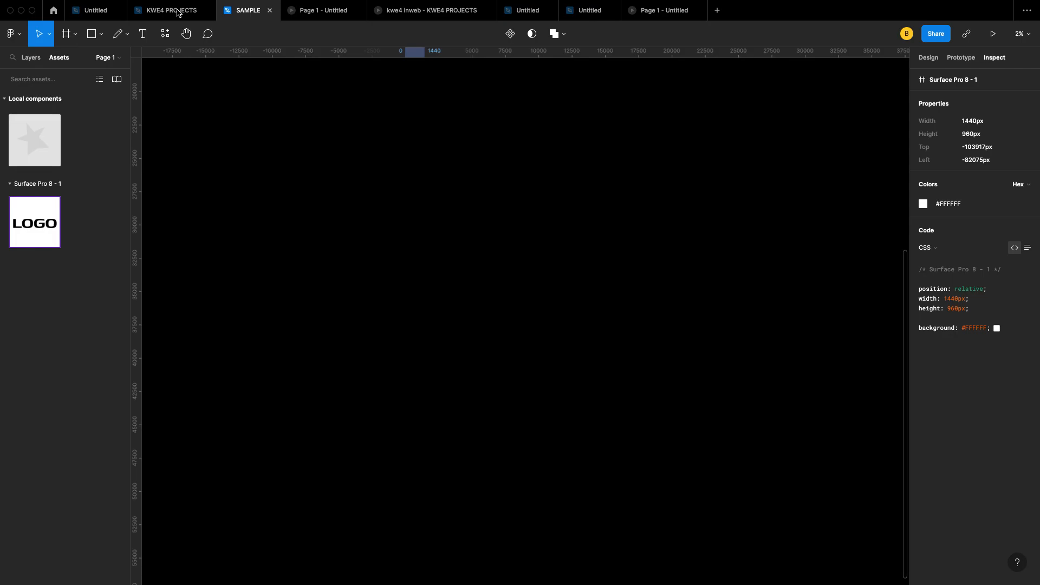
Step: Switch to the KWE4 PROJECTS file and pan over its moodboard, Design Guide and HOW FIGMA WORKS card
{"action": "left_click", "coordinate": [178, 12]}
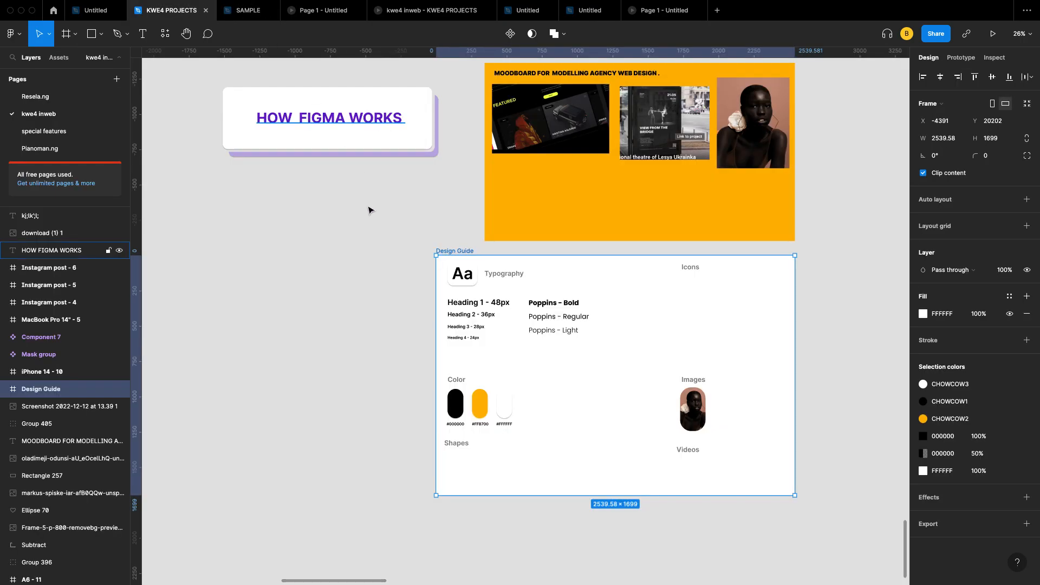
{"action": "scroll", "coordinate": [502, 216], "scroll_direction": "up", "scroll_amount": 5}
{"action": "scroll", "coordinate": [501, 217], "scroll_direction": "down", "scroll_amount": 6}
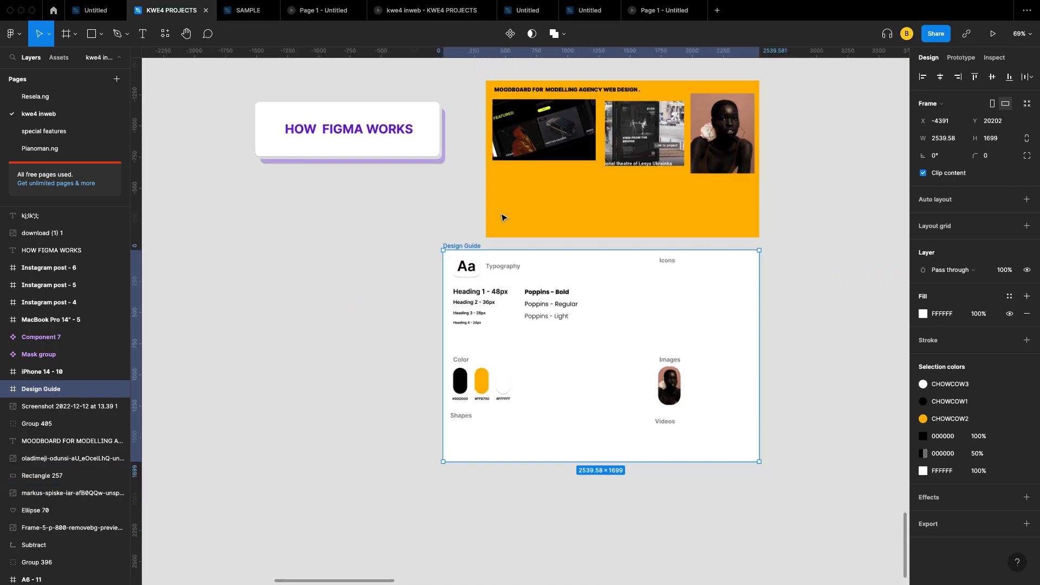
{"action": "scroll", "coordinate": [468, 227], "scroll_direction": "left", "scroll_amount": 2}
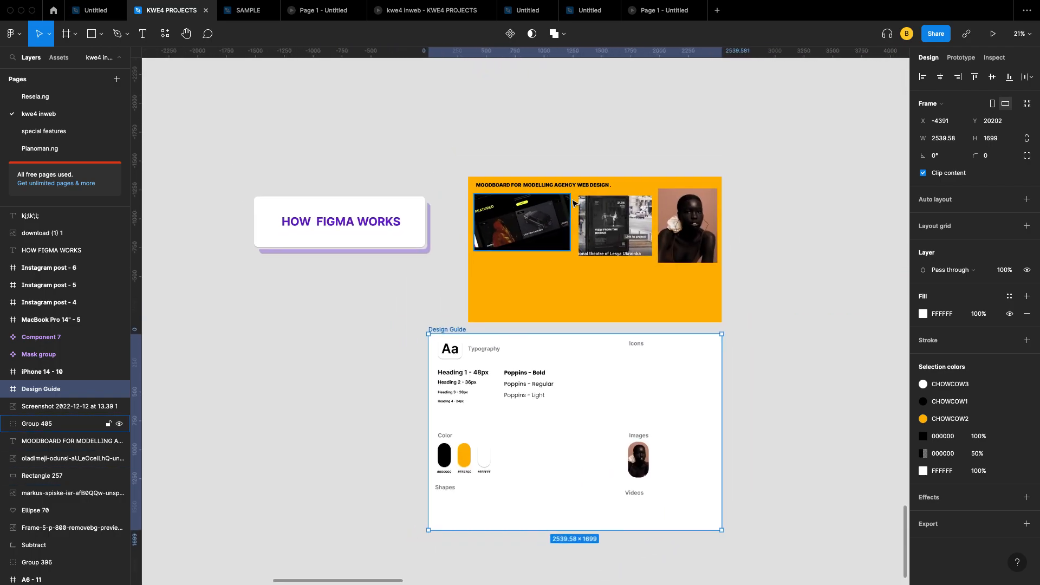
{"action": "scroll", "coordinate": [725, 261], "scroll_direction": "up", "scroll_amount": 5}
{"action": "scroll", "coordinate": [724, 261], "scroll_direction": "up", "scroll_amount": 5}
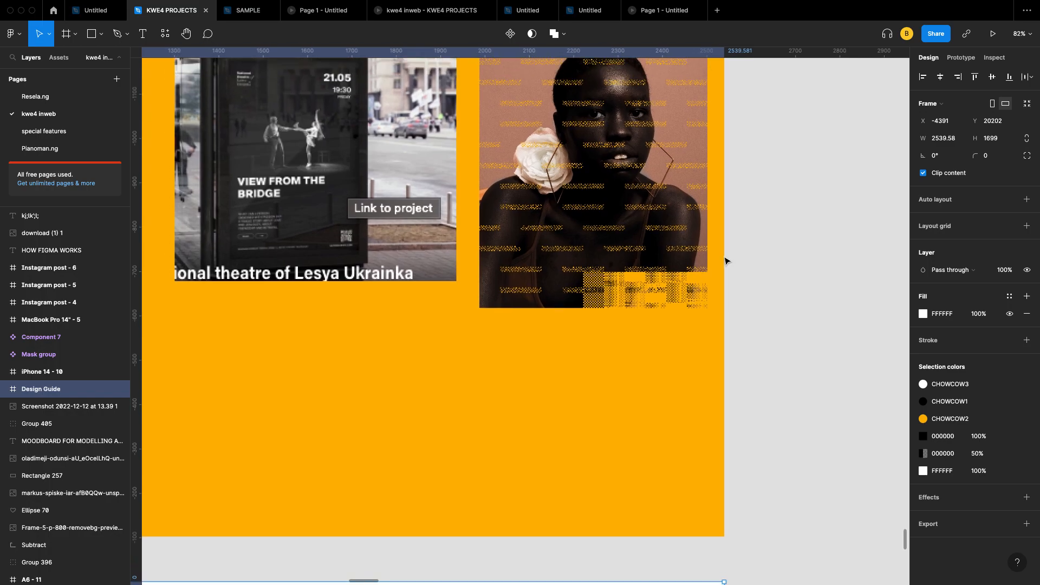
{"action": "scroll", "coordinate": [725, 261], "scroll_direction": "right", "scroll_amount": 3}
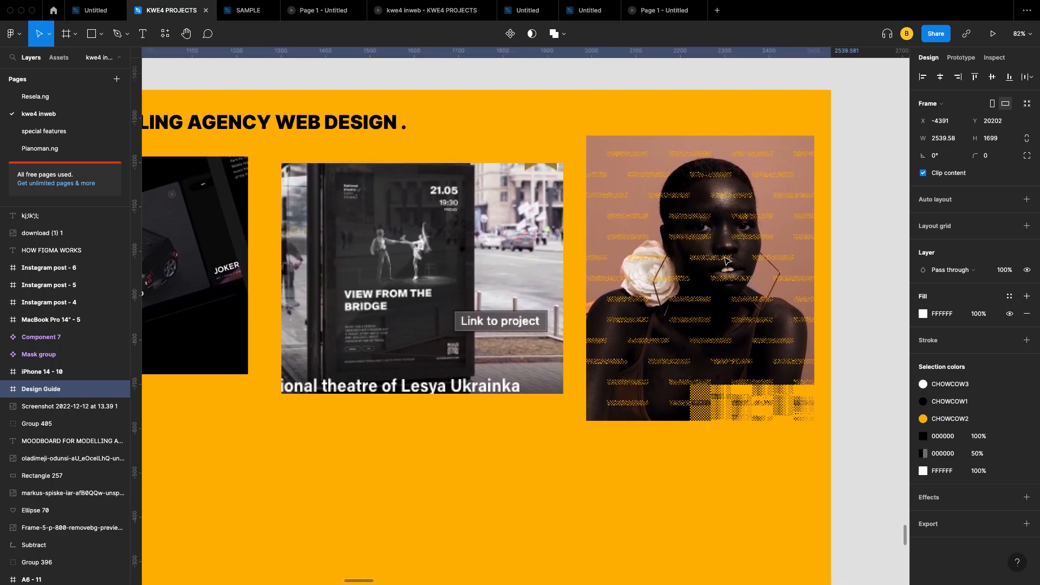
{"action": "scroll", "coordinate": [725, 261], "scroll_direction": "left", "scroll_amount": 6}
{"action": "scroll", "coordinate": [725, 261], "scroll_direction": "down", "scroll_amount": 2}
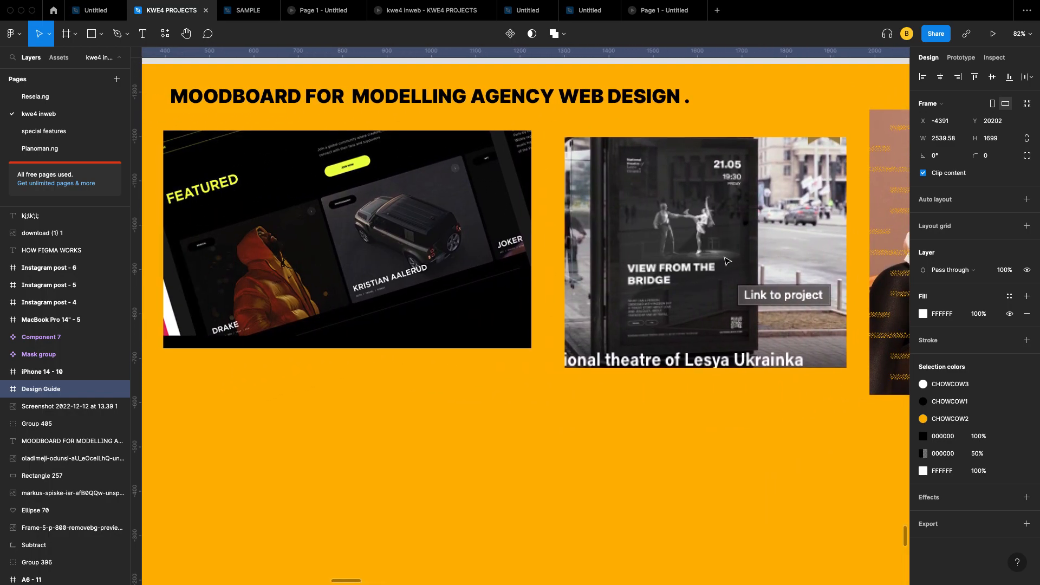
{"action": "scroll", "coordinate": [731, 252], "scroll_direction": "left", "scroll_amount": 5}
{"action": "scroll", "coordinate": [741, 240], "scroll_direction": "up", "scroll_amount": 2}
{"action": "scroll", "coordinate": [741, 239], "scroll_direction": "up", "scroll_amount": 3}
{"action": "scroll", "coordinate": [740, 239], "scroll_direction": "down", "scroll_amount": 8}
{"action": "scroll", "coordinate": [741, 240], "scroll_direction": "left", "scroll_amount": 4}
{"action": "scroll", "coordinate": [740, 240], "scroll_direction": "right", "scroll_amount": 3}
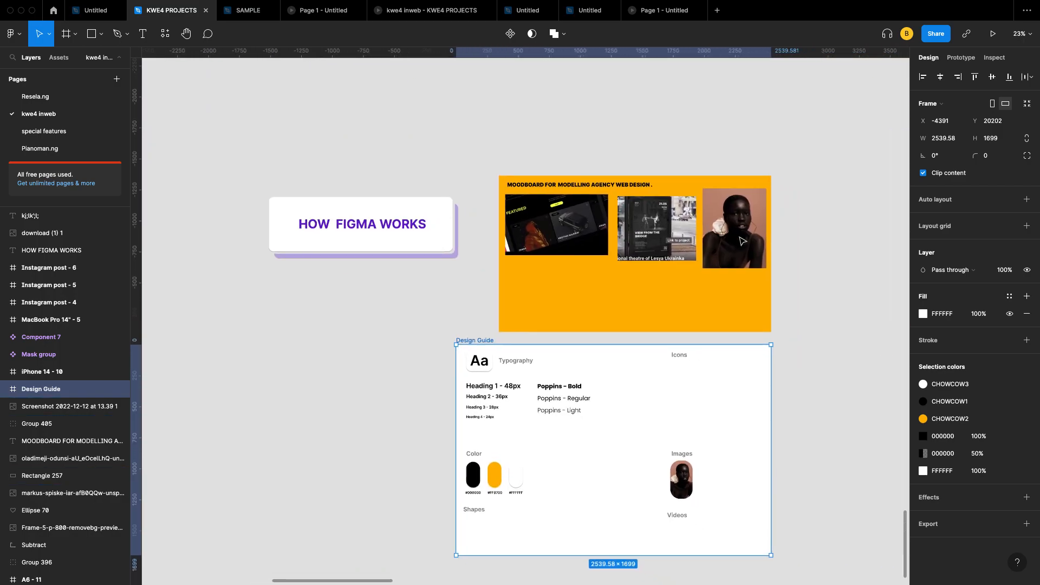
{"action": "scroll", "coordinate": [740, 240], "scroll_direction": "down", "scroll_amount": 4}
{"action": "scroll", "coordinate": [741, 240], "scroll_direction": "up", "scroll_amount": 5}
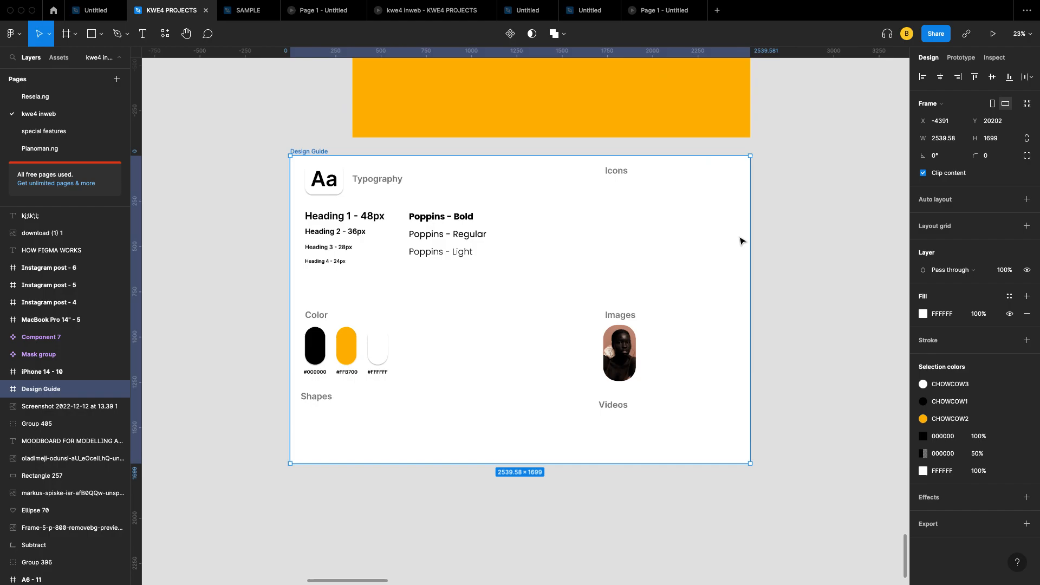
{"action": "scroll", "coordinate": [741, 240], "scroll_direction": "down", "scroll_amount": 5}
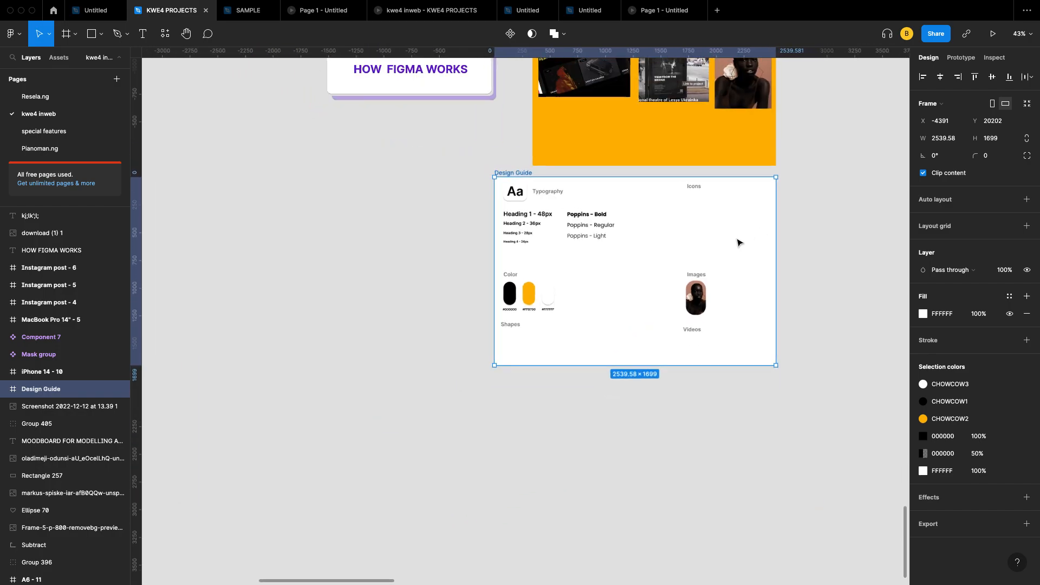
{"action": "scroll", "coordinate": [739, 240], "scroll_direction": "up", "scroll_amount": 5}
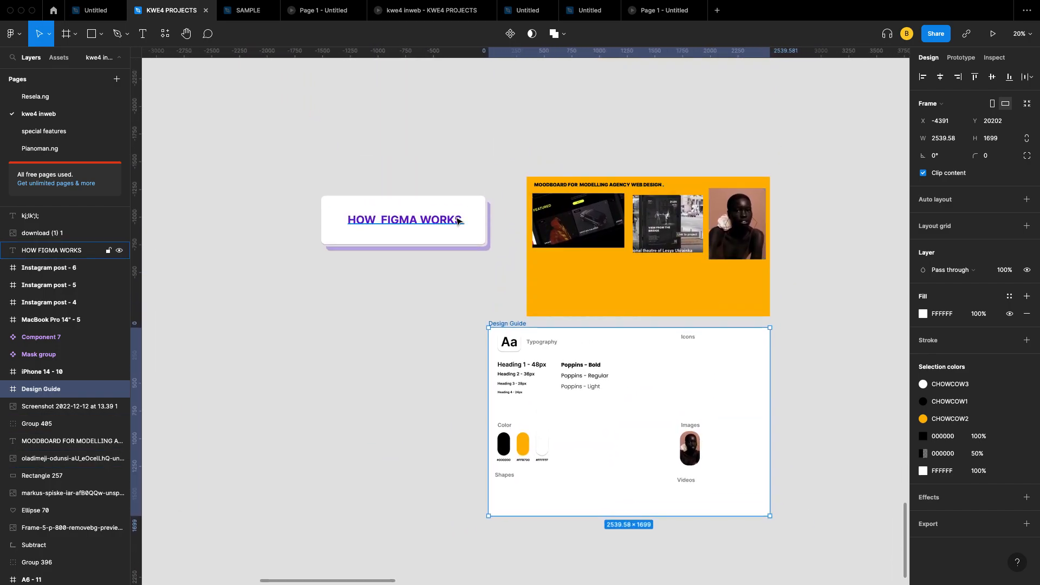
{"action": "scroll", "coordinate": [457, 221], "scroll_direction": "up", "scroll_amount": 8}
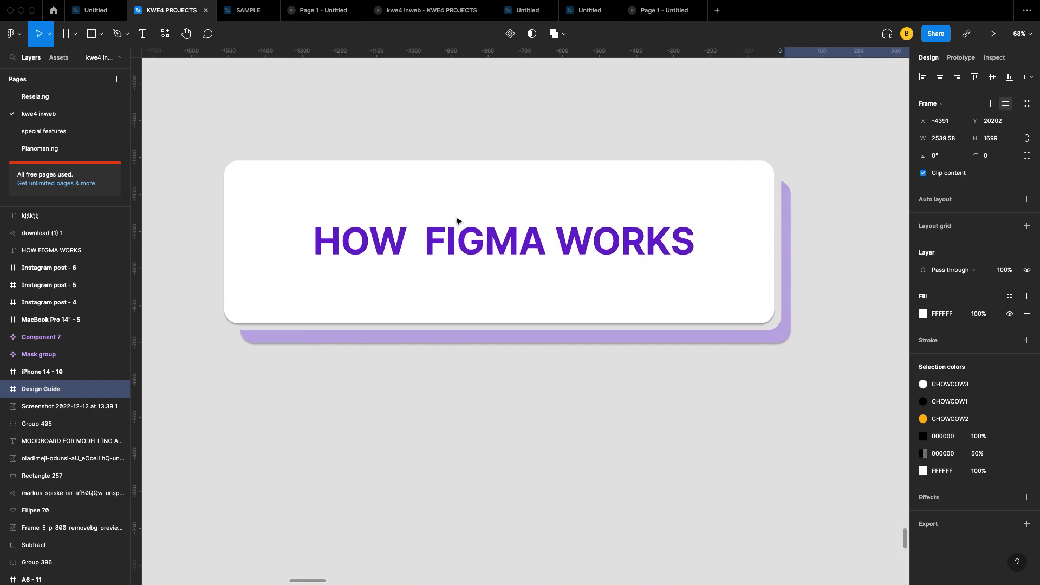
{"action": "scroll", "coordinate": [456, 221], "scroll_direction": "down", "scroll_amount": 2}
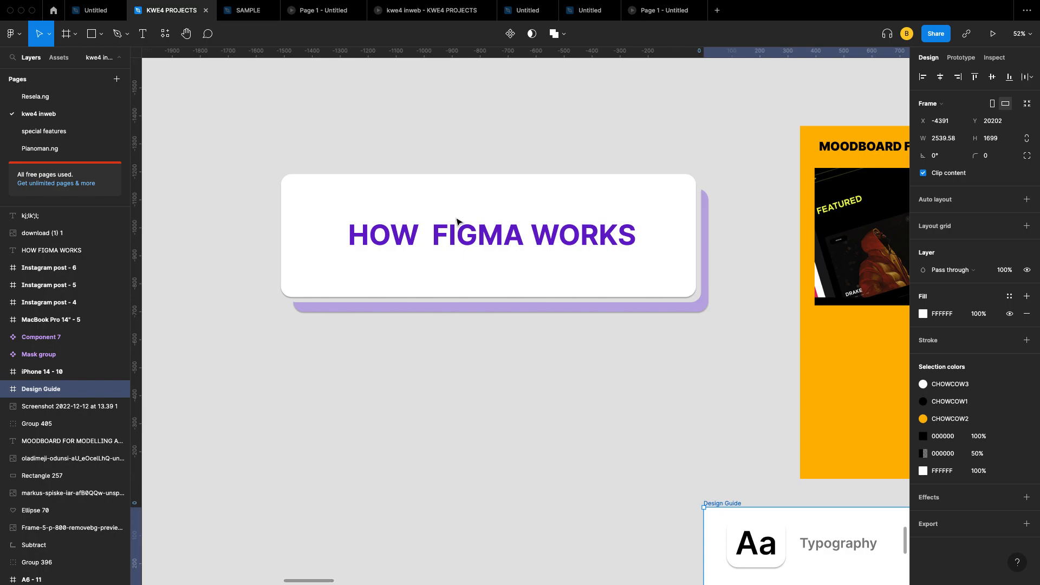
{"action": "scroll", "coordinate": [456, 221], "scroll_direction": "down", "scroll_amount": 3}
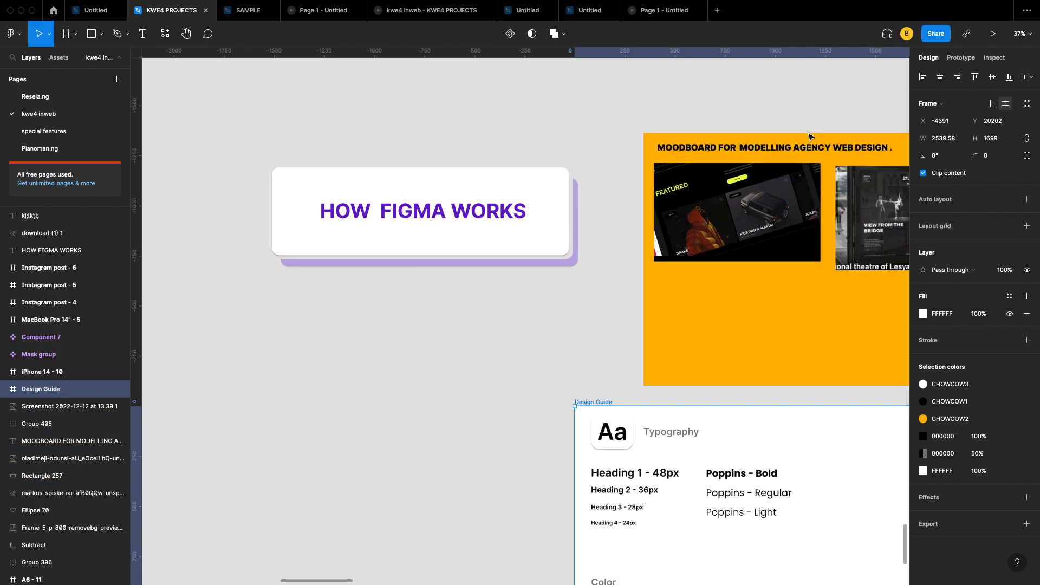
{"action": "scroll", "coordinate": [855, 232], "scroll_direction": "right", "scroll_amount": 3}
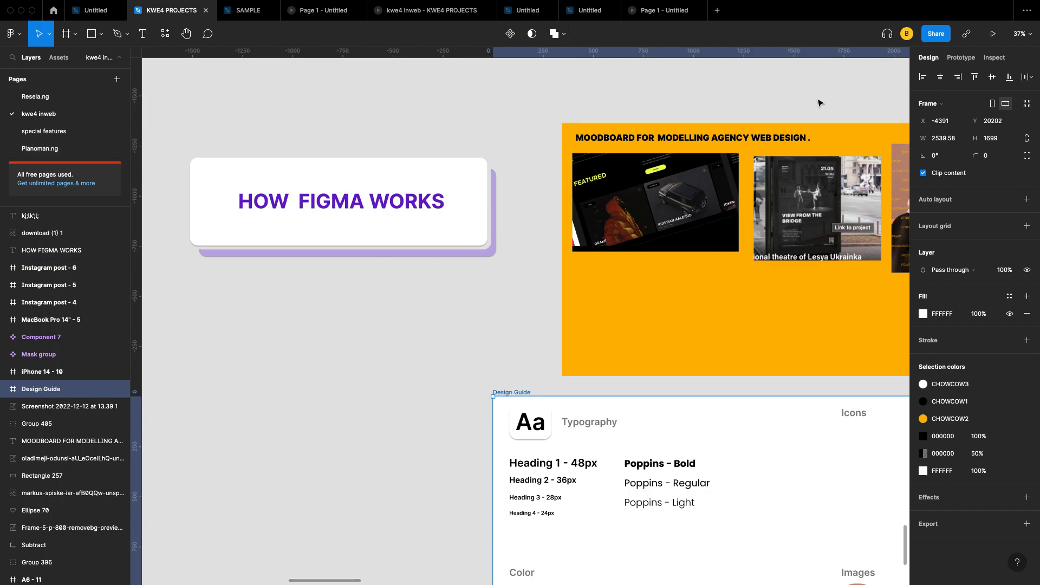
{"action": "scroll", "coordinate": [580, 295], "scroll_direction": "down", "scroll_amount": 5}
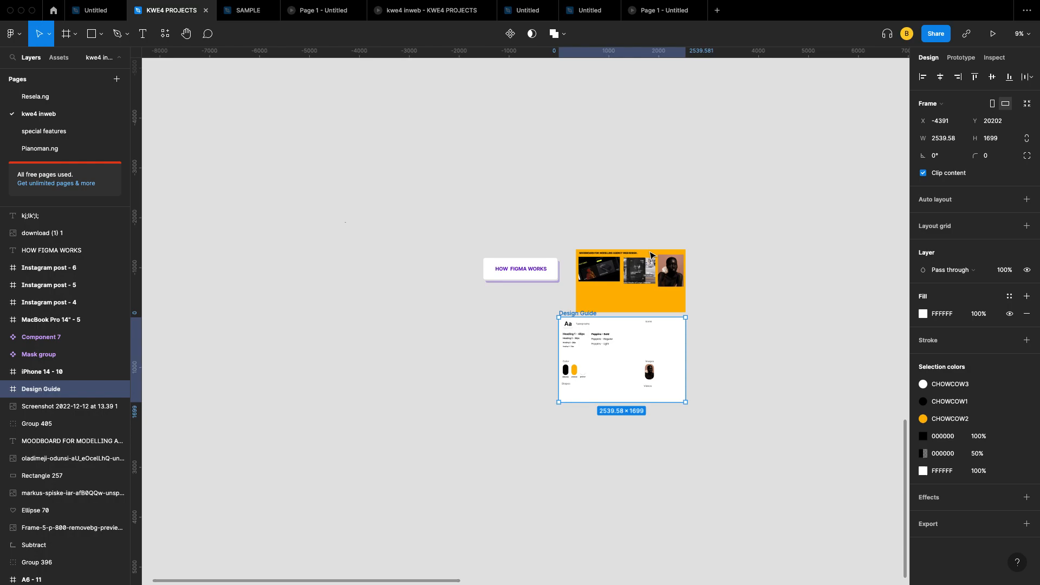
{"action": "scroll", "coordinate": [666, 276], "scroll_direction": "up", "scroll_amount": 3}
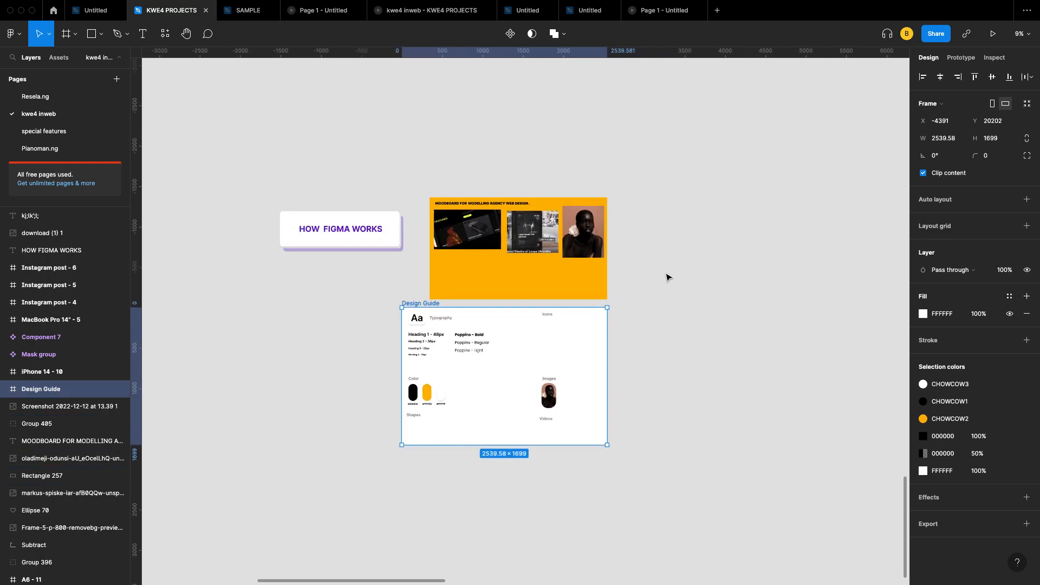
{"action": "scroll", "coordinate": [461, 325], "scroll_direction": "left", "scroll_amount": 3}
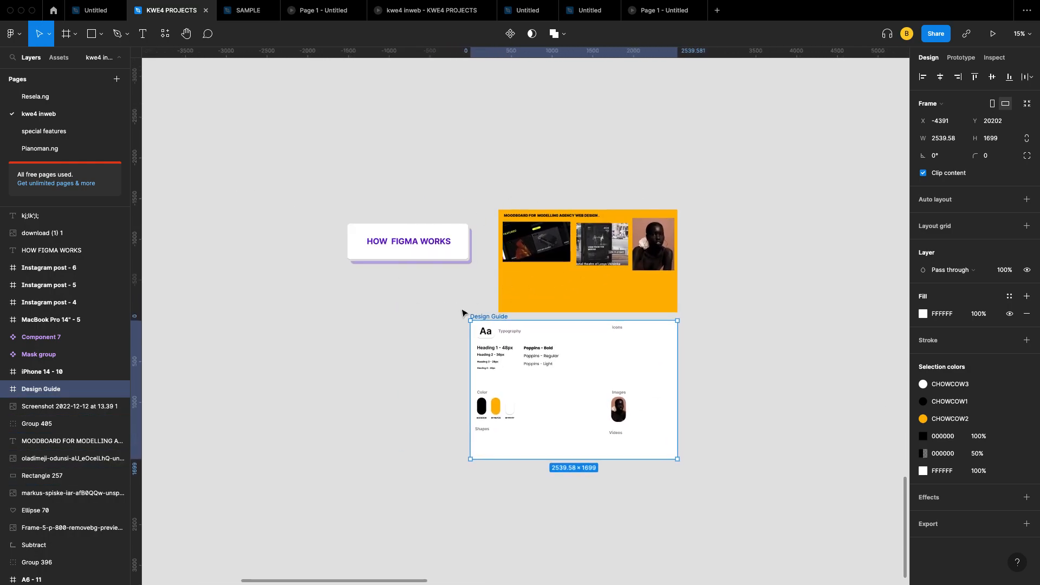
{"action": "scroll", "coordinate": [433, 224], "scroll_direction": "left", "scroll_amount": 2}
{"action": "scroll", "coordinate": [433, 224], "scroll_direction": "up", "scroll_amount": 1}
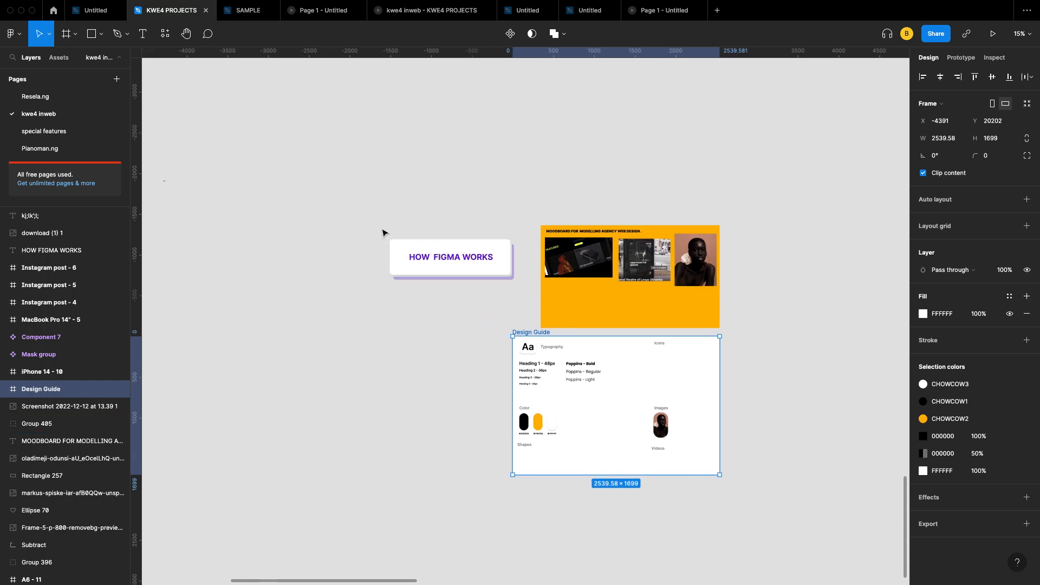
{"action": "scroll", "coordinate": [383, 232], "scroll_direction": "down", "scroll_amount": 2}
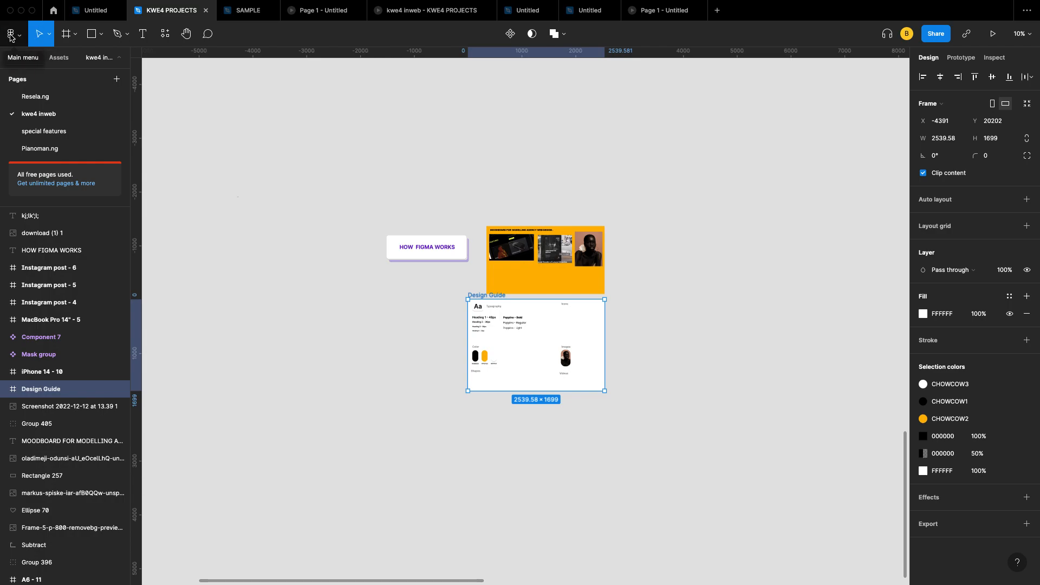
Step: Open the Figma main menu, browse its File and Arrange submenus, then dismiss it
{"action": "left_click", "coordinate": [18, 38]}
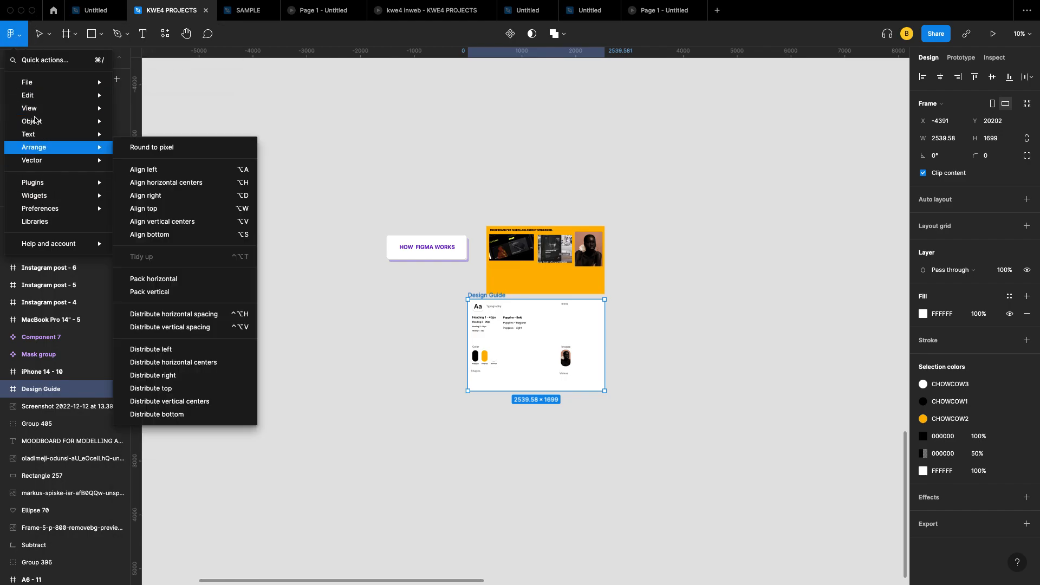
{"action": "left_click", "coordinate": [23, 38]}
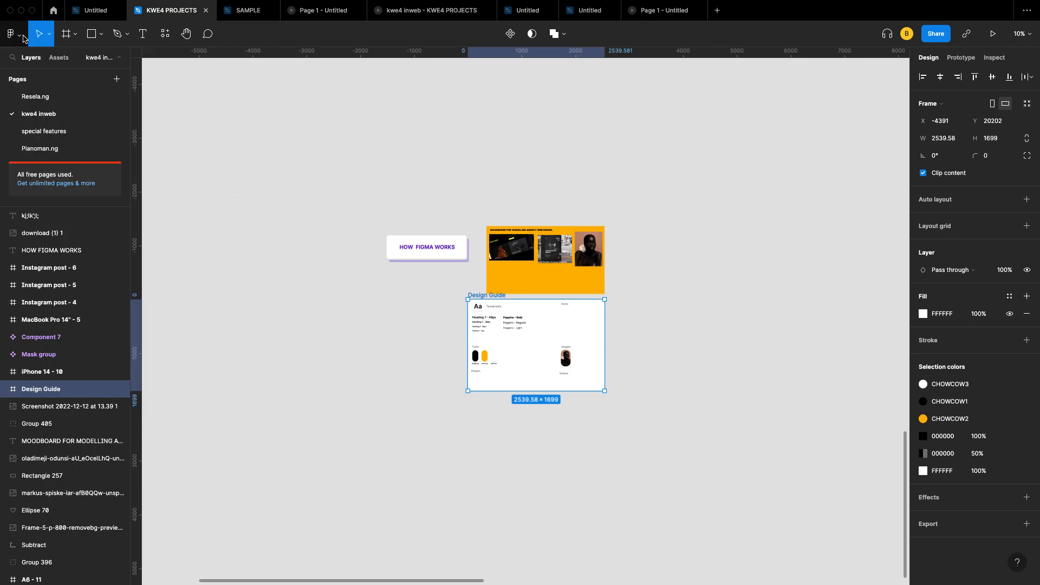
{"action": "left_click", "coordinate": [19, 37]}
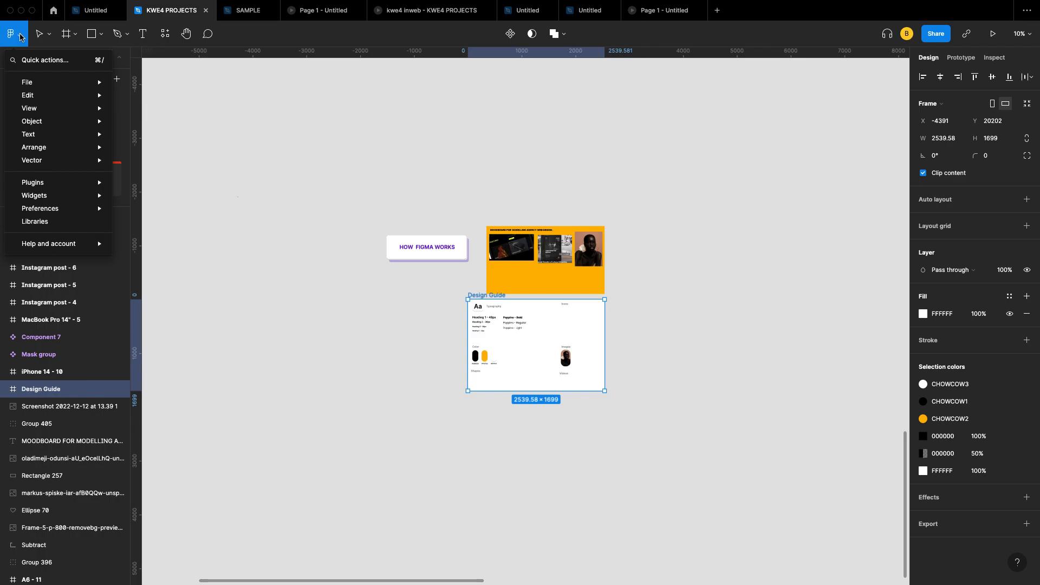
{"action": "left_click", "coordinate": [20, 37]}
{"action": "left_click", "coordinate": [20, 37]}
{"action": "mouse_move", "coordinate": [35, 79]}
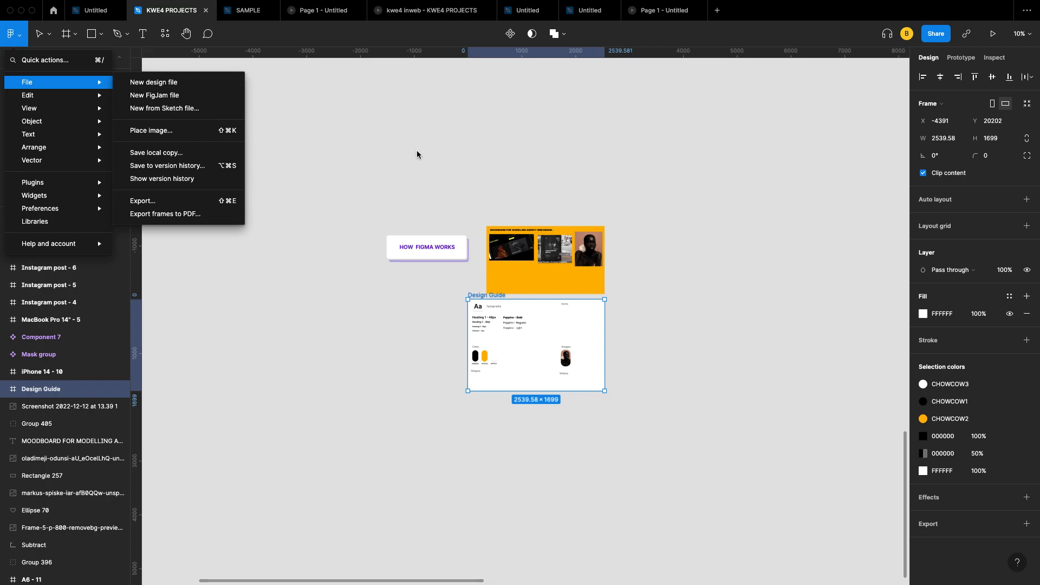
{"action": "mouse_move", "coordinate": [558, 569]}
{"action": "left_click", "coordinate": [479, 182]}
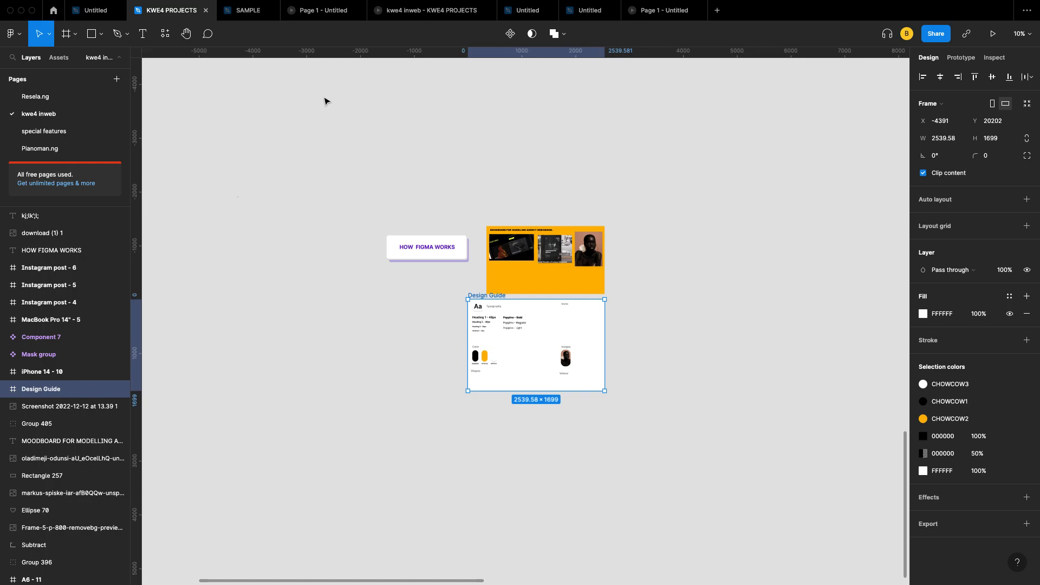
Step: Browse the main menu's file and object commands, then close the menu
{"action": "left_click", "coordinate": [14, 34]}
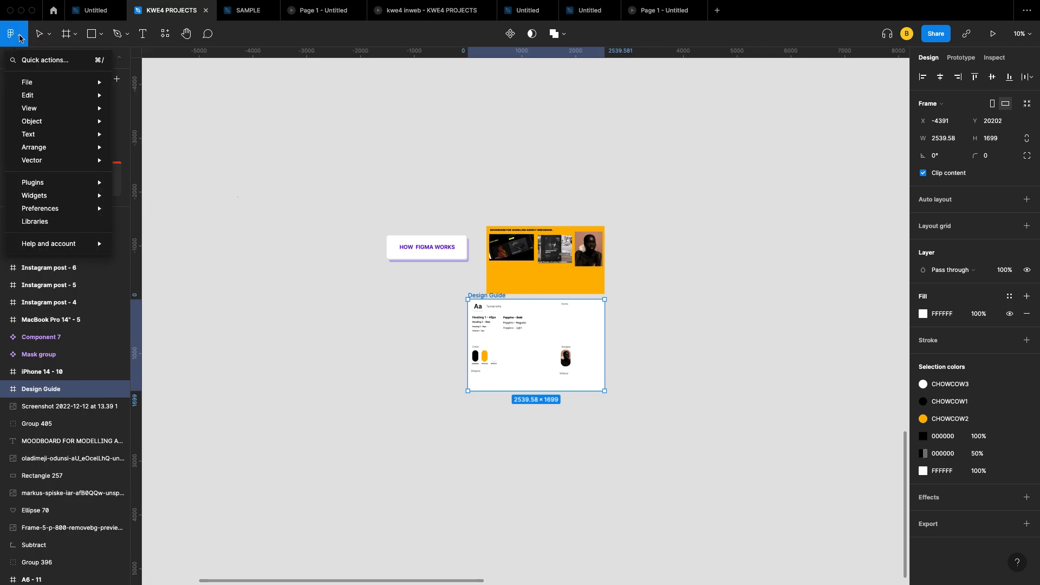
{"action": "mouse_move", "coordinate": [74, 85]}
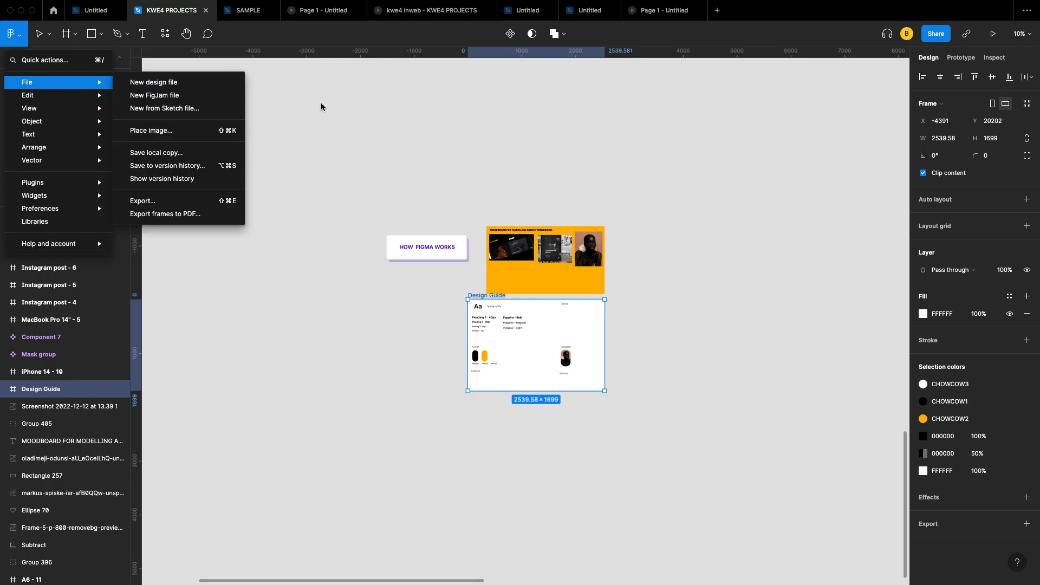
{"action": "left_click", "coordinate": [438, 129]}
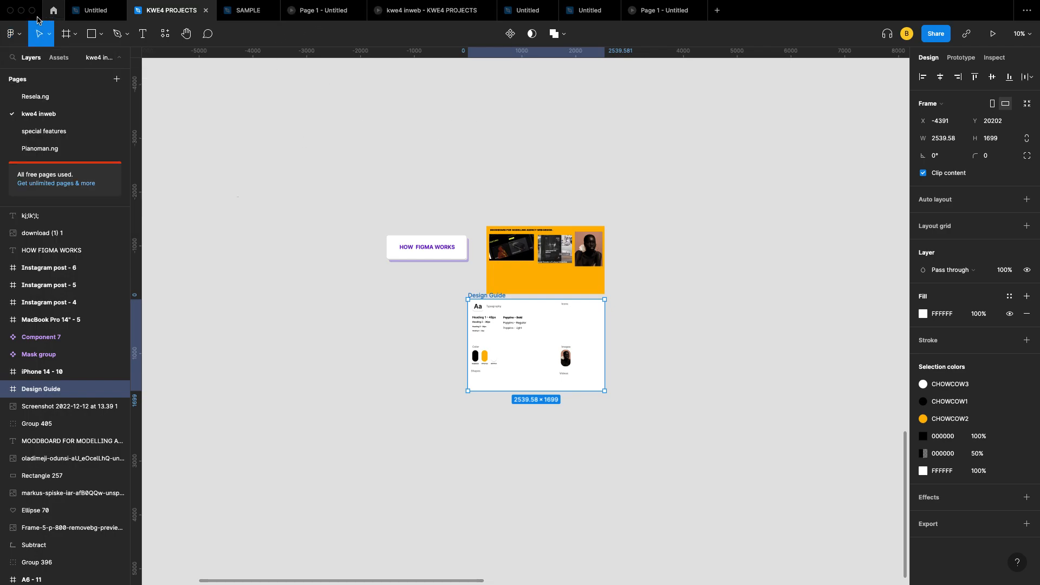
{"action": "left_click", "coordinate": [13, 39]}
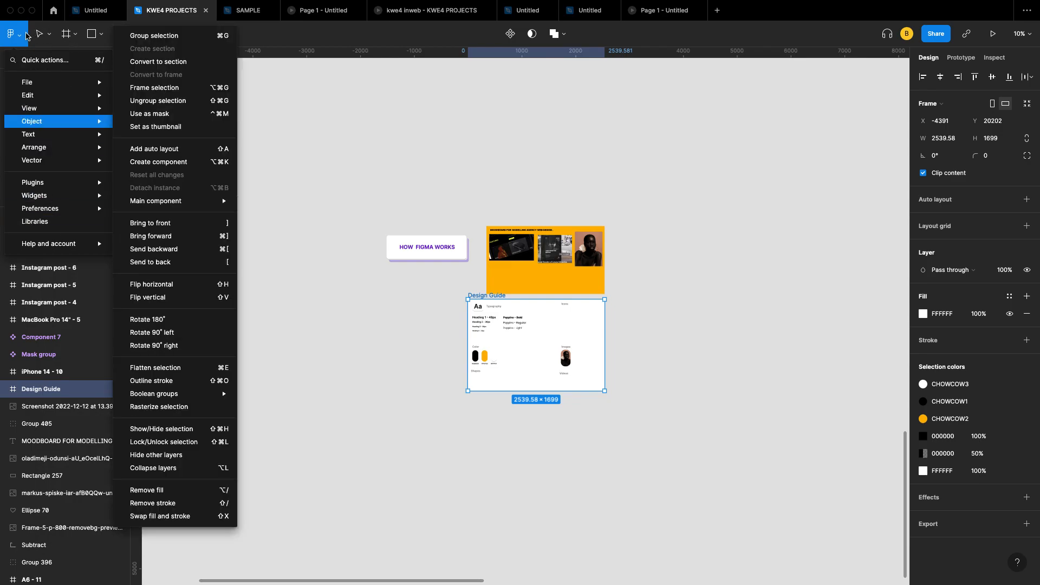
{"action": "left_click", "coordinate": [26, 35]}
Step: Glance at the main menu once more, then deselect the Design Guide frame to show Background and Local styles
{"action": "left_click", "coordinate": [20, 35]}
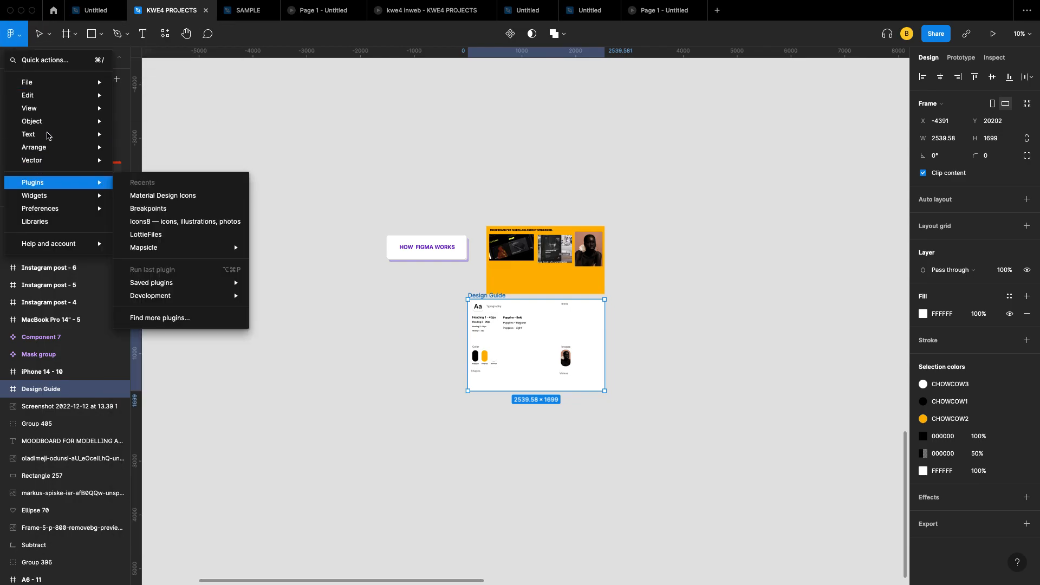
{"action": "mouse_move", "coordinate": [57, 81]}
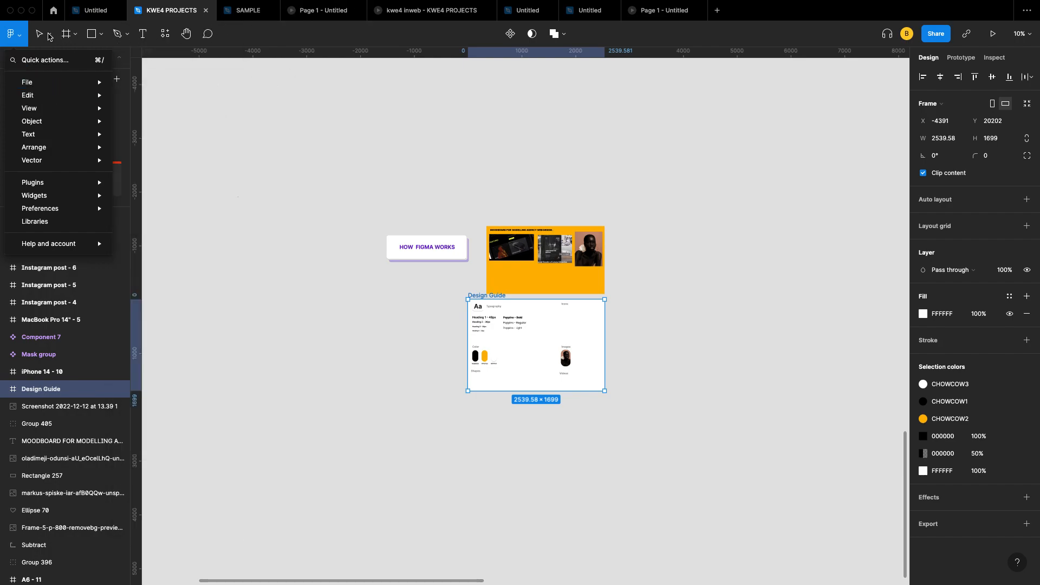
{"action": "left_click", "coordinate": [49, 37]}
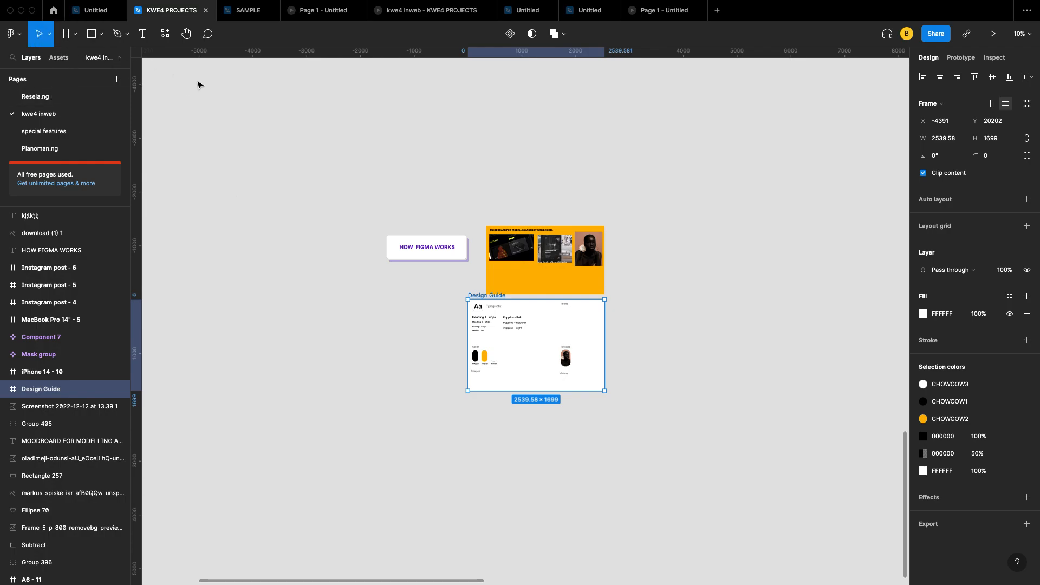
{"action": "key", "text": "Escape"}
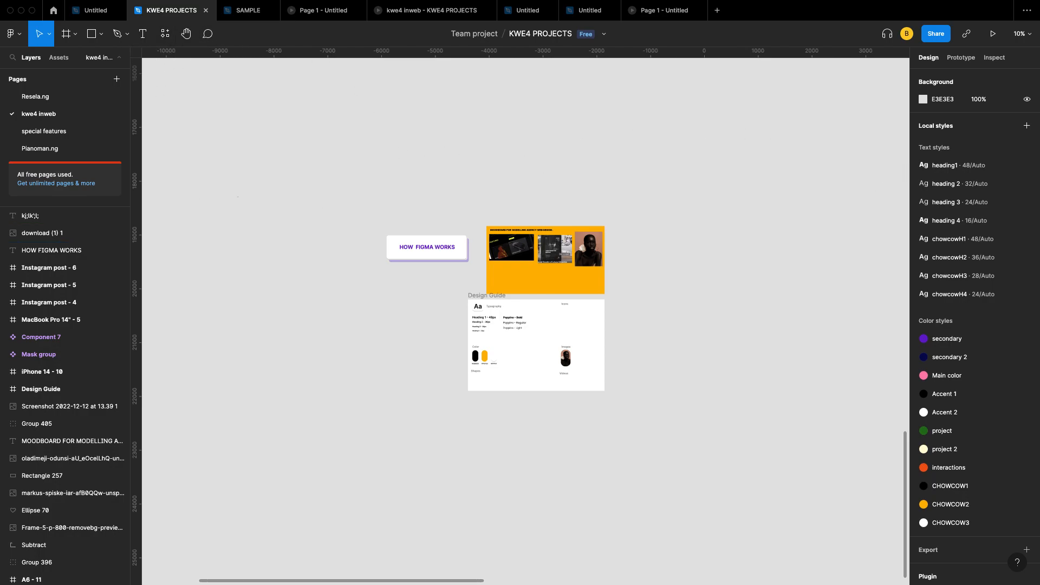
Step: Peek at the Move, Shape and Pen tool dropdowns, then open your own avatar's spotlight card
{"action": "left_click", "coordinate": [50, 36]}
{"action": "left_click", "coordinate": [51, 38]}
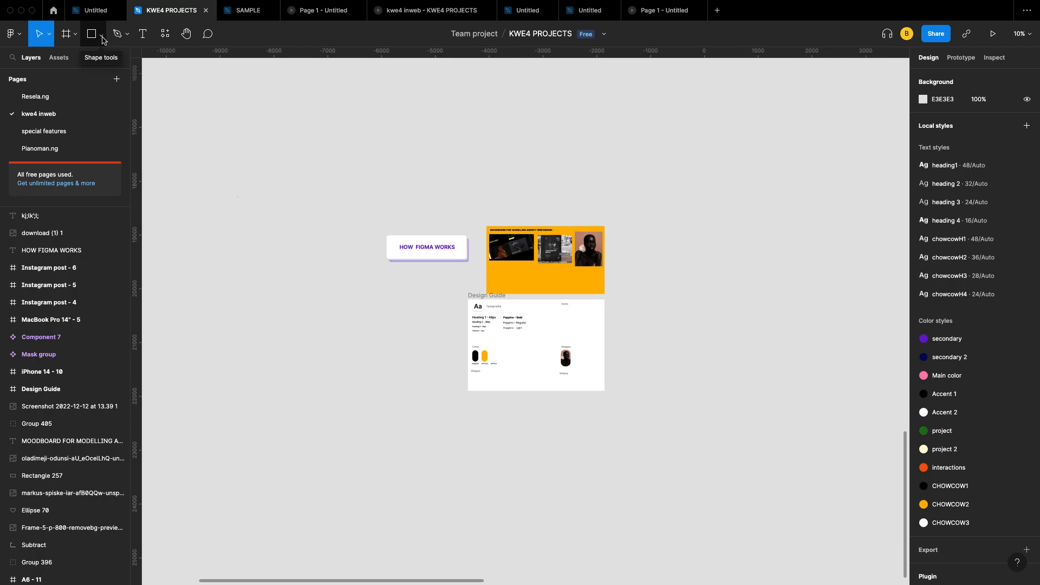
{"action": "left_click", "coordinate": [102, 38]}
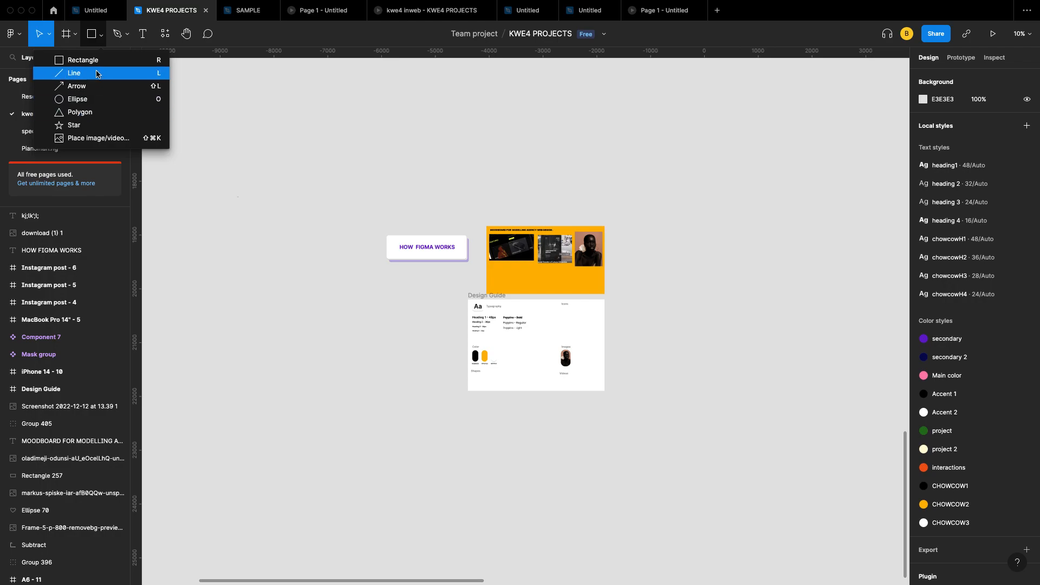
{"action": "left_click", "coordinate": [126, 34]}
{"action": "left_click", "coordinate": [128, 38]}
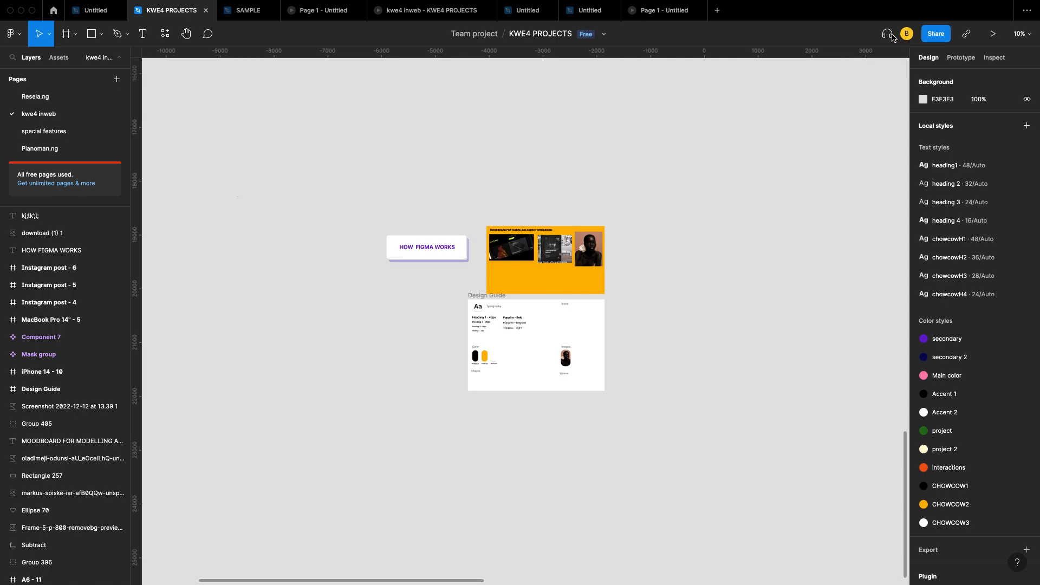
{"action": "left_click", "coordinate": [910, 33]}
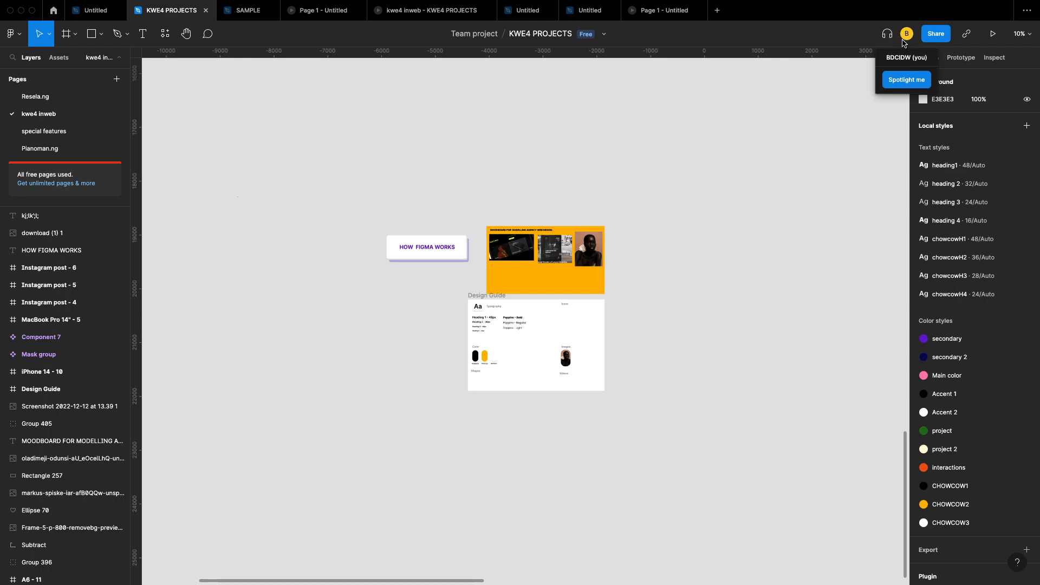
Step: Dismiss the avatar card and open the Share invite dialog for KWE4 PROJECTS
{"action": "left_click", "coordinate": [937, 35]}
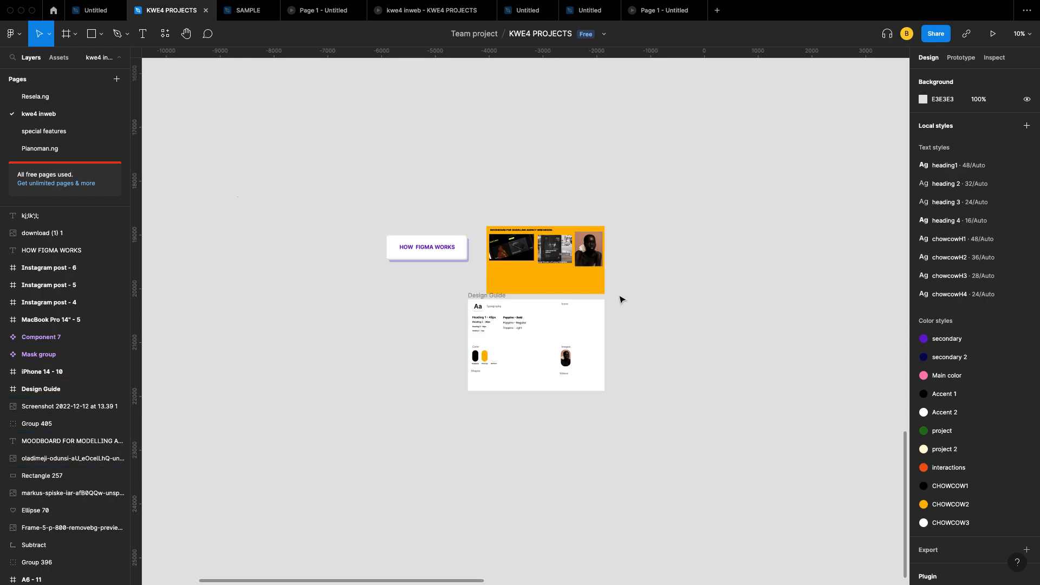
{"action": "left_click", "coordinate": [935, 36]}
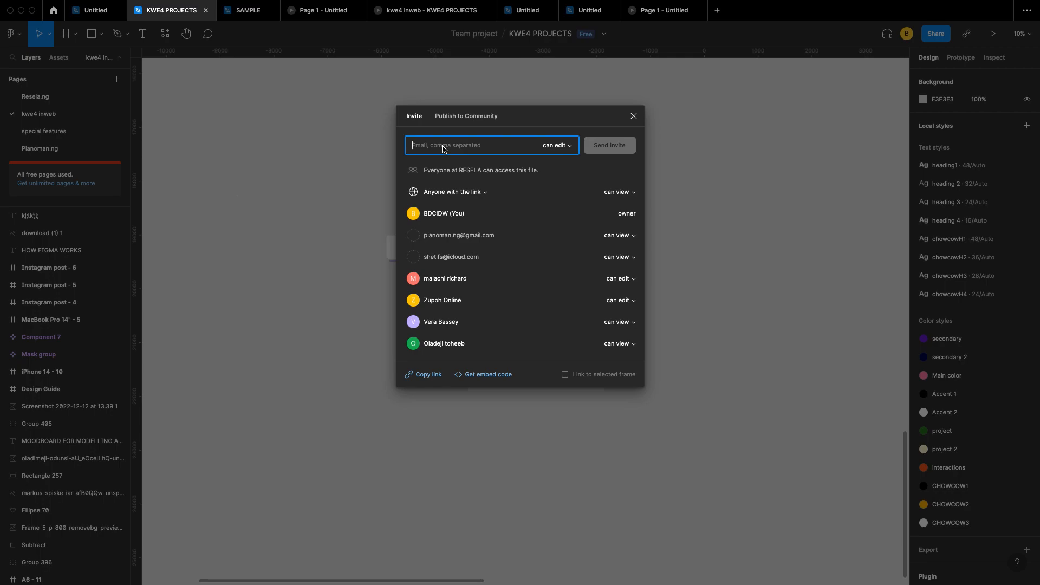
Step: Close the Share dialog without inviting anyone and switch to the 'Page 1 - Untitled' prototype
{"action": "type", "text": "shug"}
{"action": "left_click", "coordinate": [633, 116]}
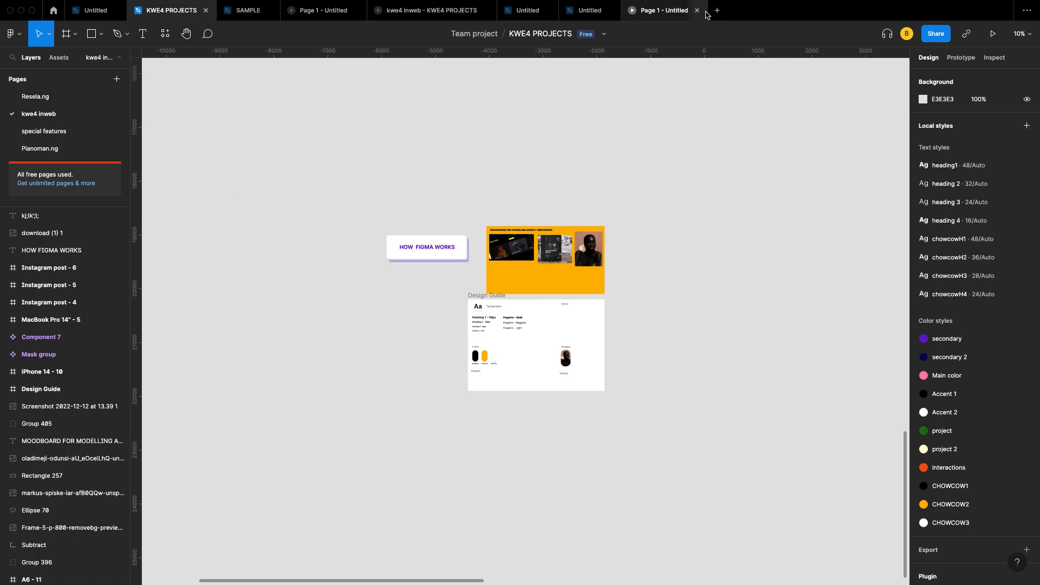
{"action": "left_click", "coordinate": [682, 10]}
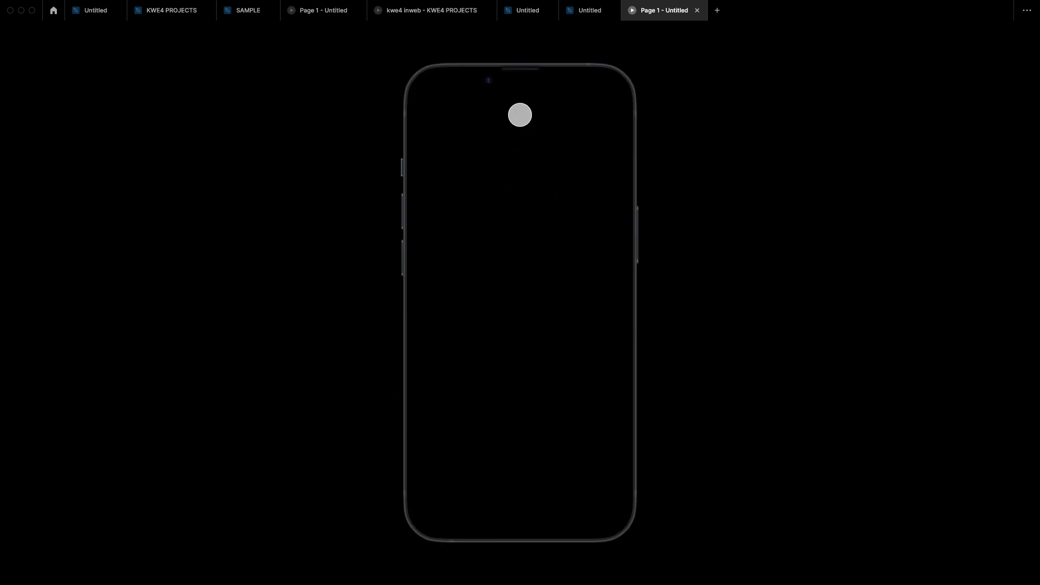
Step: Return to the KWE4 PROJECTS file and open the zoom percentage menu
{"action": "left_click", "coordinate": [187, 11]}
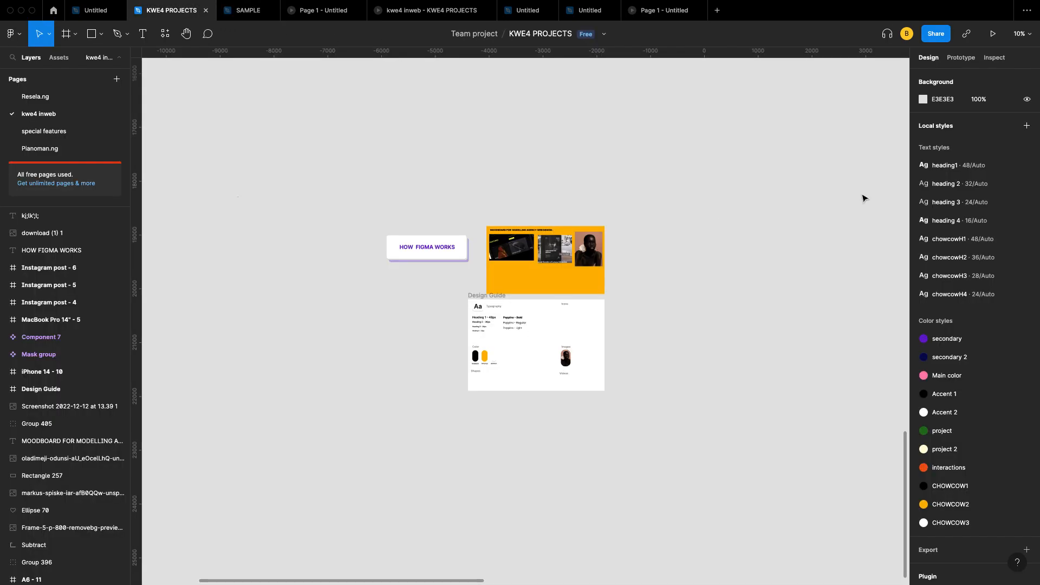
{"action": "left_click", "coordinate": [1021, 34]}
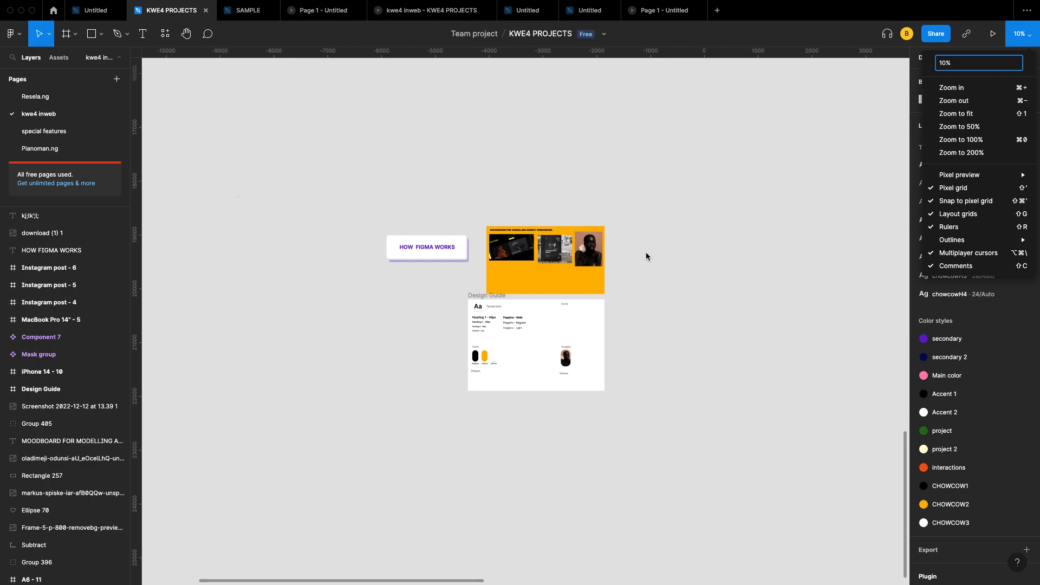
Step: Zoom the canvas to 50% and pan across the moodboard, Design Guide and title card
{"action": "left_click", "coordinate": [1007, 130]}
{"action": "scroll", "coordinate": [687, 359], "scroll_direction": "right", "scroll_amount": 5}
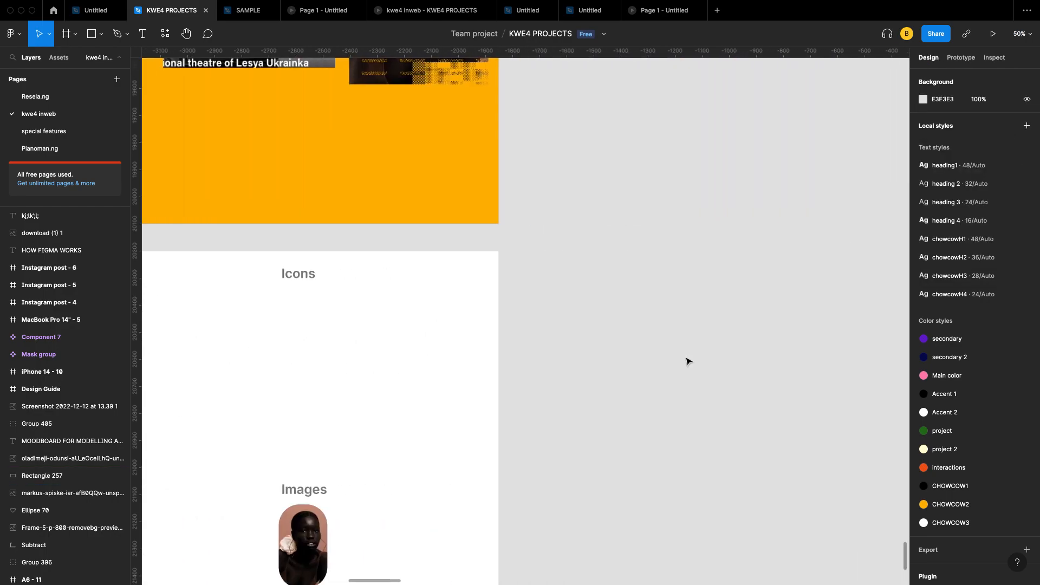
{"action": "scroll", "coordinate": [687, 360], "scroll_direction": "down", "scroll_amount": 3}
{"action": "scroll", "coordinate": [629, 348], "scroll_direction": "left", "scroll_amount": 3}
{"action": "scroll", "coordinate": [578, 287], "scroll_direction": "up", "scroll_amount": 5}
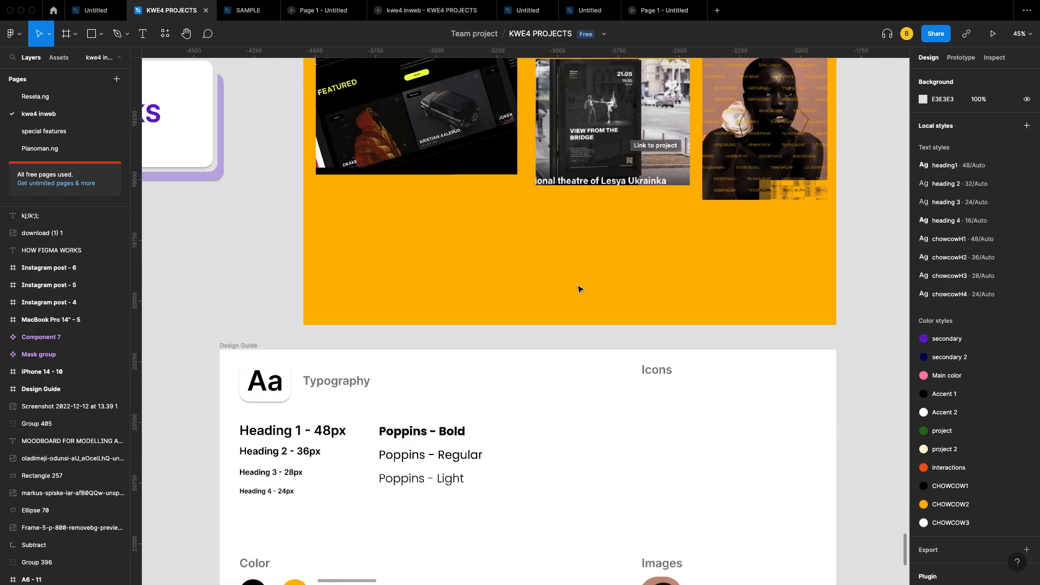
{"action": "scroll", "coordinate": [578, 289], "scroll_direction": "left", "scroll_amount": 1}
{"action": "scroll", "coordinate": [578, 289], "scroll_direction": "right", "scroll_amount": 6}
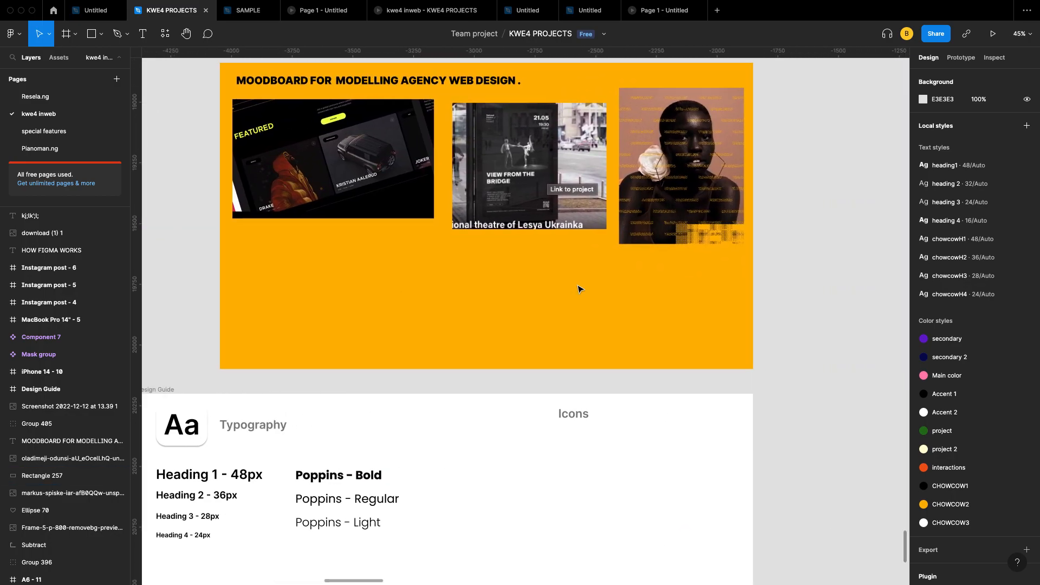
{"action": "scroll", "coordinate": [634, 249], "scroll_direction": "up", "scroll_amount": 2}
{"action": "scroll", "coordinate": [677, 343], "scroll_direction": "down", "scroll_amount": 3}
{"action": "scroll", "coordinate": [678, 343], "scroll_direction": "left", "scroll_amount": 3}
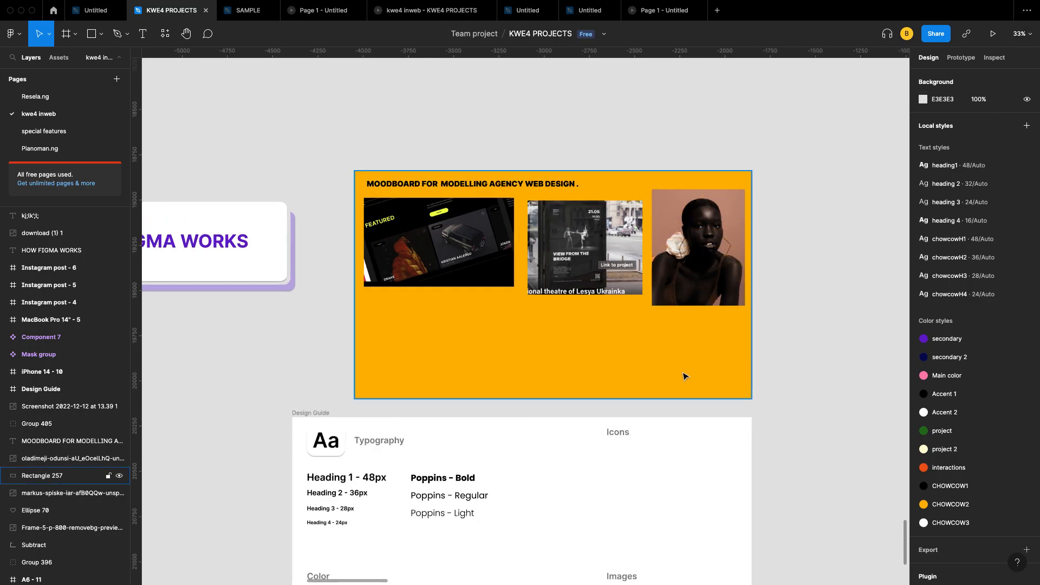
{"action": "scroll", "coordinate": [684, 376], "scroll_direction": "up", "scroll_amount": 4}
{"action": "scroll", "coordinate": [684, 375], "scroll_direction": "down", "scroll_amount": 2}
{"action": "scroll", "coordinate": [683, 373], "scroll_direction": "down", "scroll_amount": 4}
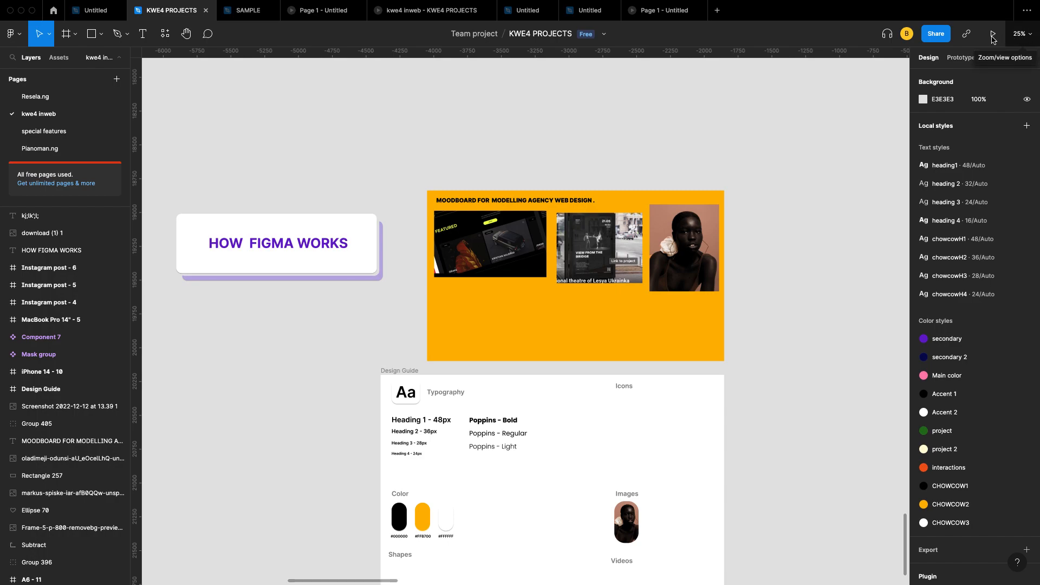
{"action": "mouse_move", "coordinate": [697, 3]}
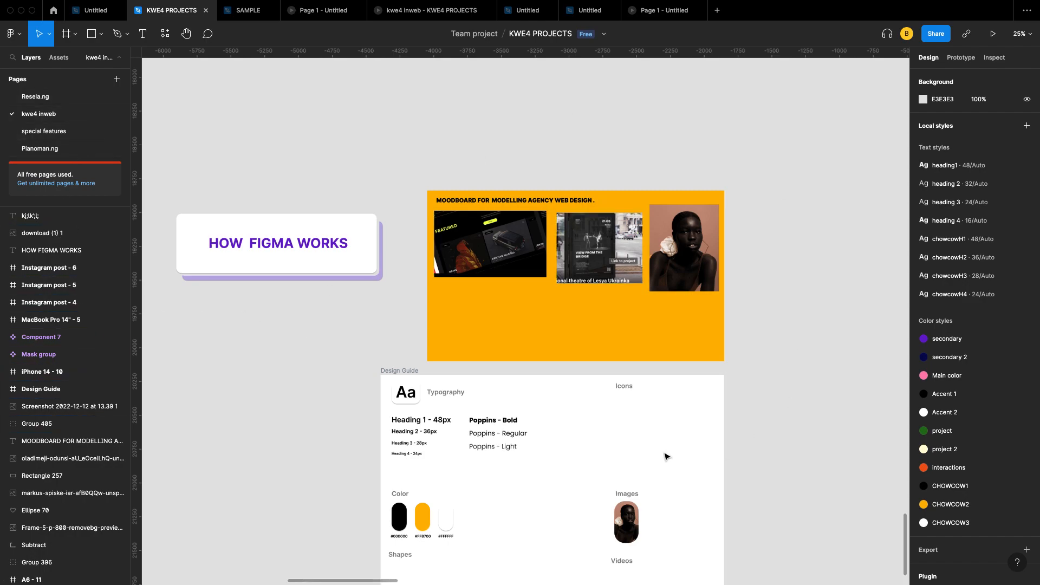
{"action": "scroll", "coordinate": [547, 376], "scroll_direction": "down", "scroll_amount": 5}
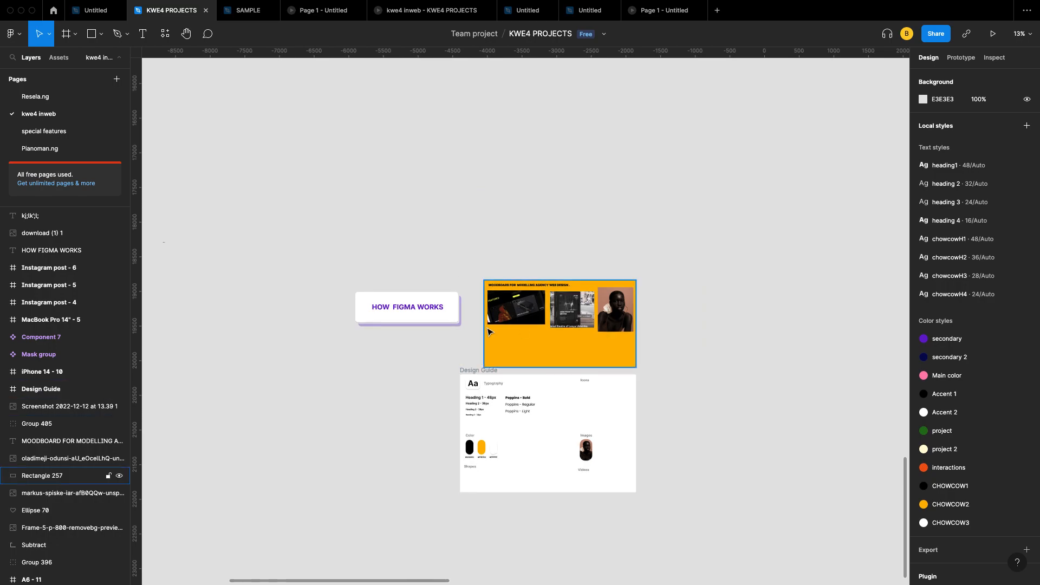
Step: Select the HOW FIGMA WORKS heading, hide and reshow it, then lock and unlock it
{"action": "scroll", "coordinate": [484, 326], "scroll_direction": "up", "scroll_amount": 5}
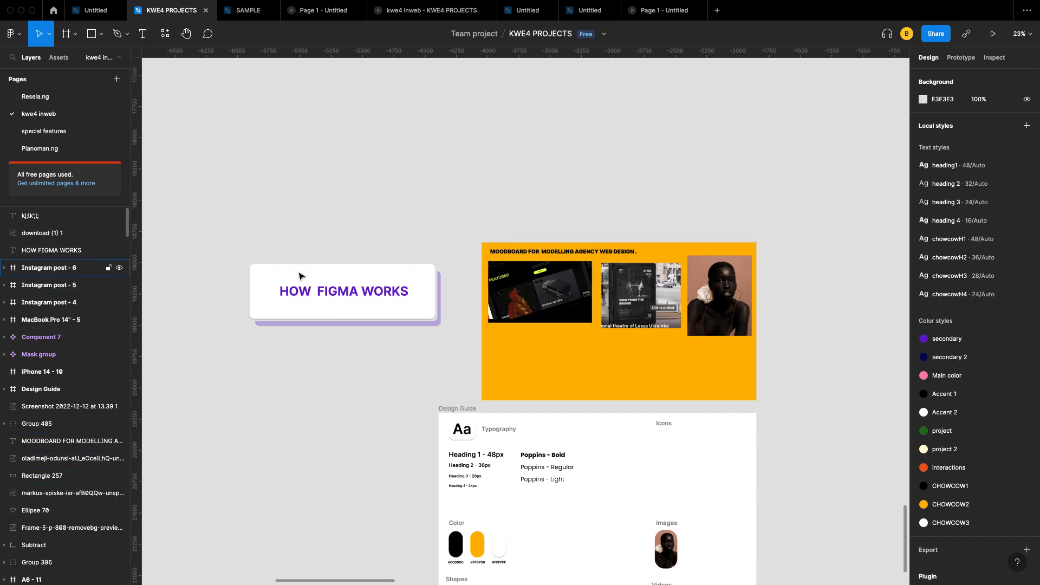
{"action": "left_click", "coordinate": [305, 293]}
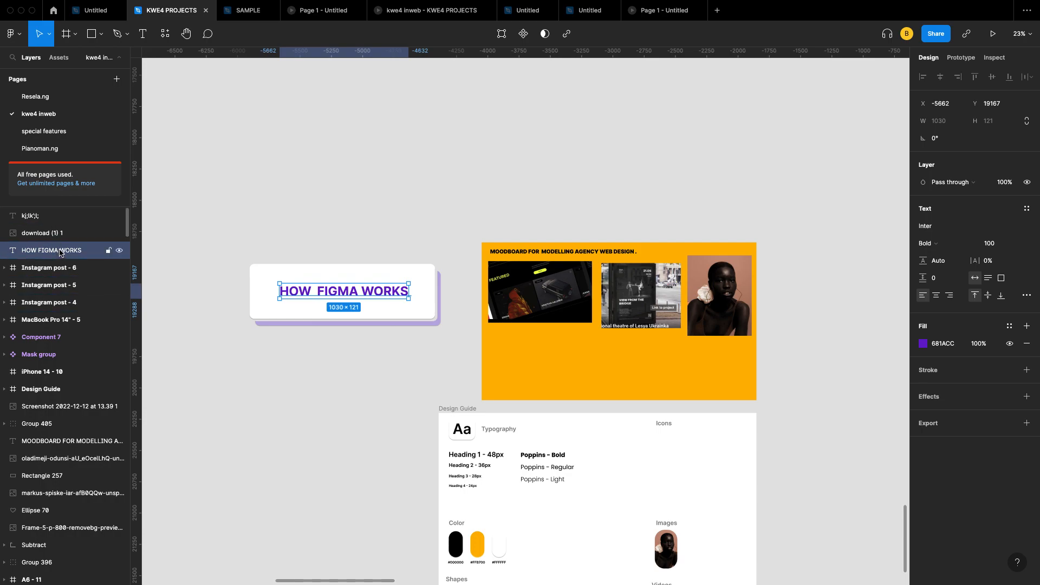
{"action": "left_click", "coordinate": [119, 251]}
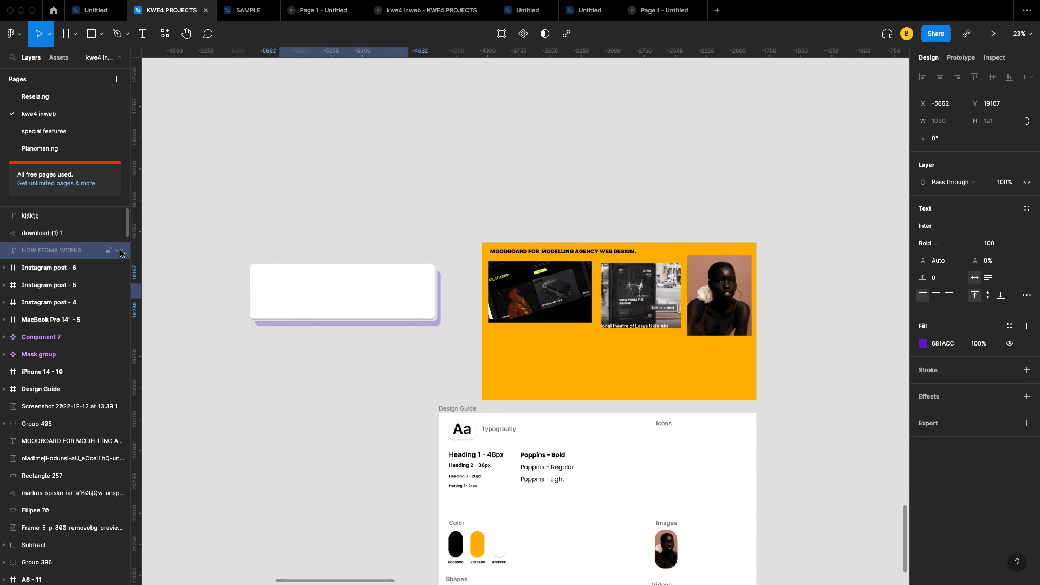
{"action": "left_click", "coordinate": [120, 251]}
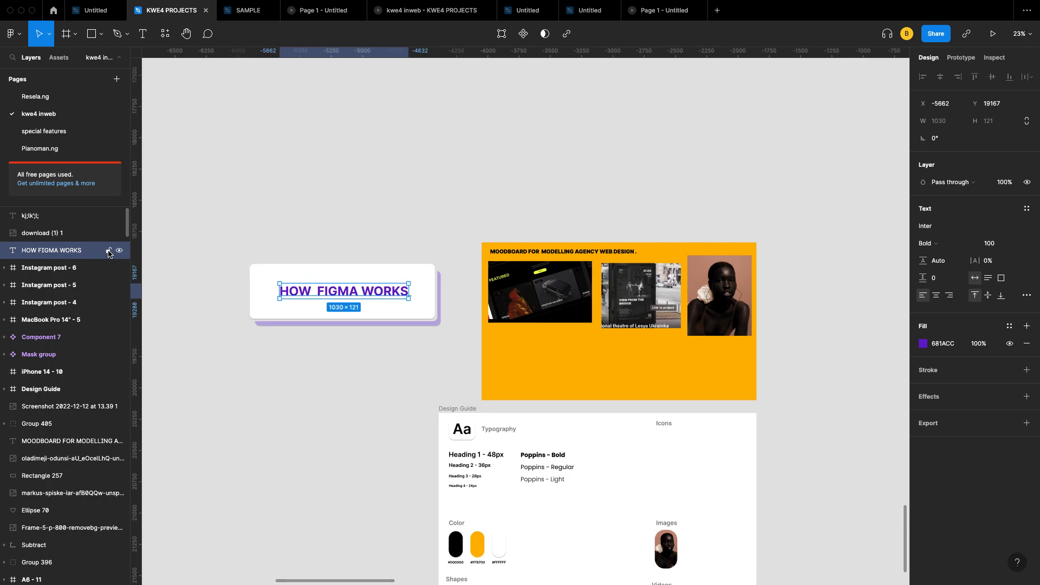
{"action": "left_click", "coordinate": [109, 253]}
{"action": "left_click", "coordinate": [108, 252]}
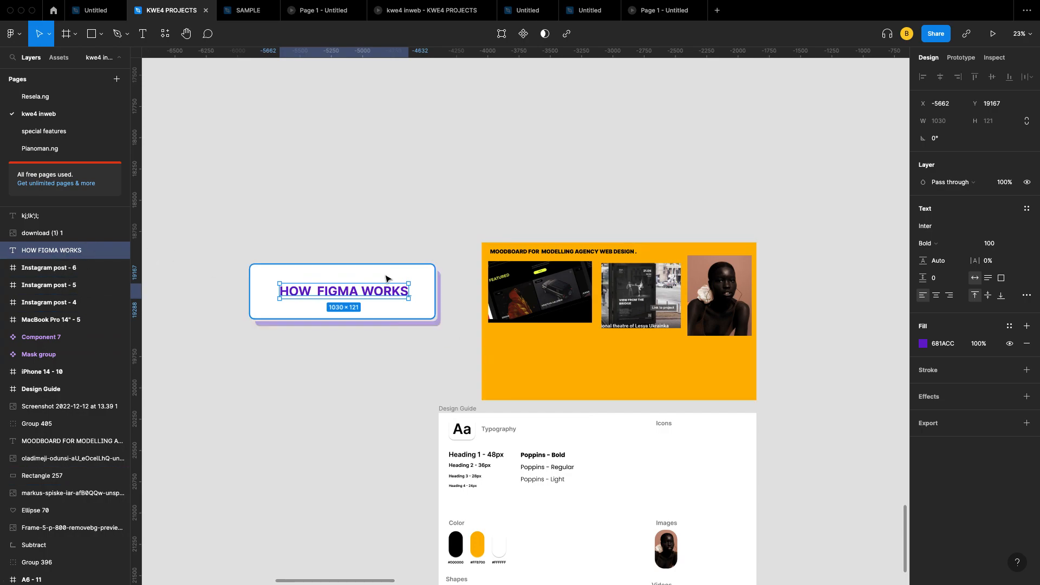
Step: Select the white card, the Design Guide portrait image, then the HOW FIGMA WORKS heading
{"action": "left_click", "coordinate": [434, 309]}
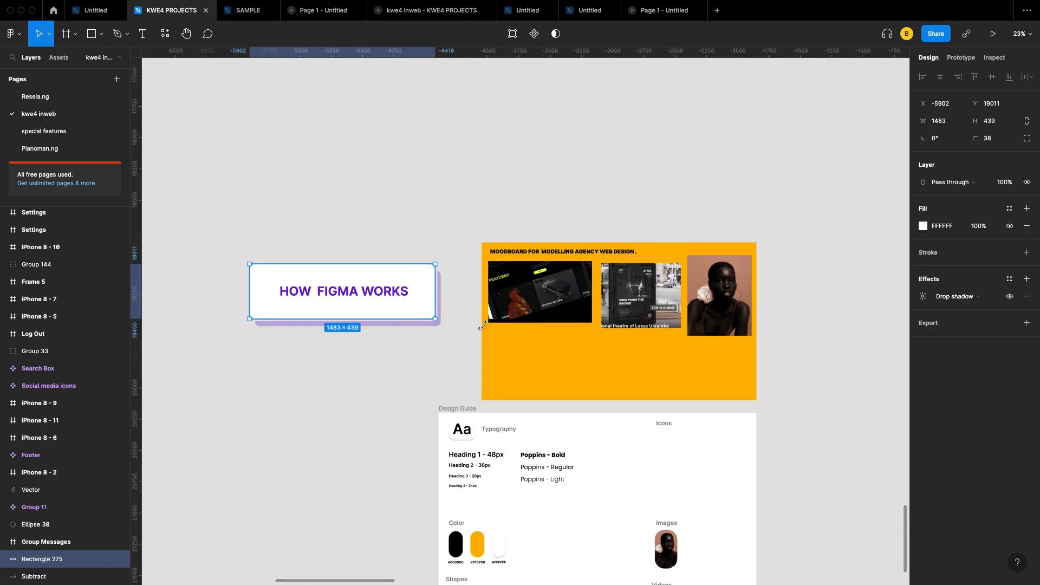
{"action": "scroll", "coordinate": [487, 331], "scroll_direction": "down", "scroll_amount": 2}
{"action": "scroll", "coordinate": [487, 331], "scroll_direction": "right", "scroll_amount": 2}
{"action": "scroll", "coordinate": [550, 494], "scroll_direction": "down", "scroll_amount": 3}
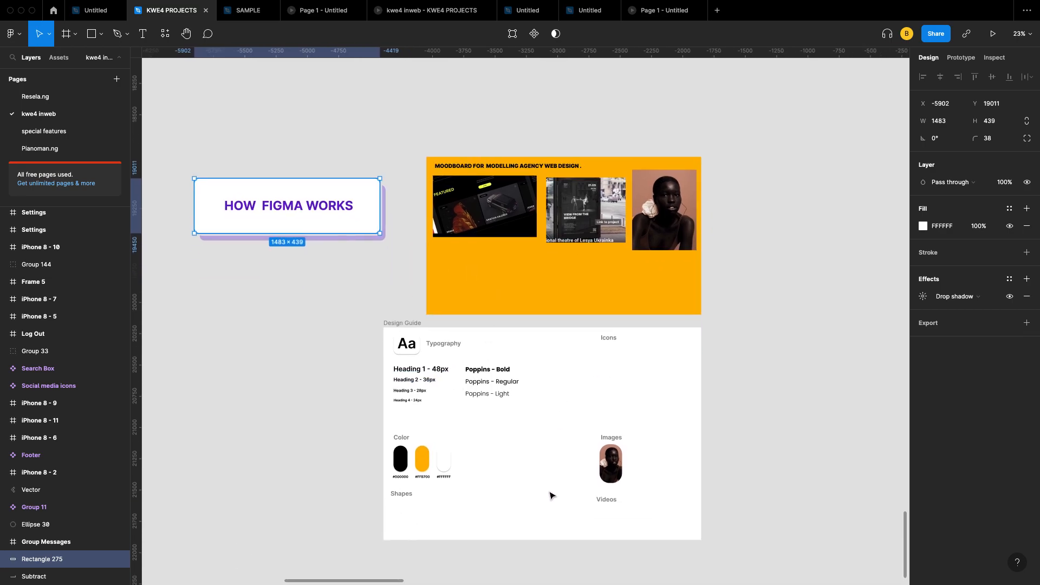
{"action": "left_click", "coordinate": [607, 448]}
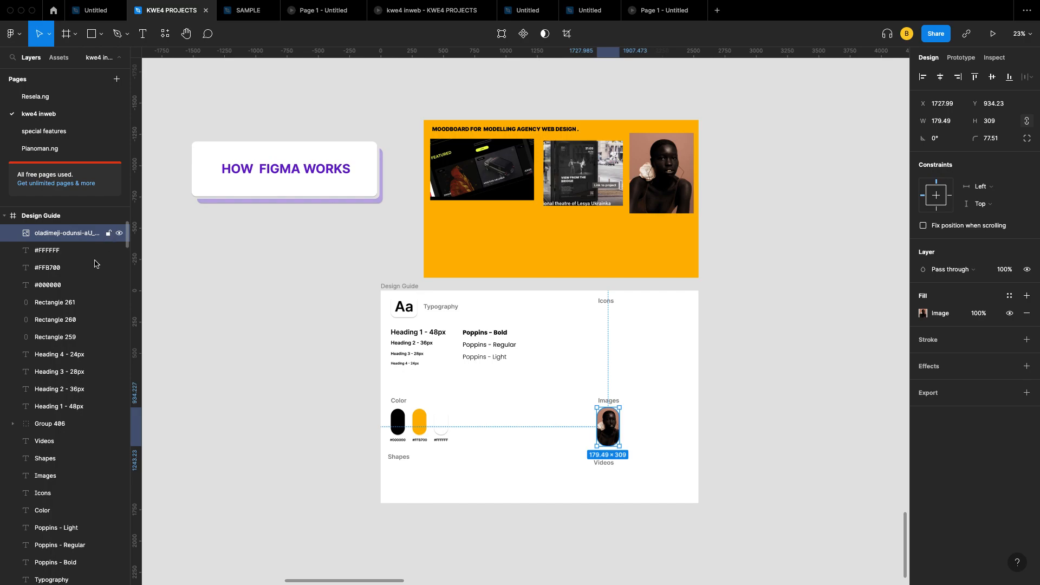
{"action": "scroll", "coordinate": [336, 242], "scroll_direction": "up", "scroll_amount": 3}
{"action": "scroll", "coordinate": [335, 242], "scroll_direction": "left", "scroll_amount": 1}
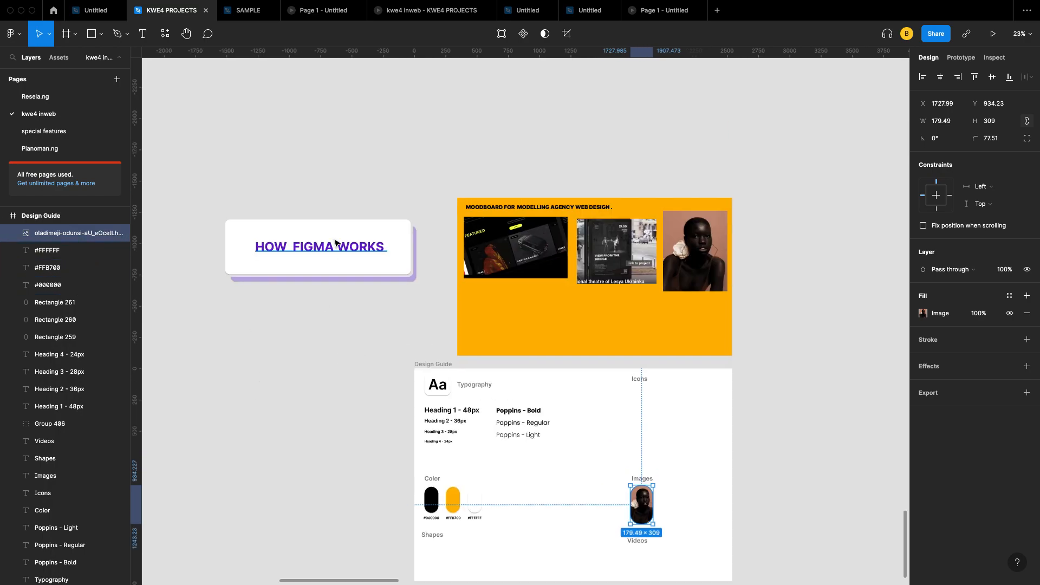
{"action": "scroll", "coordinate": [368, 223], "scroll_direction": "left", "scroll_amount": 2}
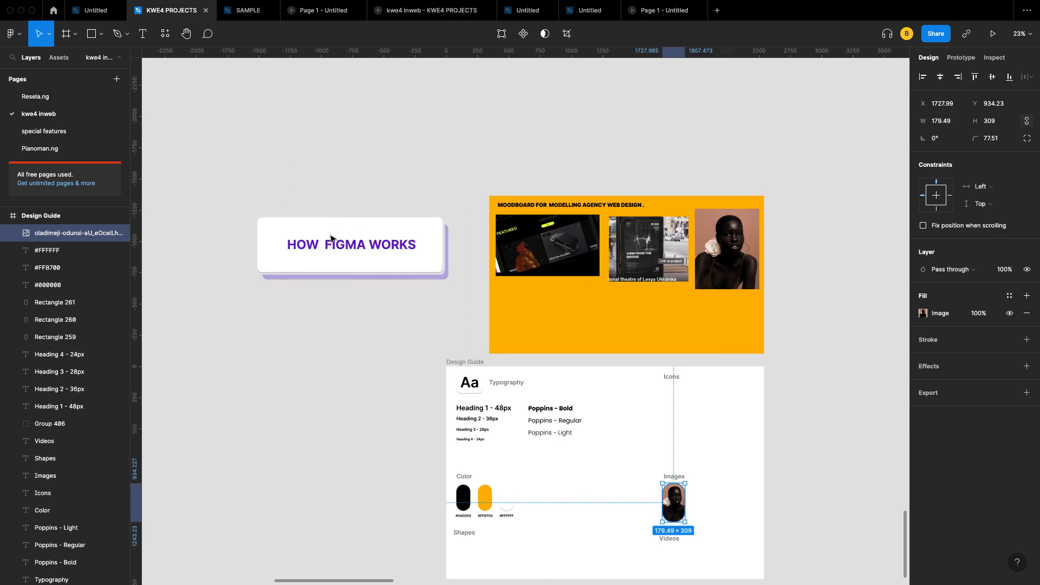
{"action": "left_click", "coordinate": [394, 265]}
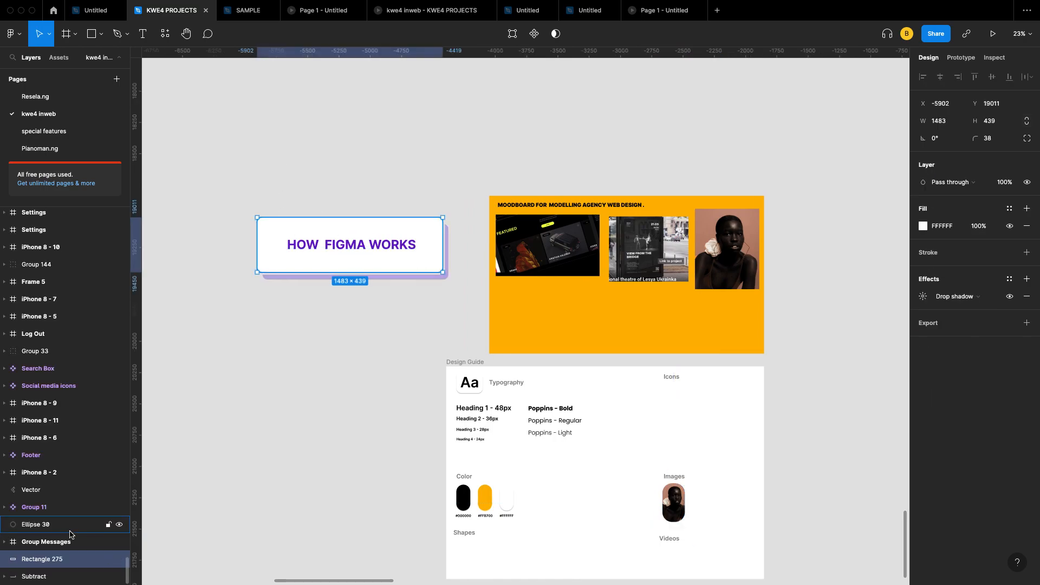
{"action": "left_click", "coordinate": [383, 246]}
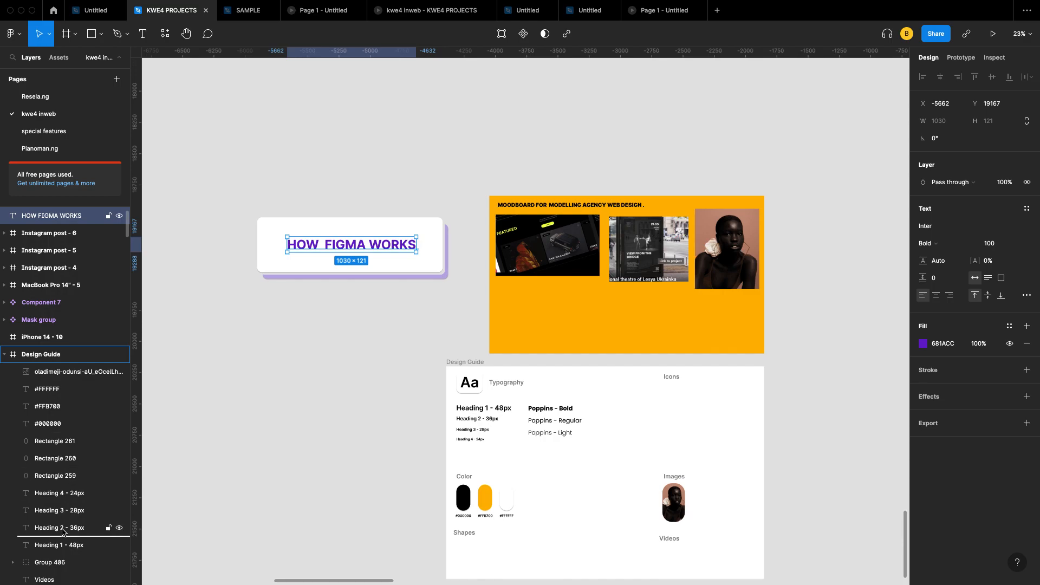
Step: Move the Heading 2 - 36px layer within Design Guide, then undo to restore it onto the card
{"action": "left_click_drag", "start_coordinate": [62, 584], "coordinate": [73, 445]}
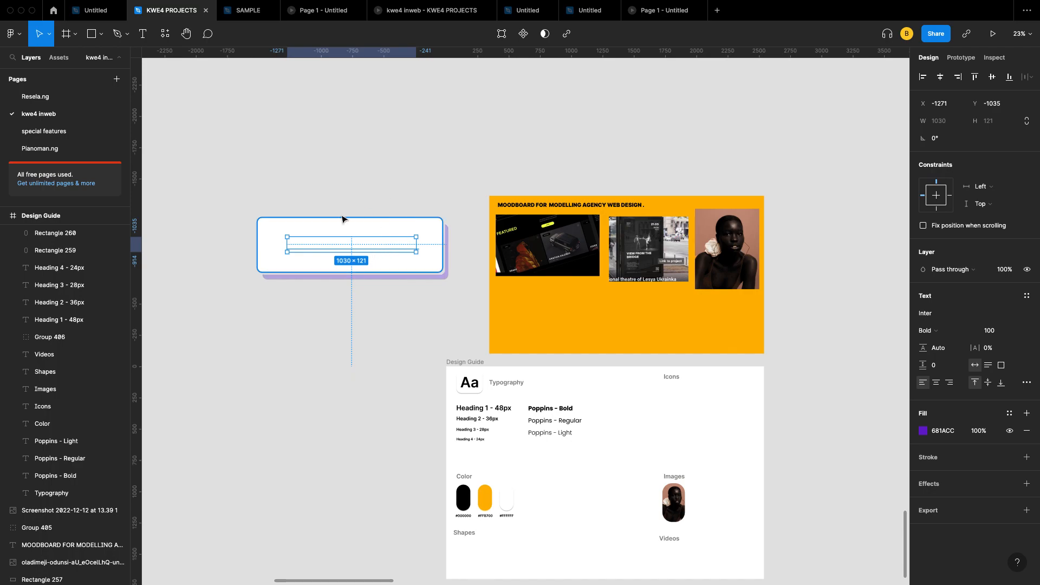
{"action": "scroll", "coordinate": [52, 530], "scroll_direction": "up", "scroll_amount": 5}
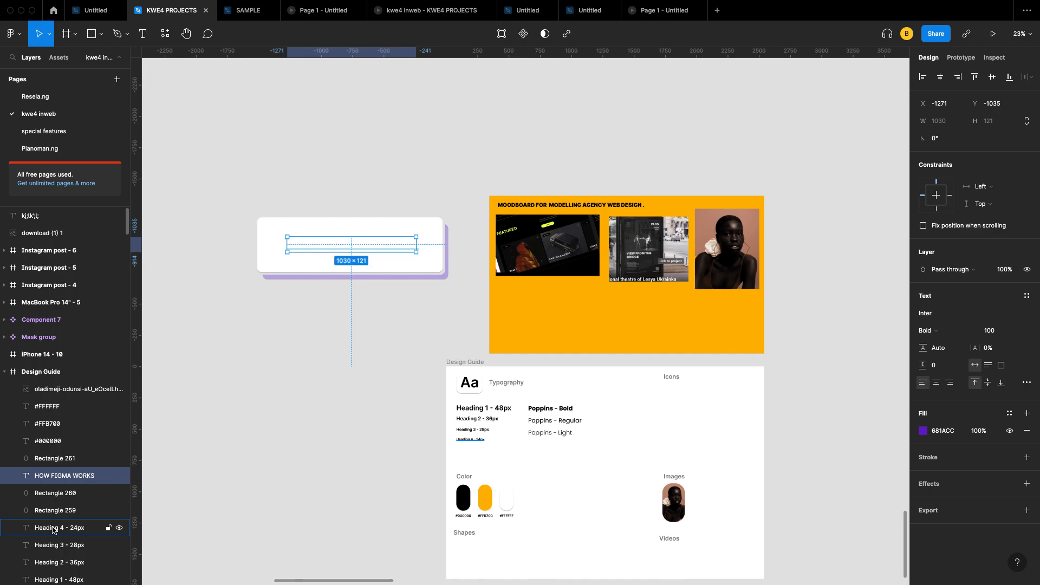
{"action": "key", "text": "super+z"}
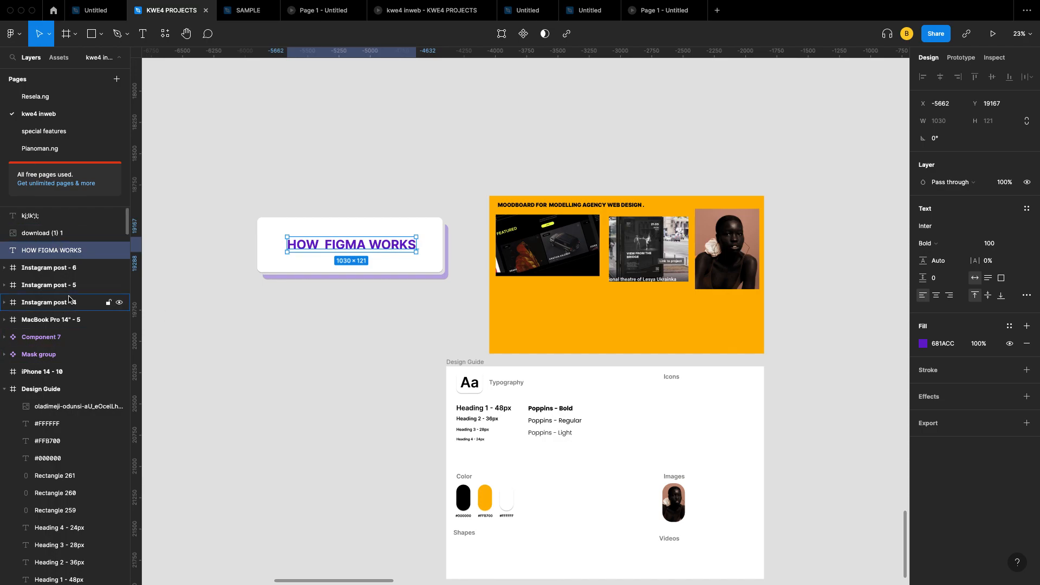
Step: Select the download (1) 1 image, the stray top text layer and the Instagram post - 5 frame
{"action": "left_click", "coordinate": [82, 235]}
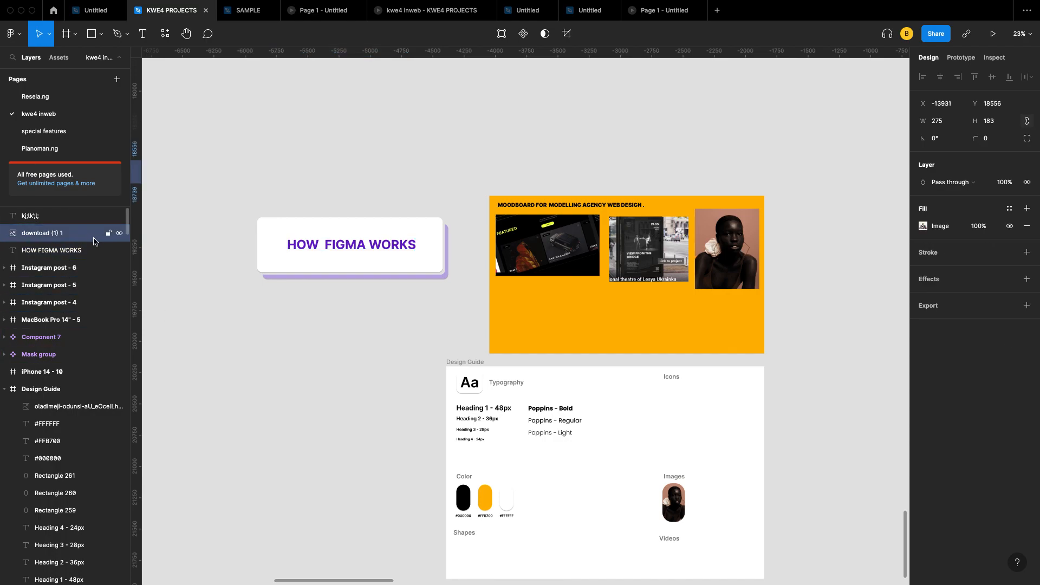
{"action": "left_click", "coordinate": [58, 222]}
{"action": "left_click", "coordinate": [47, 285]}
Step: Select the portrait image in the Design Guide's Images section from the layer list, then show the local components
{"action": "scroll", "coordinate": [45, 312], "scroll_direction": "down", "scroll_amount": 1}
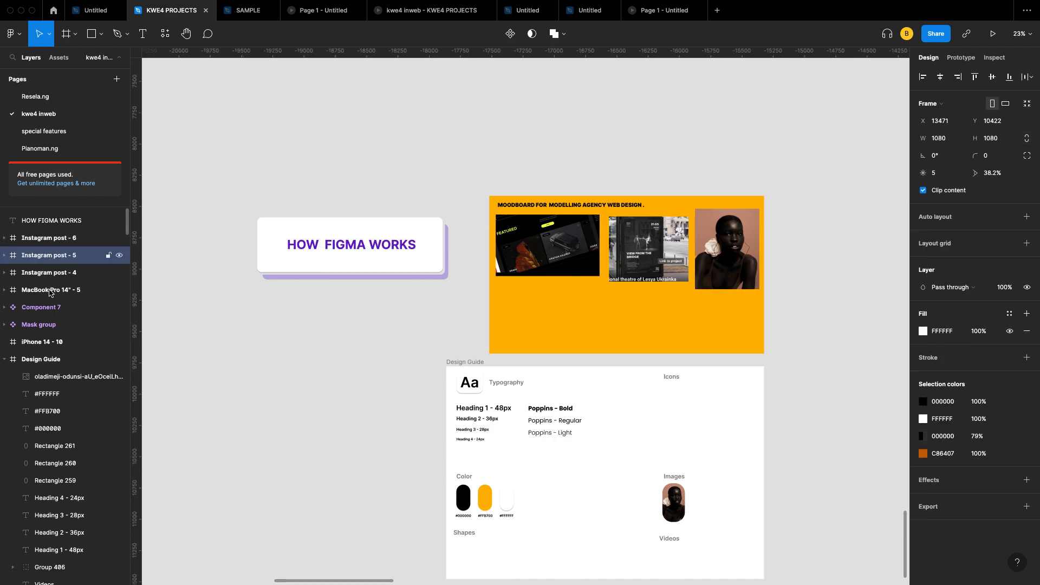
{"action": "left_click", "coordinate": [43, 307]}
{"action": "left_click", "coordinate": [46, 342]}
{"action": "left_click", "coordinate": [56, 375]}
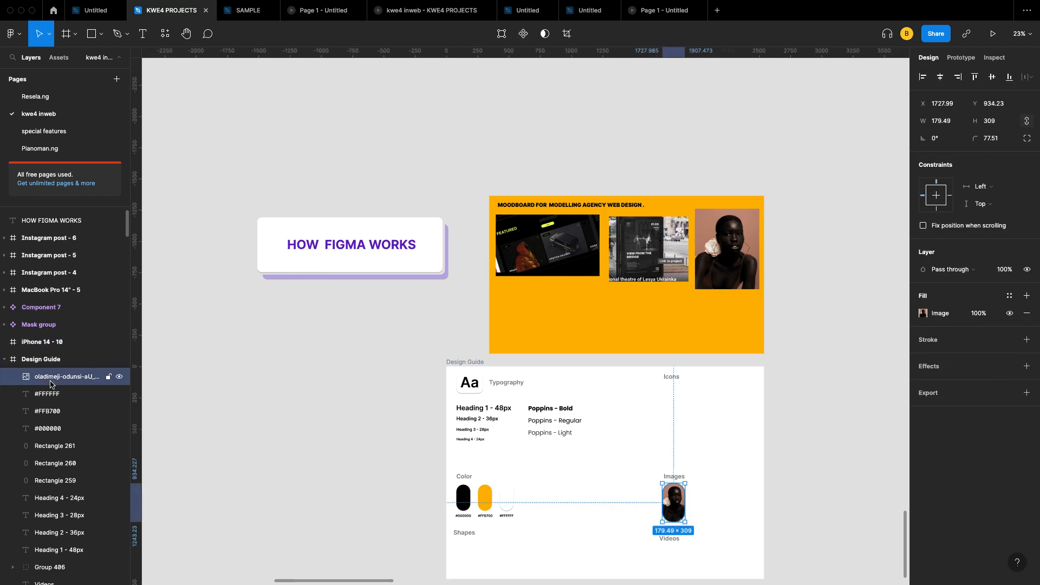
{"action": "scroll", "coordinate": [56, 376], "scroll_direction": "down", "scroll_amount": 1}
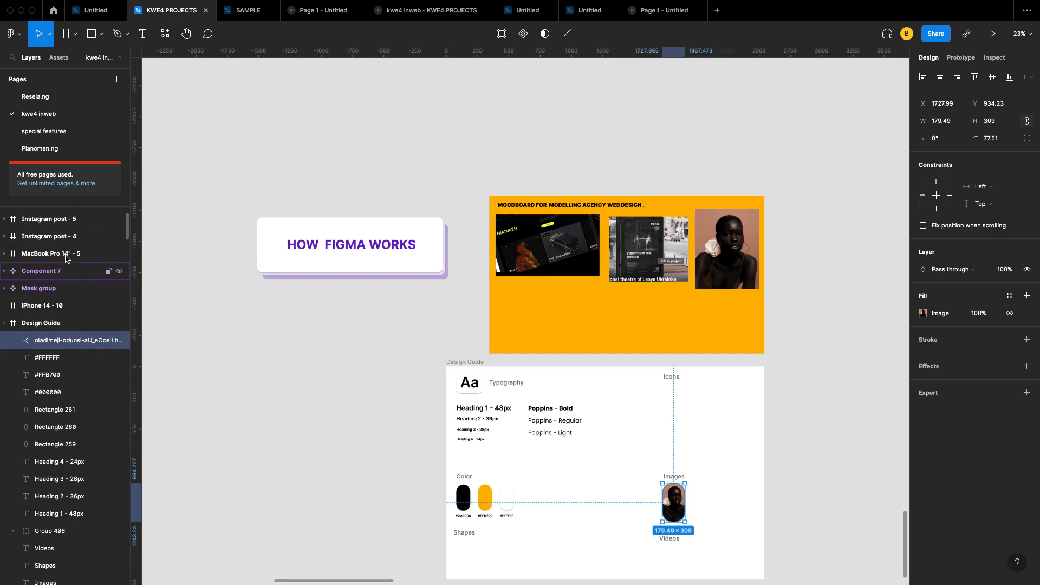
{"action": "scroll", "coordinate": [79, 215], "scroll_direction": "up", "scroll_amount": 2}
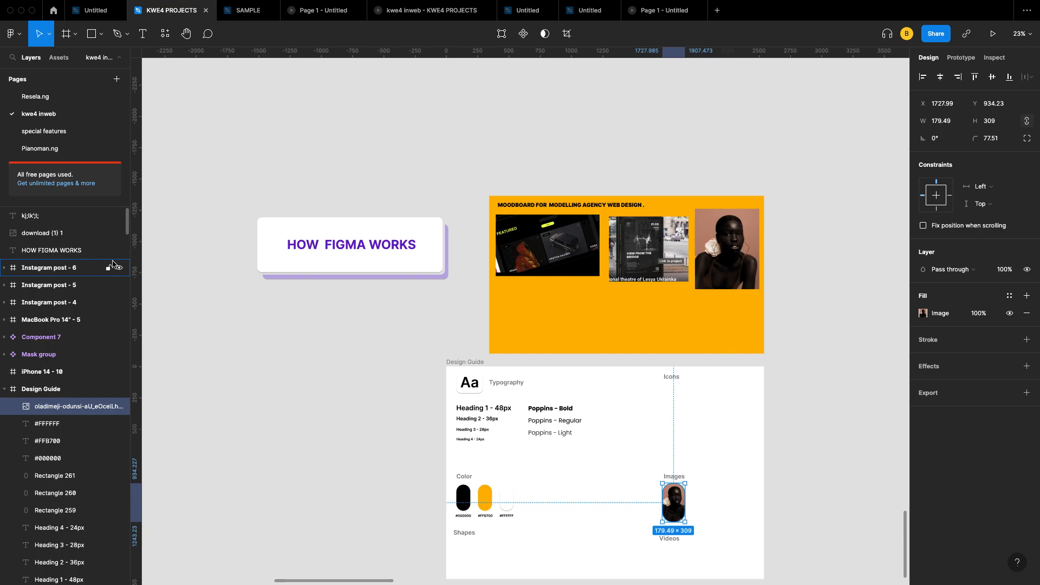
{"action": "left_click", "coordinate": [60, 58]}
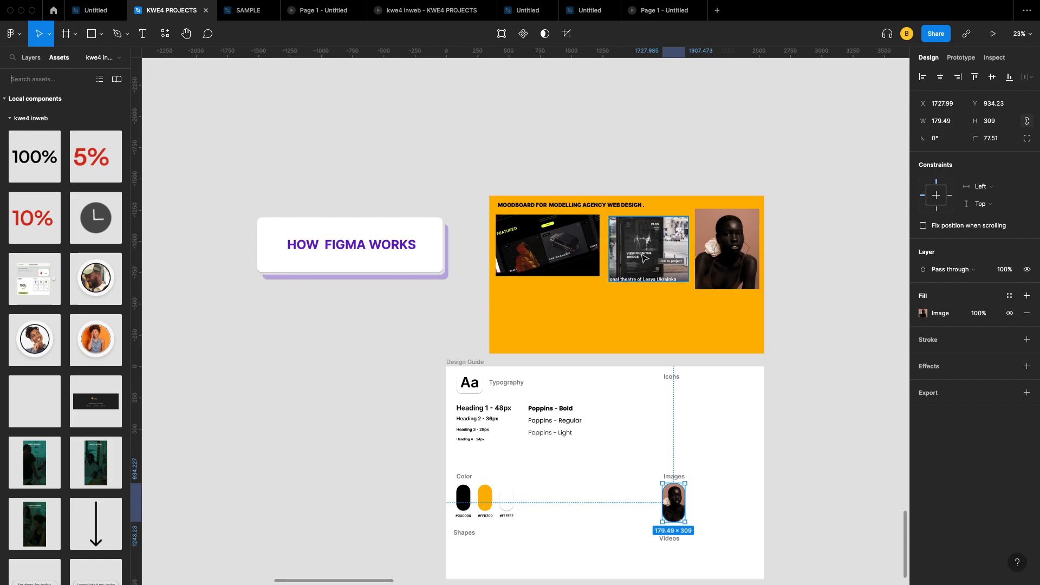
{"action": "scroll", "coordinate": [617, 300], "scroll_direction": "right", "scroll_amount": 3}
{"action": "scroll", "coordinate": [617, 299], "scroll_direction": "down", "scroll_amount": 2}
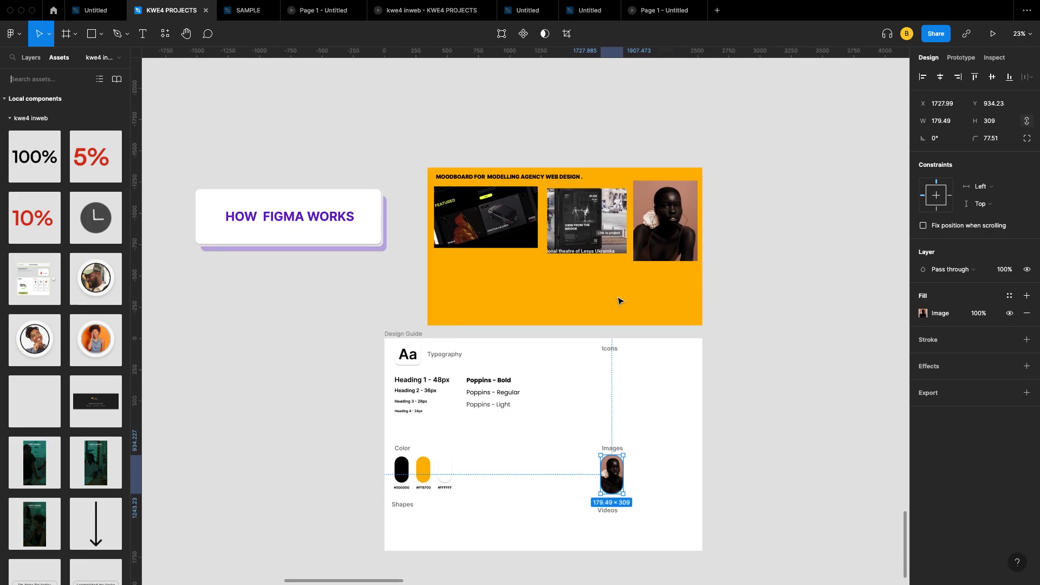
{"action": "scroll", "coordinate": [593, 441], "scroll_direction": "down", "scroll_amount": 2}
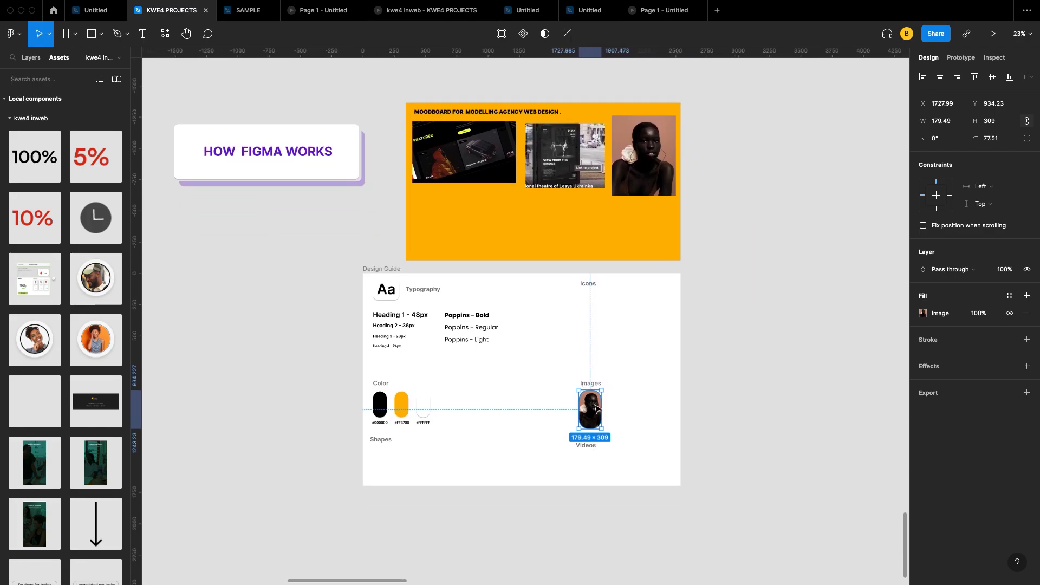
{"action": "scroll", "coordinate": [596, 408], "scroll_direction": "up", "scroll_amount": 10}
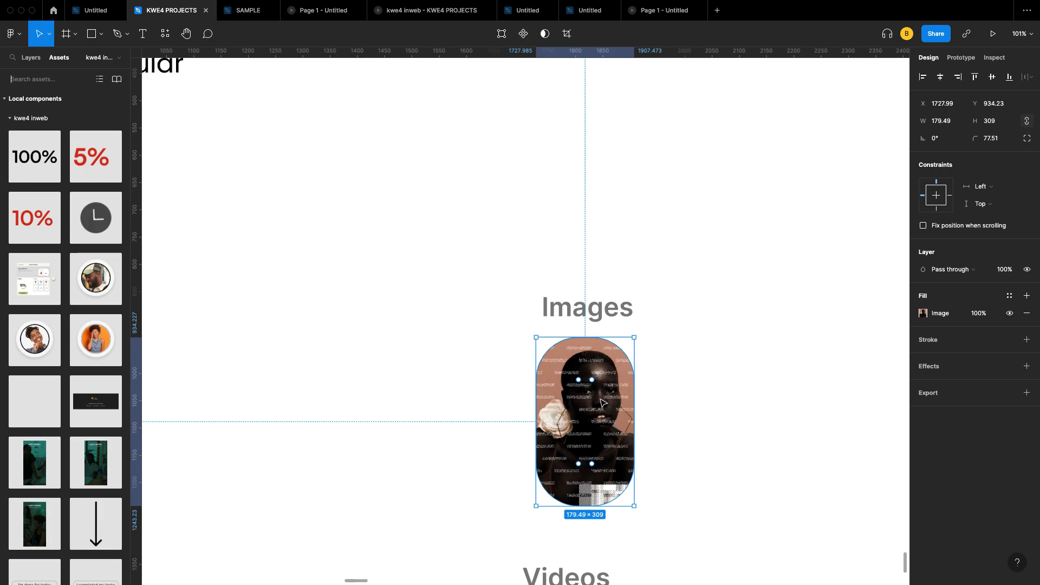
{"action": "scroll", "coordinate": [602, 403], "scroll_direction": "down", "scroll_amount": 2}
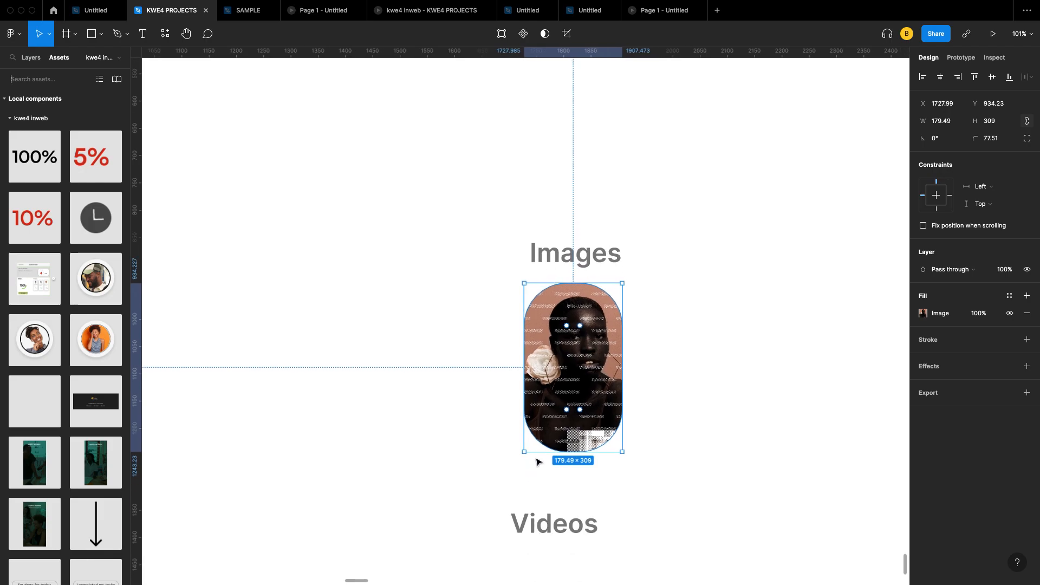
{"action": "scroll", "coordinate": [567, 428], "scroll_direction": "up", "scroll_amount": 3}
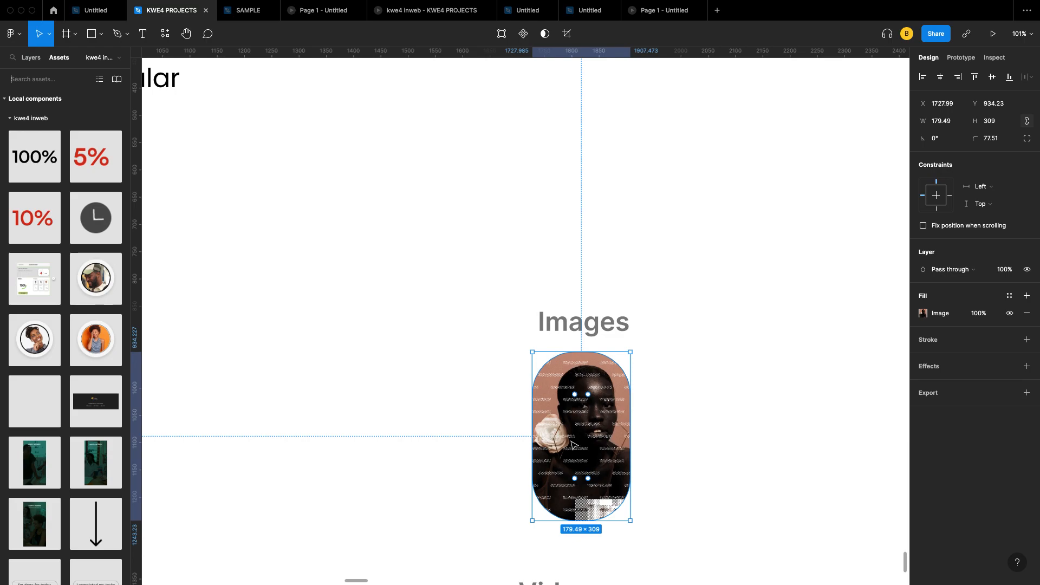
{"action": "scroll", "coordinate": [575, 443], "scroll_direction": "up", "scroll_amount": 3}
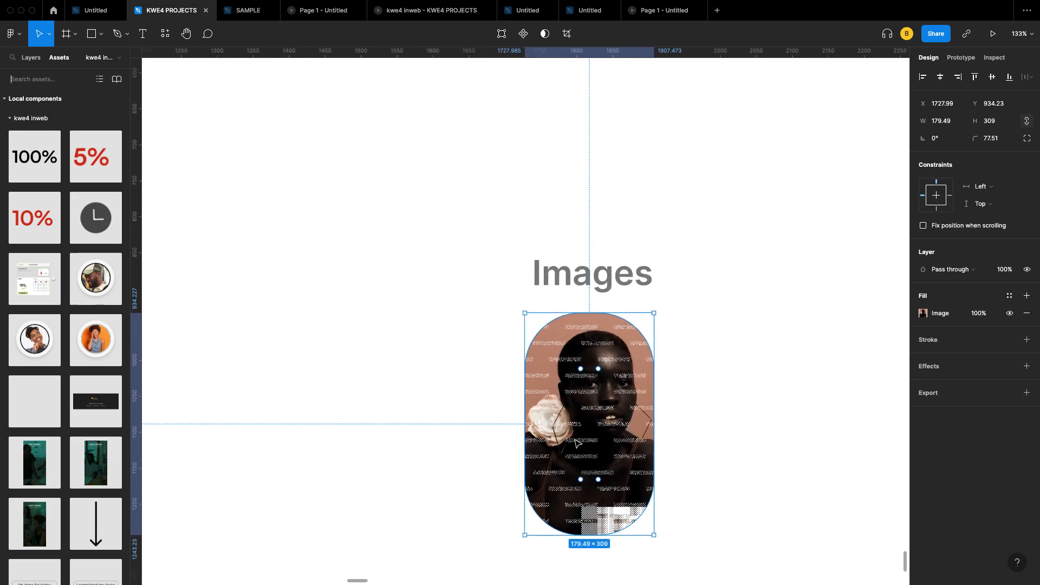
{"action": "scroll", "coordinate": [576, 443], "scroll_direction": "down", "scroll_amount": 5}
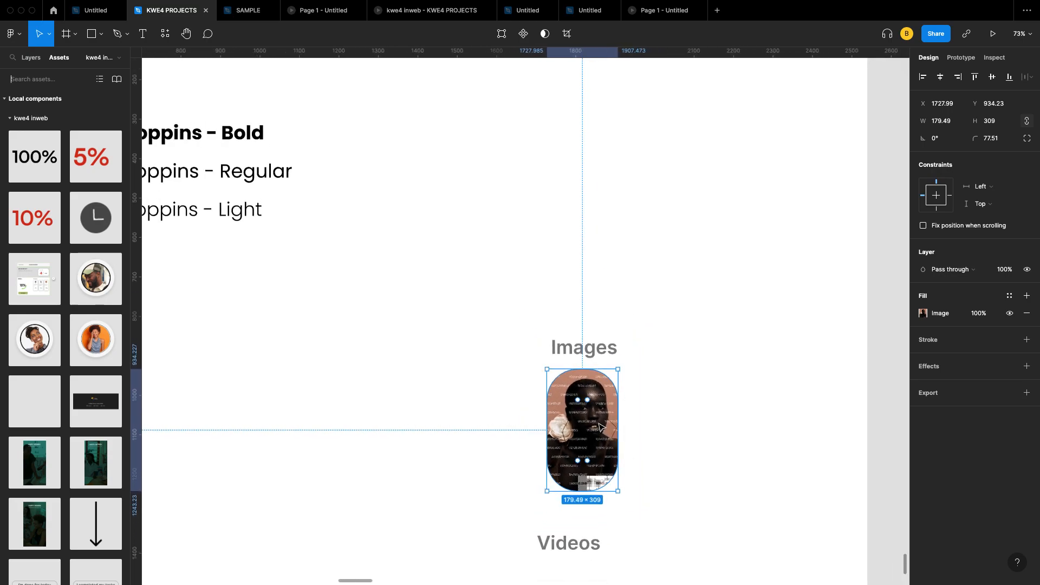
{"action": "scroll", "coordinate": [602, 403], "scroll_direction": "down", "scroll_amount": 5}
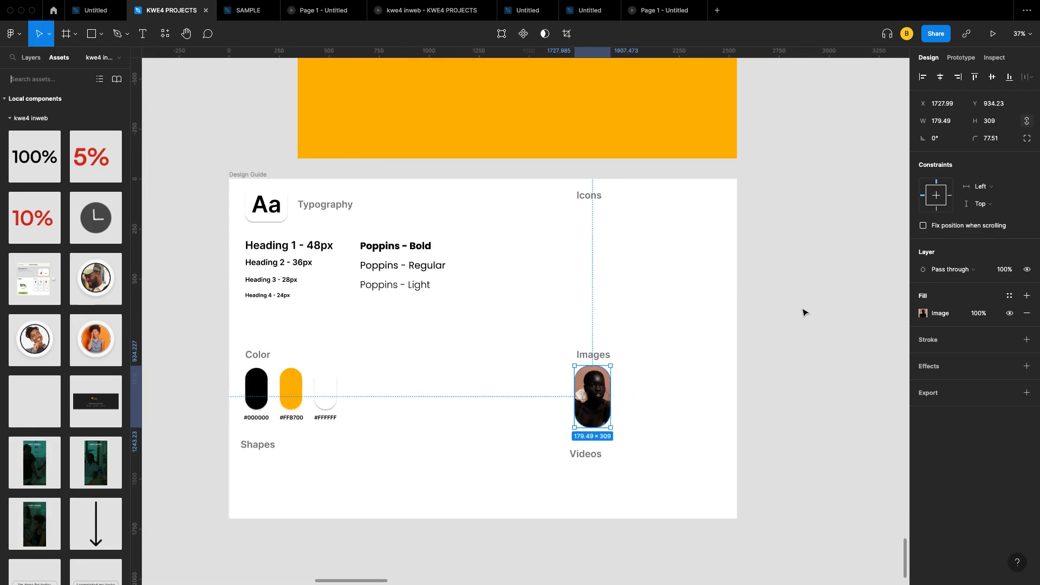
{"action": "scroll", "coordinate": [807, 410], "scroll_direction": "right", "scroll_amount": 3}
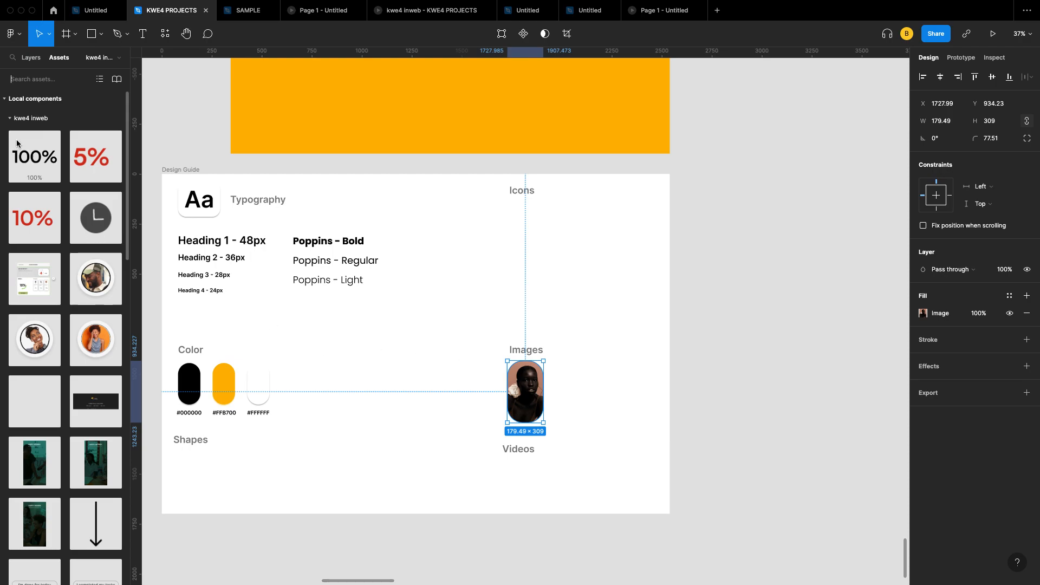
{"action": "scroll", "coordinate": [33, 217], "scroll_direction": "down", "scroll_amount": 6}
{"action": "scroll", "coordinate": [55, 163], "scroll_direction": "up", "scroll_amount": 7}
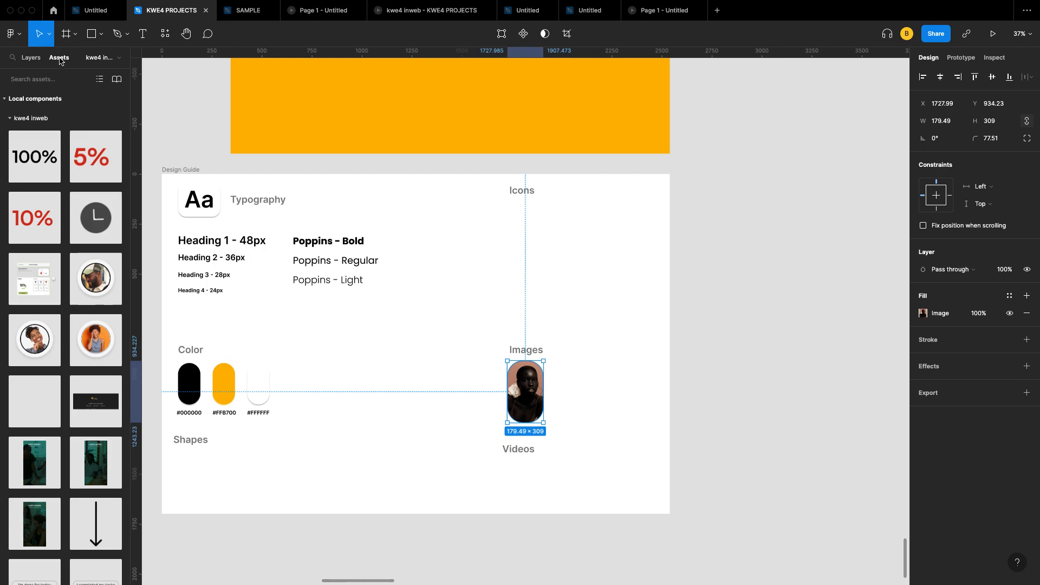
{"action": "left_click", "coordinate": [30, 58]}
{"action": "left_click", "coordinate": [60, 59]}
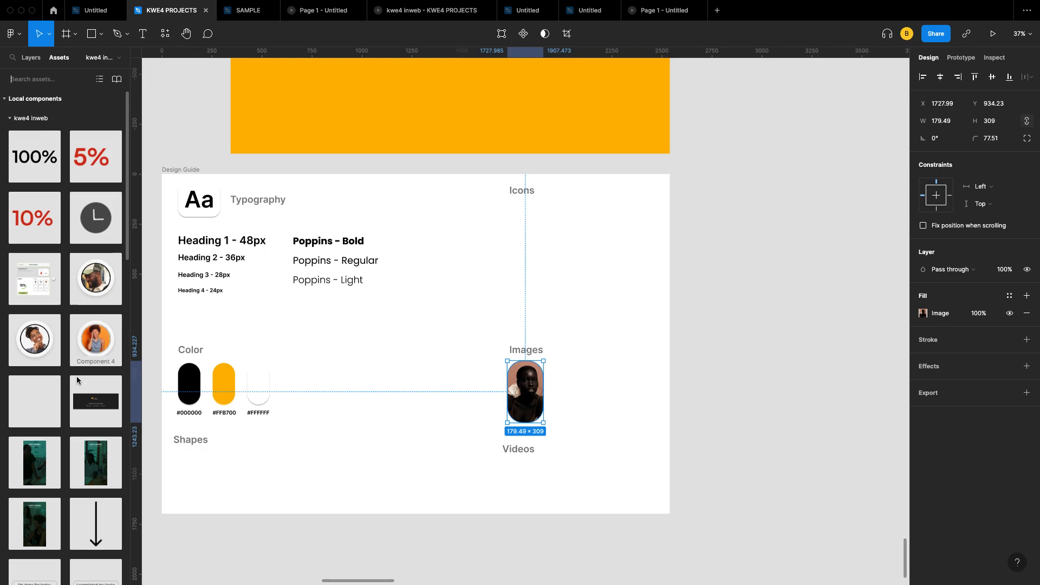
{"action": "scroll", "coordinate": [70, 420], "scroll_direction": "down", "scroll_amount": 2}
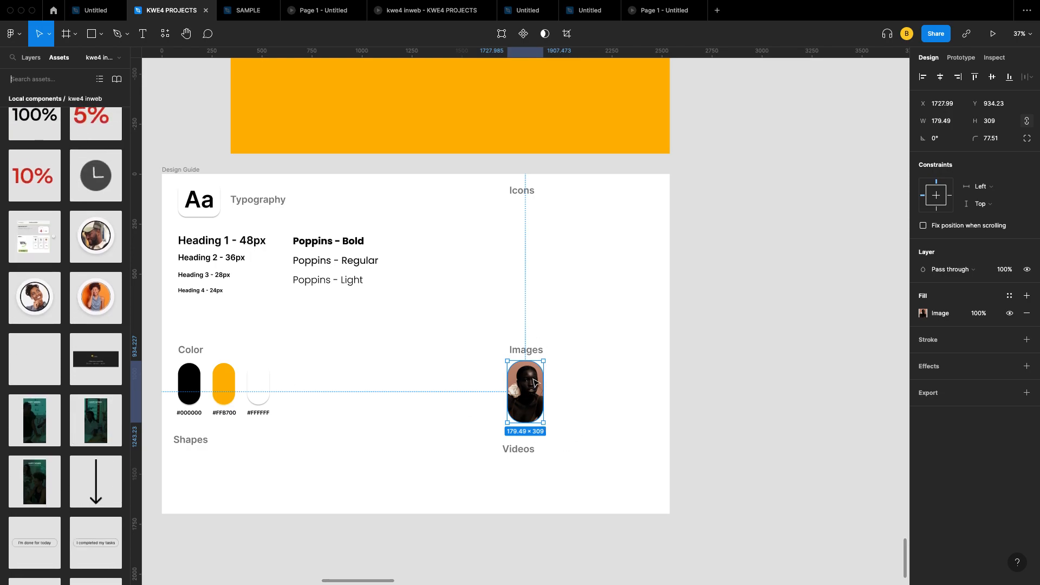
{"action": "scroll", "coordinate": [102, 320], "scroll_direction": "down", "scroll_amount": 5}
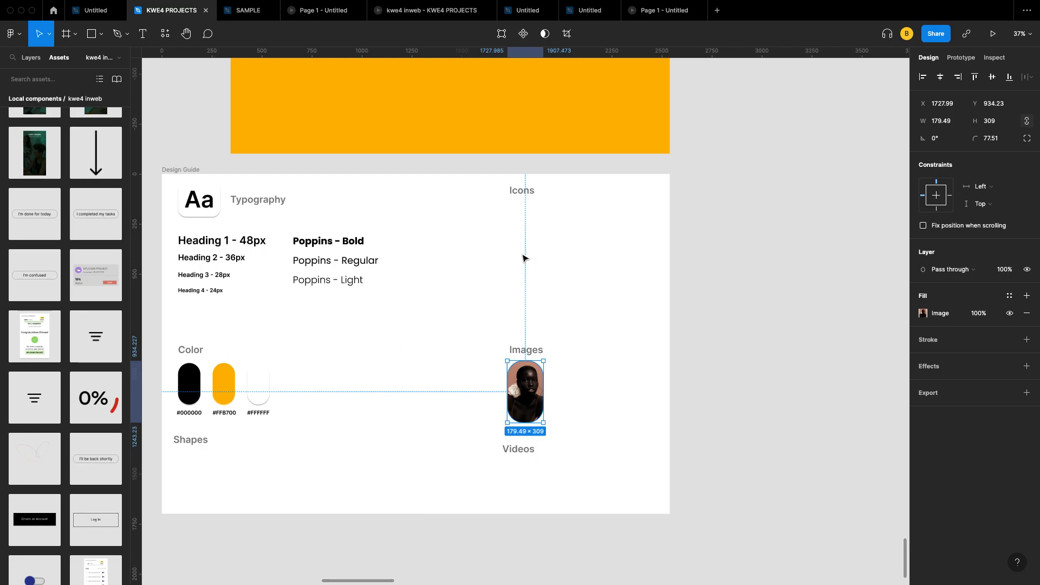
{"action": "left_click", "coordinate": [460, 316]}
{"action": "scroll", "coordinate": [461, 315], "scroll_direction": "up", "scroll_amount": 4}
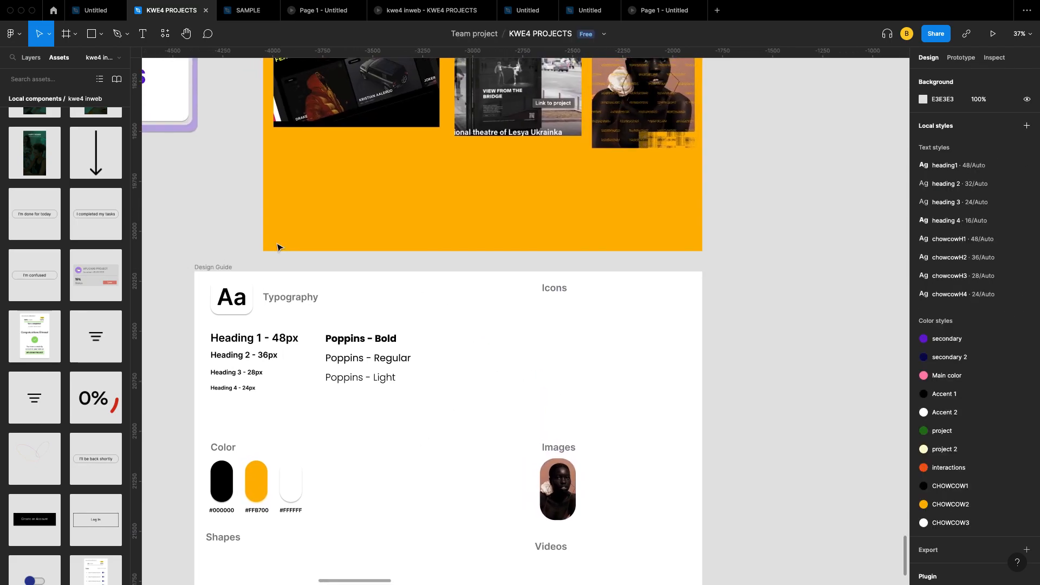
{"action": "scroll", "coordinate": [12, 245], "scroll_direction": "up", "scroll_amount": 6}
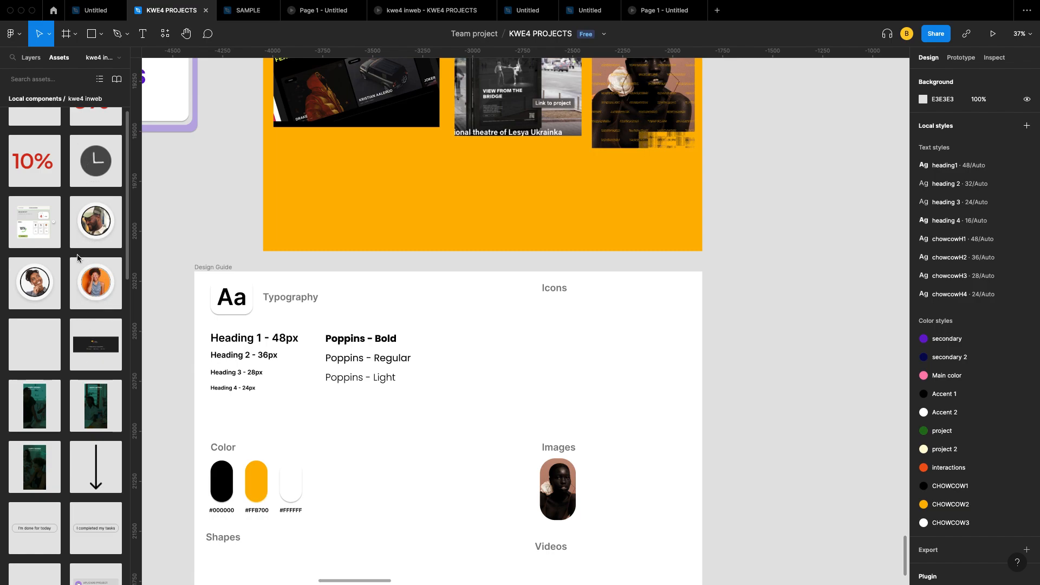
{"action": "scroll", "coordinate": [77, 257], "scroll_direction": "up", "scroll_amount": 2}
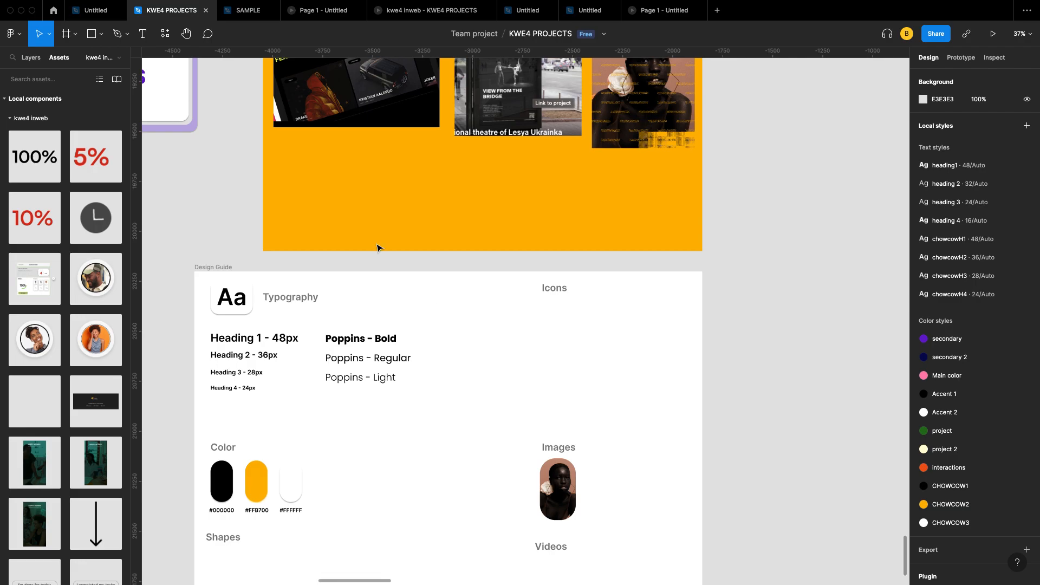
{"action": "scroll", "coordinate": [379, 347], "scroll_direction": "down", "scroll_amount": 3}
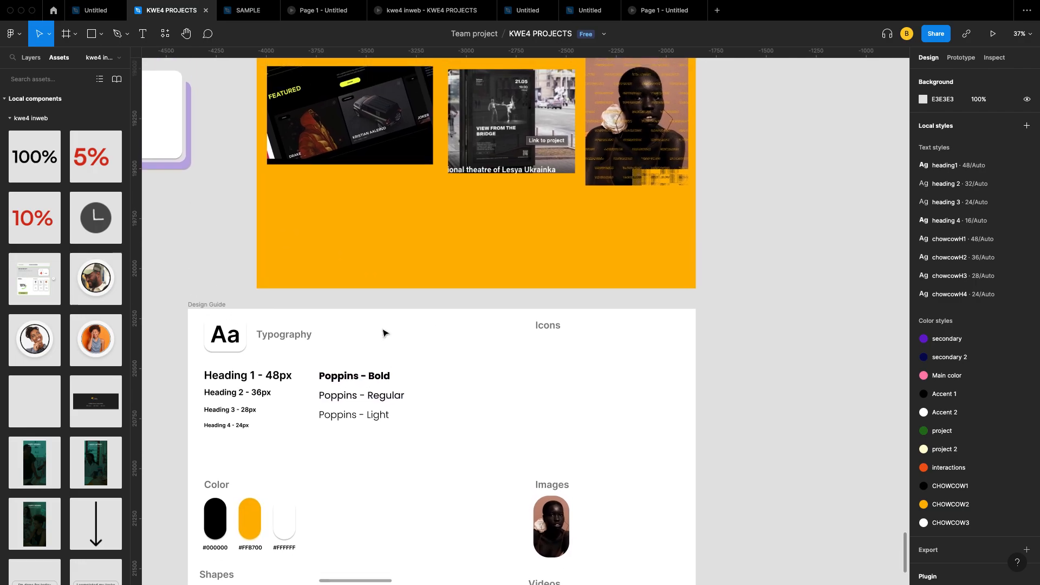
{"action": "scroll", "coordinate": [464, 274], "scroll_direction": "down", "scroll_amount": 3}
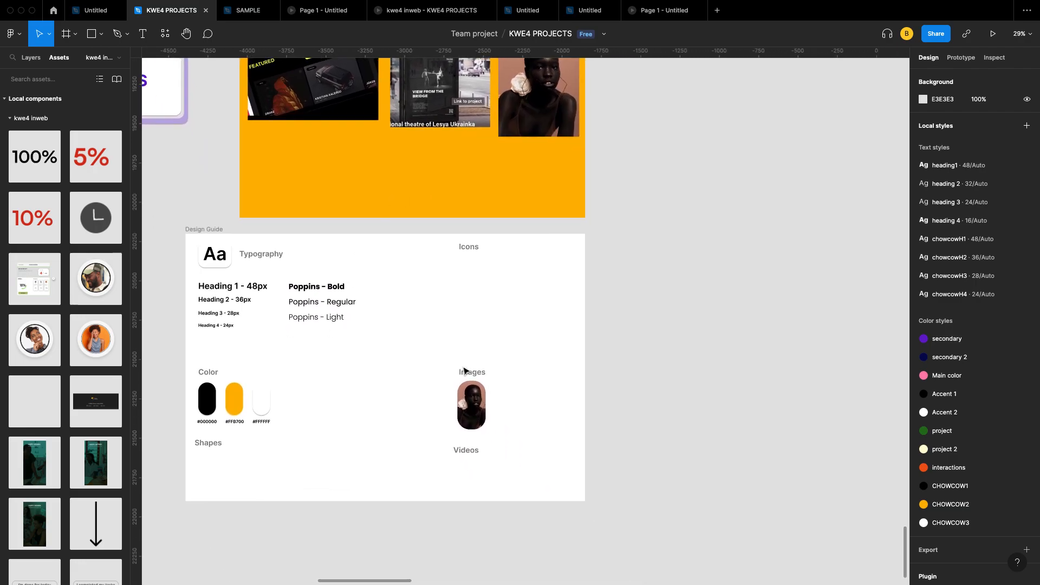
Step: Select the 179.49 × 309 portrait under Images and convert it into a component
{"action": "left_click", "coordinate": [464, 403]}
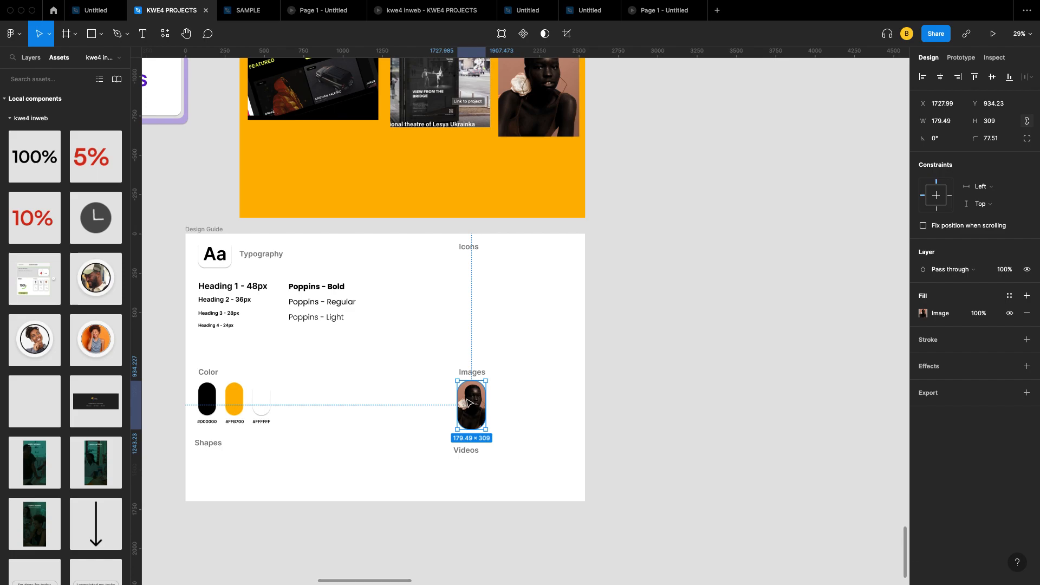
{"action": "scroll", "coordinate": [57, 289], "scroll_direction": "down", "scroll_amount": 5}
{"action": "scroll", "coordinate": [57, 290], "scroll_direction": "up", "scroll_amount": 5}
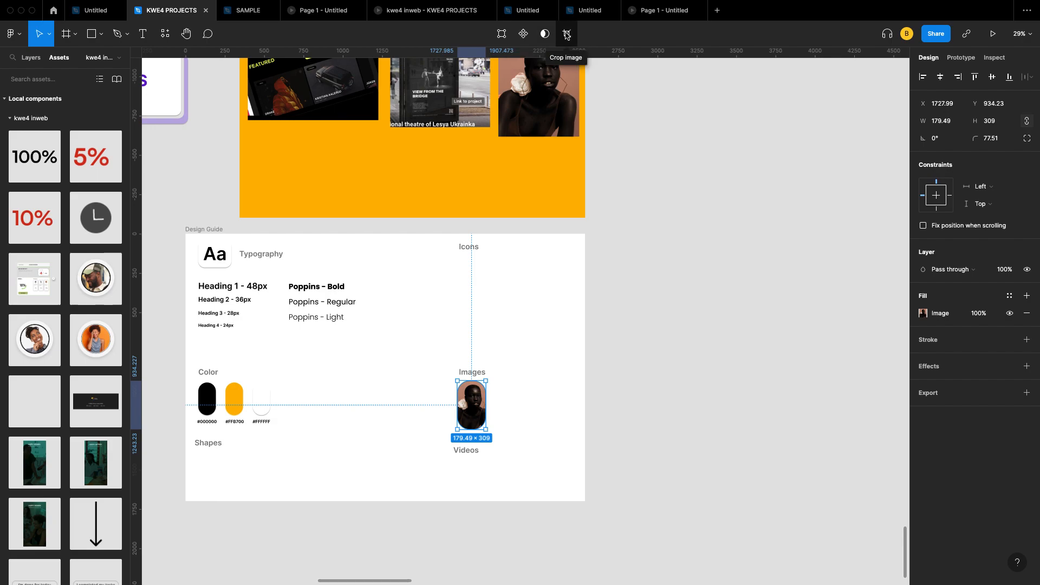
{"action": "left_click", "coordinate": [523, 35]}
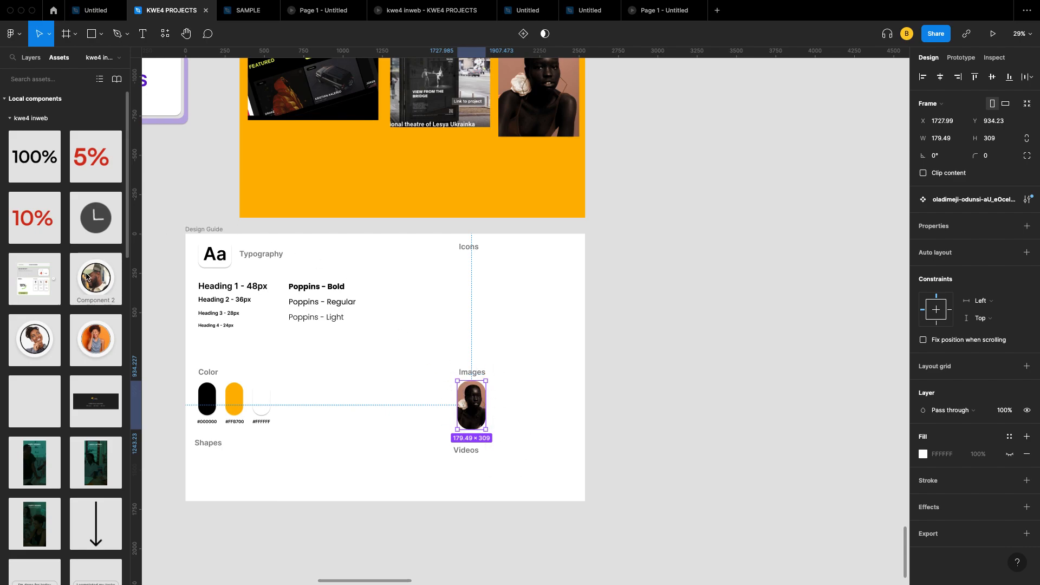
Step: Browse the component assets and expand the Used in this file group
{"action": "scroll", "coordinate": [63, 296], "scroll_direction": "down", "scroll_amount": 10}
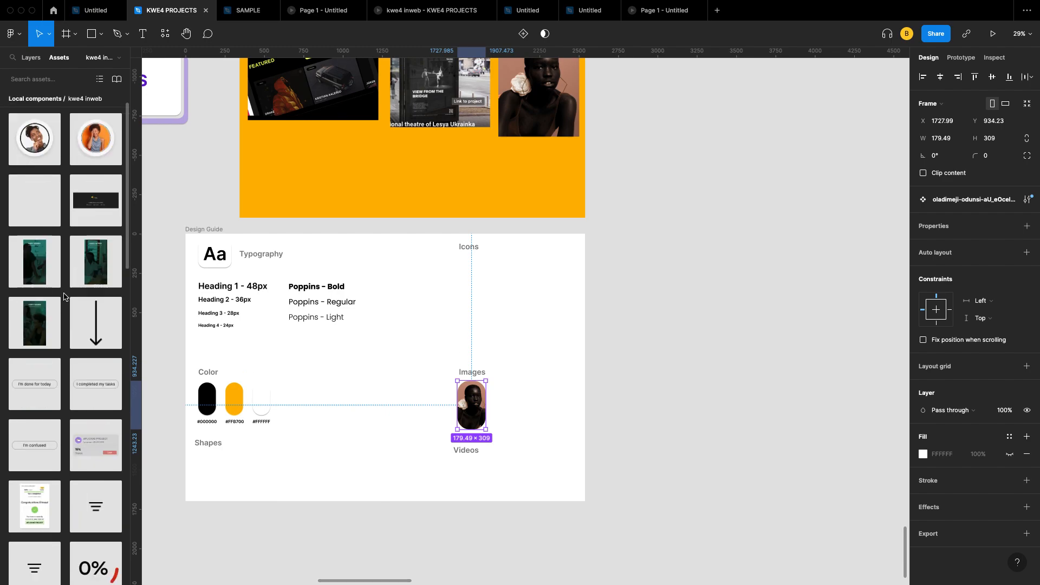
{"action": "scroll", "coordinate": [64, 297], "scroll_direction": "down", "scroll_amount": 5}
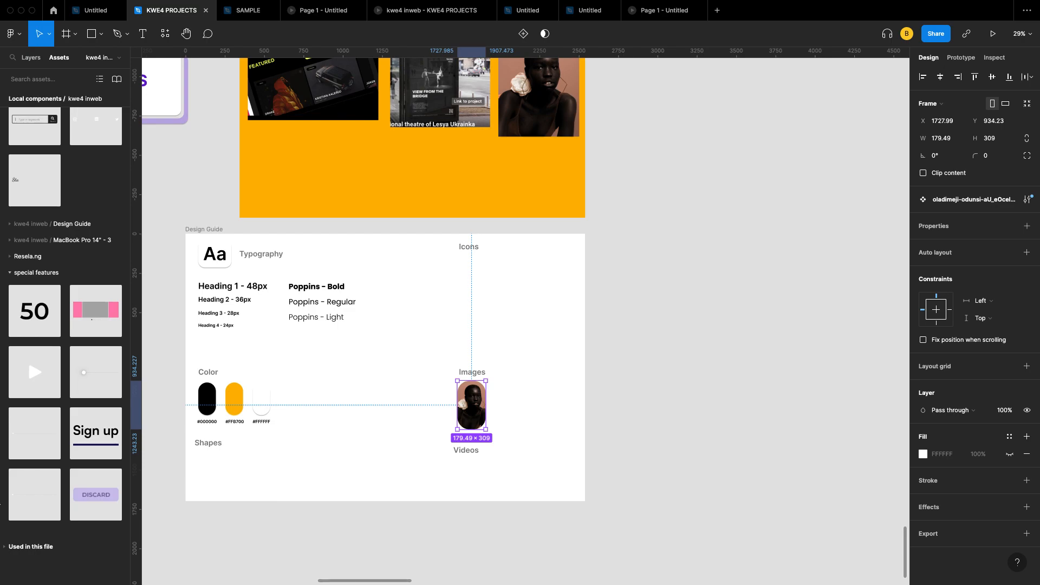
{"action": "scroll", "coordinate": [95, 297], "scroll_direction": "up", "scroll_amount": 1}
{"action": "scroll", "coordinate": [96, 297], "scroll_direction": "up", "scroll_amount": 8}
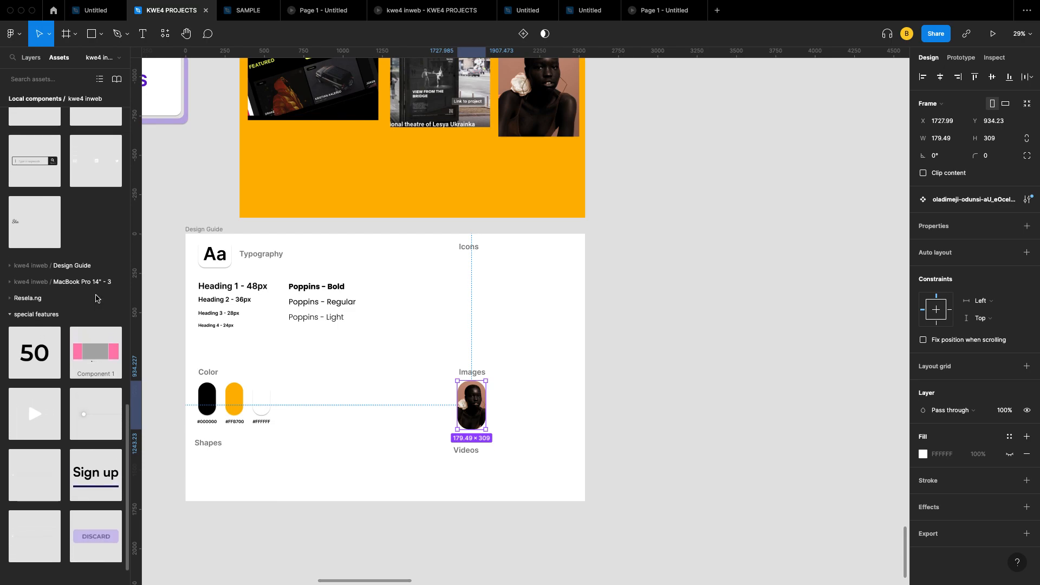
{"action": "scroll", "coordinate": [96, 297], "scroll_direction": "up", "scroll_amount": 10}
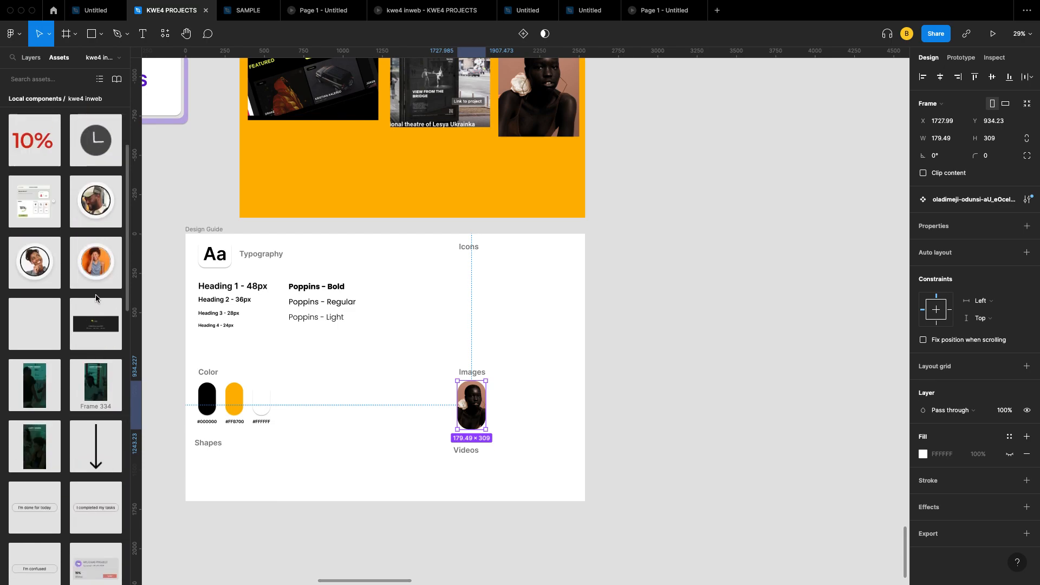
{"action": "scroll", "coordinate": [96, 298], "scroll_direction": "up", "scroll_amount": 5}
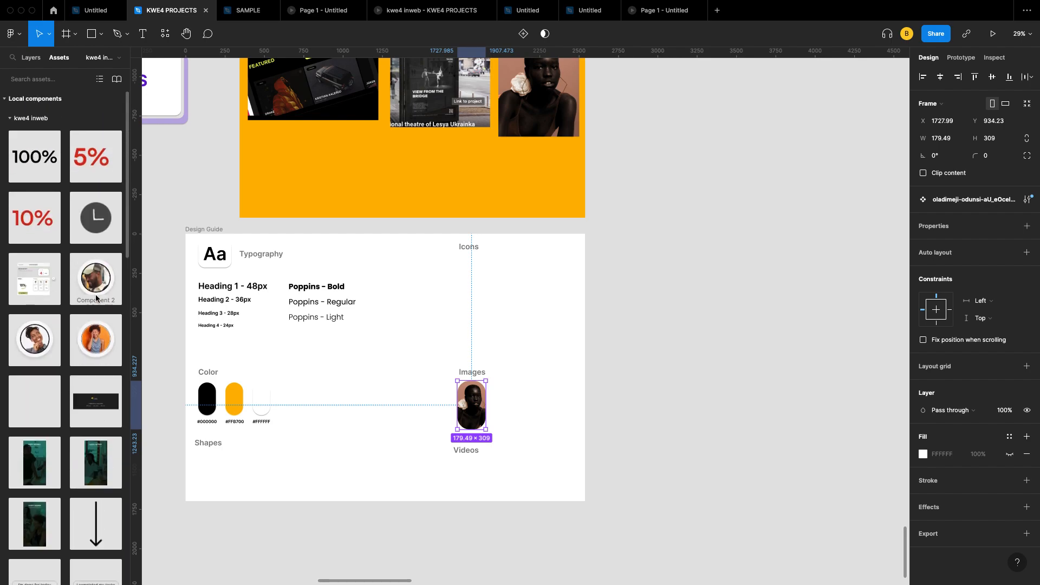
{"action": "scroll", "coordinate": [96, 297], "scroll_direction": "down", "scroll_amount": 20}
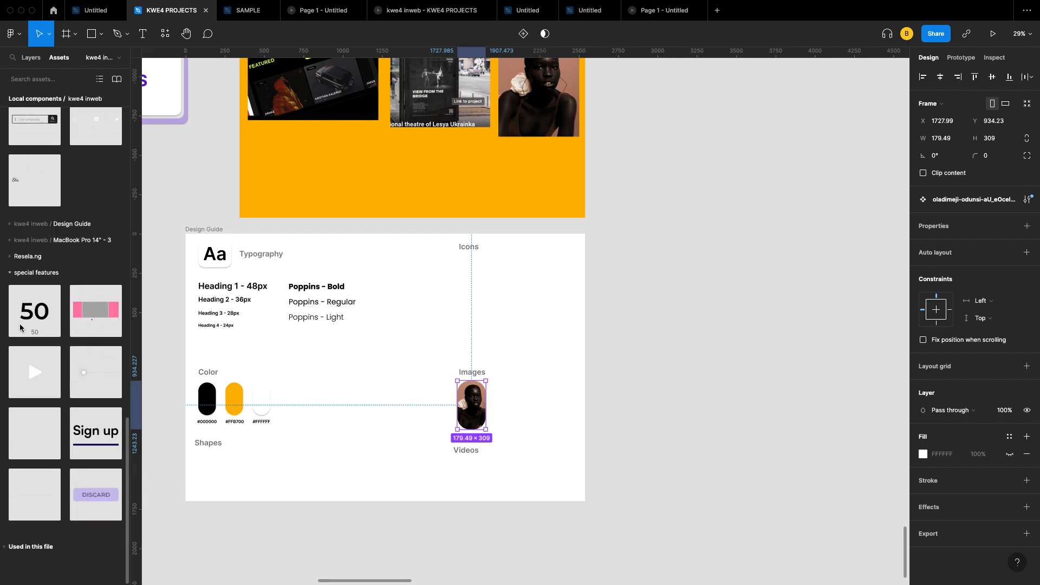
{"action": "left_click", "coordinate": [27, 547]}
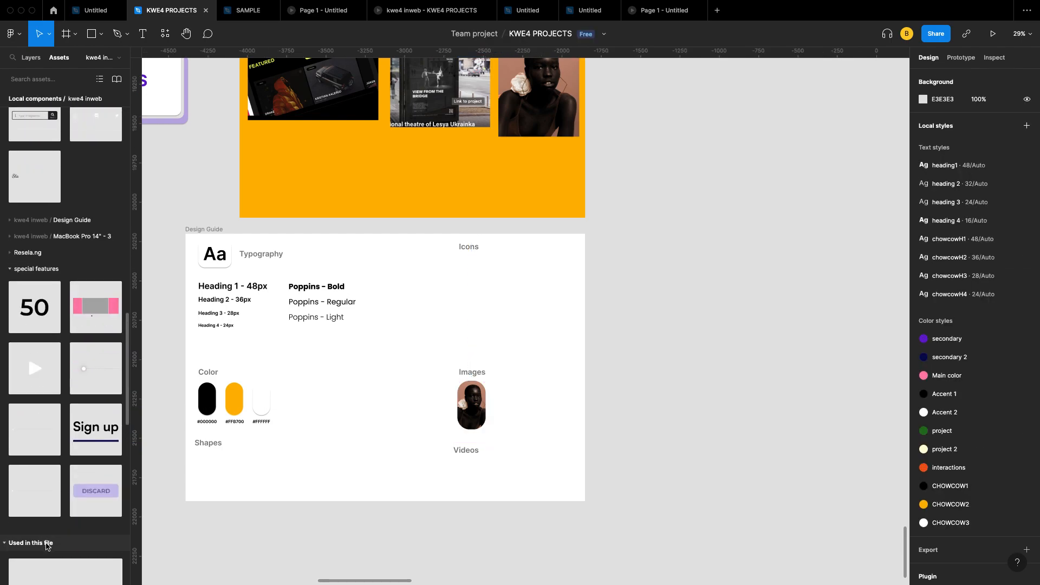
{"action": "scroll", "coordinate": [46, 546], "scroll_direction": "down", "scroll_amount": 5}
{"action": "scroll", "coordinate": [46, 546], "scroll_direction": "down", "scroll_amount": 10}
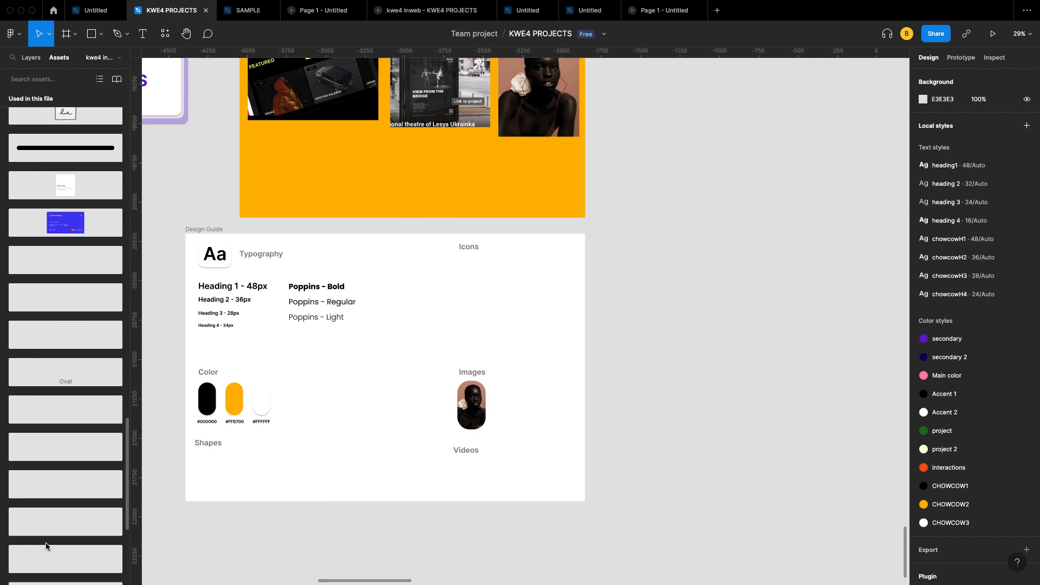
{"action": "scroll", "coordinate": [81, 421], "scroll_direction": "up", "scroll_amount": 5}
{"action": "scroll", "coordinate": [80, 421], "scroll_direction": "up", "scroll_amount": 5}
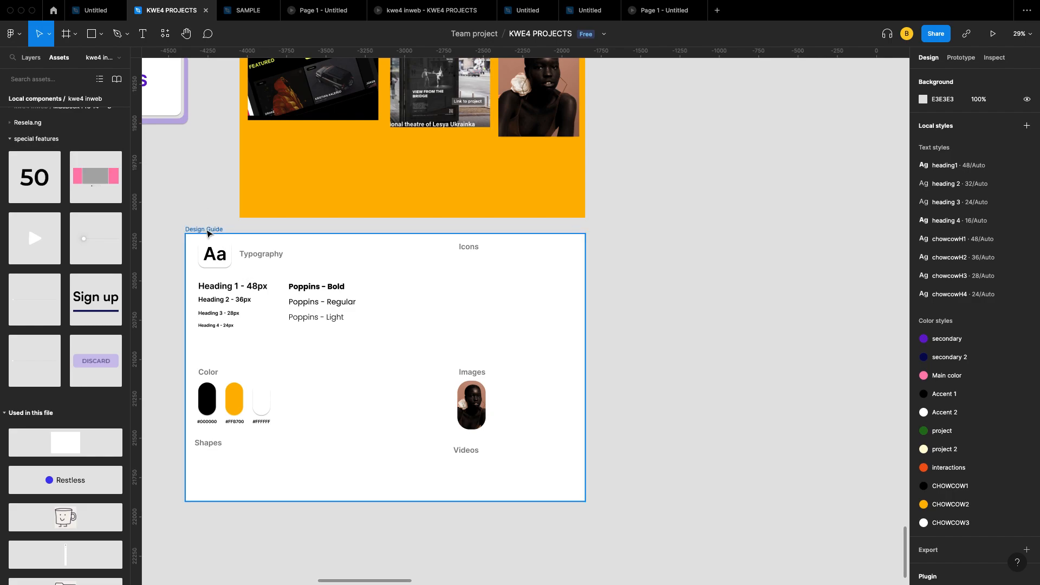
Step: Collapse the kwe4 inweb, special features and Used in this file asset groups, then return to Layers
{"action": "left_click", "coordinate": [207, 230]}
{"action": "scroll", "coordinate": [82, 376], "scroll_direction": "down", "scroll_amount": 2}
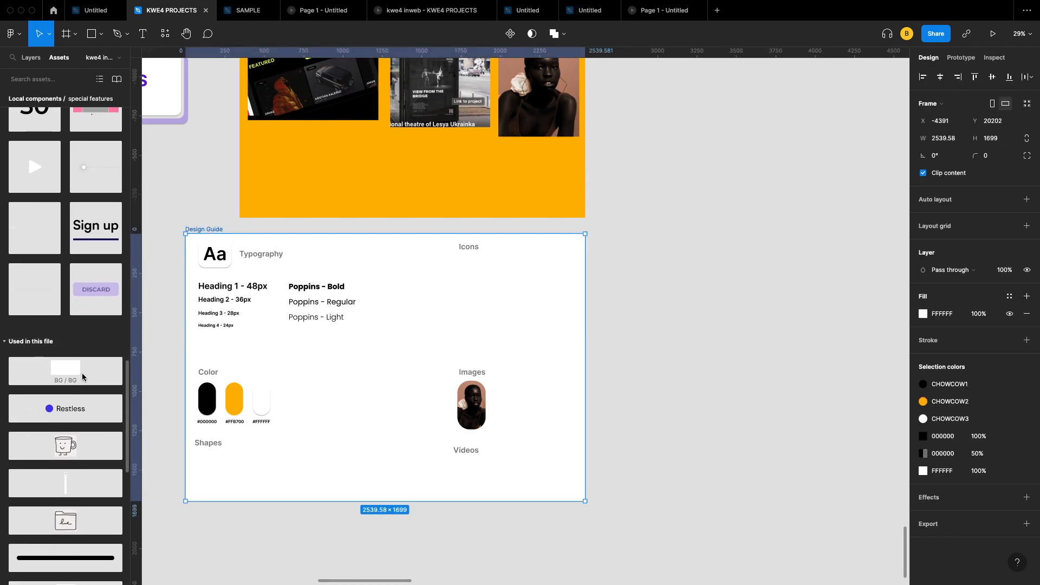
{"action": "scroll", "coordinate": [83, 376], "scroll_direction": "down", "scroll_amount": 10}
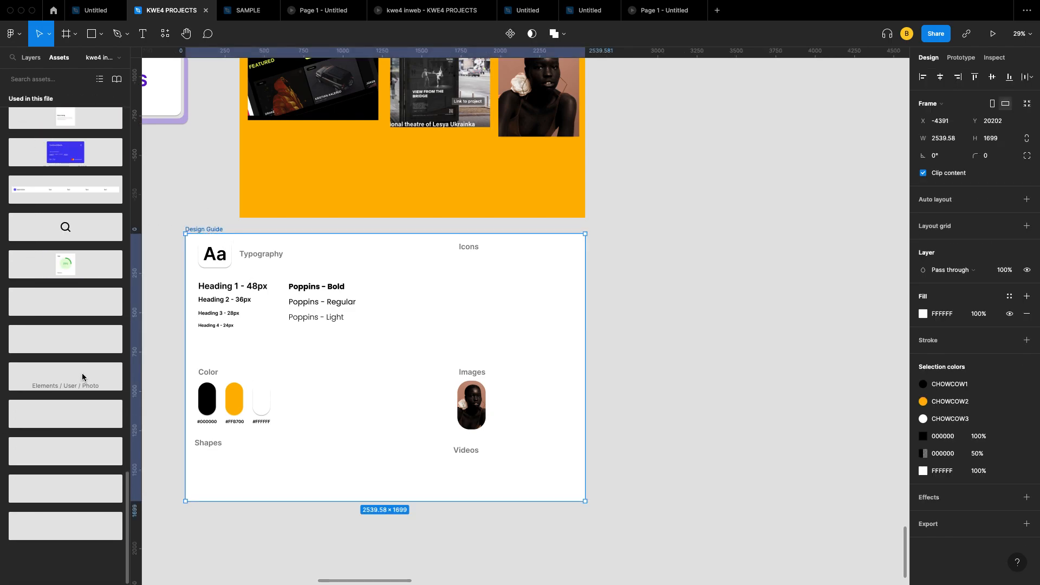
{"action": "scroll", "coordinate": [83, 298], "scroll_direction": "up", "scroll_amount": 4}
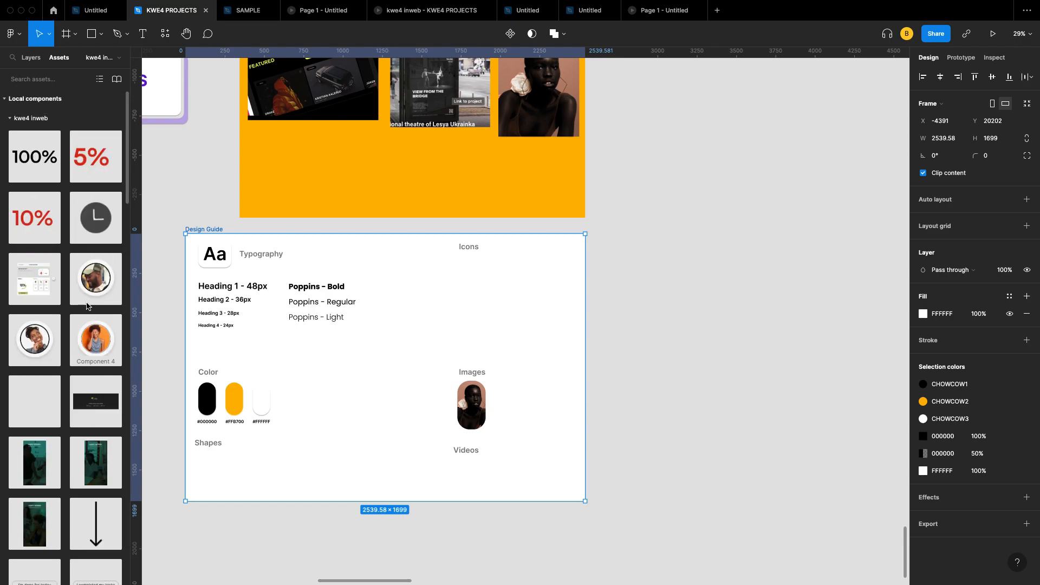
{"action": "left_click", "coordinate": [48, 118]}
{"action": "key", "text": "Escape"}
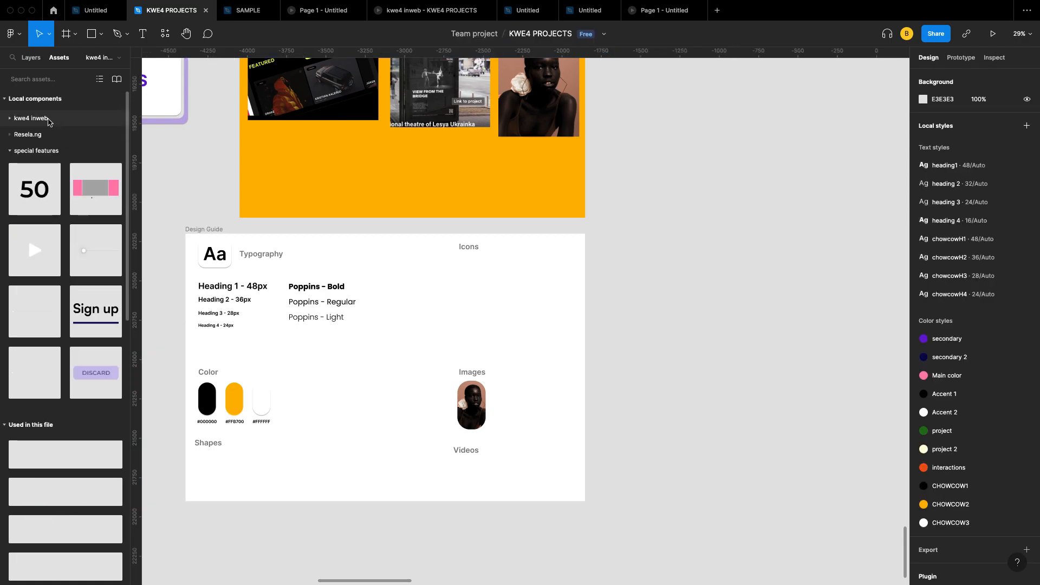
{"action": "left_click", "coordinate": [35, 151]}
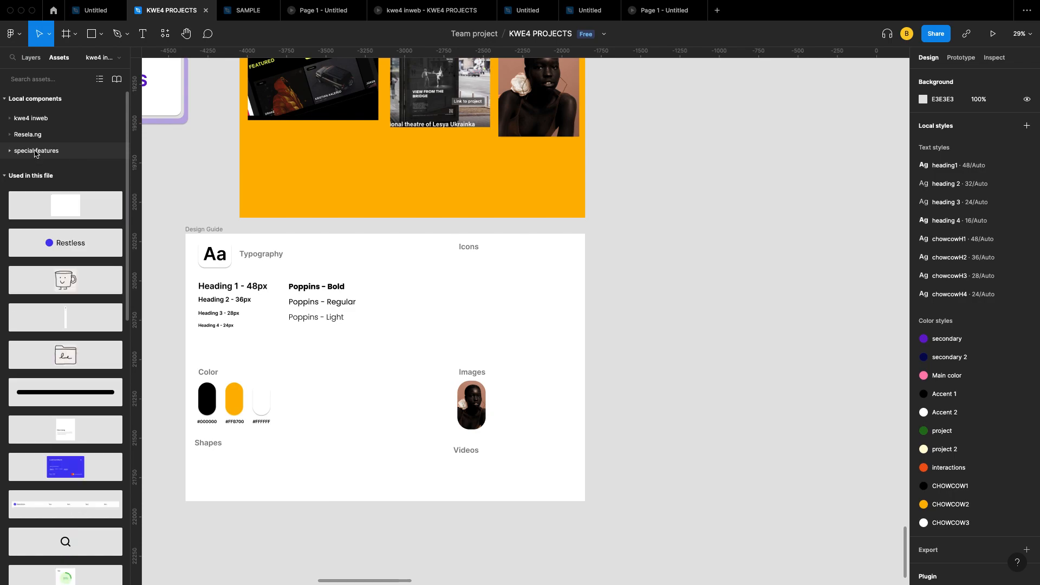
{"action": "left_click", "coordinate": [36, 173]}
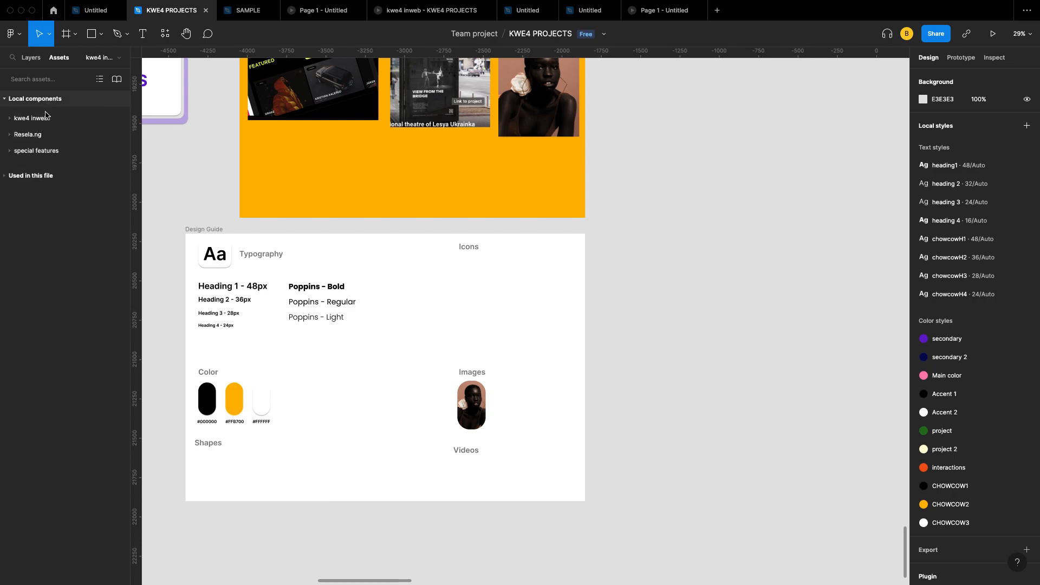
{"action": "left_click", "coordinate": [59, 100]}
{"action": "left_click", "coordinate": [58, 100]}
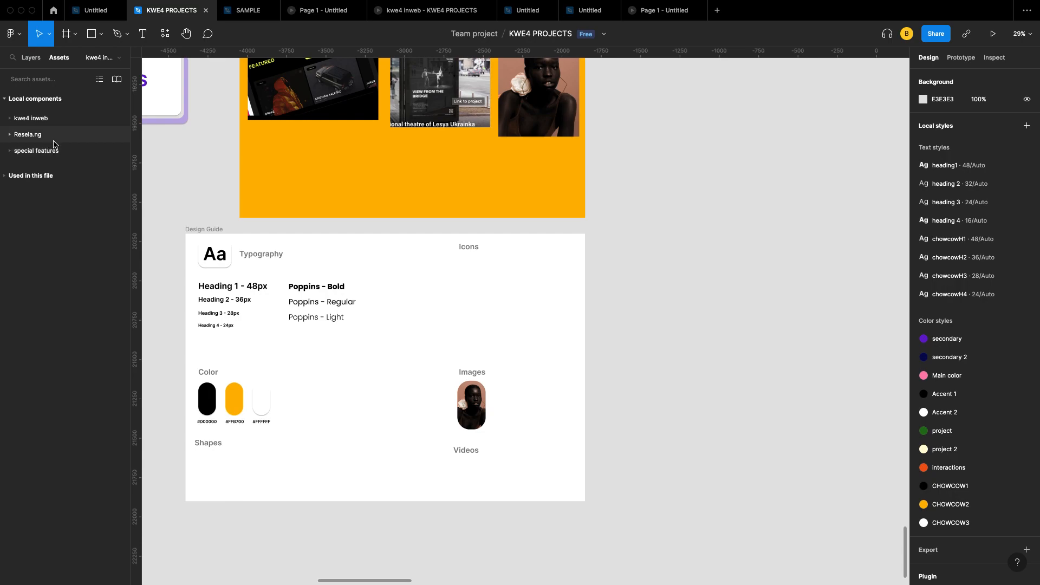
{"action": "left_click", "coordinate": [119, 58]}
{"action": "left_click", "coordinate": [119, 57]}
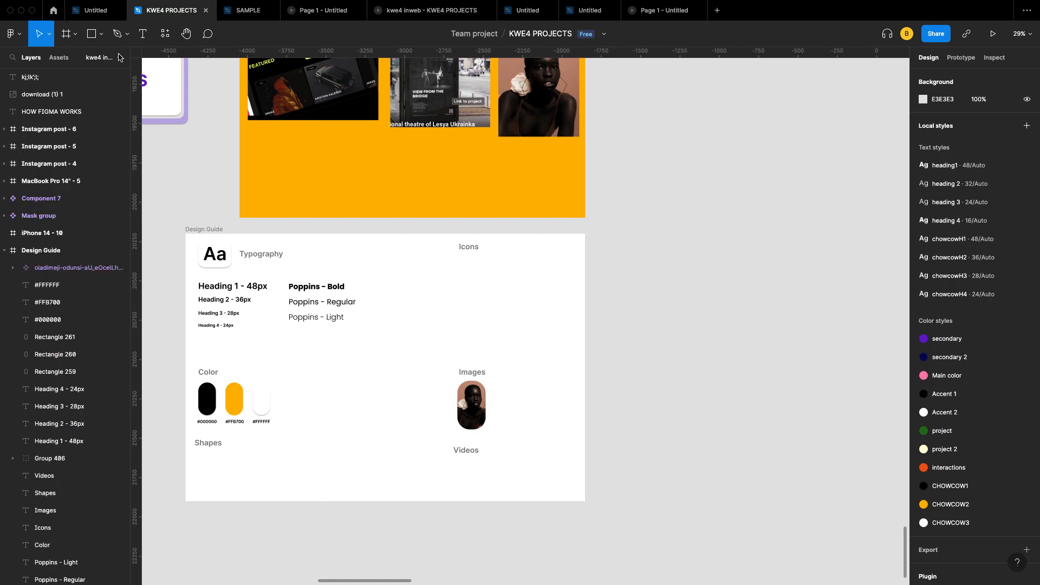
Step: Expand the kwe4 inweb local components and its Design Guide group to reveal the portrait component
{"action": "left_click", "coordinate": [59, 58]}
{"action": "left_click", "coordinate": [45, 116]}
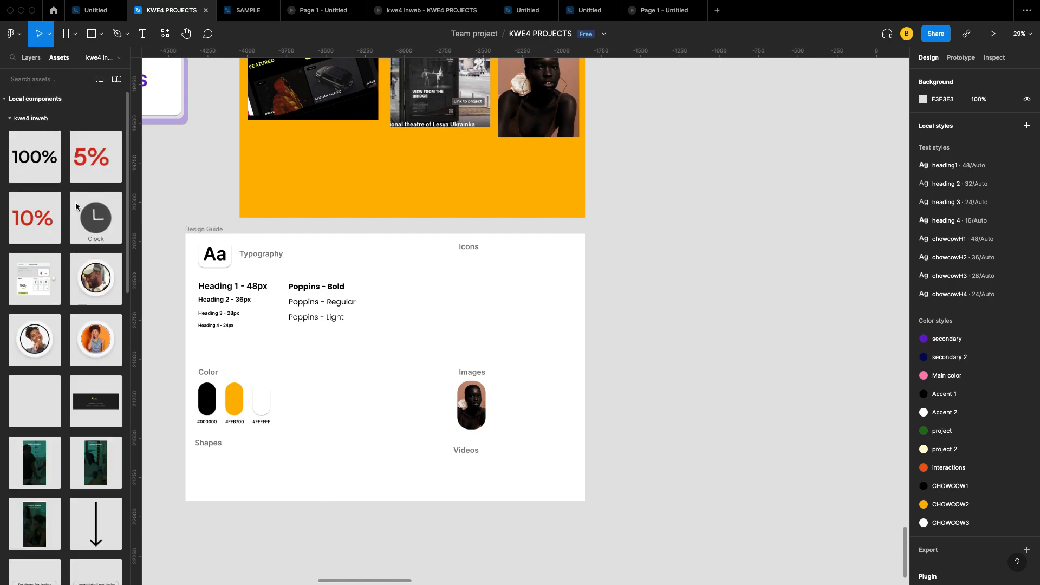
{"action": "scroll", "coordinate": [76, 288], "scroll_direction": "down", "scroll_amount": 3}
{"action": "scroll", "coordinate": [79, 282], "scroll_direction": "down", "scroll_amount": 5}
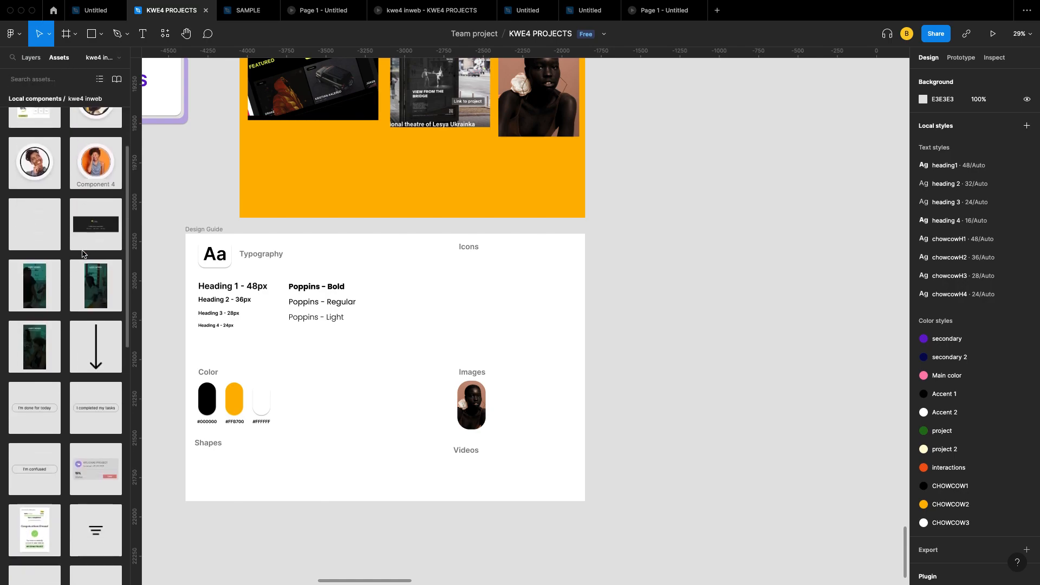
{"action": "scroll", "coordinate": [78, 304], "scroll_direction": "down", "scroll_amount": 10}
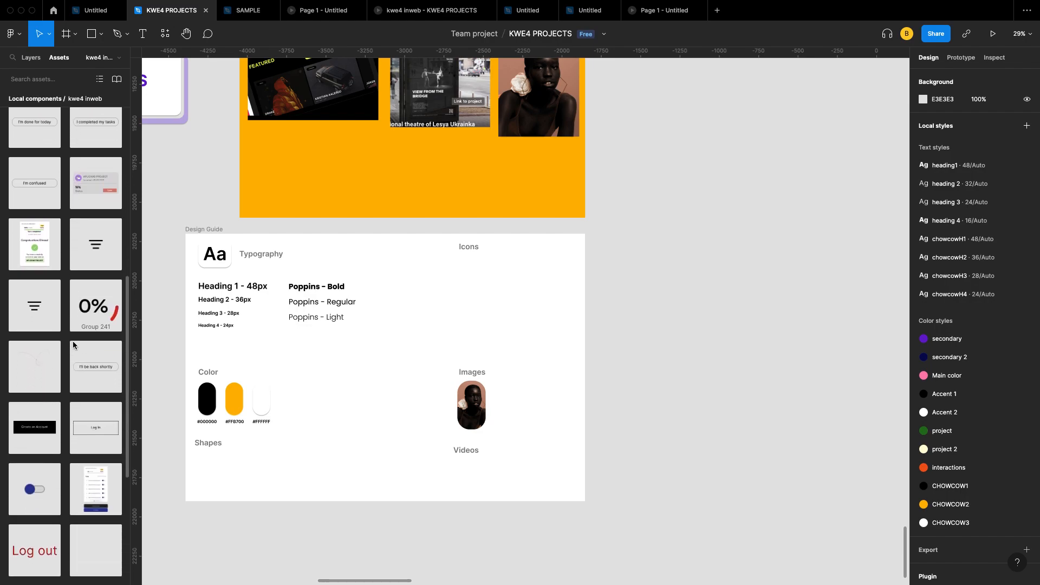
{"action": "scroll", "coordinate": [73, 344], "scroll_direction": "down", "scroll_amount": 4}
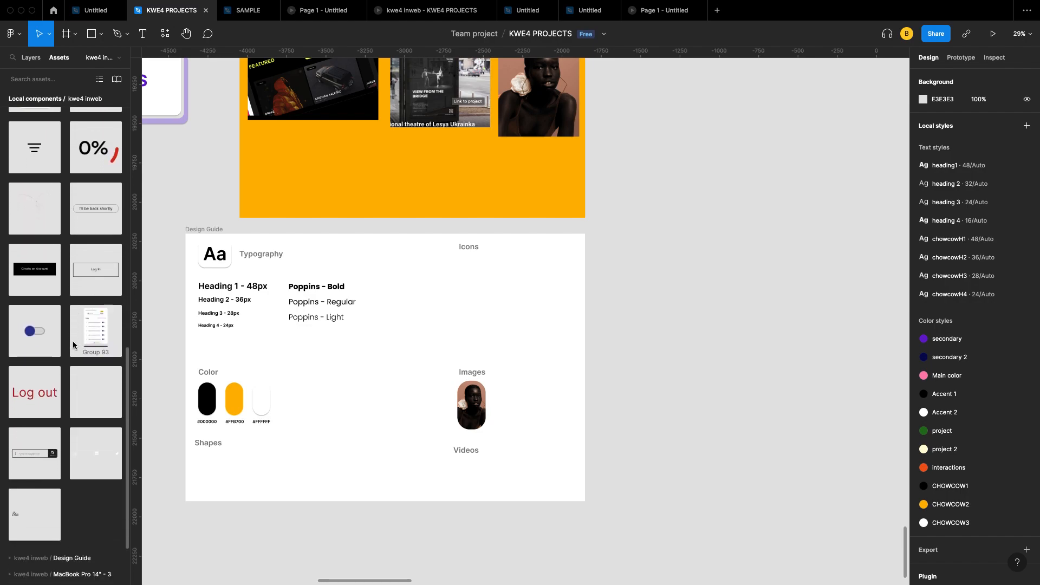
{"action": "scroll", "coordinate": [73, 344], "scroll_direction": "down", "scroll_amount": 1}
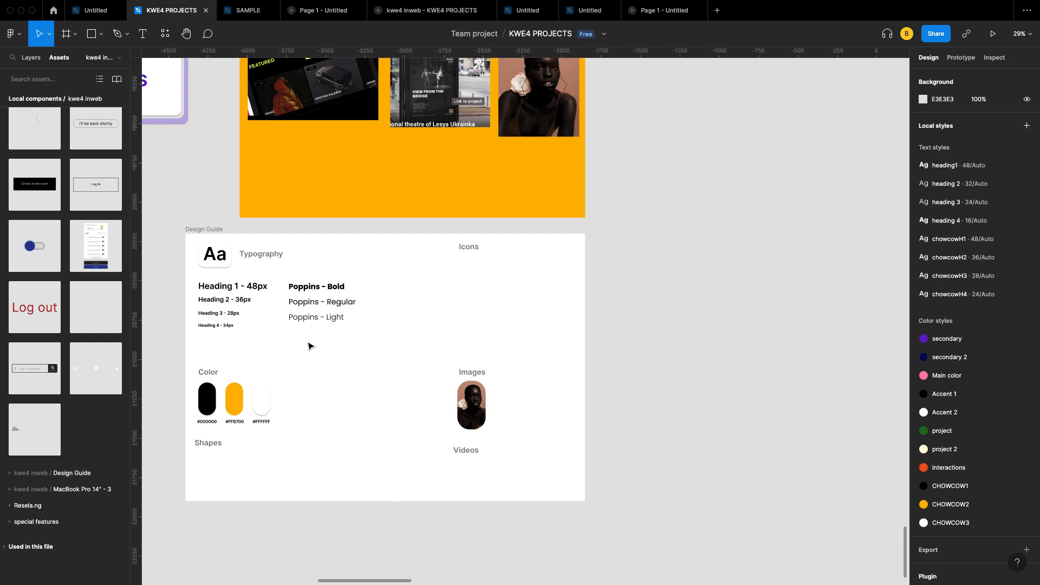
{"action": "left_click", "coordinate": [59, 474]}
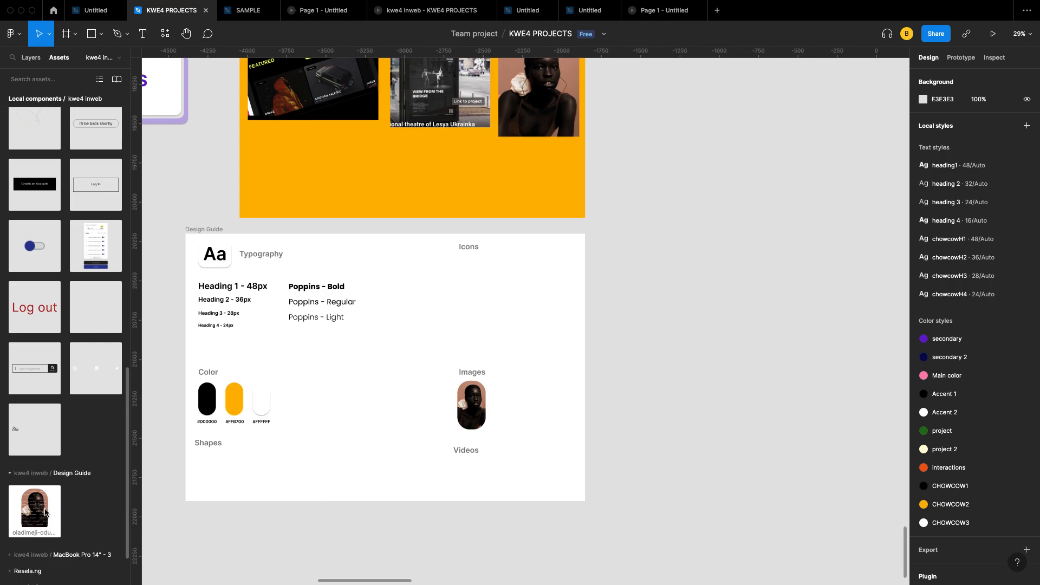
{"action": "left_click_drag", "start_coordinate": [67, 510], "coordinate": [712, 332]}
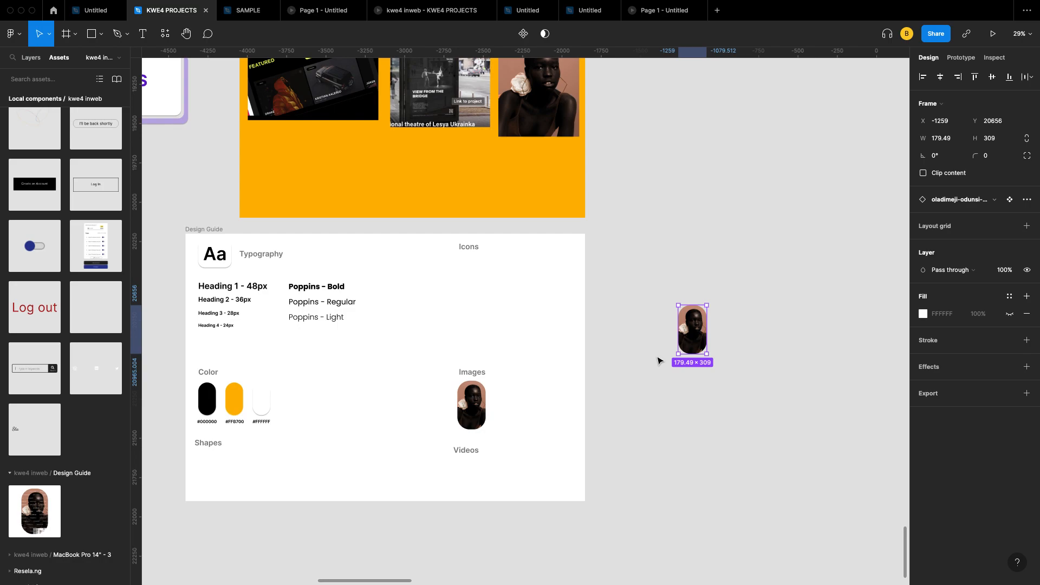
{"action": "key", "text": "Delete"}
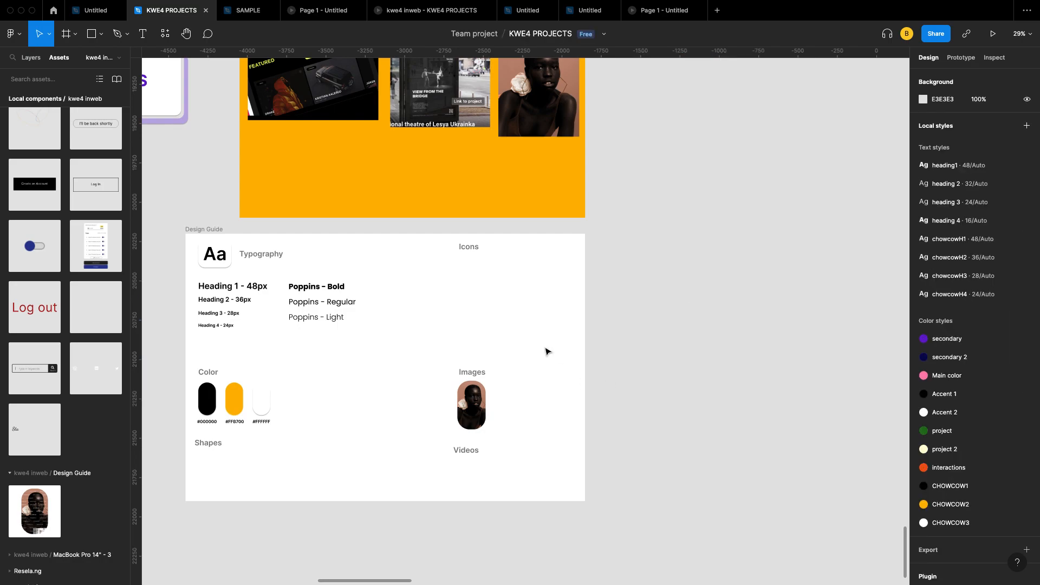
{"action": "scroll", "coordinate": [357, 236], "scroll_direction": "up", "scroll_amount": 3}
{"action": "scroll", "coordinate": [360, 235], "scroll_direction": "down", "scroll_amount": 3}
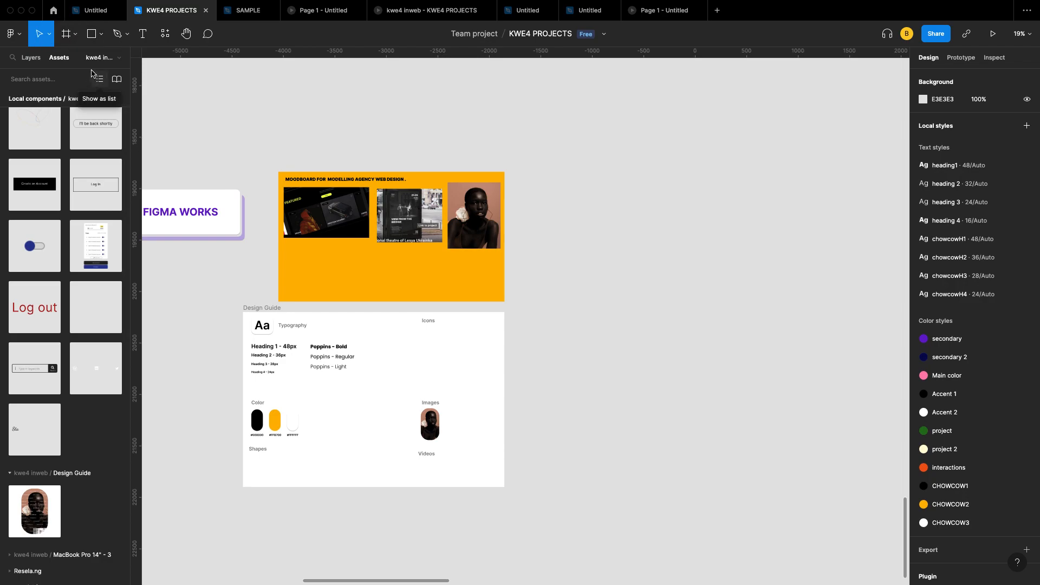
Step: Pick the Frame tool, collapse the Tablet size presets, and switch back to the layer list
{"action": "left_click", "coordinate": [68, 36]}
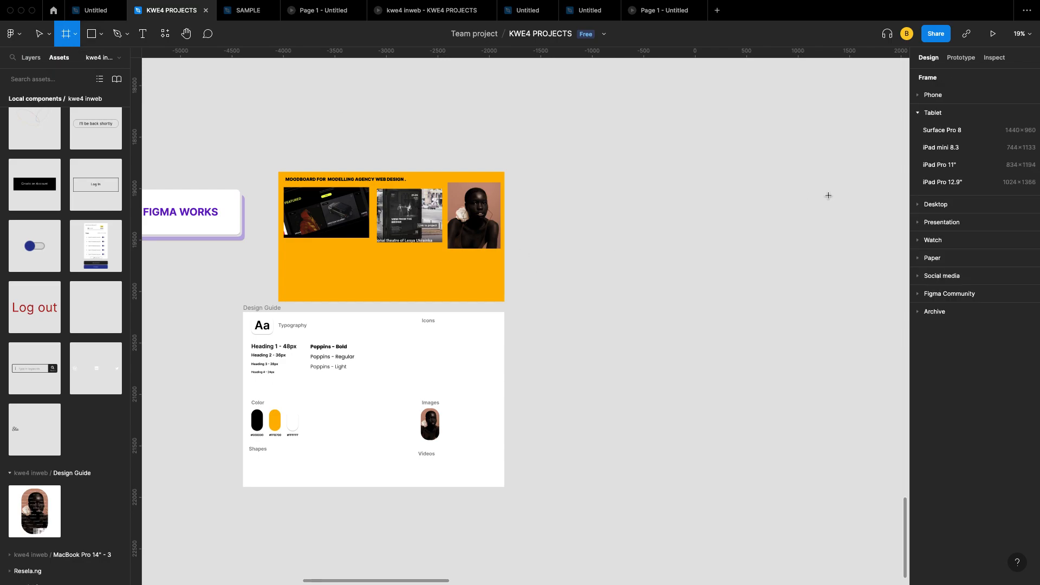
{"action": "left_click", "coordinate": [919, 114]}
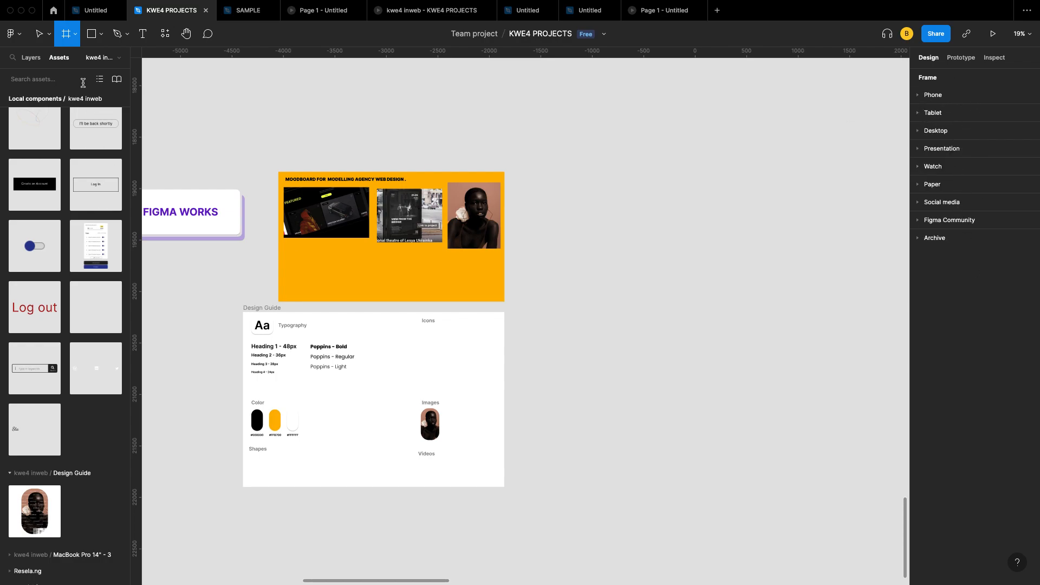
{"action": "left_click", "coordinate": [31, 57]}
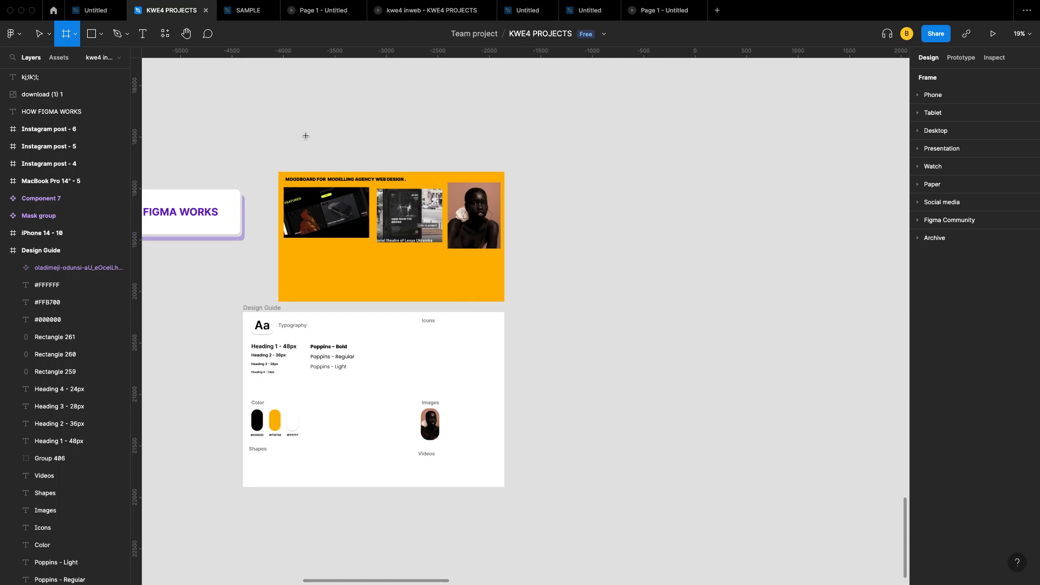
Step: Select the 514.33 × 643 moodboard portrait and open its image fill adjustment settings
{"action": "key", "text": "v"}
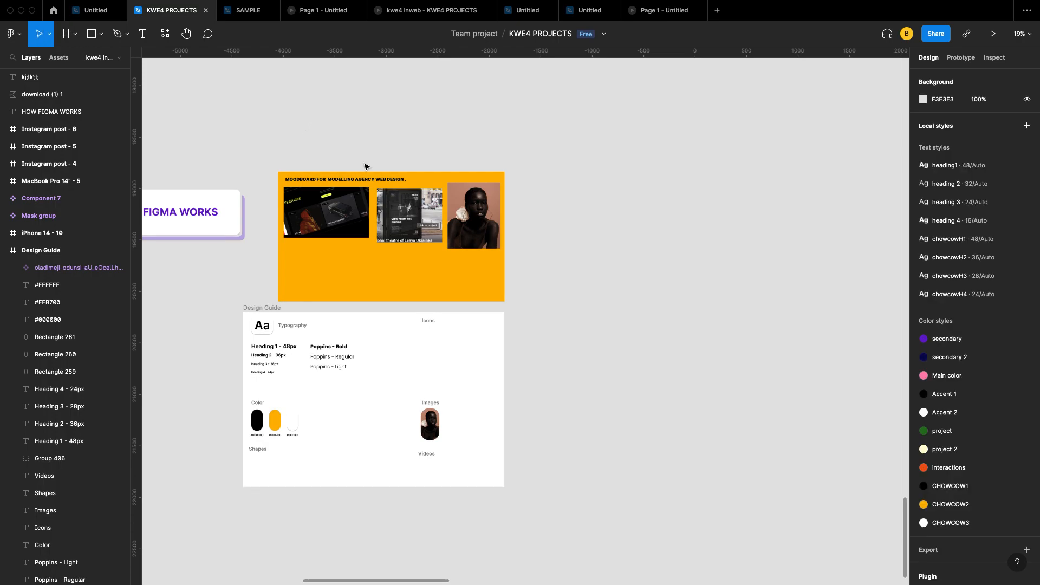
{"action": "left_click", "coordinate": [484, 219]}
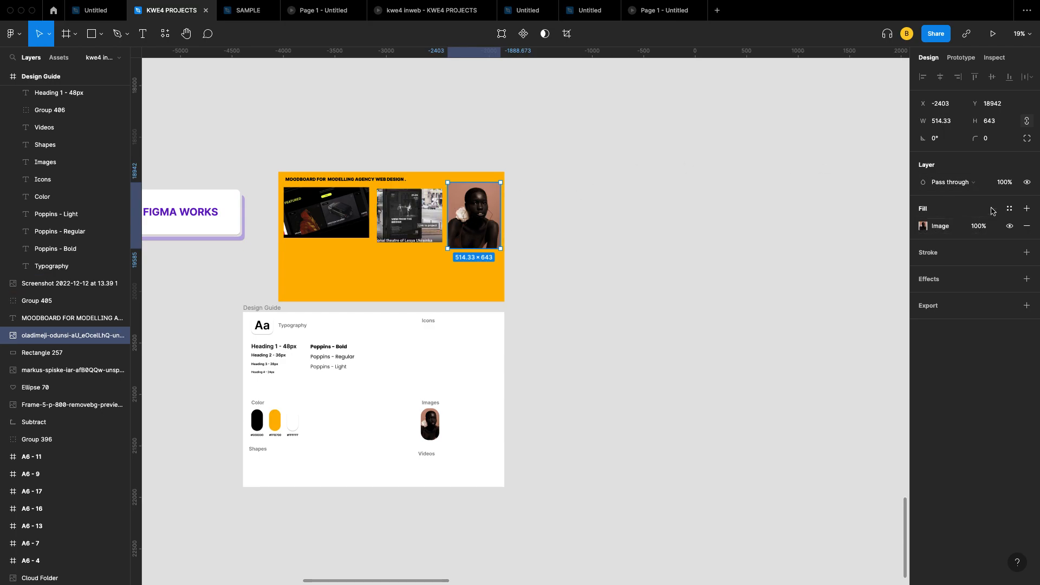
{"action": "left_click", "coordinate": [924, 230]}
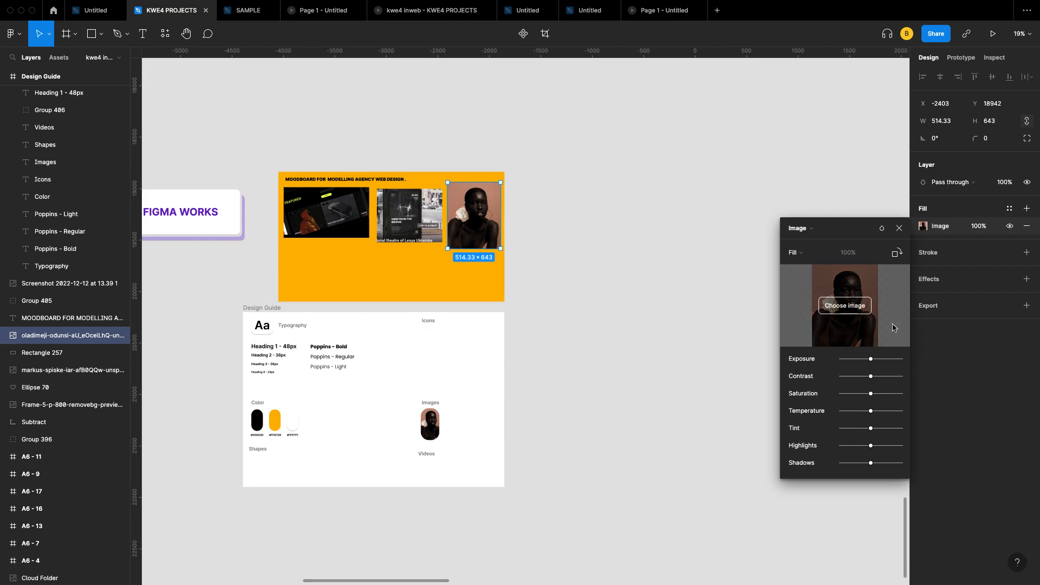
{"action": "left_click", "coordinate": [898, 228]}
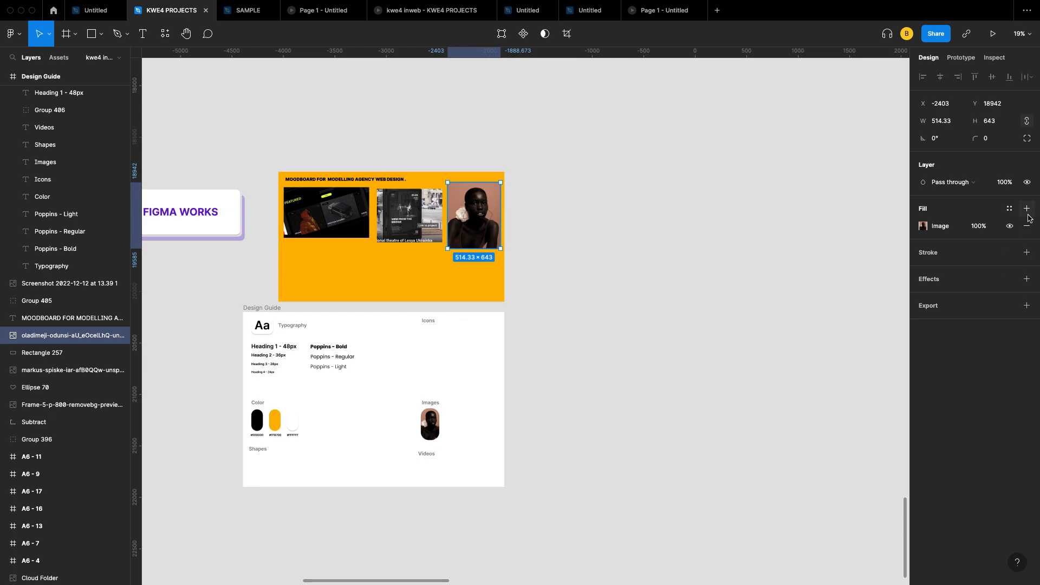
{"action": "left_click", "coordinate": [989, 142]}
{"action": "left_click", "coordinate": [991, 120]}
{"action": "left_click", "coordinate": [938, 122]}
{"action": "scroll", "coordinate": [652, 257], "scroll_direction": "left", "scroll_amount": 3}
{"action": "scroll", "coordinate": [465, 304], "scroll_direction": "left", "scroll_amount": 2}
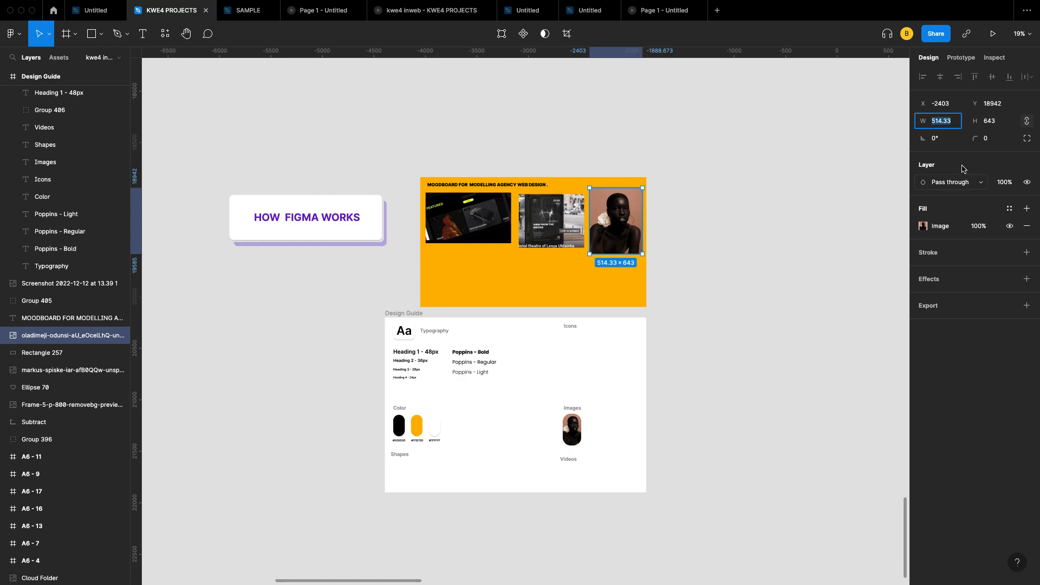
Step: Select the Poppins - Regular sample and keep its font weight at Regular
{"action": "left_click", "coordinate": [462, 364]}
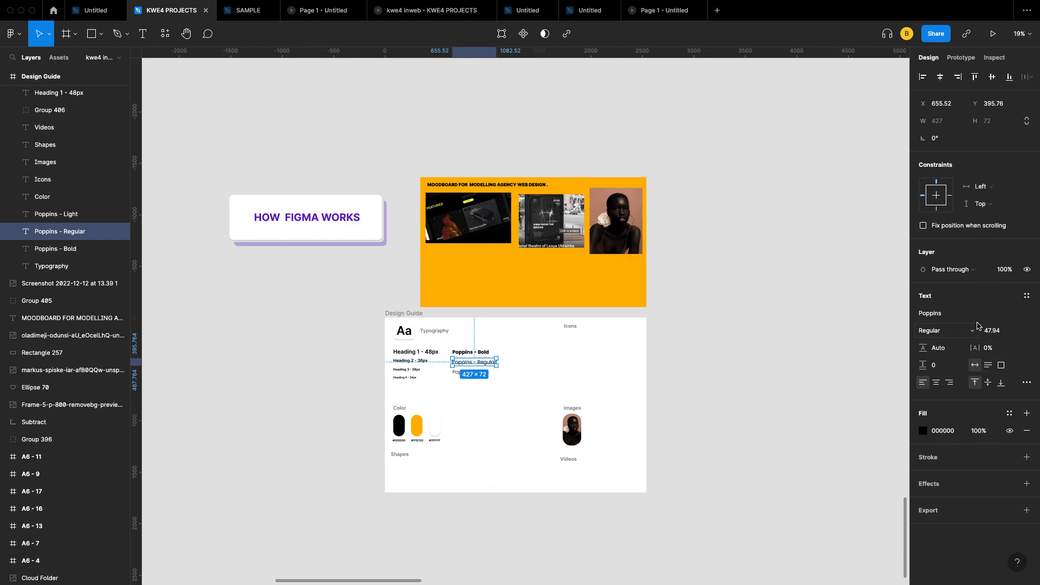
{"action": "scroll", "coordinate": [482, 366], "scroll_direction": "up", "scroll_amount": 3}
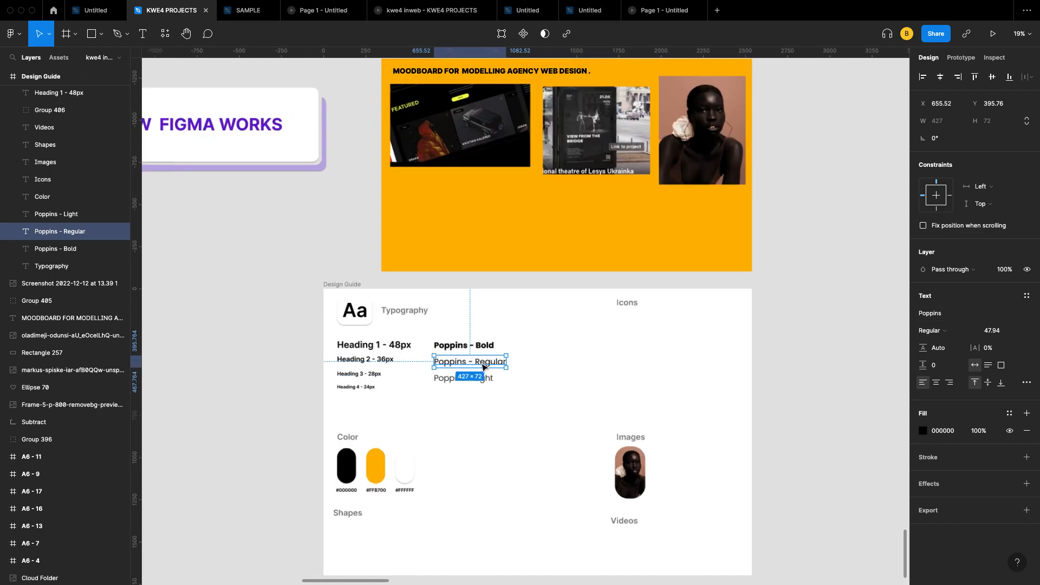
{"action": "scroll", "coordinate": [482, 367], "scroll_direction": "up", "scroll_amount": 5}
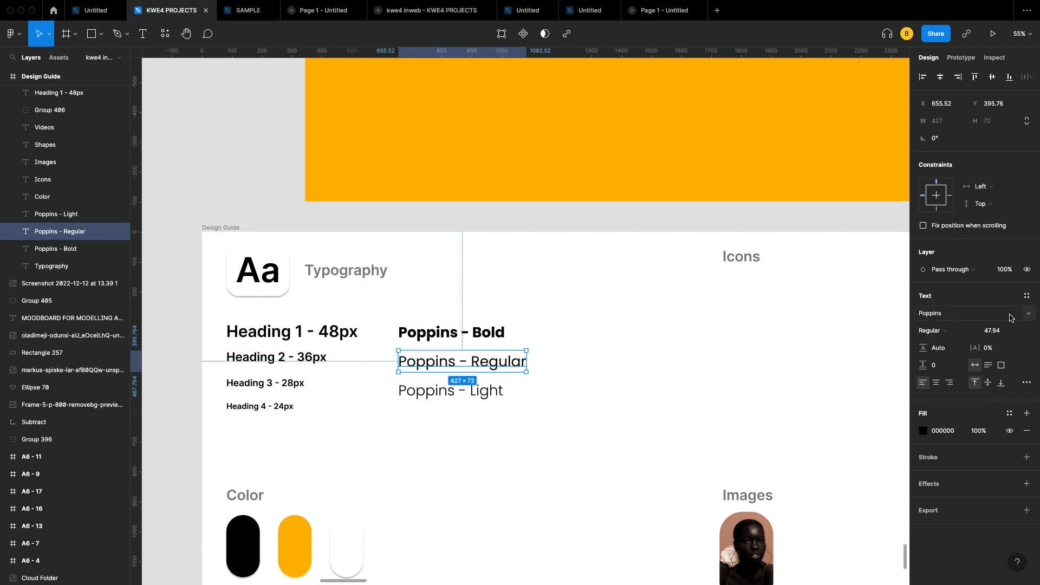
{"action": "left_click", "coordinate": [952, 331]}
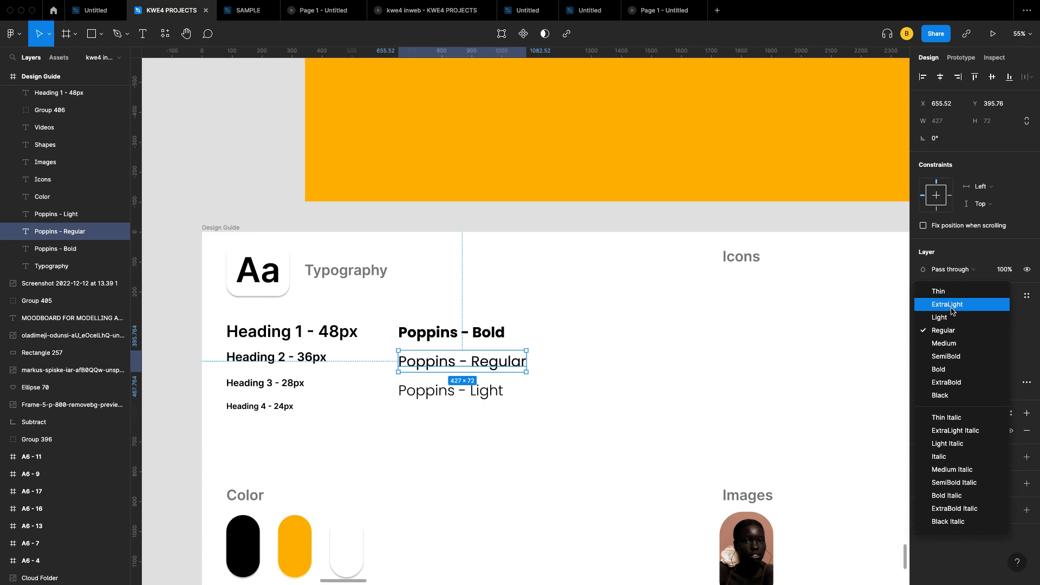
{"action": "left_click", "coordinate": [963, 331]}
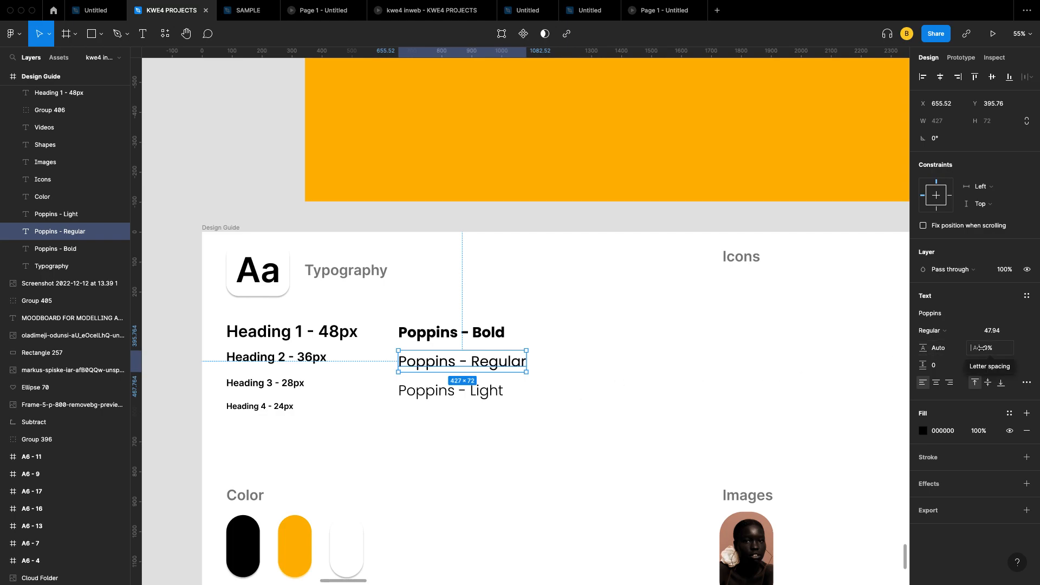
Step: Widen its letter spacing to 8.5% and try center and right alignment
{"action": "mouse_move", "coordinate": [975, 348]}
{"action": "left_mouse_down"}
{"action": "mouse_move", "coordinate": [1024, 343]}
{"action": "mouse_move", "coordinate": [991, 349]}
{"action": "left_mouse_up"}
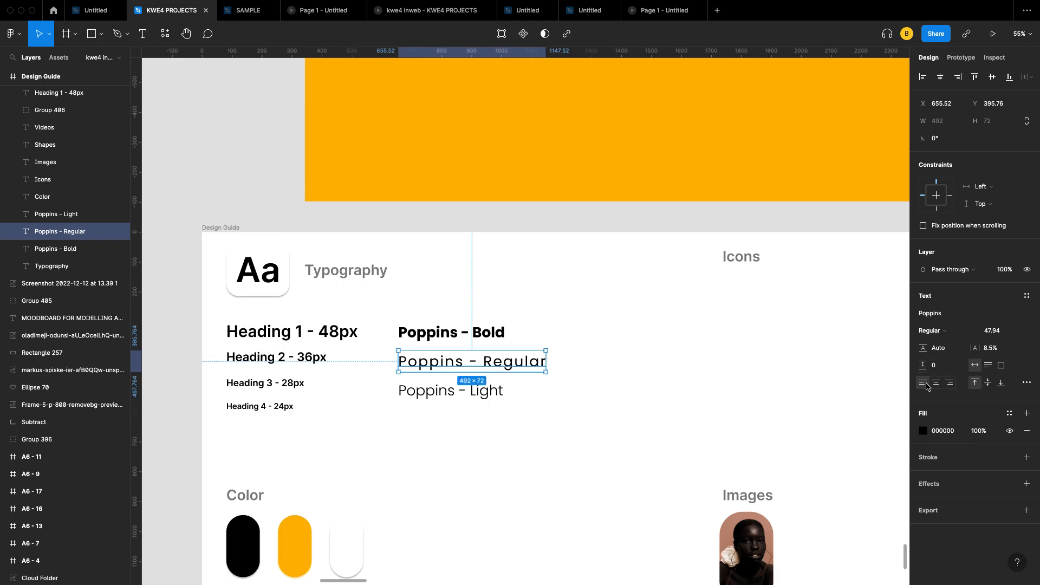
{"action": "left_click", "coordinate": [936, 383]}
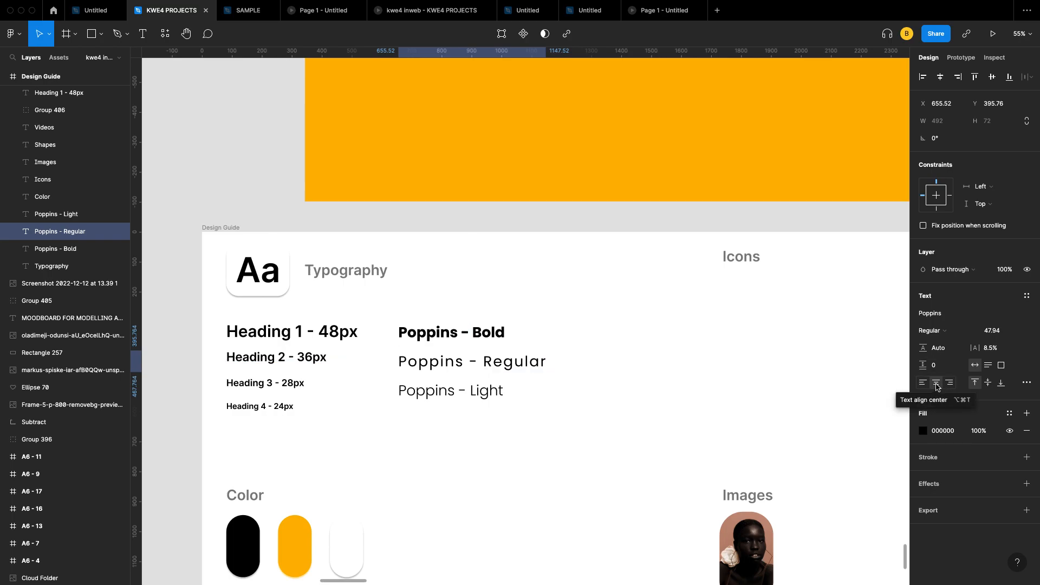
{"action": "left_click", "coordinate": [949, 383]}
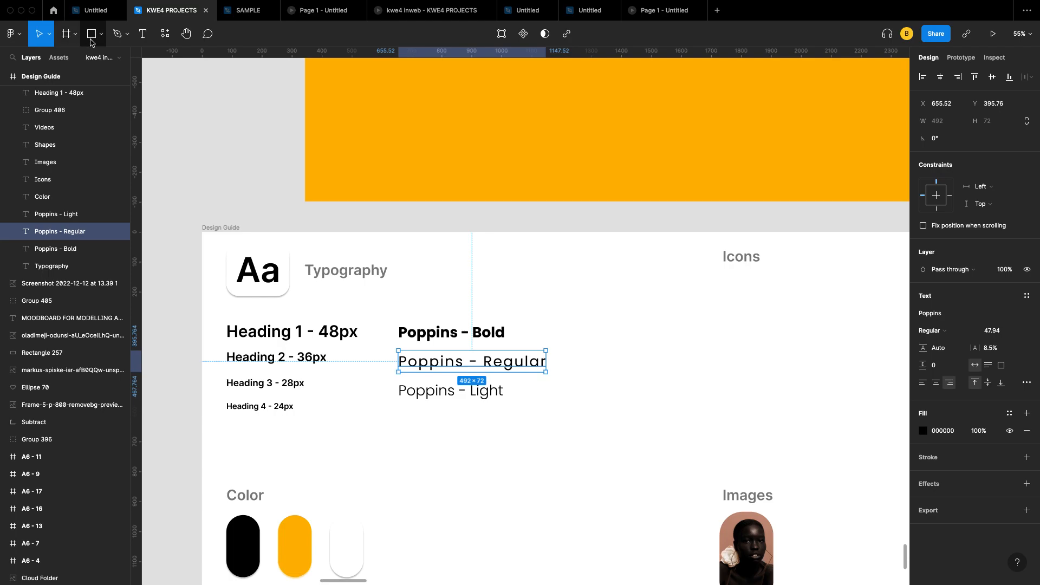
Step: Draw a new text box under the Icons heading with font size 19.94
{"action": "left_click", "coordinate": [144, 37]}
{"action": "left_click_drag", "start_coordinate": [676, 339], "coordinate": [813, 396]}
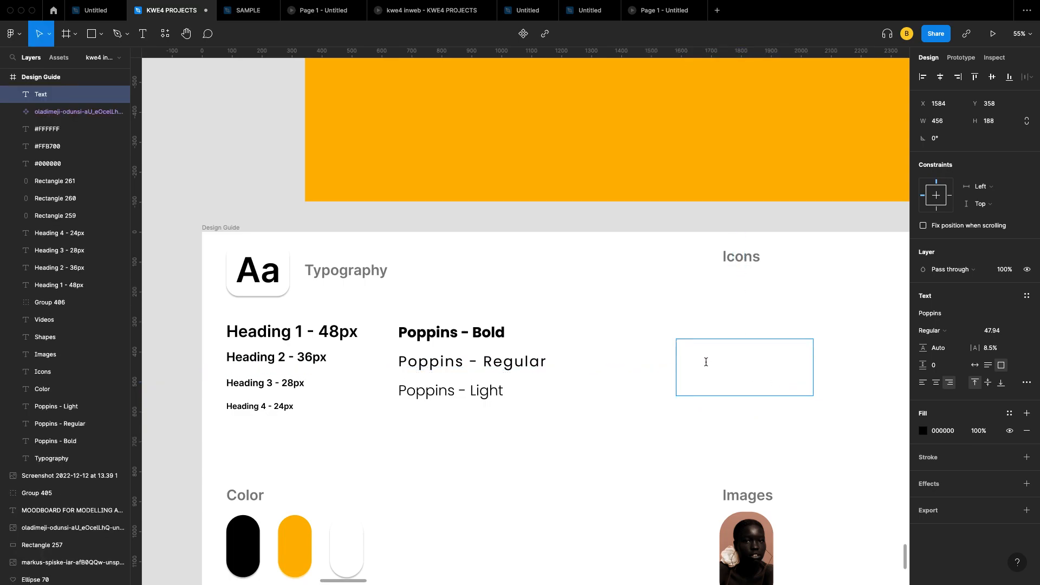
{"action": "left_click", "coordinate": [999, 333]}
Step: Fill the box with left-aligned placeholder letters and finish editing
{"action": "left_click", "coordinate": [727, 367]}
{"action": "type", "text": "scvdvsvsfbsdvsdvsdvsdbfbsdsdbsfbsdbsd"}
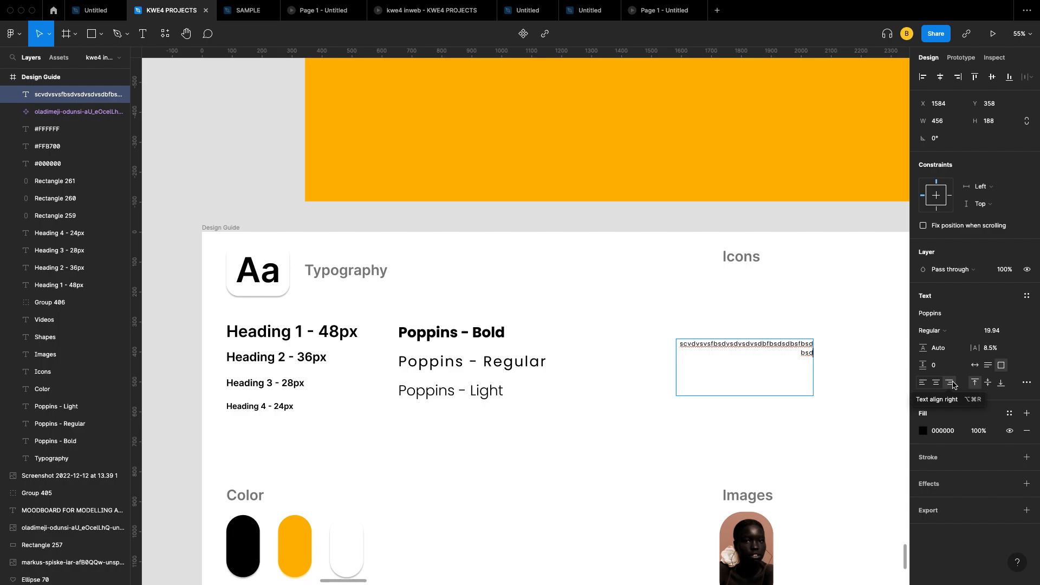
{"action": "left_click", "coordinate": [923, 383]}
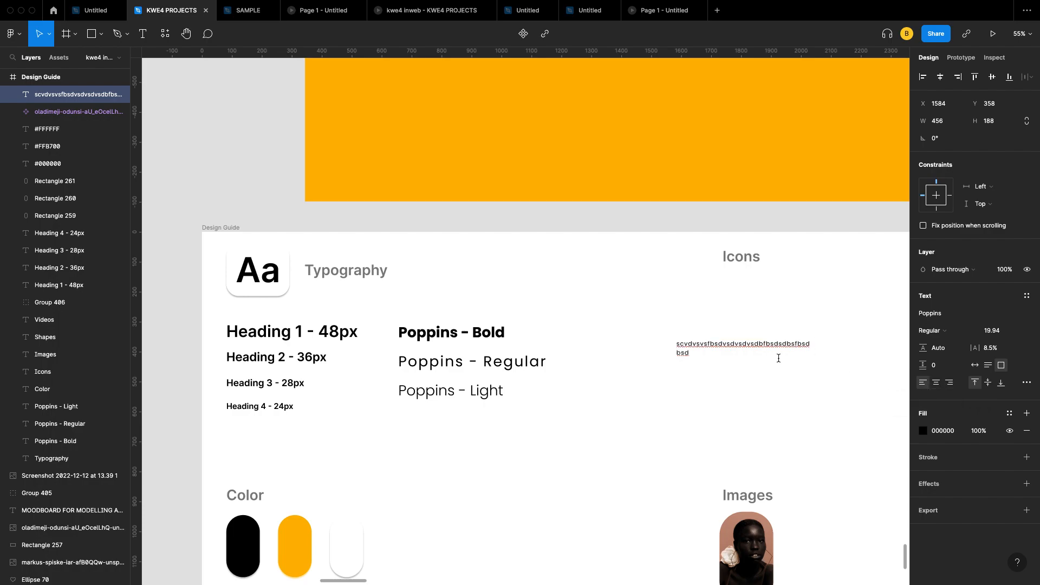
{"action": "type", "text": "sdsvdbsd"}
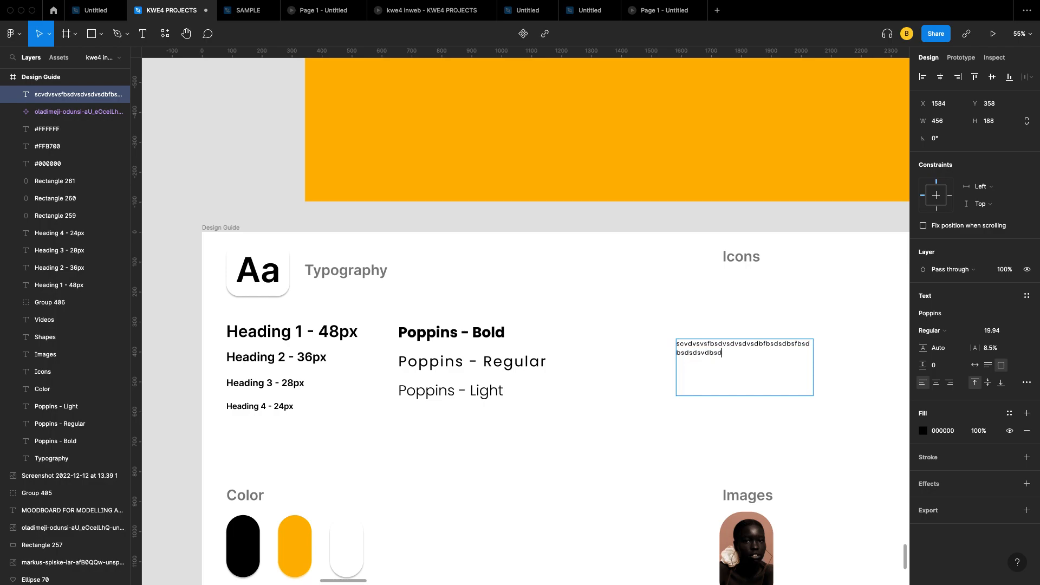
{"action": "type", "text": "bsdbsdbsdbsdbsdbdbsfbsfbsfbsfbsfbsfnsfns"}
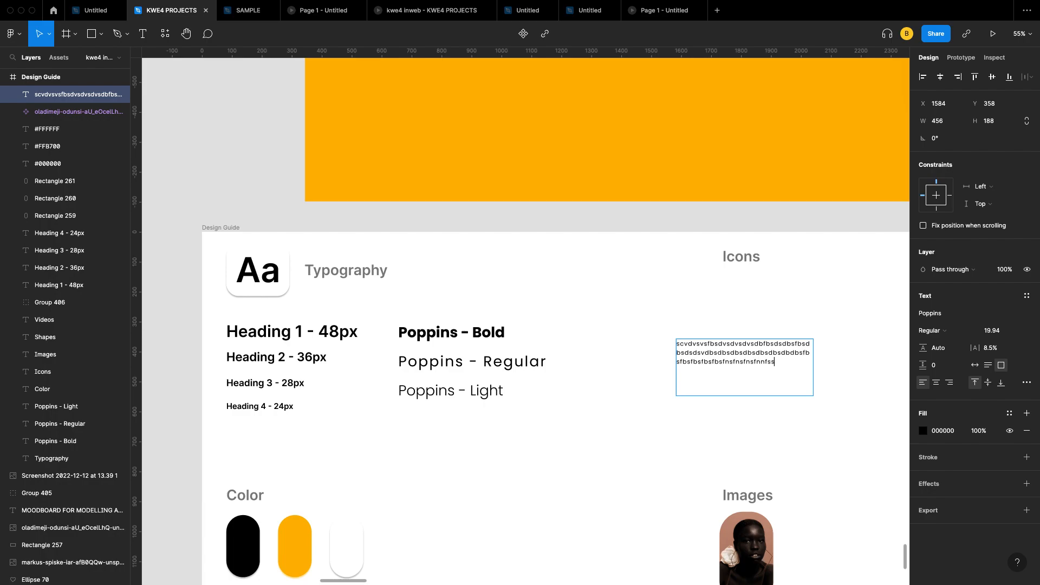
{"action": "type", "text": "fnsfnns"}
{"action": "type", "text": "fnssfnsfnsfnsfnsfnsfnsfnsfnsfnsfnsfnsfnsf"}
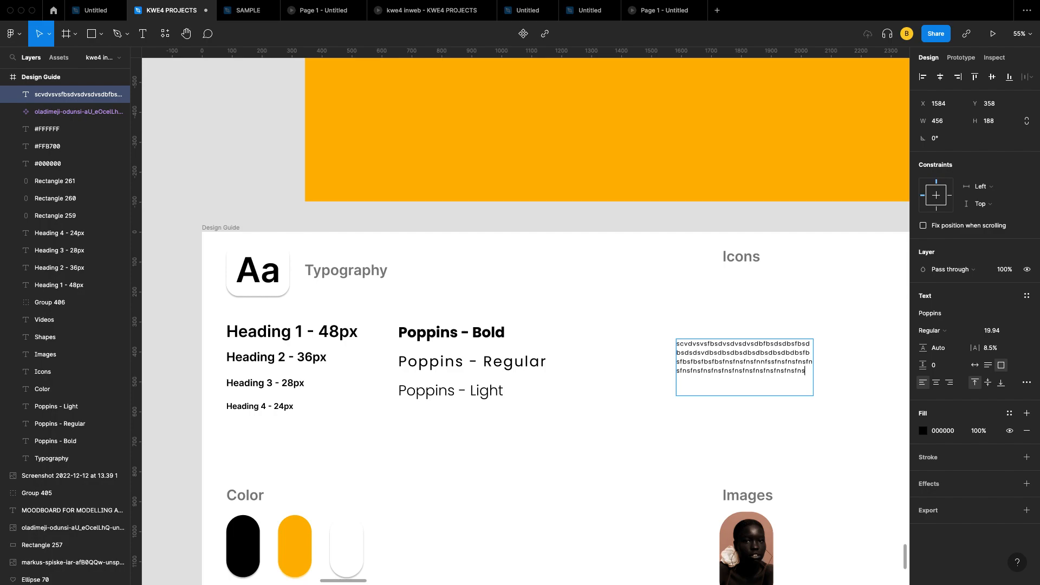
{"action": "type", "text": "nsfnsfnsf"}
{"action": "key", "text": "Escape"}
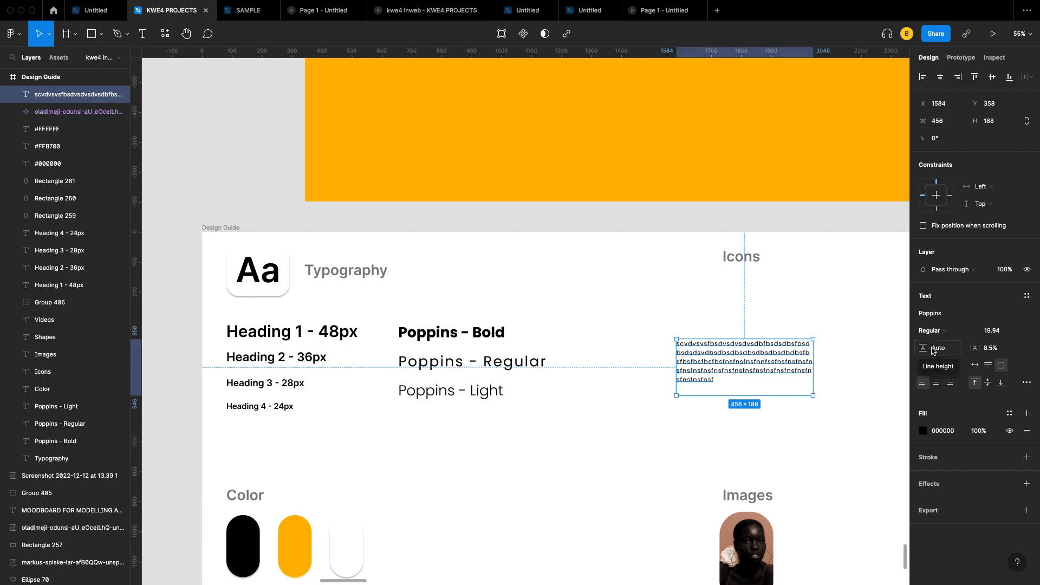
Step: Increase the paragraph's line height to 220% and cycle through center, right and left alignment
{"action": "left_click_drag", "start_coordinate": [926, 348], "coordinate": [985, 352]}
{"action": "scroll", "coordinate": [824, 385], "scroll_direction": "up", "scroll_amount": 5}
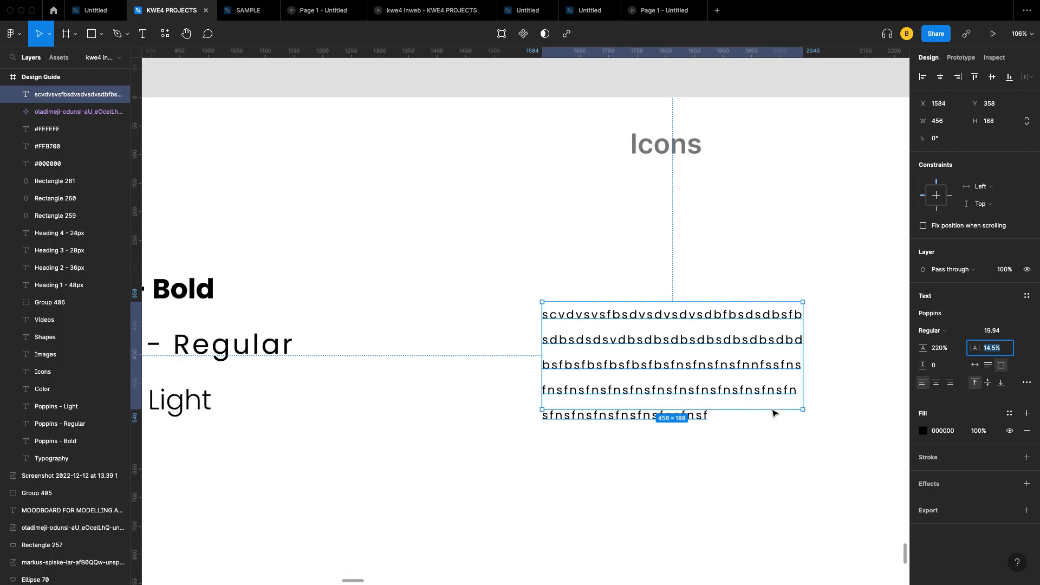
{"action": "left_click", "coordinate": [941, 385]}
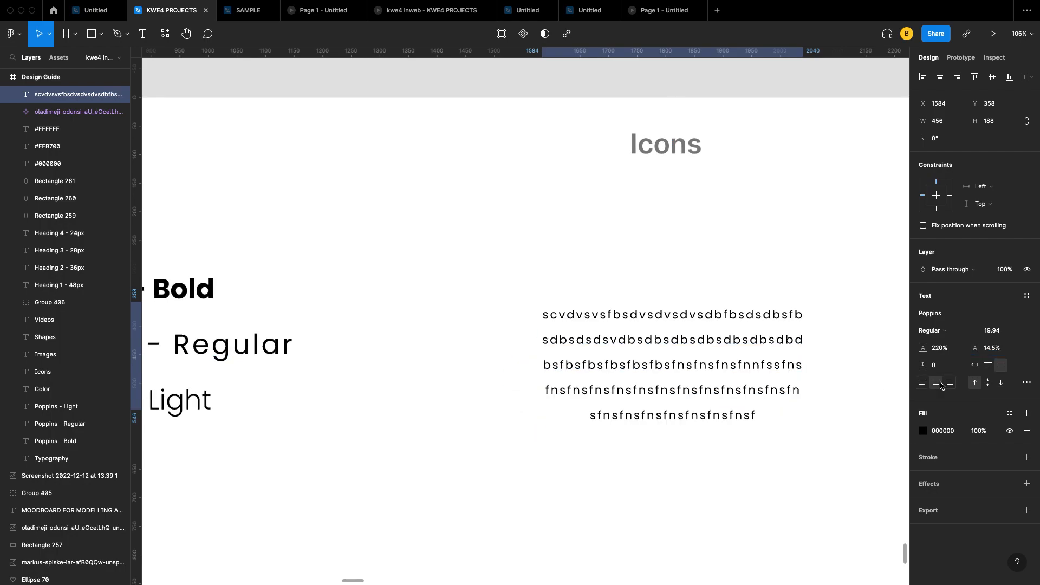
{"action": "left_click", "coordinate": [709, 466]}
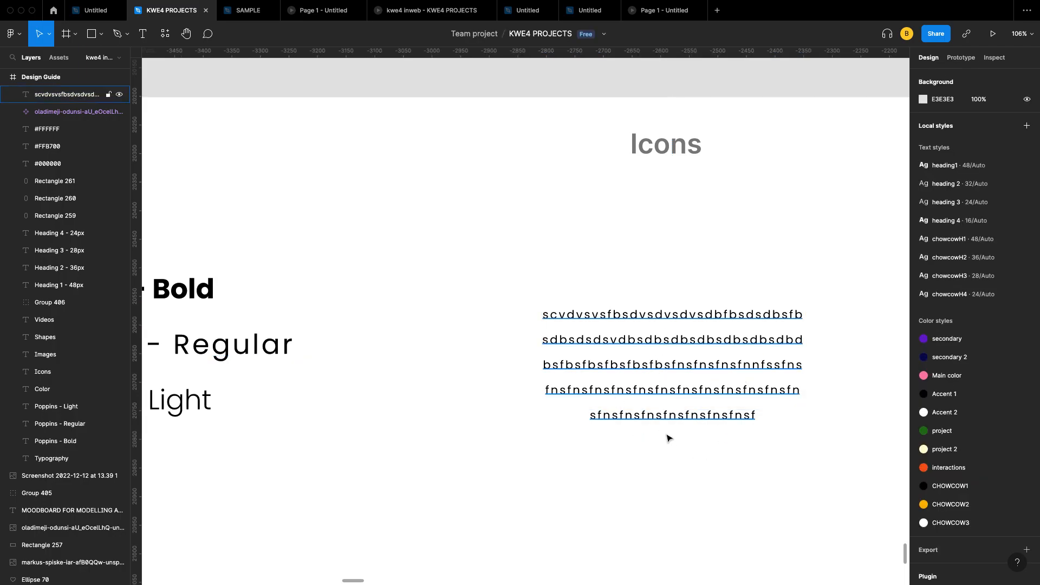
{"action": "left_click", "coordinate": [769, 372]}
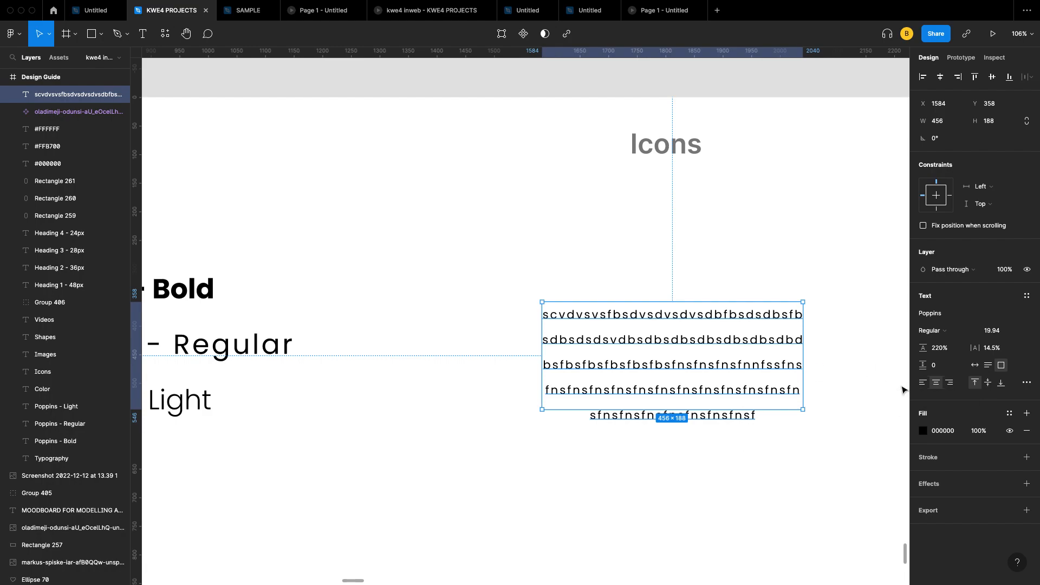
{"action": "left_click", "coordinate": [951, 385]}
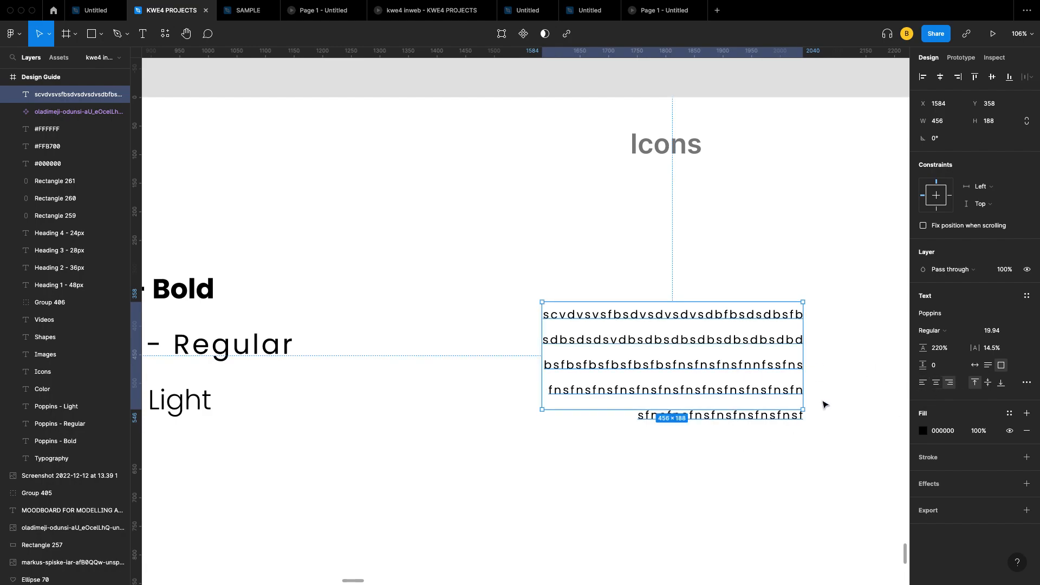
{"action": "left_click", "coordinate": [923, 384]}
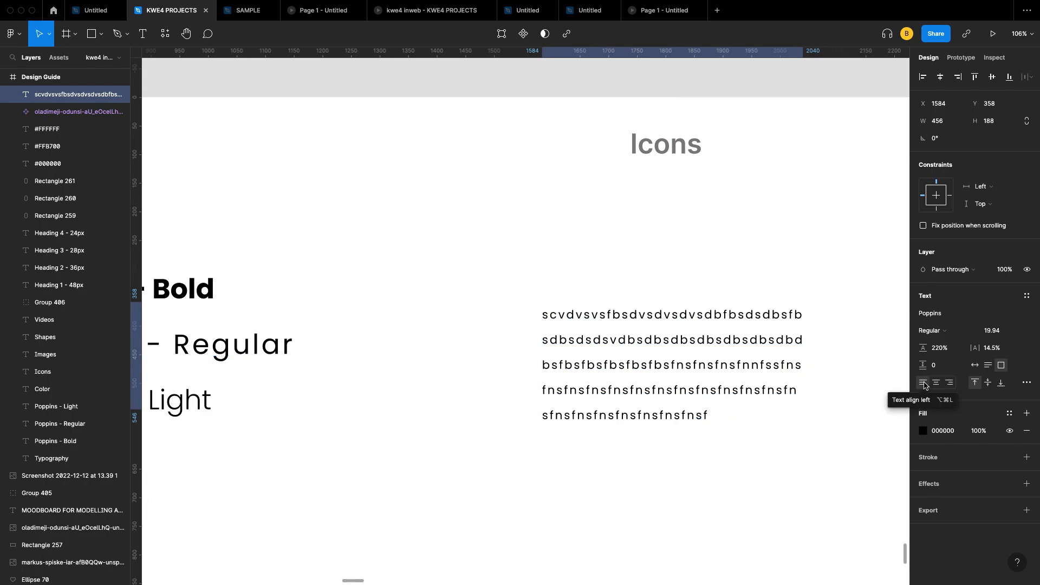
{"action": "left_click", "coordinate": [937, 383]}
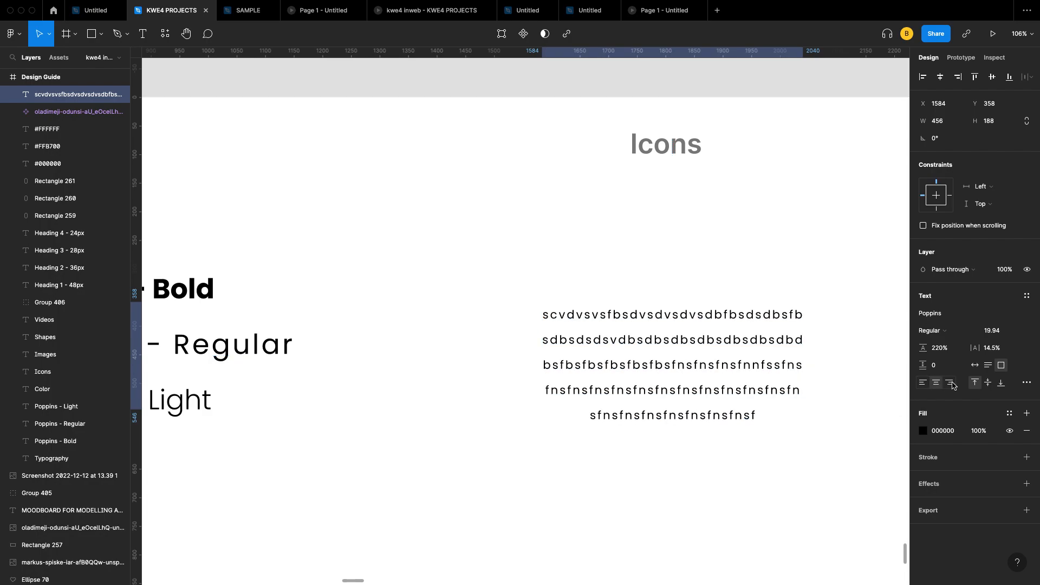
{"action": "left_click", "coordinate": [951, 384]}
Step: Delete the placeholder paragraph from under the Icons heading
{"action": "scroll", "coordinate": [731, 401], "scroll_direction": "down", "scroll_amount": 5}
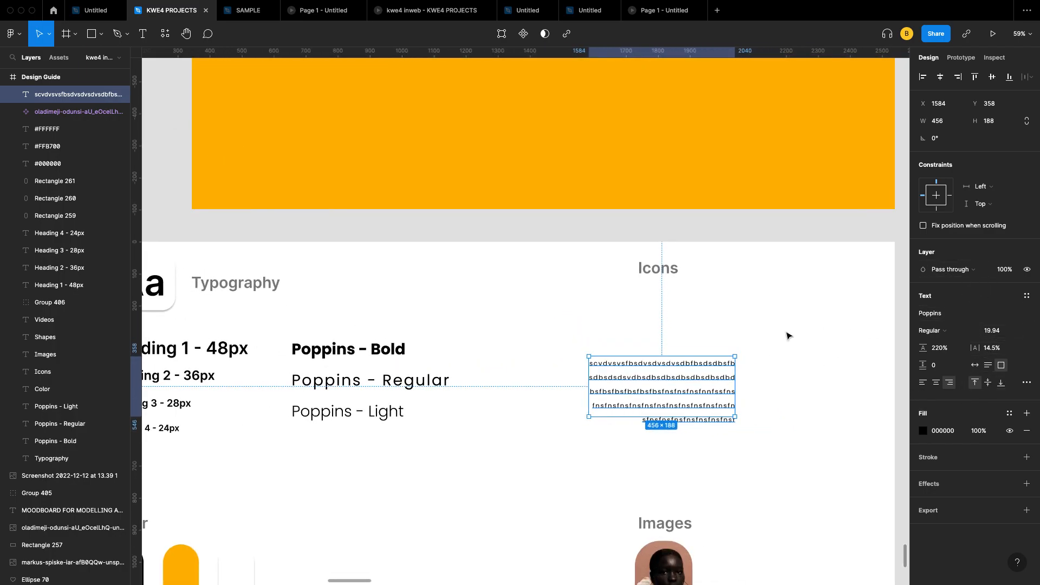
{"action": "scroll", "coordinate": [790, 331], "scroll_direction": "left", "scroll_amount": 2}
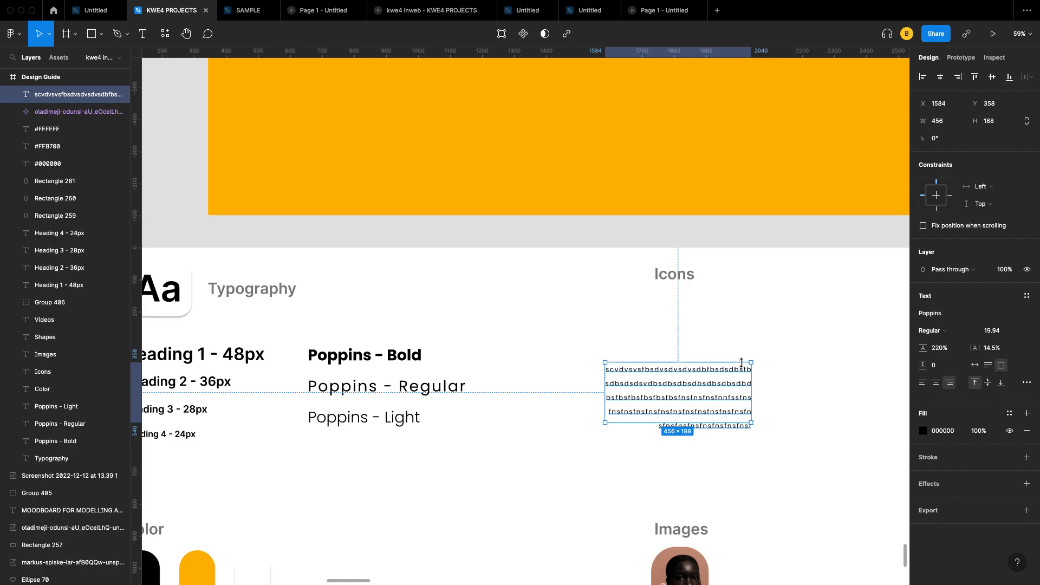
{"action": "key", "text": "BackSpace"}
{"action": "scroll", "coordinate": [650, 379], "scroll_direction": "left", "scroll_amount": 4}
{"action": "scroll", "coordinate": [650, 379], "scroll_direction": "up", "scroll_amount": 2}
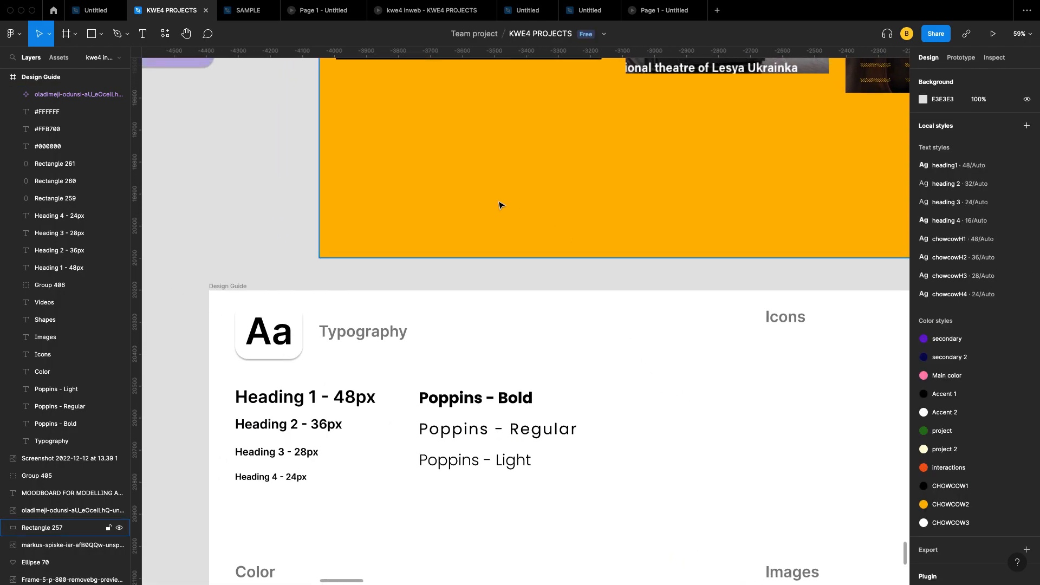
Step: Place a default 100 × 100 frame, Frame 337, on empty canvas right of the moodboard
{"action": "left_click", "coordinate": [67, 34]}
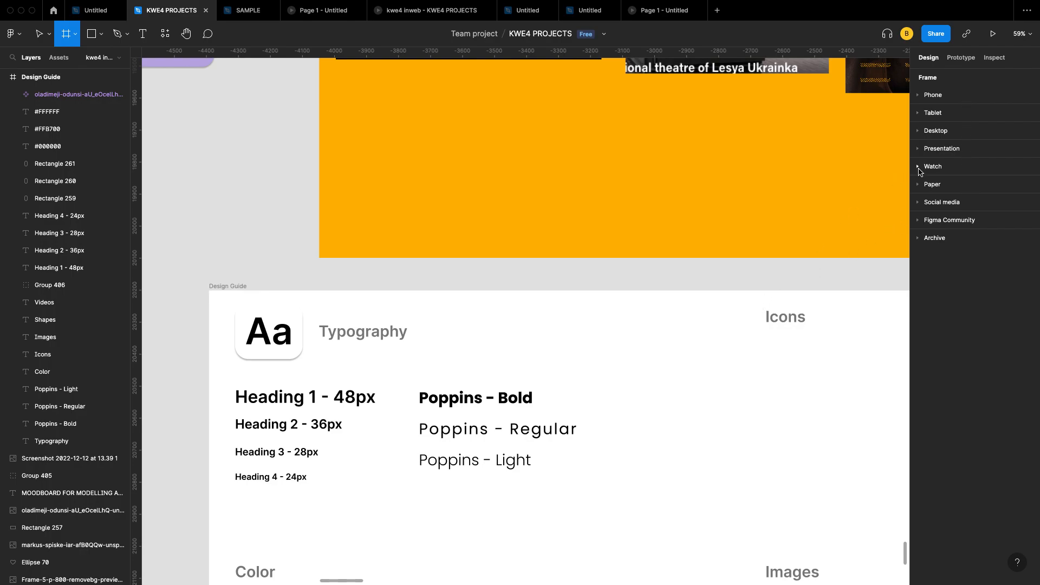
{"action": "scroll", "coordinate": [674, 349], "scroll_direction": "down", "scroll_amount": 5}
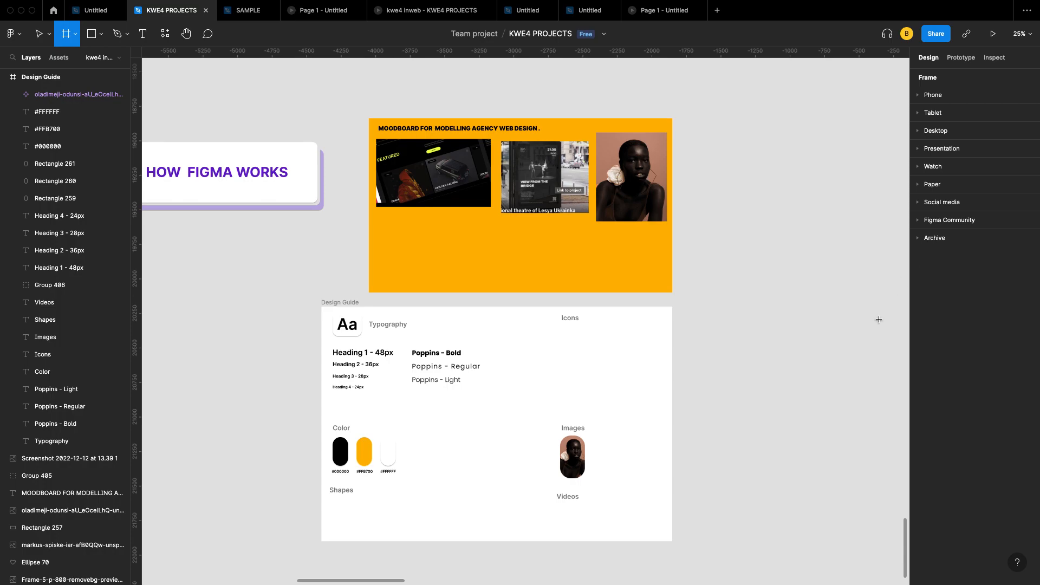
{"action": "scroll", "coordinate": [691, 374], "scroll_direction": "down", "scroll_amount": 5}
{"action": "scroll", "coordinate": [690, 374], "scroll_direction": "up", "scroll_amount": 4}
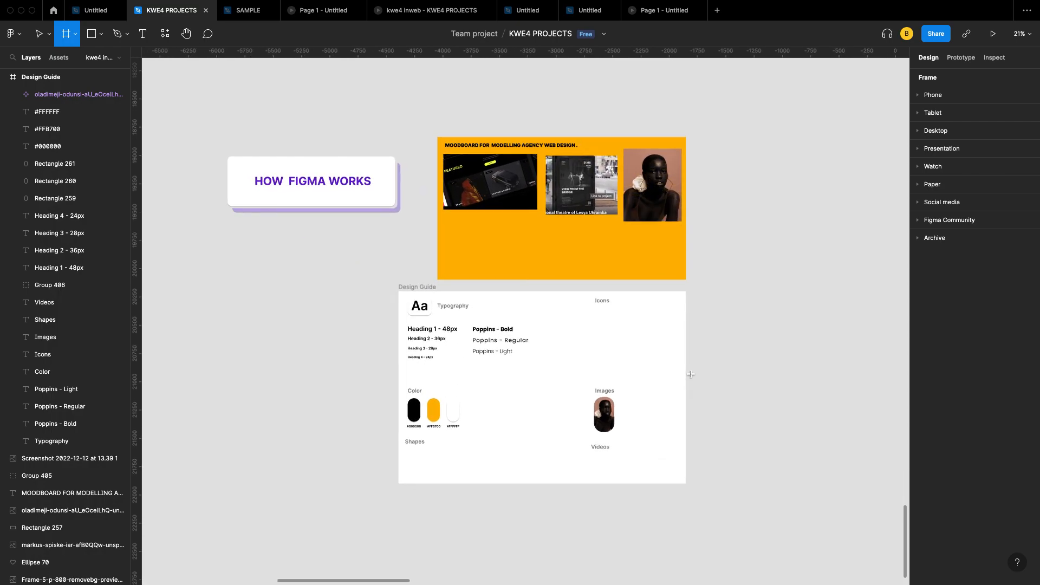
{"action": "scroll", "coordinate": [691, 375], "scroll_direction": "down", "scroll_amount": 3}
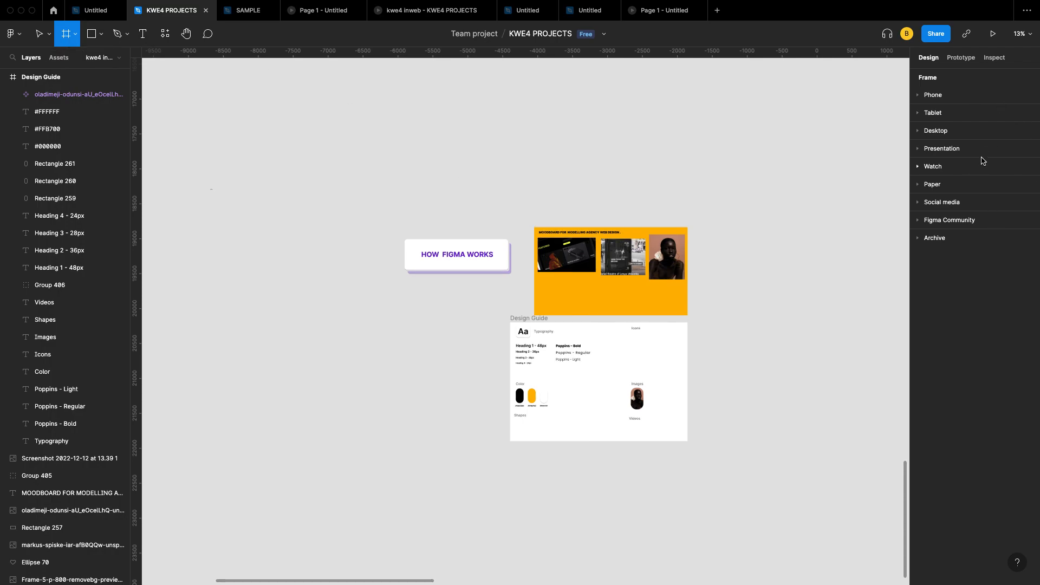
{"action": "left_click", "coordinate": [823, 187]}
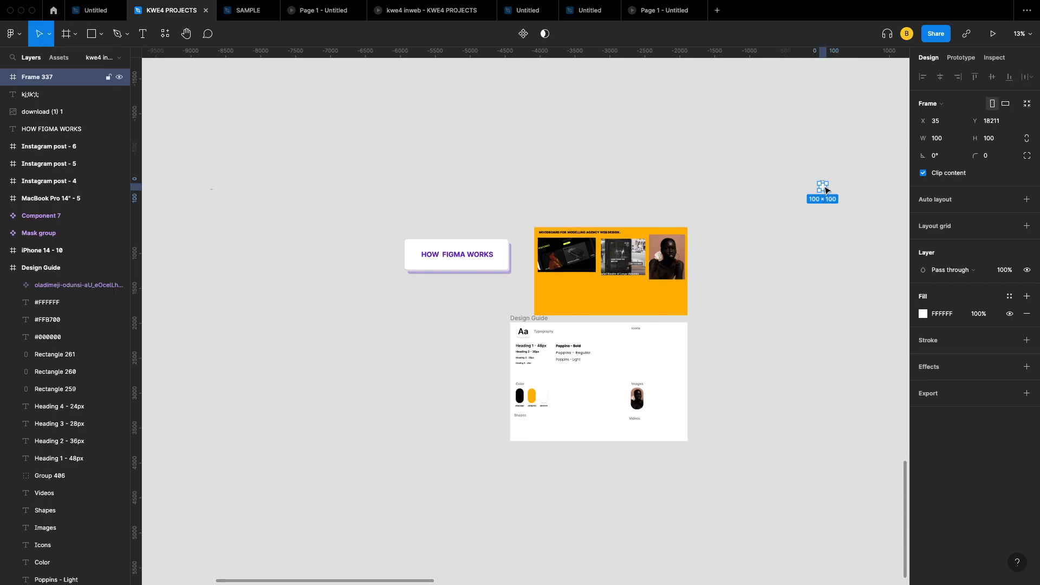
Step: Move the small 100×100 test frame down and left, then delete it
{"action": "scroll", "coordinate": [825, 188], "scroll_direction": "up", "scroll_amount": 5}
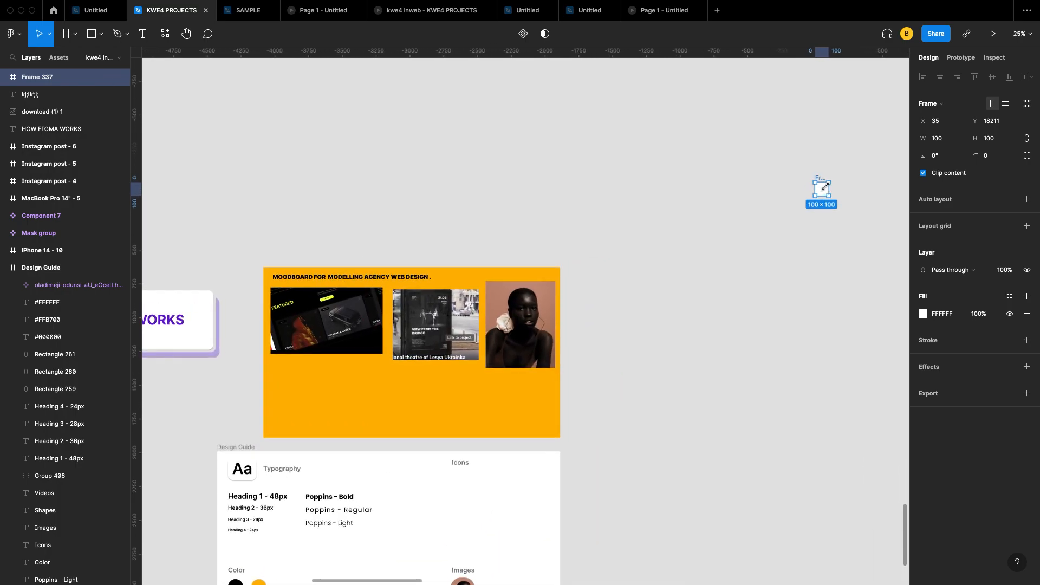
{"action": "left_click_drag", "start_coordinate": [823, 188], "coordinate": [600, 221]}
{"action": "scroll", "coordinate": [600, 220], "scroll_direction": "up", "scroll_amount": 8}
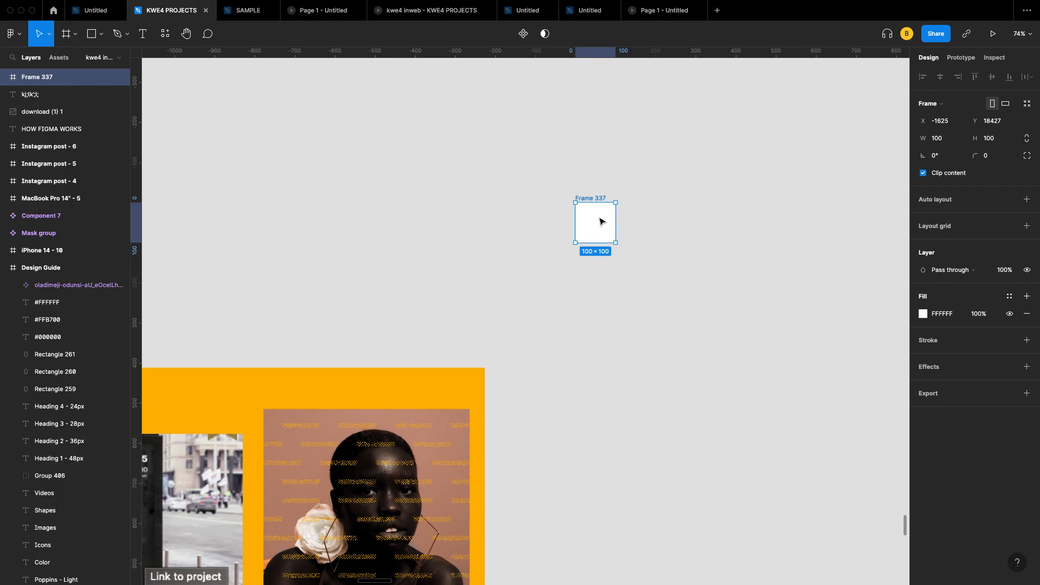
{"action": "scroll", "coordinate": [600, 221], "scroll_direction": "down", "scroll_amount": 4}
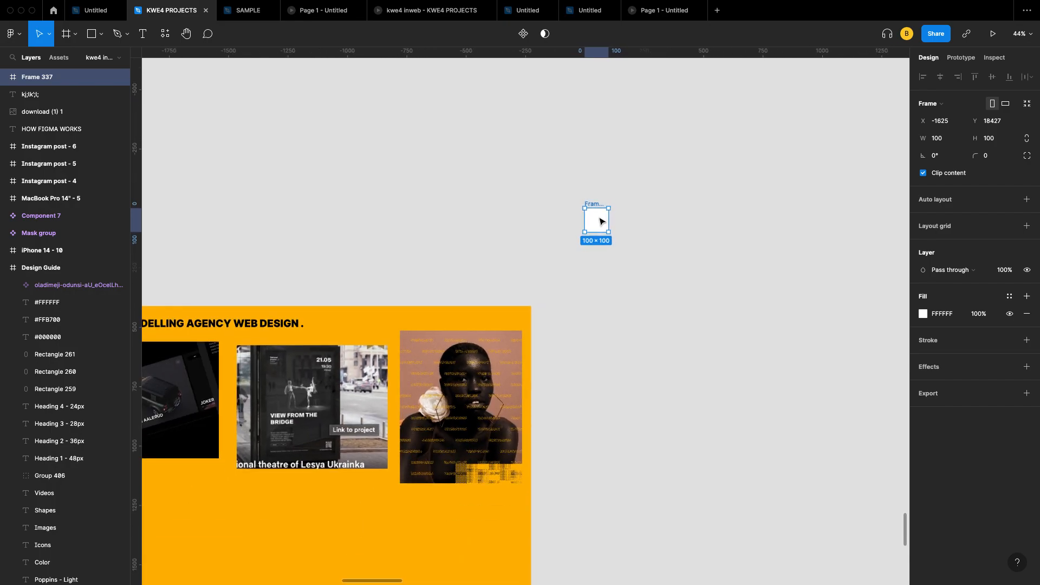
{"action": "key", "text": "Delete"}
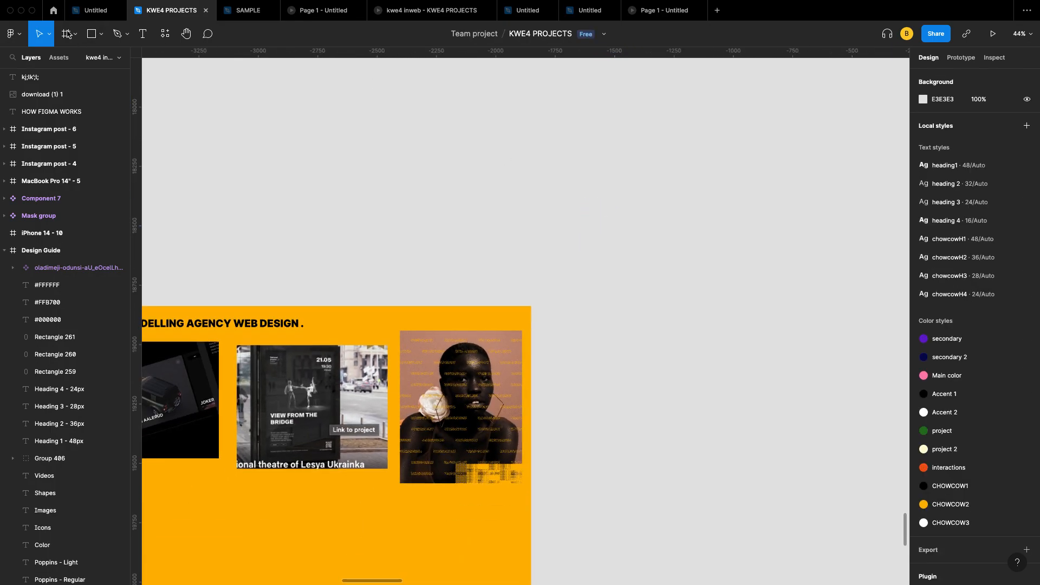
Step: Draw a wide test frame above the moodboard, delete it, and reselect the Frame tool
{"action": "left_click", "coordinate": [67, 37]}
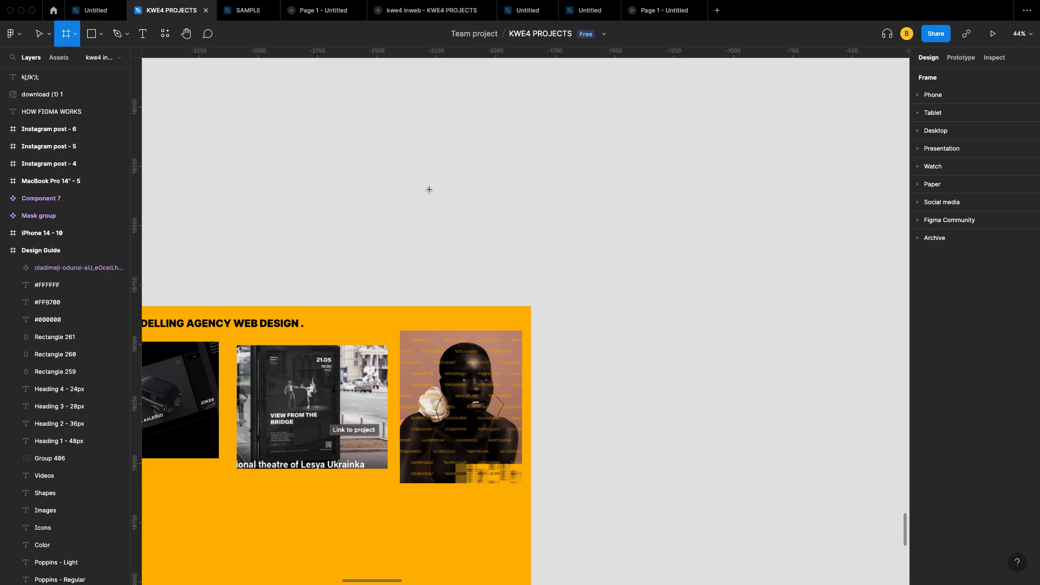
{"action": "left_click_drag", "start_coordinate": [412, 156], "coordinate": [773, 292]}
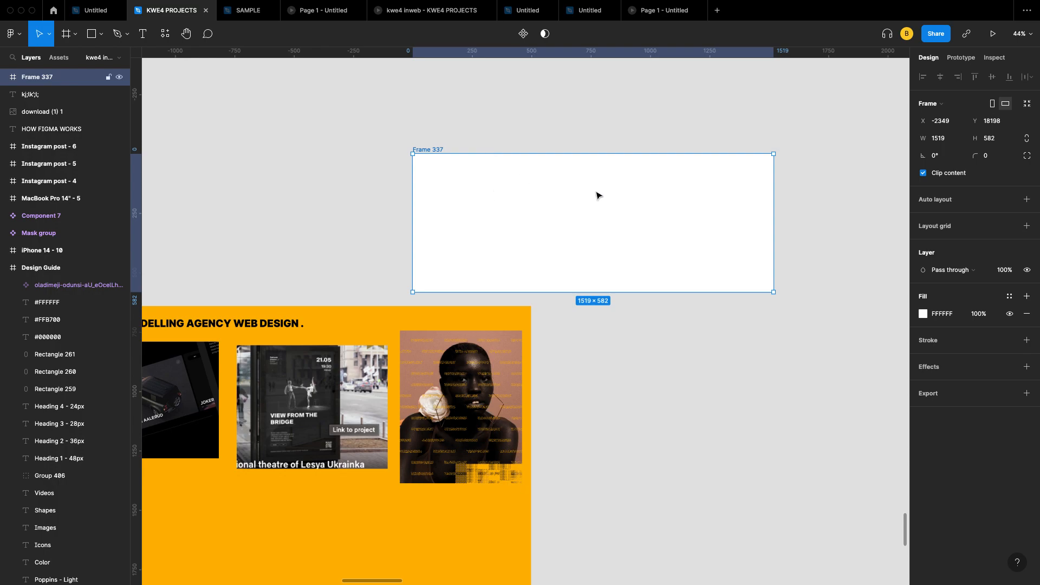
{"action": "key", "text": "Delete"}
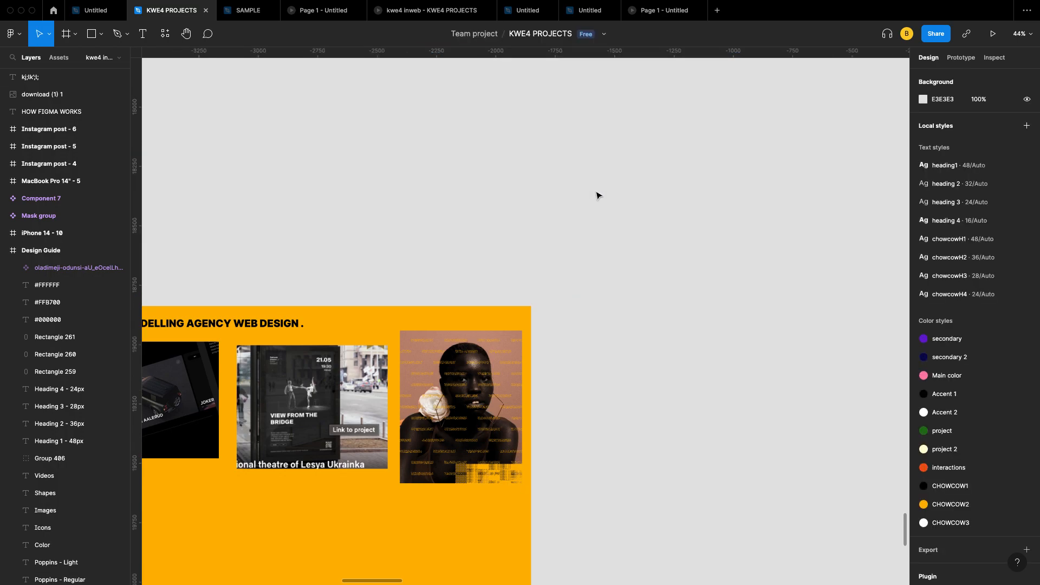
{"action": "left_click", "coordinate": [68, 36]}
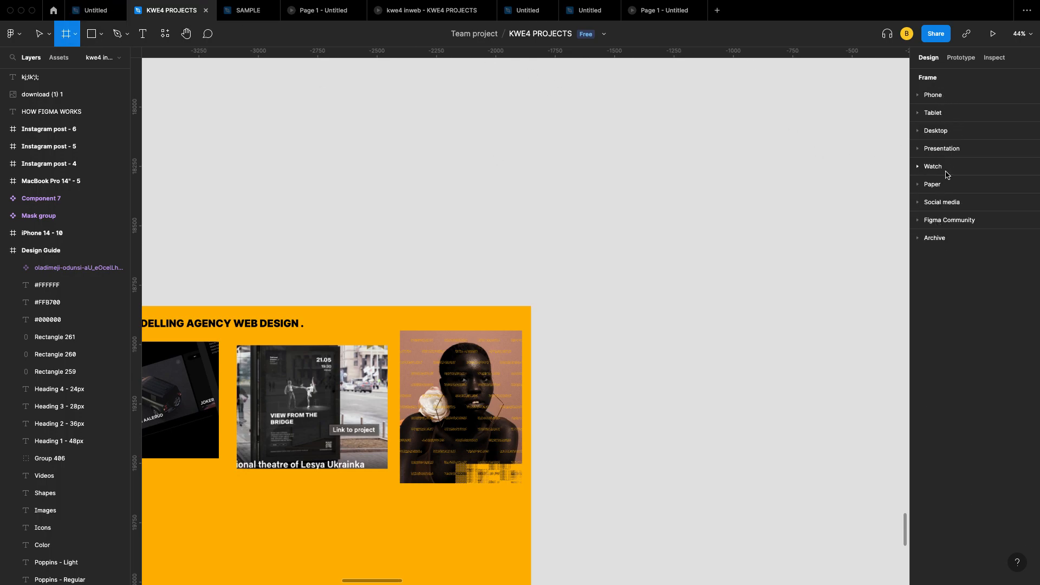
Step: Add an iPhone 14 frame from the Phone presets
{"action": "left_click", "coordinate": [947, 97]}
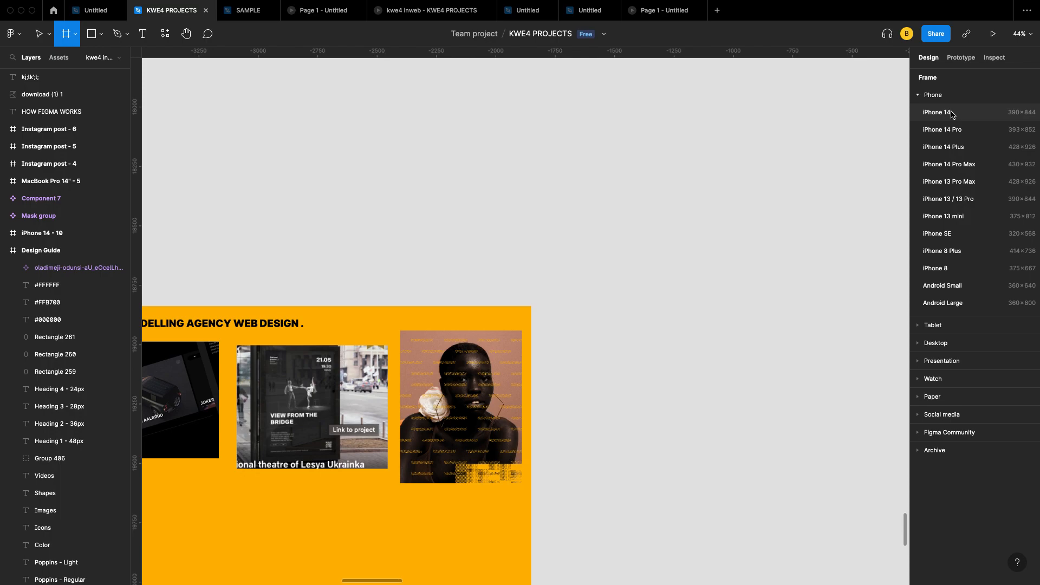
{"action": "left_click", "coordinate": [951, 114]}
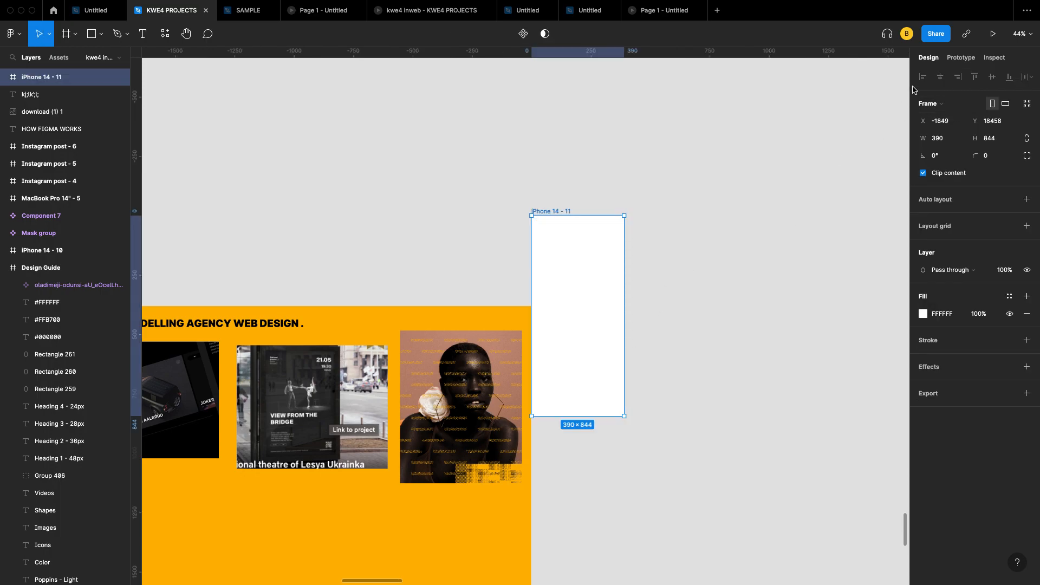
{"action": "left_click", "coordinate": [68, 35]}
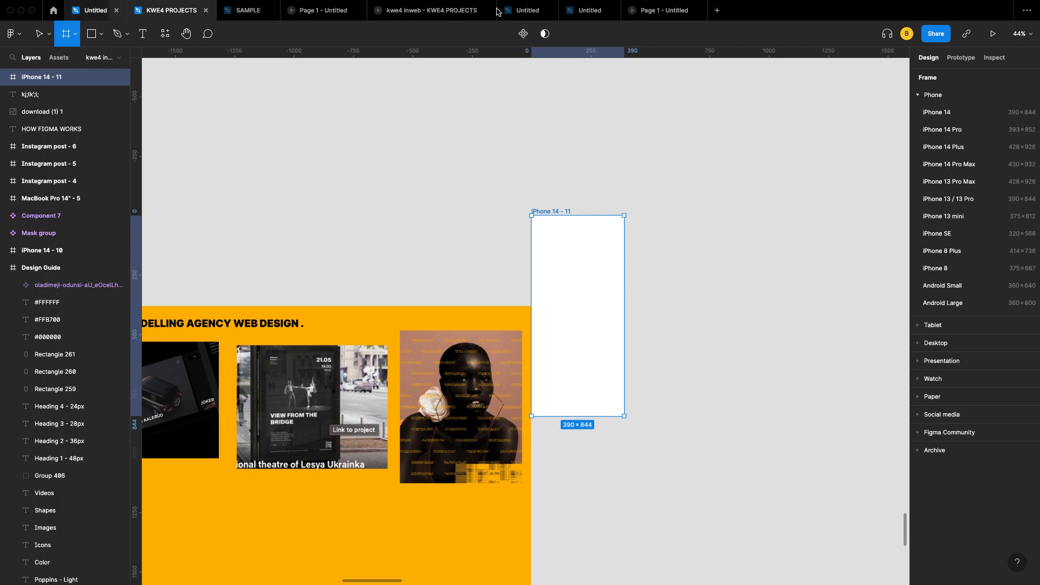
{"action": "left_click", "coordinate": [960, 99]}
Step: Add an iPad mini 8.3 frame and a 1440×1024 Desktop frame from the presets
{"action": "left_click", "coordinate": [942, 116]}
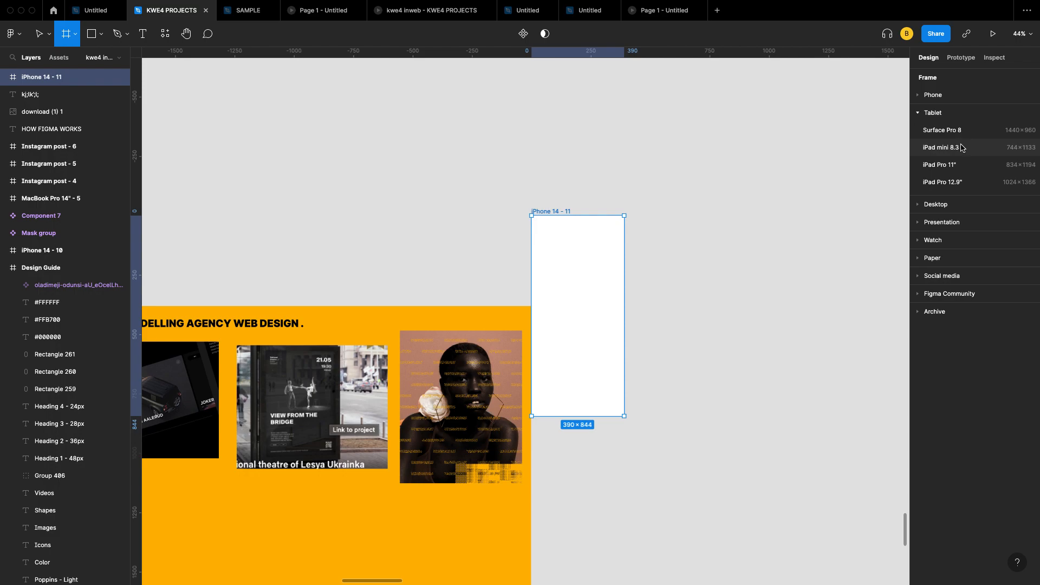
{"action": "left_click", "coordinate": [961, 147]}
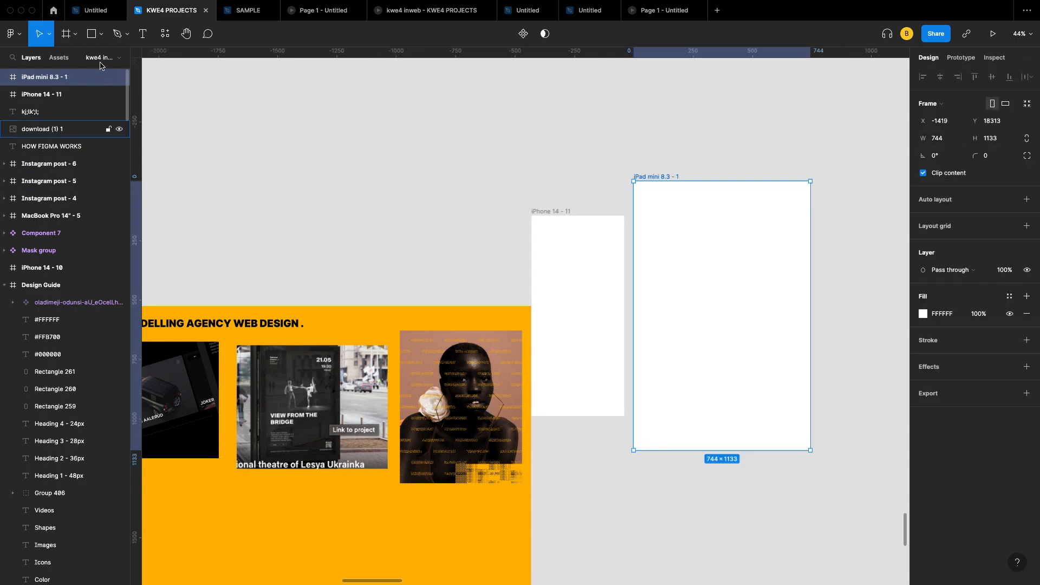
{"action": "left_click", "coordinate": [67, 34]}
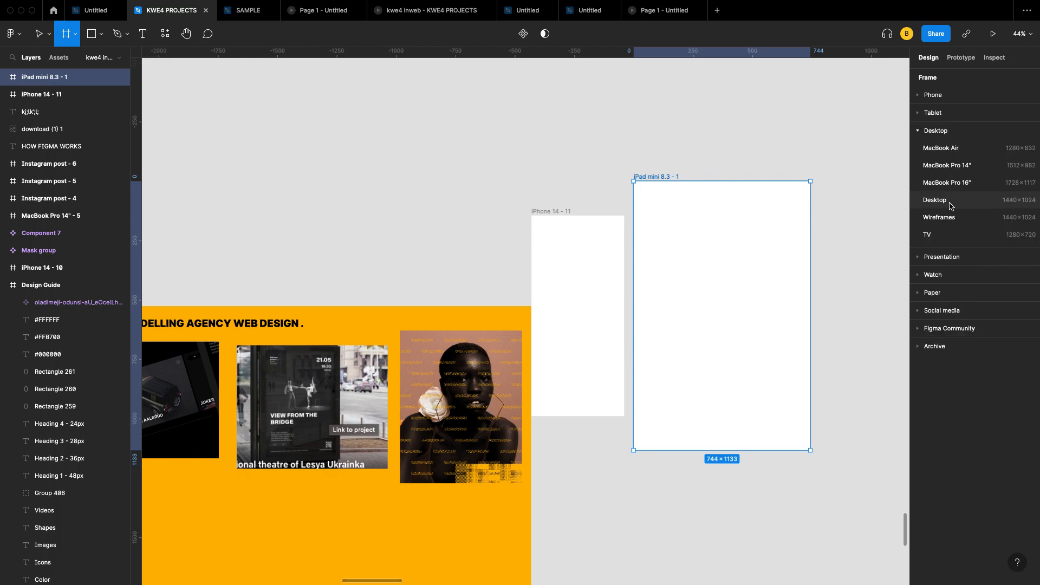
{"action": "left_click", "coordinate": [949, 201]}
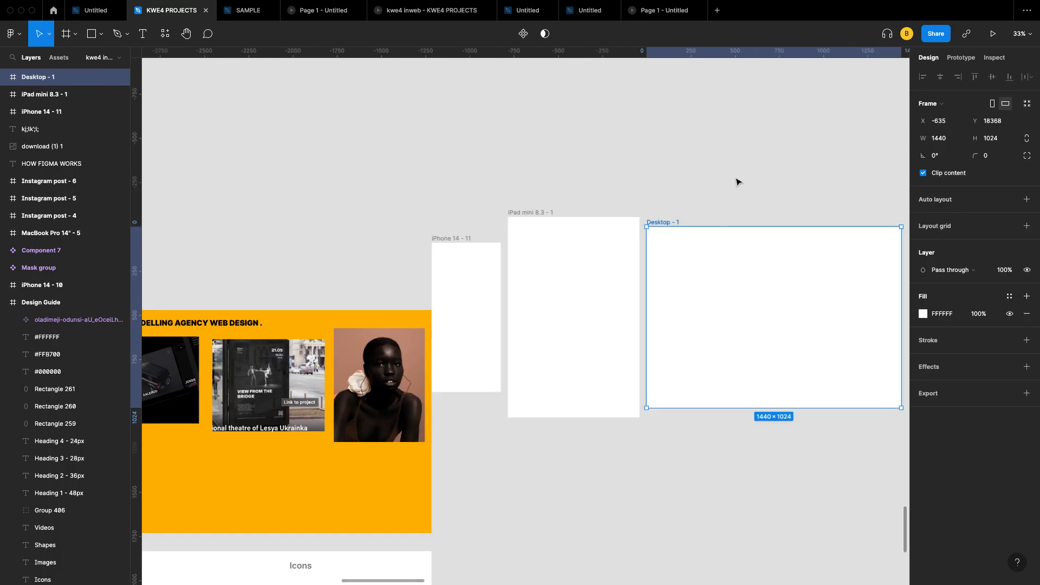
{"action": "left_click", "coordinate": [65, 34]}
{"action": "left_click", "coordinate": [961, 130]}
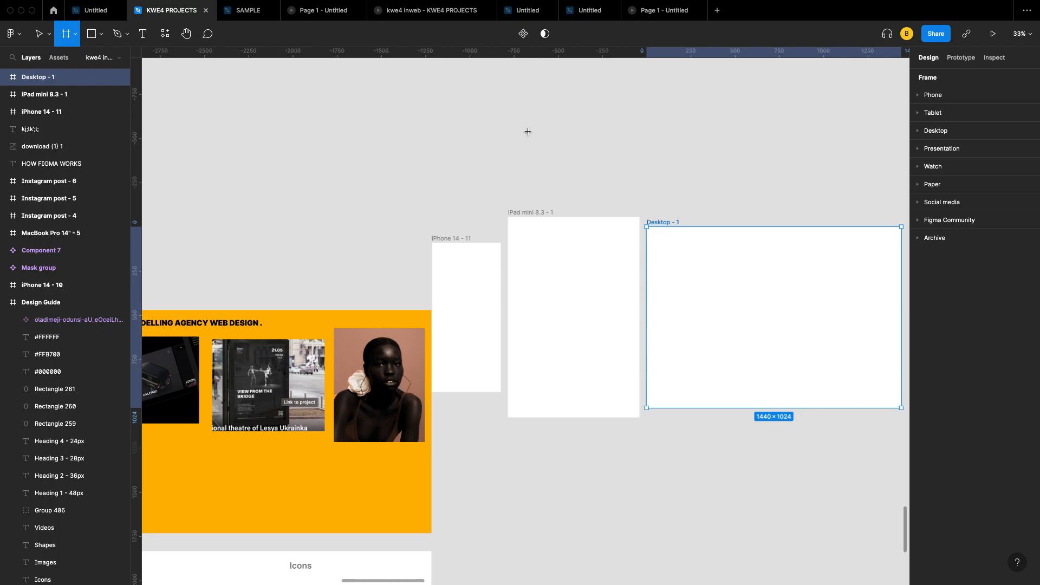
{"action": "scroll", "coordinate": [527, 131], "scroll_direction": "up", "scroll_amount": 3}
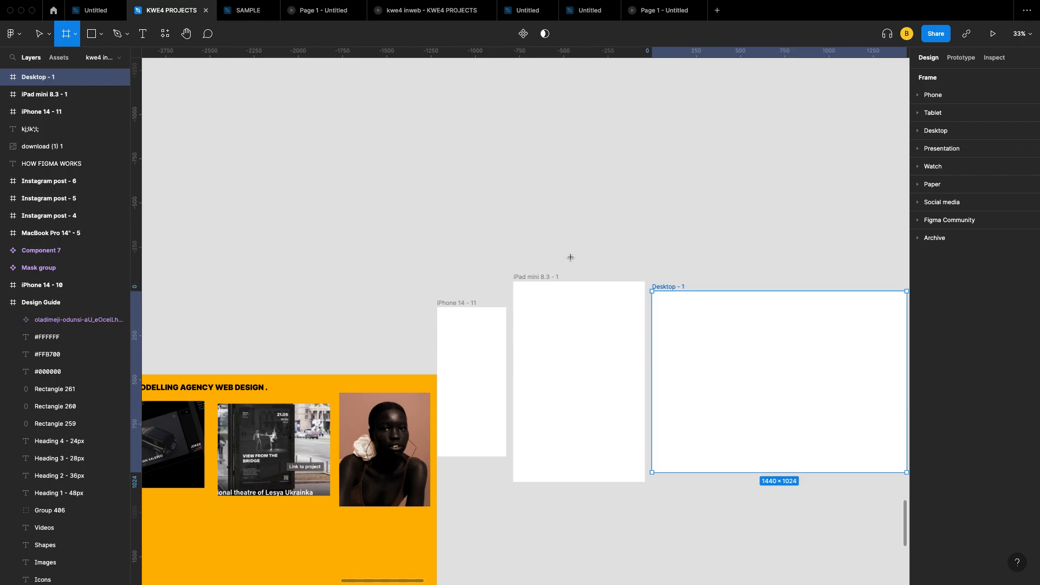
{"action": "key", "text": "v"}
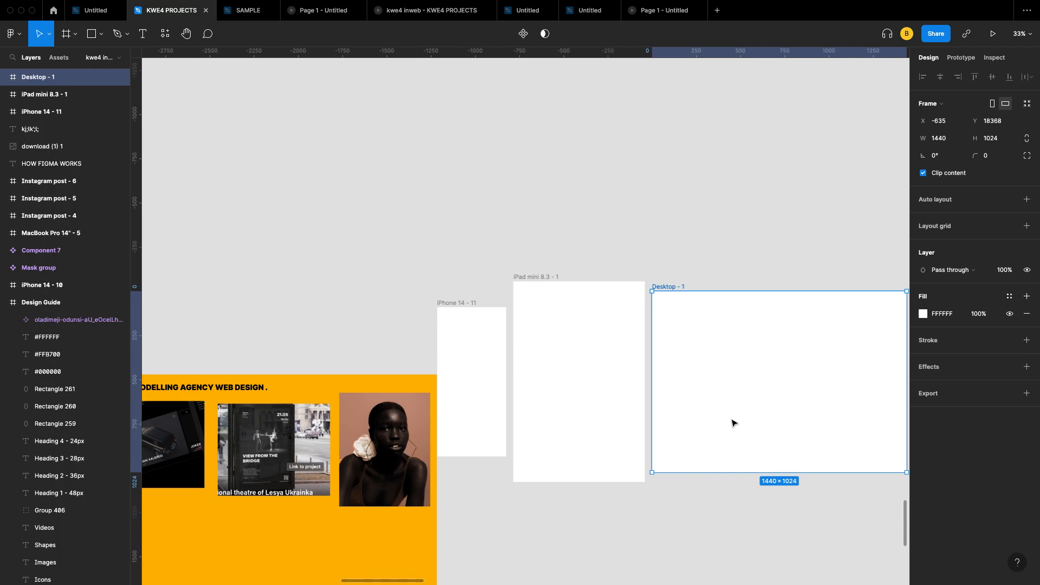
{"action": "scroll", "coordinate": [652, 344], "scroll_direction": "right", "scroll_amount": 2}
{"action": "scroll", "coordinate": [652, 344], "scroll_direction": "down", "scroll_amount": 1}
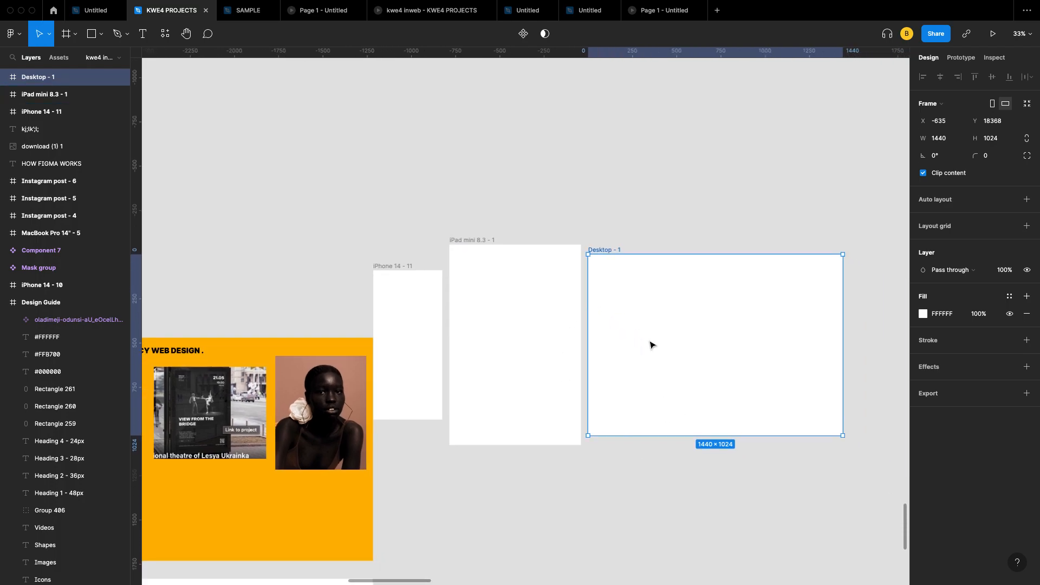
{"action": "scroll", "coordinate": [651, 344], "scroll_direction": "right", "scroll_amount": 2}
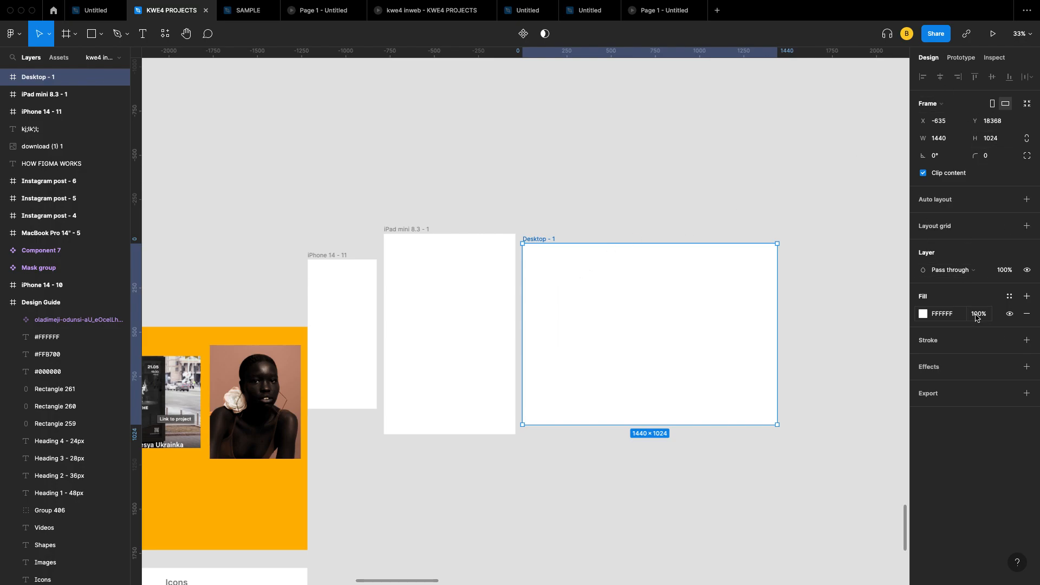
{"action": "left_click", "coordinate": [250, 405]}
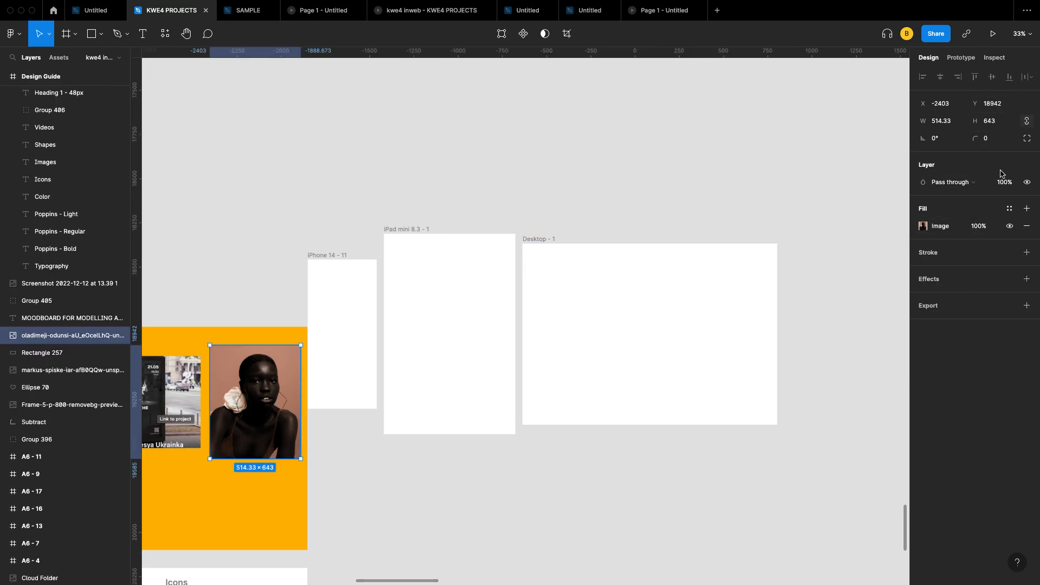
{"action": "left_click", "coordinate": [462, 248]}
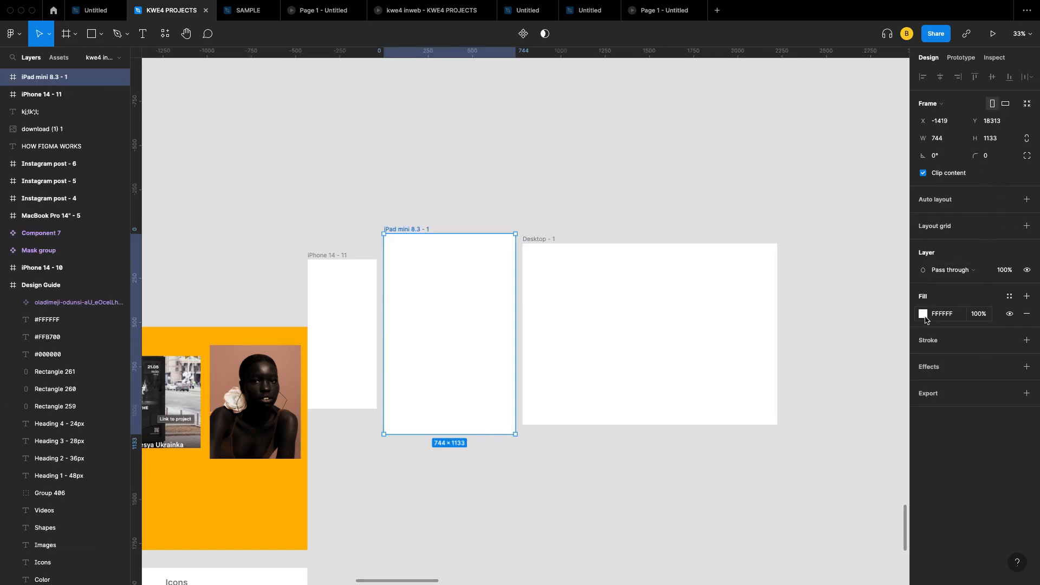
Step: Change the iPad mini frame's fill to purple 9747FF
{"action": "left_click", "coordinate": [924, 316]}
{"action": "left_click", "coordinate": [888, 330]}
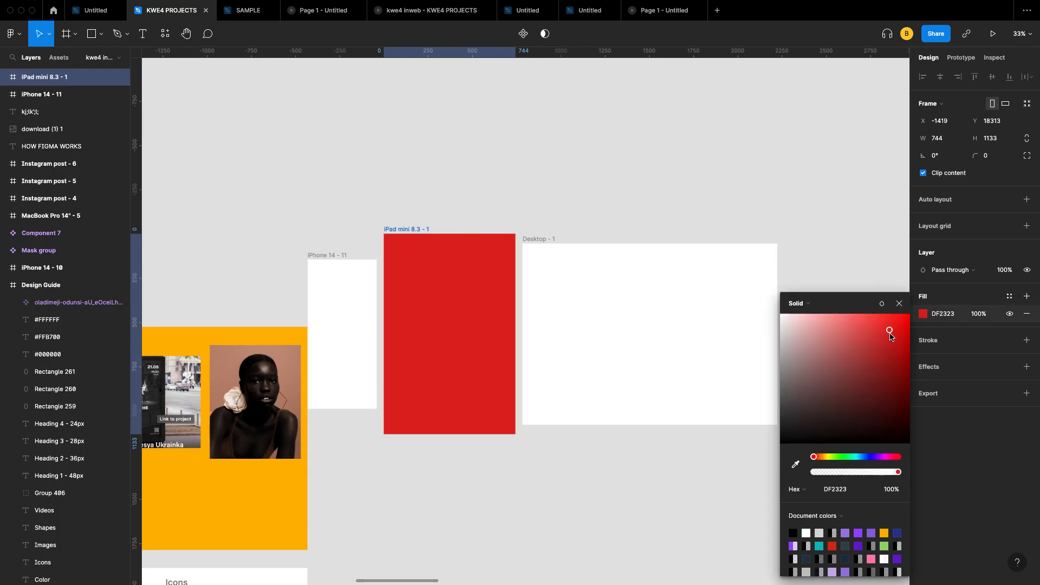
{"action": "left_click", "coordinate": [858, 533]}
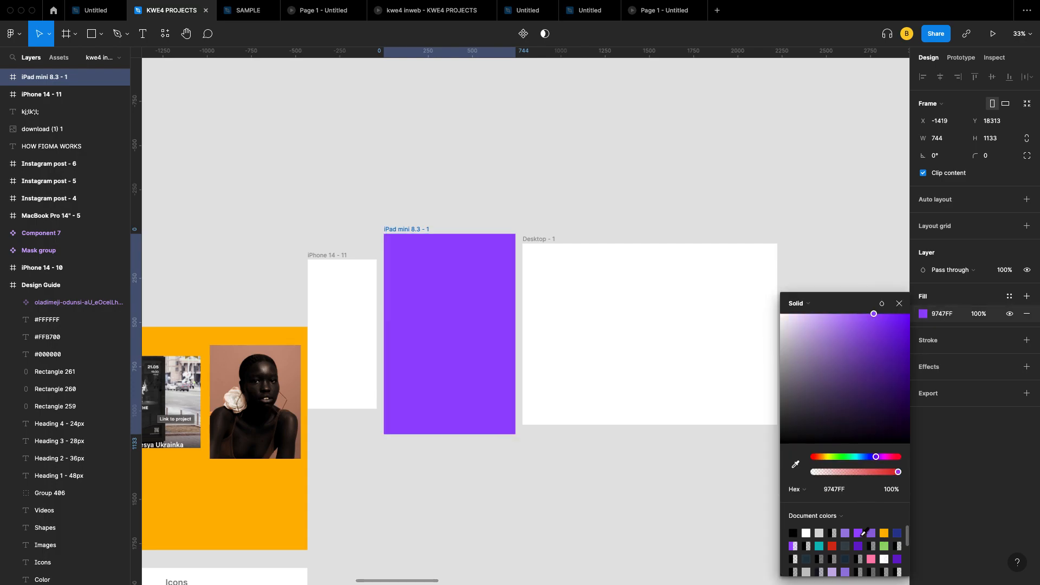
{"action": "left_click", "coordinate": [898, 305]}
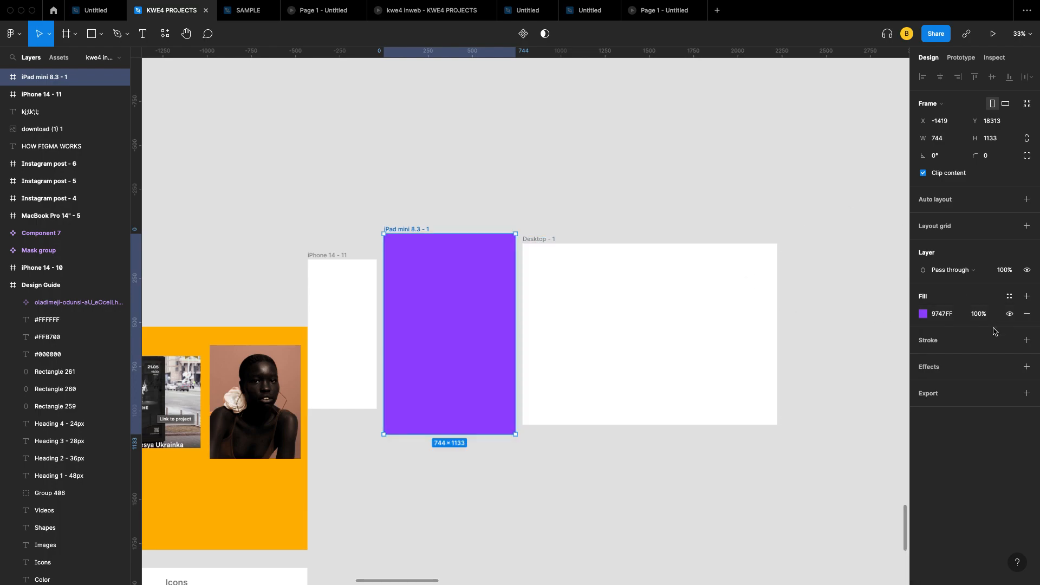
Step: Try a 100 corner radius on the iPad frame, then set it back to 0
{"action": "left_click", "coordinate": [993, 162]}
{"action": "type", "text": "100"}
{"action": "key", "text": "Return"}
{"action": "left_click", "coordinate": [994, 156]}
{"action": "type", "text": "0"}
{"action": "key", "text": "Return"}
Step: Switch the iPad mini 8.3 - 1 frame to 744×1133 portrait and place Desktop - 1 beside it
{"action": "left_click", "coordinate": [1004, 105]}
{"action": "left_click_drag", "start_coordinate": [697, 270], "coordinate": [777, 260]}
{"action": "left_click", "coordinate": [454, 318]}
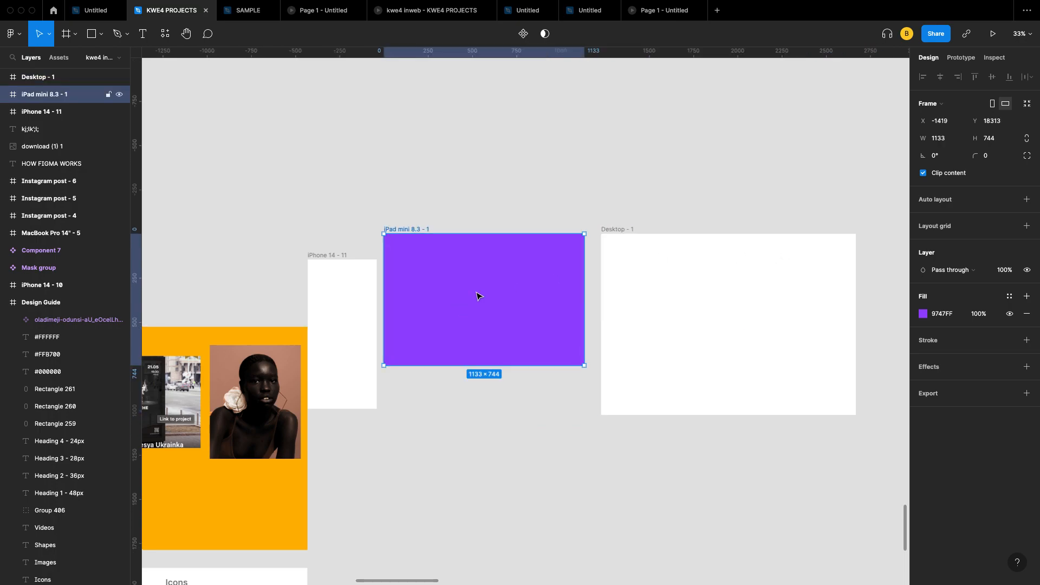
{"action": "left_click", "coordinate": [992, 104]}
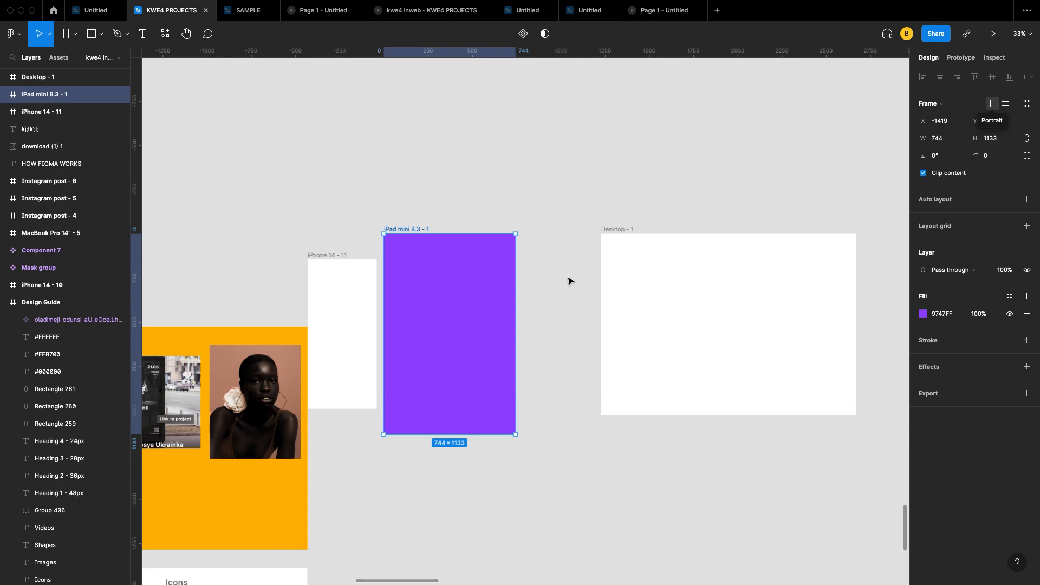
{"action": "left_click_drag", "start_coordinate": [688, 285], "coordinate": [630, 289]}
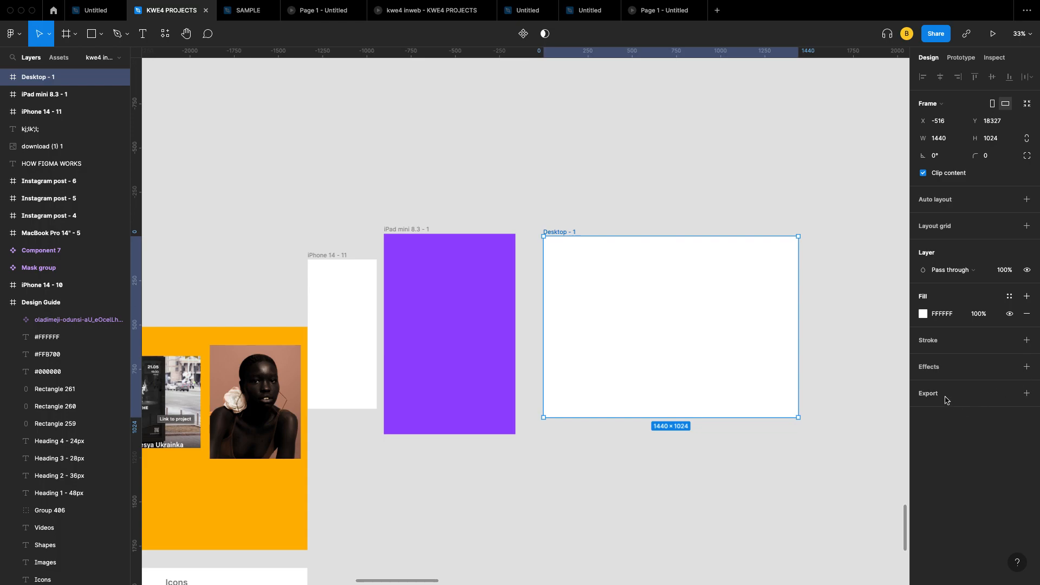
Step: Export Desktop - 1 as a 1x PNG, previewing it, and save it to Downloads
{"action": "left_click", "coordinate": [1027, 393]}
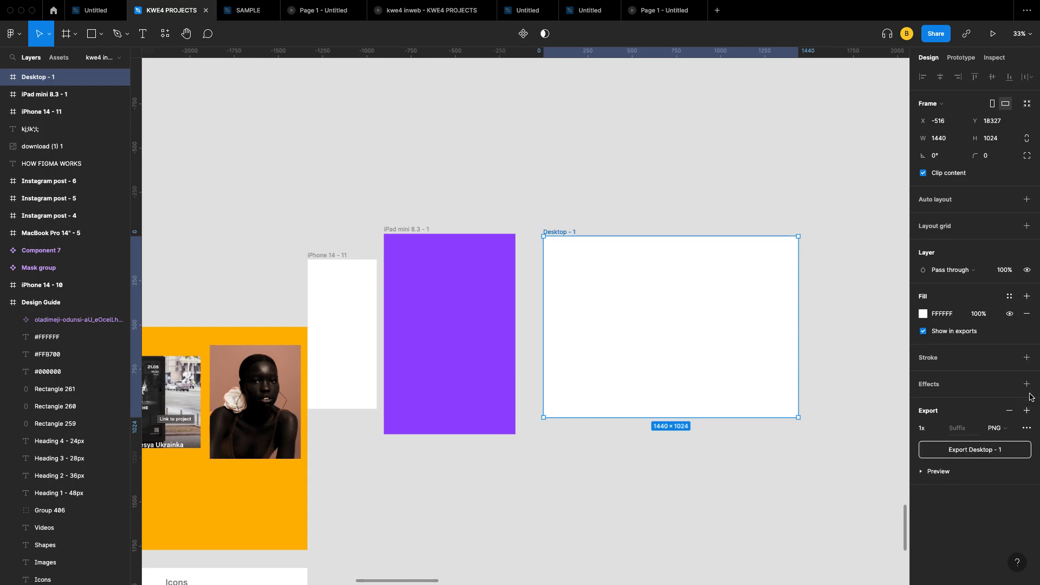
{"action": "left_click", "coordinate": [1002, 429]}
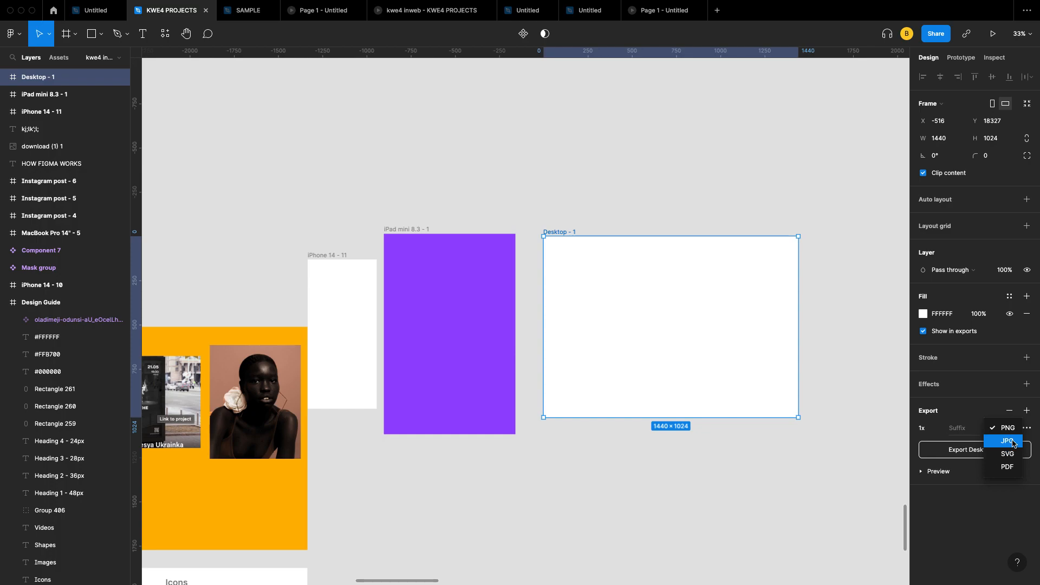
{"action": "left_click", "coordinate": [1018, 431]}
{"action": "left_click", "coordinate": [955, 476]}
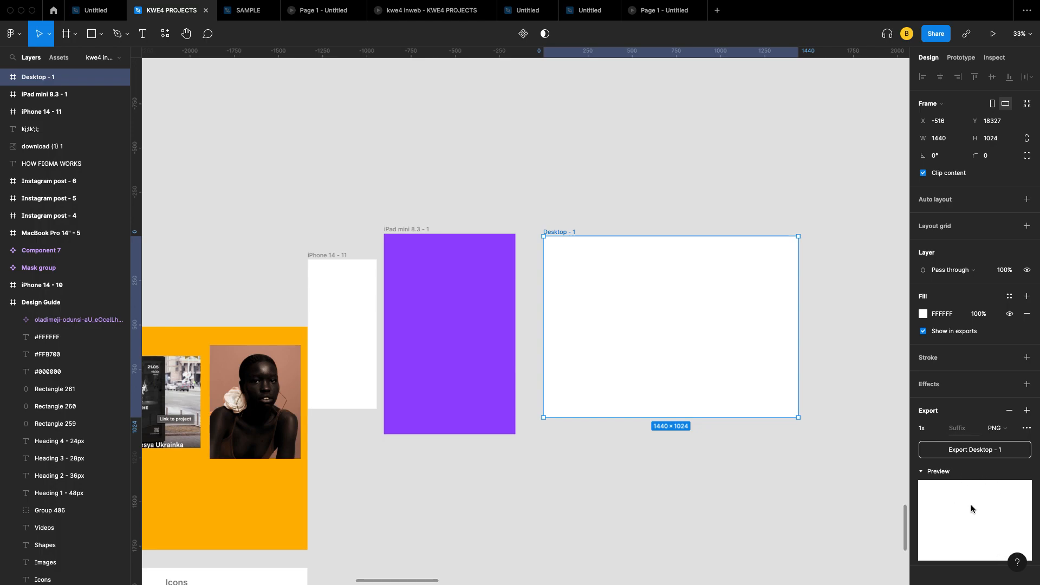
{"action": "left_click", "coordinate": [973, 451]}
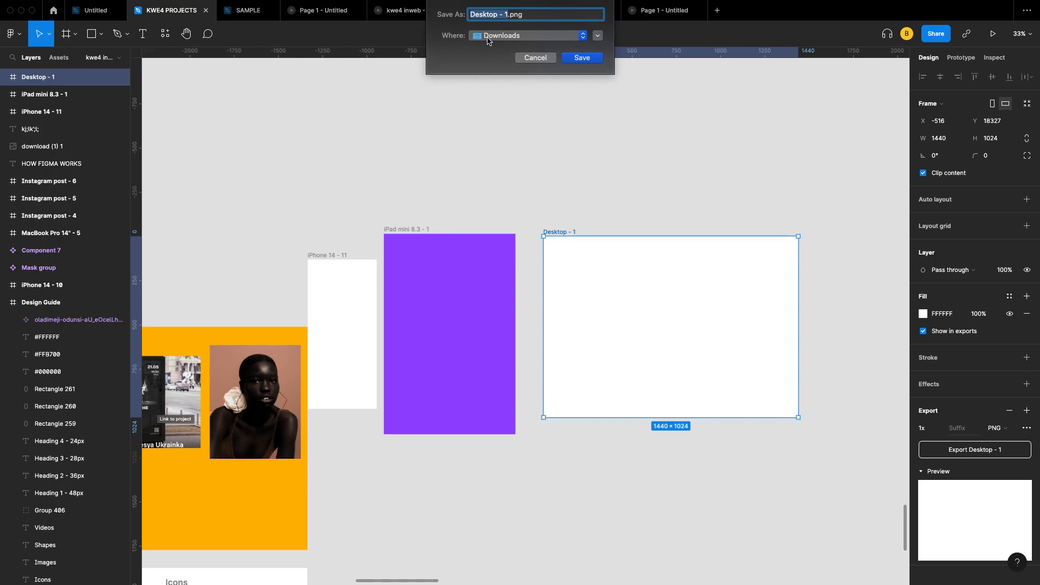
{"action": "left_click", "coordinate": [532, 63]}
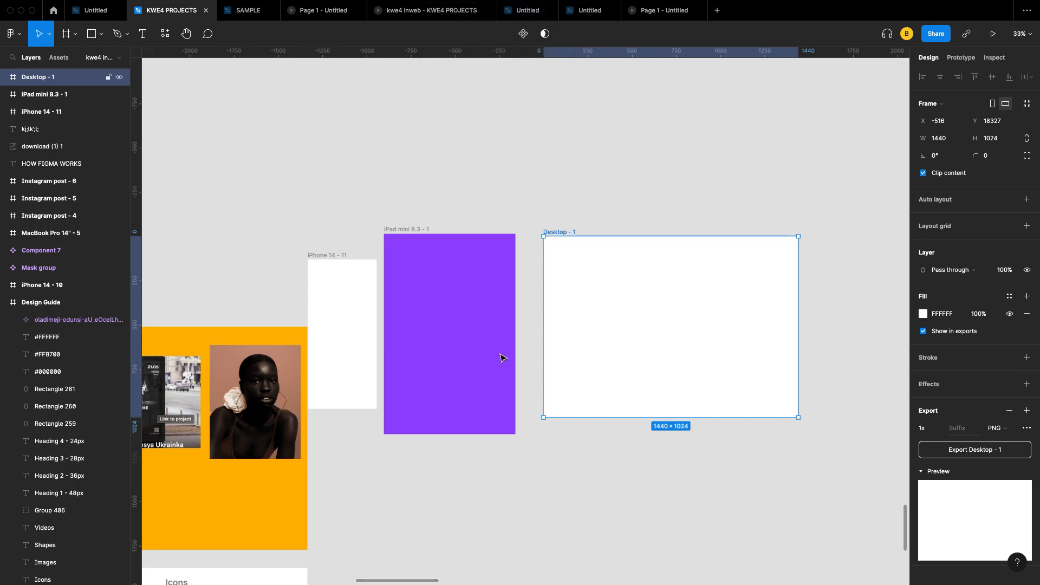
{"action": "left_click", "coordinate": [482, 330]}
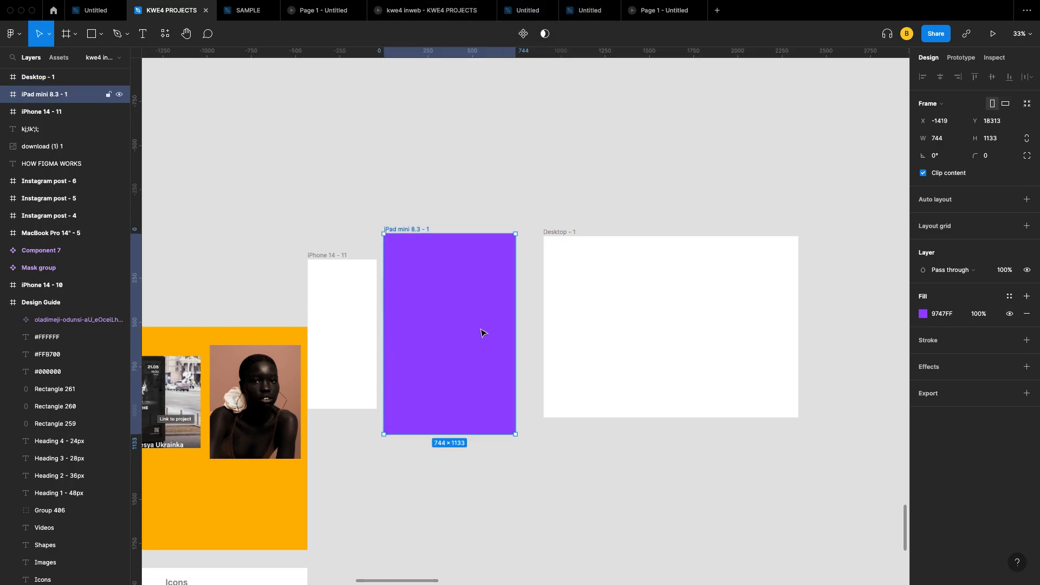
Step: Add 1x PNG export settings to the iPad mini frame and the portrait photo, then reselect the iPad frame
{"action": "left_click", "coordinate": [1025, 395]}
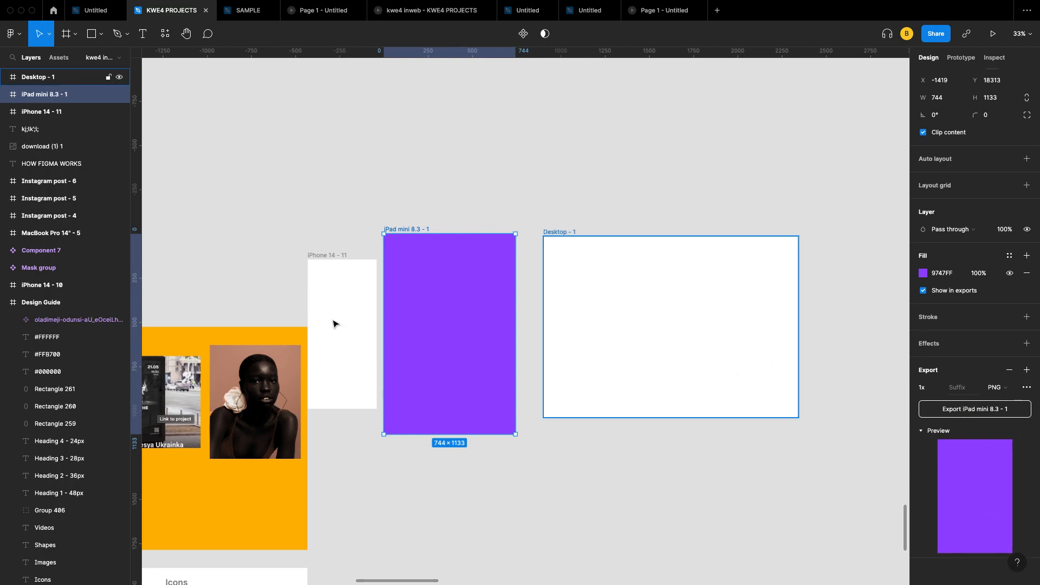
{"action": "scroll", "coordinate": [335, 323], "scroll_direction": "left", "scroll_amount": 2}
{"action": "scroll", "coordinate": [335, 323], "scroll_direction": "down", "scroll_amount": 1}
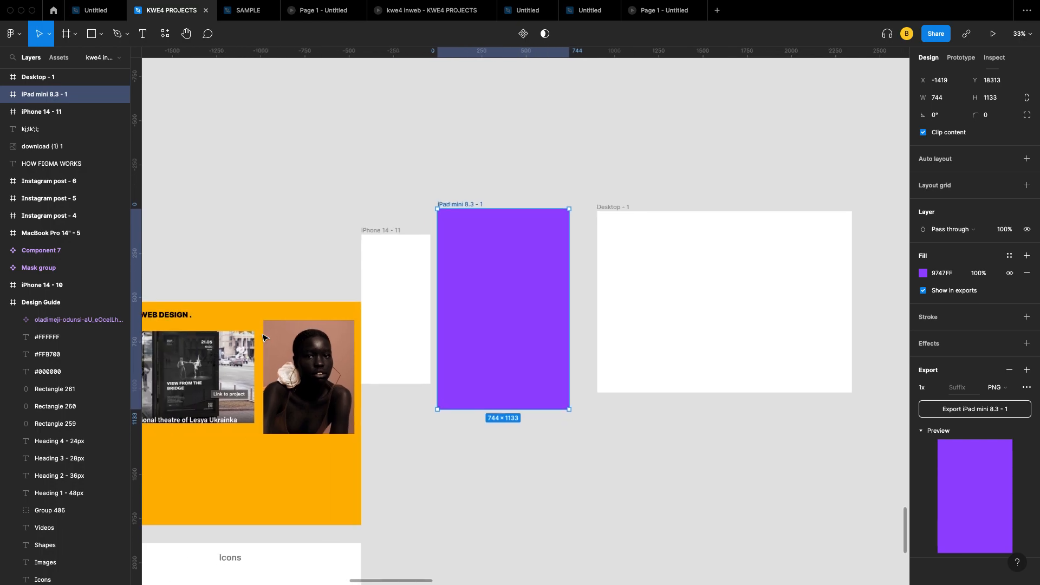
{"action": "left_click", "coordinate": [310, 364]}
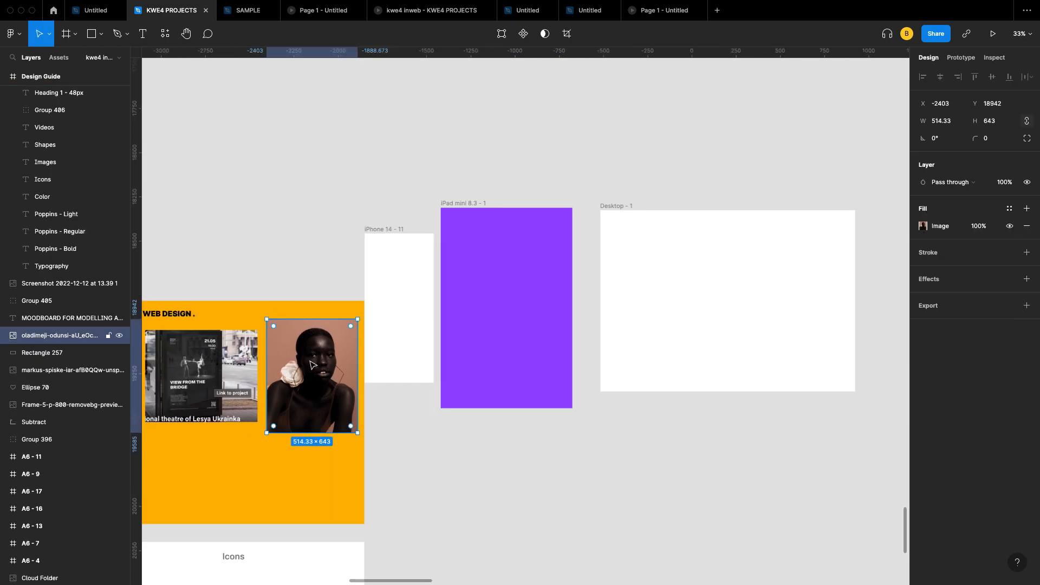
{"action": "left_click", "coordinate": [1028, 306]}
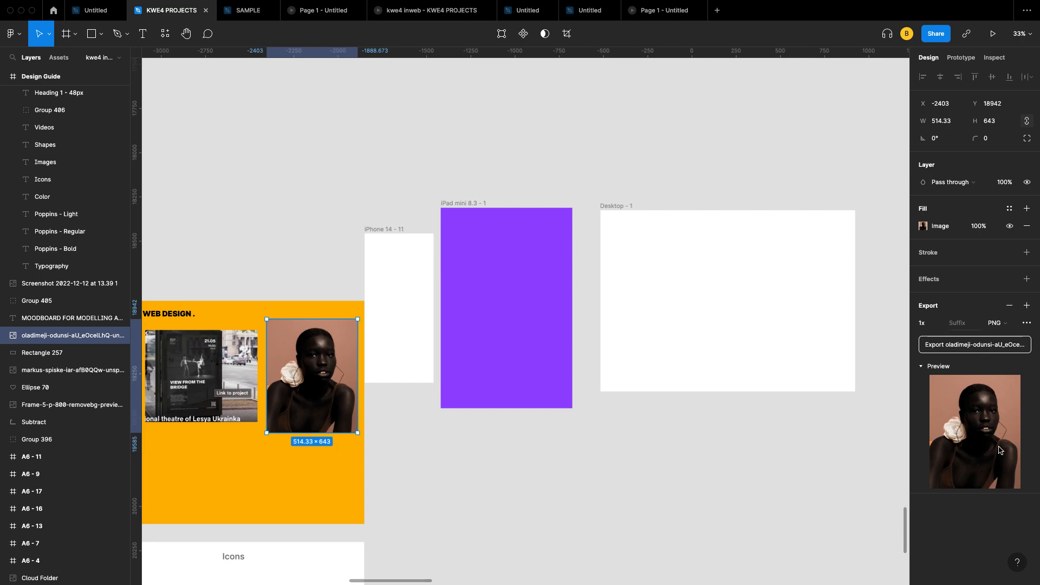
{"action": "left_click", "coordinate": [1010, 328]}
{"action": "left_click", "coordinate": [1010, 328]}
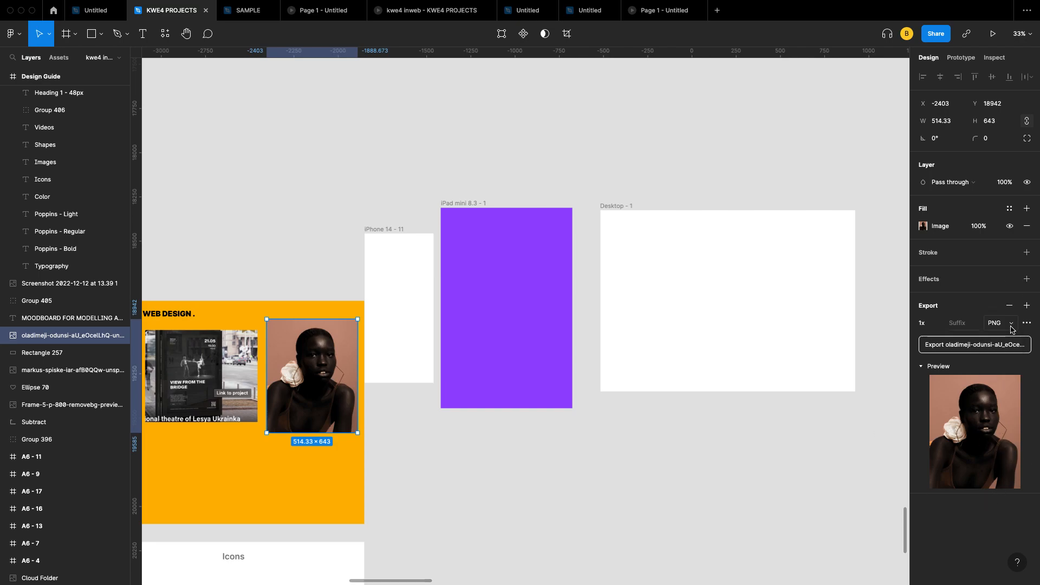
{"action": "left_click", "coordinate": [727, 200]}
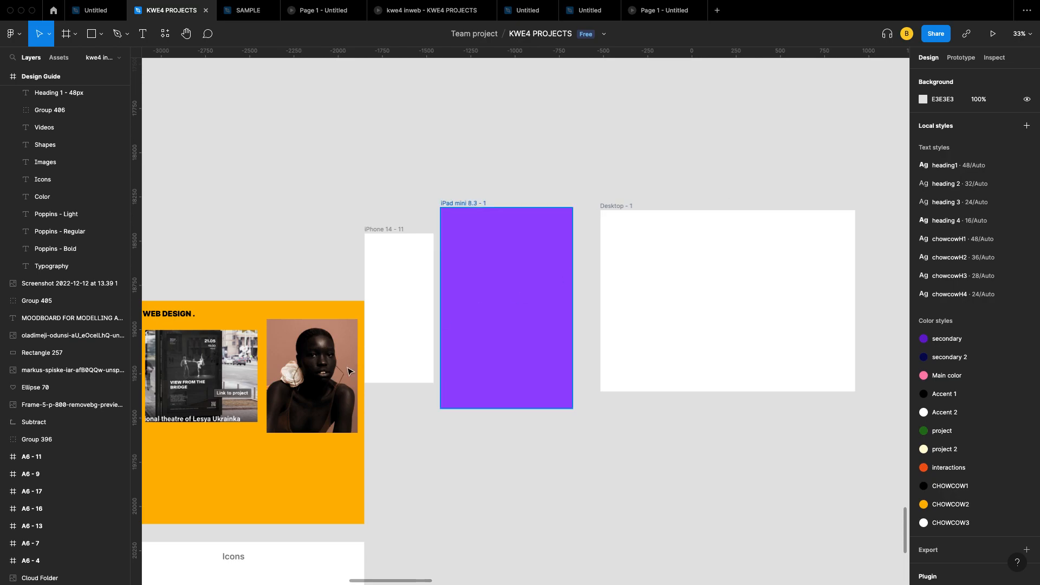
{"action": "left_click", "coordinate": [464, 332]}
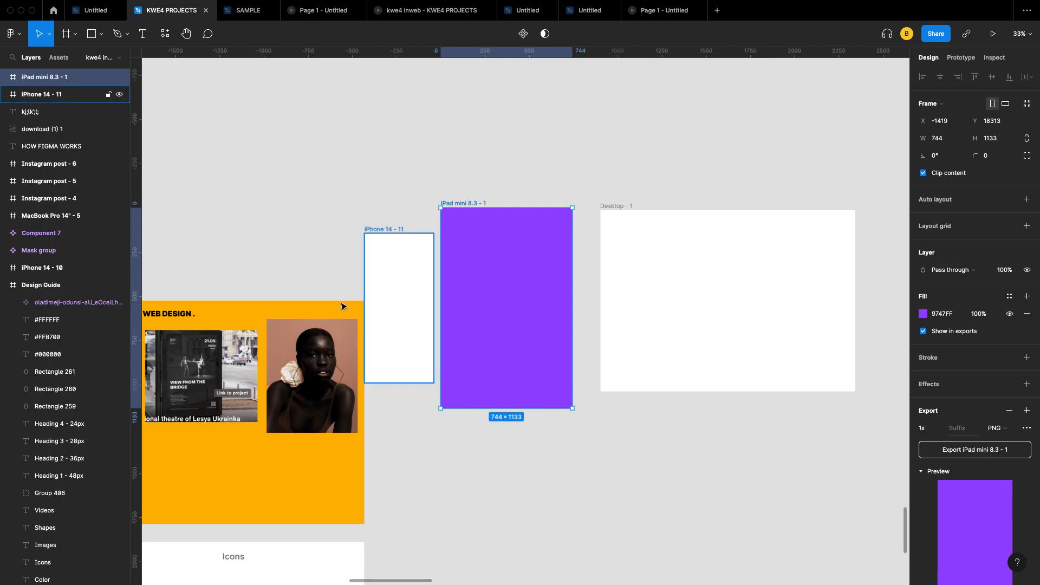
Step: Butt the iPhone 14 - 11 frame against the iPad frame, shift the iPad right, then select all three frames
{"action": "left_click", "coordinate": [401, 296]}
{"action": "left_click_drag", "start_coordinate": [403, 296], "coordinate": [409, 297]}
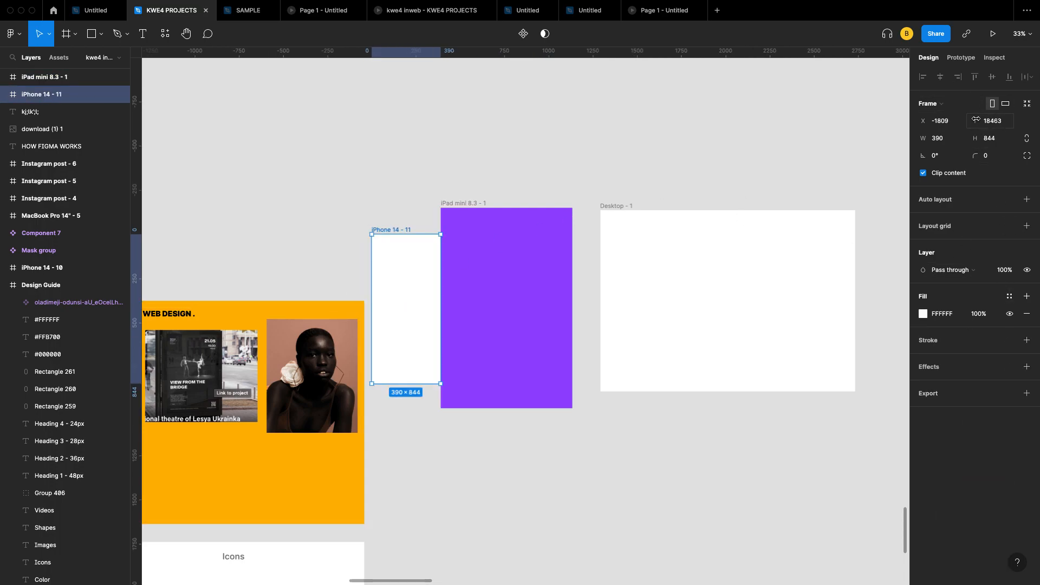
{"action": "left_click_drag", "start_coordinate": [535, 269], "coordinate": [546, 268]}
{"action": "scroll", "coordinate": [533, 310], "scroll_direction": "up", "scroll_amount": 5}
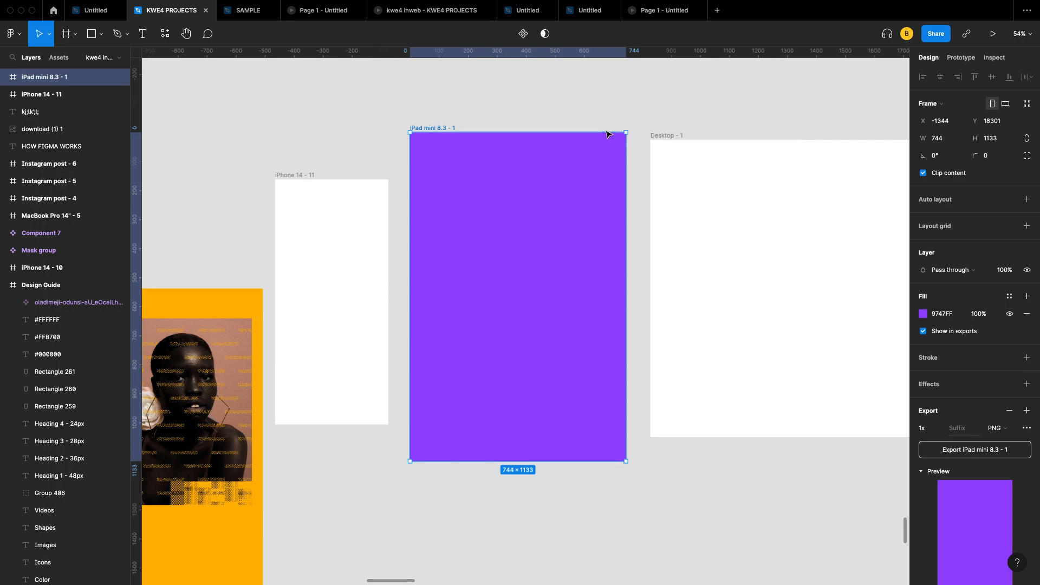
{"action": "scroll", "coordinate": [455, 262], "scroll_direction": "down", "scroll_amount": 5}
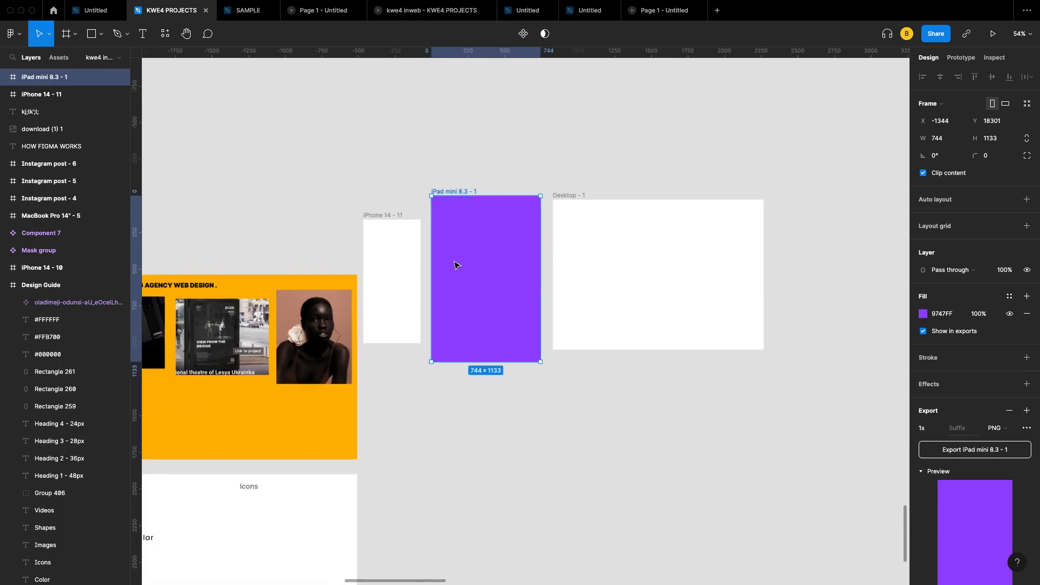
{"action": "left_click", "coordinate": [497, 136]}
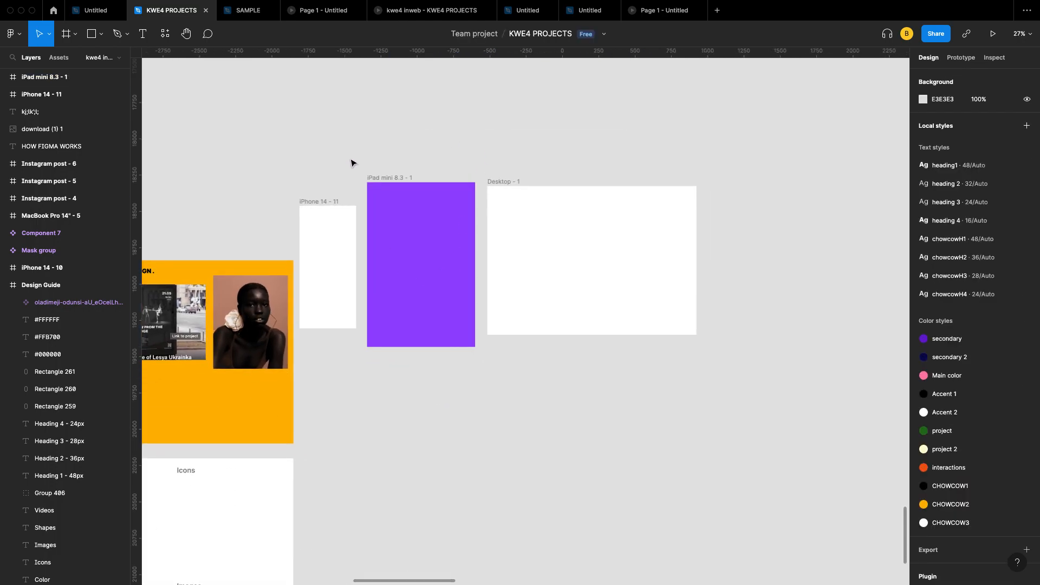
{"action": "left_click_drag", "start_coordinate": [349, 158], "coordinate": [682, 364]}
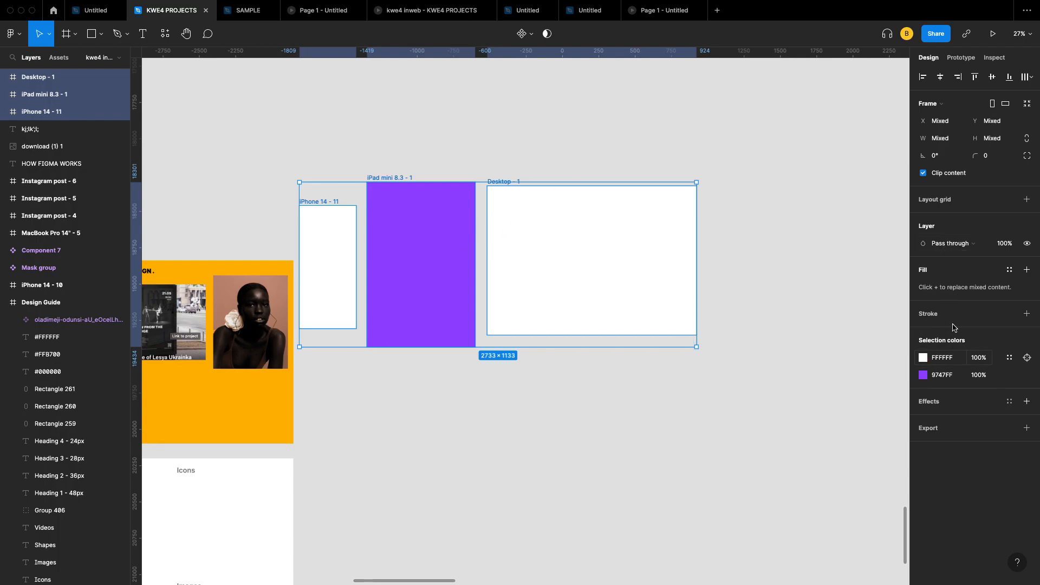
{"action": "mouse_move", "coordinate": [932, 355]}
{"action": "left_click", "coordinate": [923, 358]}
{"action": "left_click", "coordinate": [900, 327]}
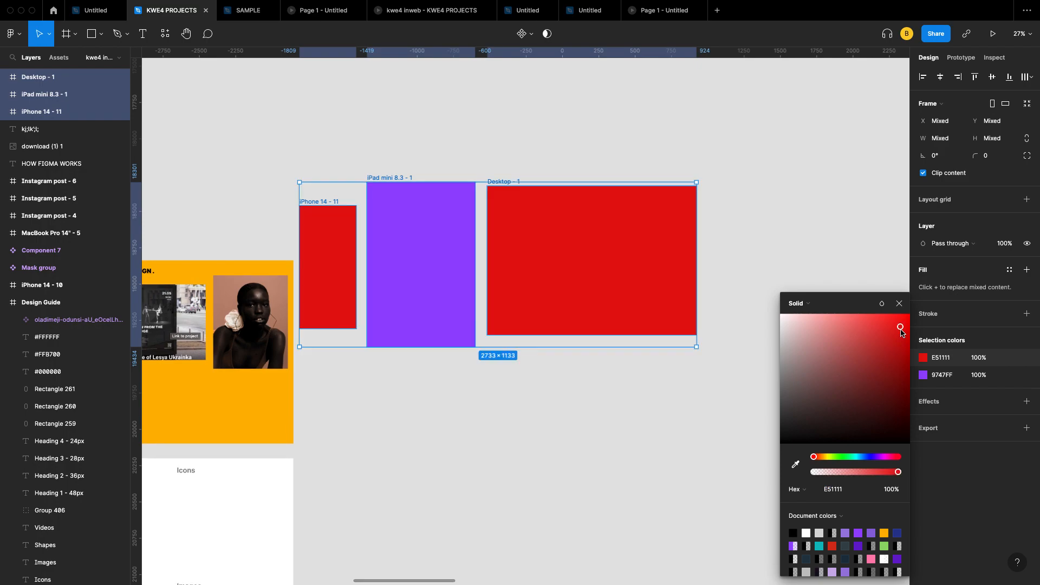
{"action": "left_click_drag", "start_coordinate": [902, 331], "coordinate": [778, 304]}
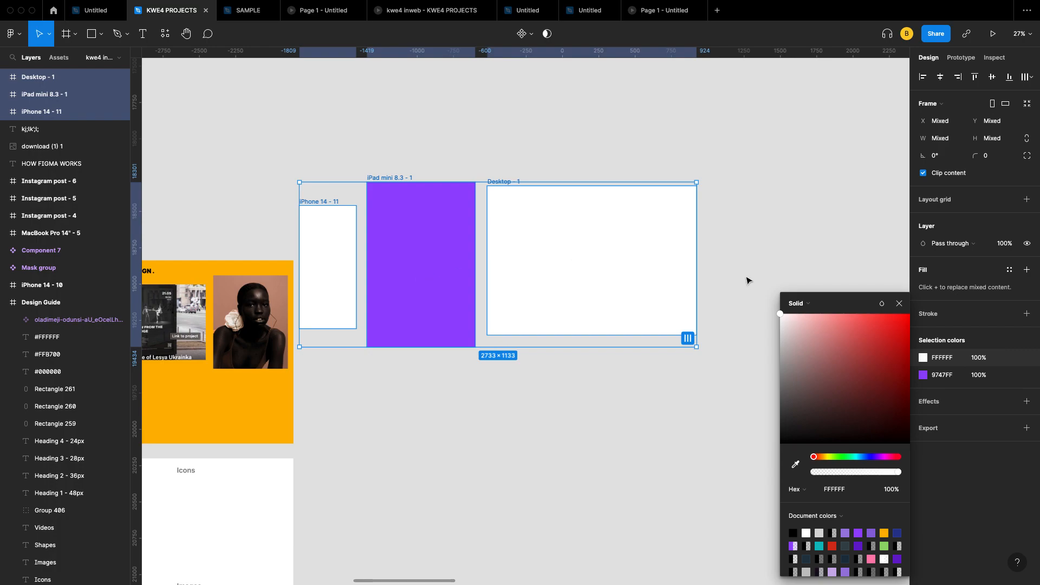
{"action": "left_click", "coordinate": [899, 304]}
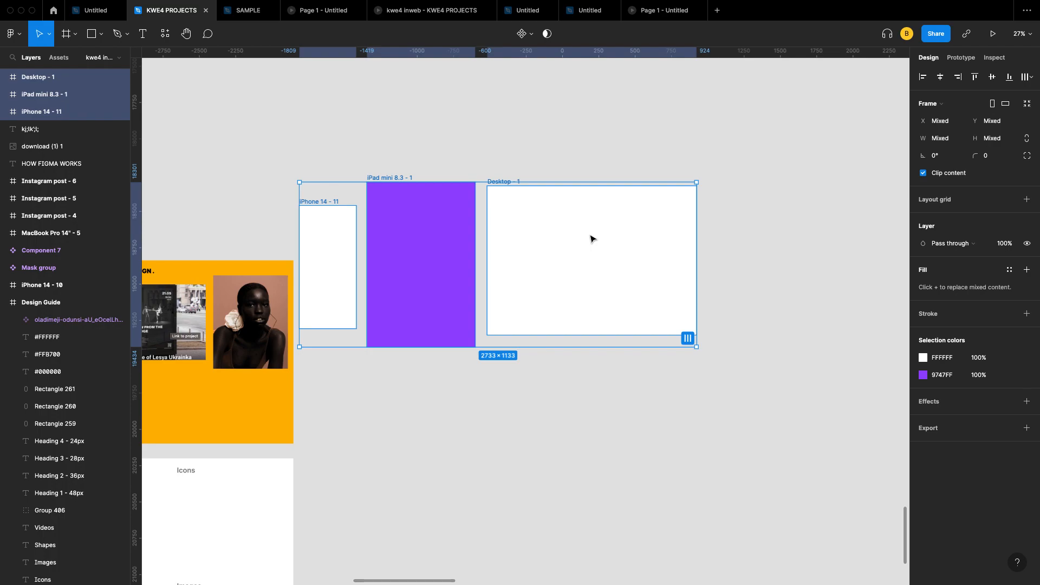
{"action": "left_click", "coordinate": [650, 377]}
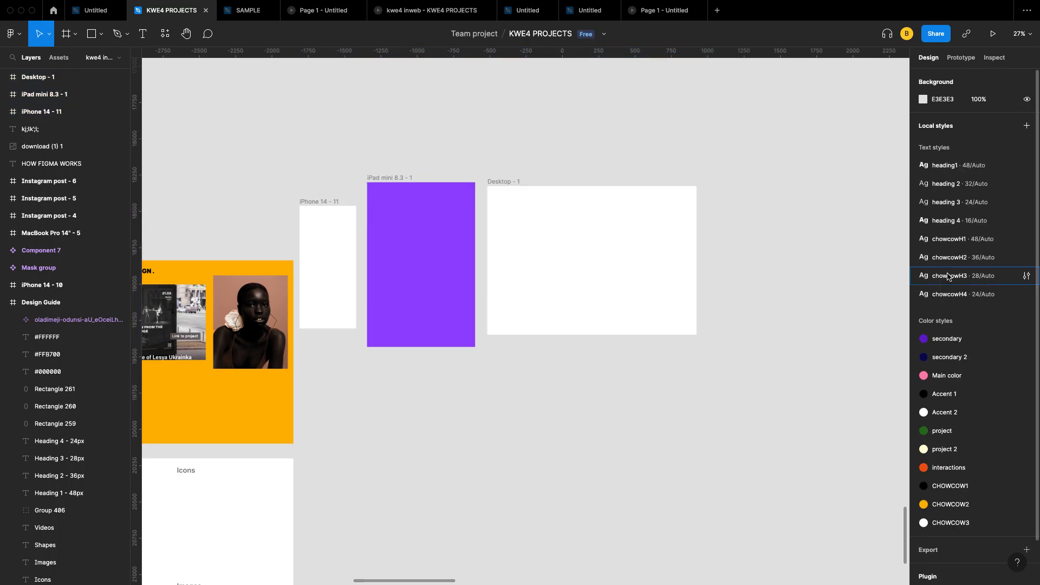
{"action": "scroll", "coordinate": [637, 323], "scroll_direction": "left", "scroll_amount": 5}
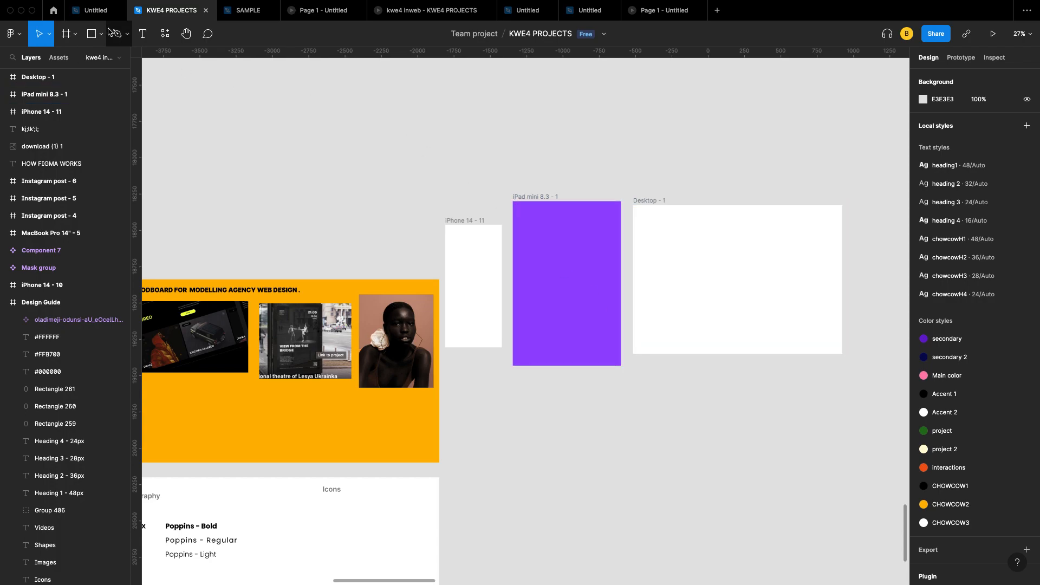
Step: Draw a grey D9D9D9 rectangle at the upper left and widen it to 1323 × 840
{"action": "scroll", "coordinate": [172, 125], "scroll_direction": "down", "scroll_amount": 5}
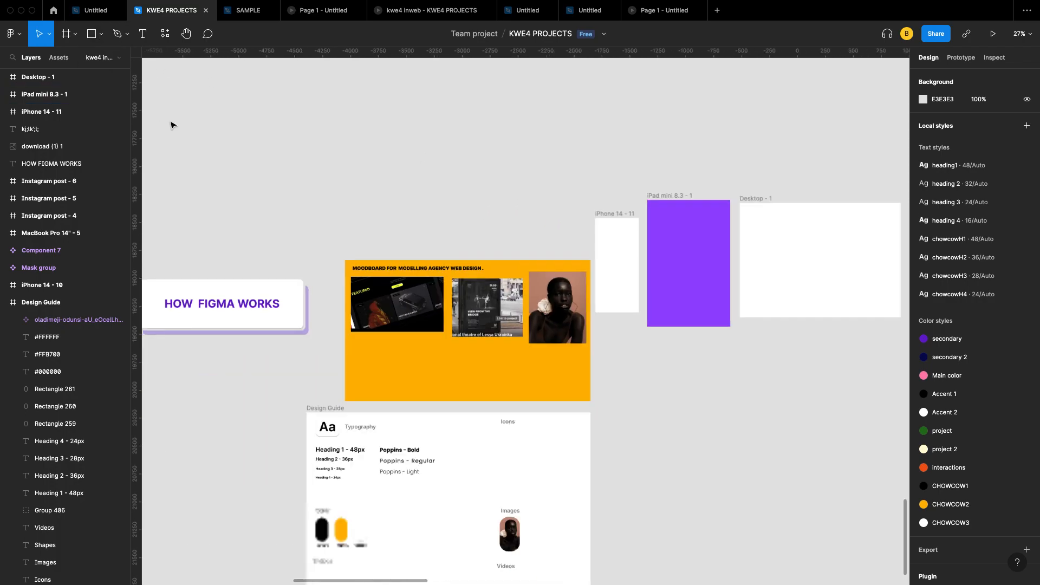
{"action": "left_click", "coordinate": [102, 37]}
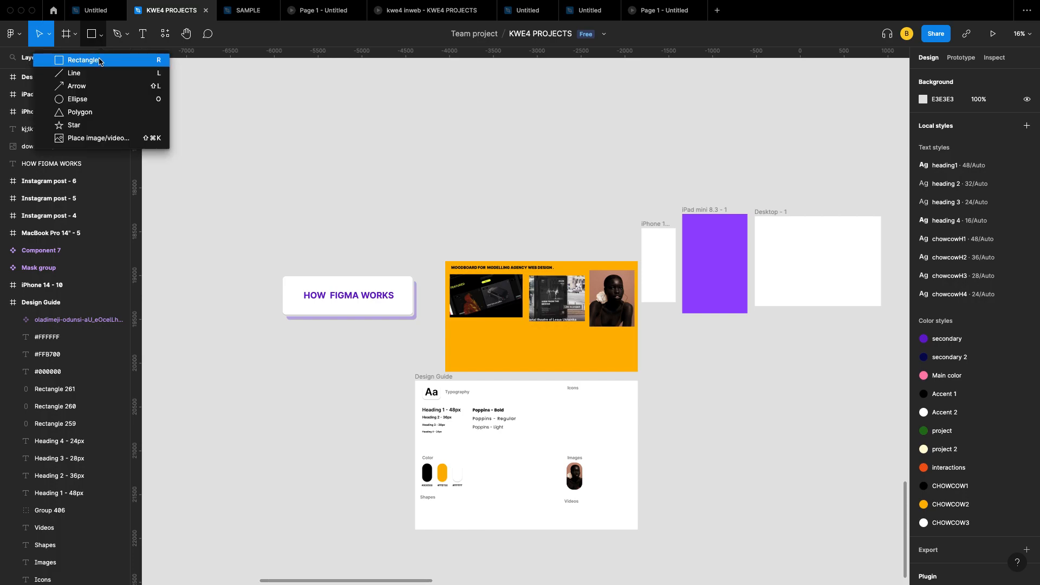
{"action": "left_click", "coordinate": [94, 61]}
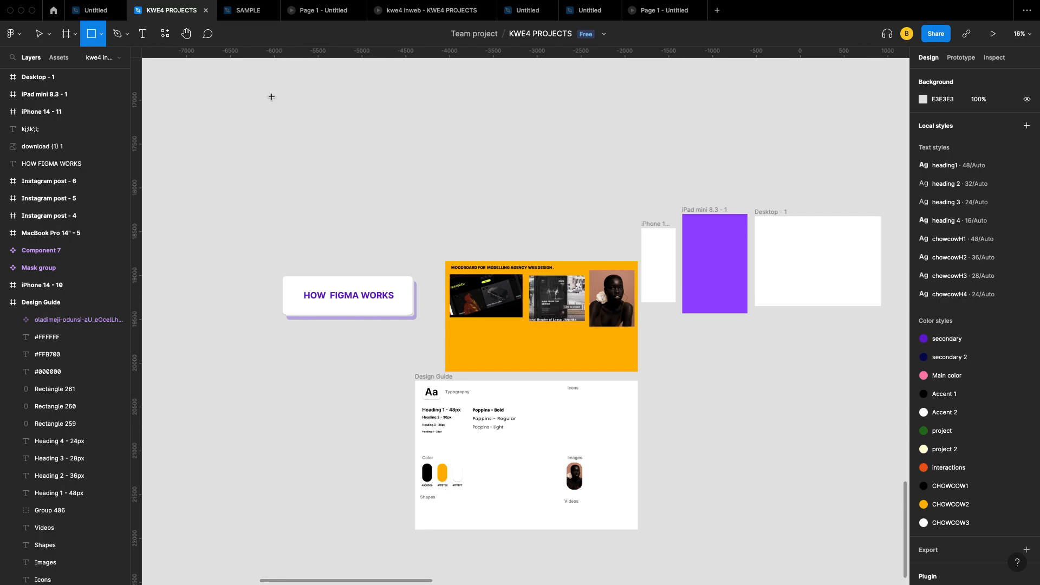
{"action": "left_click_drag", "start_coordinate": [271, 96], "coordinate": [385, 170]}
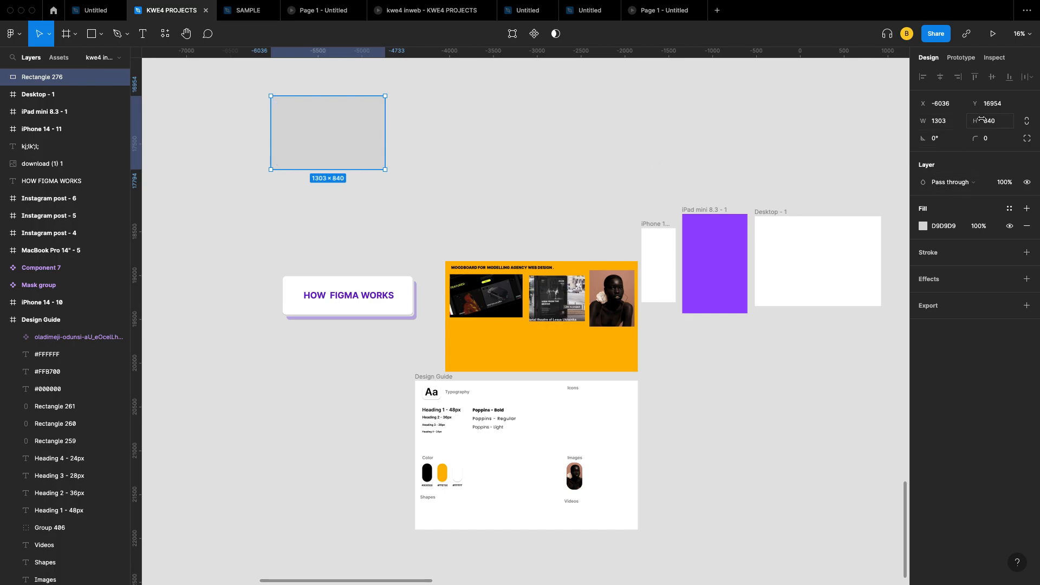
{"action": "left_click", "coordinate": [952, 123]}
{"action": "left_click", "coordinate": [952, 121]}
{"action": "key", "text": "Return"}
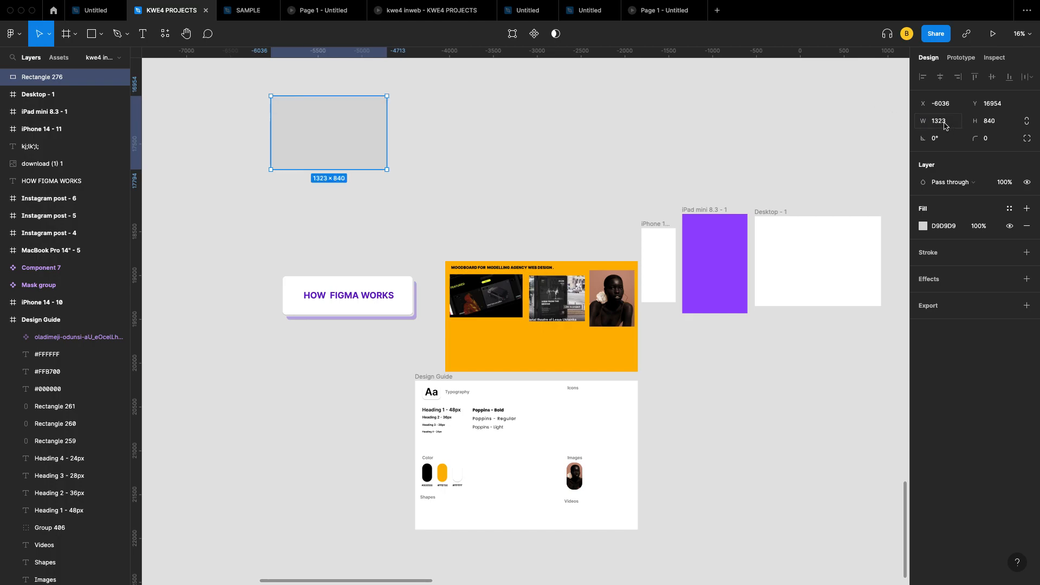
Step: Fill Rectangle 276 with dark red B71212
{"action": "left_click", "coordinate": [922, 227]}
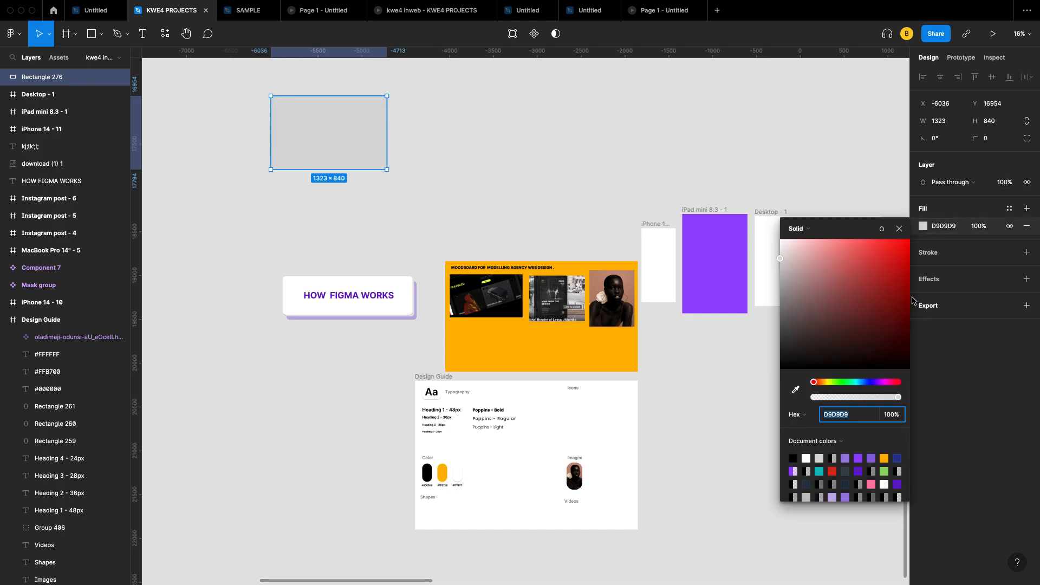
{"action": "left_click", "coordinate": [927, 304]}
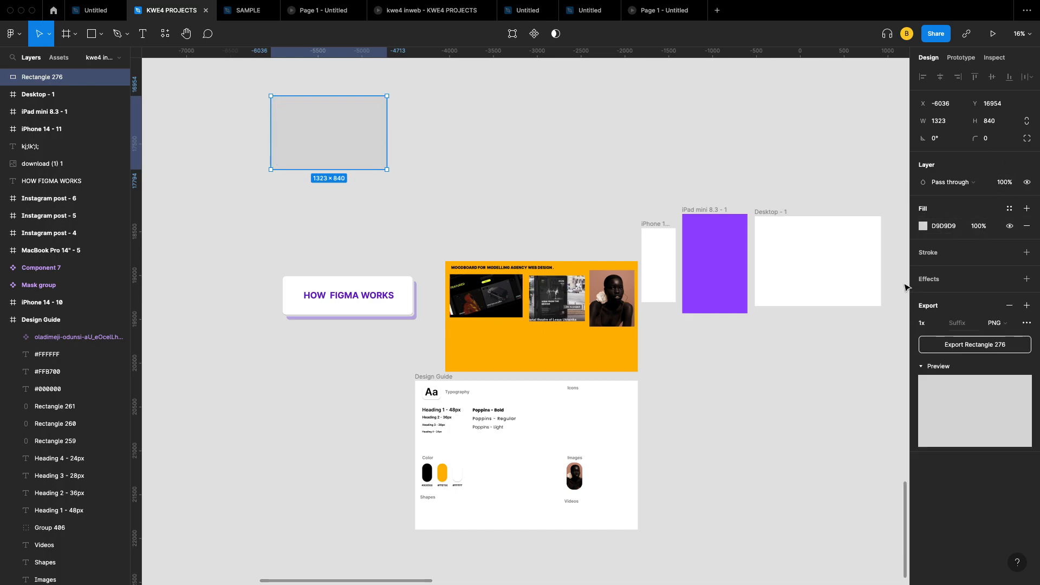
{"action": "left_click", "coordinate": [924, 228]}
{"action": "left_click", "coordinate": [902, 248]}
{"action": "left_click", "coordinate": [901, 222]}
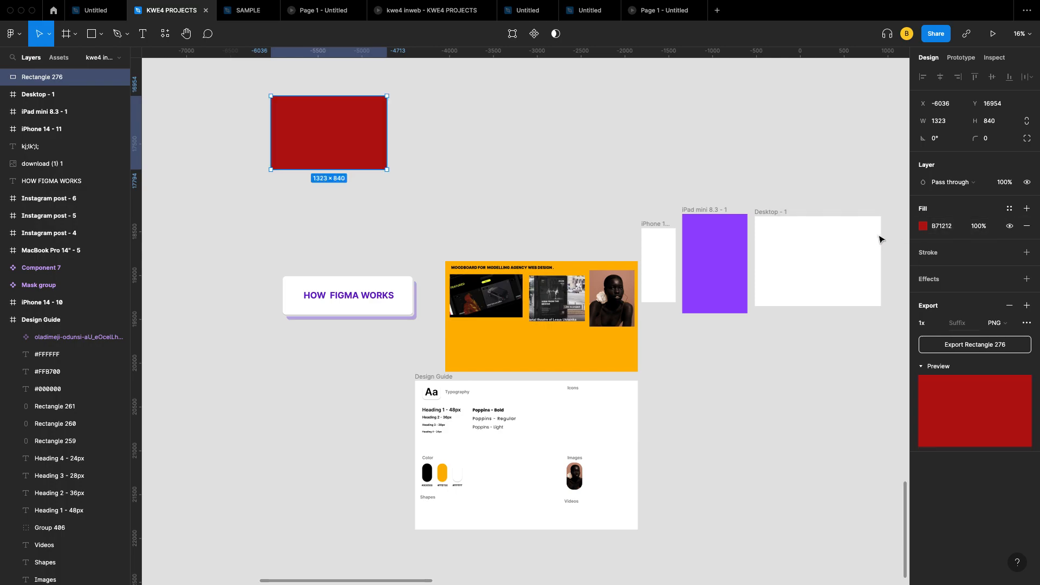
Step: Try halving the rectangle's height to 420, undo back to 840, and reselect it
{"action": "left_click", "coordinate": [998, 127]}
{"action": "left_click", "coordinate": [1000, 126]}
{"action": "key", "text": "Return"}
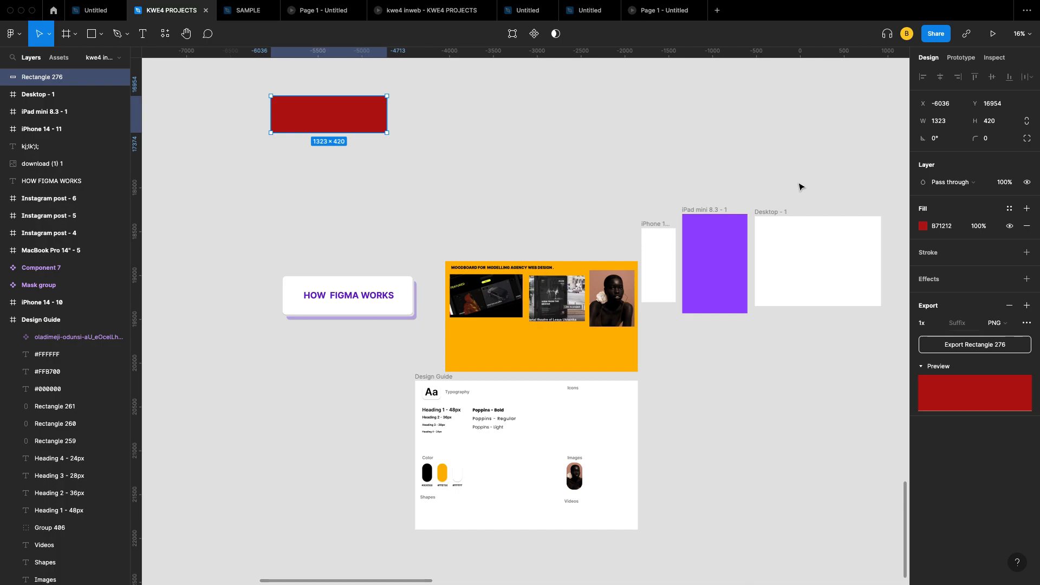
{"action": "key", "text": "super+z"}
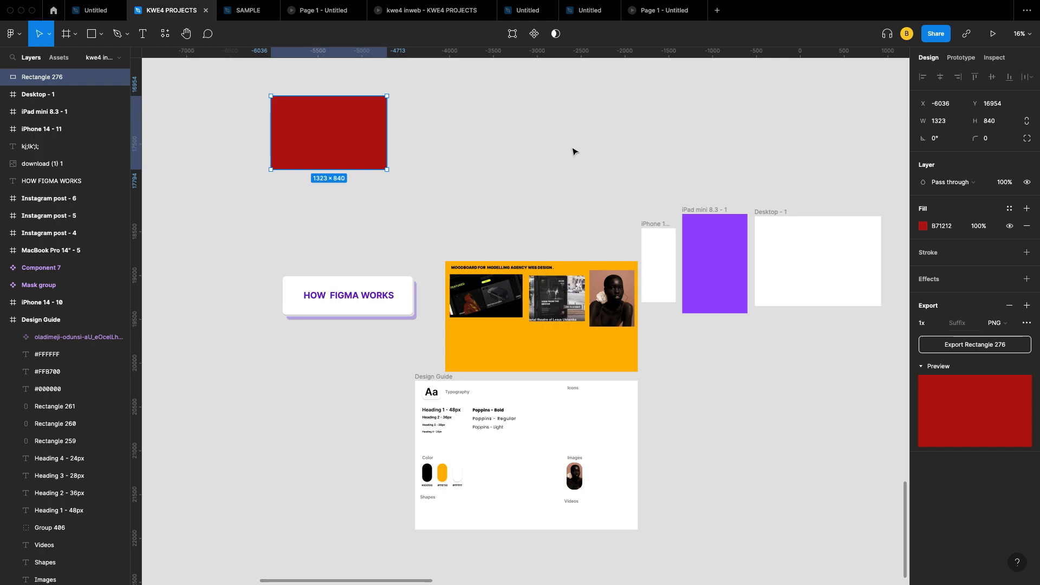
{"action": "left_click", "coordinate": [555, 138]}
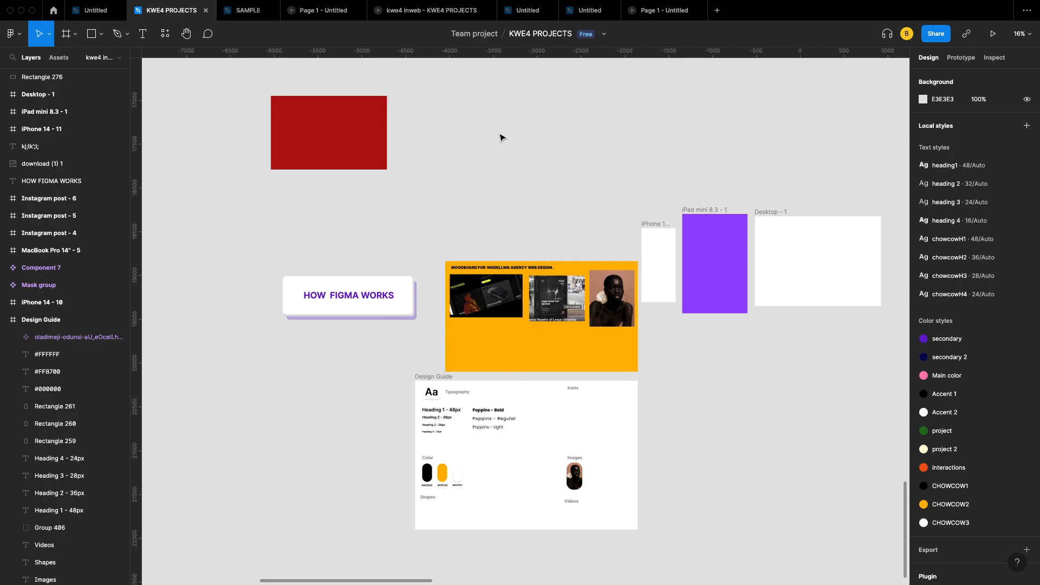
{"action": "left_click", "coordinate": [302, 135]}
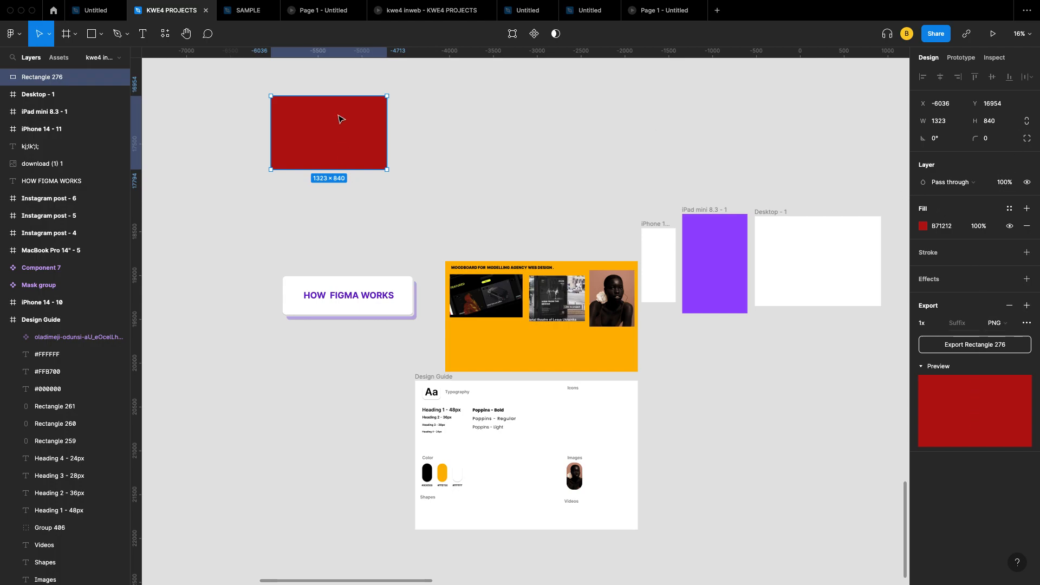
{"action": "scroll", "coordinate": [351, 109], "scroll_direction": "right", "scroll_amount": 2}
{"action": "scroll", "coordinate": [351, 109], "scroll_direction": "up", "scroll_amount": 1}
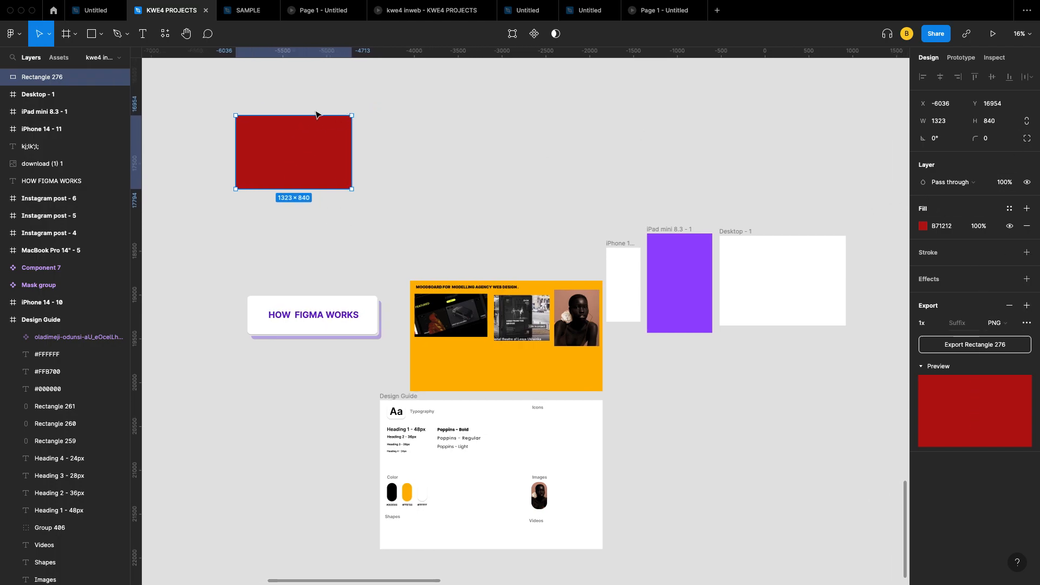
Step: Draw Line 76, a black 000000 line, from the Line tool to the right of the red rectangle
{"action": "left_click", "coordinate": [102, 35]}
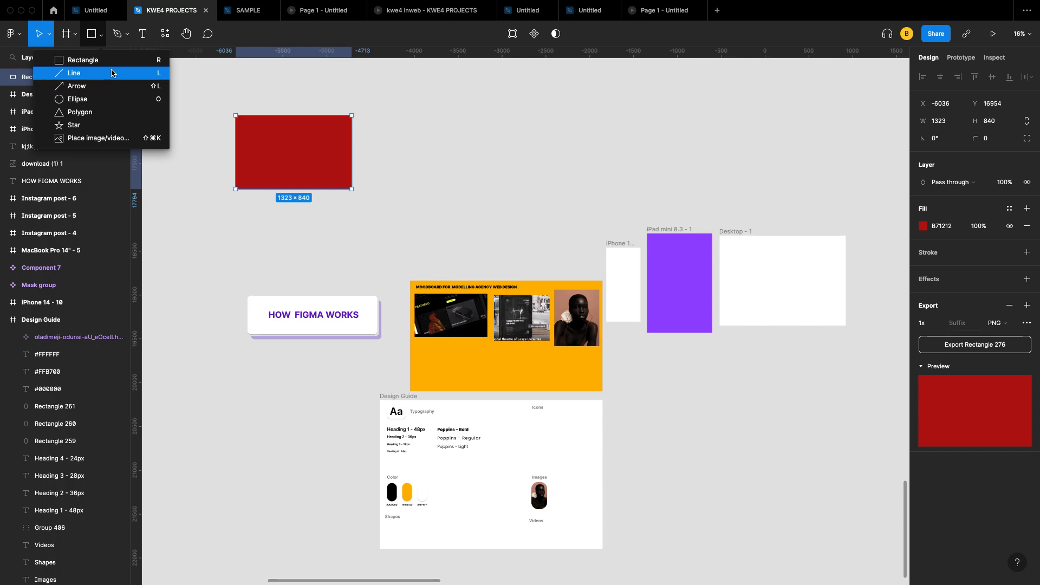
{"action": "left_click", "coordinate": [111, 73]}
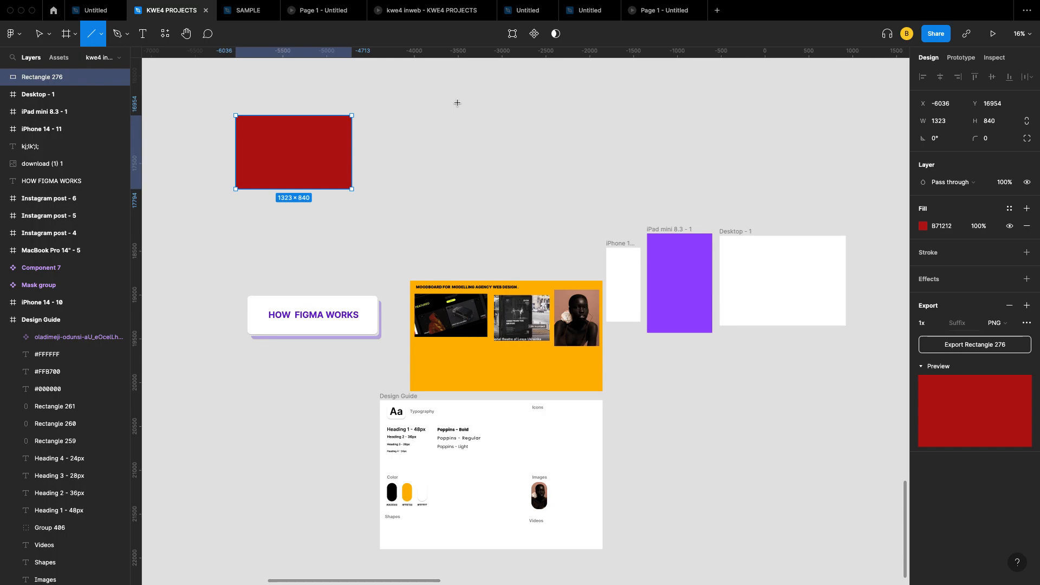
{"action": "left_click_drag", "start_coordinate": [457, 102], "coordinate": [672, 111]}
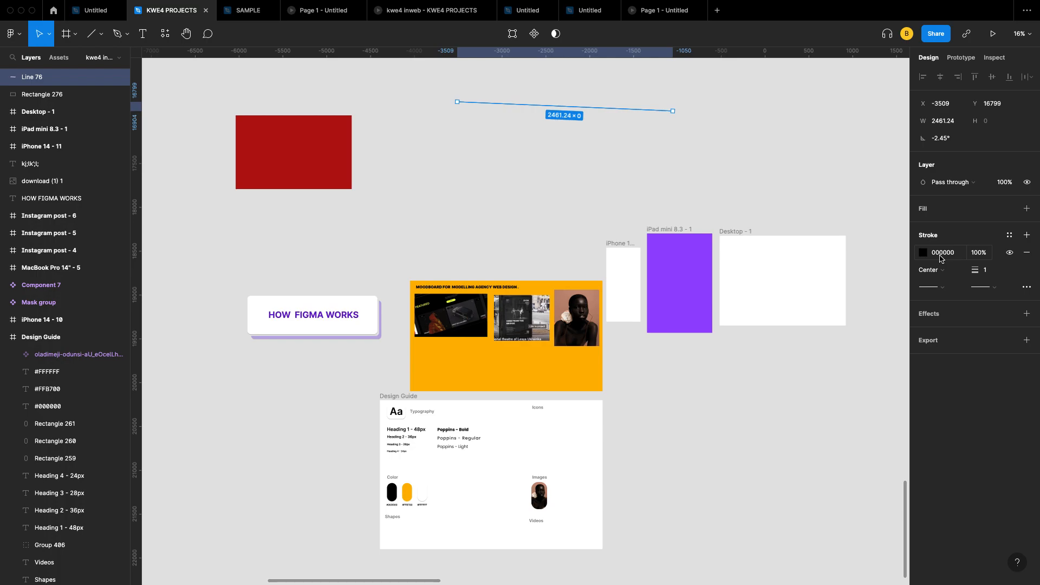
Step: Increase the line's stroke weight to 43
{"action": "left_click", "coordinate": [988, 273]}
{"action": "key", "text": "Up"}
{"action": "key", "text": "Up"}
{"action": "key", "text": "Up"}
{"action": "key", "text": "Up"}
{"action": "key", "text": "Up"}
{"action": "key", "text": "Up"}
{"action": "key", "text": "Up"}
{"action": "key", "text": "Up"}
{"action": "key", "text": "Up"}
{"action": "key", "text": "Up"}
{"action": "key", "text": "Up"}
{"action": "key", "text": "Up"}
{"action": "key", "text": "Up"}
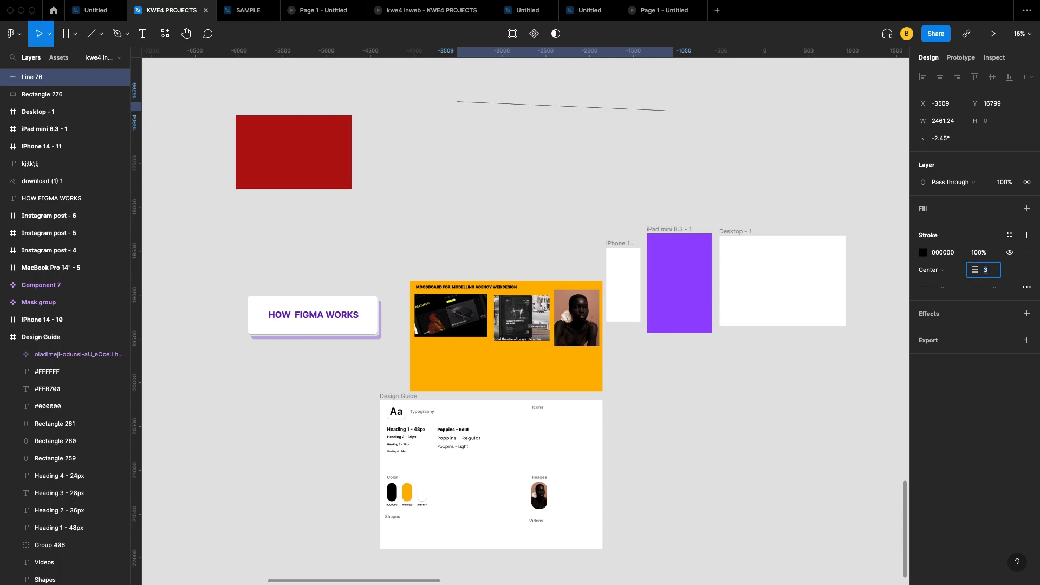
{"action": "key", "text": "Up"}
{"action": "key", "text": "Up"}
{"action": "key", "text": "Up"}
{"action": "key", "text": "Up"}
{"action": "key", "text": "Up"}
{"action": "key", "text": "Up"}
{"action": "key", "text": "Up"}
{"action": "key", "text": "Up"}
{"action": "key", "text": "Up"}
{"action": "key", "text": "Up"}
{"action": "key", "text": "Up"}
{"action": "key", "text": "Up"}
{"action": "key", "text": "Up"}
{"action": "key", "text": "Up"}
{"action": "key", "text": "Up"}
{"action": "key", "text": "Up"}
{"action": "key", "text": "Up"}
{"action": "key", "text": "Up"}
{"action": "key", "text": "Up"}
{"action": "key", "text": "Up"}
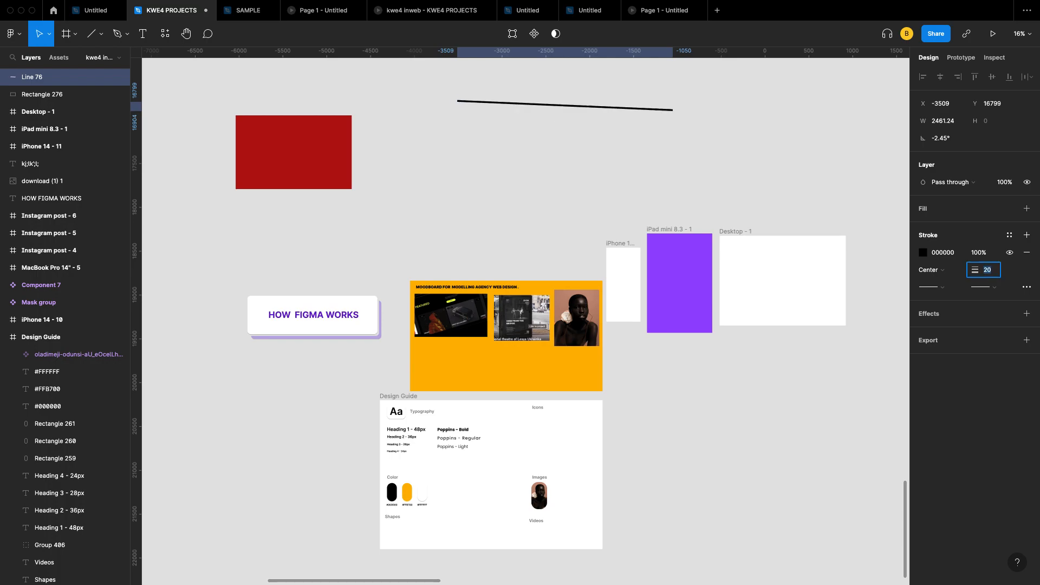
{"action": "key", "text": "Up"}
{"action": "key", "text": "Up"}
{"action": "key", "text": "Up"}
{"action": "key", "text": "Up"}
{"action": "key", "text": "Up"}
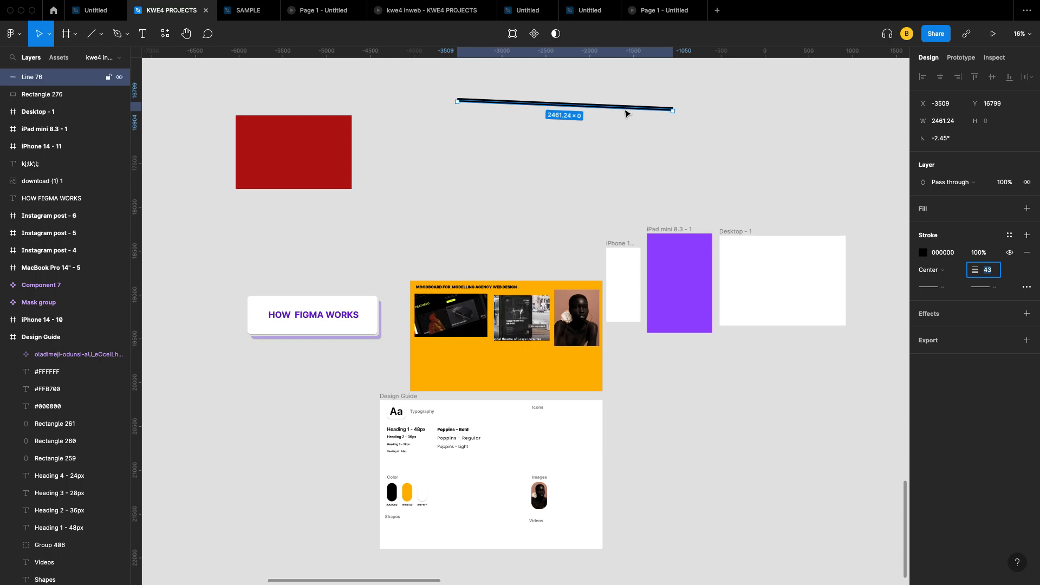
Step: Give the line a Line arrow start point and a Circle arrow end point
{"action": "left_click", "coordinate": [943, 287]}
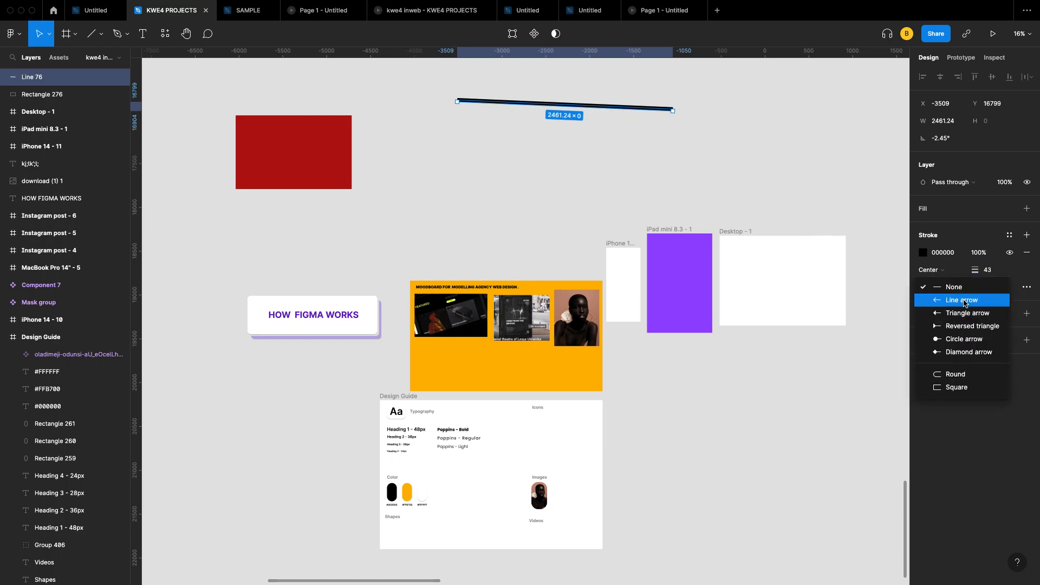
{"action": "left_click", "coordinate": [964, 302]}
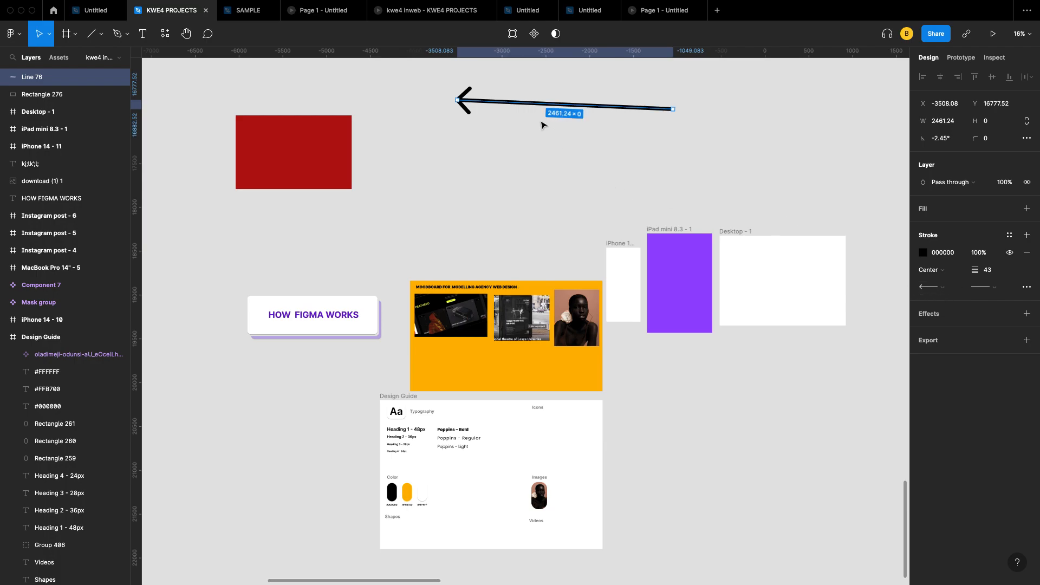
{"action": "left_click", "coordinate": [990, 287]}
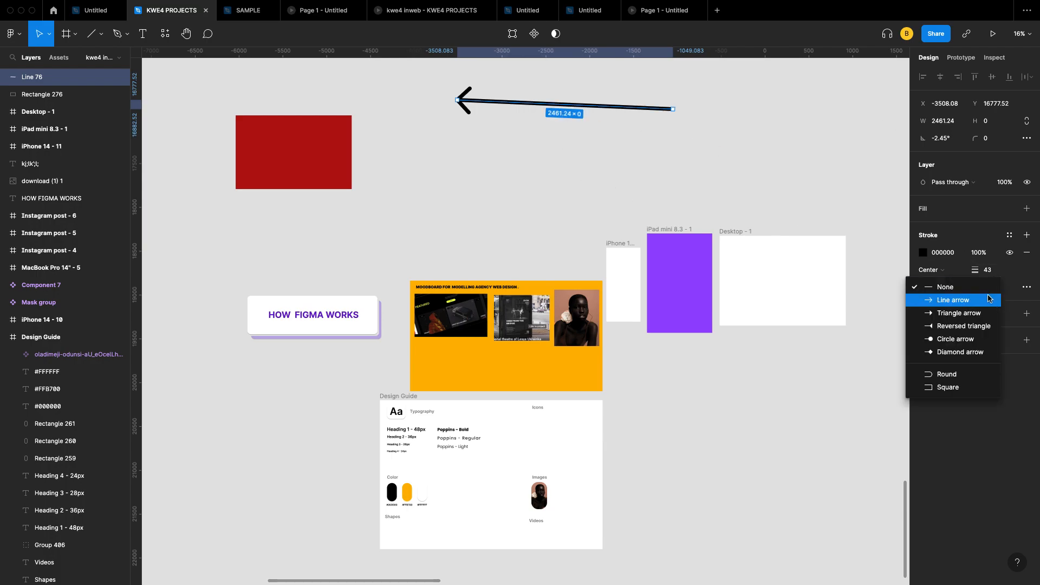
{"action": "left_click", "coordinate": [975, 340]}
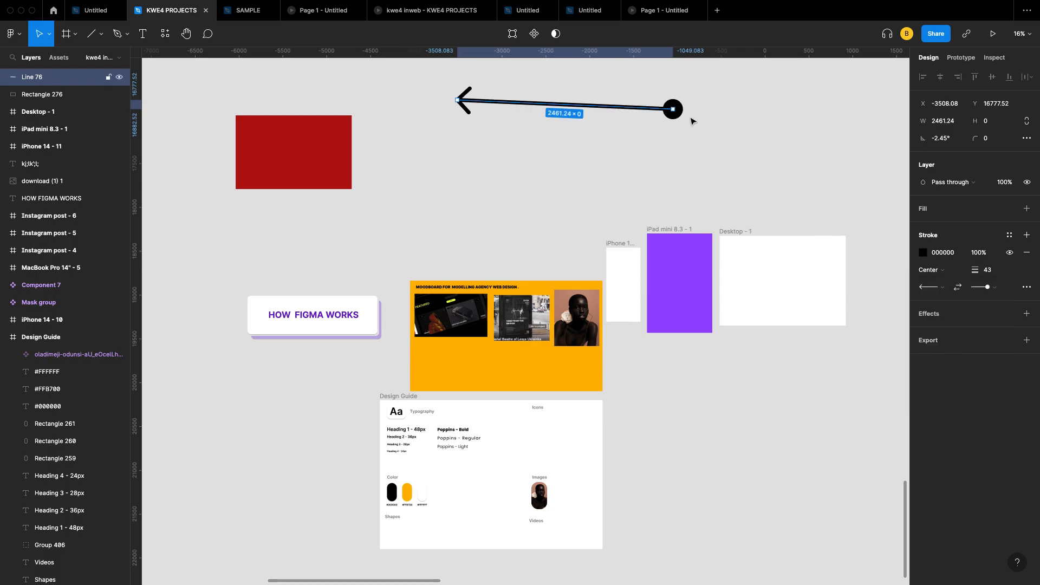
Step: Switch the line's stroke style to Dash with 86 dash length and the third dash cap
{"action": "left_click", "coordinate": [1027, 288]}
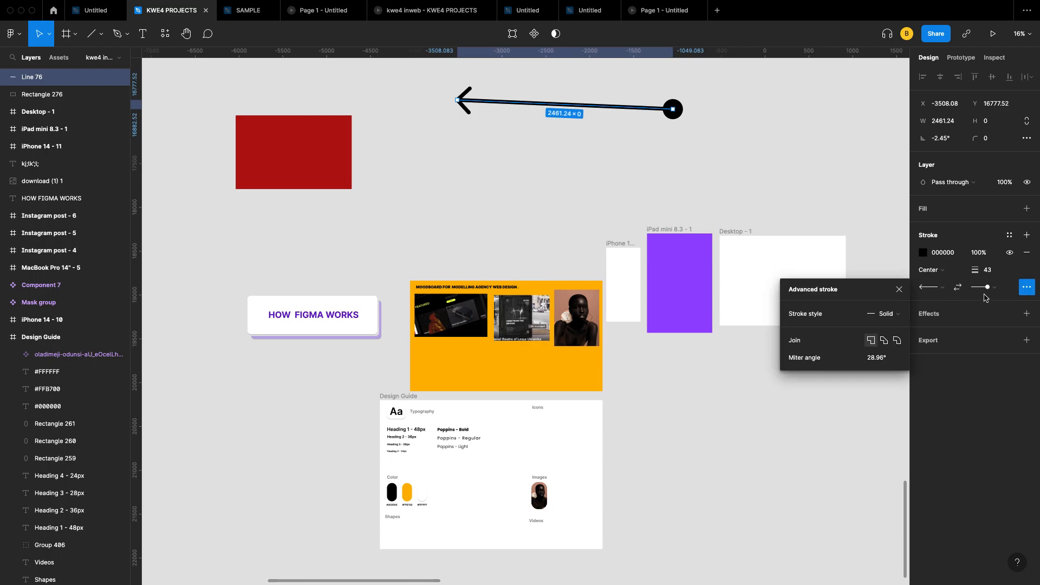
{"action": "left_click", "coordinate": [894, 314]}
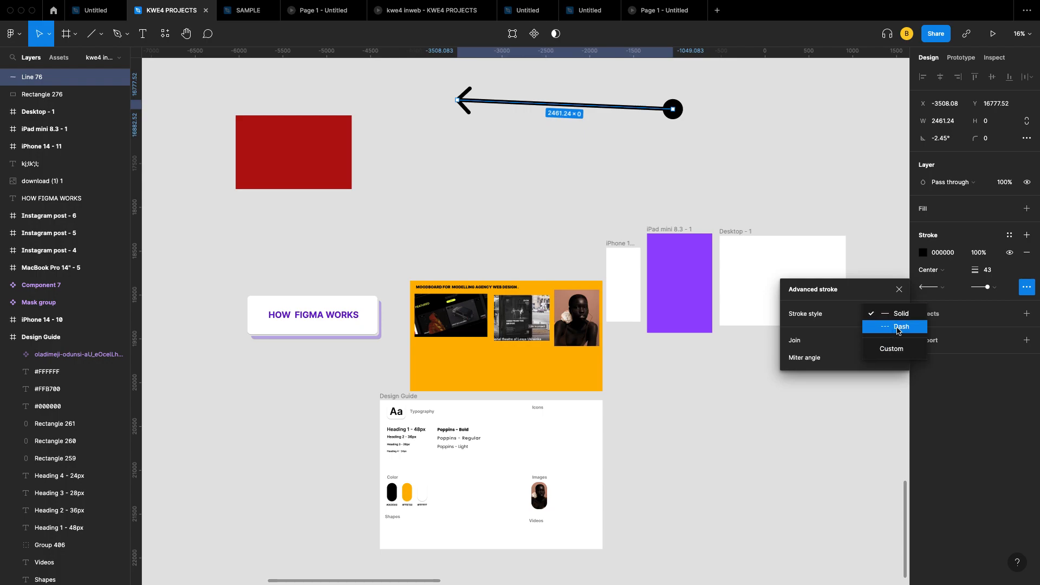
{"action": "left_click", "coordinate": [897, 327]}
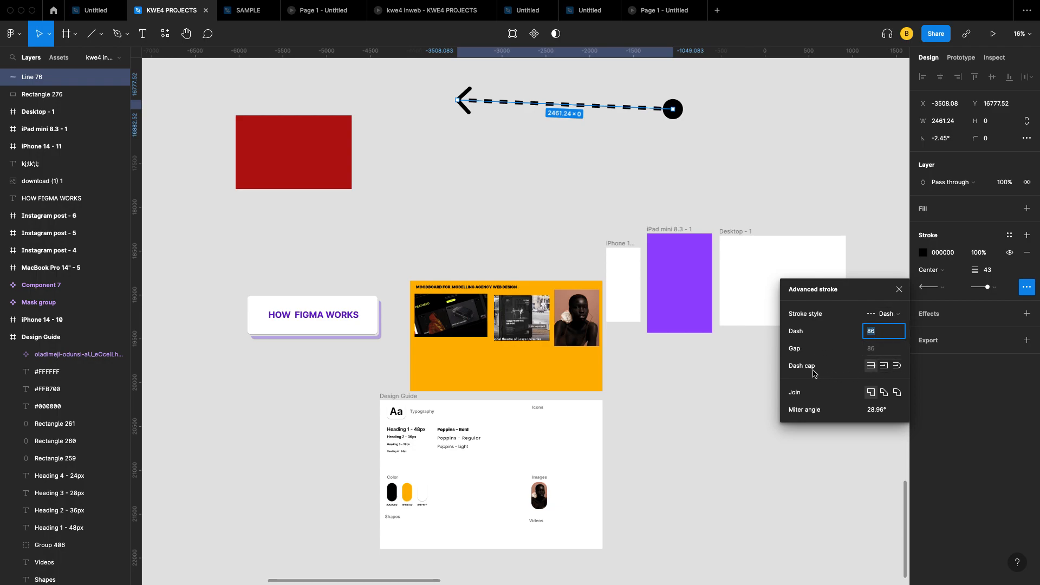
{"action": "left_click", "coordinate": [897, 366]}
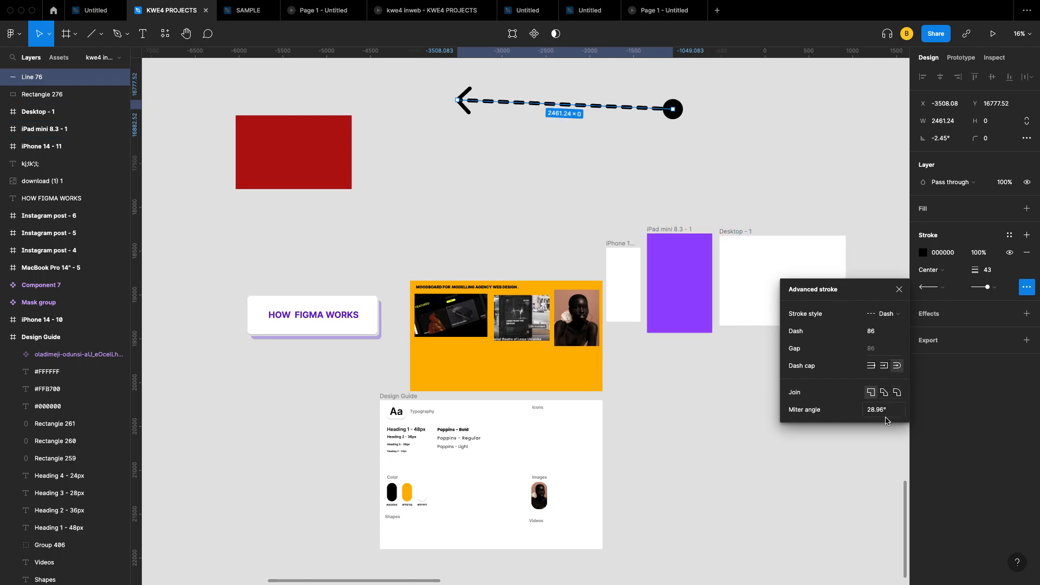
{"action": "left_click", "coordinate": [900, 287]}
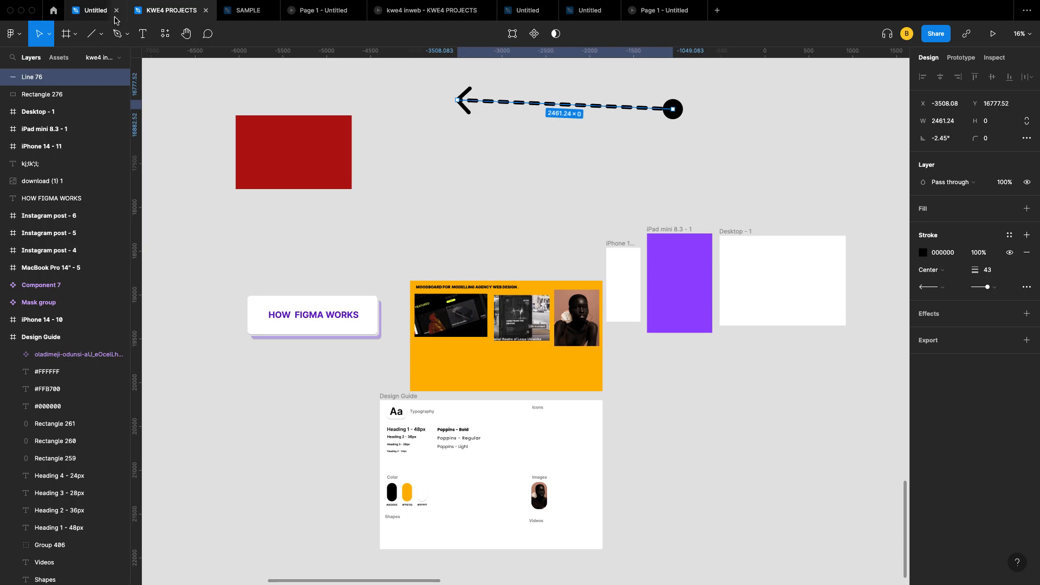
Step: Draw an arrow below the dashed line with the Arrow tool and set its width to 3090
{"action": "left_click", "coordinate": [102, 34]}
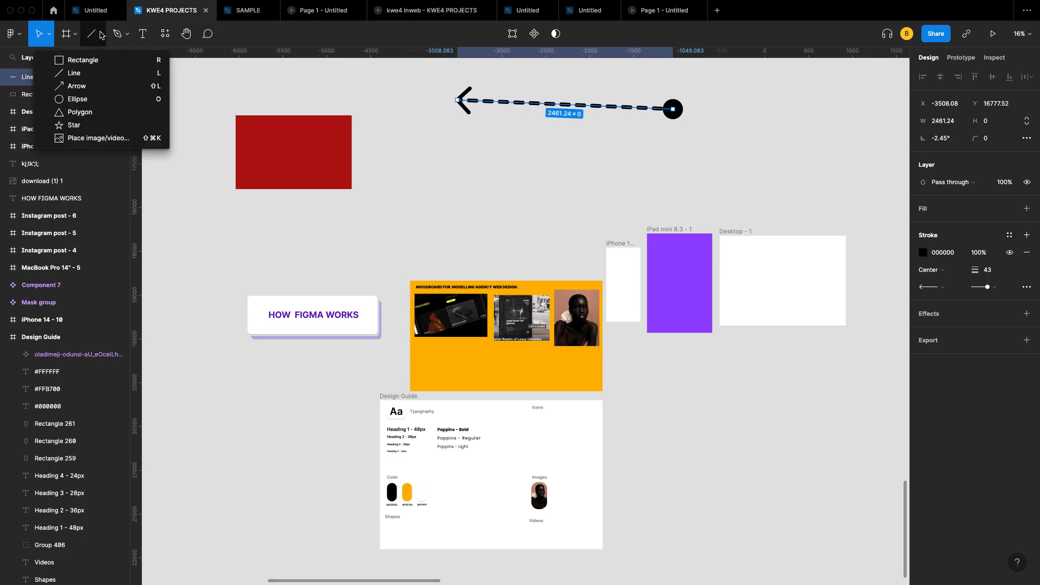
{"action": "left_click", "coordinate": [96, 88]}
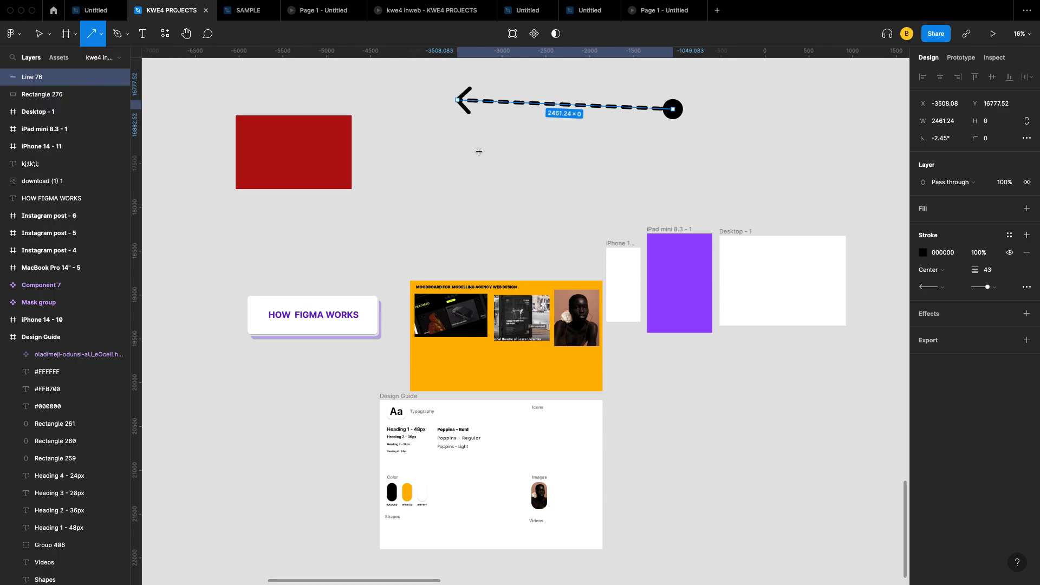
{"action": "mouse_move", "coordinate": [479, 152]}
{"action": "left_mouse_down"}
{"action": "mouse_move", "coordinate": [675, 166]}
{"action": "mouse_move", "coordinate": [750, 156]}
{"action": "left_mouse_up"}
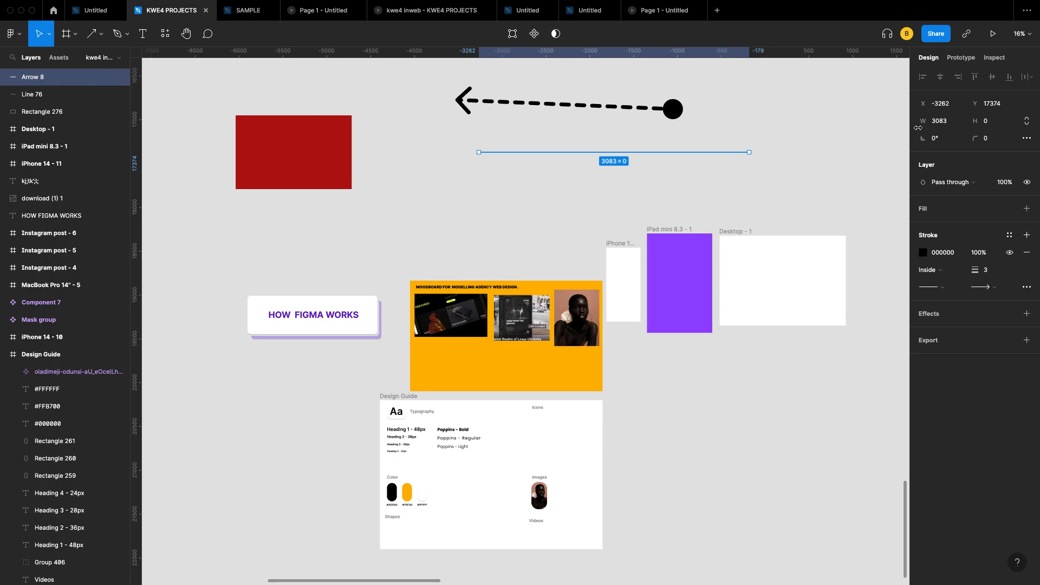
{"action": "left_click", "coordinate": [952, 123]}
{"action": "key", "text": "Up"}
{"action": "key", "text": "Up"}
{"action": "key", "text": "Up"}
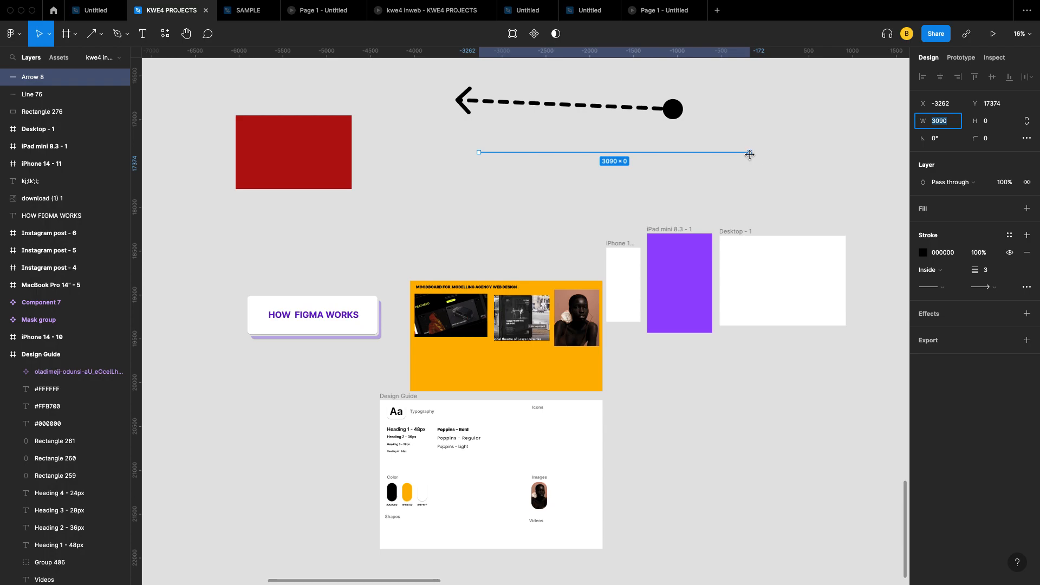
Step: Set the arrow's stroke weight to 34 and add a Line arrow start point
{"action": "left_click", "coordinate": [993, 273]}
{"action": "key", "text": "Up"}
{"action": "key", "text": "Up"}
{"action": "key", "text": "Up"}
{"action": "key", "text": "Up"}
{"action": "key", "text": "Up"}
{"action": "key", "text": "Up"}
{"action": "key", "text": "Up"}
{"action": "key", "text": "Up"}
{"action": "key", "text": "Up"}
{"action": "key", "text": "Up"}
{"action": "key", "text": "Up"}
{"action": "key", "text": "Up"}
{"action": "key", "text": "Up"}
{"action": "key", "text": "Up"}
{"action": "key", "text": "Up"}
{"action": "key", "text": "Up"}
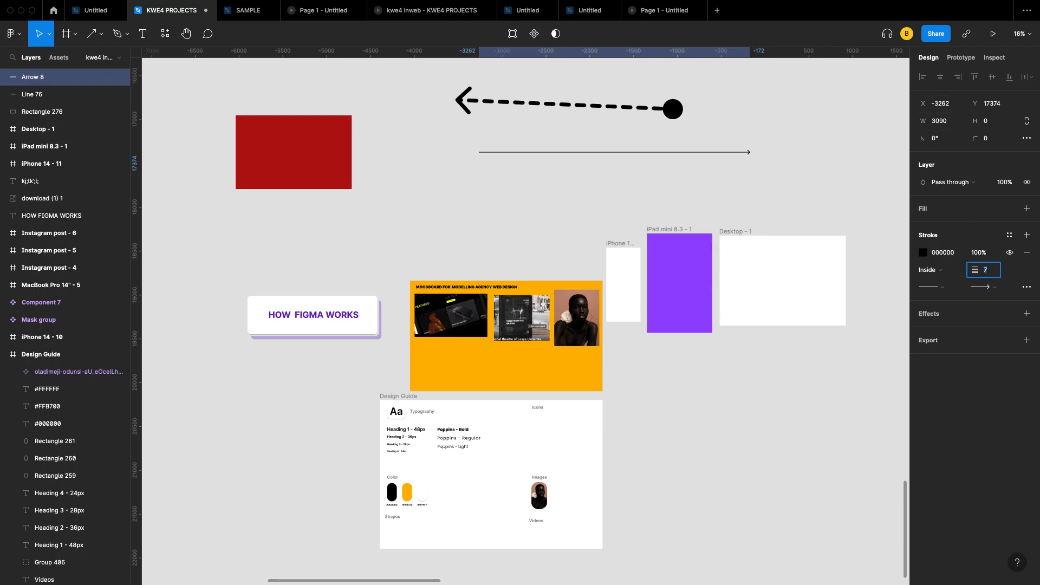
{"action": "key", "text": "Up"}
{"action": "key", "text": "Up"}
{"action": "key", "text": "Up"}
{"action": "key", "text": "Up"}
{"action": "key", "text": "Up"}
{"action": "key", "text": "Up"}
{"action": "key", "text": "Up"}
{"action": "key", "text": "Up"}
{"action": "key", "text": "Up"}
{"action": "key", "text": "Up"}
{"action": "key", "text": "Up"}
{"action": "key", "text": "Up"}
{"action": "key", "text": "Up"}
{"action": "key", "text": "Up"}
{"action": "key", "text": "Up"}
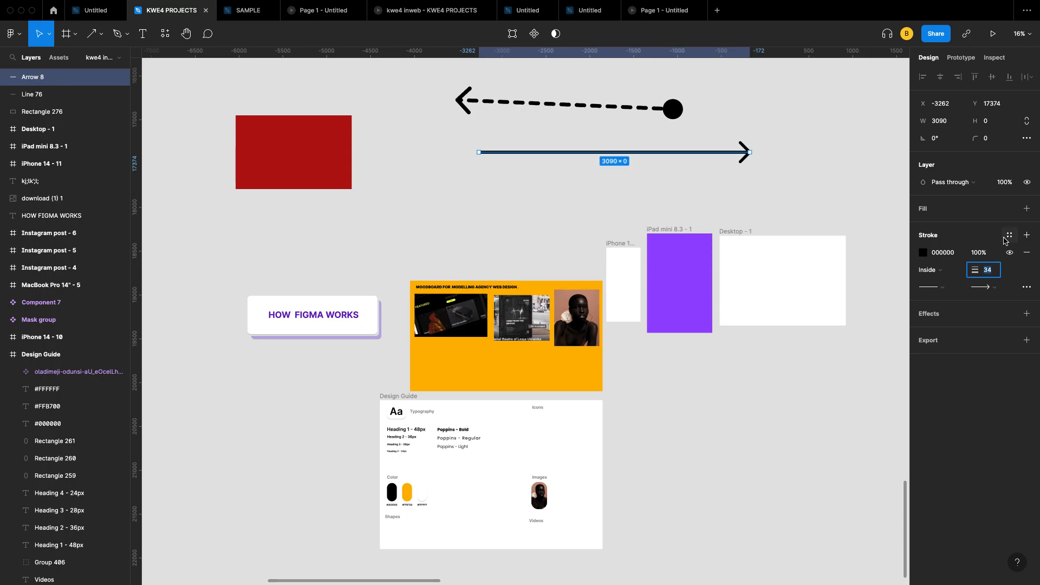
{"action": "left_click", "coordinate": [942, 289]}
{"action": "left_click", "coordinate": [949, 298]}
{"action": "left_click", "coordinate": [1010, 255]}
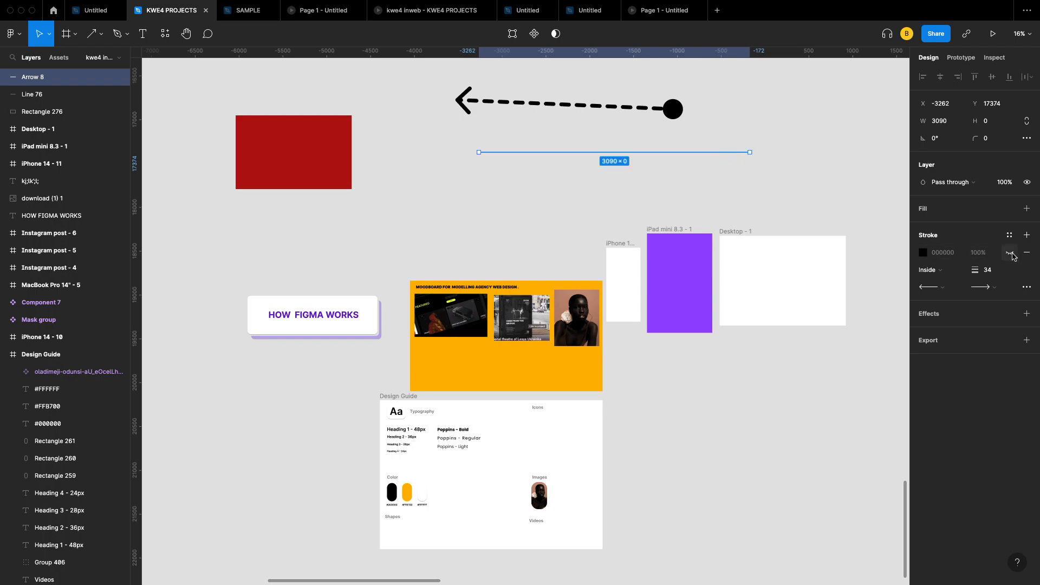
{"action": "left_click", "coordinate": [1010, 254]}
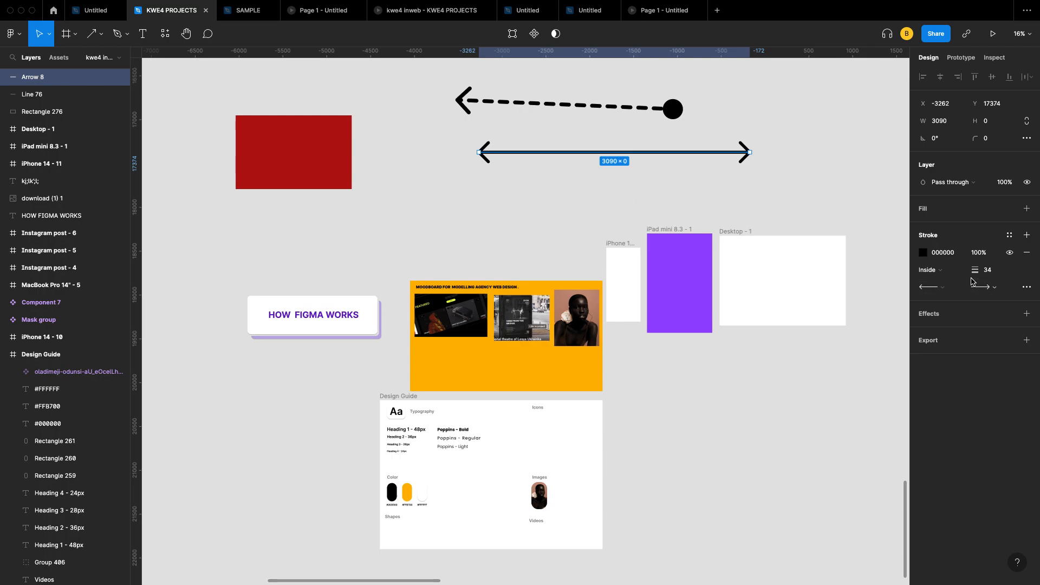
Step: Remove the stroke from the double-headed arrow
{"action": "left_click", "coordinate": [1010, 253]}
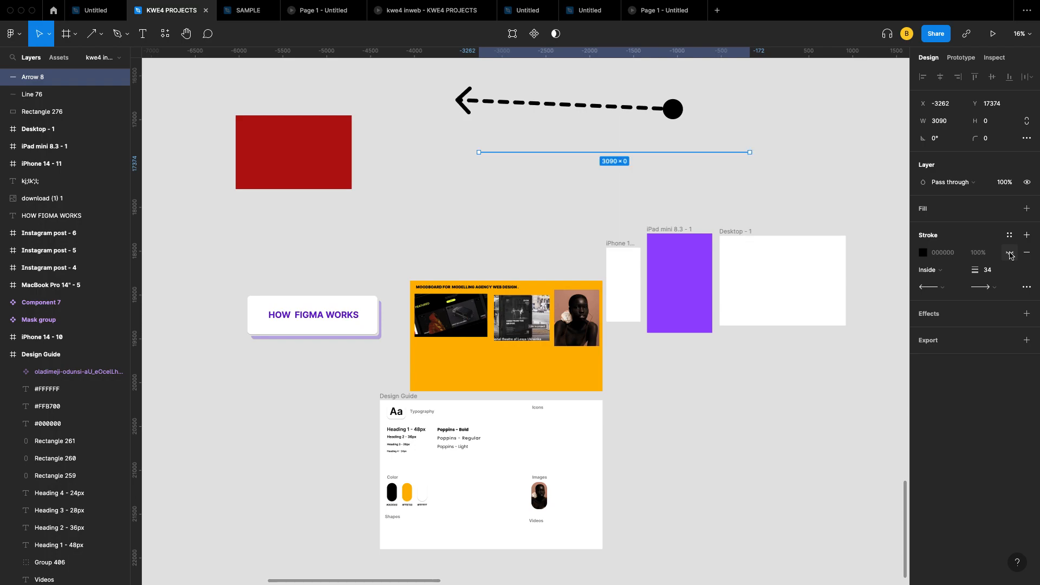
{"action": "left_click", "coordinate": [1010, 252]}
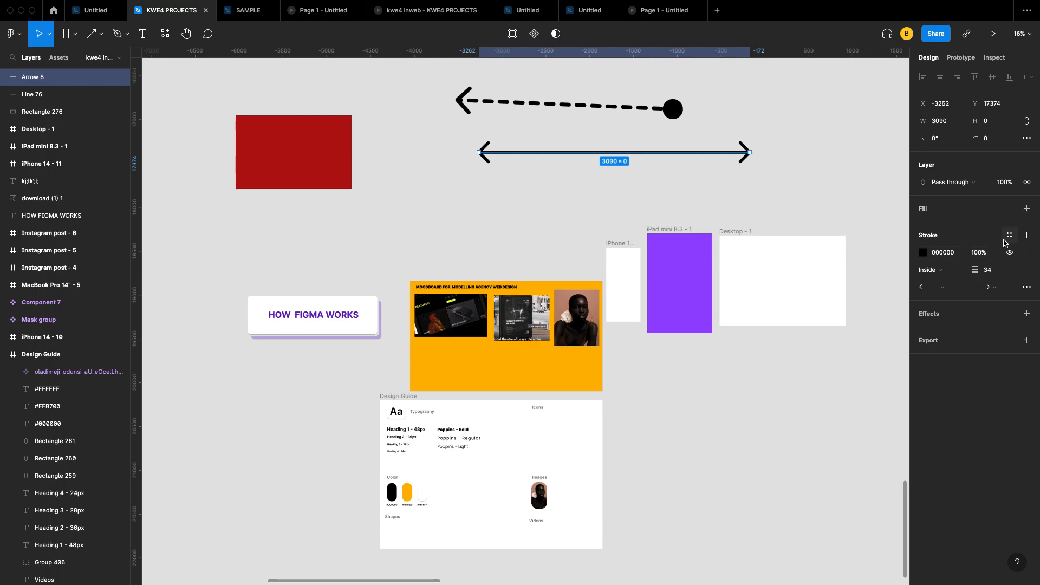
{"action": "left_click", "coordinate": [1028, 255]}
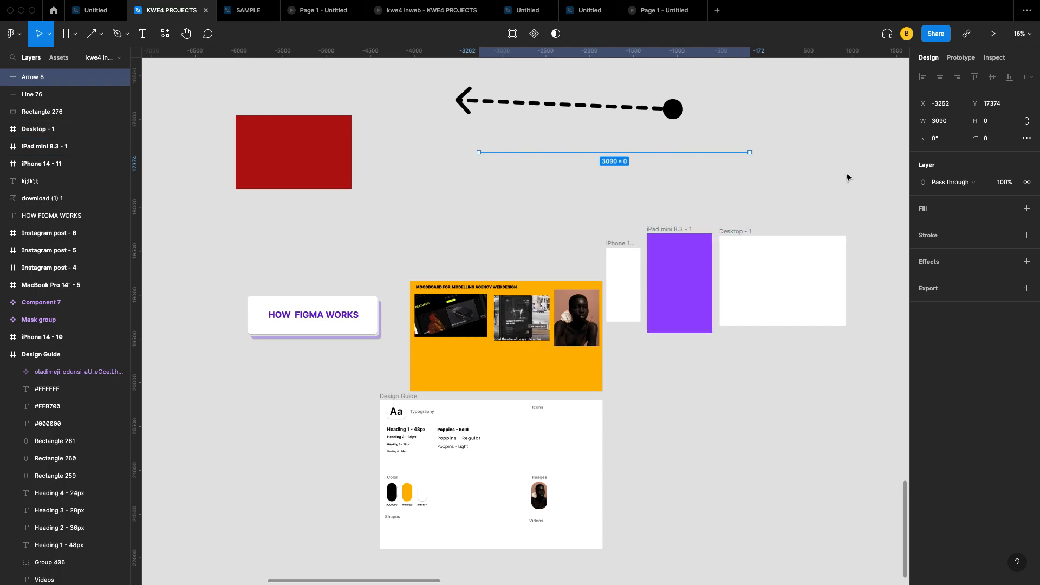
{"action": "left_click", "coordinate": [734, 157]}
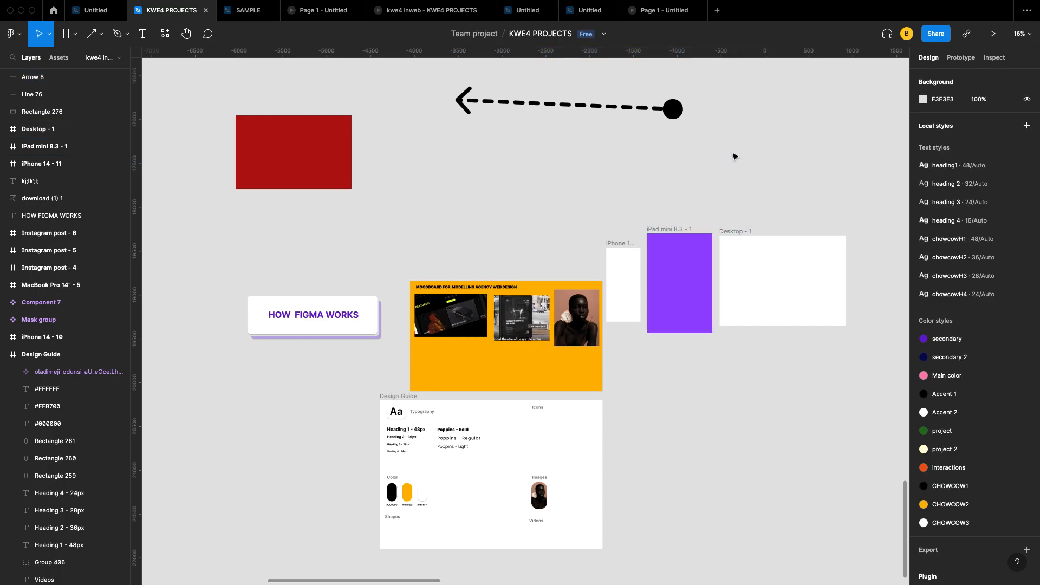
Step: Remove the stroke from the dashed arrow line (Line 76)
{"action": "left_click", "coordinate": [678, 111]}
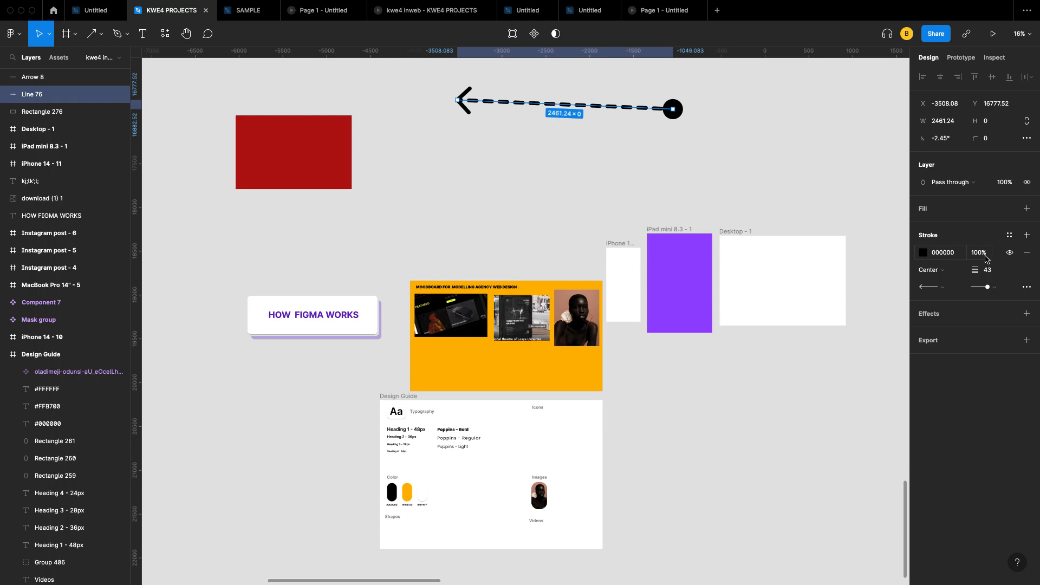
{"action": "left_click", "coordinate": [1031, 255]}
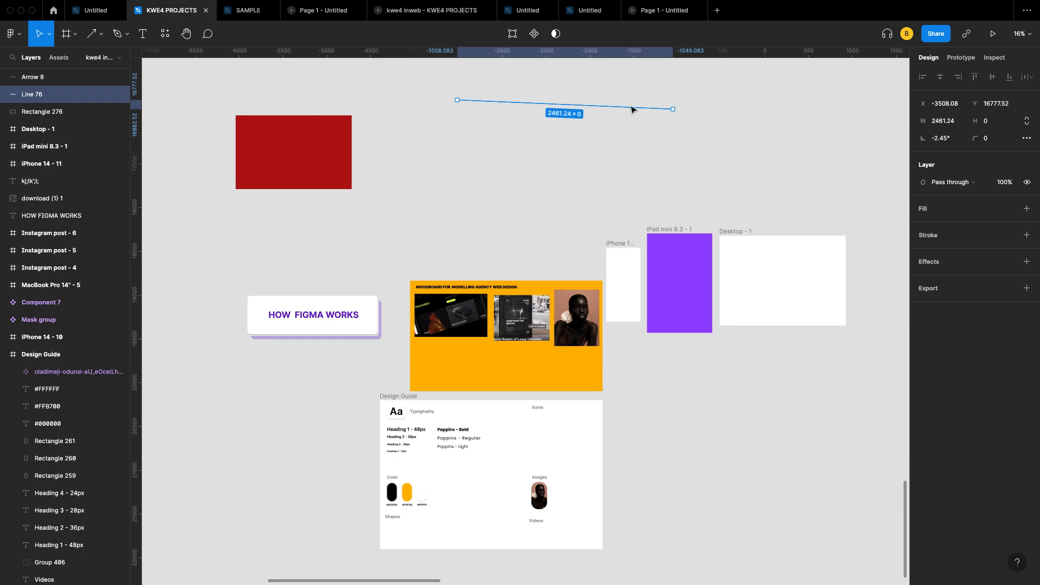
{"action": "key", "text": "Escape"}
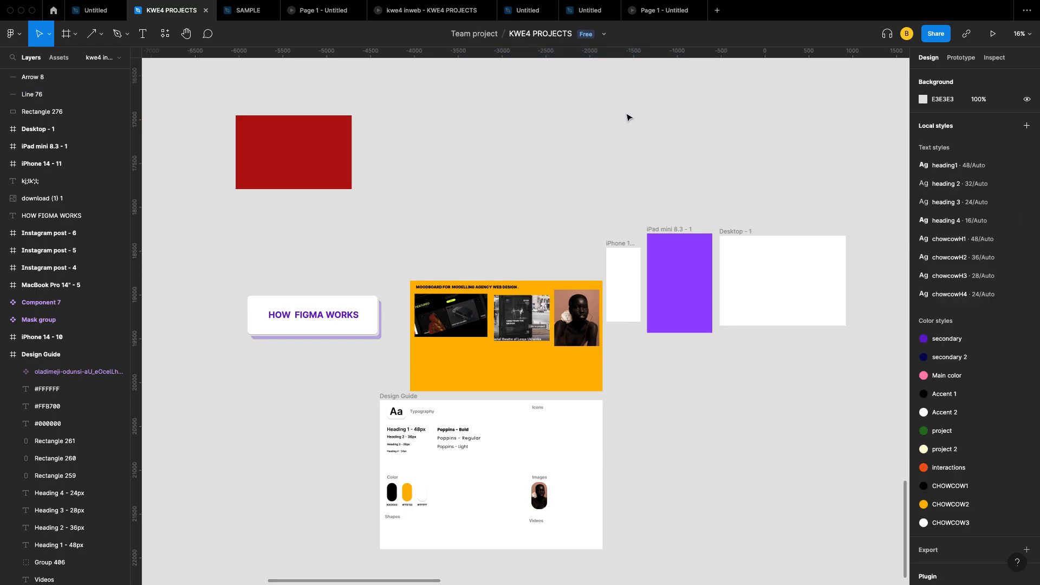
Step: Remove the red fill from Rectangle 276
{"action": "left_click", "coordinate": [310, 160]}
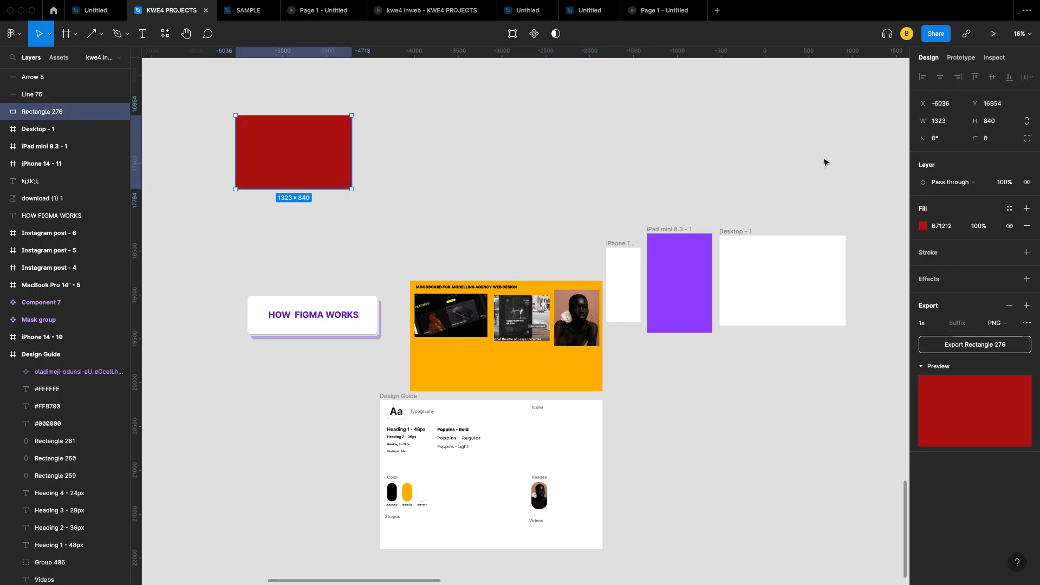
{"action": "left_click", "coordinate": [1027, 226]}
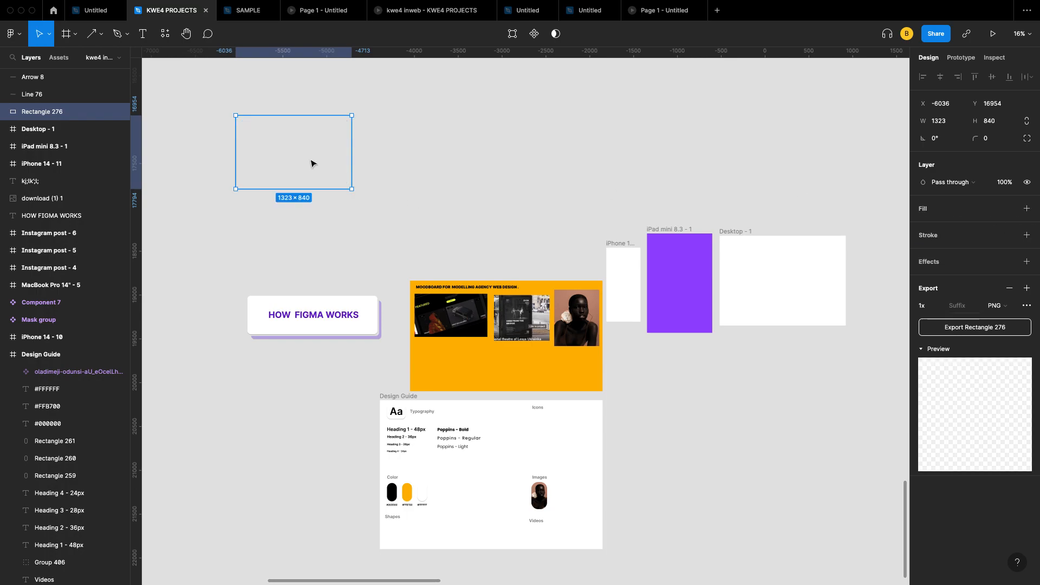
{"action": "left_click", "coordinate": [316, 164]}
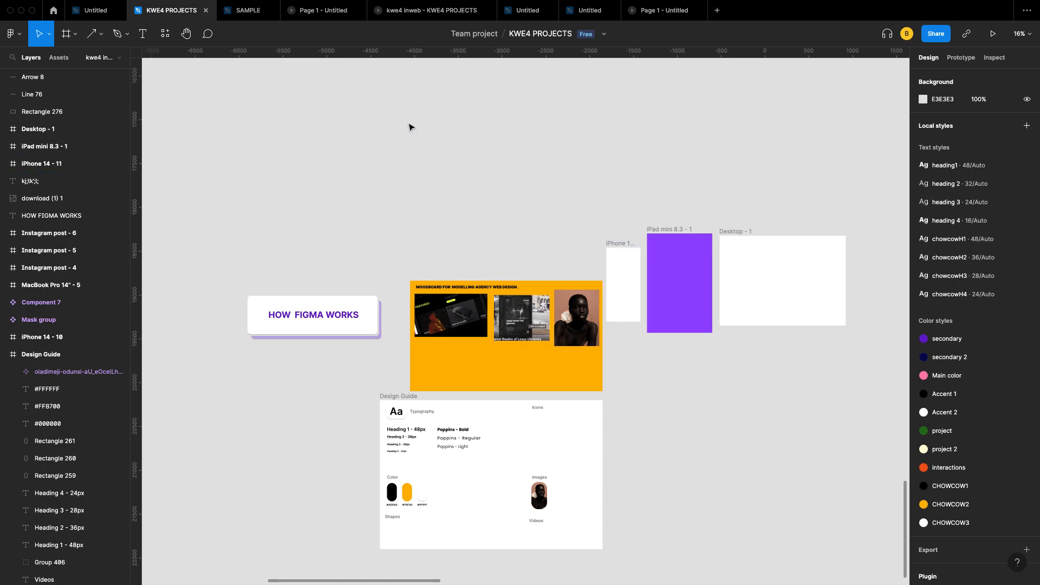
Step: Draw a tall 811×1307 triangle near the top of the canvas with the Polygon tool
{"action": "left_click", "coordinate": [100, 35]}
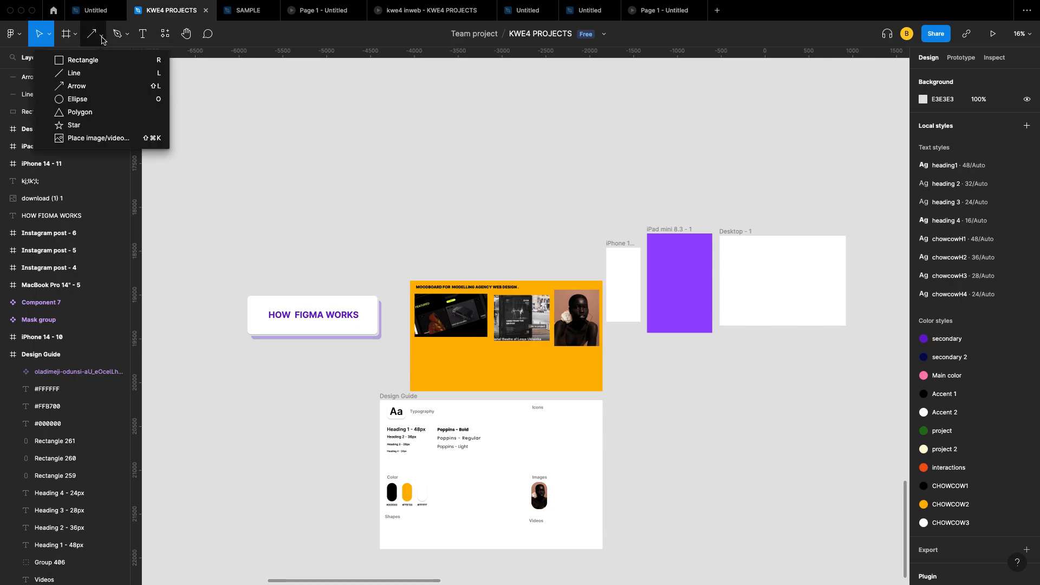
{"action": "left_click", "coordinate": [90, 111]}
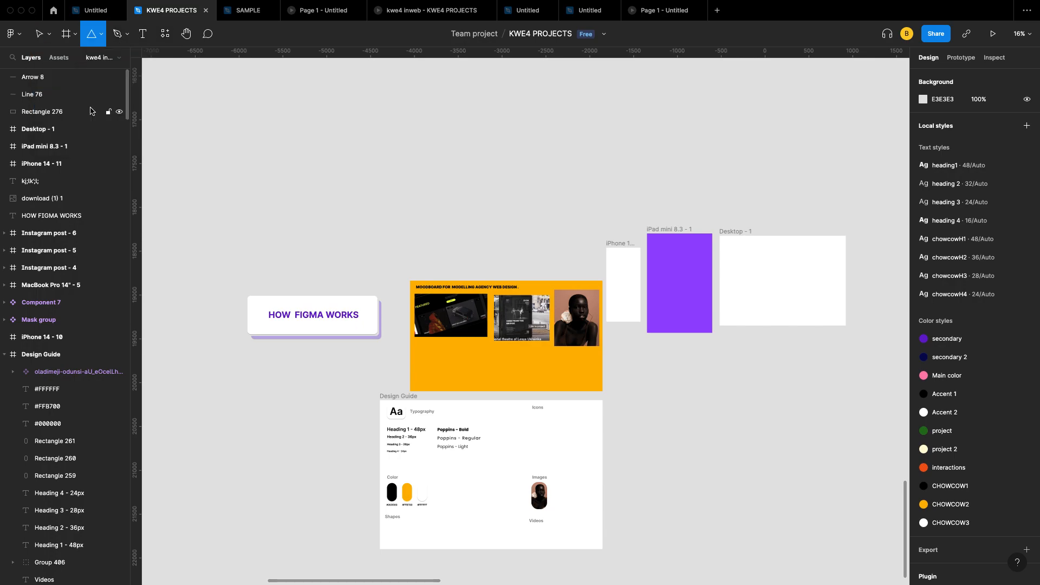
{"action": "left_click", "coordinate": [103, 36]}
{"action": "left_click", "coordinate": [80, 112]}
{"action": "mouse_move", "coordinate": [494, 100]}
{"action": "left_mouse_down"}
{"action": "mouse_move", "coordinate": [551, 211]}
{"action": "mouse_move", "coordinate": [565, 214]}
{"action": "left_mouse_up"}
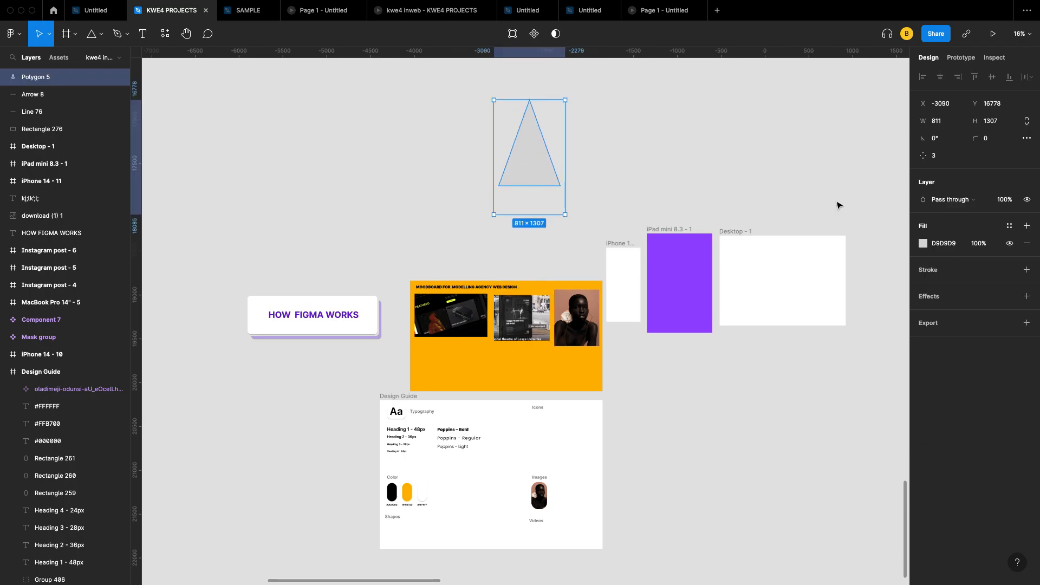
Step: Try a red D60202 fill on the triangle, then remove the fill entirely
{"action": "left_click", "coordinate": [924, 243]}
{"action": "left_click", "coordinate": [909, 278]}
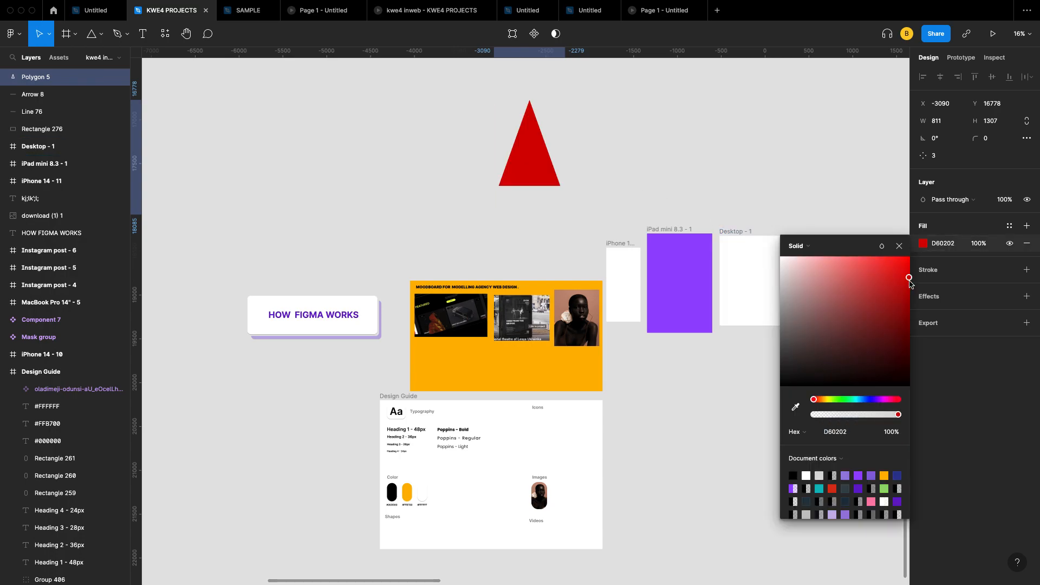
{"action": "left_click", "coordinate": [899, 246]}
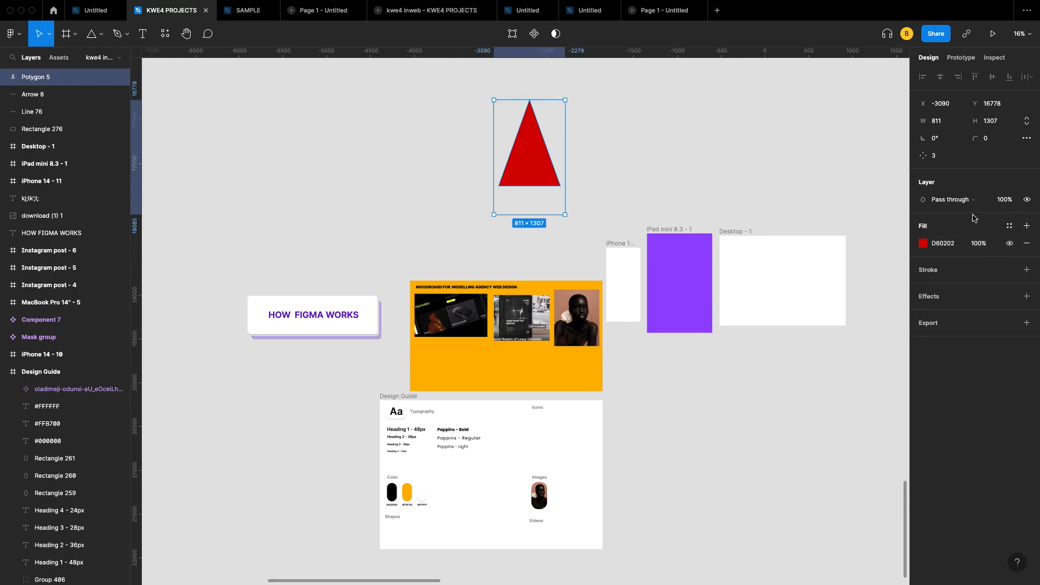
{"action": "left_click", "coordinate": [1028, 246]}
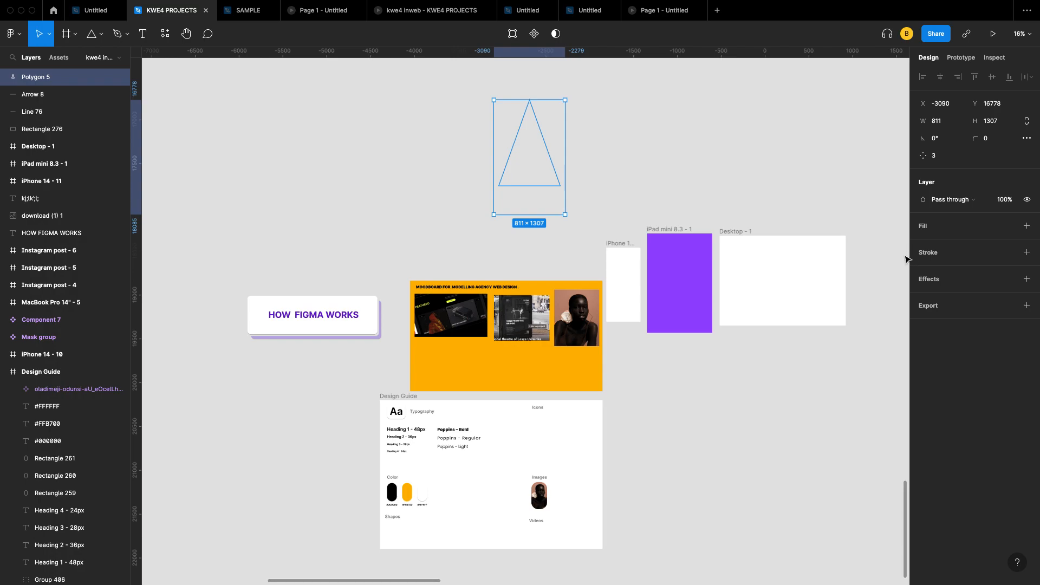
Step: Give the triangle a black stroke with weight 29
{"action": "left_click", "coordinate": [1026, 252]}
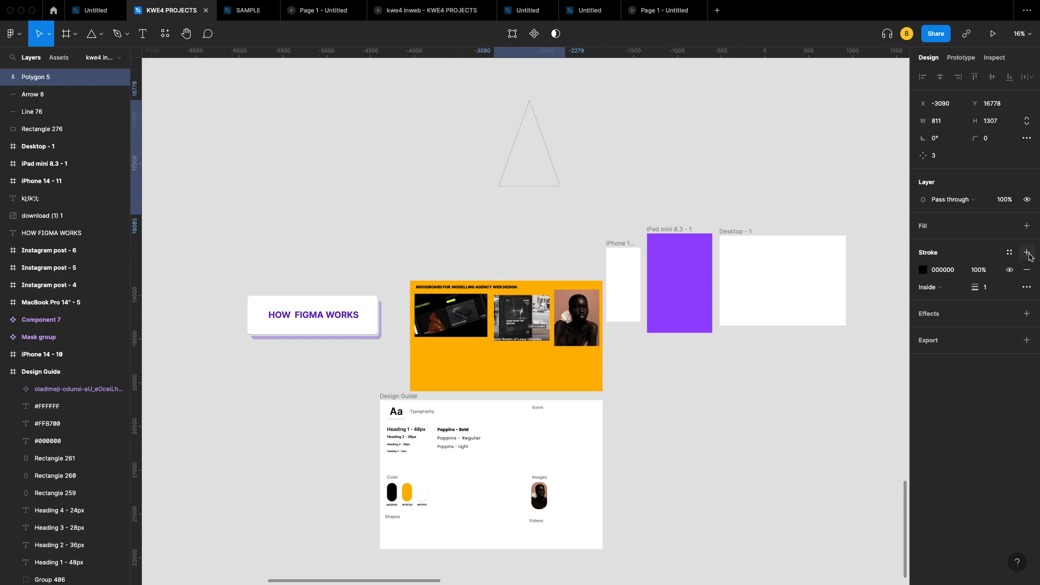
{"action": "left_click", "coordinate": [992, 293]}
{"action": "key", "text": "Up"}
{"action": "key", "text": "Up"}
{"action": "key", "text": "Up"}
{"action": "key", "text": "Up"}
{"action": "key", "text": "Up"}
{"action": "key", "text": "Up"}
{"action": "key", "text": "Up"}
{"action": "key", "text": "Up"}
{"action": "key", "text": "Up"}
{"action": "key", "text": "Up"}
{"action": "key", "text": "Up"}
{"action": "key", "text": "Up"}
{"action": "key", "text": "Up"}
{"action": "key", "text": "Up"}
{"action": "key", "text": "Up"}
{"action": "key", "text": "Up"}
{"action": "key", "text": "Up"}
{"action": "key", "text": "Up"}
{"action": "key", "text": "Up"}
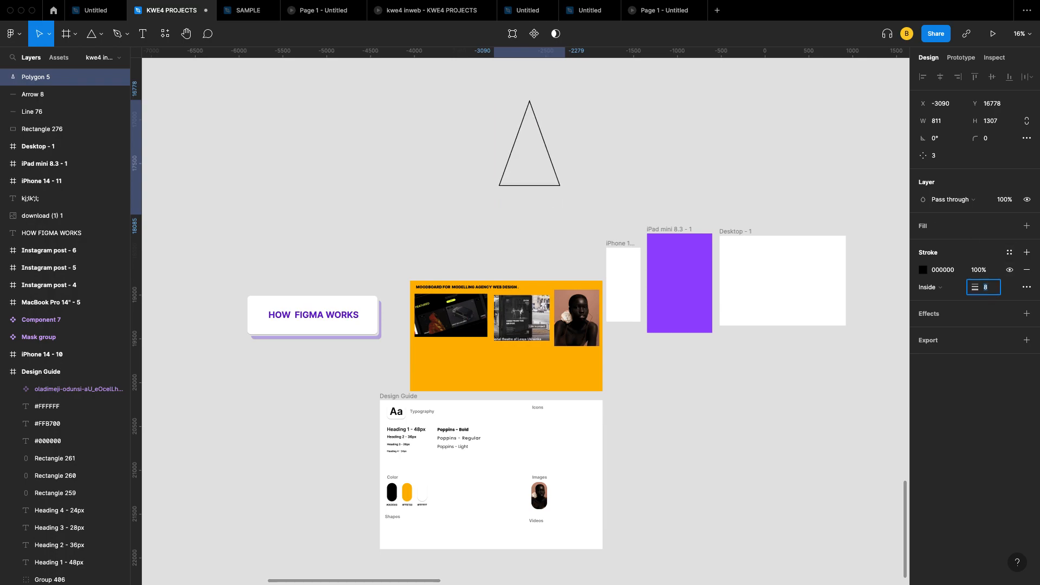
{"action": "key", "text": "Up"}
{"action": "key", "text": "Up"}
{"action": "key", "text": "Up"}
{"action": "key", "text": "Up"}
{"action": "key", "text": "Up"}
{"action": "key", "text": "Up"}
{"action": "key", "text": "Up"}
{"action": "key", "text": "Up"}
{"action": "key", "text": "Up"}
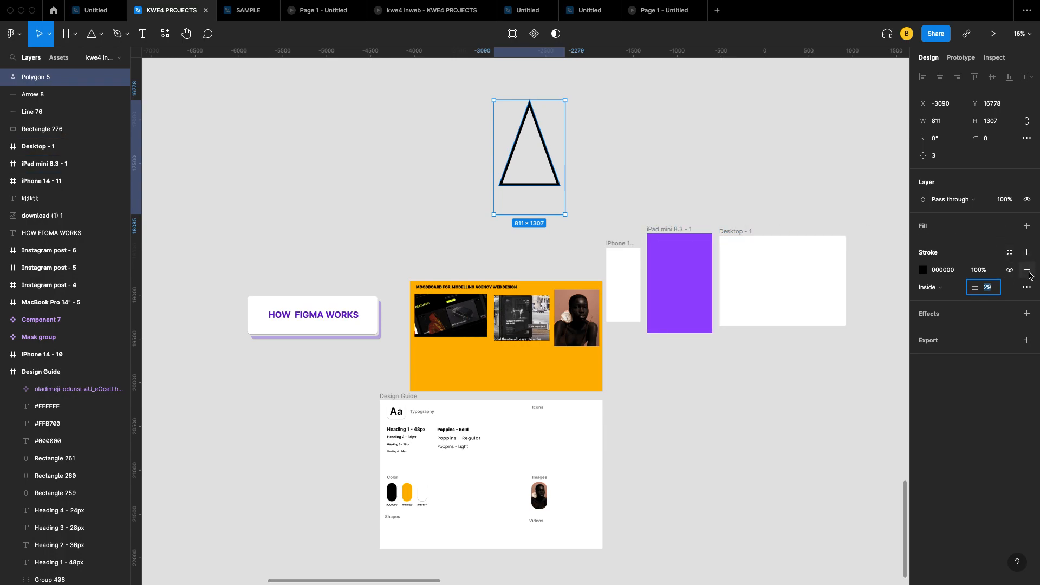
Step: Add a drop shadow effect to the triangle
{"action": "left_click", "coordinate": [1028, 315]}
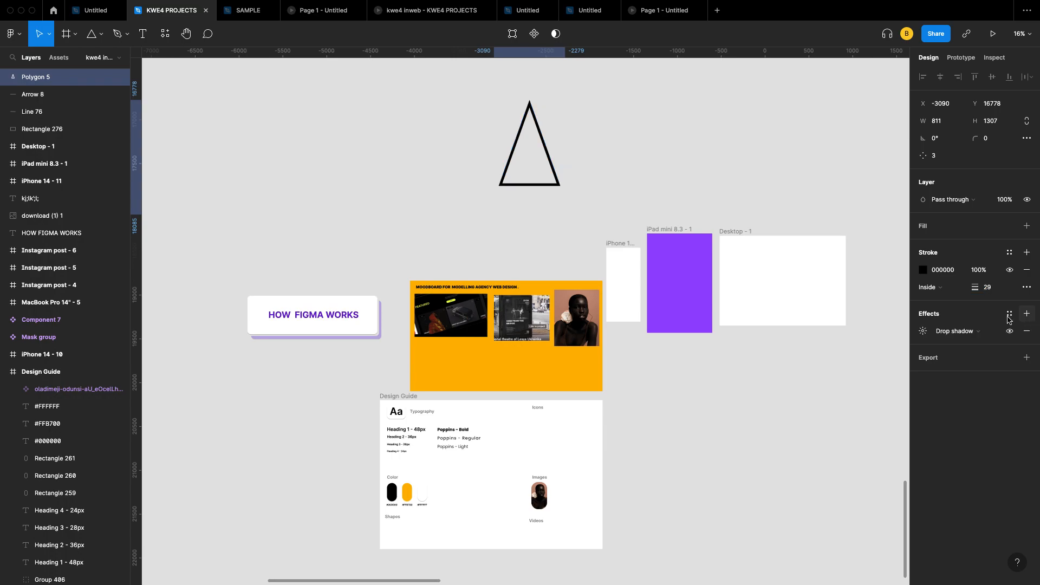
{"action": "left_click", "coordinate": [923, 332]}
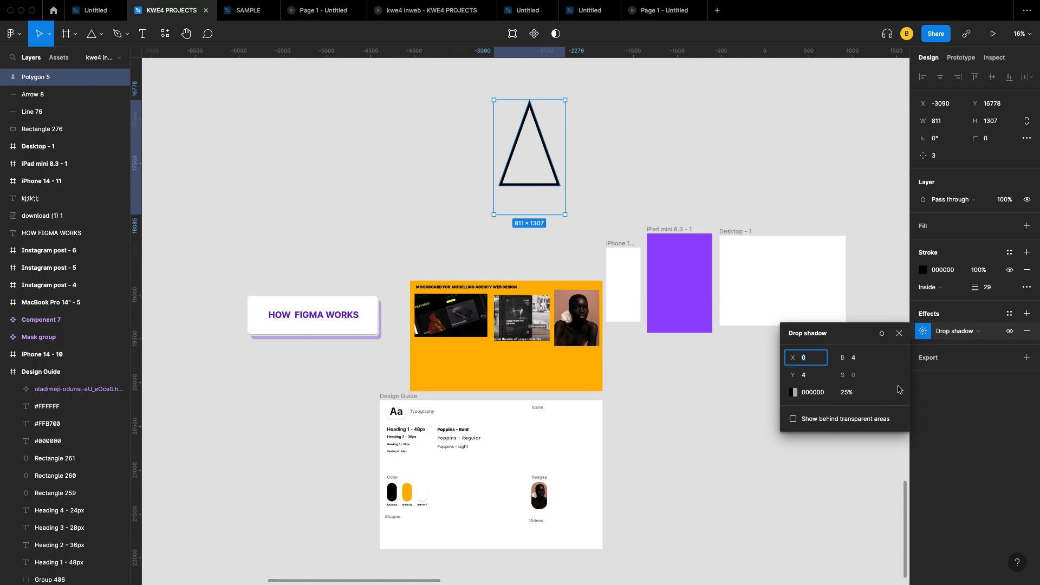
{"action": "left_click", "coordinate": [899, 334]}
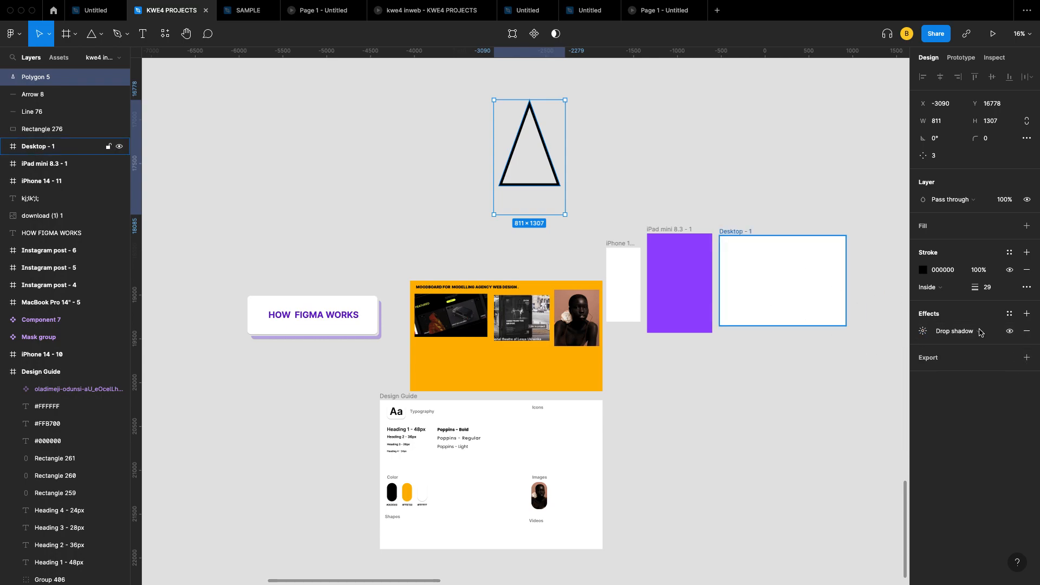
Step: Add a PNG export setting to the triangle, then remove it again
{"action": "left_click", "coordinate": [1025, 358]}
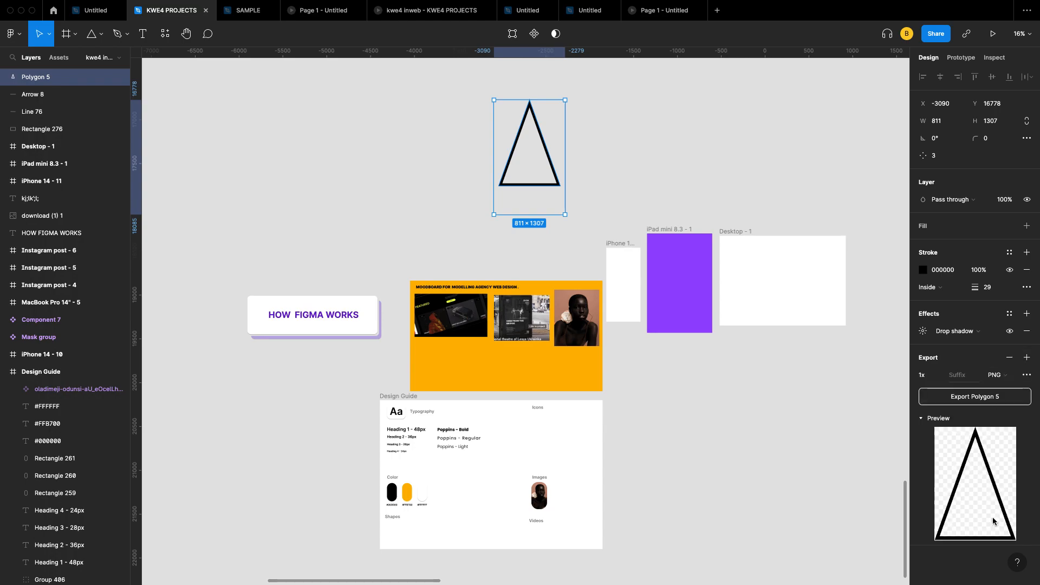
{"action": "left_click", "coordinate": [1001, 375]}
{"action": "left_click", "coordinate": [1001, 375]}
{"action": "left_click", "coordinate": [1008, 375]}
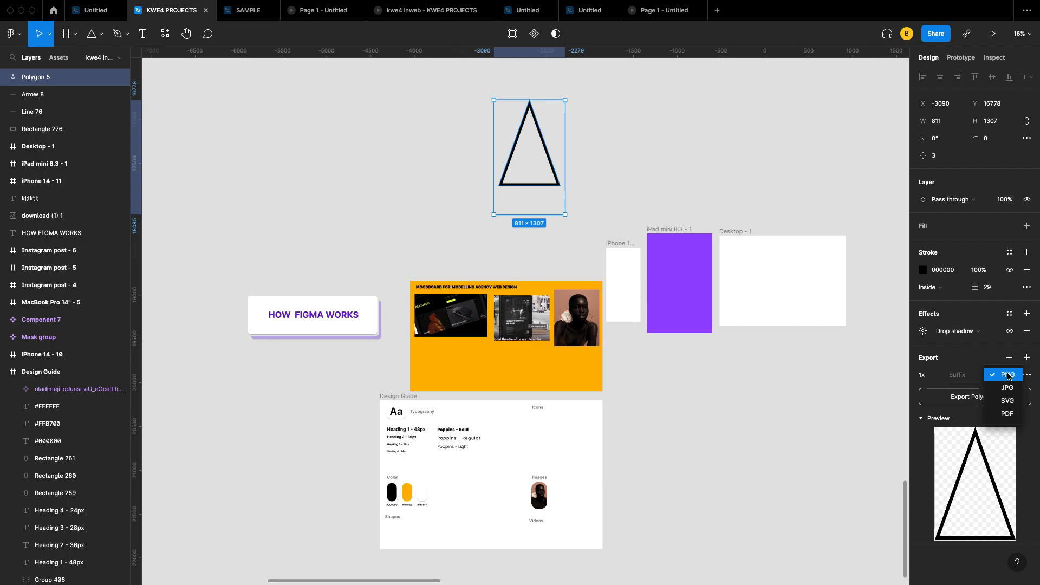
{"action": "left_click", "coordinate": [1008, 375]}
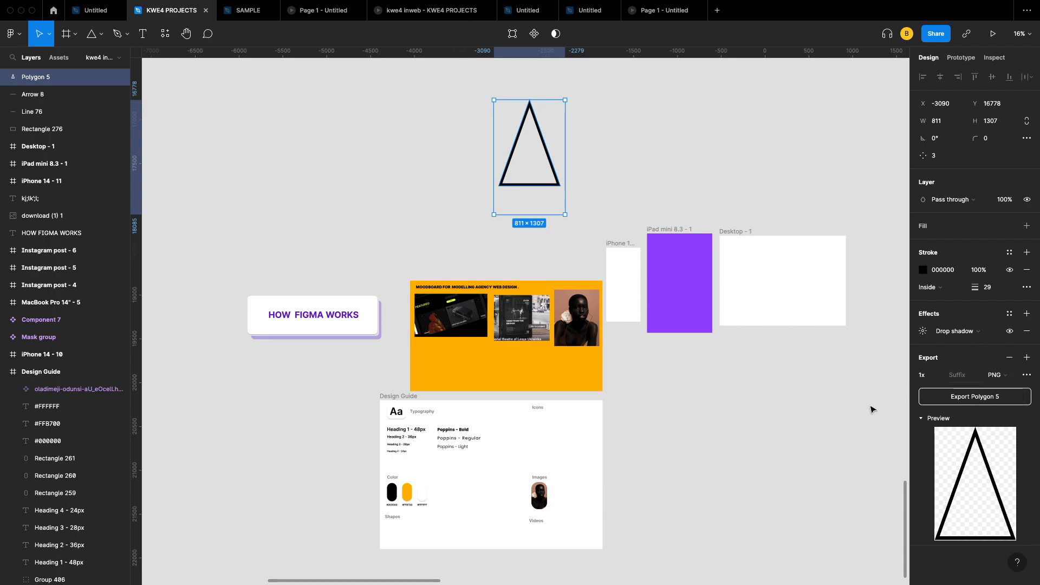
{"action": "left_click", "coordinate": [1009, 358]}
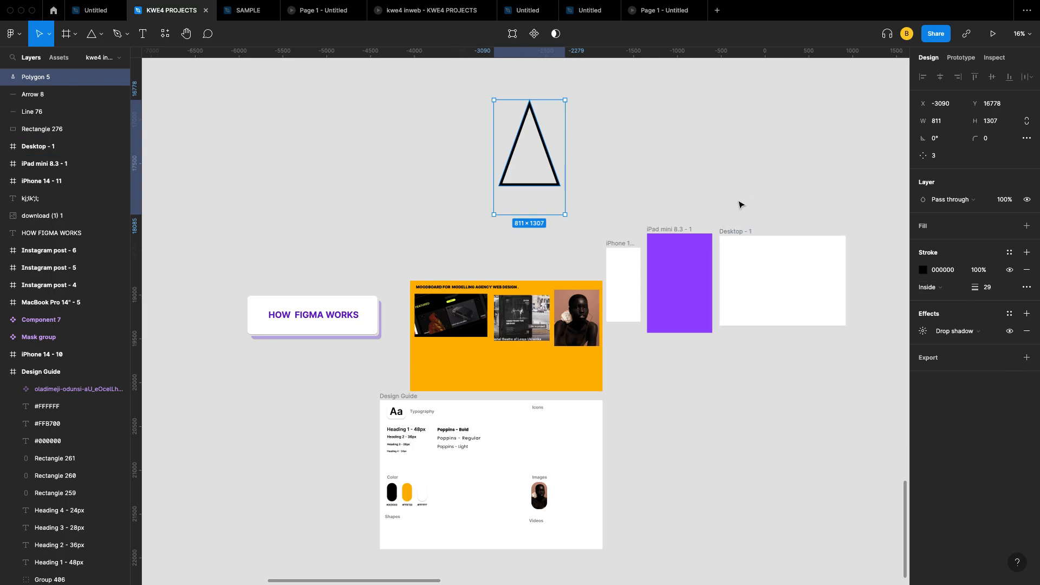
Step: Draw a five-point 1262×1189 star at the top-left of the canvas
{"action": "left_click", "coordinate": [101, 35]}
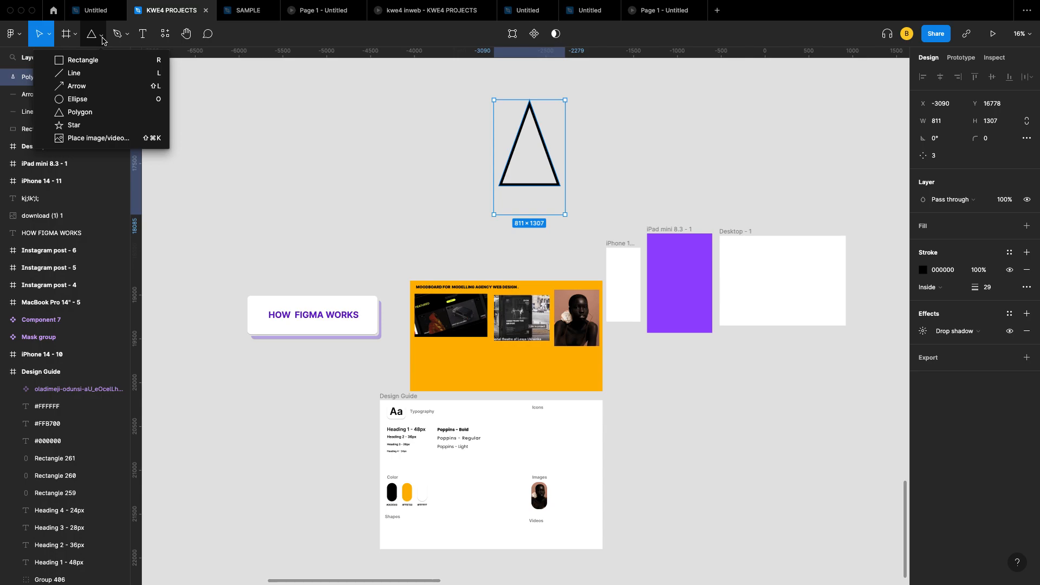
{"action": "left_click", "coordinate": [102, 126]}
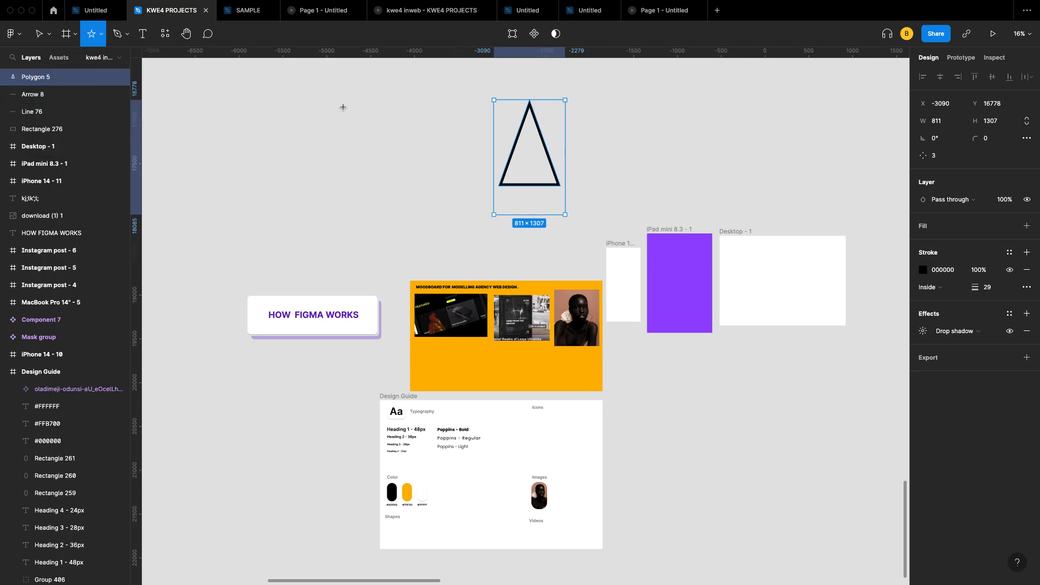
{"action": "mouse_move", "coordinate": [252, 107]}
{"action": "left_mouse_down"}
{"action": "mouse_move", "coordinate": [376, 235]}
{"action": "mouse_move", "coordinate": [301, 164]}
{"action": "mouse_move", "coordinate": [361, 228]}
{"action": "mouse_move", "coordinate": [299, 176]}
{"action": "mouse_move", "coordinate": [279, 143]}
{"action": "mouse_move", "coordinate": [352, 204]}
{"action": "left_mouse_up"}
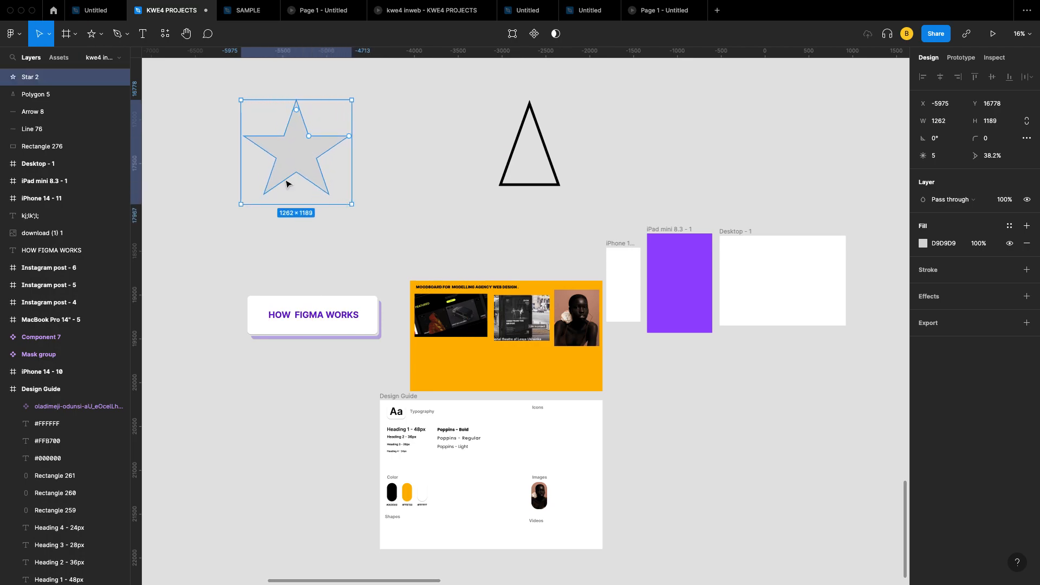
Step: Draw a 775×775 square to the right of the triangle
{"action": "left_click", "coordinate": [101, 37]}
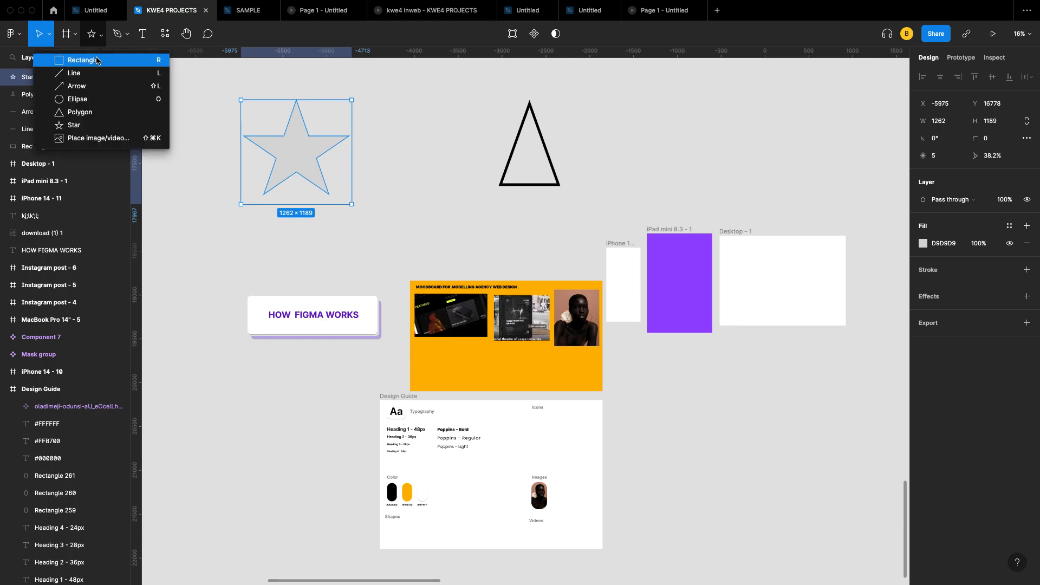
{"action": "left_click", "coordinate": [97, 62]}
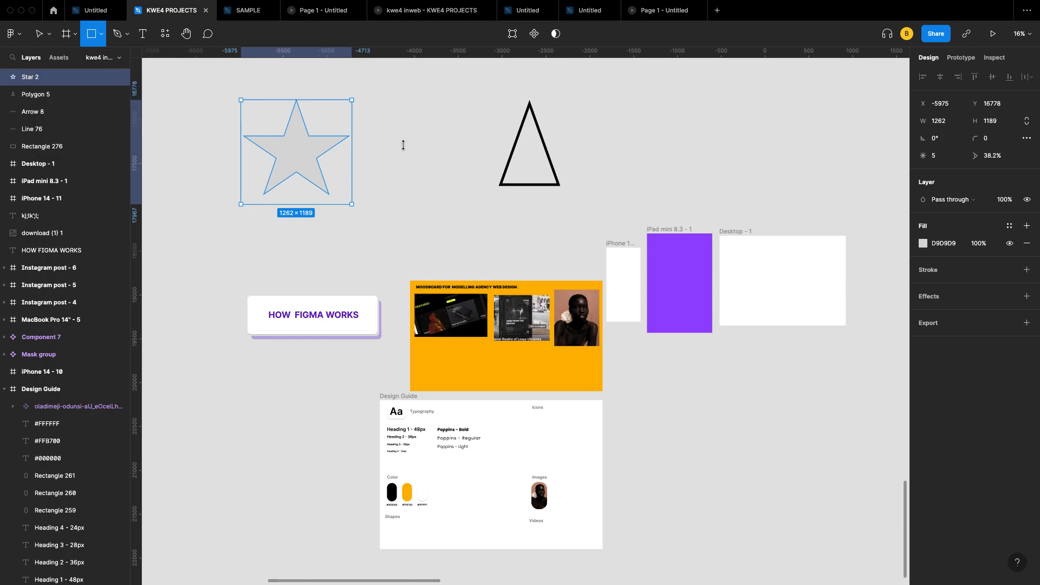
{"action": "scroll", "coordinate": [595, 117], "scroll_direction": "right", "scroll_amount": 5}
{"action": "scroll", "coordinate": [595, 117], "scroll_direction": "up", "scroll_amount": 1}
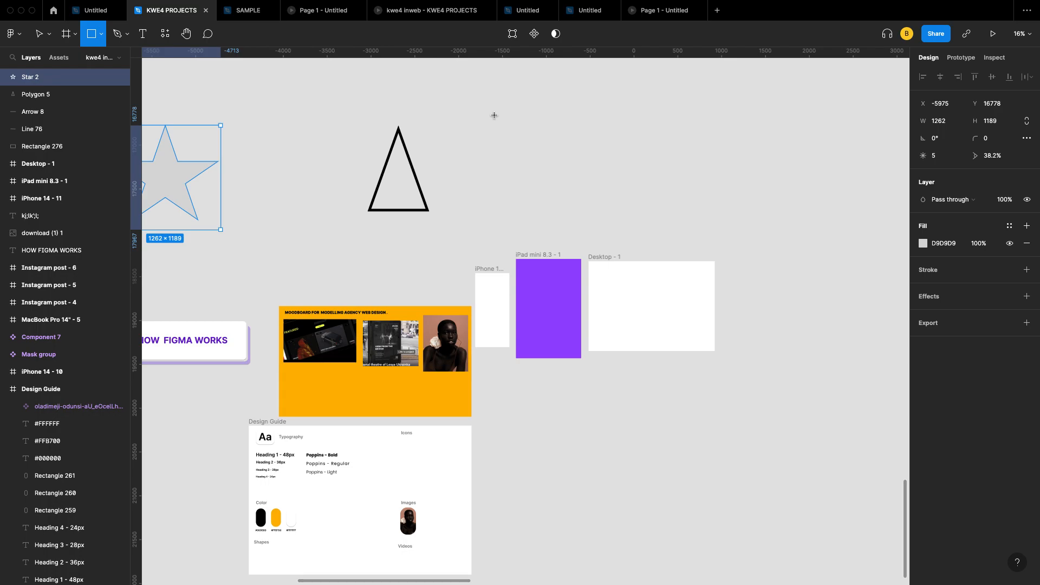
{"action": "mouse_move", "coordinate": [494, 115]}
{"action": "left_mouse_down"}
{"action": "mouse_move", "coordinate": [540, 151]}
{"action": "mouse_move", "coordinate": [555, 185]}
{"action": "left_mouse_up"}
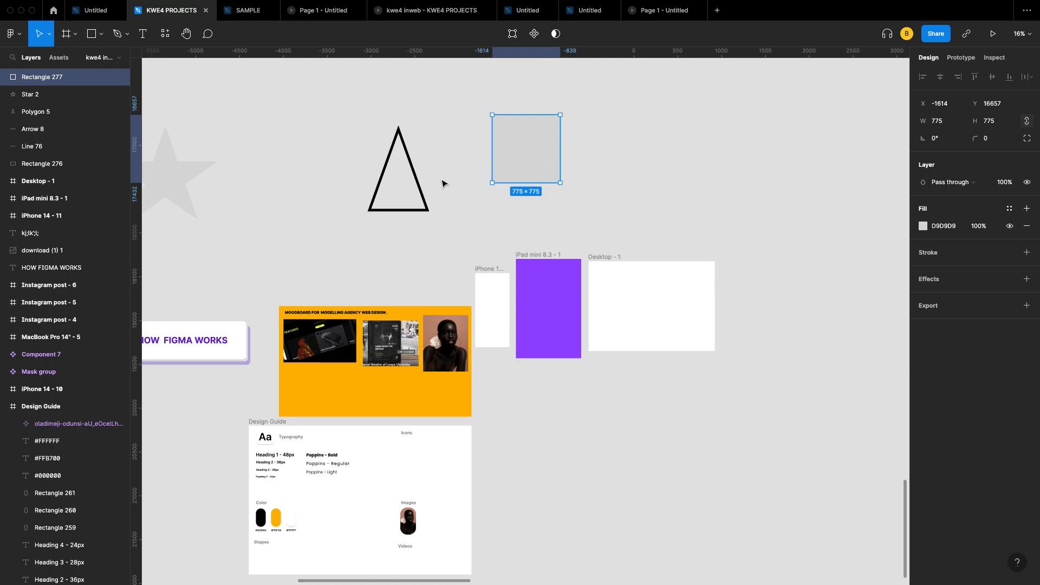
Step: Draw a 2332-wide horizontal black line right of the grey square
{"action": "scroll", "coordinate": [442, 183], "scroll_direction": "down", "scroll_amount": 2}
{"action": "left_click", "coordinate": [101, 34]}
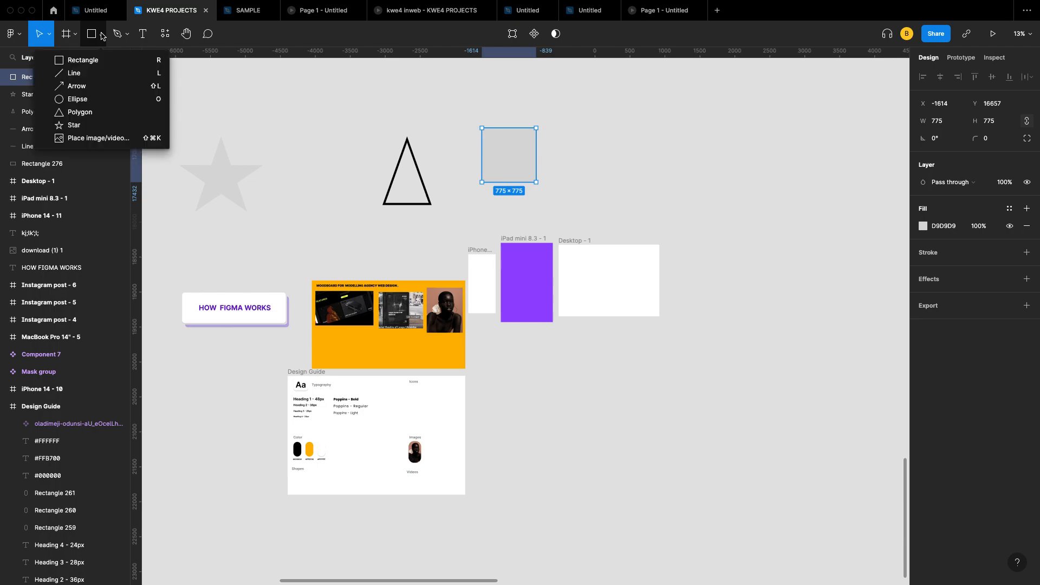
{"action": "left_click", "coordinate": [99, 78]}
{"action": "scroll", "coordinate": [547, 160], "scroll_direction": "right", "scroll_amount": 3}
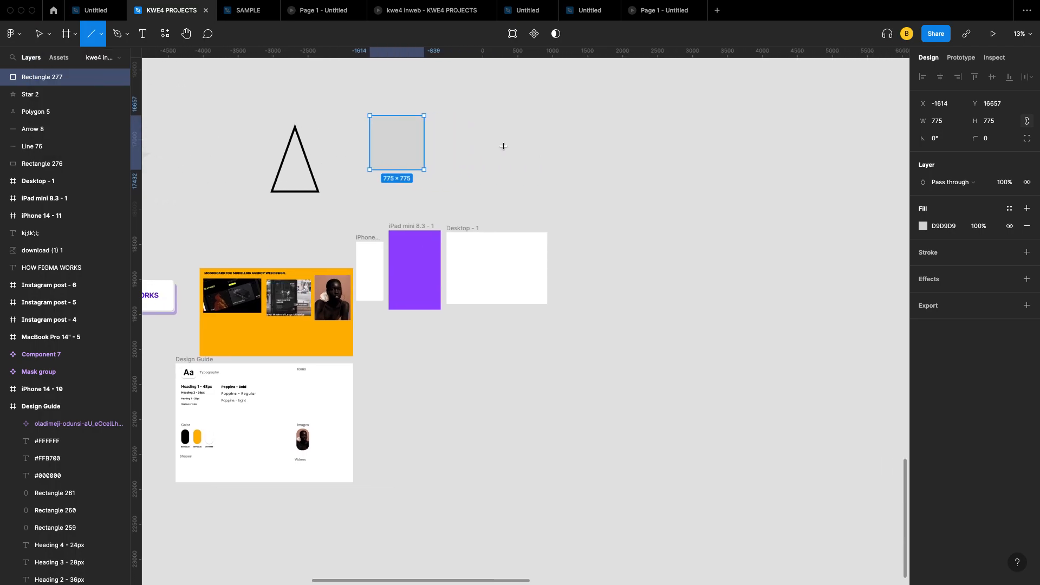
{"action": "left_click_drag", "start_coordinate": [503, 142], "coordinate": [666, 142]}
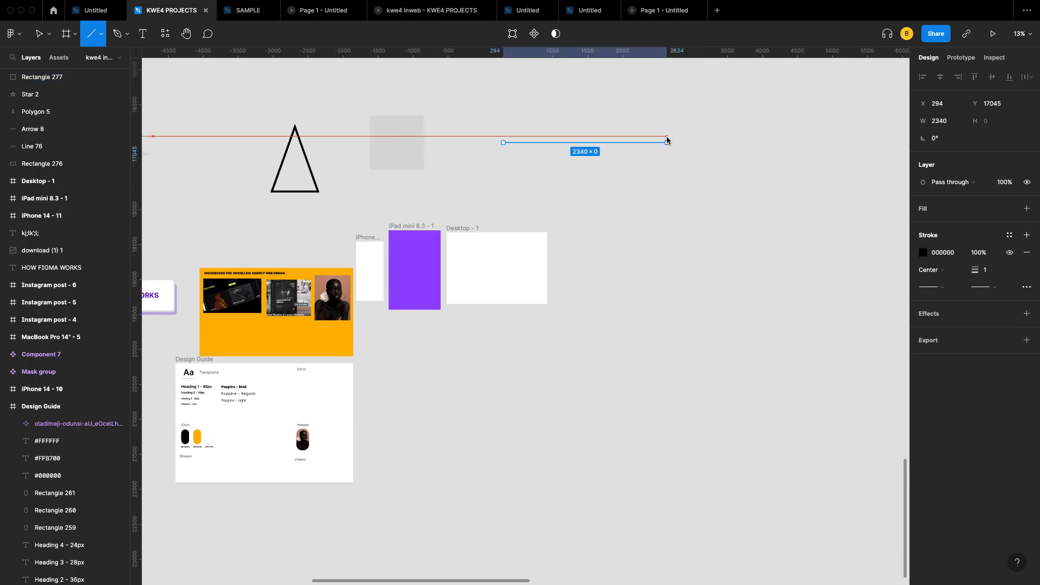
{"action": "left_click_drag", "start_coordinate": [667, 137], "coordinate": [666, 140]}
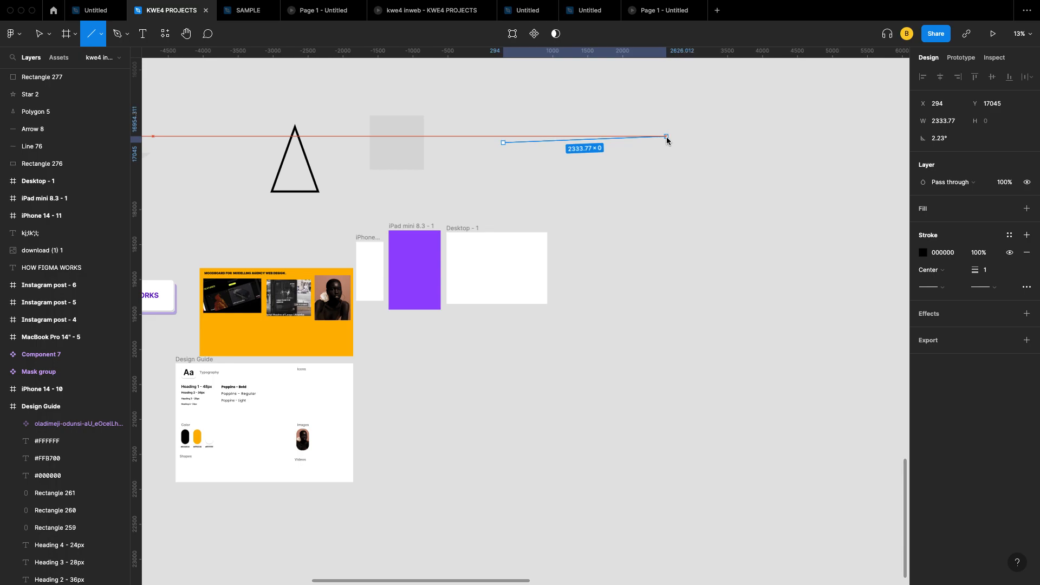
{"action": "left_click_drag", "start_coordinate": [667, 141], "coordinate": [667, 139]}
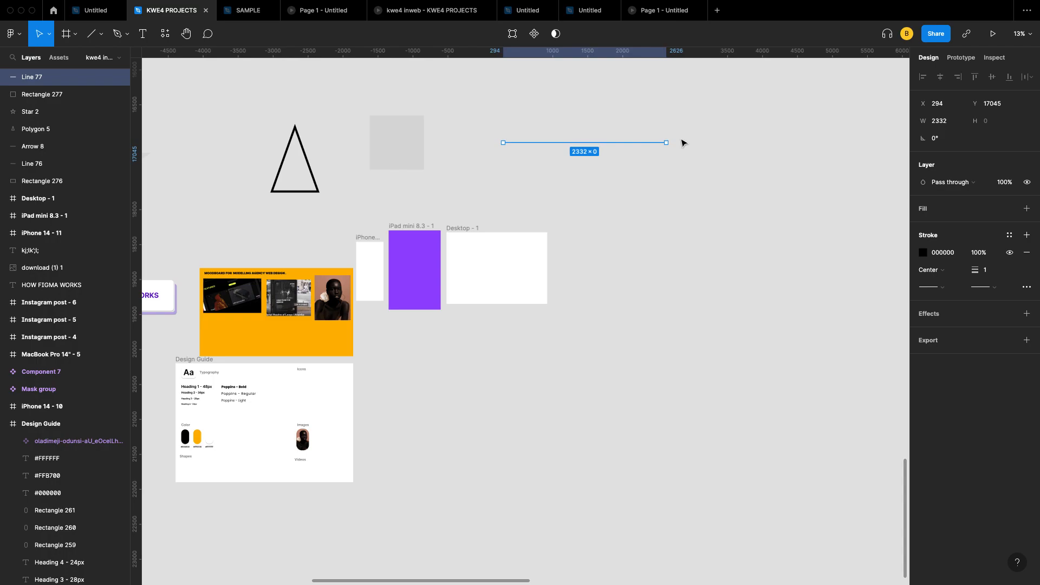
Step: Draw a tall 519×1010 ellipse below the line
{"action": "scroll", "coordinate": [681, 143], "scroll_direction": "up", "scroll_amount": 5}
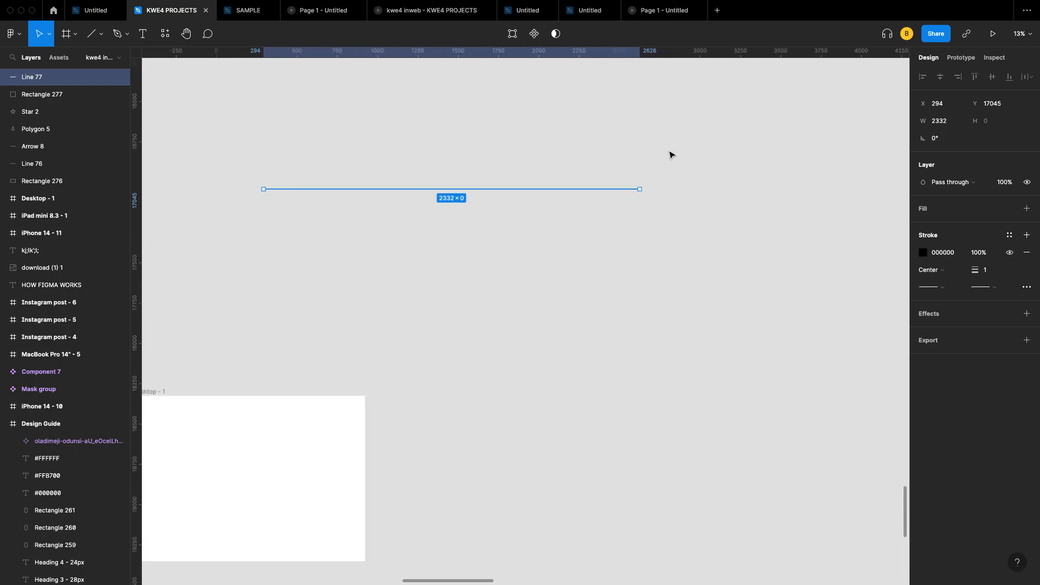
{"action": "scroll", "coordinate": [670, 155], "scroll_direction": "down", "scroll_amount": 1}
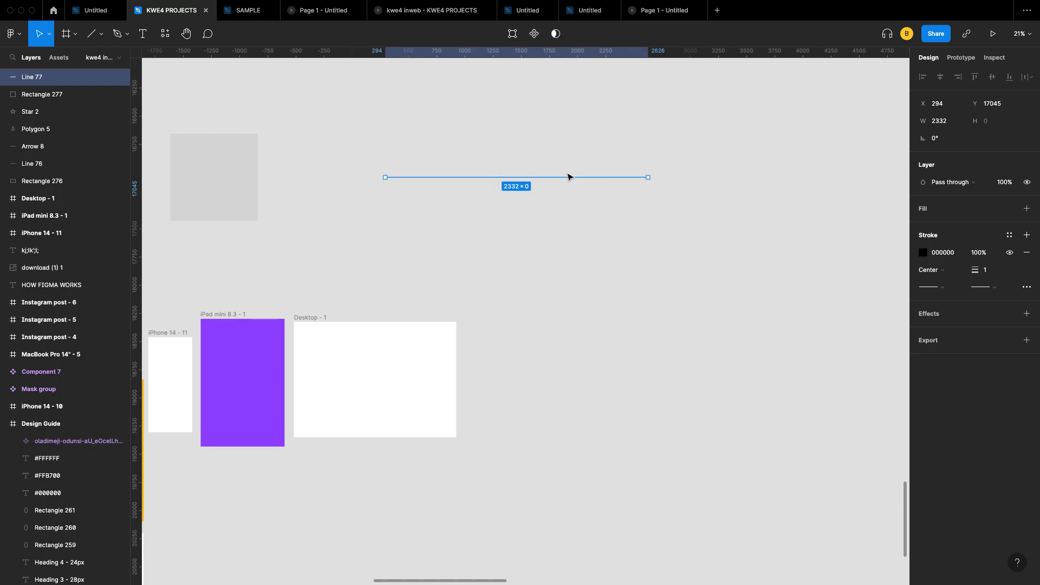
{"action": "left_click", "coordinate": [102, 35]}
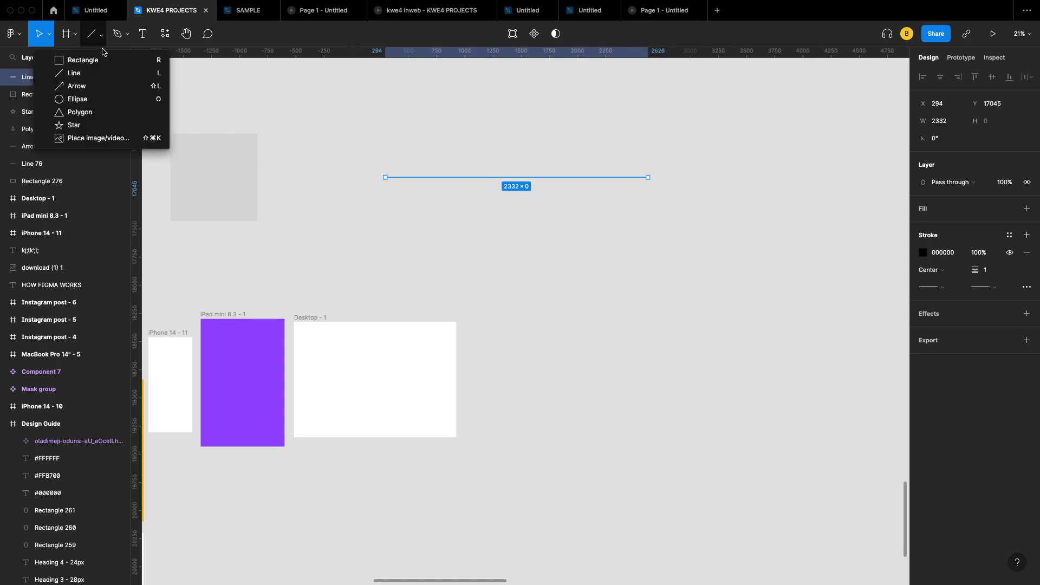
{"action": "left_click", "coordinate": [95, 98]}
{"action": "left_click_drag", "start_coordinate": [507, 202], "coordinate": [565, 316]}
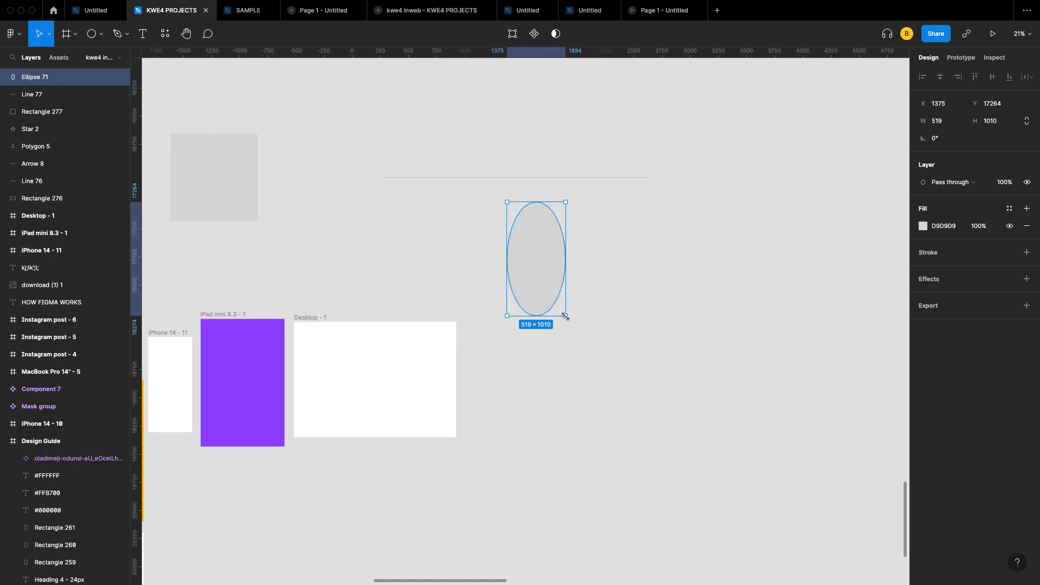
Step: Draw a 558×558 grey circle just above the horizontal line
{"action": "left_click", "coordinate": [101, 35]}
{"action": "left_click", "coordinate": [95, 101]}
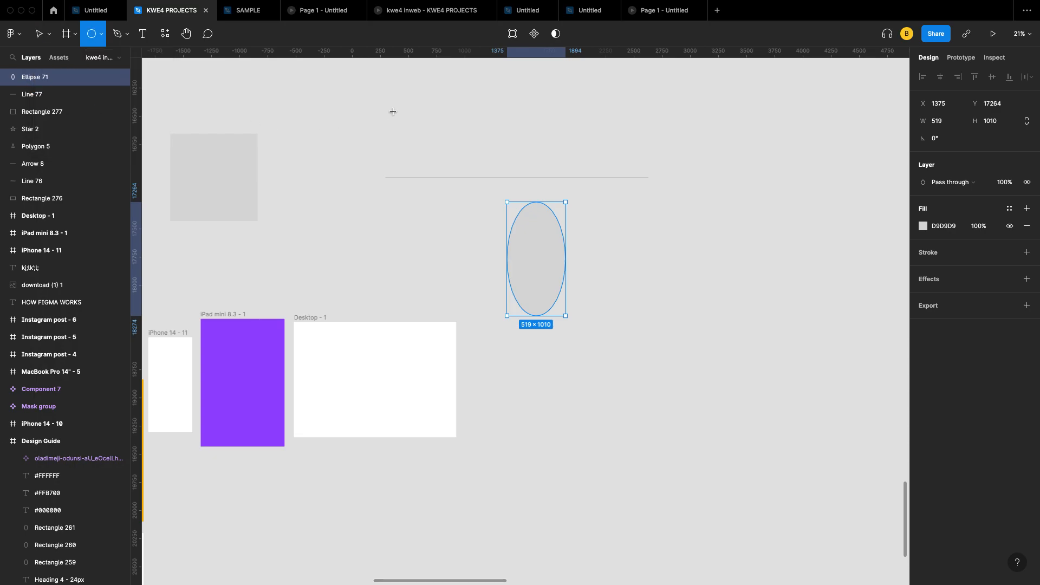
{"action": "left_click_drag", "start_coordinate": [393, 112], "coordinate": [456, 174]}
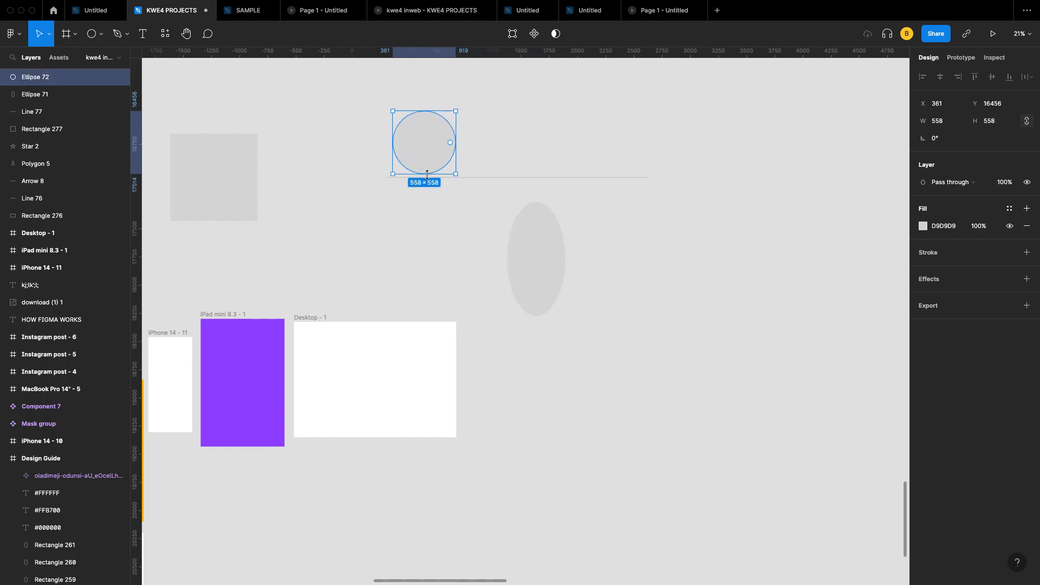
{"action": "left_click", "coordinate": [102, 36]}
Step: Draw a 455×455 five-point star and move it beside the grey square
{"action": "left_click", "coordinate": [99, 127]}
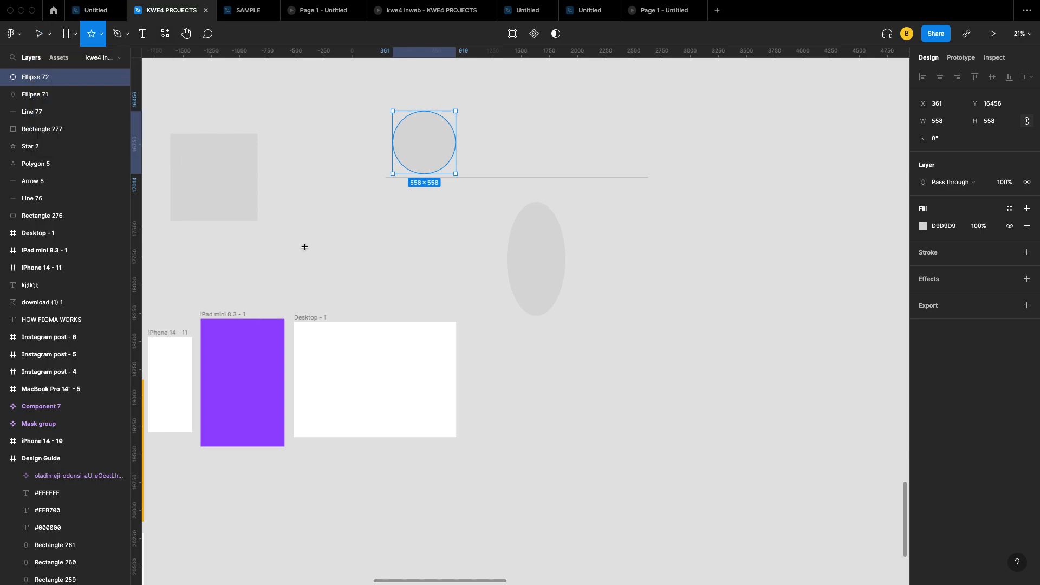
{"action": "scroll", "coordinate": [295, 211], "scroll_direction": "up", "scroll_amount": 5}
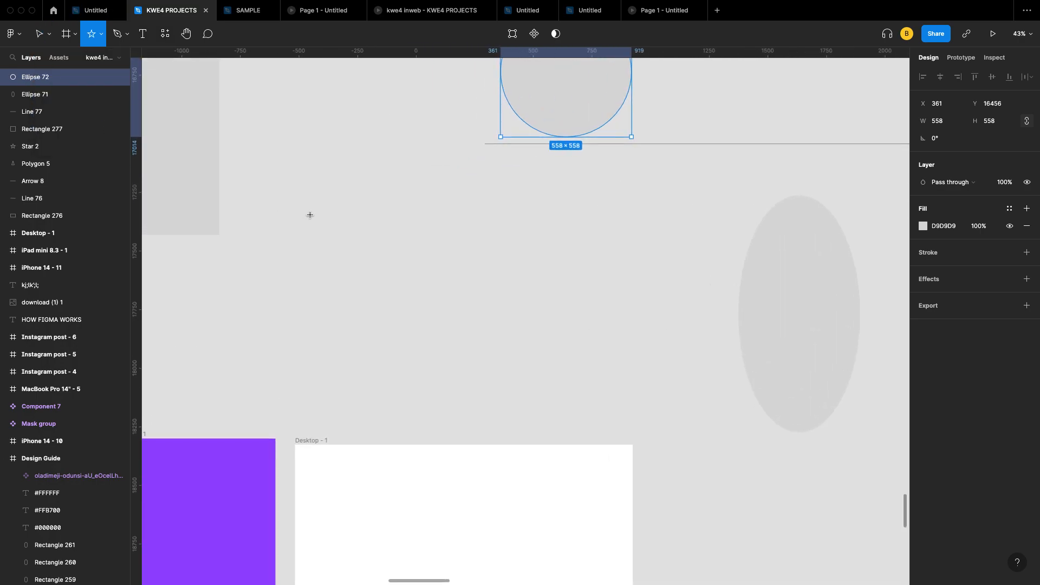
{"action": "left_click_drag", "start_coordinate": [309, 214], "coordinate": [416, 321]}
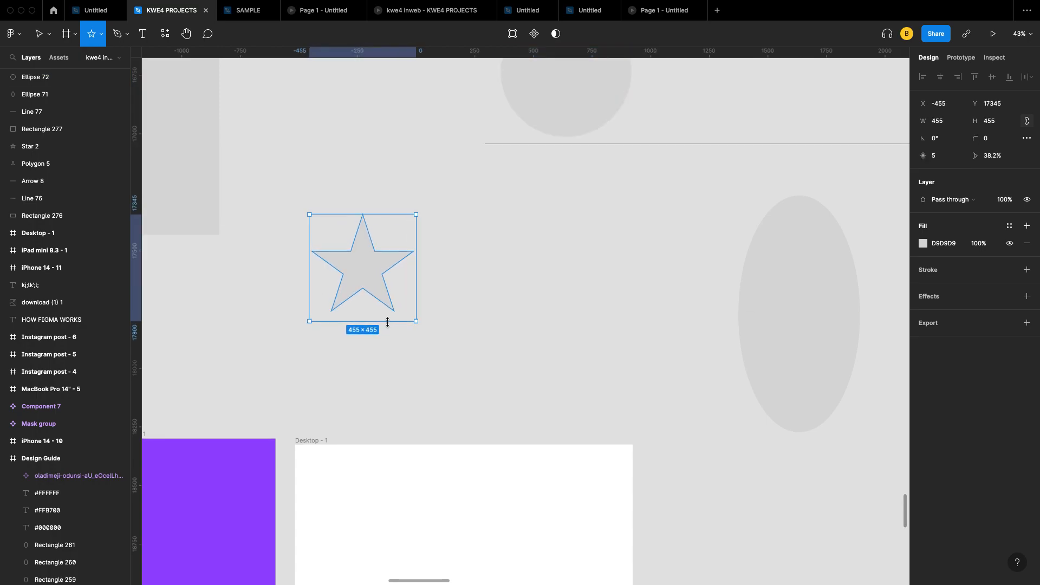
{"action": "scroll", "coordinate": [407, 322], "scroll_direction": "down", "scroll_amount": 5}
{"action": "left_click_drag", "start_coordinate": [385, 308], "coordinate": [362, 262]}
{"action": "scroll", "coordinate": [362, 262], "scroll_direction": "up", "scroll_amount": 5}
{"action": "scroll", "coordinate": [262, 227], "scroll_direction": "left", "scroll_amount": 2}
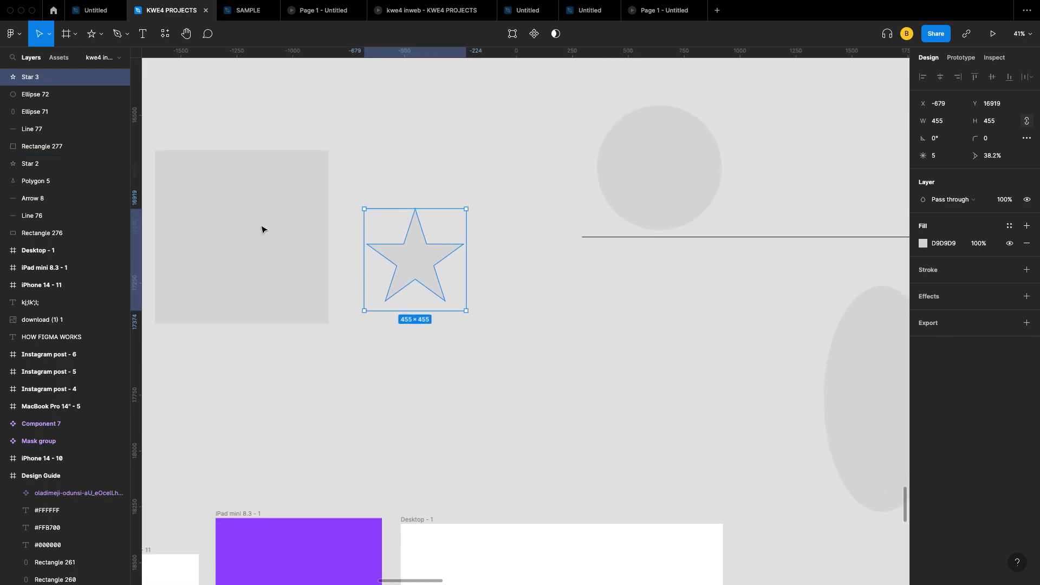
{"action": "left_click", "coordinate": [262, 228]}
{"action": "scroll", "coordinate": [260, 231], "scroll_direction": "left", "scroll_amount": 3}
{"action": "scroll", "coordinate": [260, 232], "scroll_direction": "down", "scroll_amount": 2}
{"action": "scroll", "coordinate": [285, 173], "scroll_direction": "up", "scroll_amount": 4}
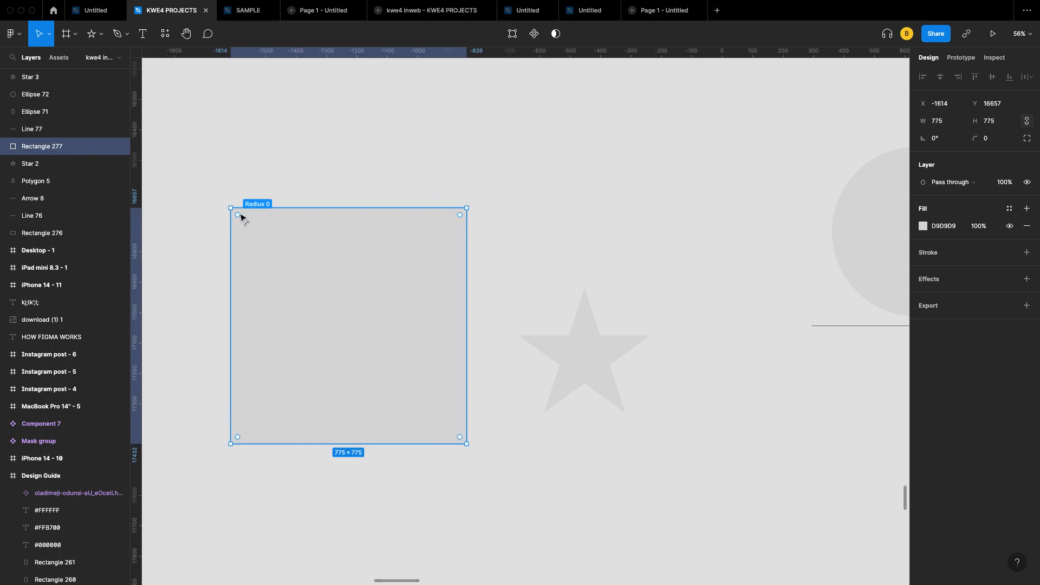
Step: Round Rectangle 277's corners to a corner radius of 78
{"action": "left_click_drag", "start_coordinate": [238, 215], "coordinate": [271, 252]}
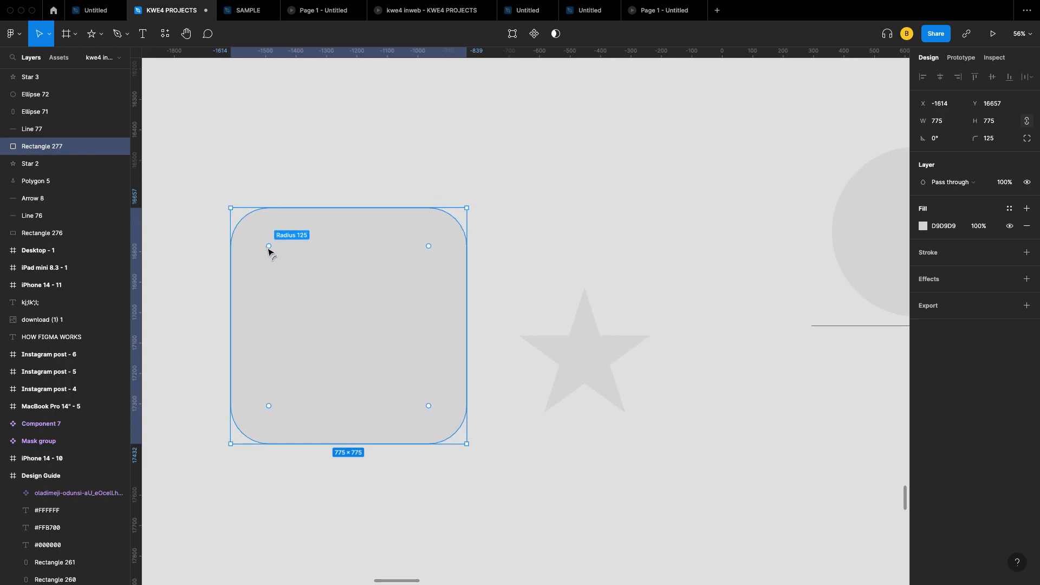
{"action": "scroll", "coordinate": [281, 227], "scroll_direction": "down", "scroll_amount": 2}
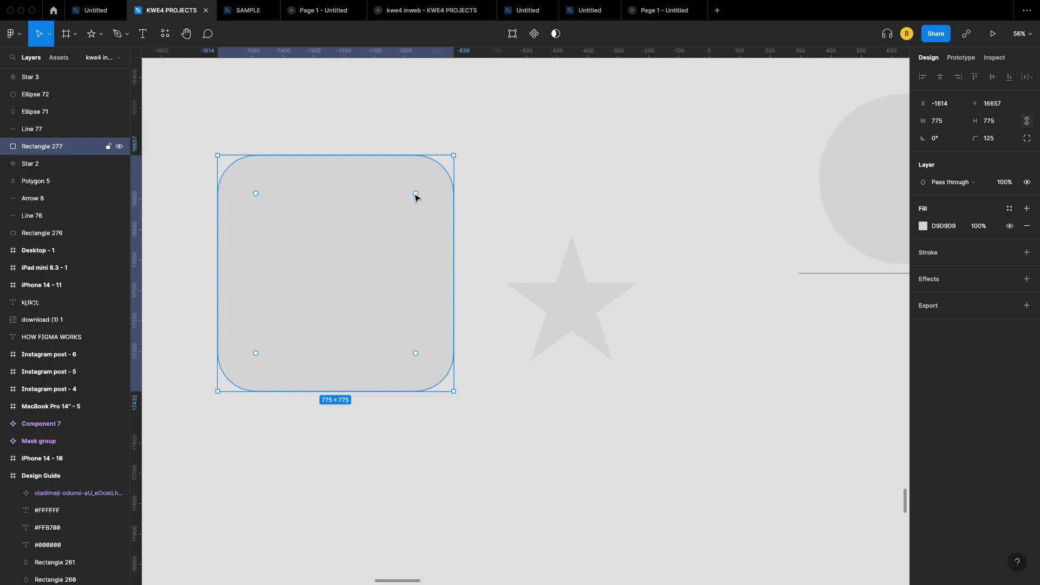
{"action": "left_click_drag", "start_coordinate": [415, 194], "coordinate": [432, 180]}
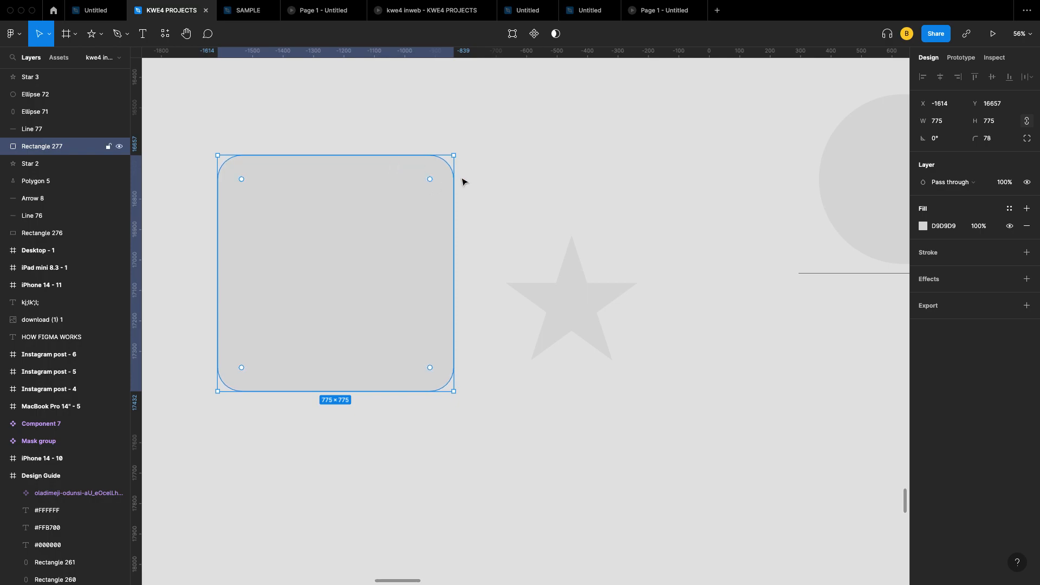
{"action": "left_click", "coordinate": [995, 142]}
{"action": "scroll", "coordinate": [713, 232], "scroll_direction": "right", "scroll_amount": 4}
{"action": "scroll", "coordinate": [712, 232], "scroll_direction": "down", "scroll_amount": 3}
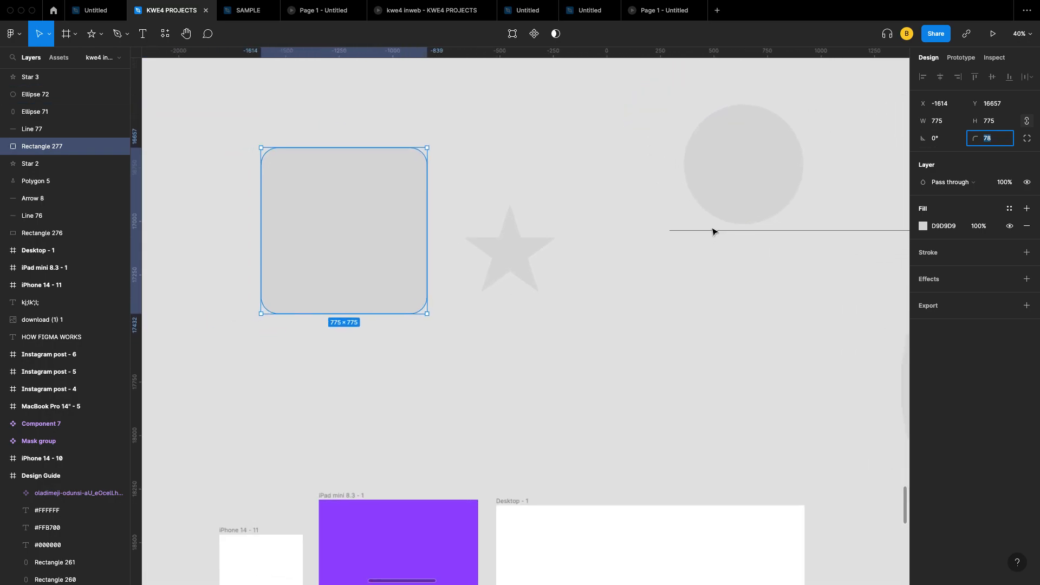
{"action": "scroll", "coordinate": [713, 232], "scroll_direction": "left", "scroll_amount": 1}
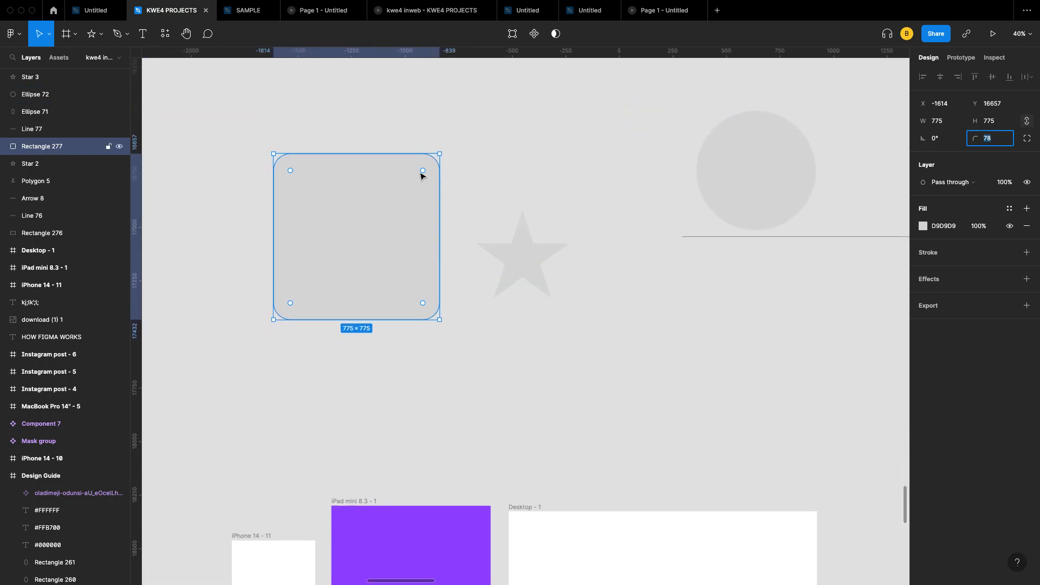
{"action": "scroll", "coordinate": [417, 251], "scroll_direction": "right", "scroll_amount": 2}
{"action": "scroll", "coordinate": [418, 250], "scroll_direction": "down", "scroll_amount": 1}
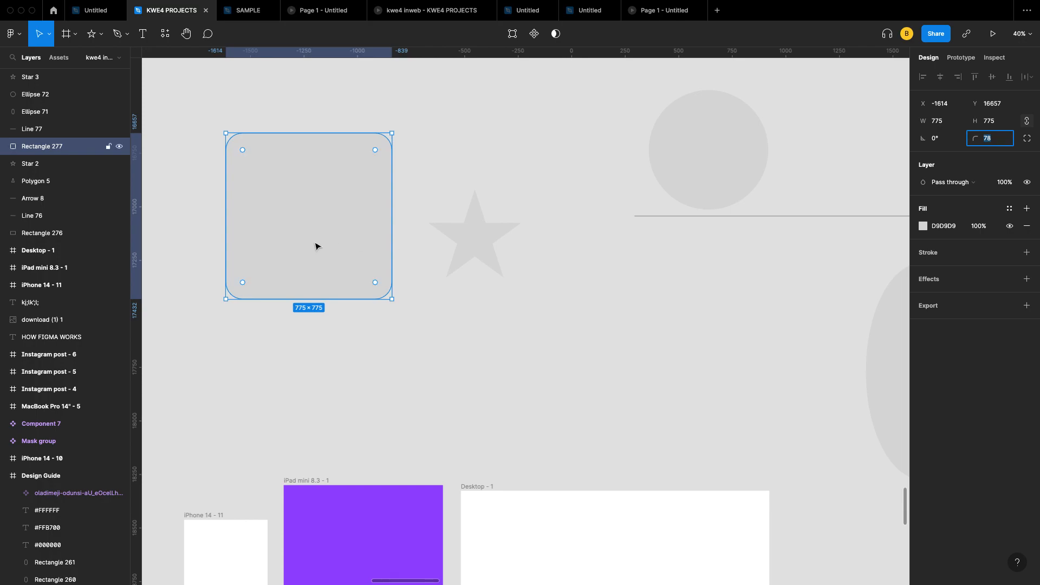
{"action": "scroll", "coordinate": [469, 230], "scroll_direction": "up", "scroll_amount": 5}
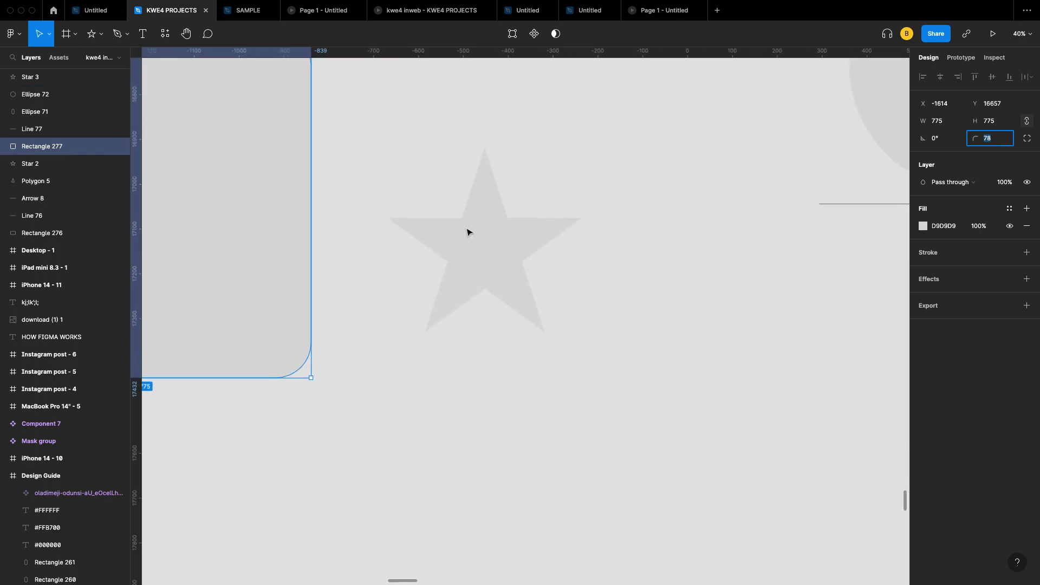
{"action": "left_click", "coordinate": [476, 239]}
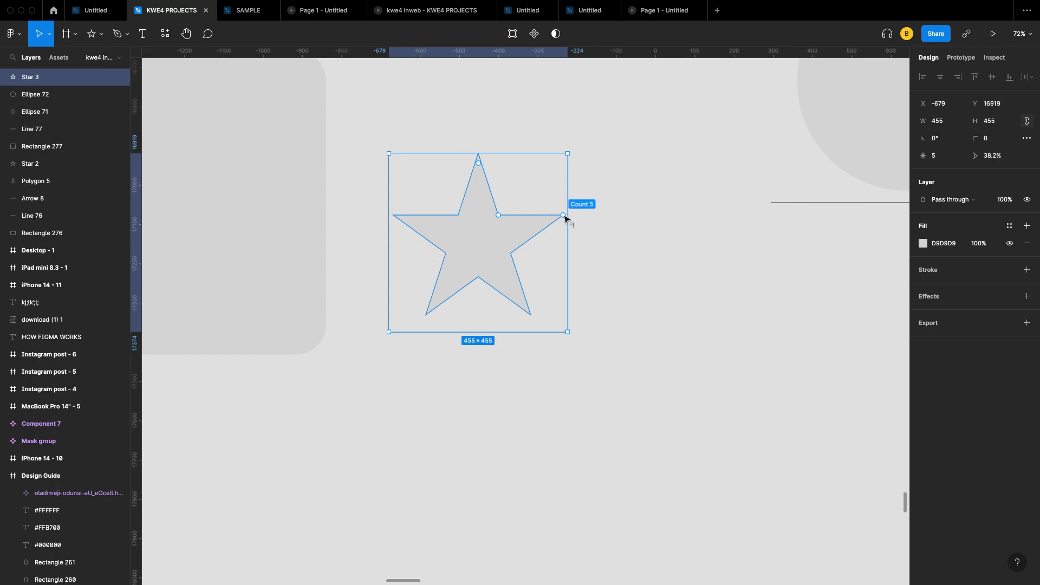
Step: Reshape Star 3 to 13 points, 29% ratio and 6 corner radius
{"action": "left_click_drag", "start_coordinate": [563, 216], "coordinate": [519, 165]}
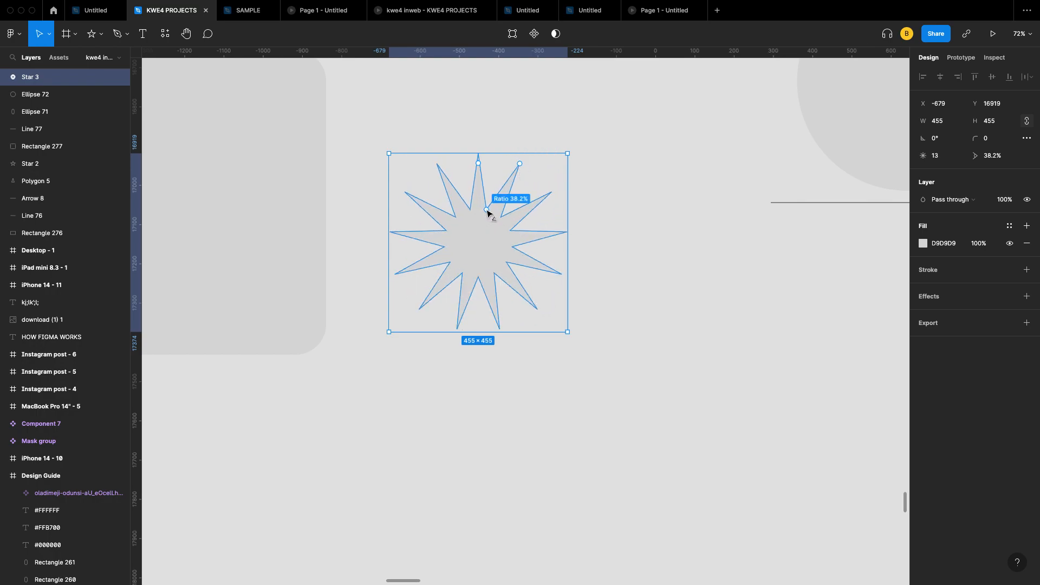
{"action": "mouse_move", "coordinate": [486, 212]}
{"action": "left_mouse_down"}
{"action": "mouse_move", "coordinate": [483, 237]}
{"action": "mouse_move", "coordinate": [487, 191]}
{"action": "mouse_move", "coordinate": [478, 236]}
{"action": "mouse_move", "coordinate": [484, 217]}
{"action": "left_mouse_up"}
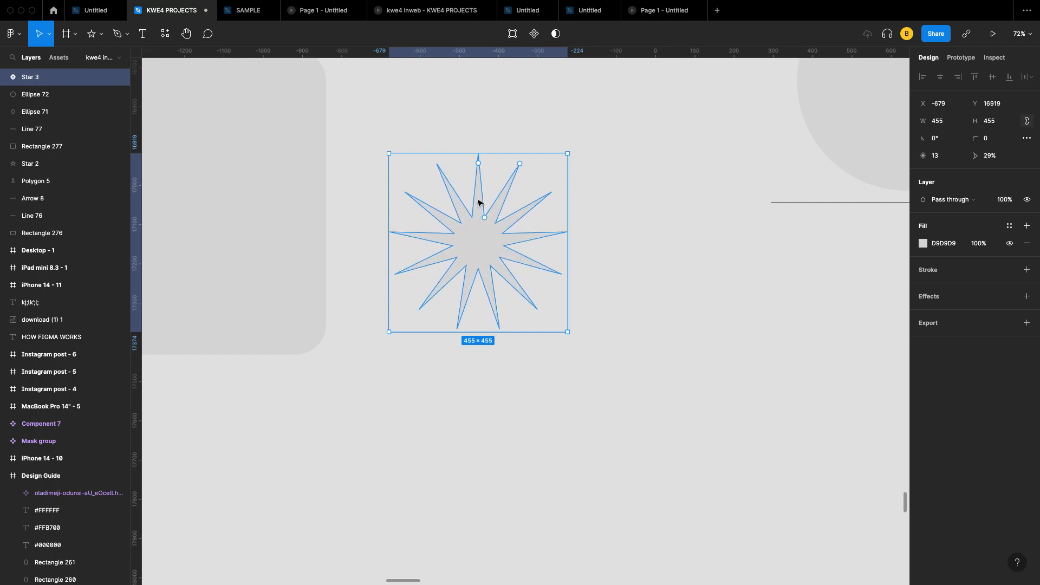
{"action": "mouse_move", "coordinate": [479, 167]}
{"action": "left_mouse_down"}
{"action": "mouse_move", "coordinate": [472, 190]}
{"action": "mouse_move", "coordinate": [470, 181]}
{"action": "left_mouse_up"}
{"action": "scroll", "coordinate": [459, 191], "scroll_direction": "down", "scroll_amount": 3}
{"action": "scroll", "coordinate": [554, 162], "scroll_direction": "right", "scroll_amount": 3}
{"action": "scroll", "coordinate": [554, 162], "scroll_direction": "up", "scroll_amount": 2}
{"action": "left_click", "coordinate": [574, 213]}
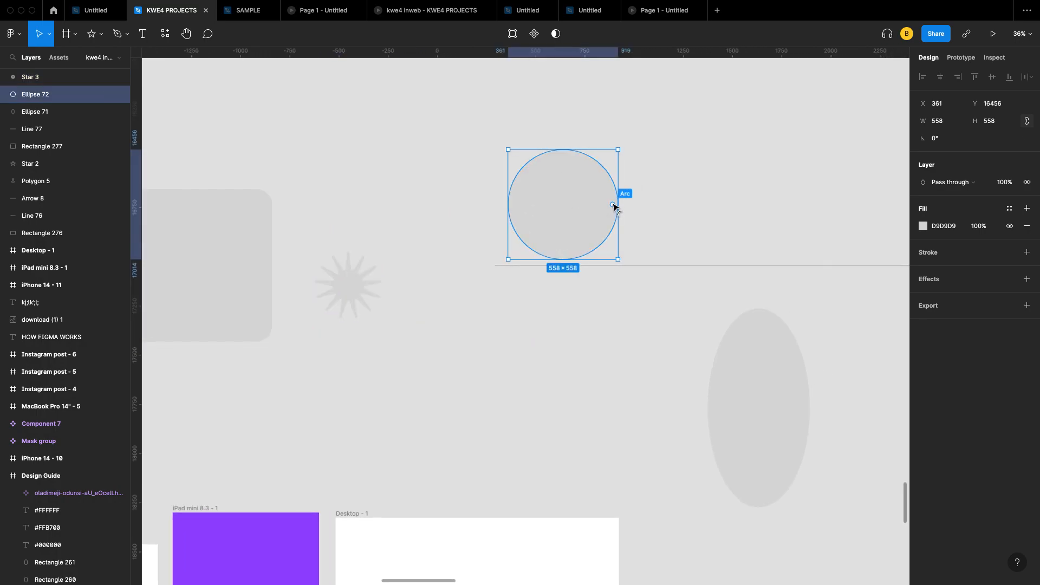
{"action": "left_click_drag", "start_coordinate": [610, 203], "coordinate": [535, 228]}
{"action": "scroll", "coordinate": [527, 196], "scroll_direction": "down", "scroll_amount": 4}
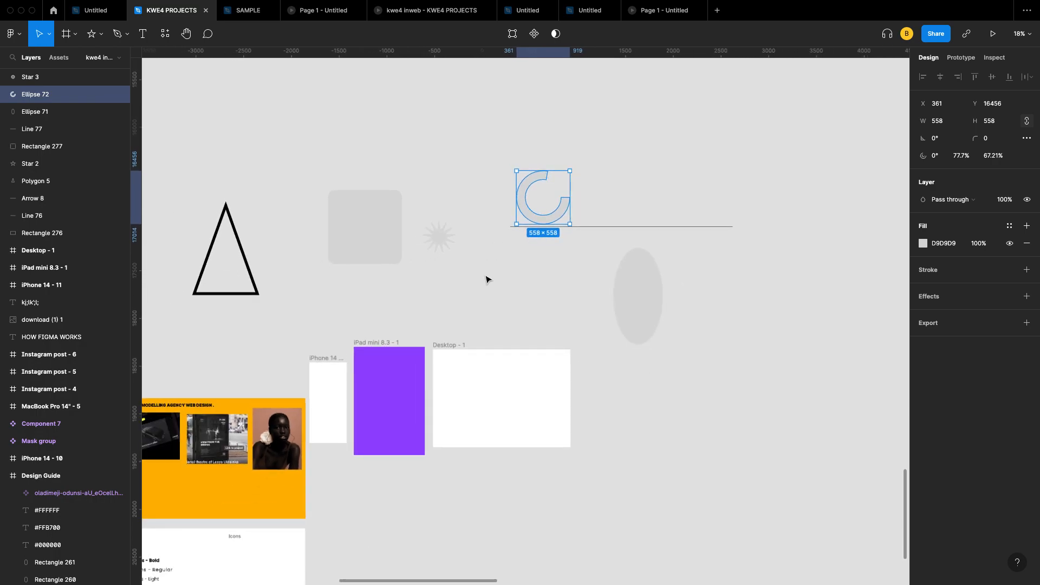
{"action": "scroll", "coordinate": [472, 283], "scroll_direction": "down", "scroll_amount": 1}
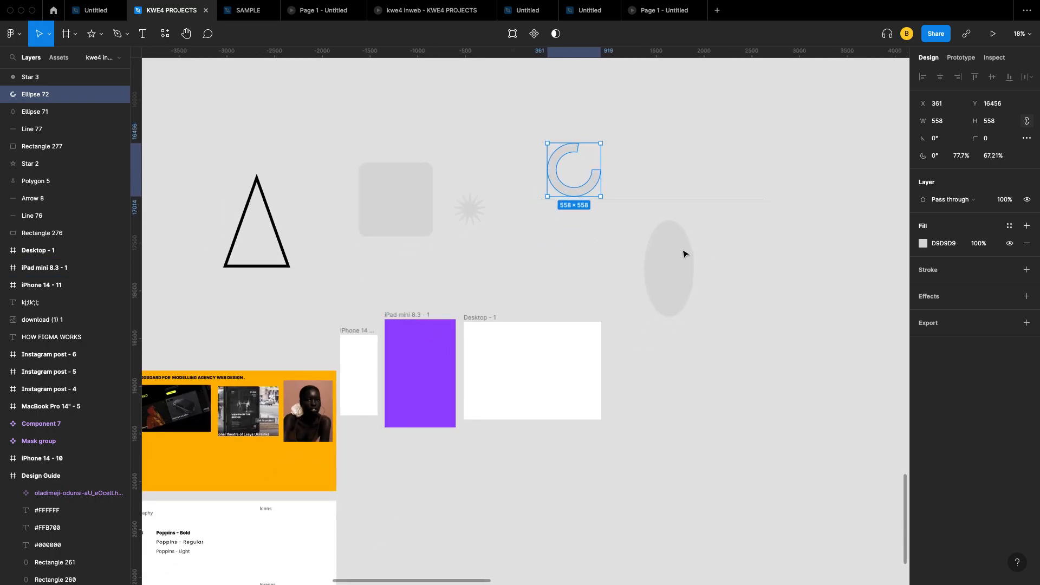
{"action": "scroll", "coordinate": [487, 223], "scroll_direction": "left", "scroll_amount": 2}
{"action": "scroll", "coordinate": [486, 222], "scroll_direction": "down", "scroll_amount": 4}
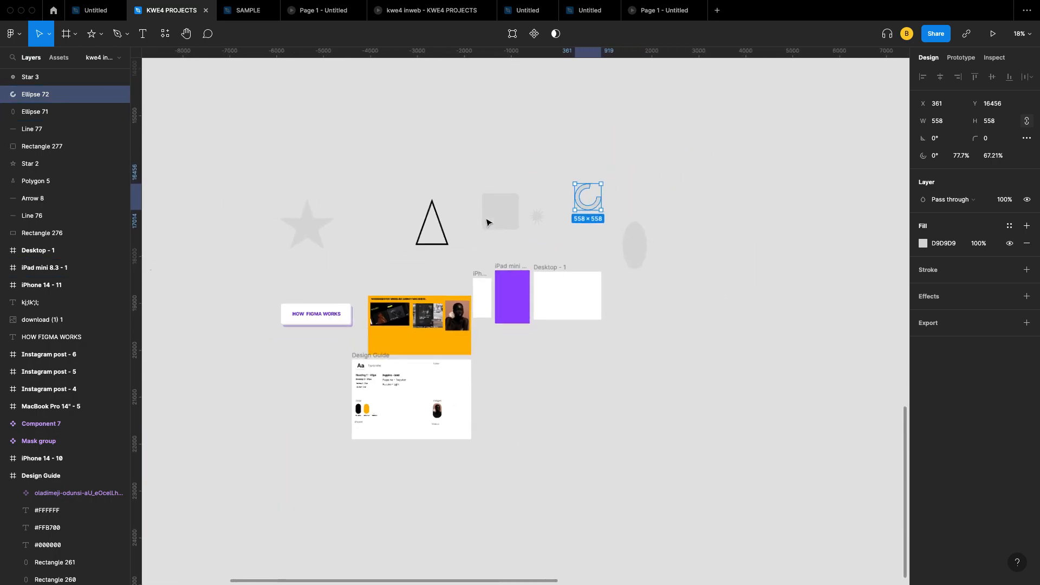
{"action": "scroll", "coordinate": [288, 215], "scroll_direction": "left", "scroll_amount": 2}
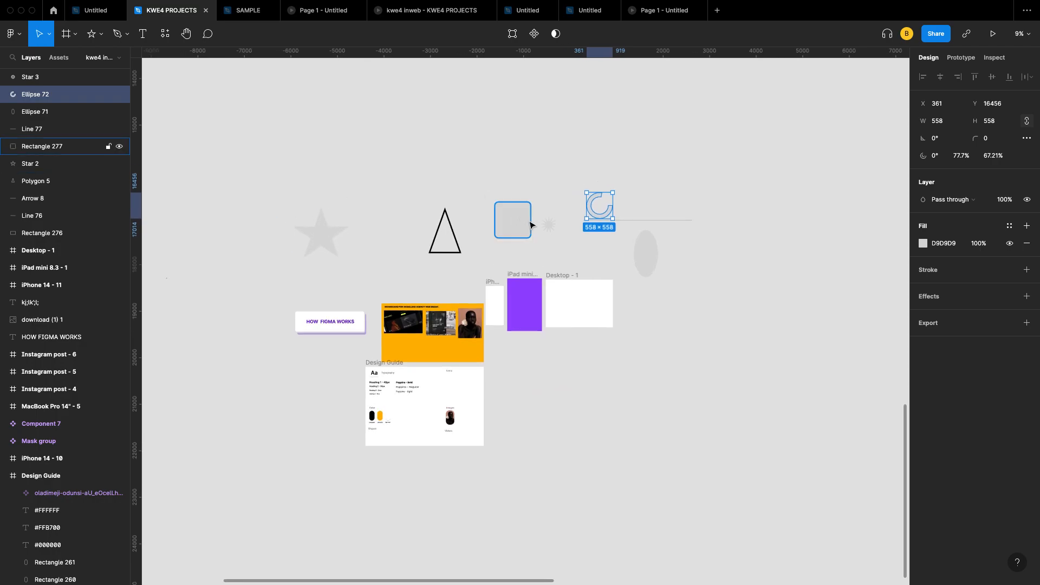
{"action": "scroll", "coordinate": [612, 215], "scroll_direction": "up", "scroll_amount": 3}
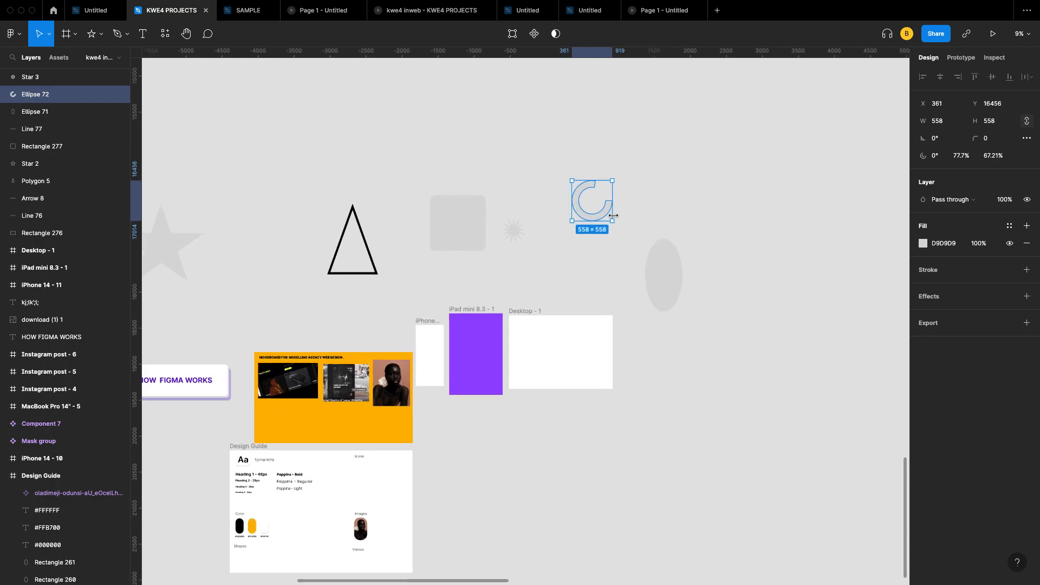
{"action": "scroll", "coordinate": [613, 216], "scroll_direction": "up", "scroll_amount": 4}
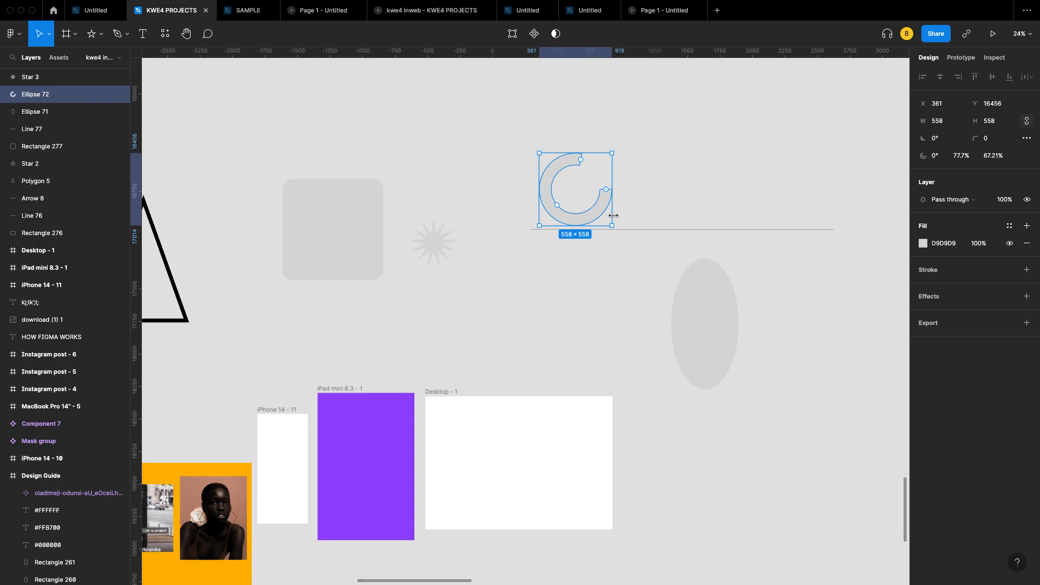
{"action": "scroll", "coordinate": [612, 216], "scroll_direction": "down", "scroll_amount": 5}
{"action": "scroll", "coordinate": [502, 281], "scroll_direction": "up", "scroll_amount": 2}
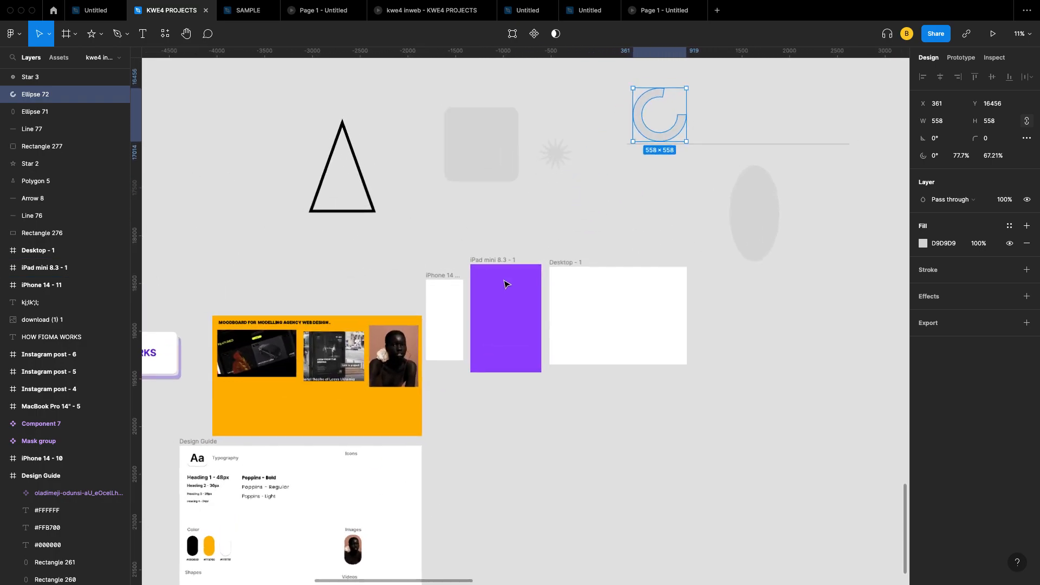
{"action": "scroll", "coordinate": [504, 284], "scroll_direction": "up", "scroll_amount": 3}
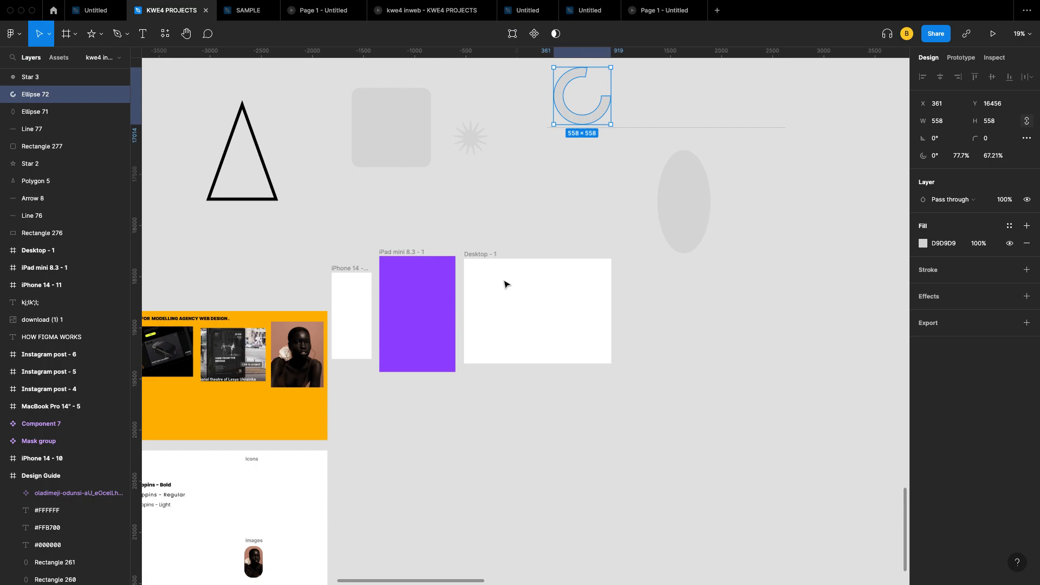
{"action": "scroll", "coordinate": [483, 313], "scroll_direction": "left", "scroll_amount": 5}
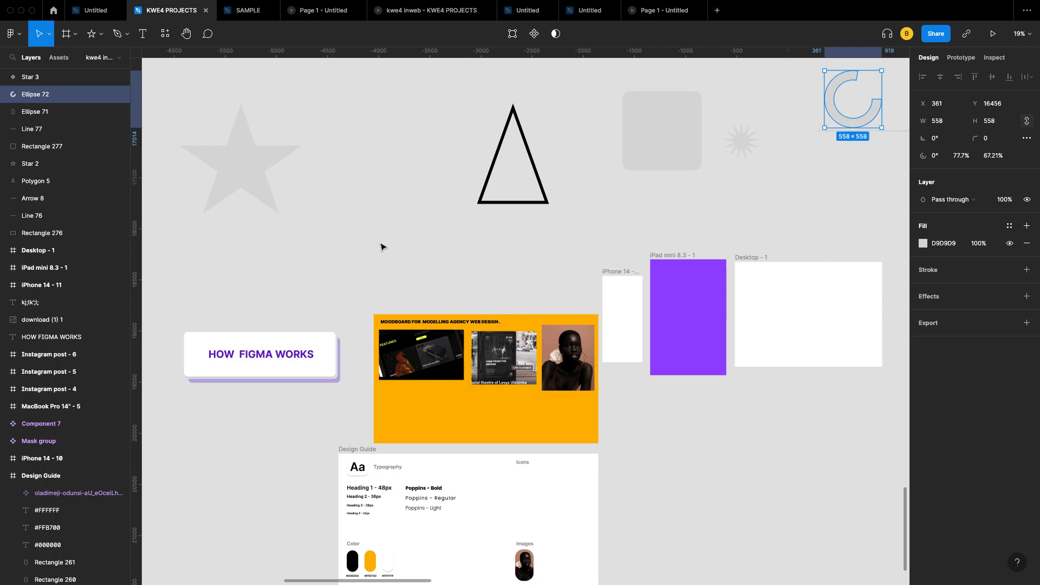
{"action": "scroll", "coordinate": [385, 253], "scroll_direction": "down", "scroll_amount": 5, "text": "ctrl"}
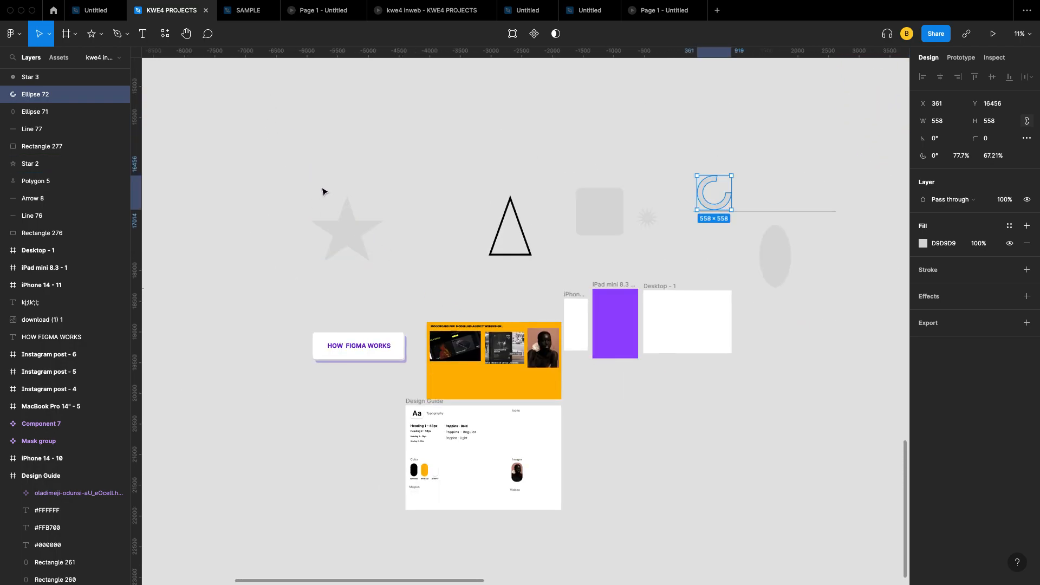
{"action": "left_click", "coordinate": [344, 232]}
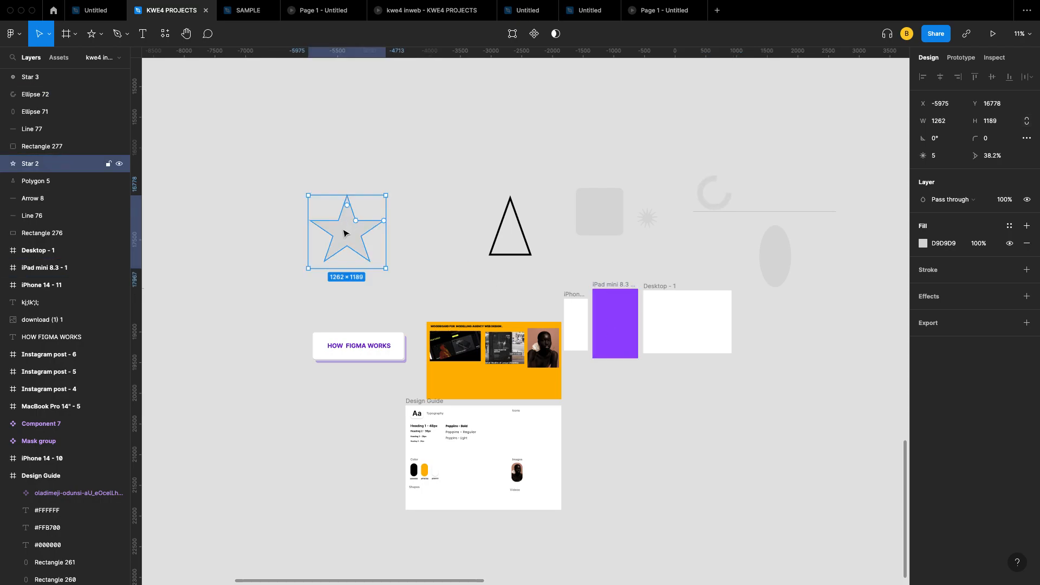
{"action": "scroll", "coordinate": [343, 233], "scroll_direction": "up", "scroll_amount": 4, "text": "ctrl"}
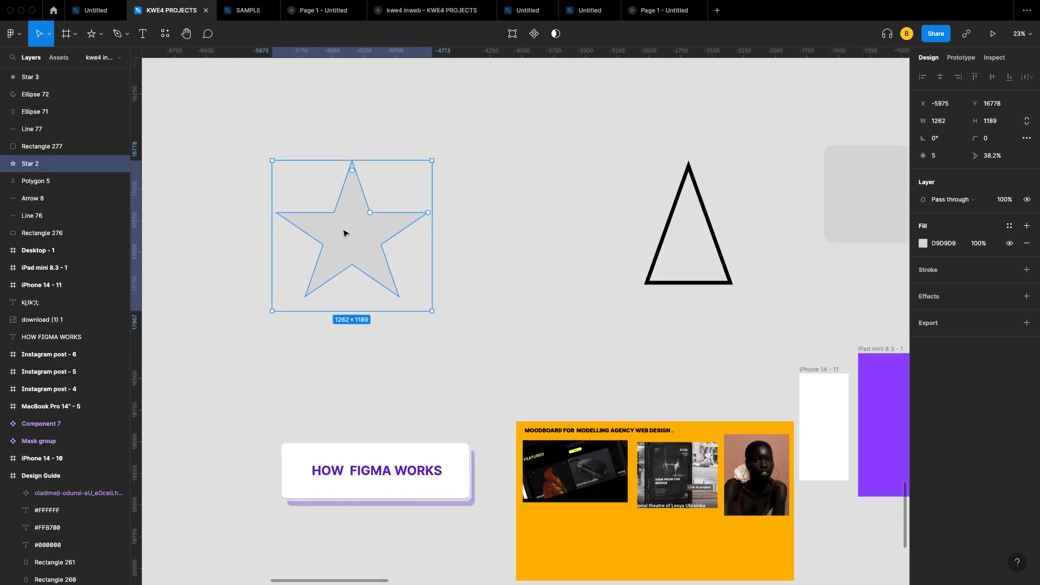
{"action": "double_click", "coordinate": [343, 233]}
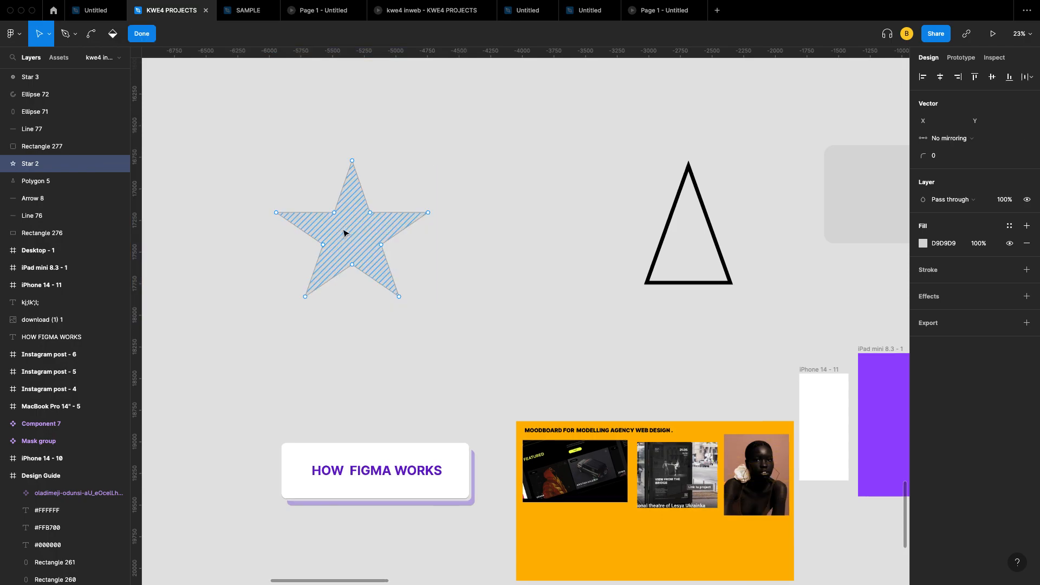
{"action": "left_click", "coordinate": [153, 35]}
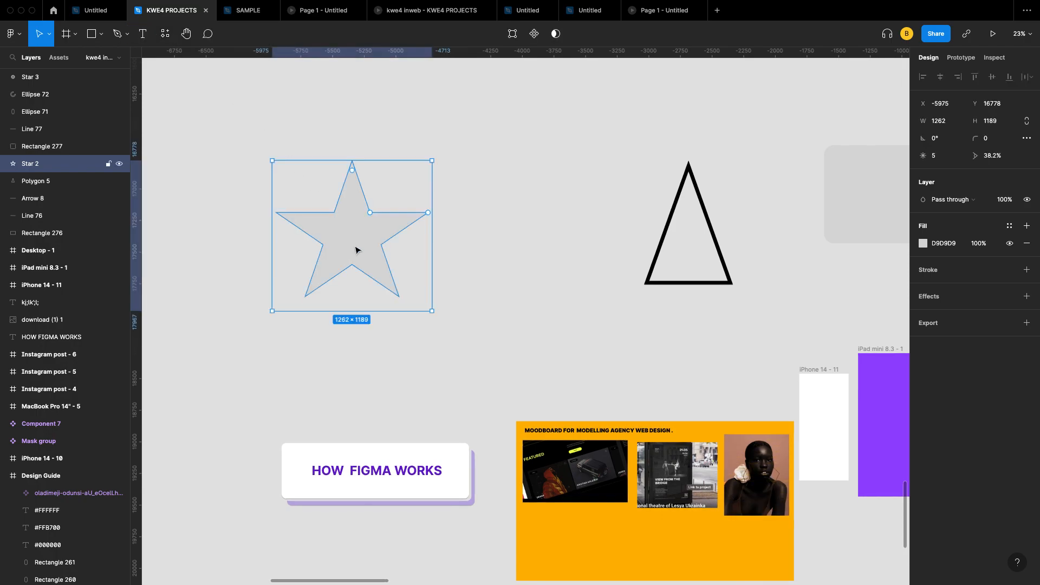
{"action": "double_click", "coordinate": [361, 244]}
{"action": "left_click", "coordinate": [145, 34]}
{"action": "double_click", "coordinate": [340, 214]}
{"action": "left_click", "coordinate": [145, 35]}
{"action": "double_click", "coordinate": [331, 234]}
{"action": "scroll", "coordinate": [331, 234], "scroll_direction": "up", "scroll_amount": 5}
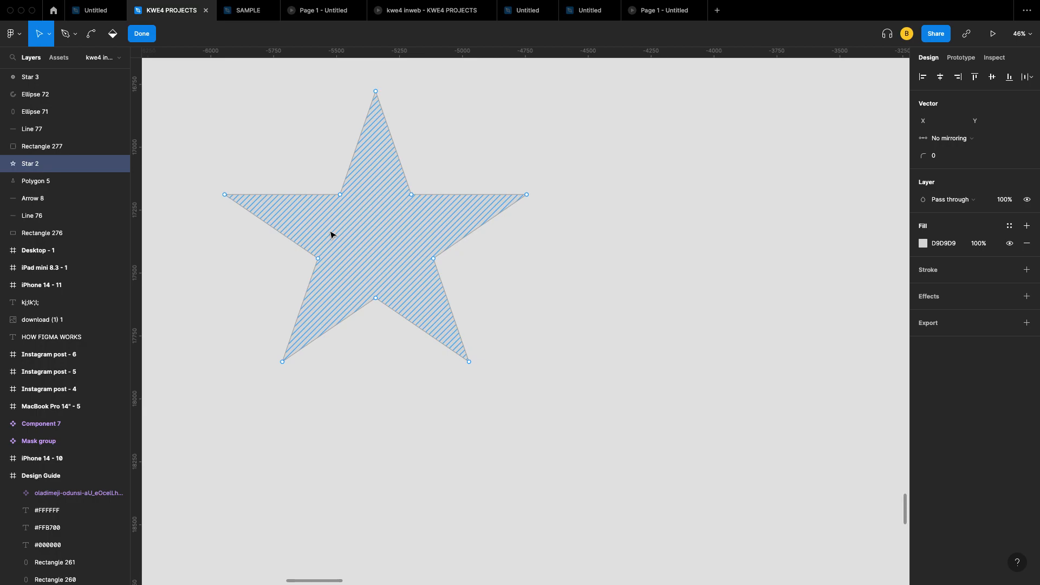
{"action": "key", "text": "Escape"}
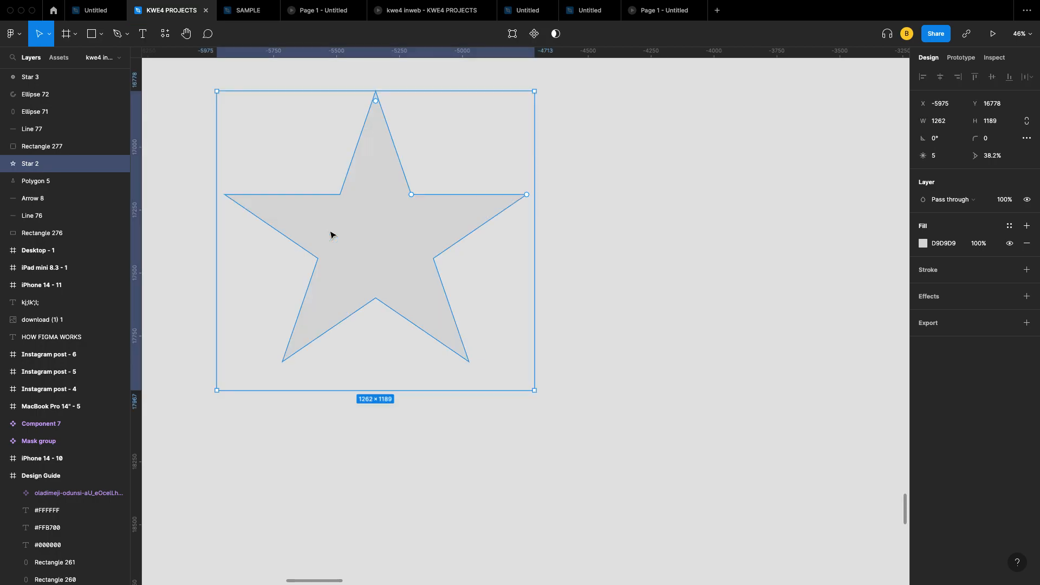
Step: Pull new points out from Star 2's edges into an irregular 1200.23×1129.38 shape
{"action": "double_click", "coordinate": [394, 236]}
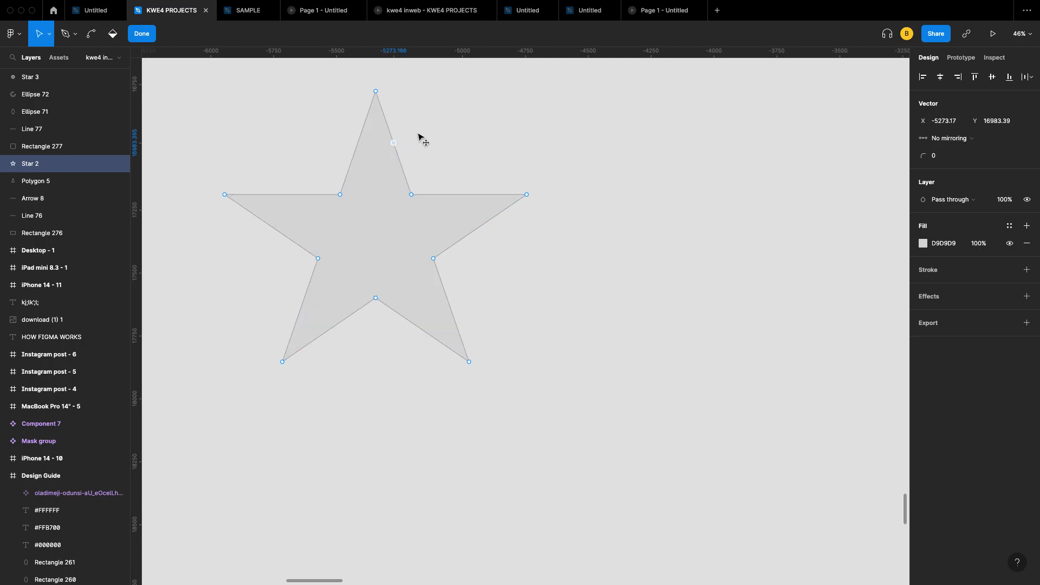
{"action": "left_click_drag", "start_coordinate": [395, 148], "coordinate": [424, 132]}
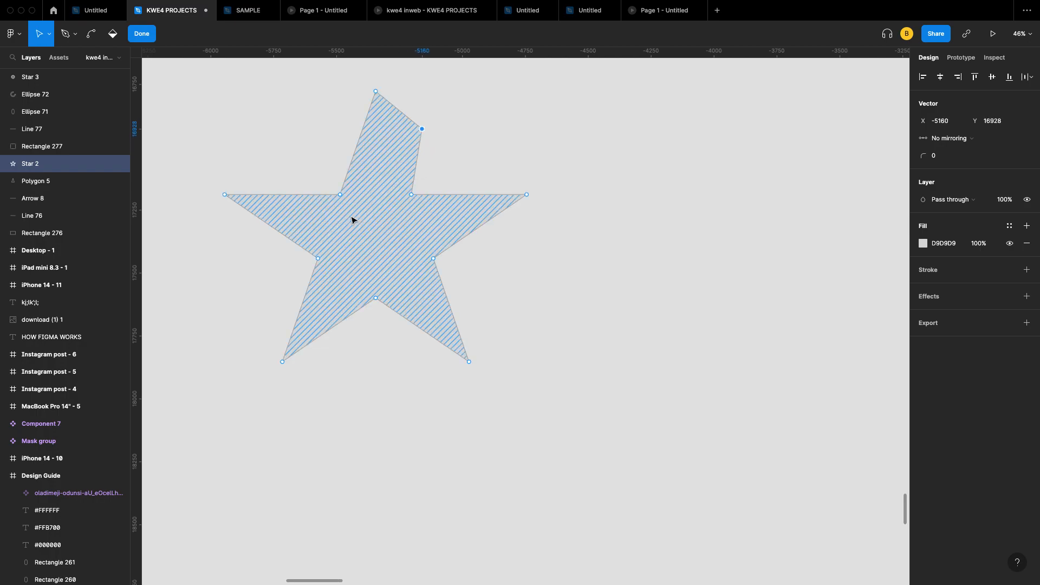
{"action": "left_click_drag", "start_coordinate": [302, 310], "coordinate": [272, 298]}
{"action": "mouse_move", "coordinate": [357, 313]}
{"action": "left_mouse_down"}
{"action": "mouse_move", "coordinate": [366, 328]}
{"action": "mouse_move", "coordinate": [339, 349]}
{"action": "mouse_move", "coordinate": [365, 372]}
{"action": "left_mouse_up"}
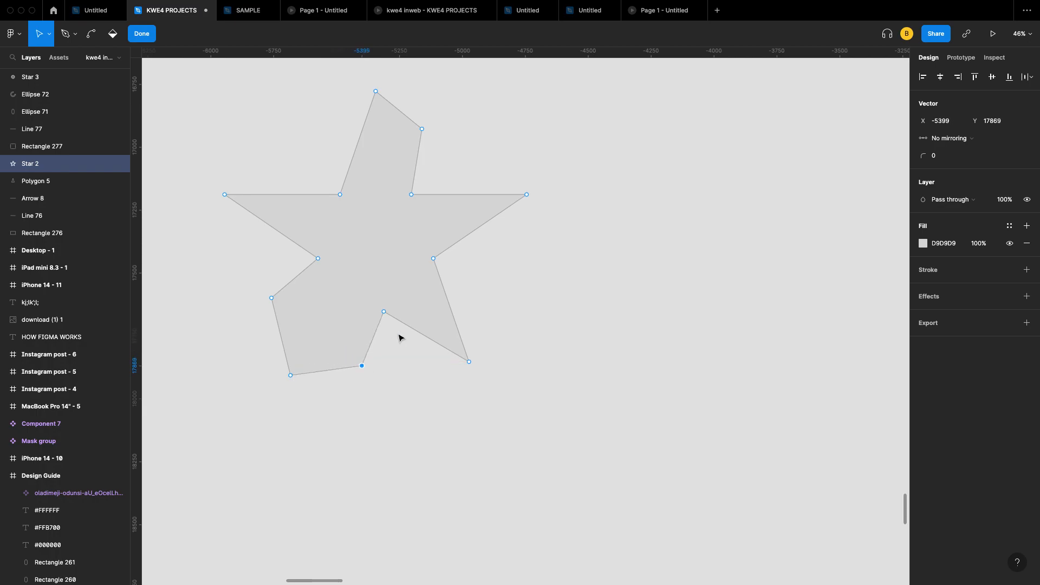
{"action": "left_click_drag", "start_coordinate": [482, 227], "coordinate": [503, 286]}
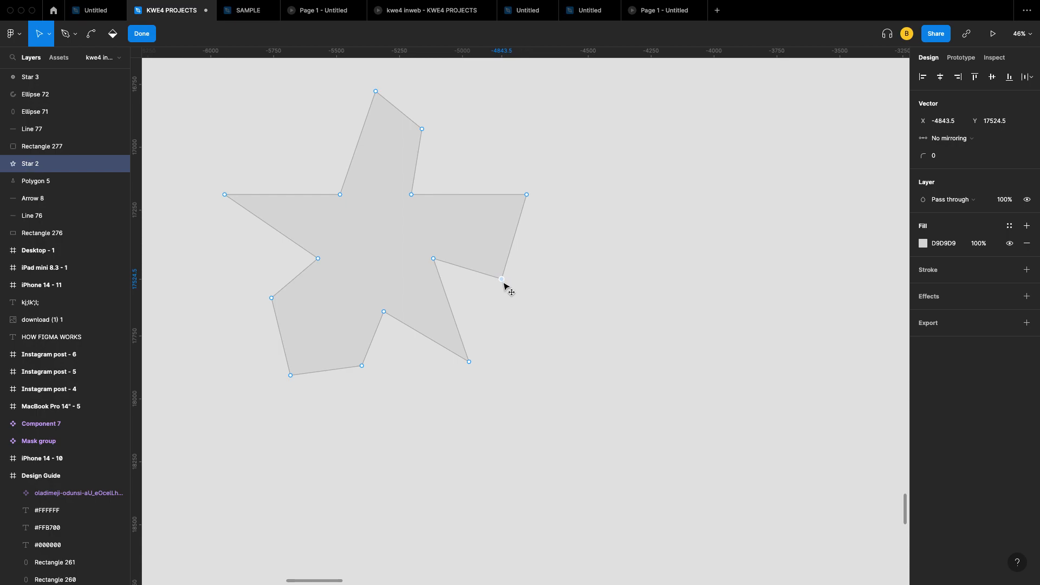
{"action": "left_click_drag", "start_coordinate": [281, 195], "coordinate": [278, 137]}
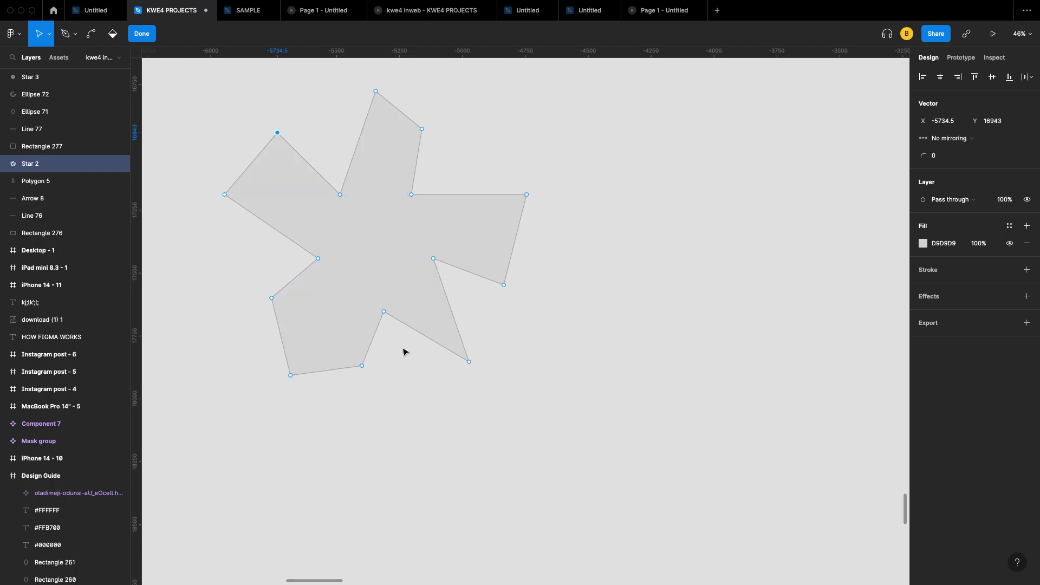
{"action": "left_click_drag", "start_coordinate": [431, 342], "coordinate": [409, 379]}
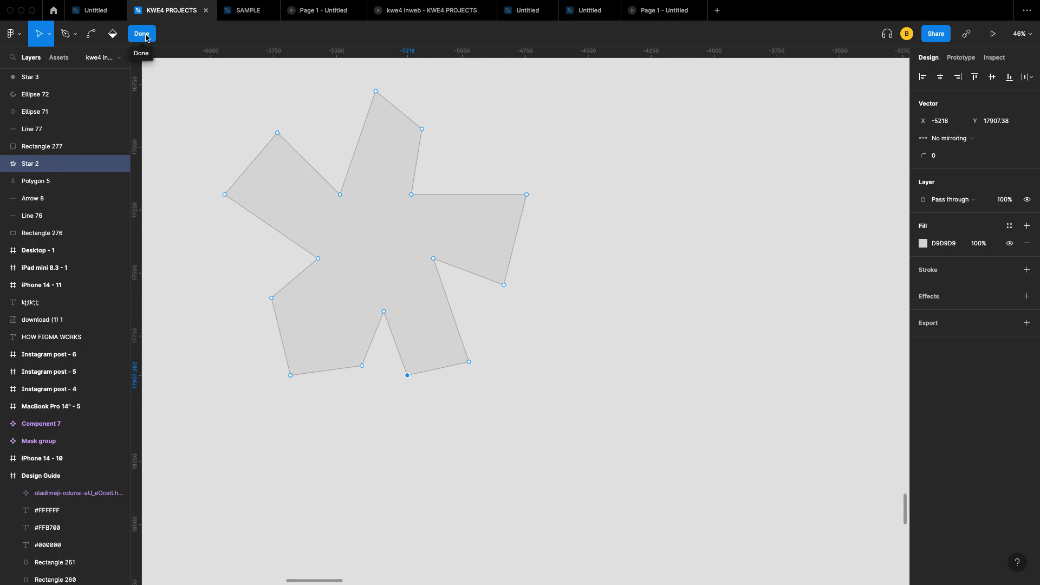
{"action": "key", "text": "Escape"}
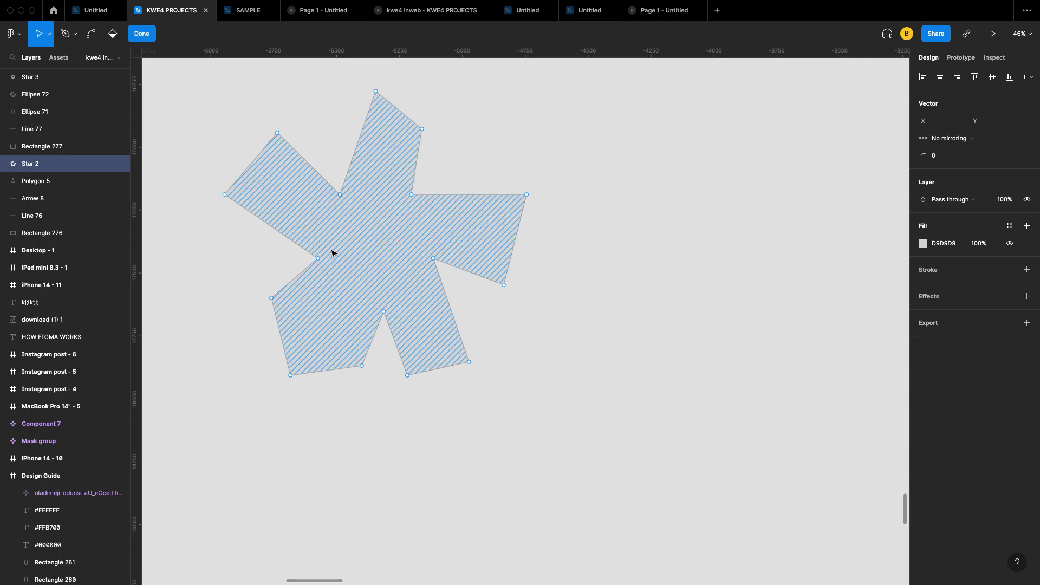
{"action": "key", "text": "Escape"}
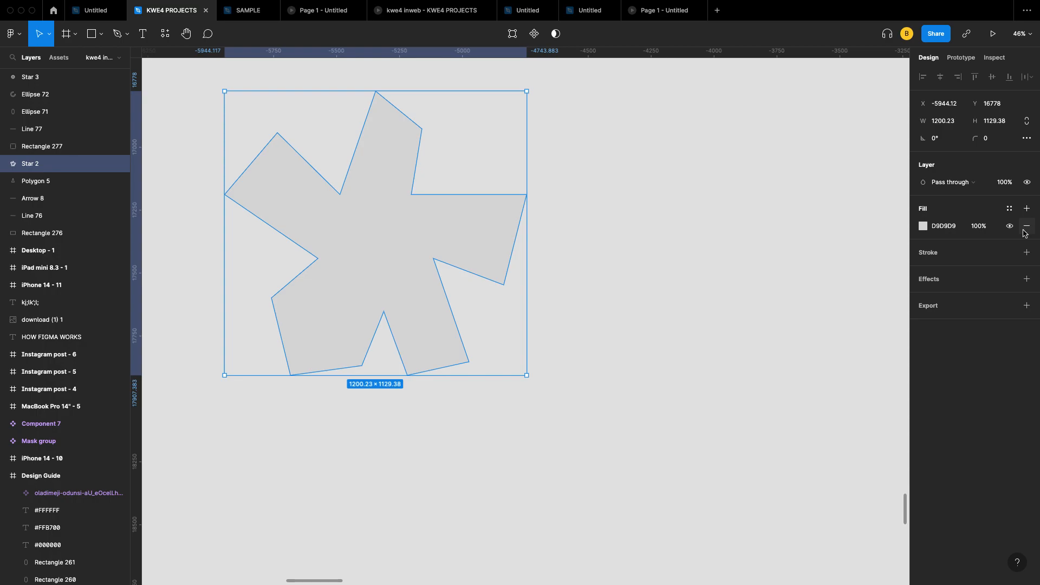
Step: Set the star's fill colour to teal 10BCBF
{"action": "left_click", "coordinate": [922, 225]}
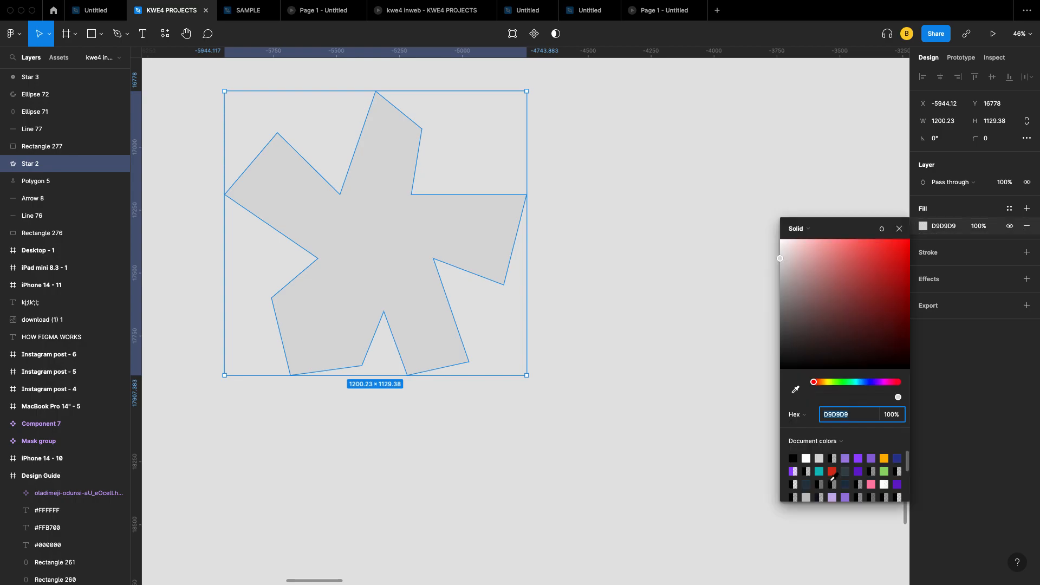
{"action": "left_click", "coordinate": [823, 472]}
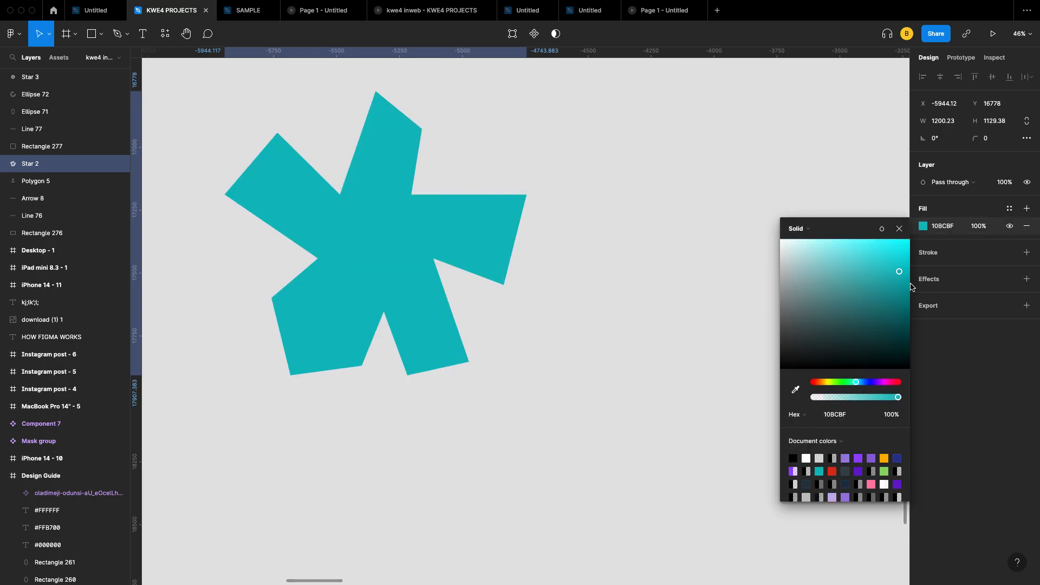
{"action": "left_click", "coordinate": [898, 228]}
Step: Add a red BA1414 stroke to the star with weight 18
{"action": "left_click", "coordinate": [1025, 253]}
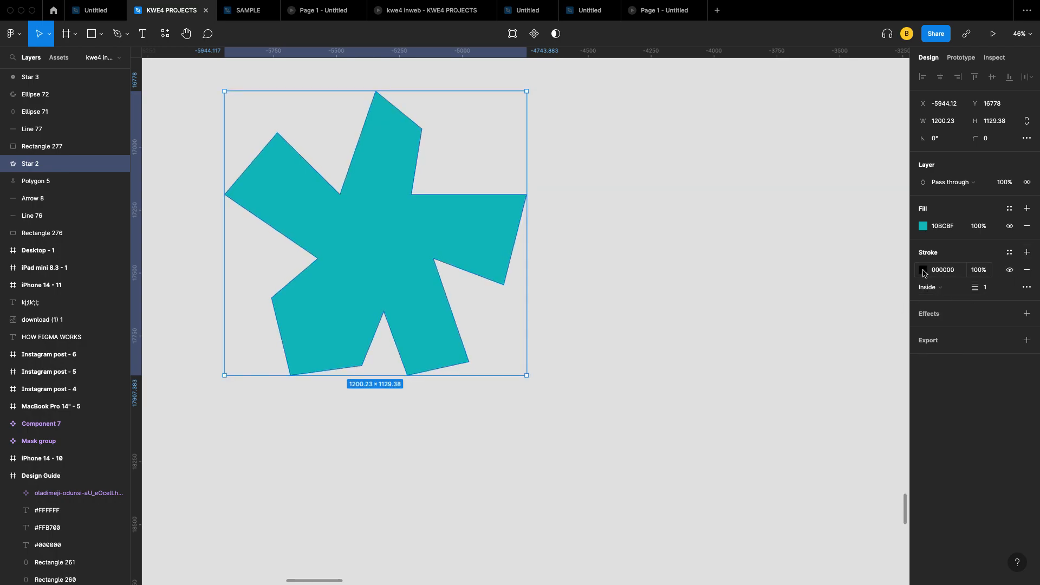
{"action": "left_click", "coordinate": [923, 270]}
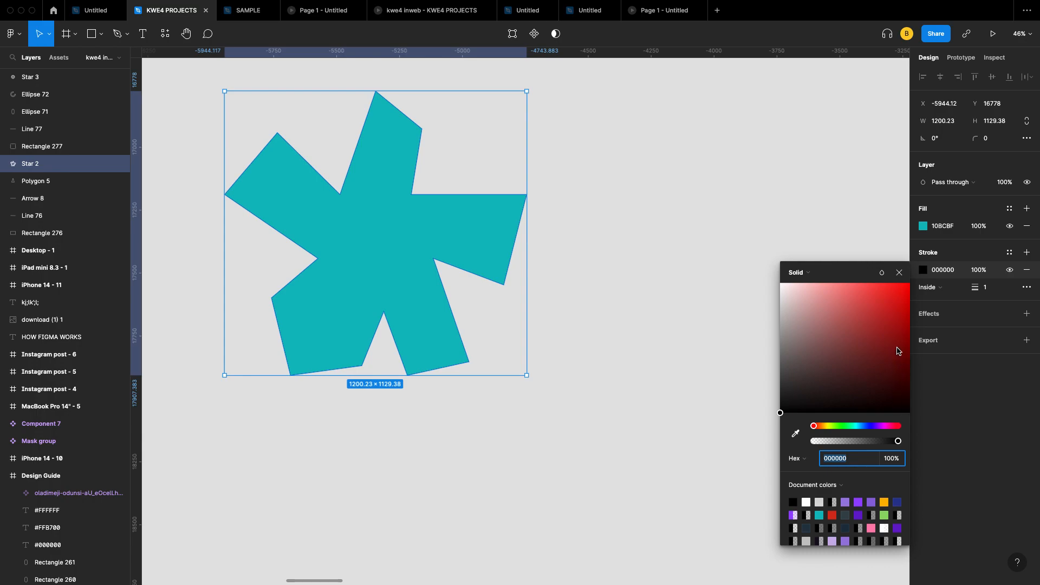
{"action": "left_click", "coordinate": [895, 318]}
{"action": "left_click", "coordinate": [899, 273]}
{"action": "left_click", "coordinate": [993, 290]}
{"action": "key", "text": "Up"}
{"action": "key", "text": "Up"}
{"action": "key", "text": "Up"}
{"action": "key", "text": "Up"}
{"action": "key", "text": "Up"}
{"action": "key", "text": "Up"}
{"action": "key", "text": "Up"}
{"action": "key", "text": "Up"}
{"action": "key", "text": "Up"}
{"action": "key", "text": "Up"}
{"action": "key", "text": "Up"}
{"action": "key", "text": "Up"}
{"action": "key", "text": "Up"}
{"action": "key", "text": "Up"}
{"action": "key", "text": "Up"}
{"action": "key", "text": "Up"}
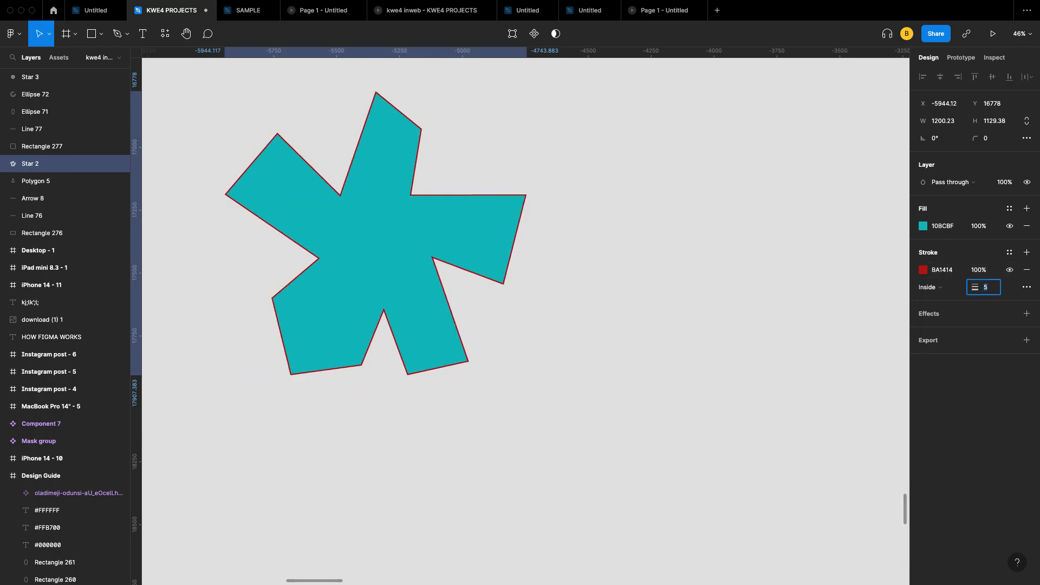
{"action": "key", "text": "Up"}
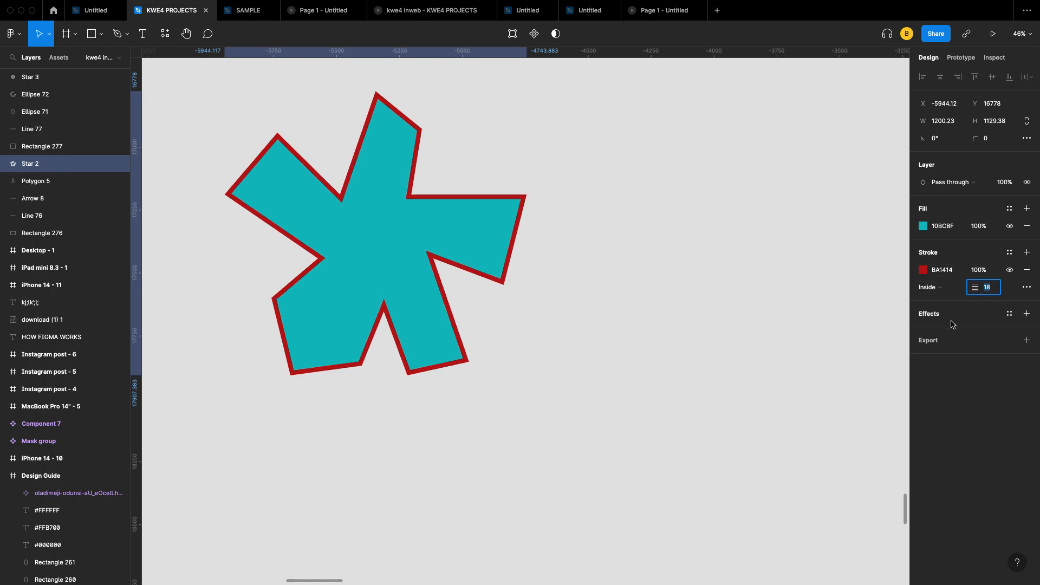
Step: Add a drop shadow and a 1x PNG export setting to the star
{"action": "left_click", "coordinate": [1027, 314]}
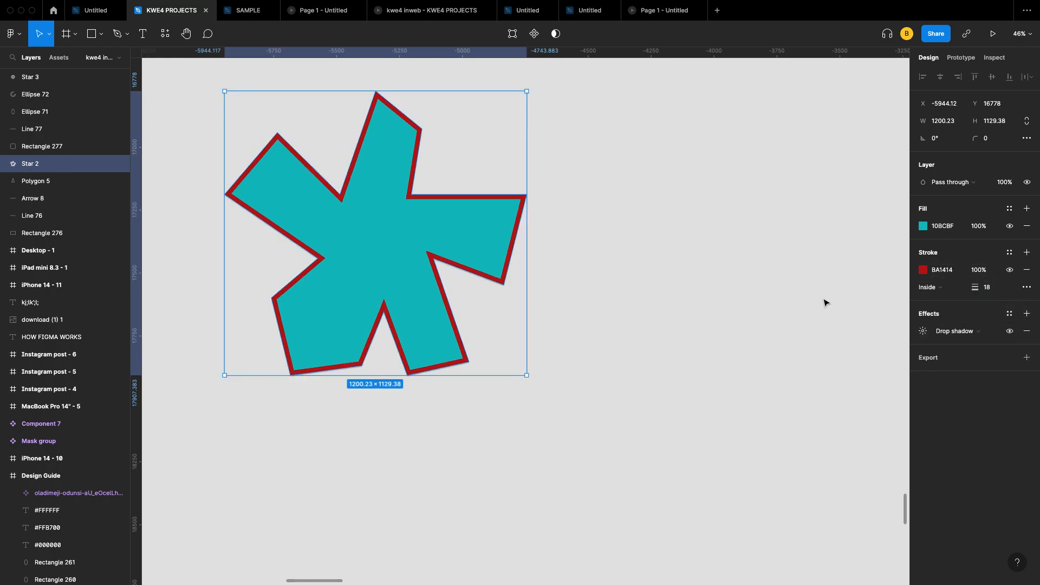
{"action": "left_click", "coordinate": [1026, 357]}
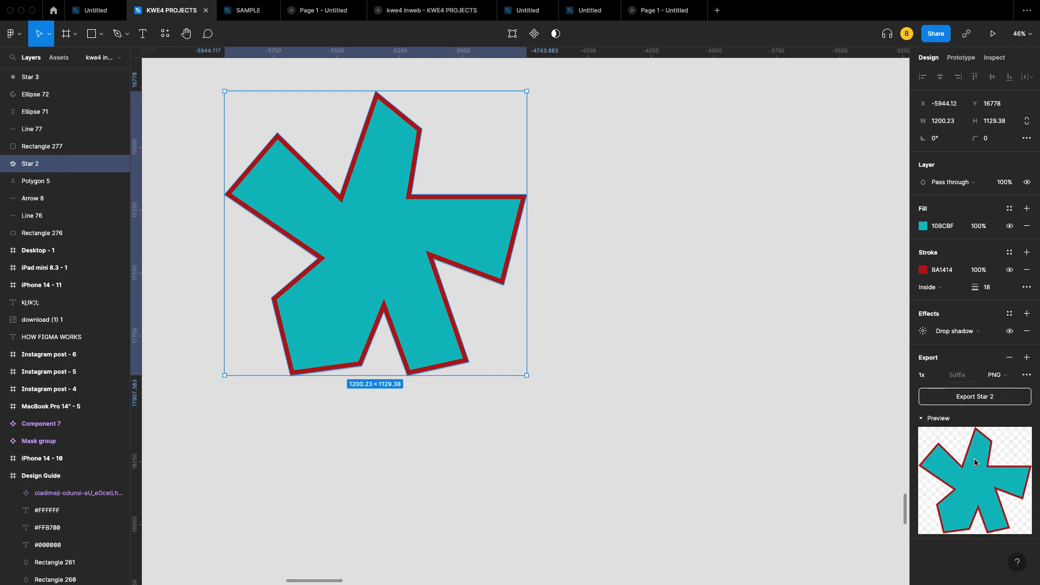
{"action": "left_click", "coordinate": [1027, 375]}
{"action": "left_click", "coordinate": [1027, 375]}
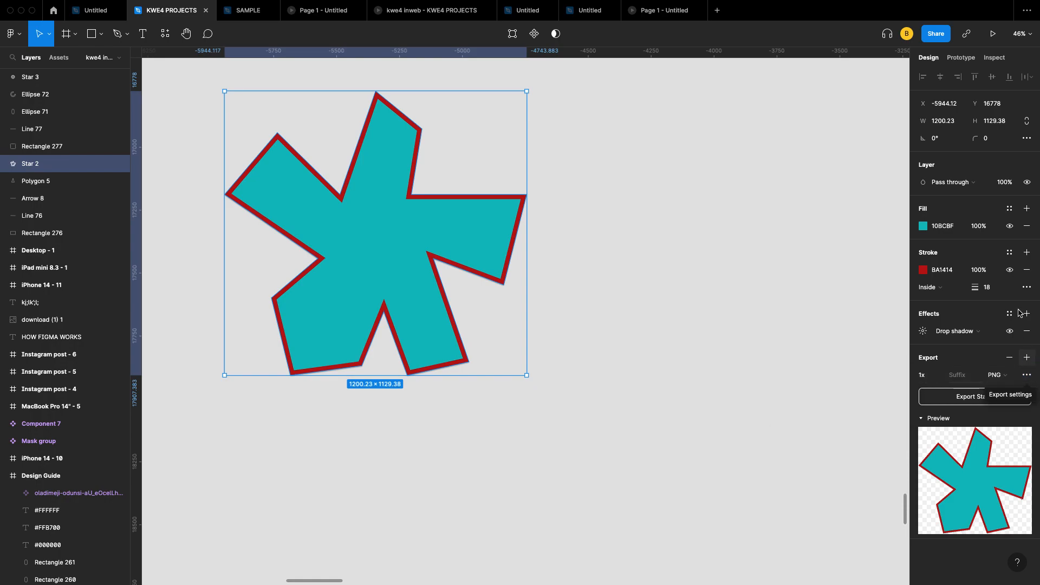
Step: Scroll over to the grey shapes and enter point editing on the rounded square
{"action": "scroll", "coordinate": [462, 230], "scroll_direction": "down", "scroll_amount": 3}
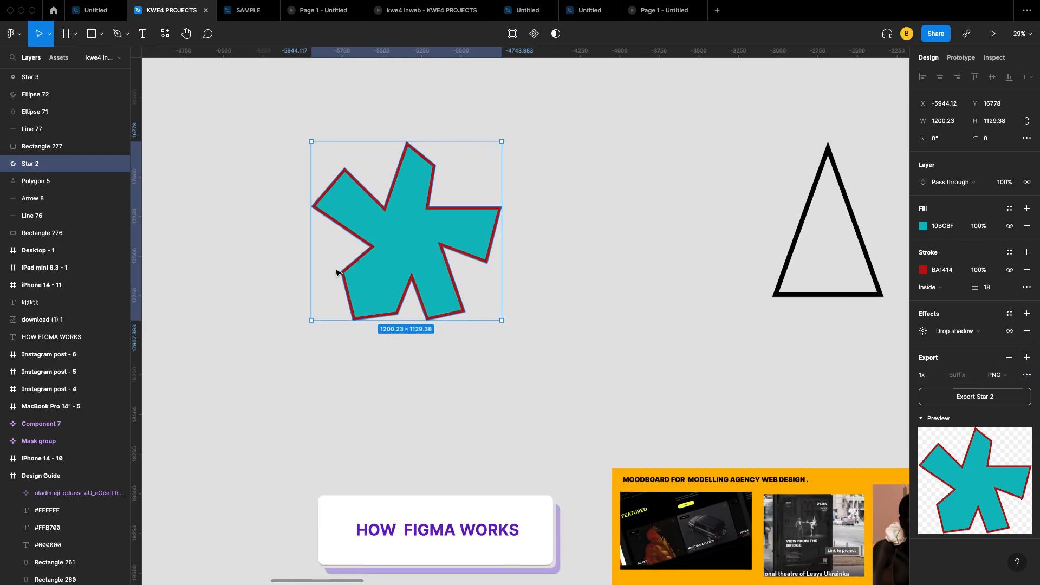
{"action": "scroll", "coordinate": [410, 280], "scroll_direction": "down", "scroll_amount": 3}
{"action": "scroll", "coordinate": [411, 281], "scroll_direction": "right", "scroll_amount": 5}
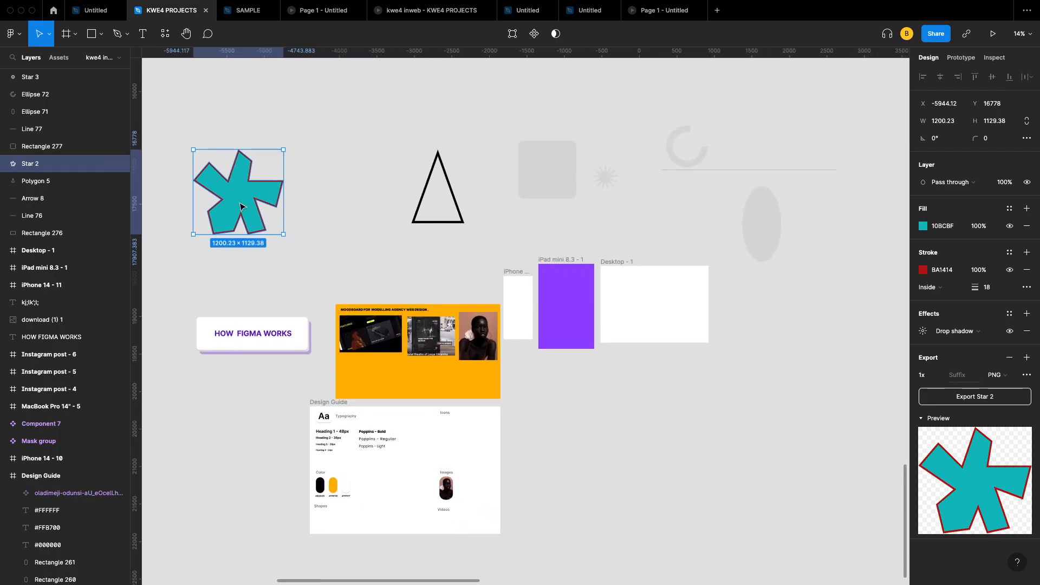
{"action": "scroll", "coordinate": [226, 186], "scroll_direction": "up", "scroll_amount": 3}
{"action": "scroll", "coordinate": [226, 186], "scroll_direction": "down", "scroll_amount": 2}
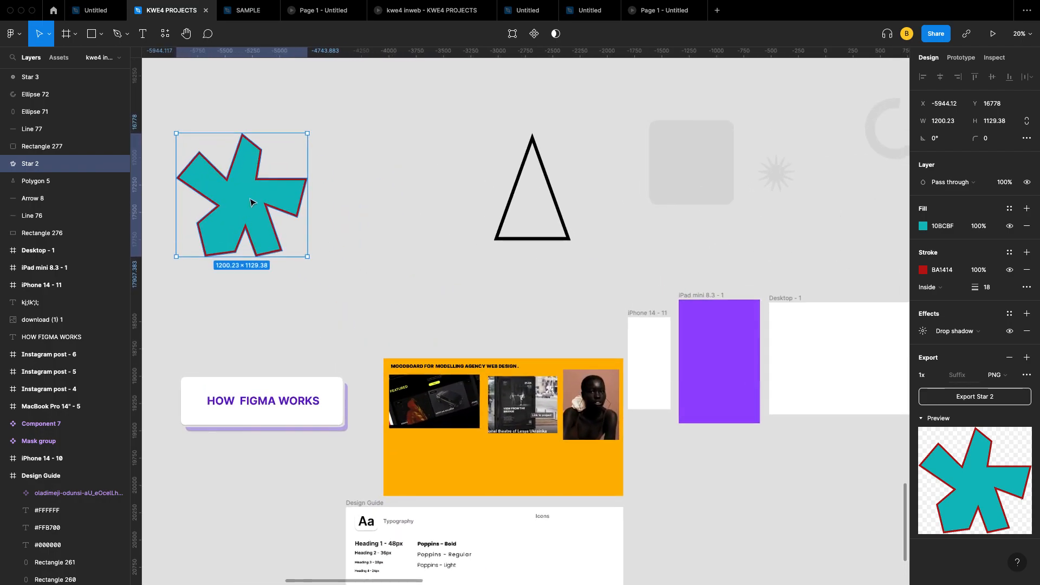
{"action": "scroll", "coordinate": [299, 269], "scroll_direction": "right", "scroll_amount": 2}
{"action": "scroll", "coordinate": [299, 269], "scroll_direction": "right", "scroll_amount": 1}
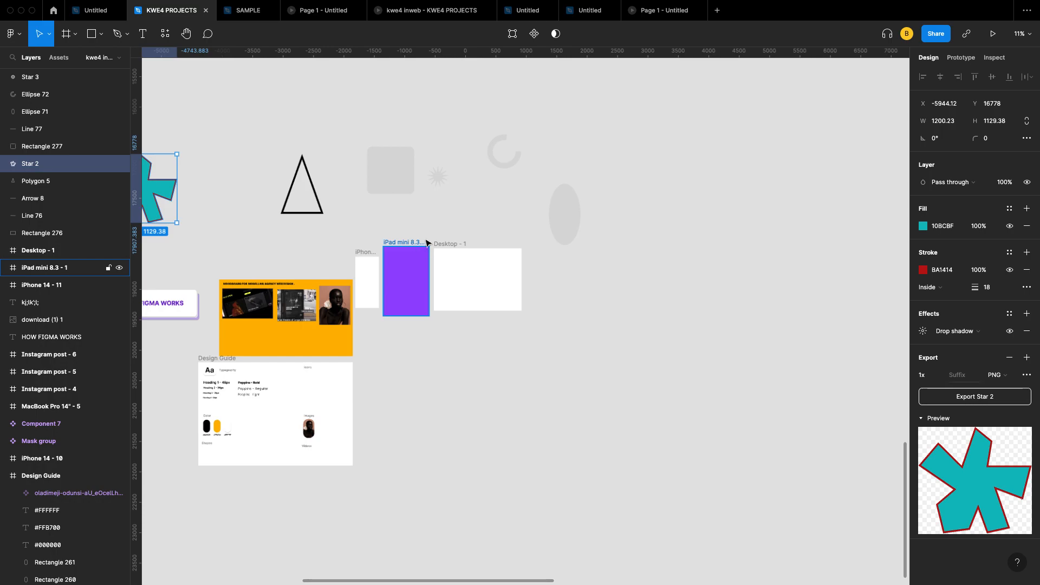
{"action": "double_click", "coordinate": [382, 164]}
{"action": "scroll", "coordinate": [383, 163], "scroll_direction": "up", "scroll_amount": 4}
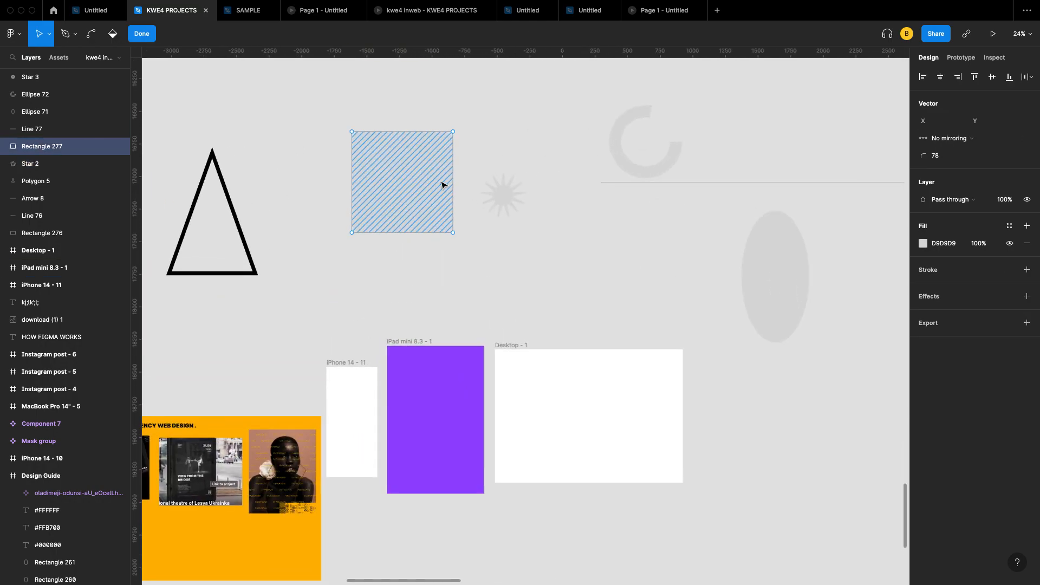
{"action": "scroll", "coordinate": [405, 199], "scroll_direction": "down", "scroll_amount": 4}
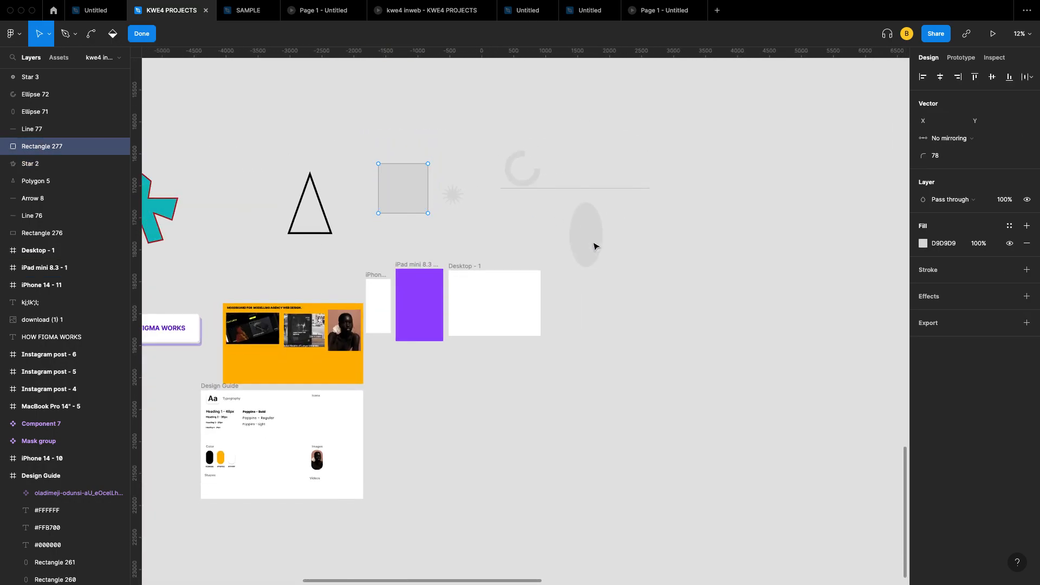
Step: Edit the tall Ellipse 71 instead and clear its grey D9D9D9 fill with the paint bucket
{"action": "left_click", "coordinate": [594, 241]}
{"action": "scroll", "coordinate": [595, 242], "scroll_direction": "up", "scroll_amount": 4}
{"action": "double_click", "coordinate": [594, 246]}
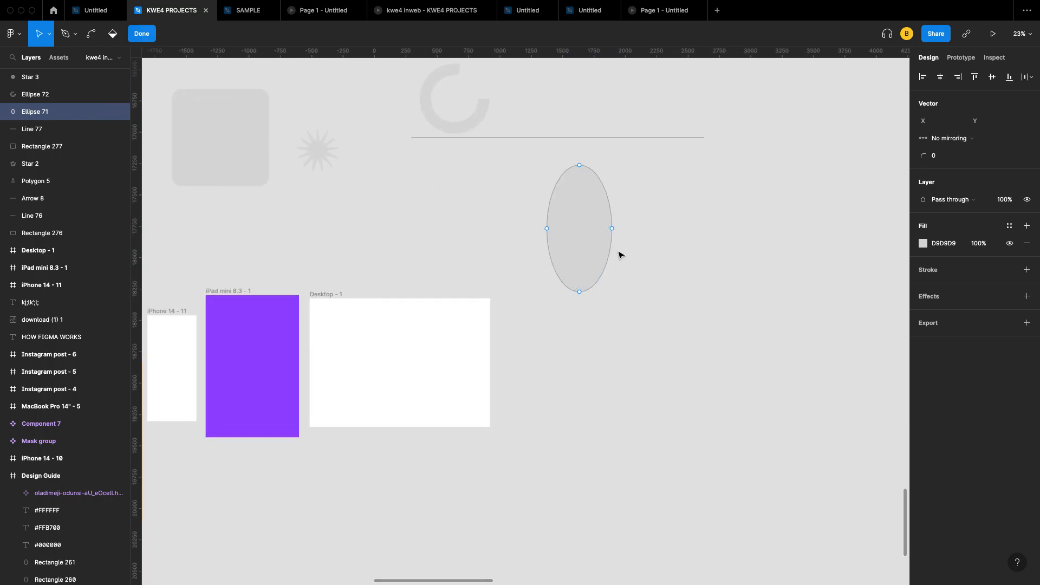
{"action": "left_click", "coordinate": [113, 35]}
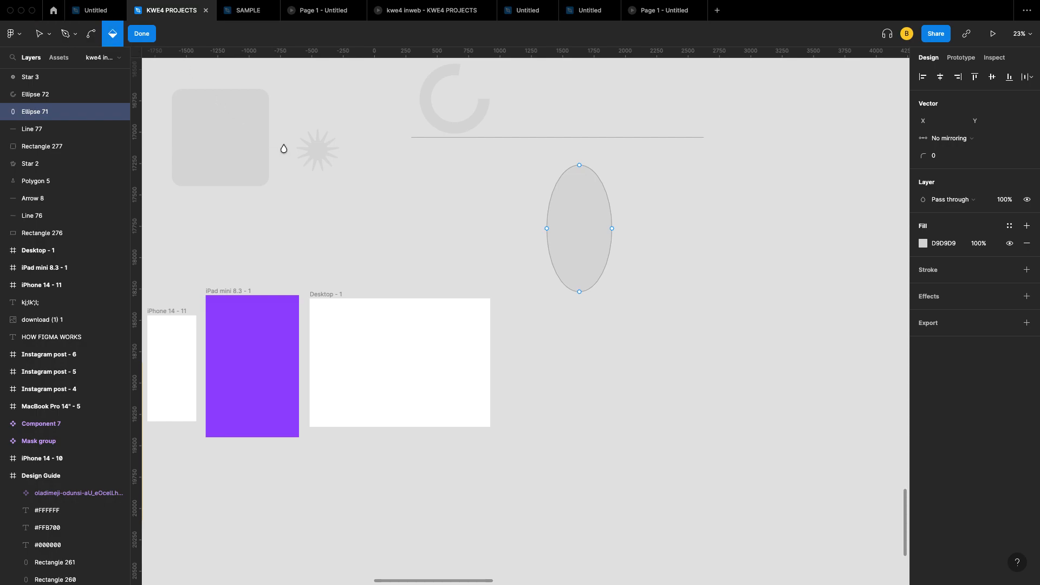
{"action": "left_click", "coordinate": [578, 228]}
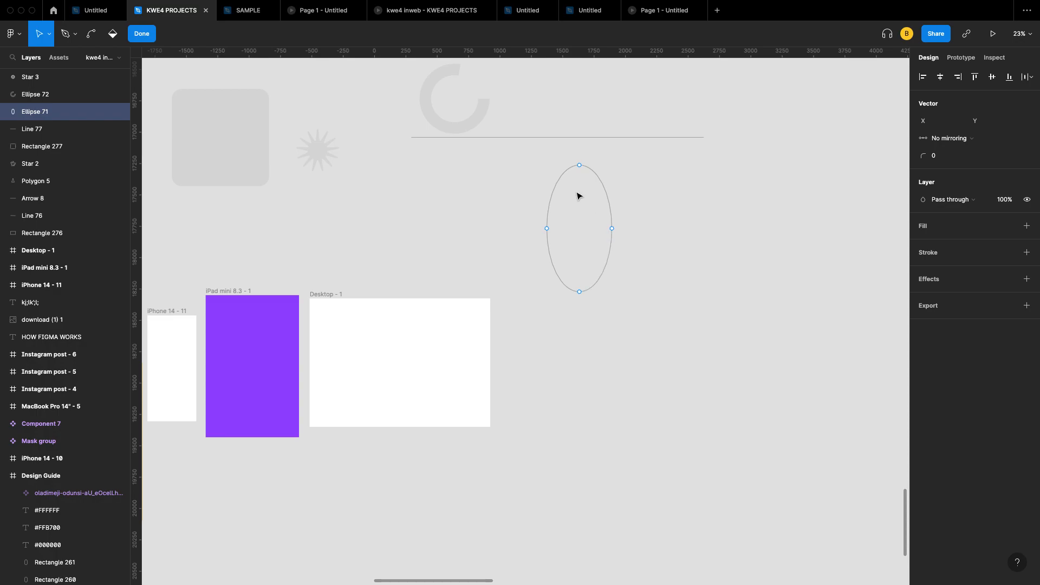
Step: Bend Ellipse 71's upper-left curve into a sharp peak and swing its handles into a drop-like outline
{"action": "left_click", "coordinate": [90, 34]}
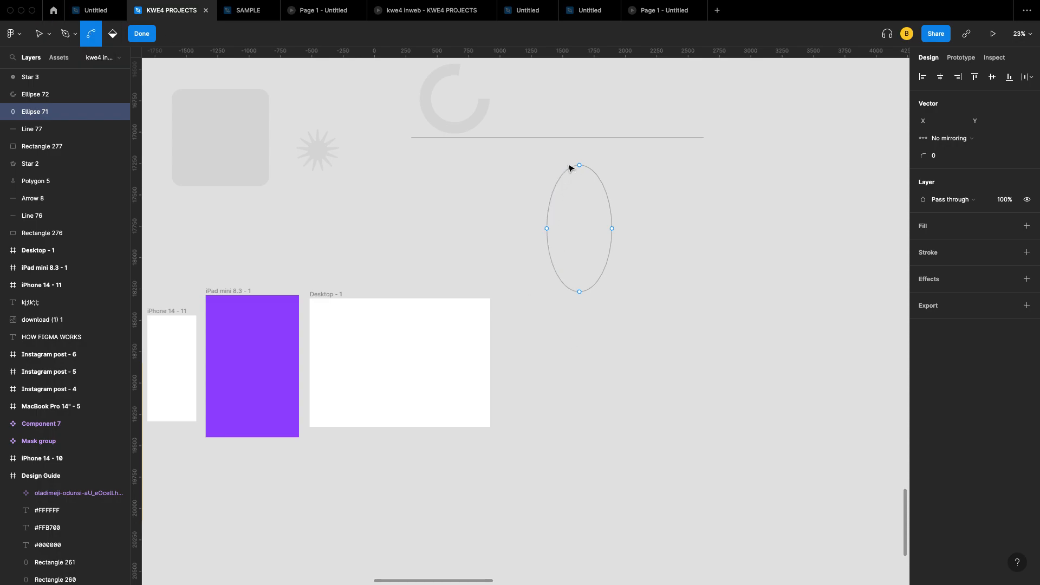
{"action": "left_click_drag", "start_coordinate": [569, 168], "coordinate": [591, 157]}
{"action": "scroll", "coordinate": [590, 158], "scroll_direction": "up", "scroll_amount": 5}
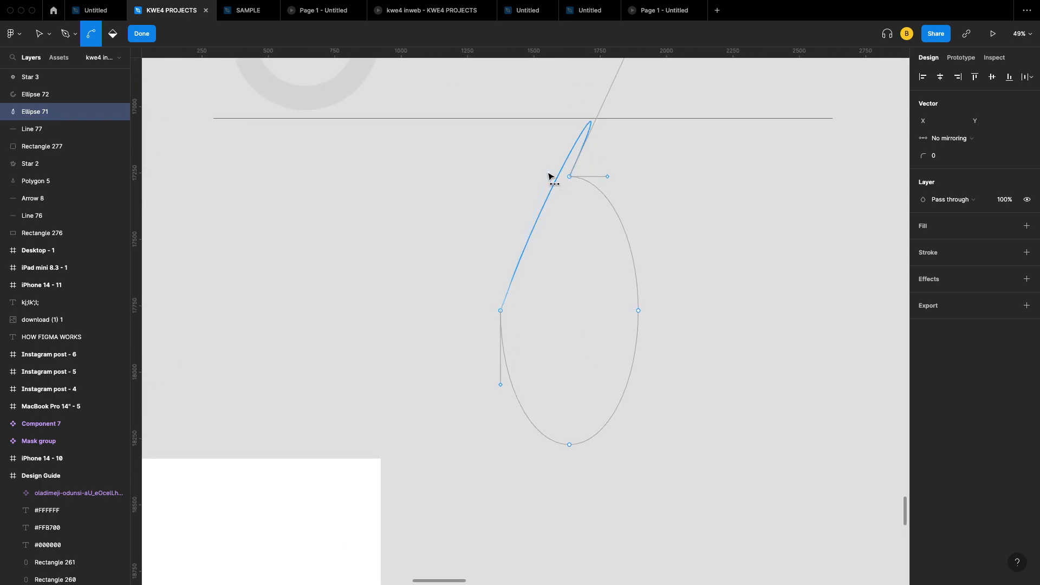
{"action": "scroll", "coordinate": [549, 185], "scroll_direction": "up", "scroll_amount": 2}
{"action": "scroll", "coordinate": [549, 185], "scroll_direction": "down", "scroll_amount": 2}
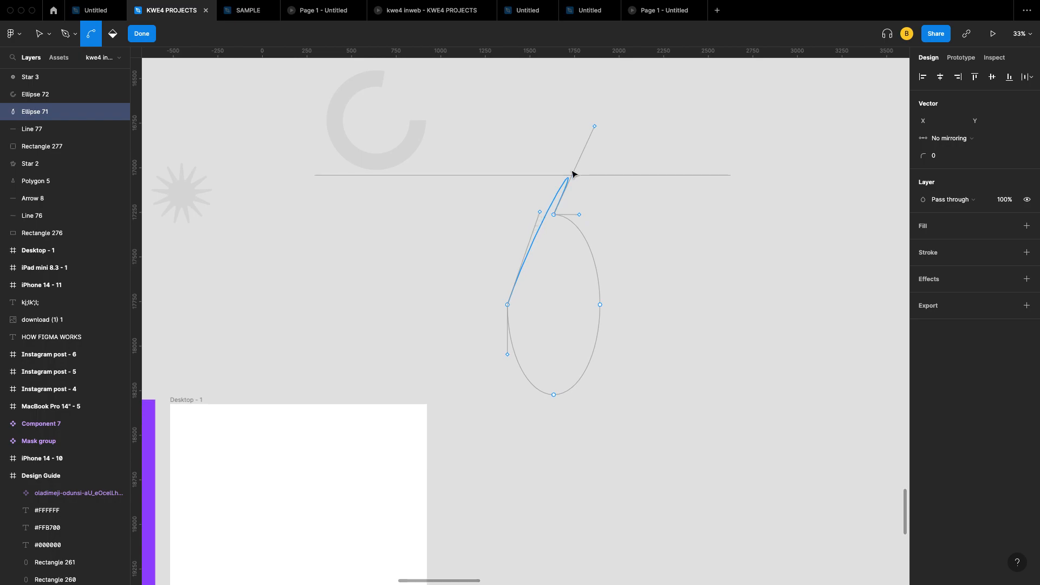
{"action": "left_click_drag", "start_coordinate": [595, 128], "coordinate": [461, 139]}
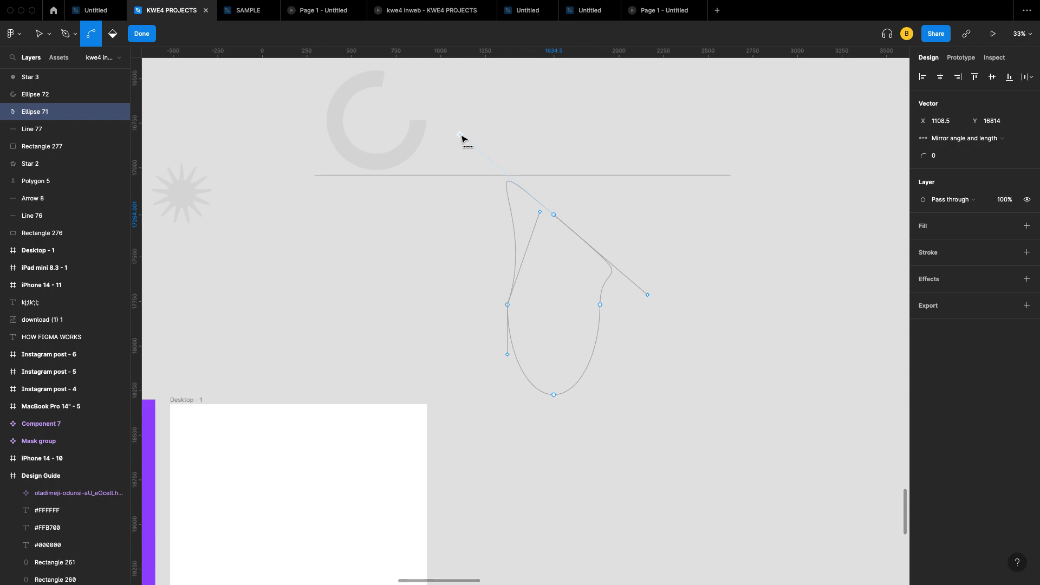
{"action": "left_click_drag", "start_coordinate": [461, 139], "coordinate": [458, 133]}
{"action": "left_click", "coordinate": [141, 33]}
{"action": "scroll", "coordinate": [459, 275], "scroll_direction": "down", "scroll_amount": 5}
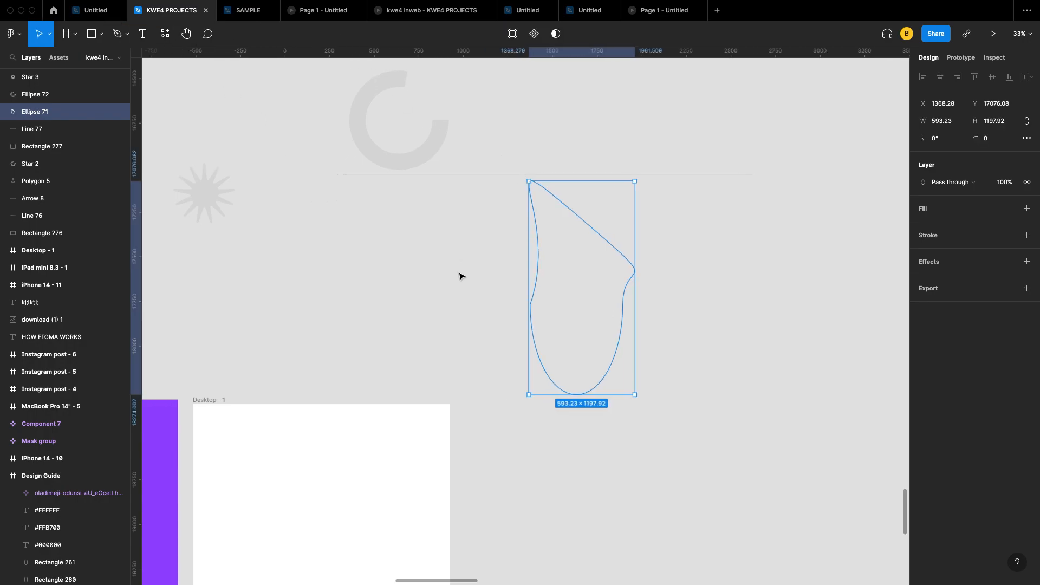
{"action": "scroll", "coordinate": [325, 189], "scroll_direction": "up", "scroll_amount": 3}
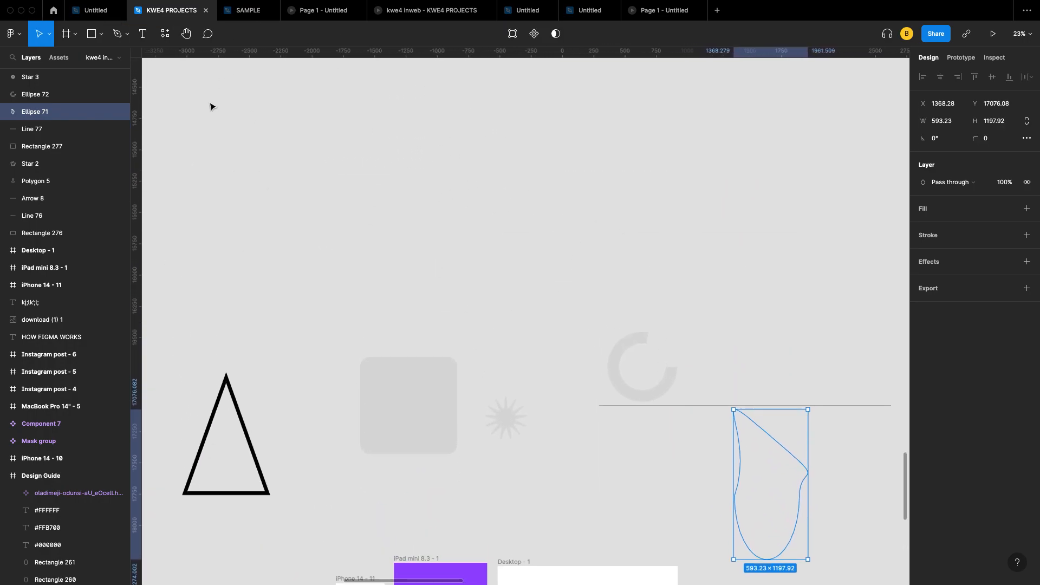
Step: Draw a large grey circle with the Ellipse tool above the rounded square
{"action": "left_click", "coordinate": [101, 34]}
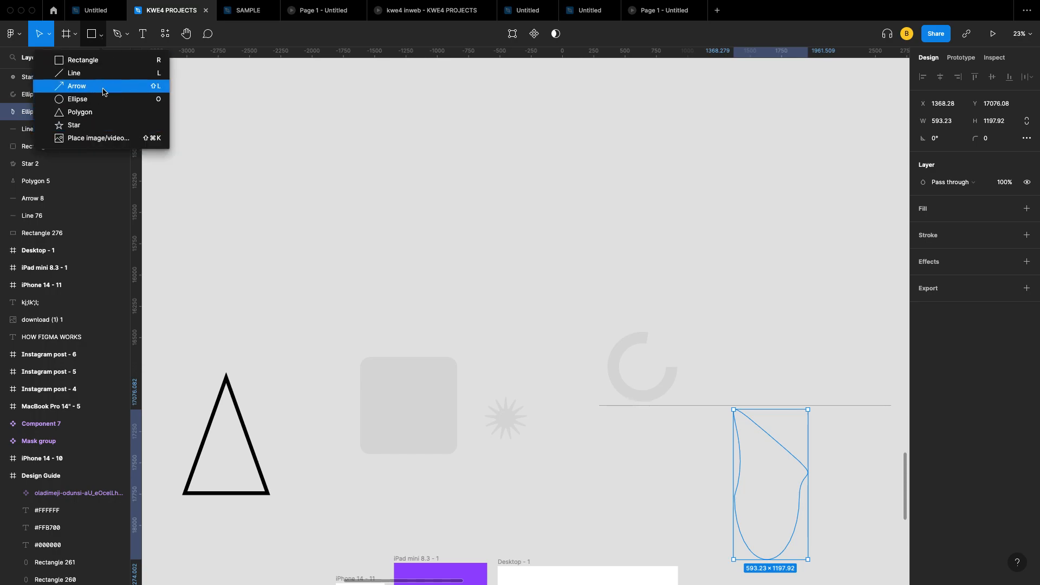
{"action": "left_click", "coordinate": [81, 99]}
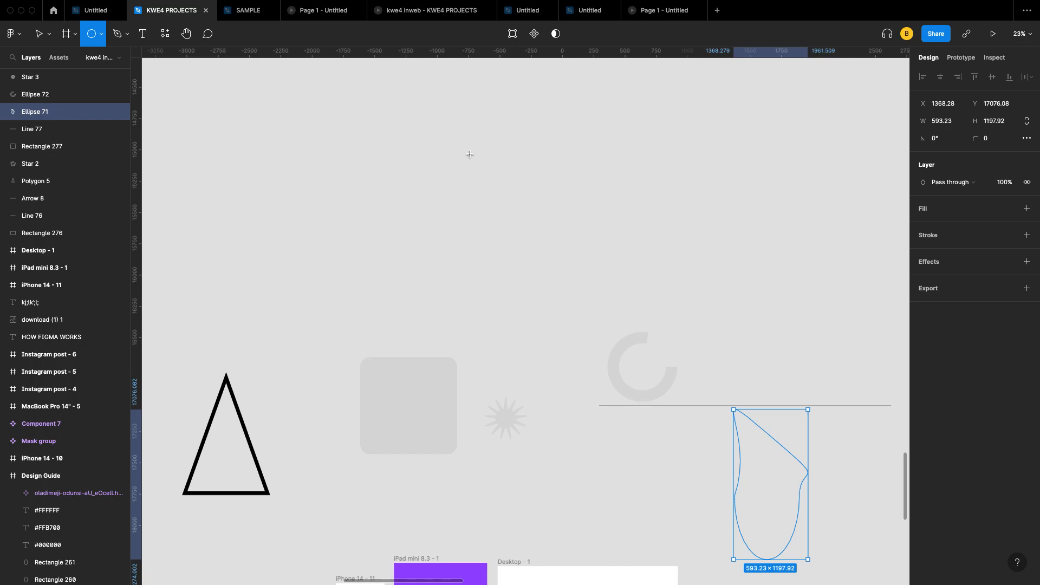
{"action": "left_click_drag", "start_coordinate": [469, 154], "coordinate": [578, 282]}
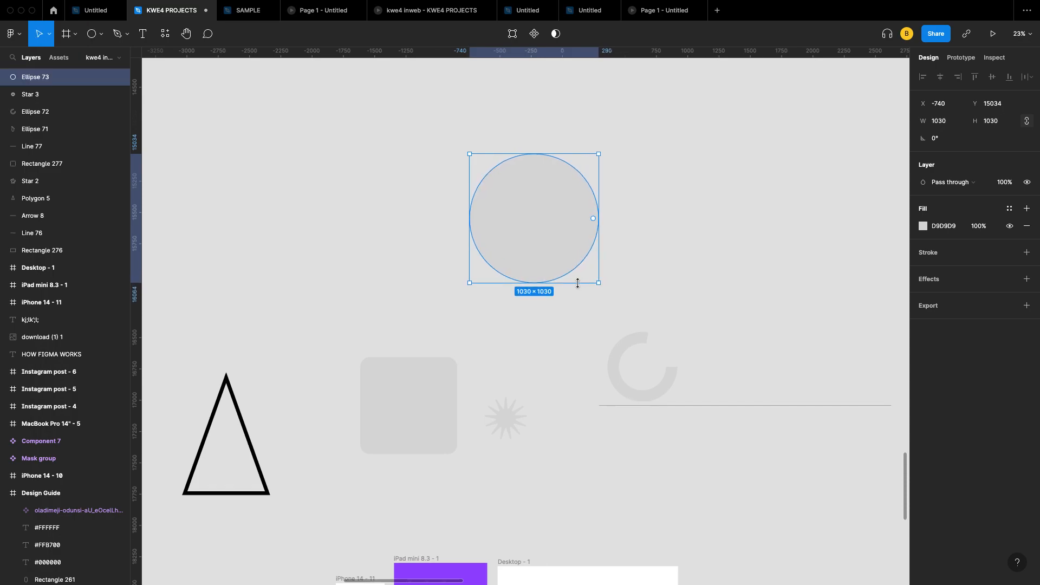
{"action": "scroll", "coordinate": [497, 318], "scroll_direction": "right", "scroll_amount": 3}
{"action": "scroll", "coordinate": [497, 318], "scroll_direction": "up", "scroll_amount": 3}
{"action": "scroll", "coordinate": [496, 318], "scroll_direction": "up", "scroll_amount": 2}
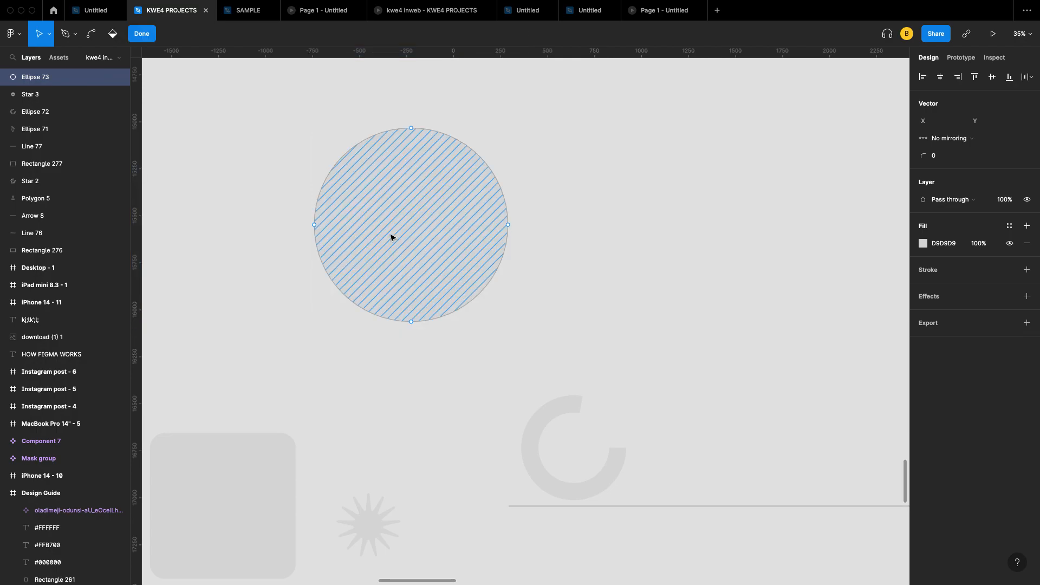
Step: Drag the circle's top and bottom points and handles into a notched heart with a pointed tip
{"action": "left_click_drag", "start_coordinate": [411, 325], "coordinate": [418, 361]}
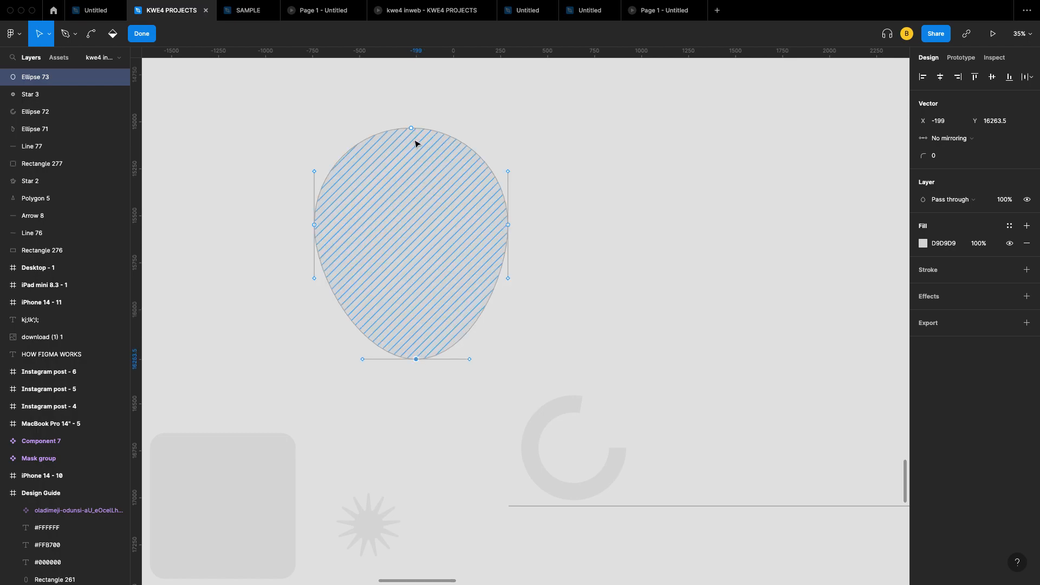
{"action": "left_click_drag", "start_coordinate": [411, 129], "coordinate": [412, 161]}
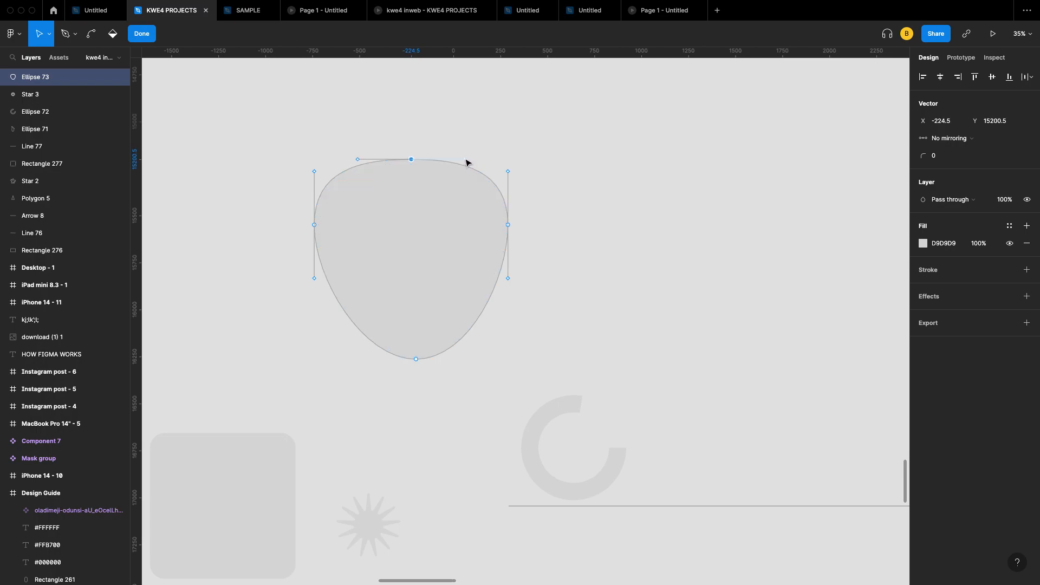
{"action": "left_click_drag", "start_coordinate": [465, 161], "coordinate": [457, 98]}
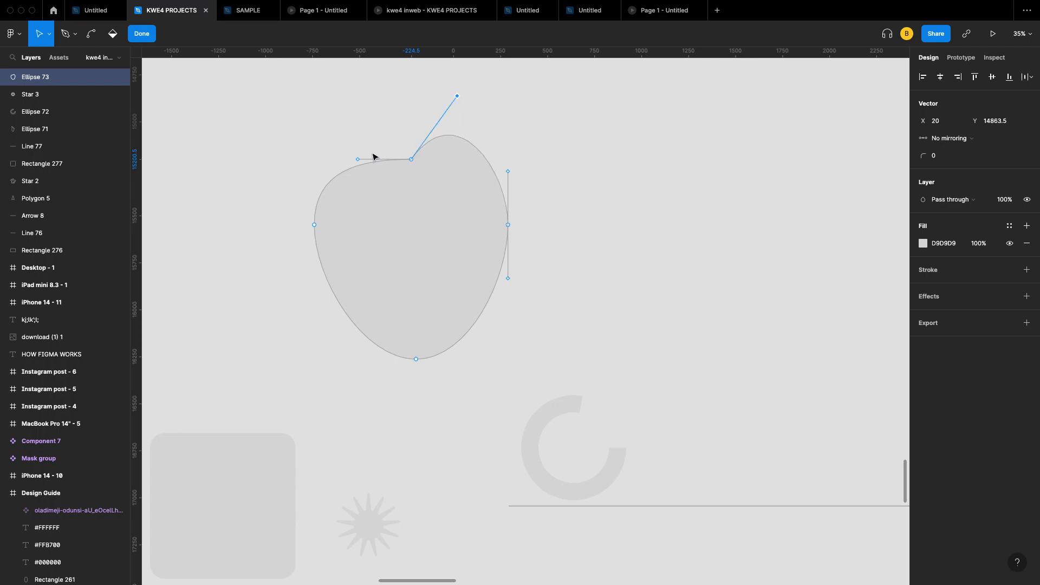
{"action": "left_click_drag", "start_coordinate": [356, 162], "coordinate": [355, 107]}
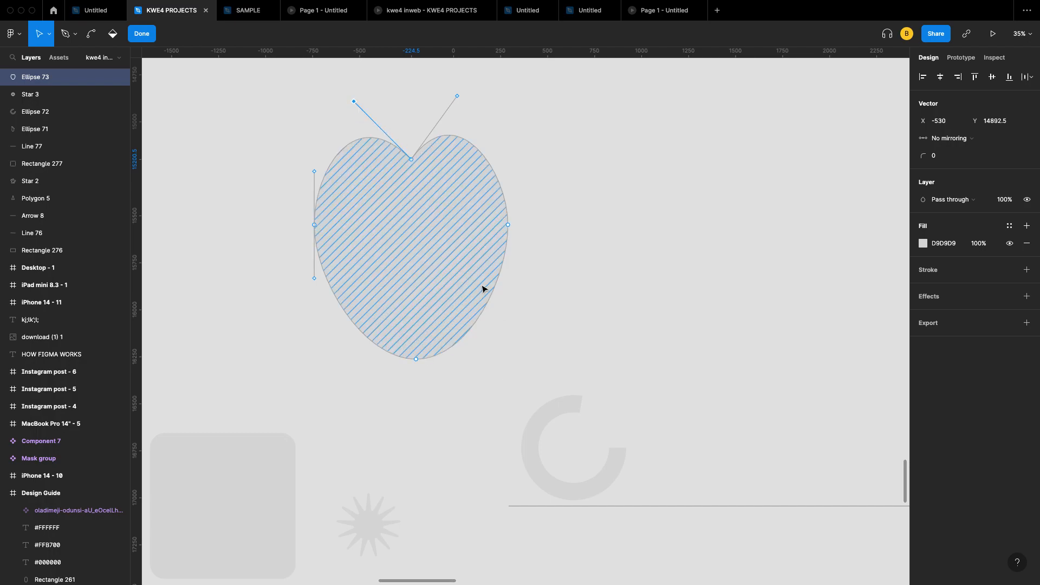
{"action": "left_click", "coordinate": [417, 360]}
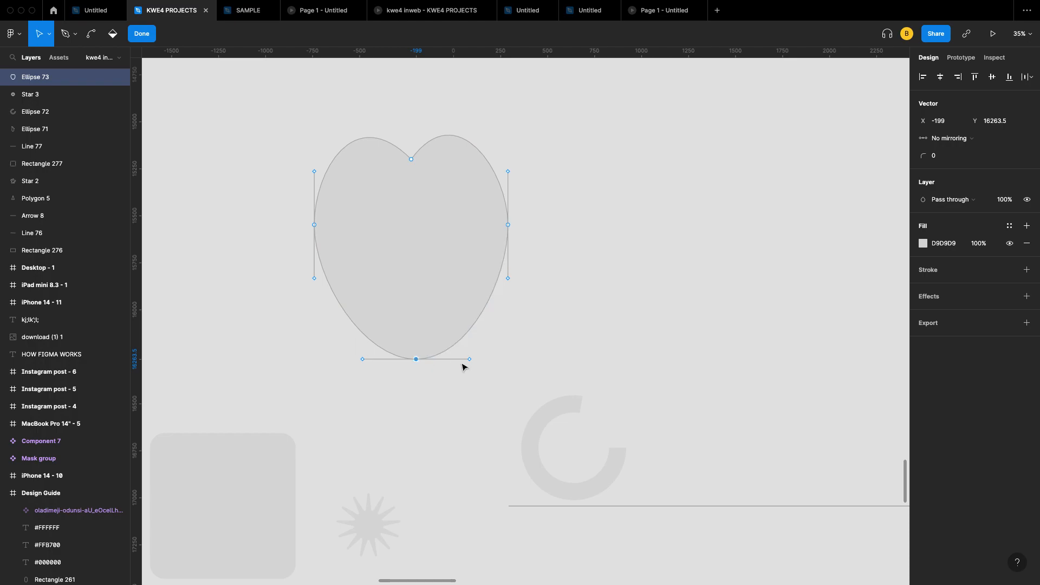
{"action": "left_click_drag", "start_coordinate": [470, 358], "coordinate": [482, 302]}
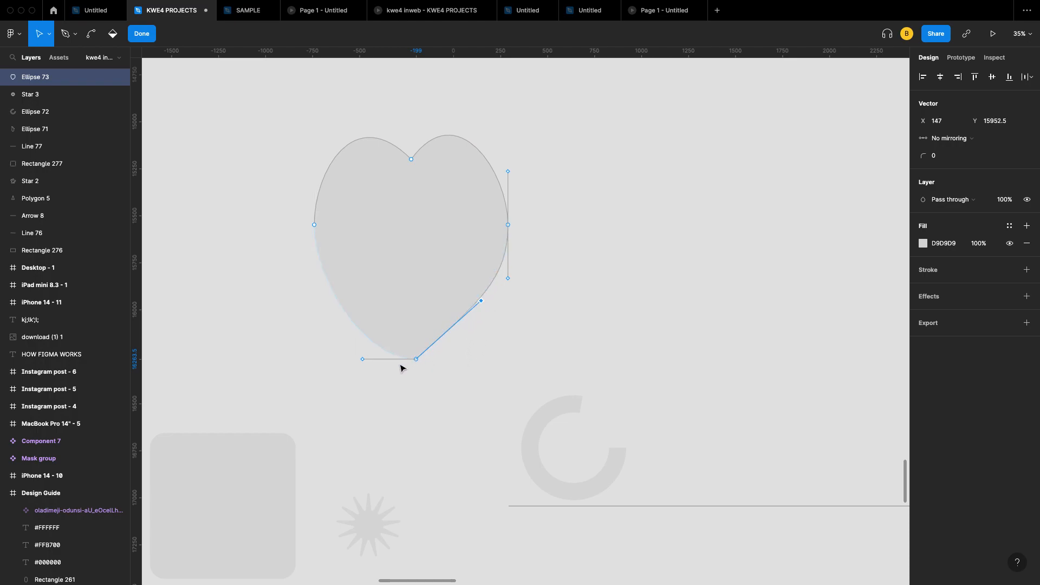
{"action": "left_click", "coordinate": [363, 360]}
{"action": "left_click_drag", "start_coordinate": [363, 362], "coordinate": [343, 299]}
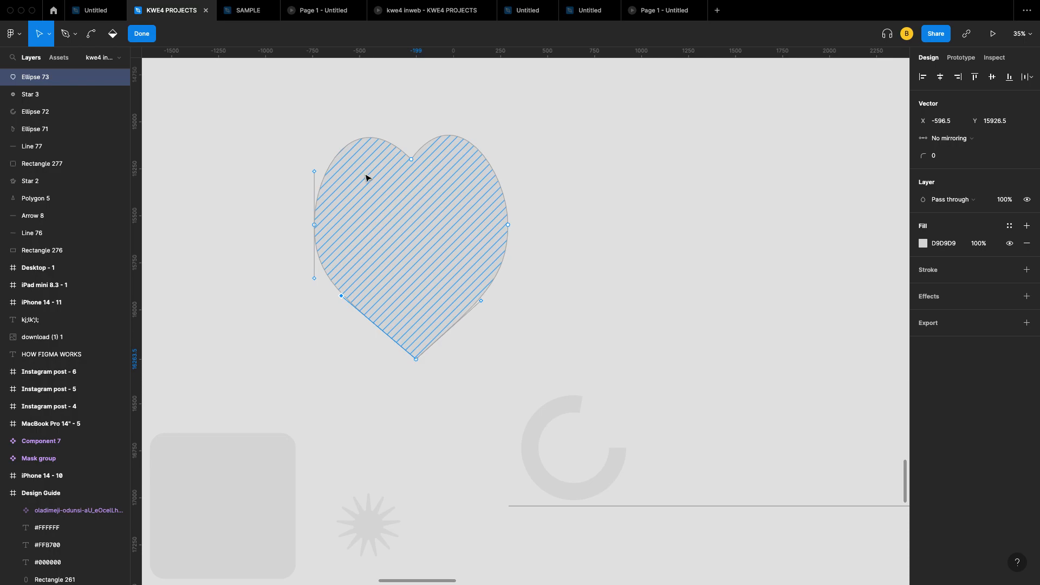
Step: Shorten the heart from its top edge and return to point editing
{"action": "left_click", "coordinate": [143, 34]}
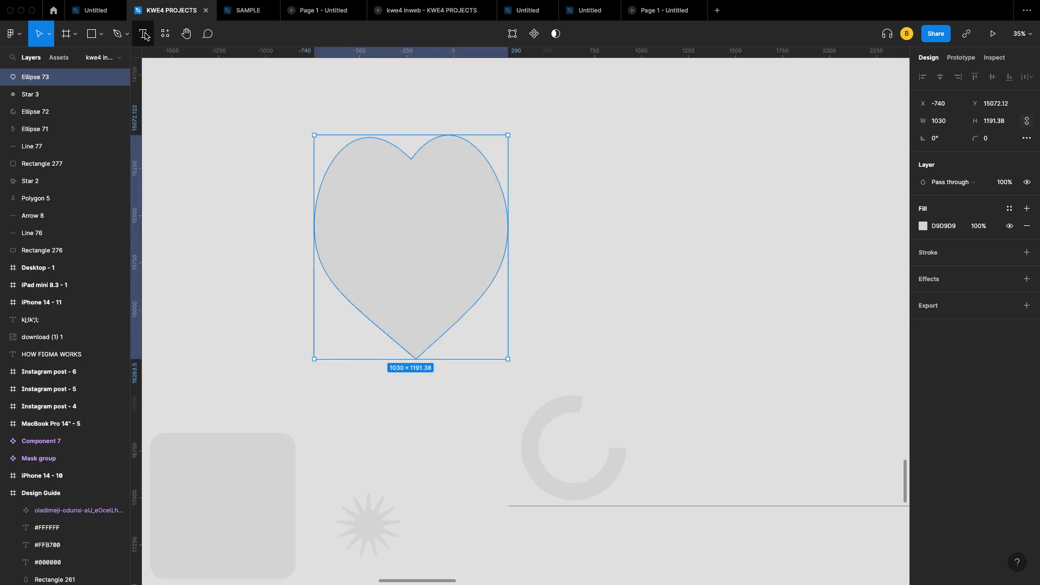
{"action": "left_click_drag", "start_coordinate": [409, 132], "coordinate": [421, 177]}
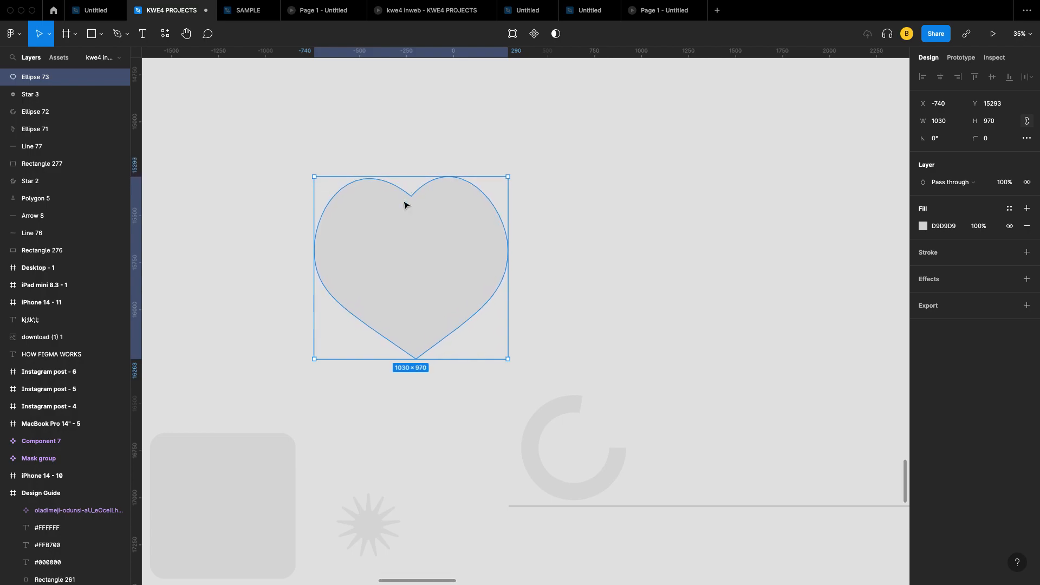
{"action": "double_click", "coordinate": [414, 264]}
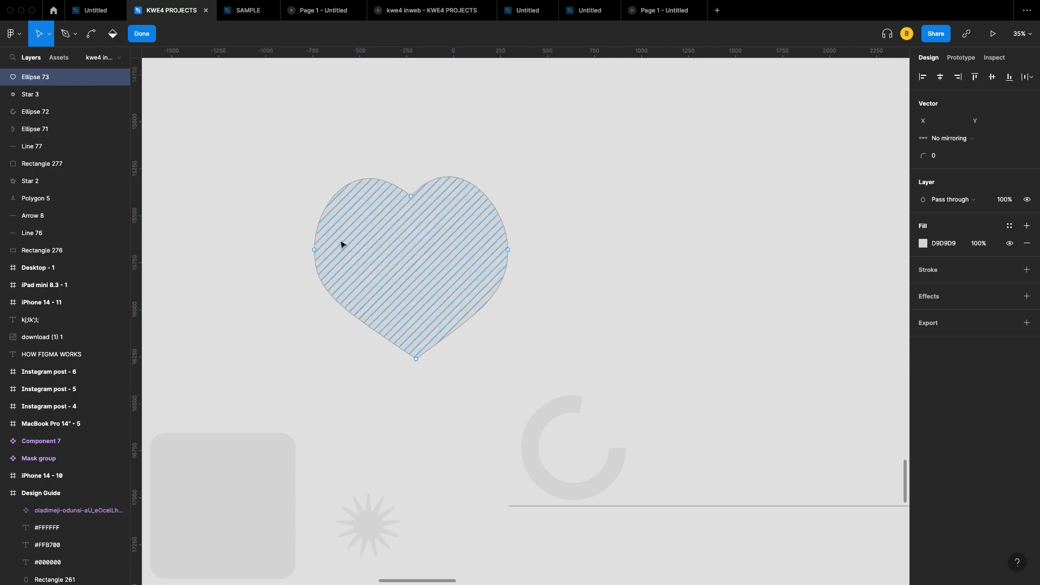
Step: Refine the heart's side points, lower curves and top dip, reaching 959.5×944.42
{"action": "left_click_drag", "start_coordinate": [315, 250], "coordinate": [325, 248]}
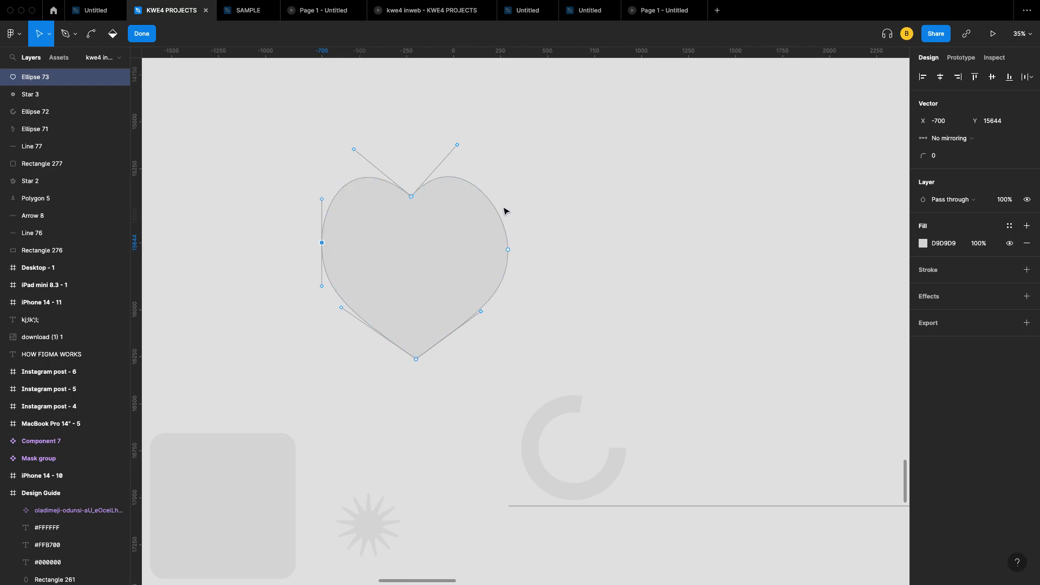
{"action": "left_click_drag", "start_coordinate": [508, 250], "coordinate": [504, 241]}
{"action": "left_click_drag", "start_coordinate": [504, 278], "coordinate": [499, 276]}
{"action": "left_click", "coordinate": [321, 243]}
{"action": "left_click_drag", "start_coordinate": [323, 285], "coordinate": [335, 282]}
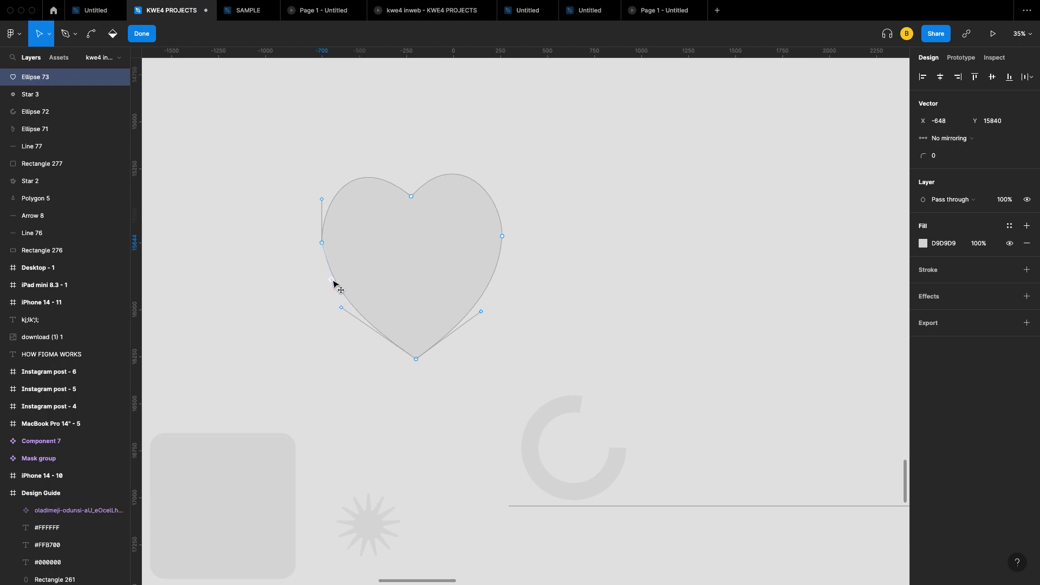
{"action": "left_click_drag", "start_coordinate": [414, 203], "coordinate": [409, 208]}
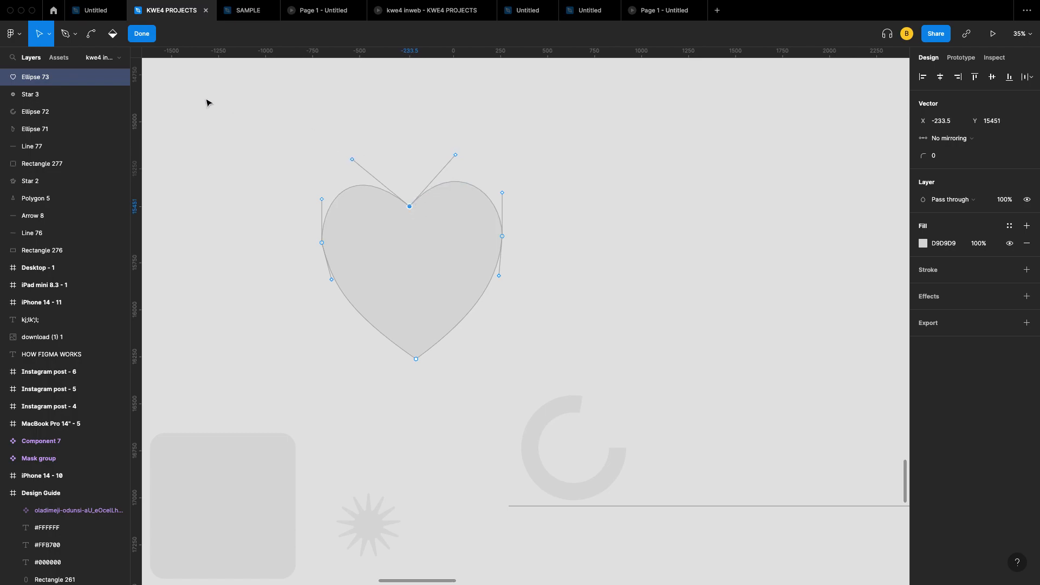
{"action": "left_click", "coordinate": [141, 33]}
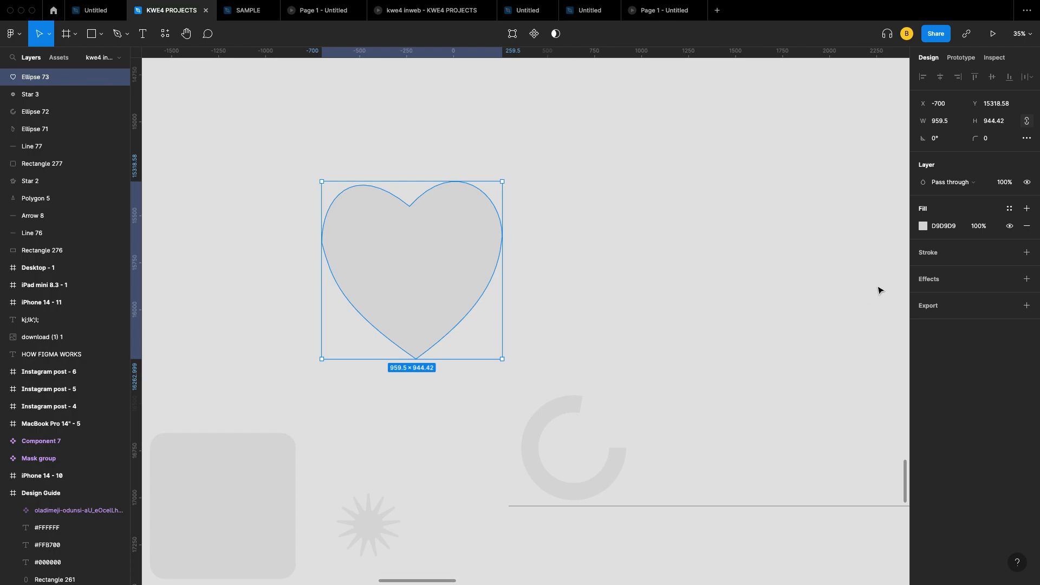
Step: Fill the heart red D62F1C and move it to X -380, Y 15241
{"action": "left_click", "coordinate": [925, 233]}
{"action": "left_click", "coordinate": [922, 227]}
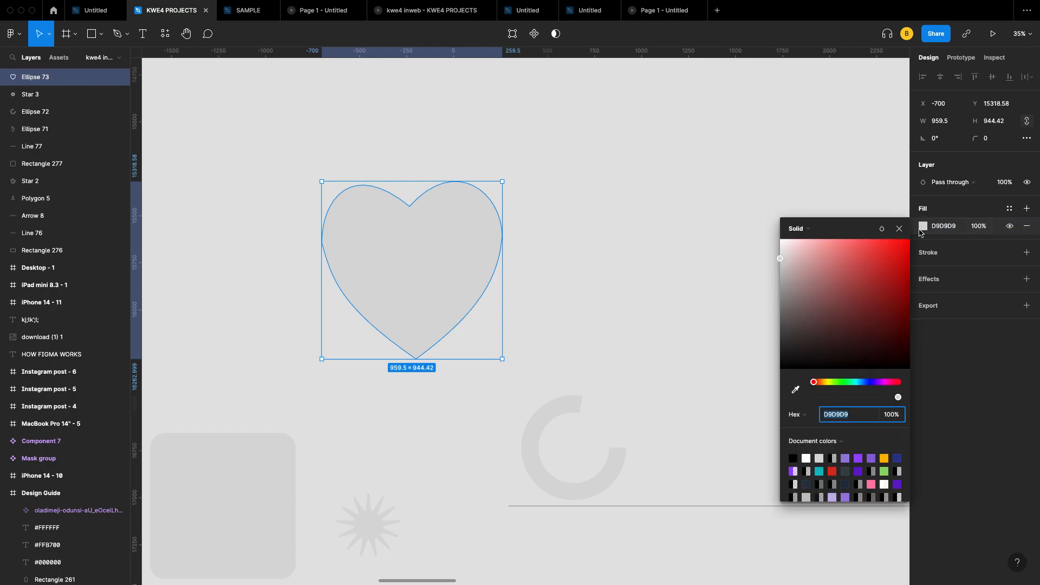
{"action": "left_click", "coordinate": [893, 260]}
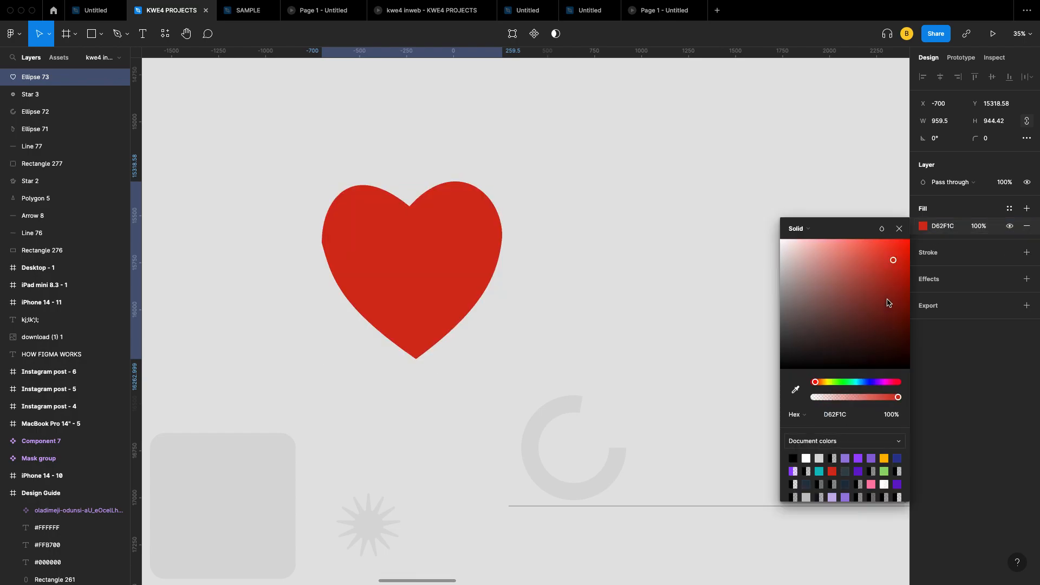
{"action": "left_click", "coordinate": [899, 228]}
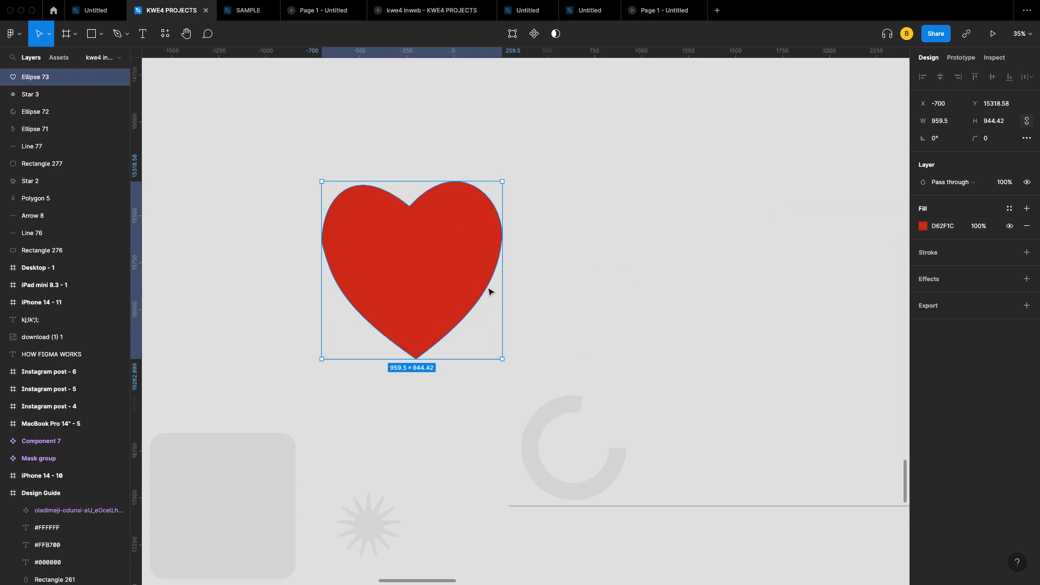
{"action": "left_click_drag", "start_coordinate": [431, 254], "coordinate": [492, 239]}
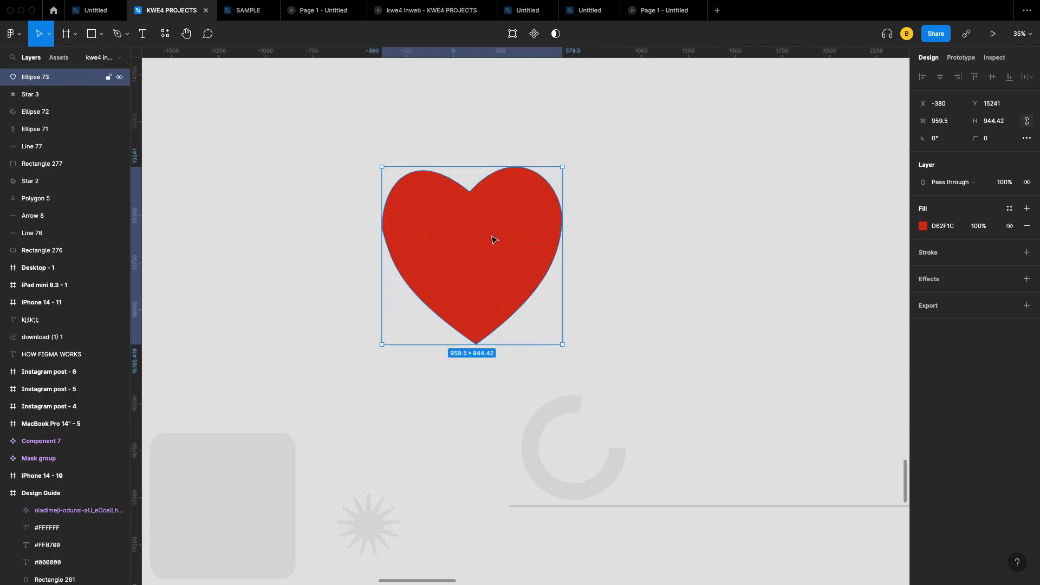
{"action": "double_click", "coordinate": [492, 239]}
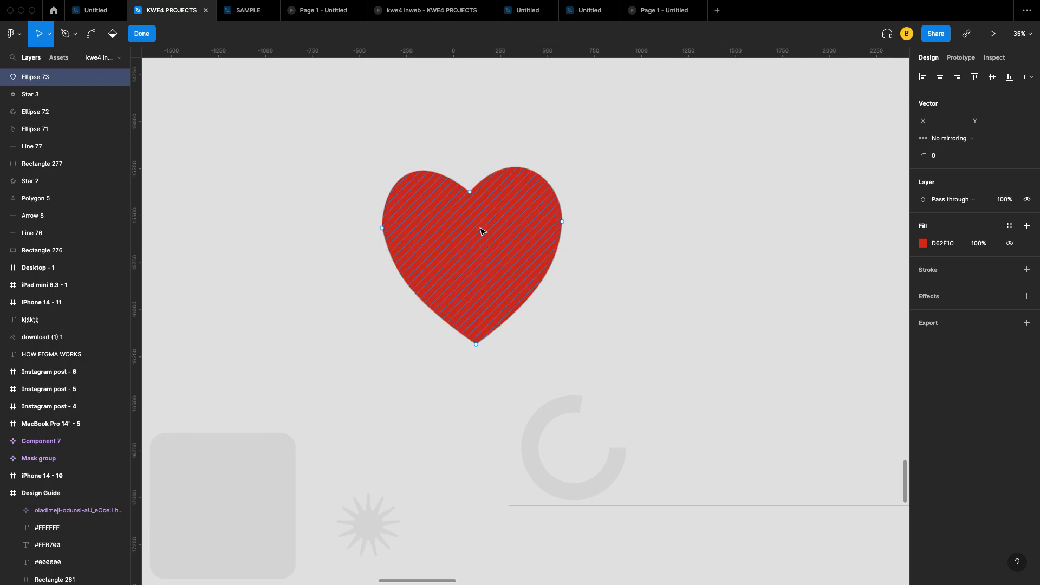
Step: Draw grey Rectangle 278 at 1875×1375, shift it left, and place the heart at X -483, Y 14995
{"action": "left_click", "coordinate": [142, 33]}
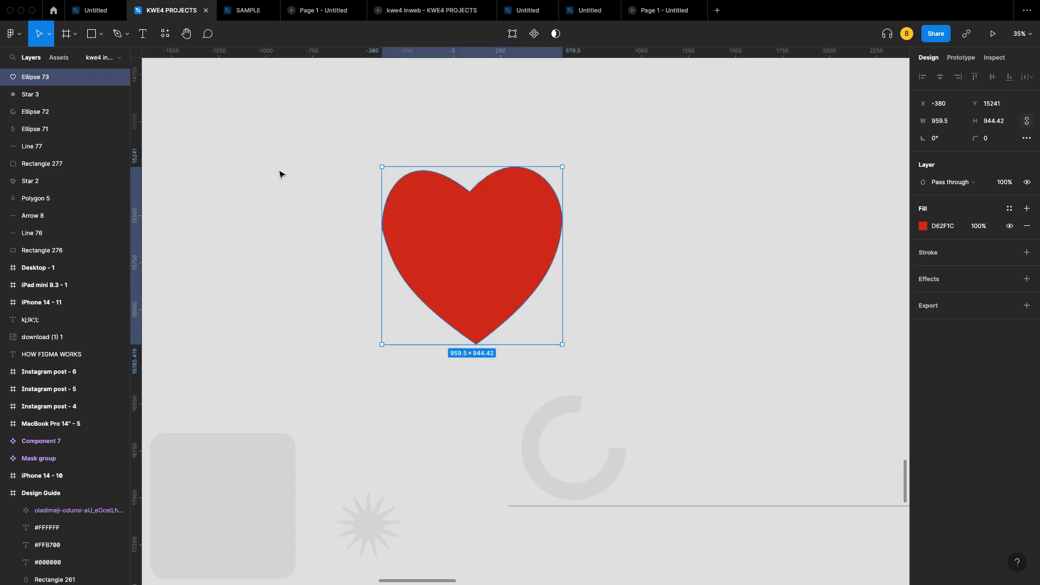
{"action": "scroll", "coordinate": [279, 175], "scroll_direction": "left", "scroll_amount": 5}
{"action": "scroll", "coordinate": [280, 174], "scroll_direction": "down", "scroll_amount": 5}
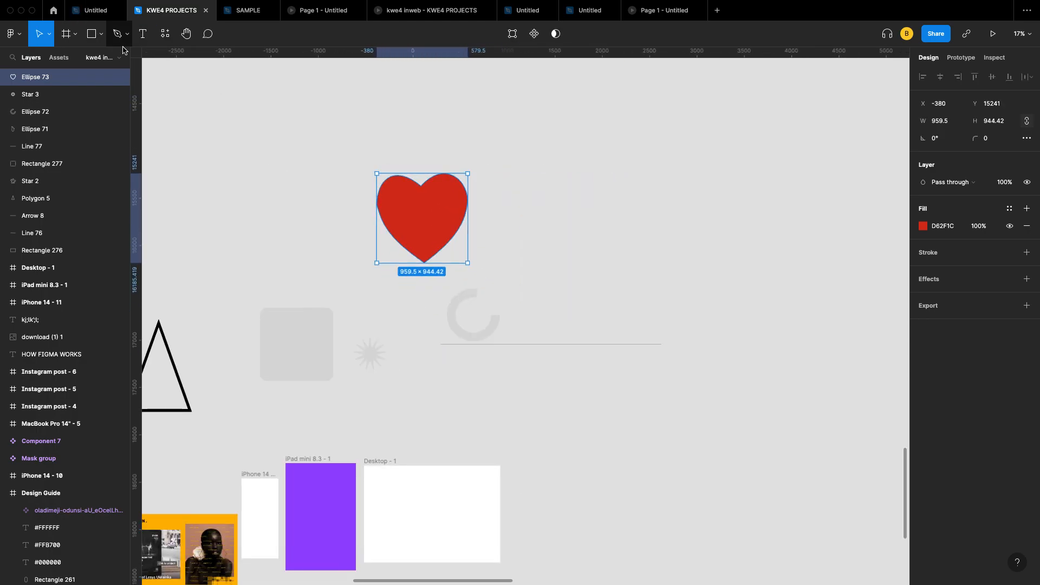
{"action": "scroll", "coordinate": [415, 327], "scroll_direction": "left", "scroll_amount": 4}
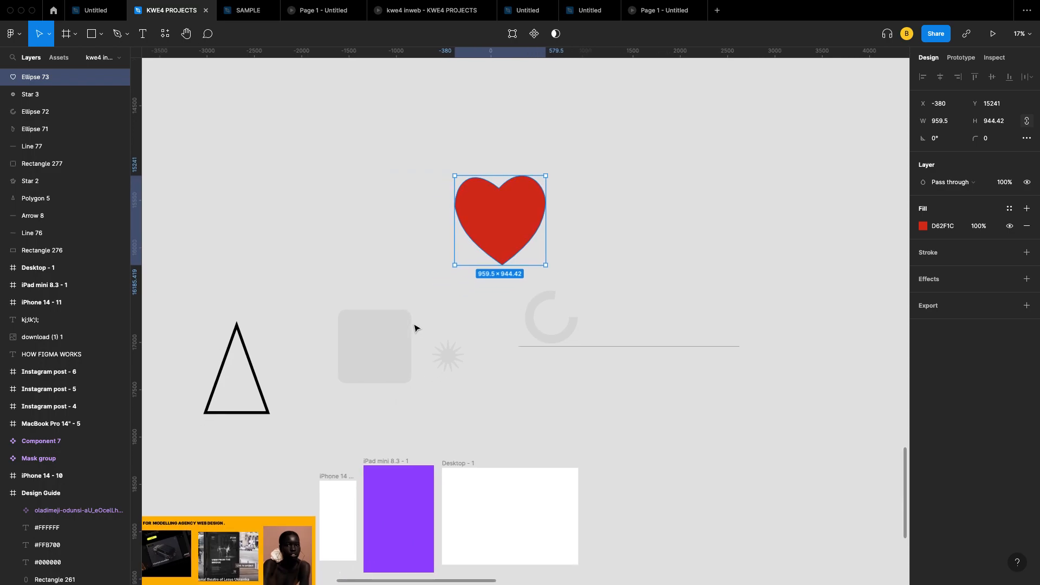
{"action": "scroll", "coordinate": [384, 460], "scroll_direction": "down", "scroll_amount": 1}
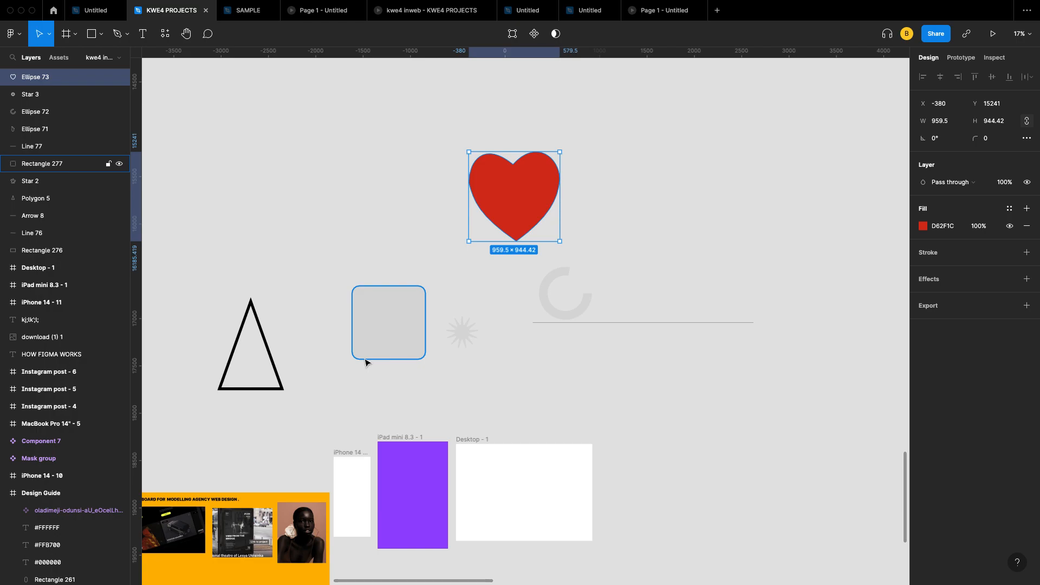
{"action": "left_click", "coordinate": [400, 323]}
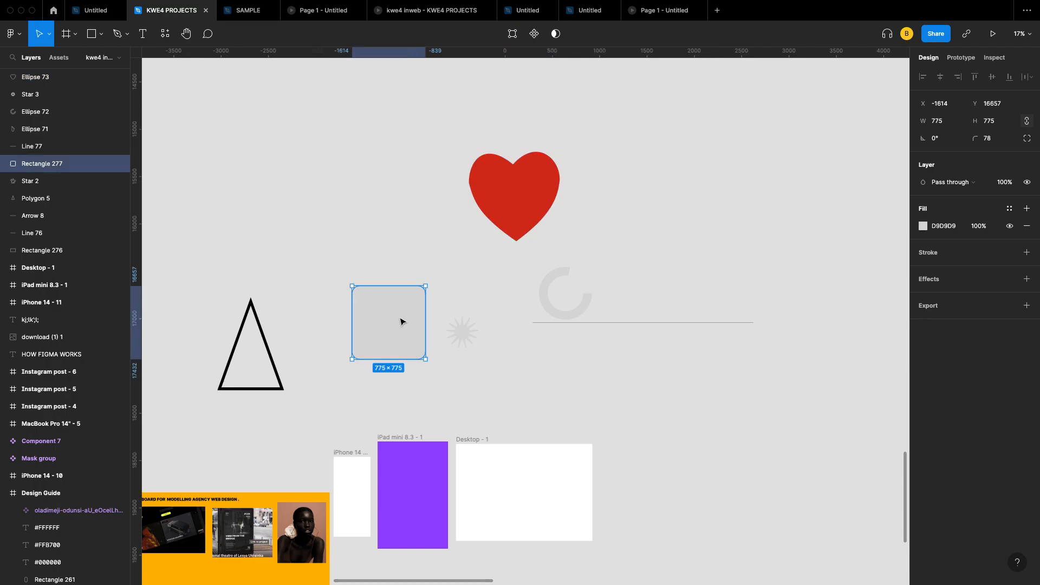
{"action": "left_click", "coordinate": [91, 35]}
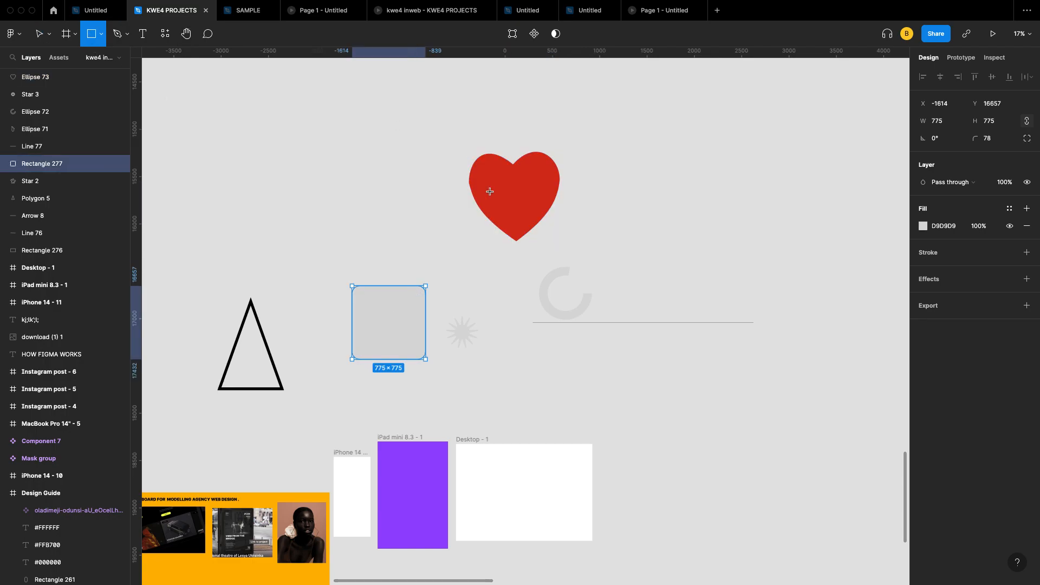
{"action": "mouse_move", "coordinate": [441, 111]}
{"action": "left_mouse_down"}
{"action": "mouse_move", "coordinate": [617, 222]}
{"action": "mouse_move", "coordinate": [618, 241]}
{"action": "left_mouse_up"}
{"action": "left_click_drag", "start_coordinate": [568, 186], "coordinate": [400, 175]}
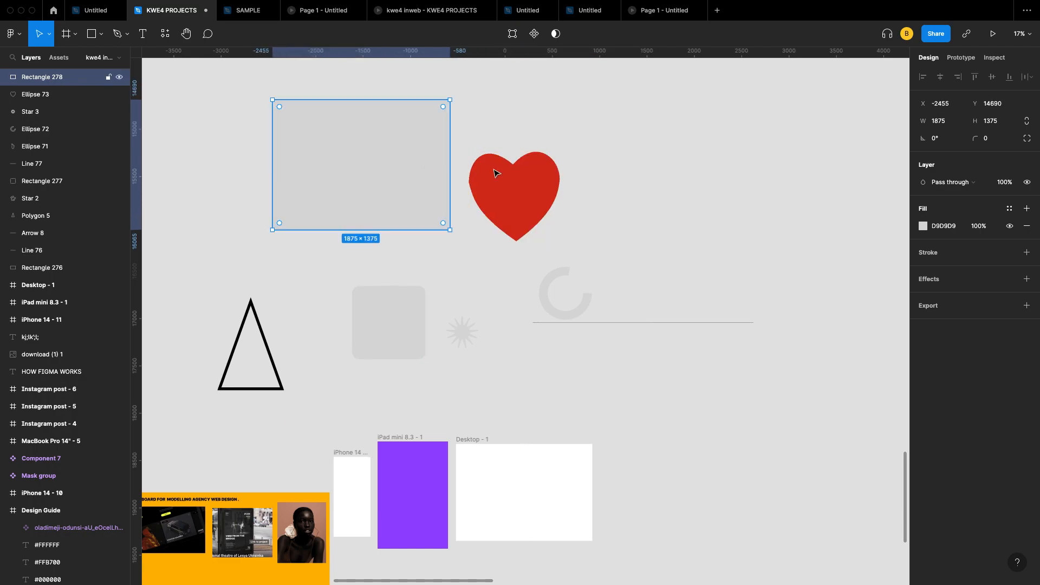
{"action": "left_click", "coordinate": [566, 193]}
{"action": "left_click_drag", "start_coordinate": [530, 187], "coordinate": [521, 163]}
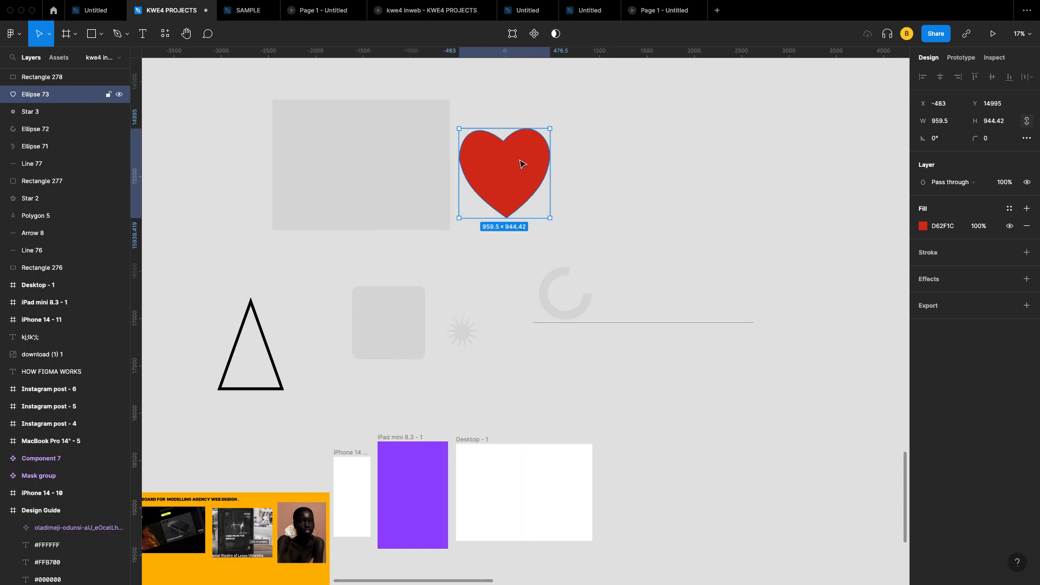
Step: Open and dismiss the context menus for the heart and the empty canvas
{"action": "right_click", "coordinate": [519, 162]}
{"action": "left_click", "coordinate": [585, 124]}
{"action": "right_click", "coordinate": [585, 123]}
{"action": "left_click", "coordinate": [558, 115]}
{"action": "left_click", "coordinate": [615, 158]}
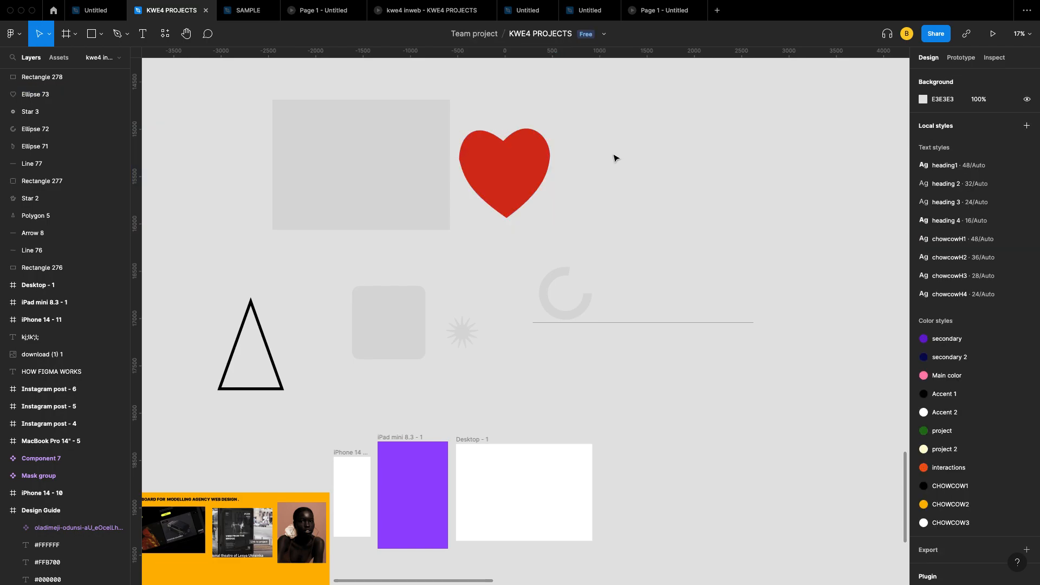
{"action": "right_click", "coordinate": [690, 173]}
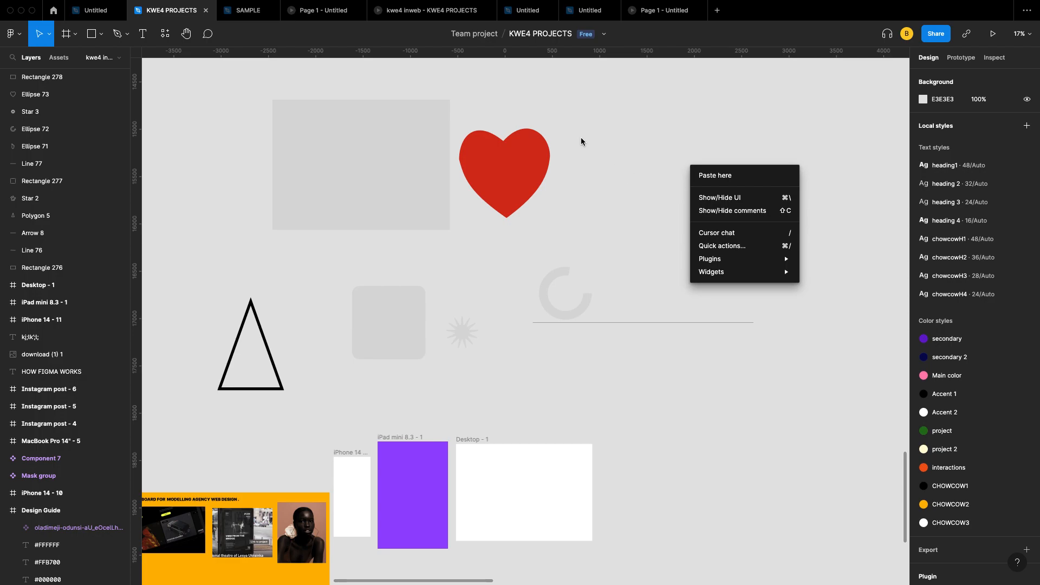
{"action": "left_click", "coordinate": [673, 124]}
Step: Copy the red heart and paste it as Ellipse 74 on the empty canvas to its right
{"action": "left_click", "coordinate": [518, 165]}
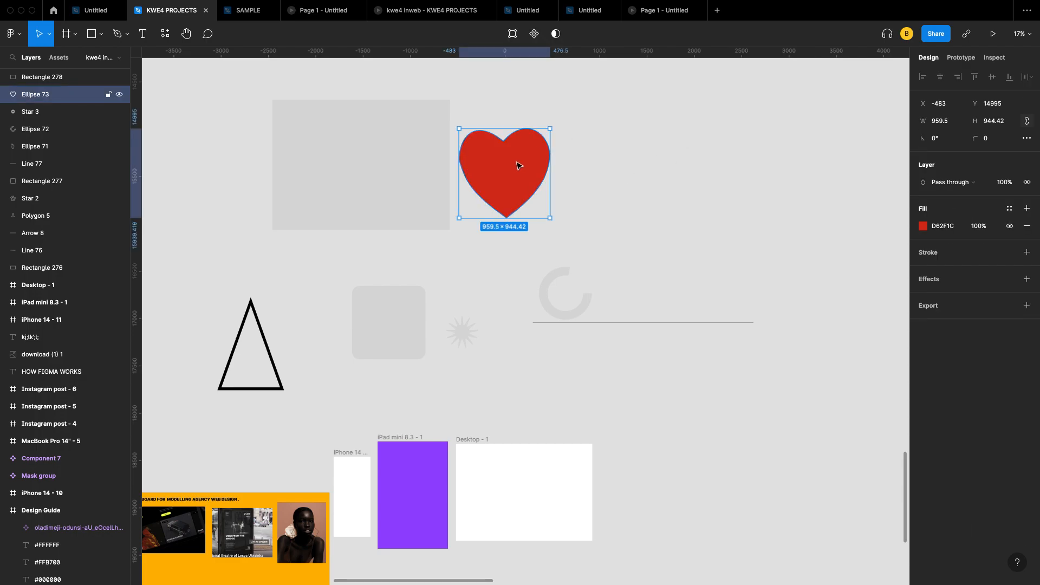
{"action": "right_click", "coordinate": [517, 165]}
{"action": "left_click", "coordinate": [537, 169]}
{"action": "left_click", "coordinate": [722, 151]}
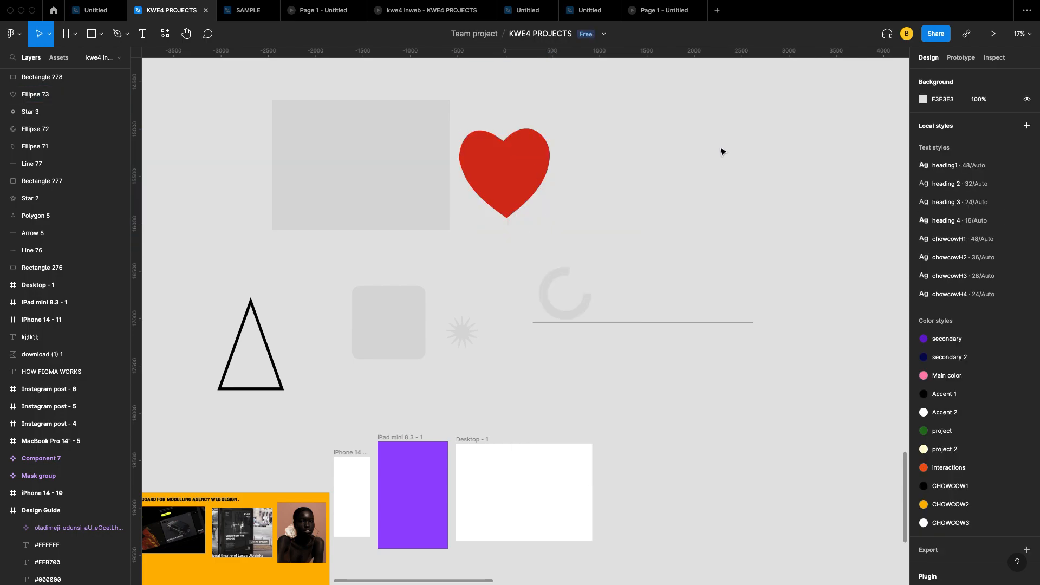
{"action": "right_click", "coordinate": [722, 151]}
{"action": "left_click", "coordinate": [737, 158]}
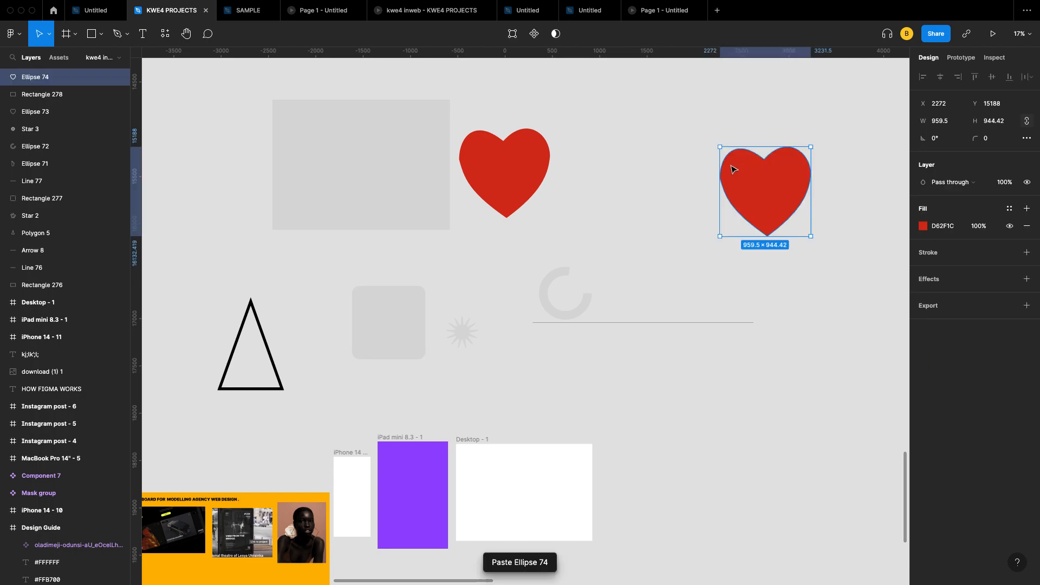
{"action": "left_click", "coordinate": [581, 140]}
Step: Browse the canvas context menu and the main application menu
{"action": "right_click", "coordinate": [581, 138]}
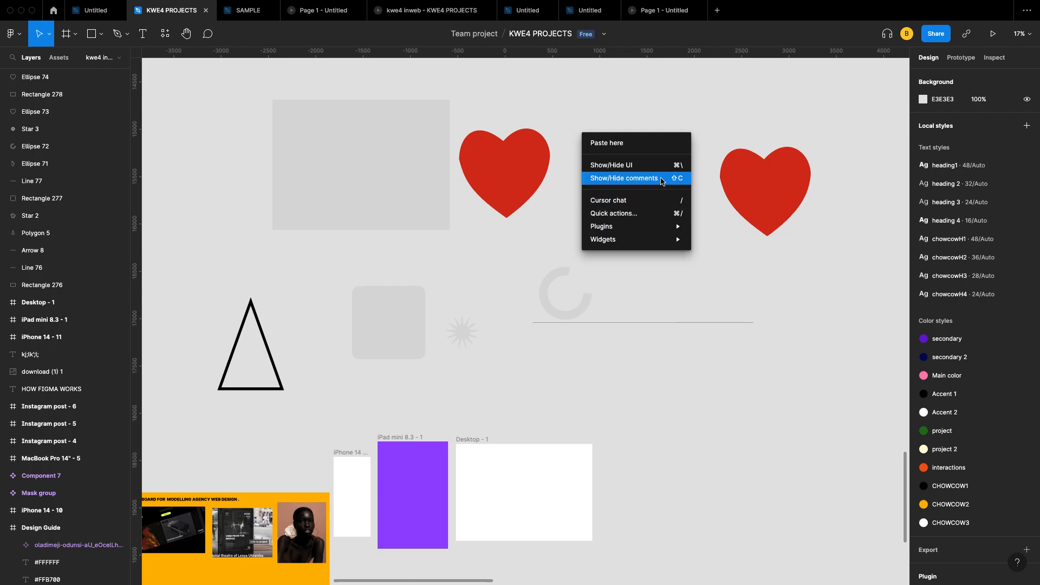
{"action": "mouse_move", "coordinate": [659, 231]}
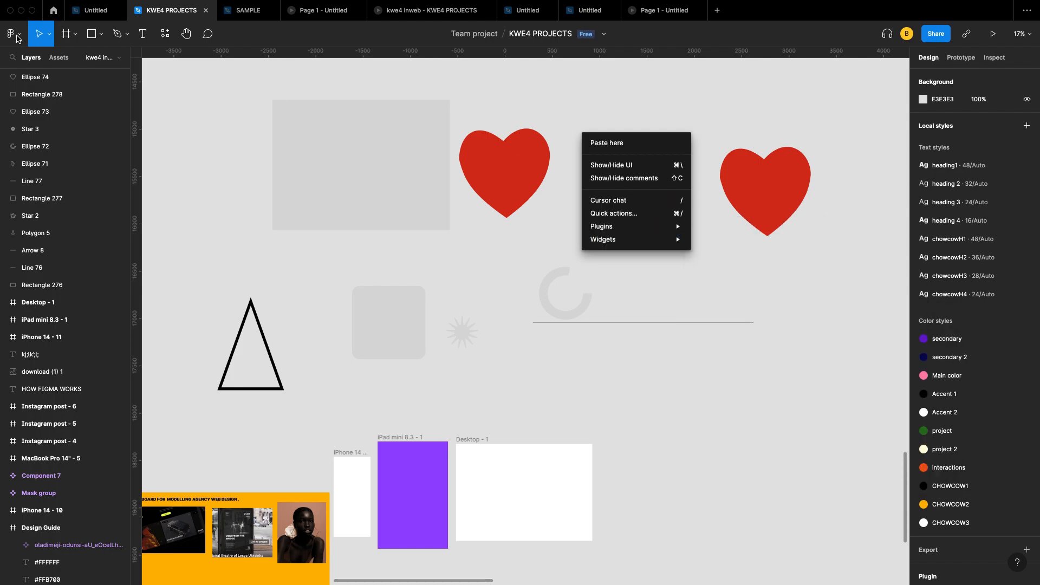
{"action": "left_click", "coordinate": [17, 36]}
{"action": "left_click", "coordinate": [19, 36]}
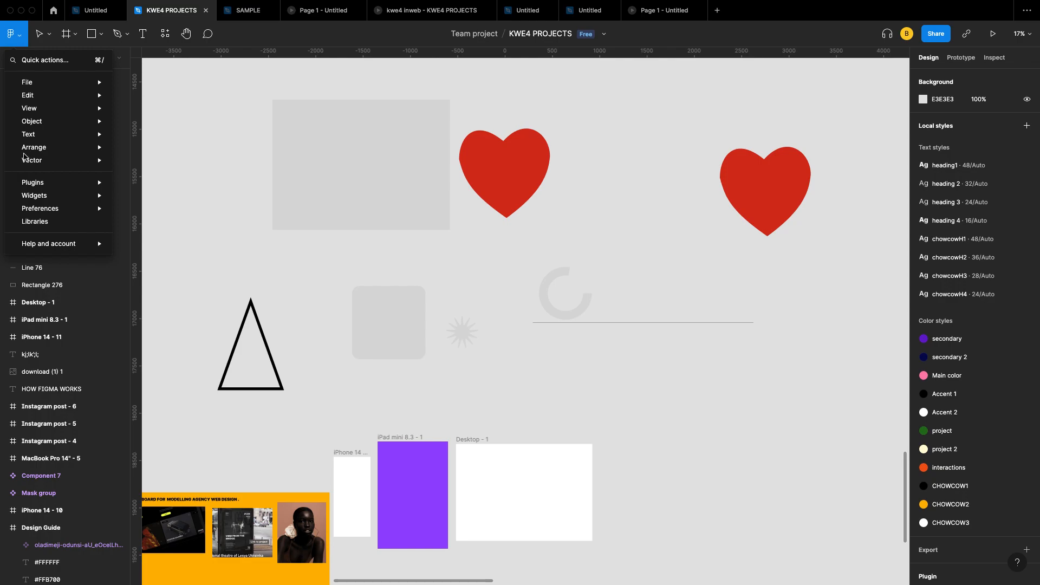
{"action": "mouse_move", "coordinate": [46, 184]}
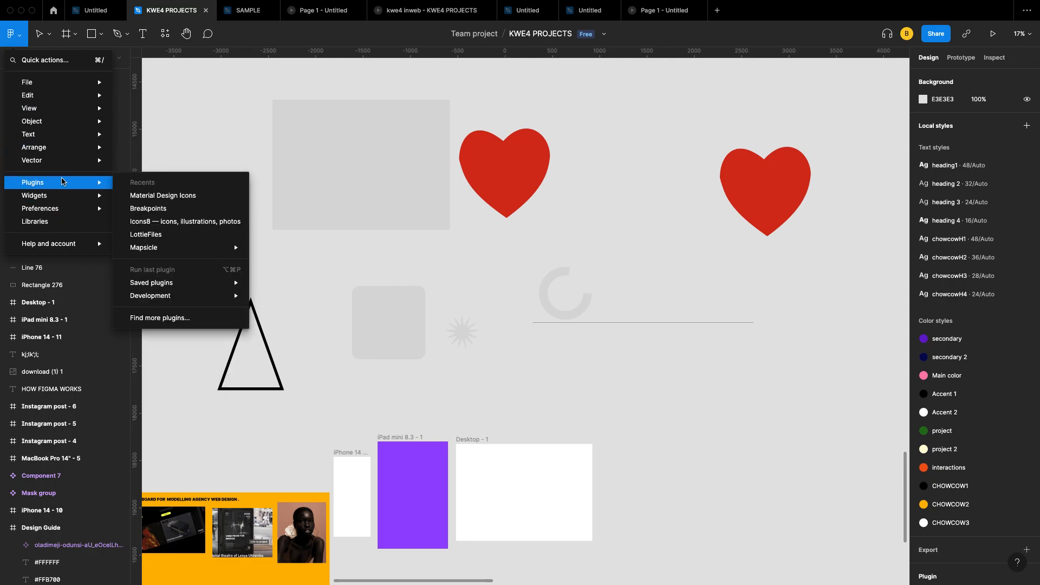
{"action": "left_click", "coordinate": [482, 245]}
Step: Look through the Plugins and Widgets submenus of the canvas context menu
{"action": "right_click", "coordinate": [608, 188]}
{"action": "mouse_move", "coordinate": [642, 275]}
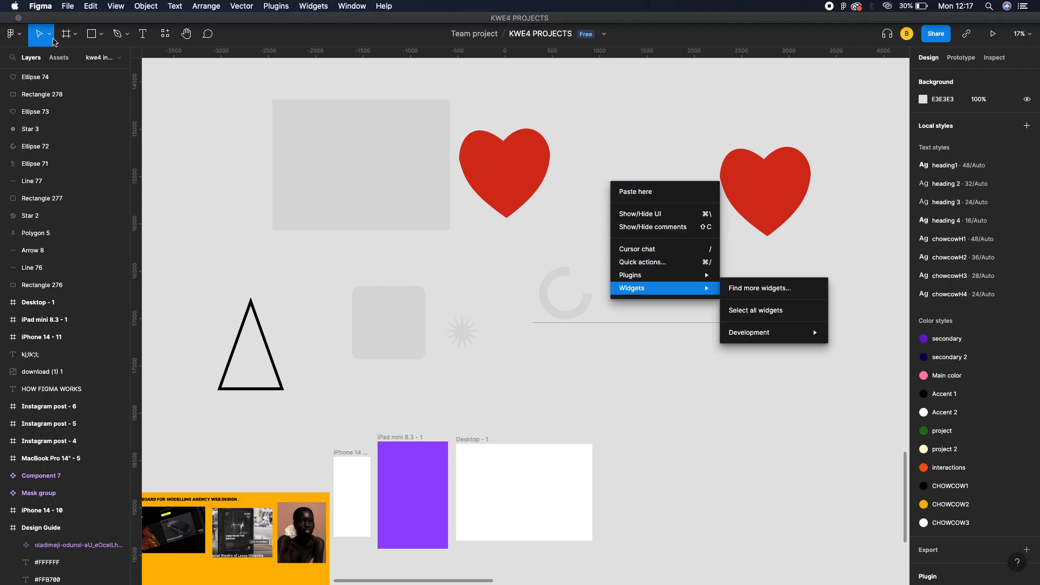
{"action": "left_click", "coordinate": [14, 36]}
{"action": "left_click", "coordinate": [21, 37]}
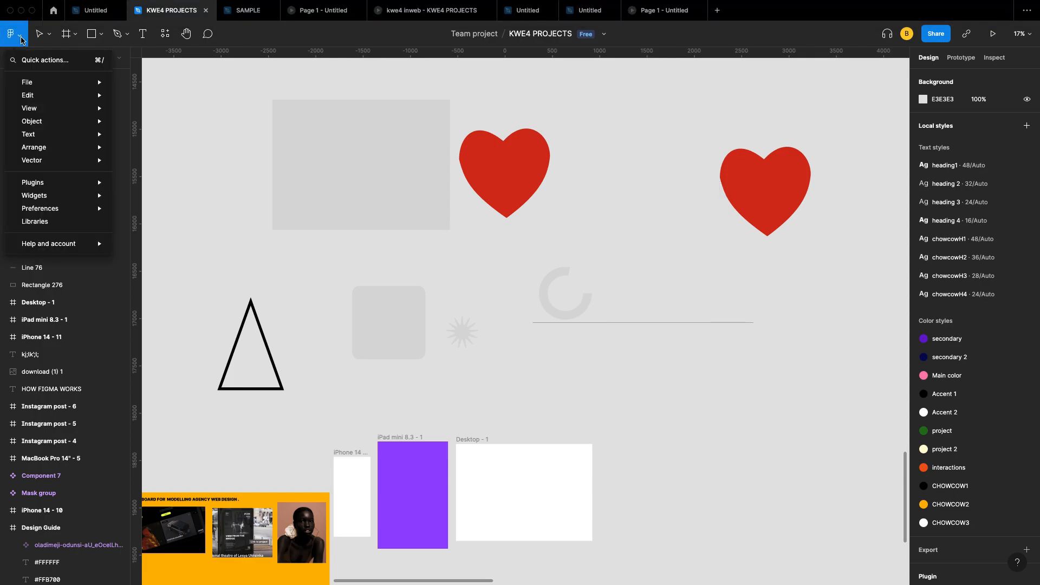
{"action": "left_click", "coordinate": [627, 142]}
{"action": "right_click", "coordinate": [640, 201]}
{"action": "mouse_move", "coordinate": [685, 289]}
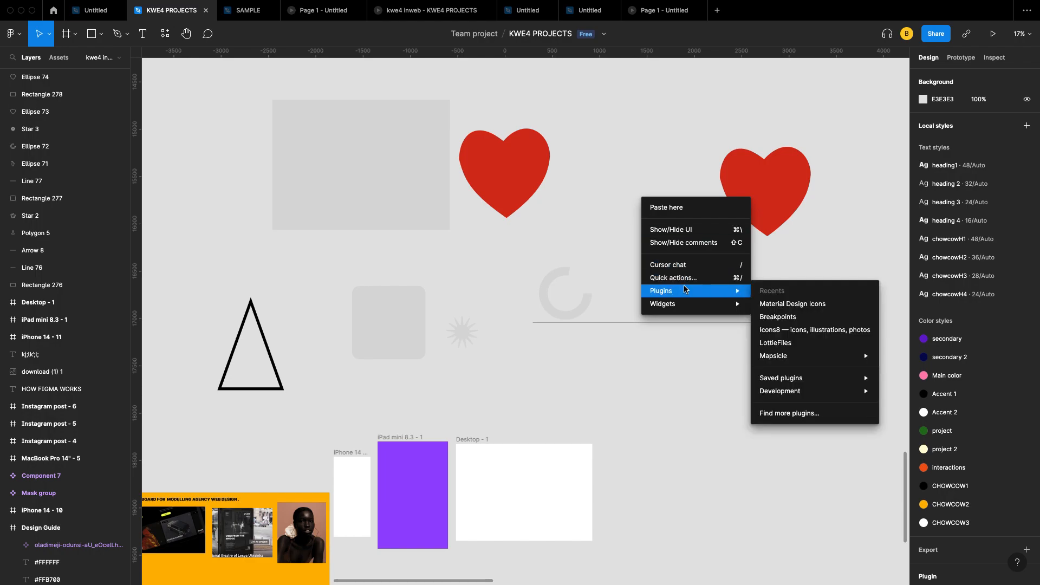
{"action": "left_click", "coordinate": [575, 135]}
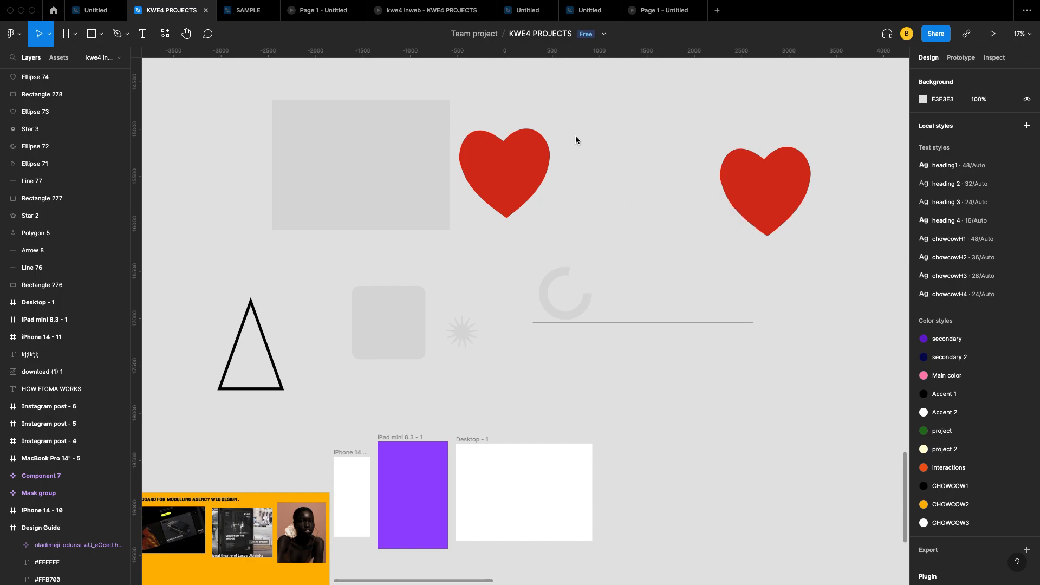
{"action": "right_click", "coordinate": [577, 135]}
{"action": "mouse_move", "coordinate": [622, 238]}
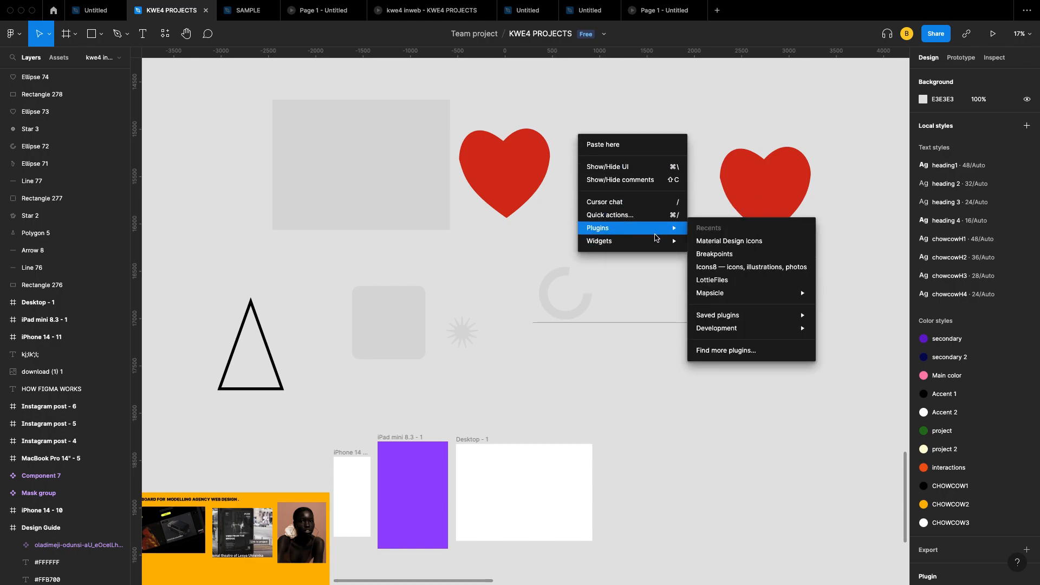
{"action": "left_click", "coordinate": [814, 203]}
Step: Flip the left heart horizontally from its context menu
{"action": "left_click", "coordinate": [522, 165]}
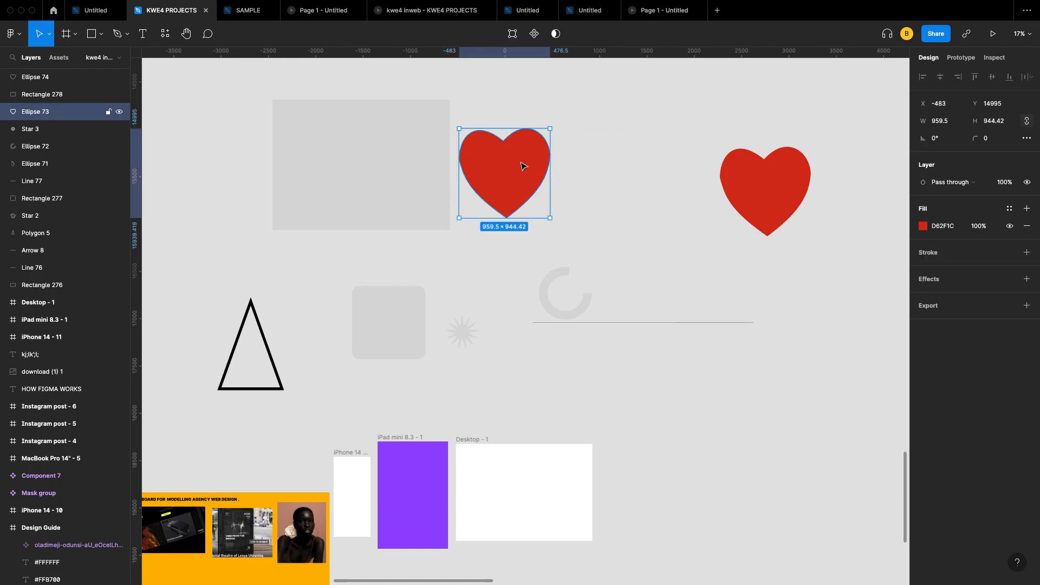
{"action": "right_click", "coordinate": [521, 160]}
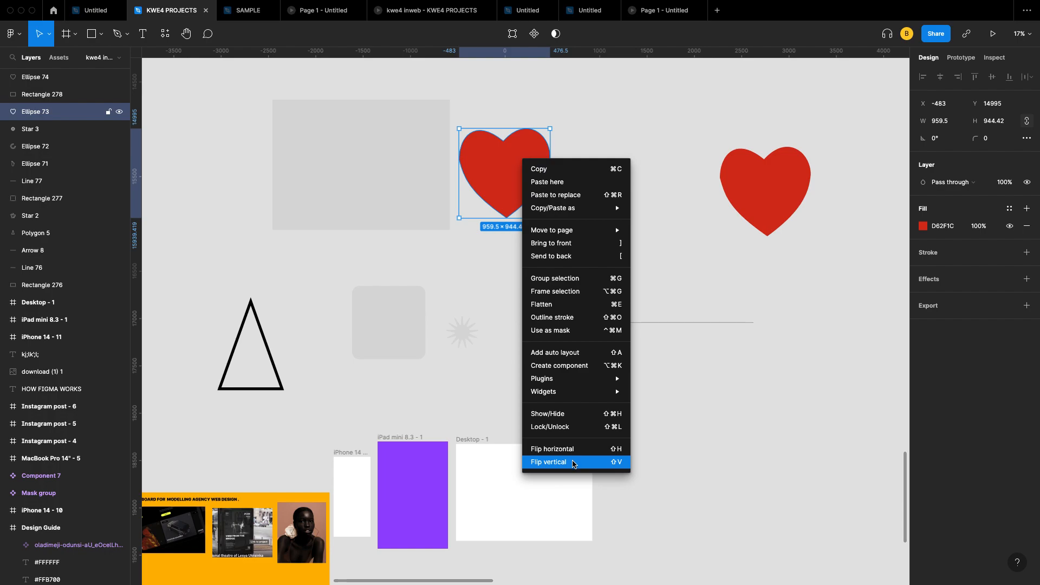
{"action": "left_click", "coordinate": [576, 455]}
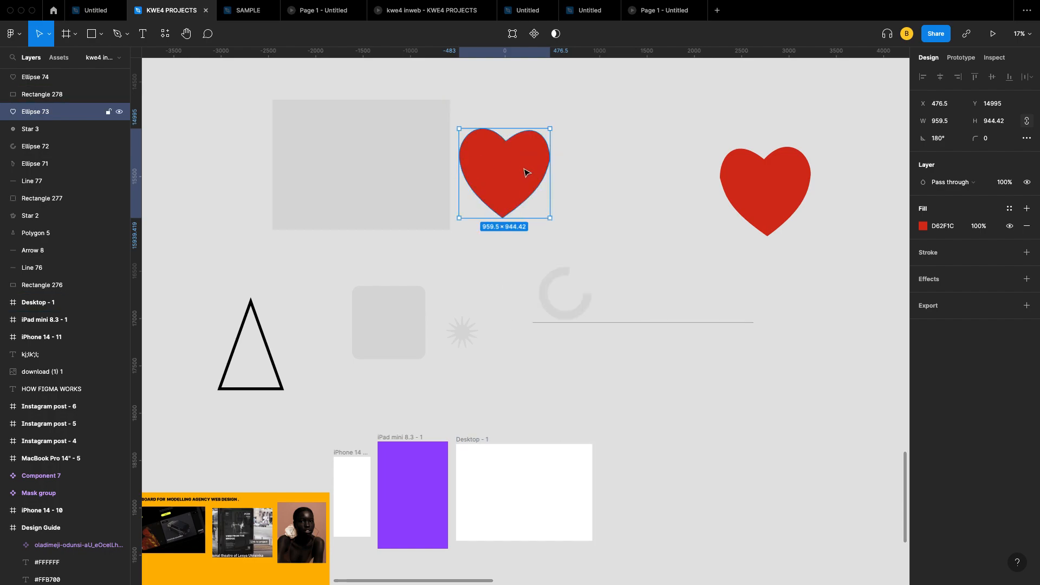
Step: Pull the heart's right point outward to widen it to 1075×944.42
{"action": "scroll", "coordinate": [524, 172], "scroll_direction": "up", "scroll_amount": 5}
{"action": "scroll", "coordinate": [467, 242], "scroll_direction": "down", "scroll_amount": 3}
{"action": "scroll", "coordinate": [466, 243], "scroll_direction": "down", "scroll_amount": 1}
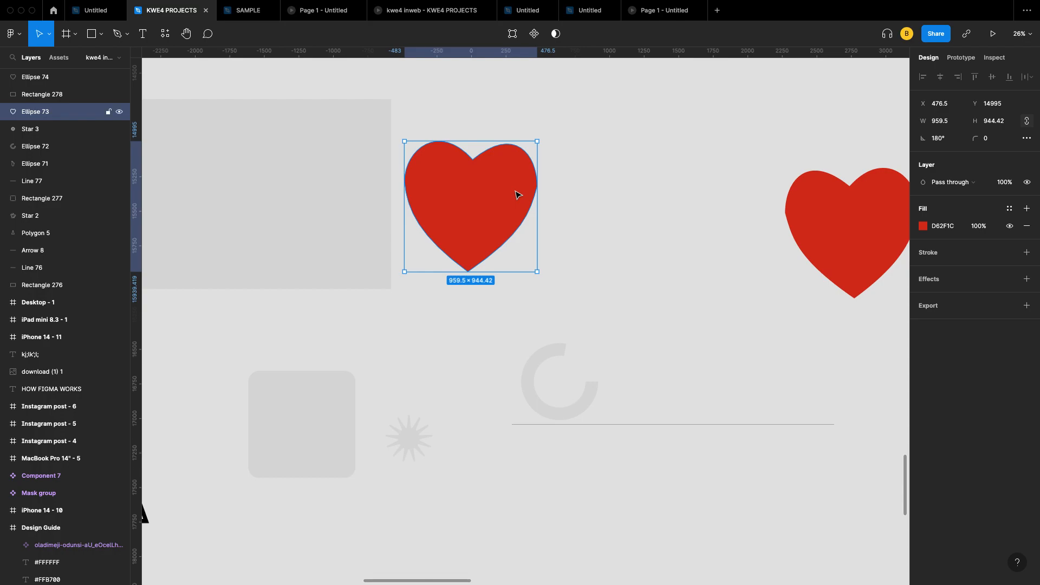
{"action": "double_click", "coordinate": [536, 187]}
{"action": "mouse_move", "coordinate": [537, 187]}
{"action": "left_mouse_down"}
{"action": "mouse_move", "coordinate": [557, 198]}
{"action": "mouse_move", "coordinate": [539, 169]}
{"action": "left_mouse_up"}
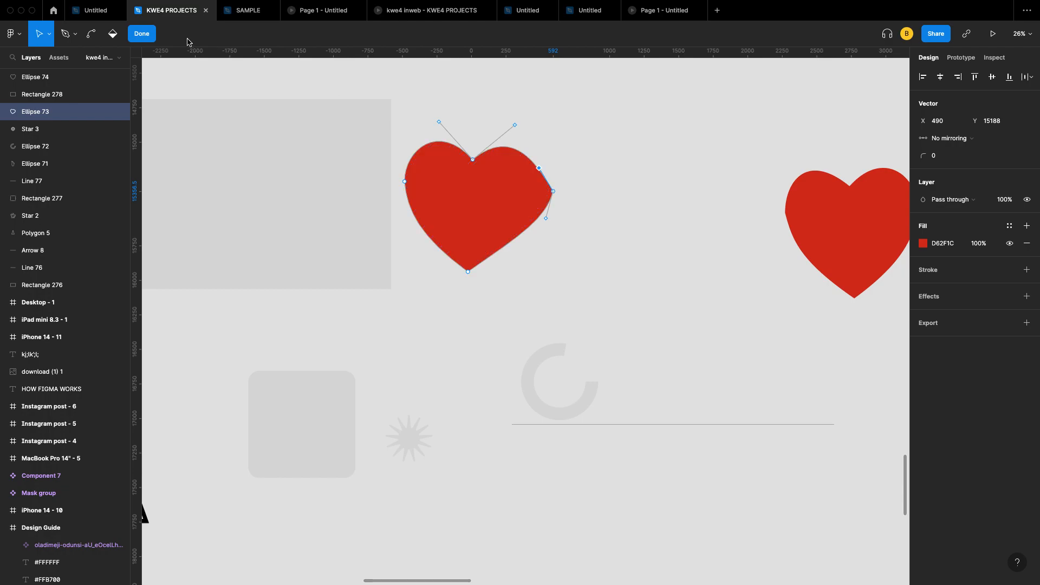
{"action": "key", "text": "Escape"}
Step: Flip the heart horizontally again, then vertically twice, leaving it upright at 0°
{"action": "right_click", "coordinate": [488, 186]}
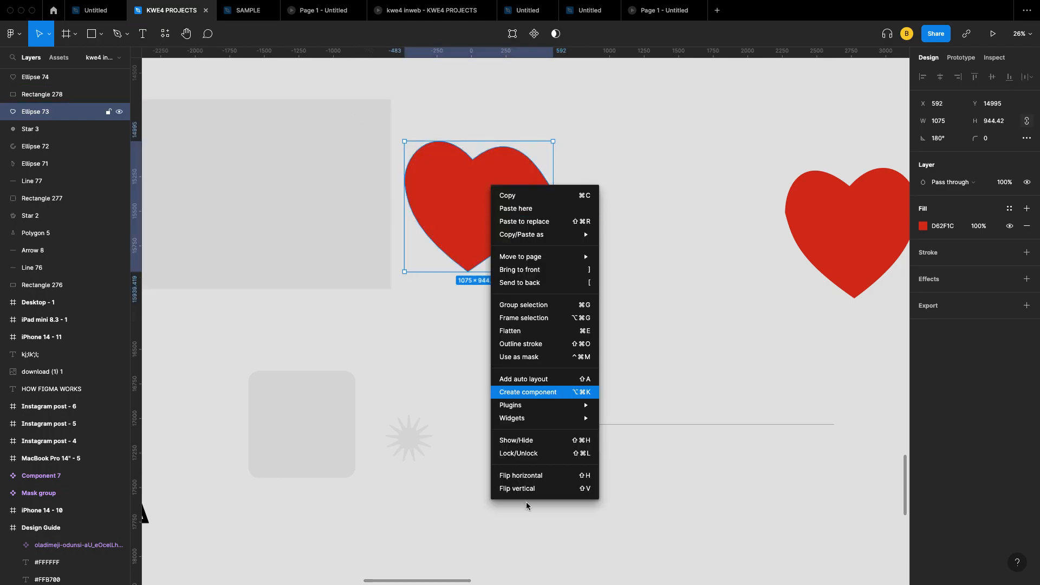
{"action": "left_click", "coordinate": [448, 333]}
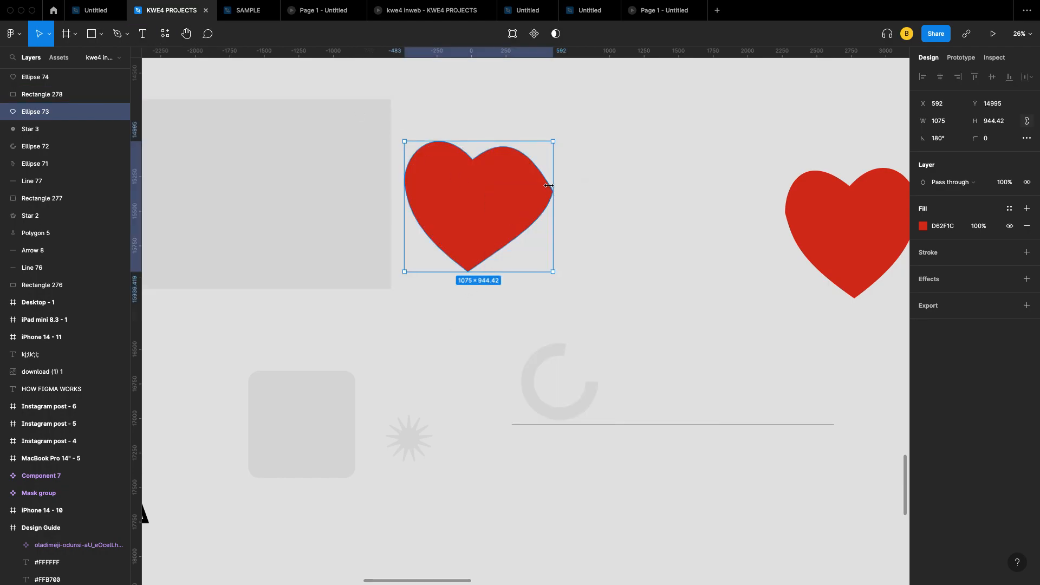
{"action": "right_click", "coordinate": [475, 195]}
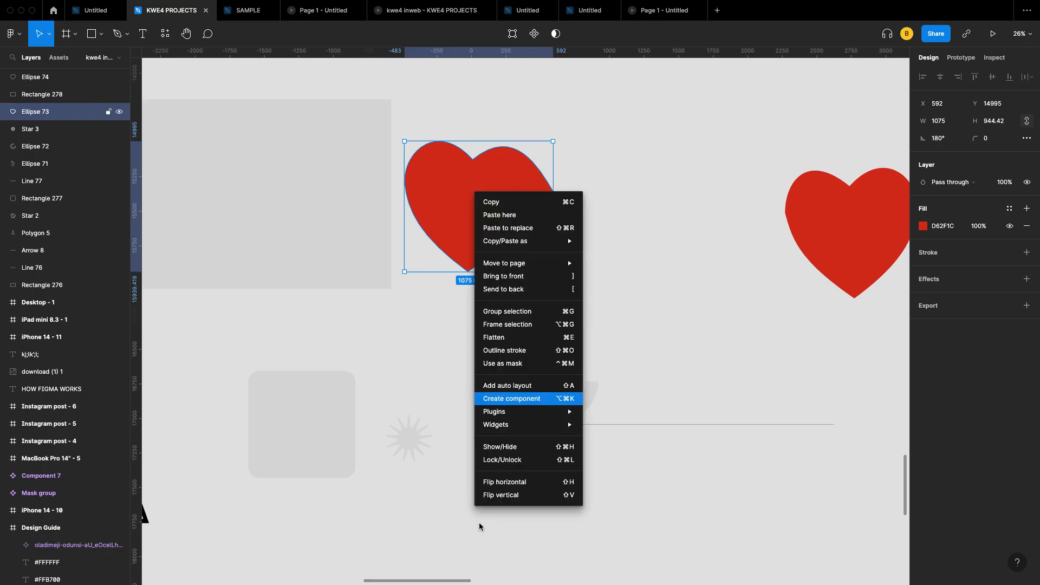
{"action": "left_click", "coordinate": [522, 487]}
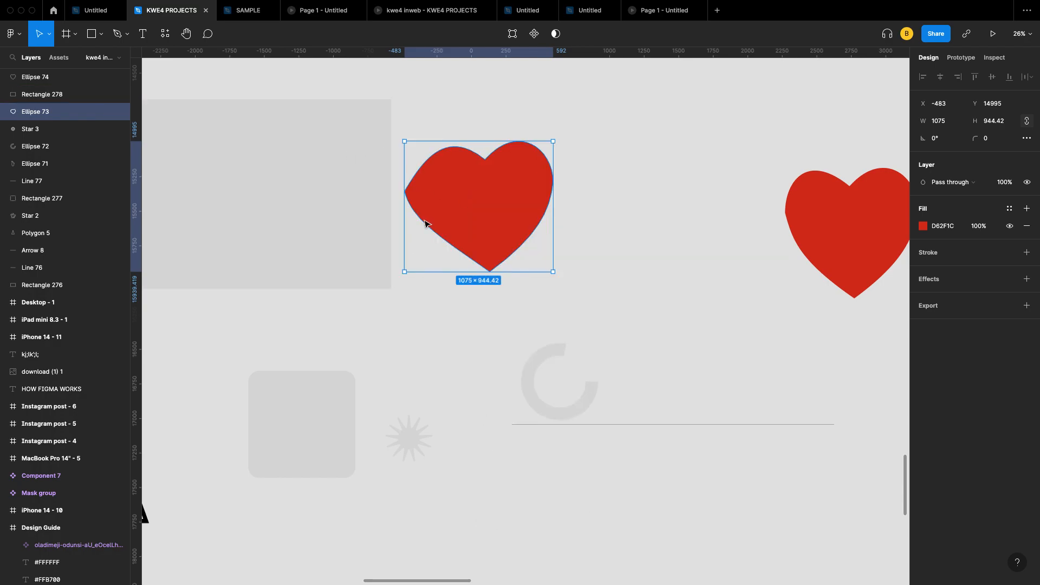
{"action": "right_click", "coordinate": [486, 182]}
{"action": "left_click", "coordinate": [510, 484]}
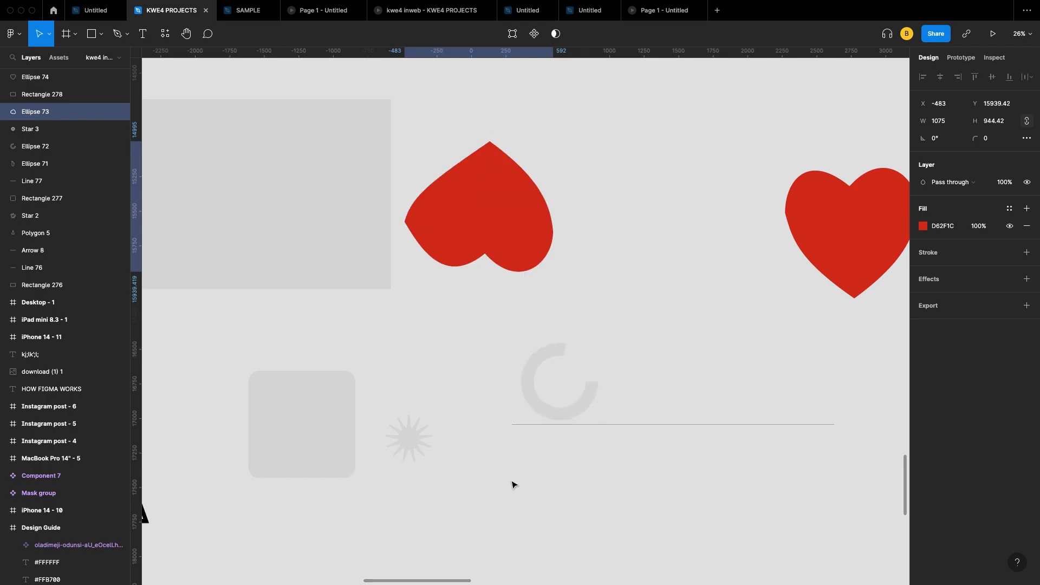
{"action": "right_click", "coordinate": [519, 244]}
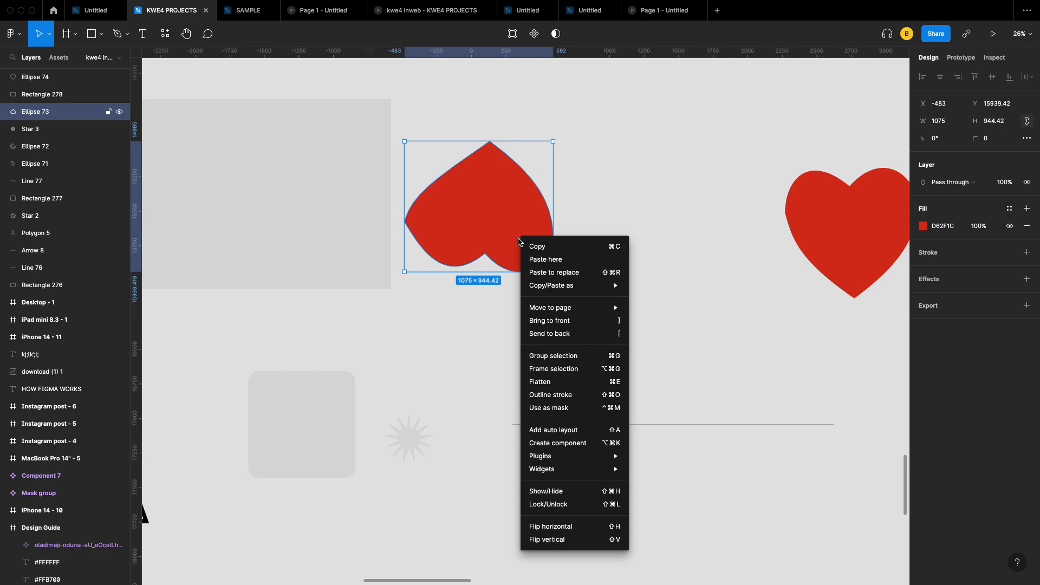
{"action": "left_click", "coordinate": [557, 542]}
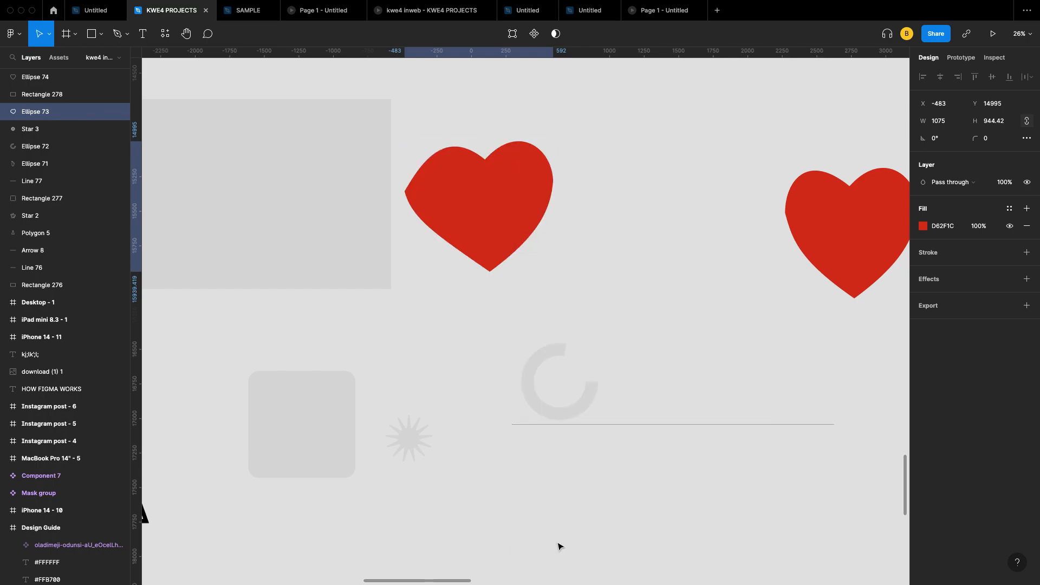
{"action": "right_click", "coordinate": [507, 184]}
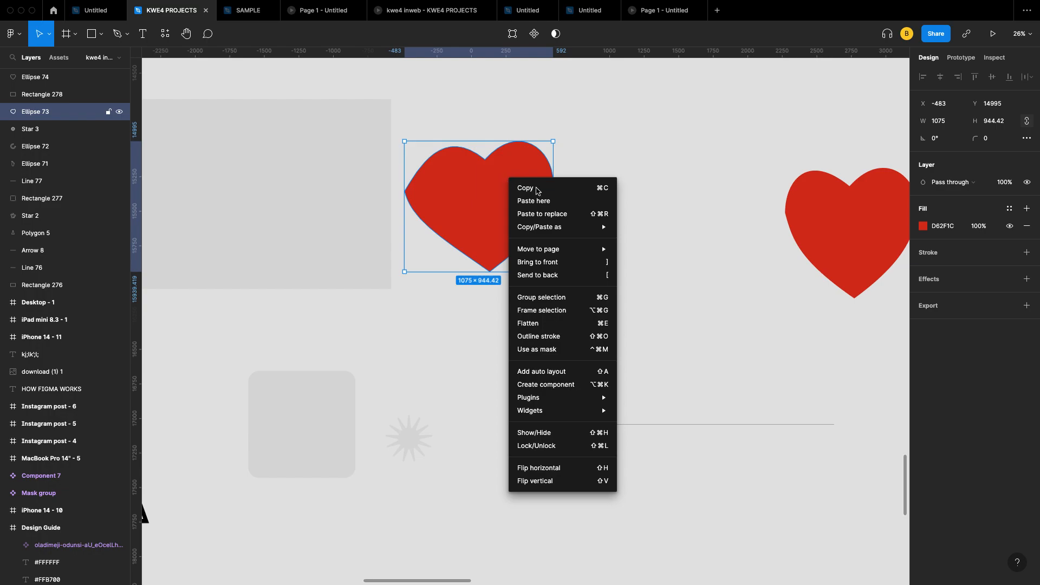
{"action": "left_click", "coordinate": [667, 109]}
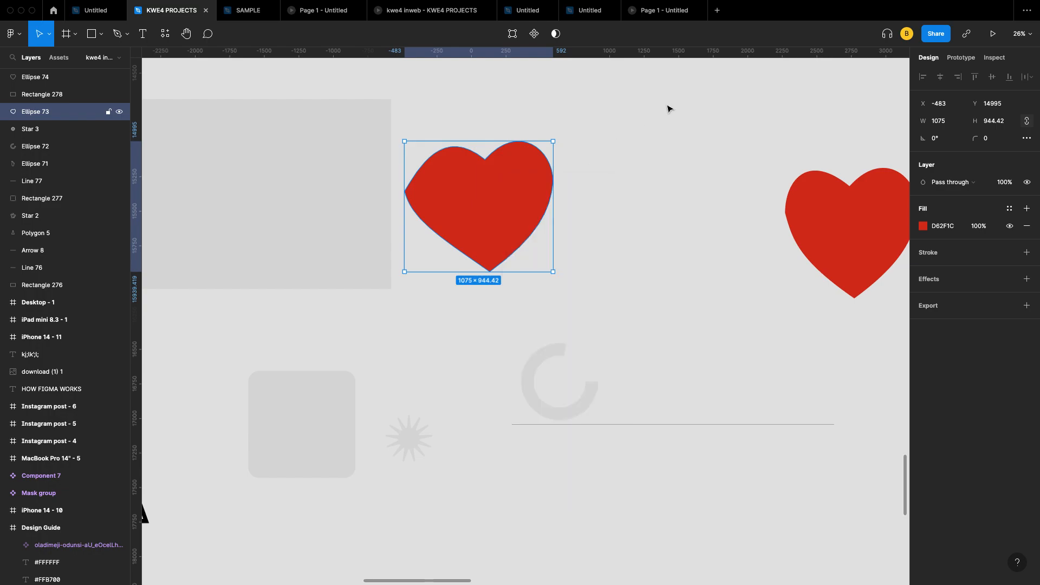
Step: Drag the red heart left onto the grey rectangle and bring it to the front
{"action": "scroll", "coordinate": [493, 166], "scroll_direction": "left", "scroll_amount": 3}
{"action": "left_click_drag", "start_coordinate": [554, 203], "coordinate": [409, 202]}
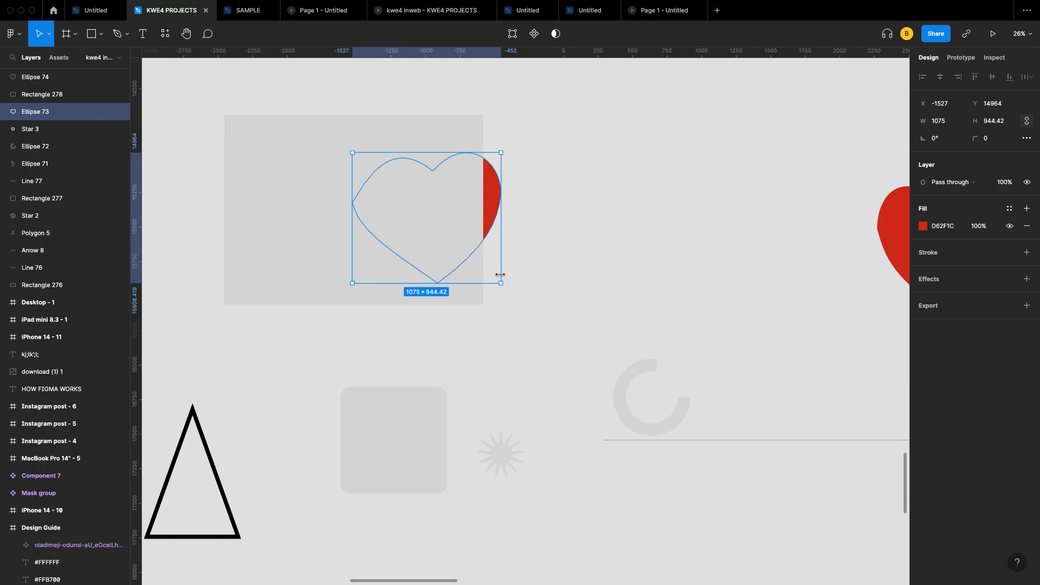
{"action": "right_click", "coordinate": [490, 191]}
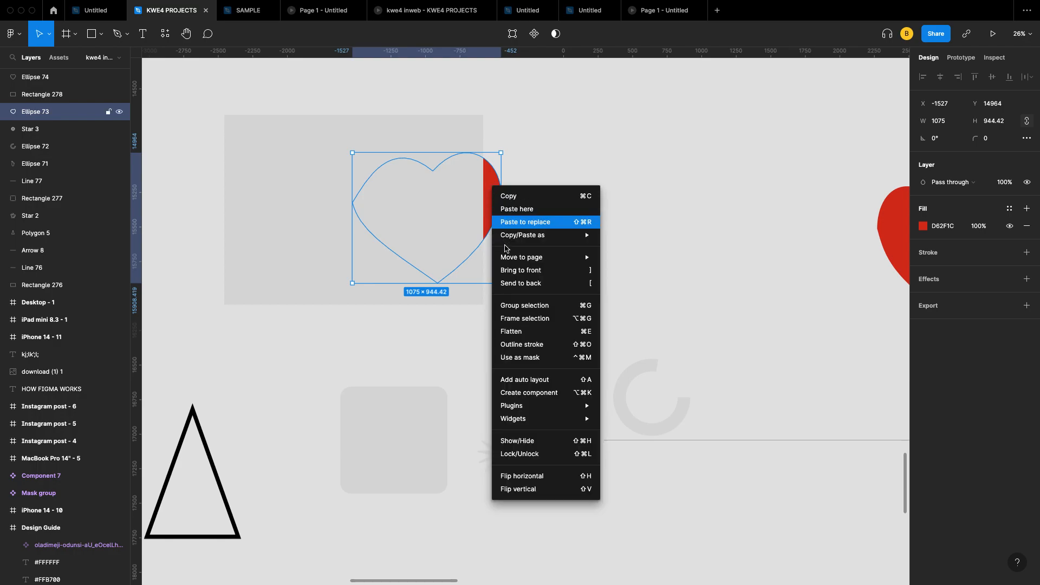
{"action": "left_click", "coordinate": [534, 270]}
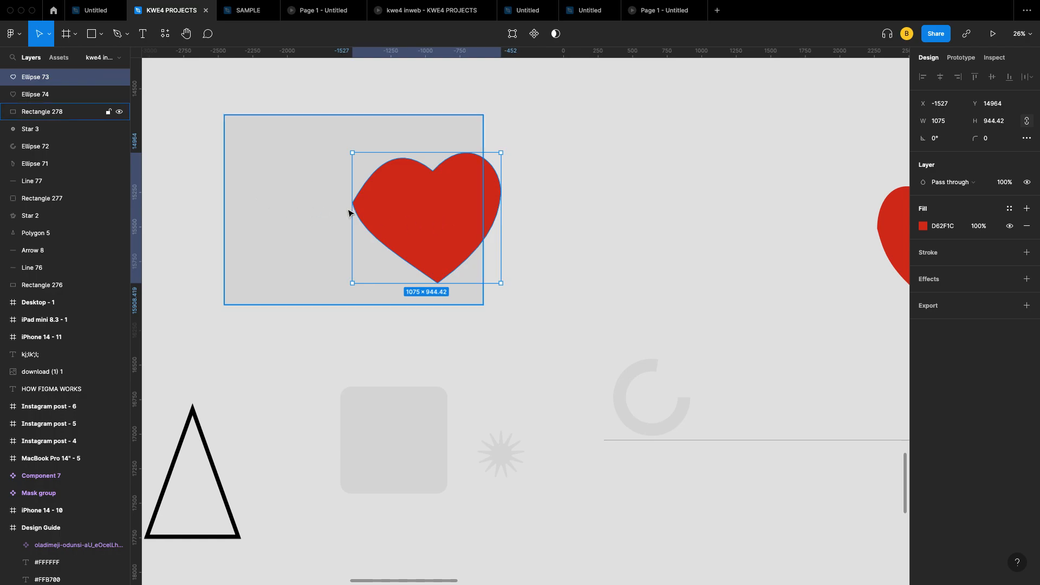
Step: Toggle the heart's stacking order, ending with it sent behind the grey rectangle
{"action": "right_click", "coordinate": [423, 214]}
{"action": "left_click", "coordinate": [453, 323]}
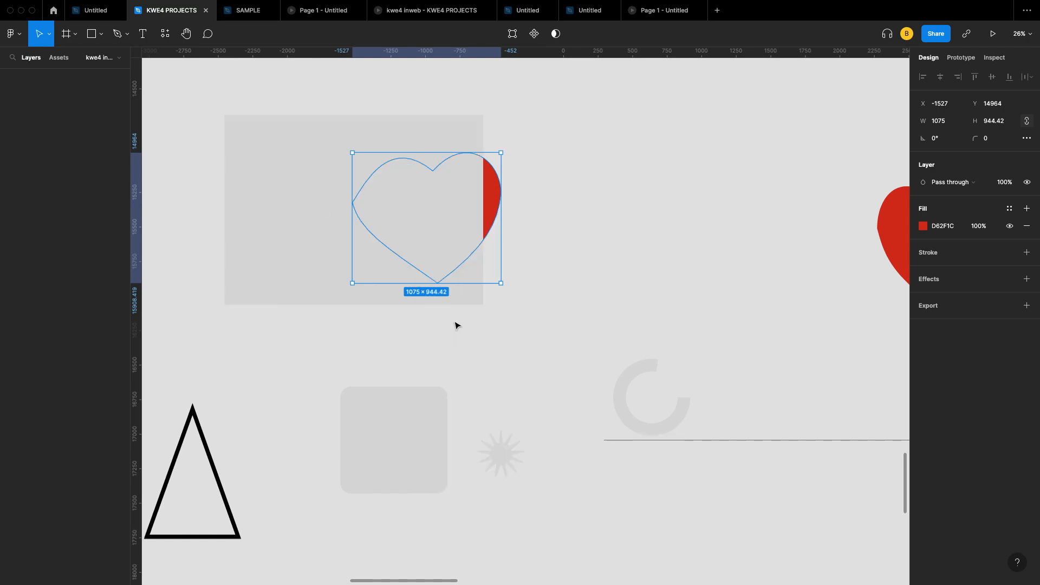
{"action": "right_click", "coordinate": [496, 187]}
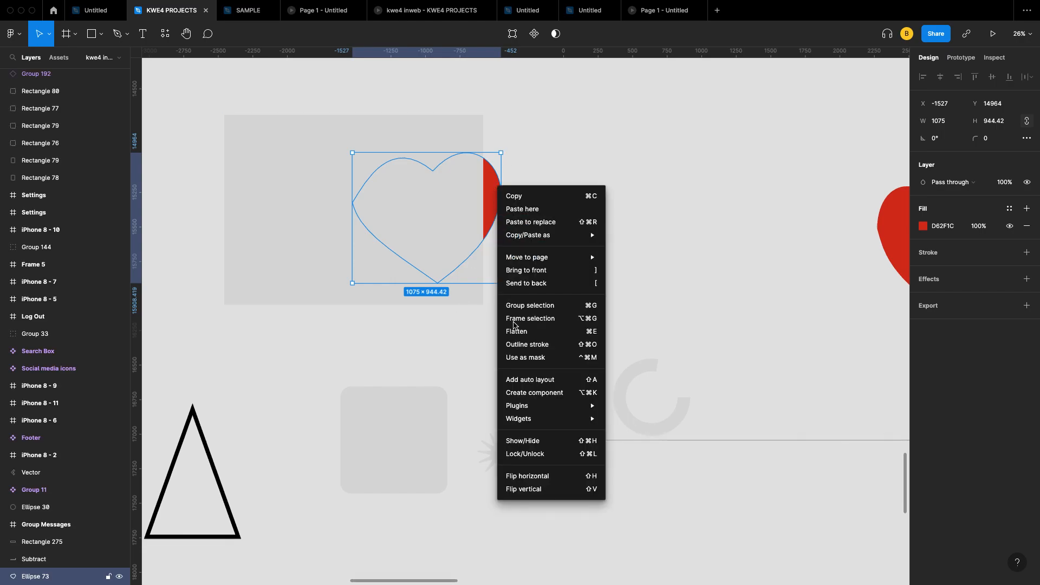
{"action": "left_click", "coordinate": [542, 271]}
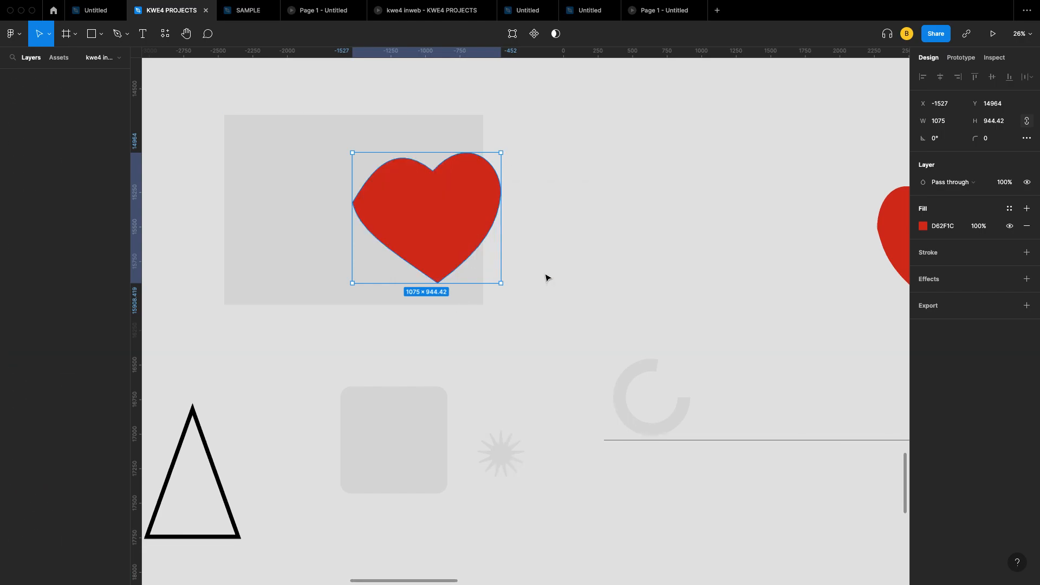
{"action": "right_click", "coordinate": [479, 205]}
{"action": "mouse_move", "coordinate": [521, 277]}
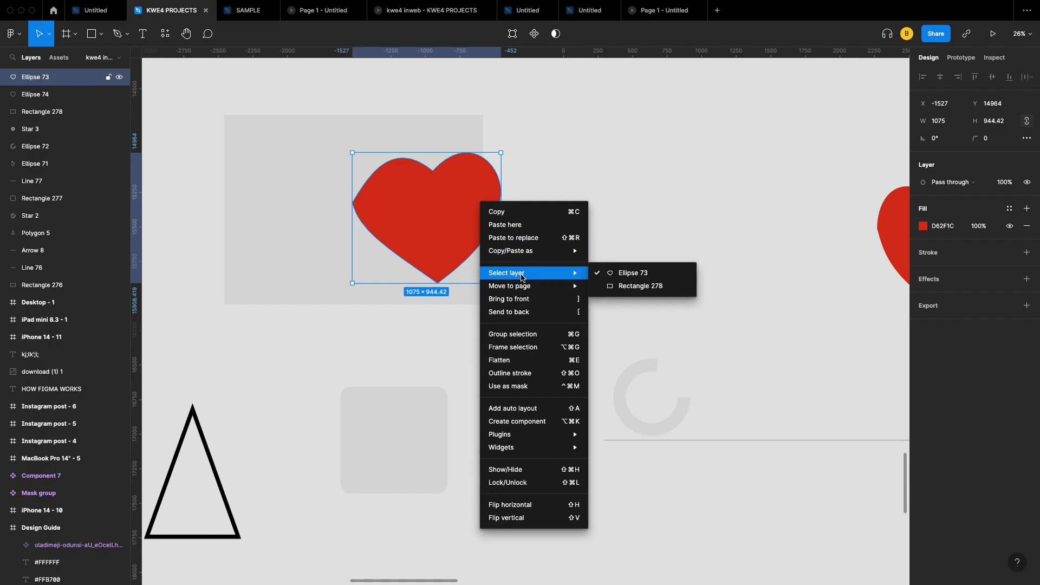
{"action": "left_click", "coordinate": [528, 314]}
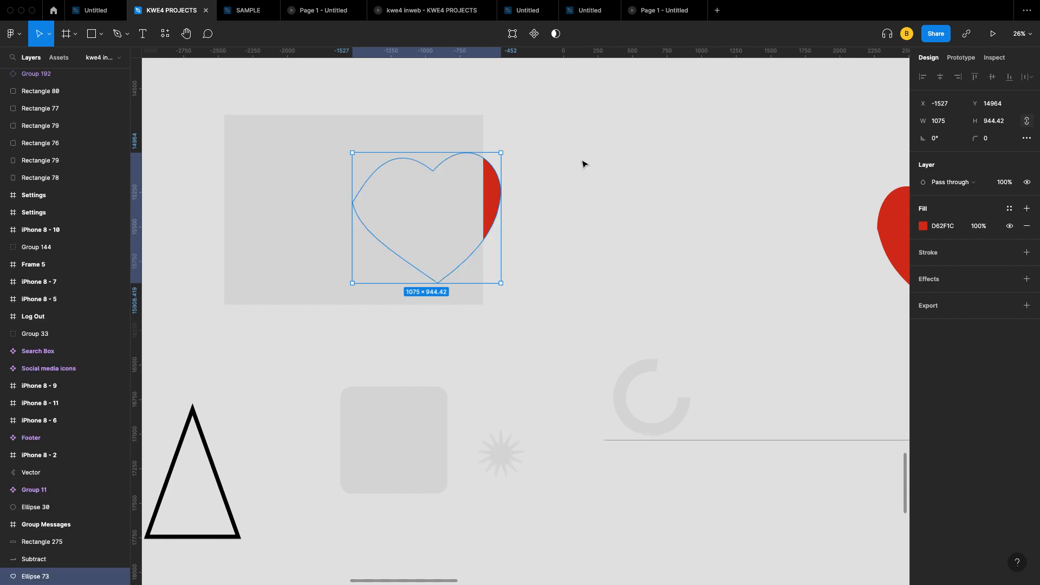
{"action": "right_click", "coordinate": [488, 191]}
{"action": "left_click", "coordinate": [553, 132]}
Step: Reorder Rectangle 278 with Bring to front and Send to back, ending behind the heart
{"action": "left_click", "coordinate": [307, 138]}
{"action": "right_click", "coordinate": [307, 137]}
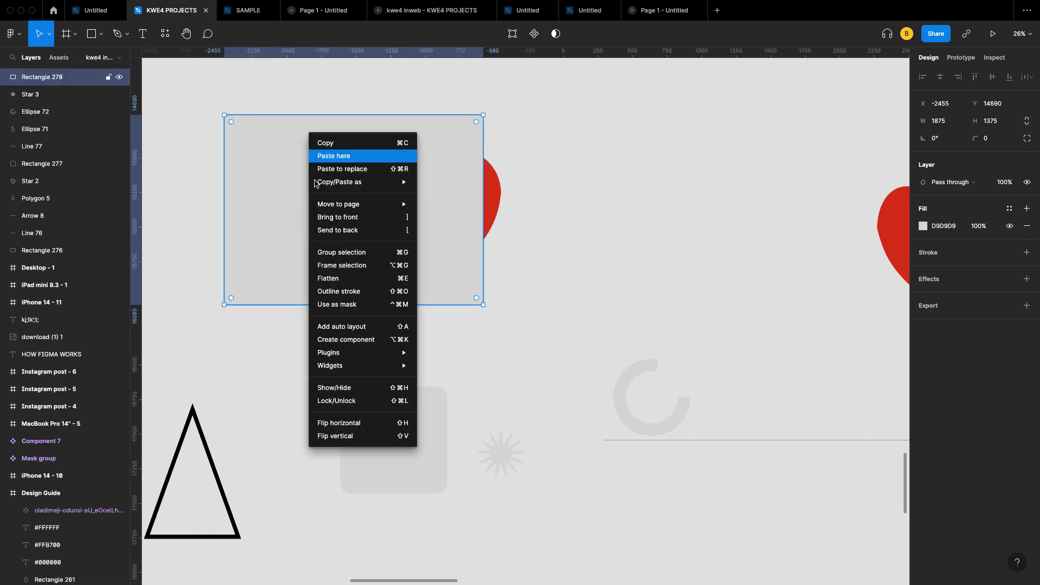
{"action": "left_click", "coordinate": [365, 217]}
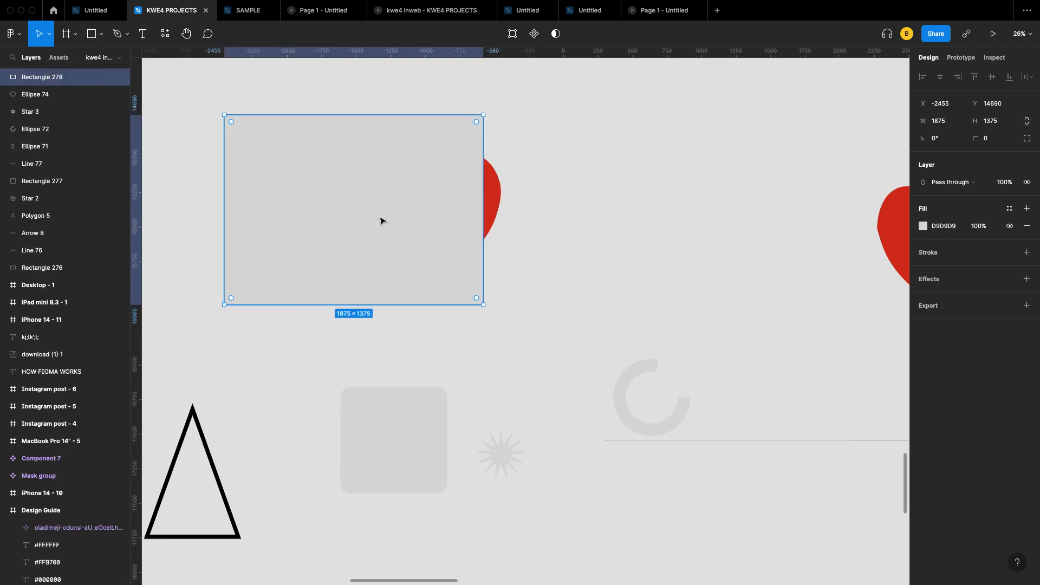
{"action": "right_click", "coordinate": [341, 231]}
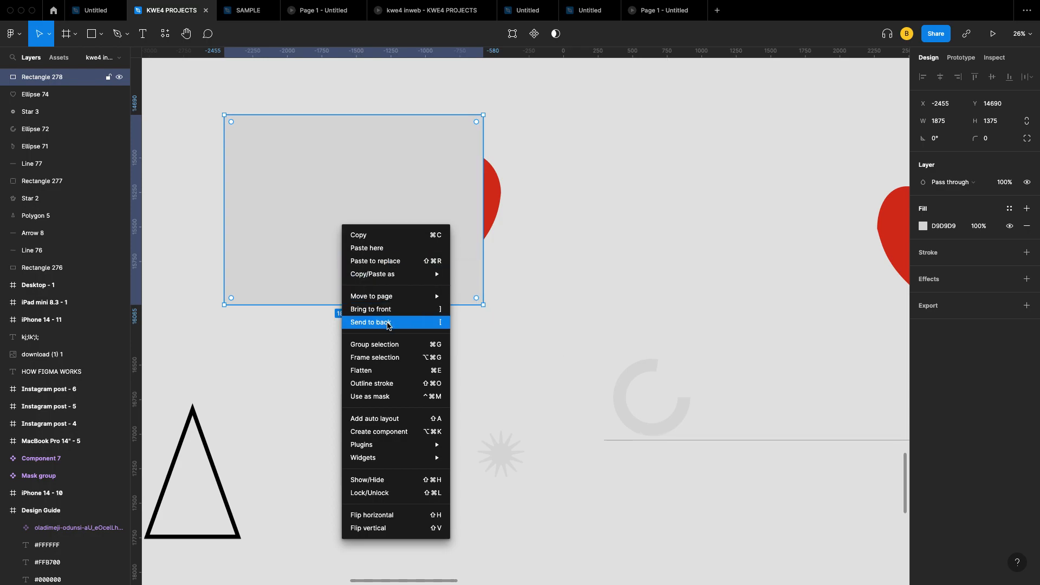
{"action": "left_click", "coordinate": [391, 322]}
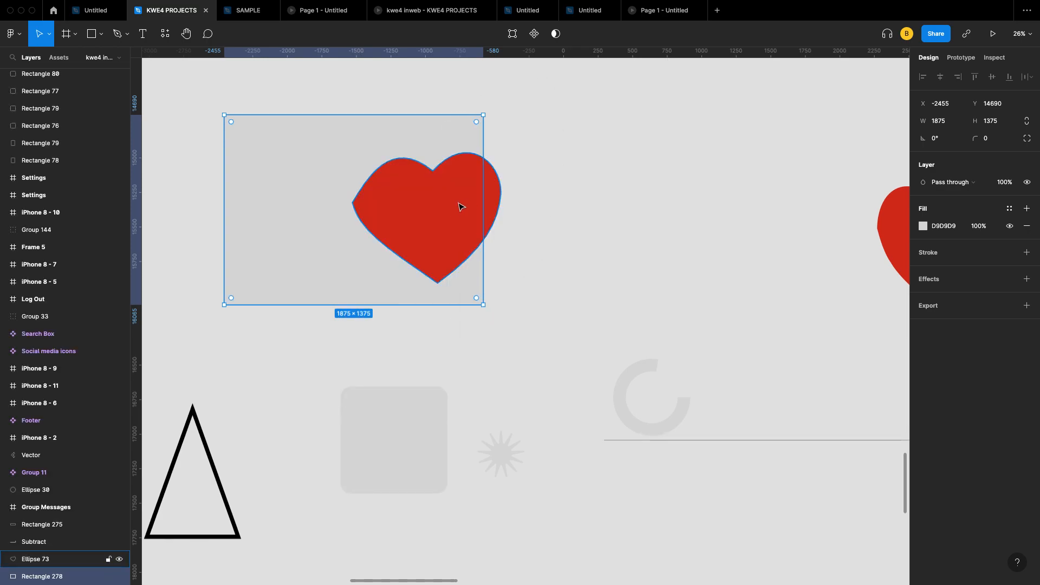
{"action": "left_click", "coordinate": [650, 109]}
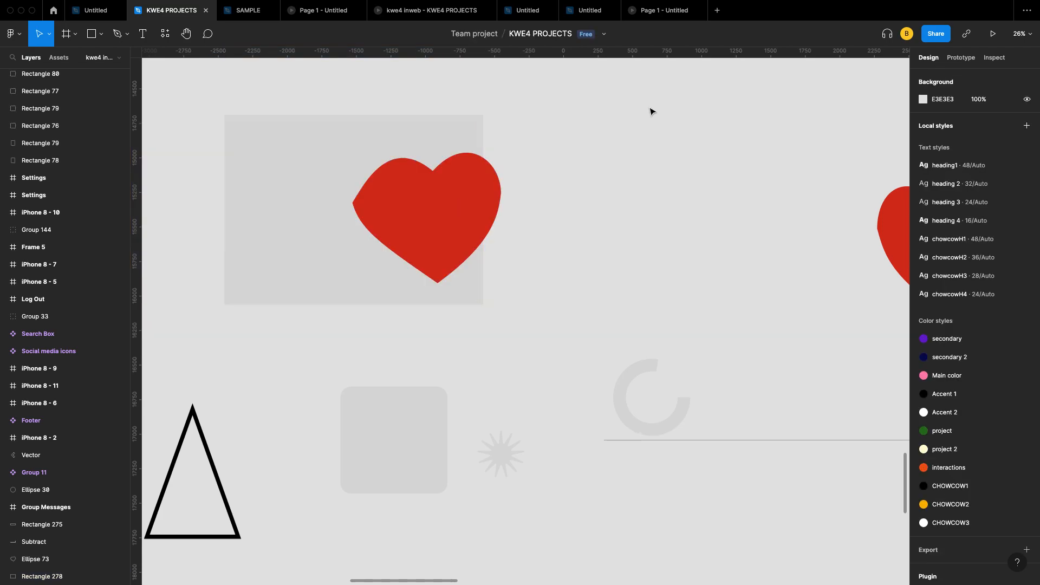
{"action": "left_click", "coordinate": [303, 130]}
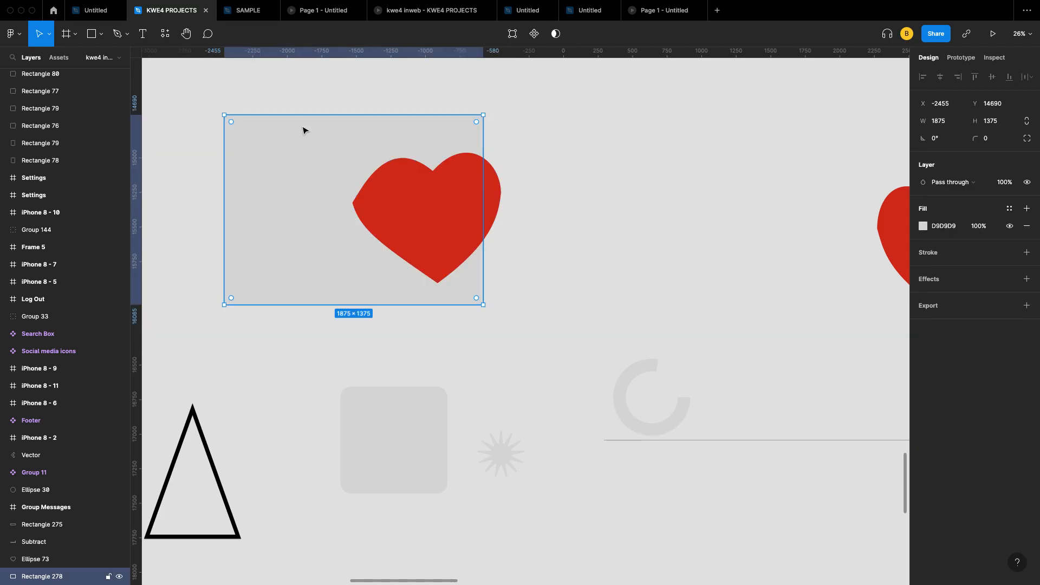
{"action": "right_click", "coordinate": [302, 127]}
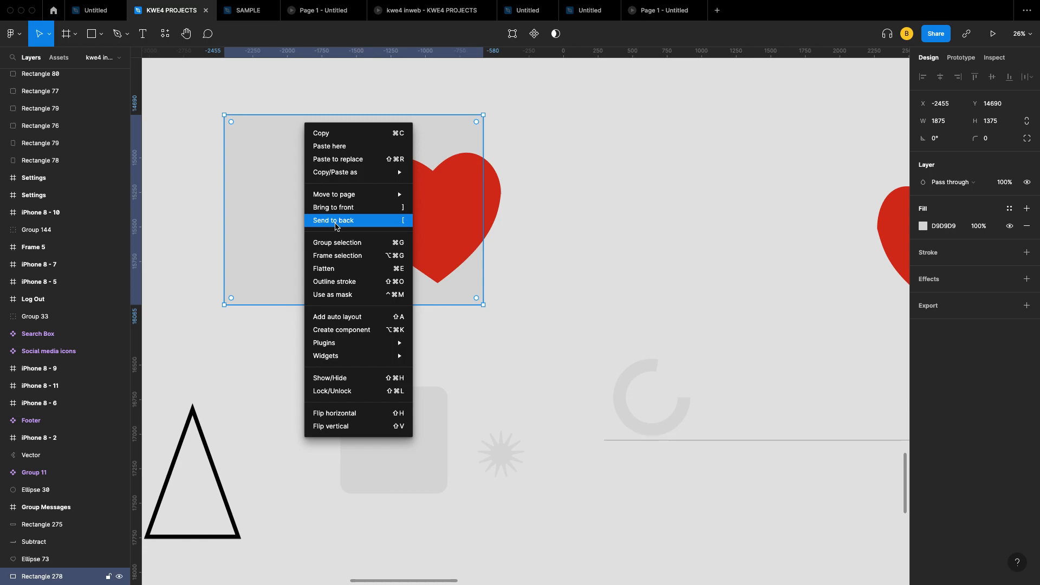
{"action": "left_click", "coordinate": [340, 207]}
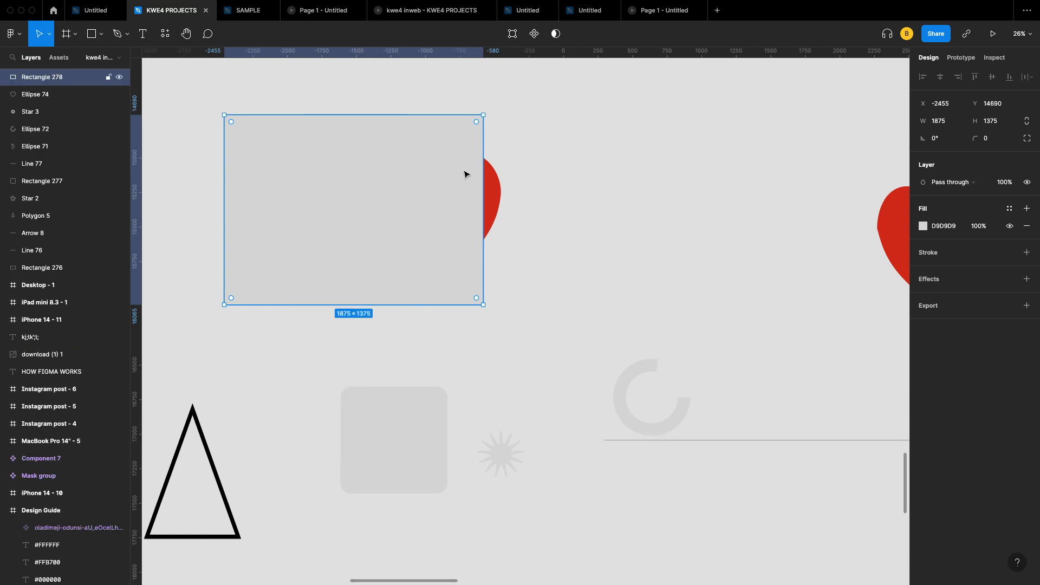
{"action": "right_click", "coordinate": [327, 188]}
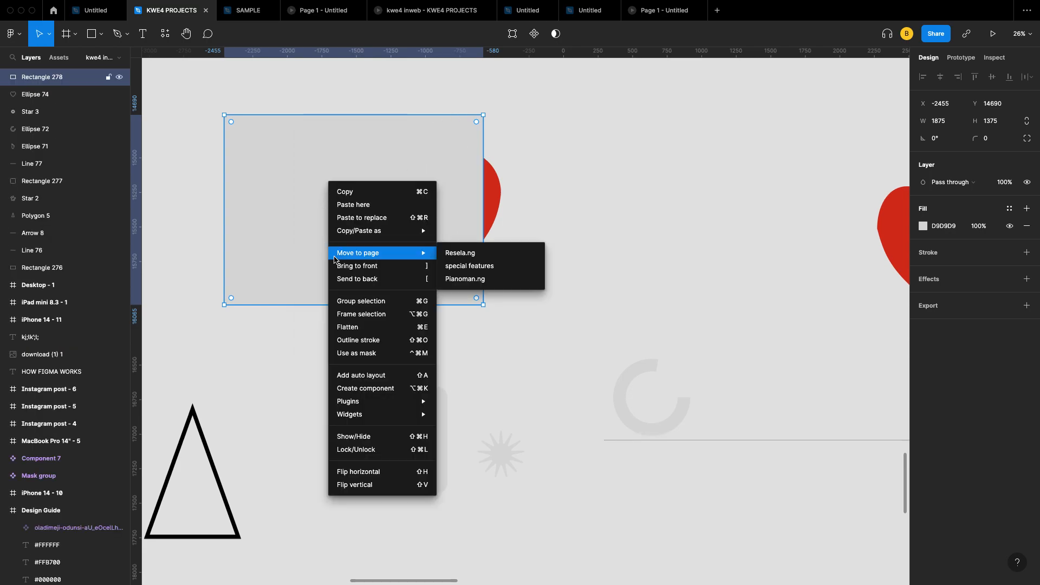
{"action": "left_click", "coordinate": [356, 280]}
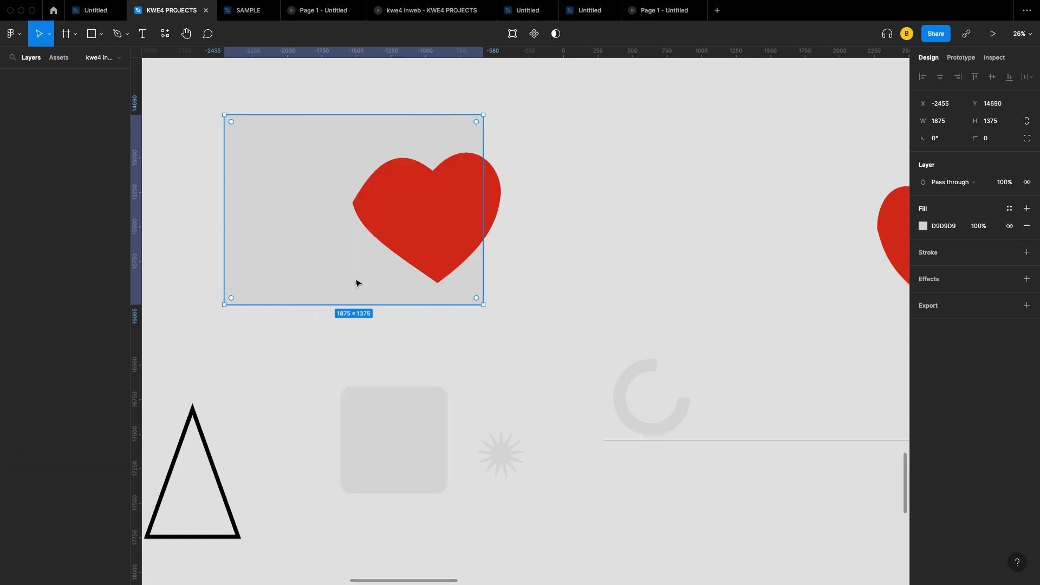
Step: Send the red heart back, then bring it to the front over the rectangle
{"action": "left_click", "coordinate": [464, 228]}
{"action": "right_click", "coordinate": [464, 227]}
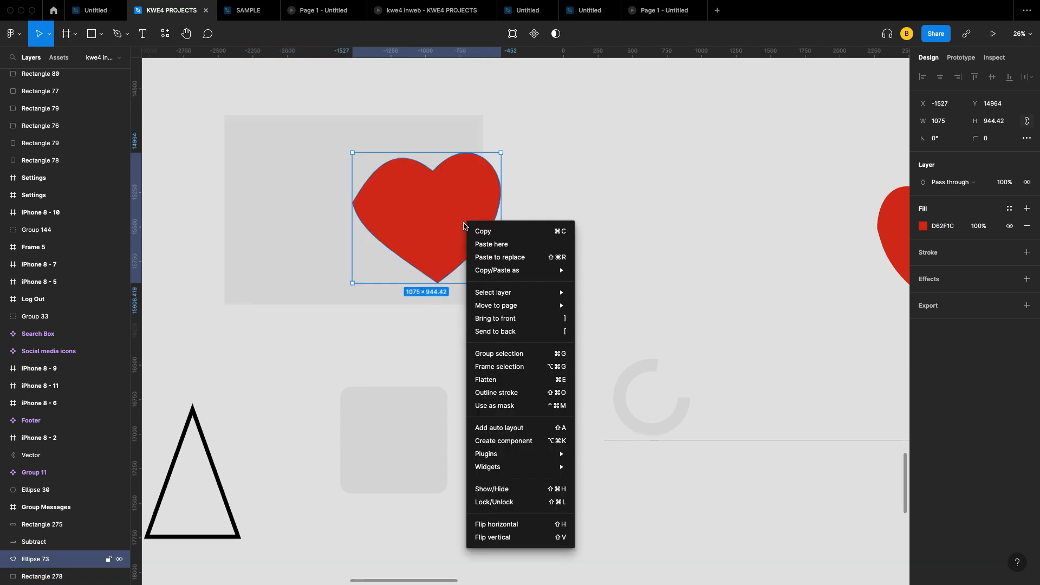
{"action": "left_click", "coordinate": [519, 330]}
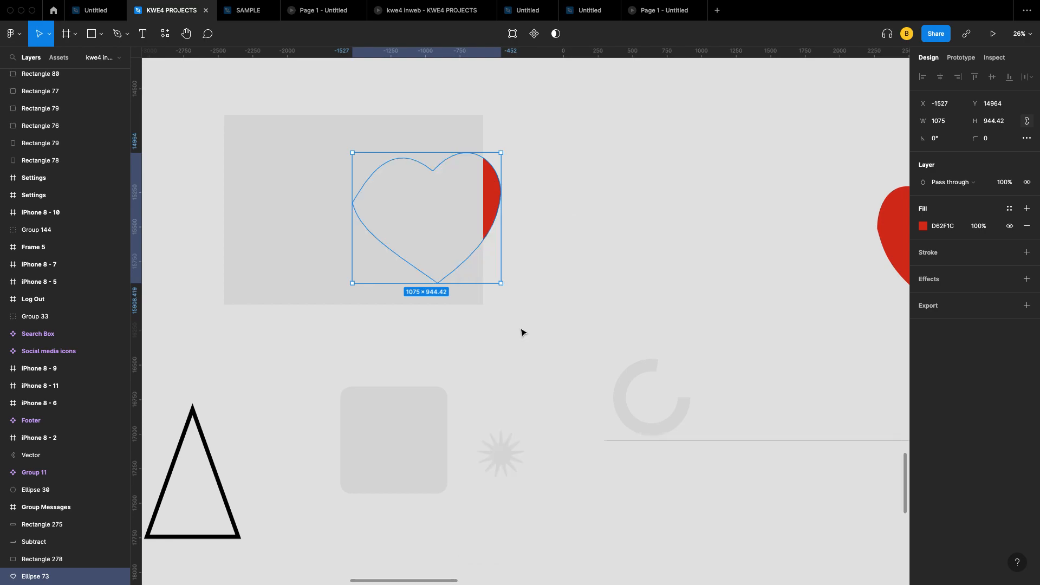
{"action": "right_click", "coordinate": [489, 185]}
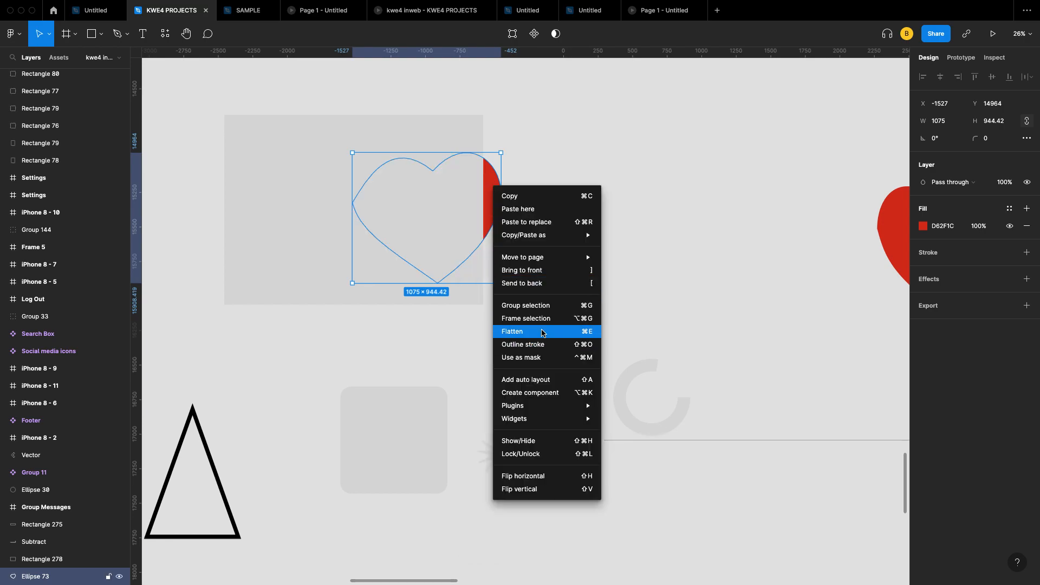
{"action": "left_click", "coordinate": [534, 270]}
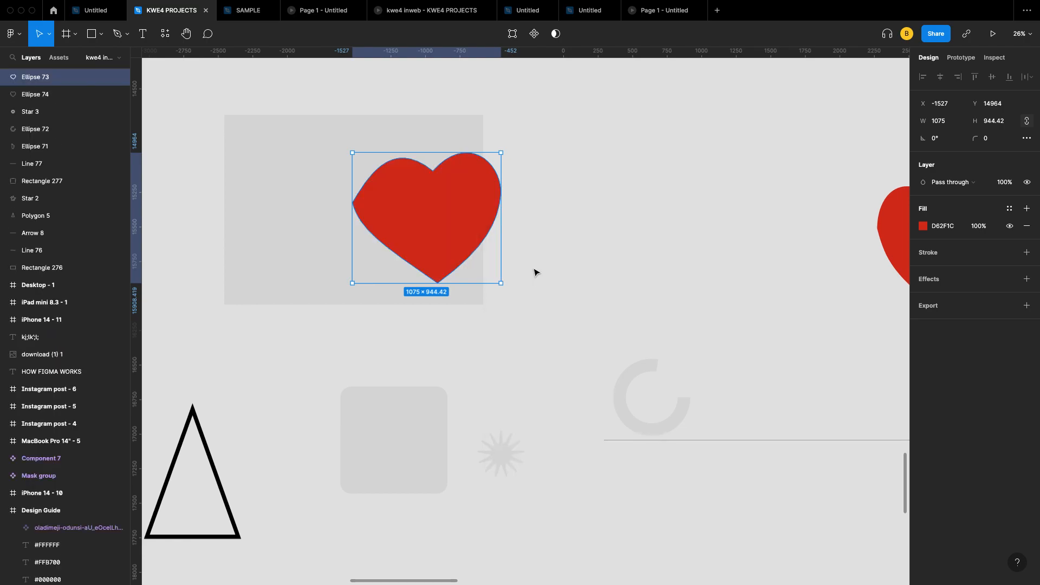
Step: Shift the heart further left on the rectangle and marquee-select both shapes
{"action": "left_click_drag", "start_coordinate": [429, 213], "coordinate": [347, 210]}
{"action": "scroll", "coordinate": [348, 232], "scroll_direction": "left", "scroll_amount": 3}
{"action": "left_click", "coordinate": [550, 348]}
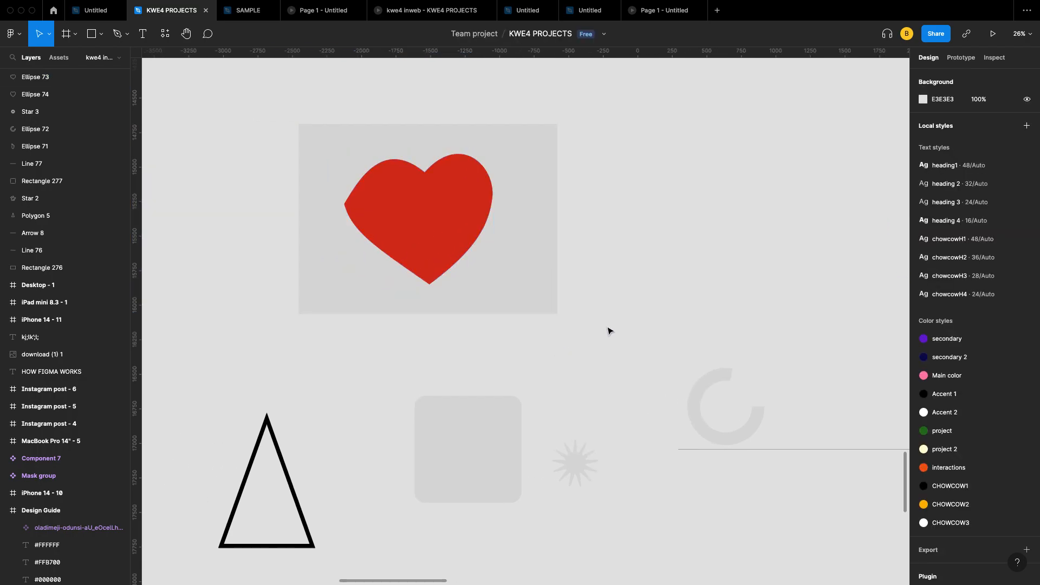
{"action": "left_click_drag", "start_coordinate": [594, 324], "coordinate": [269, 113]}
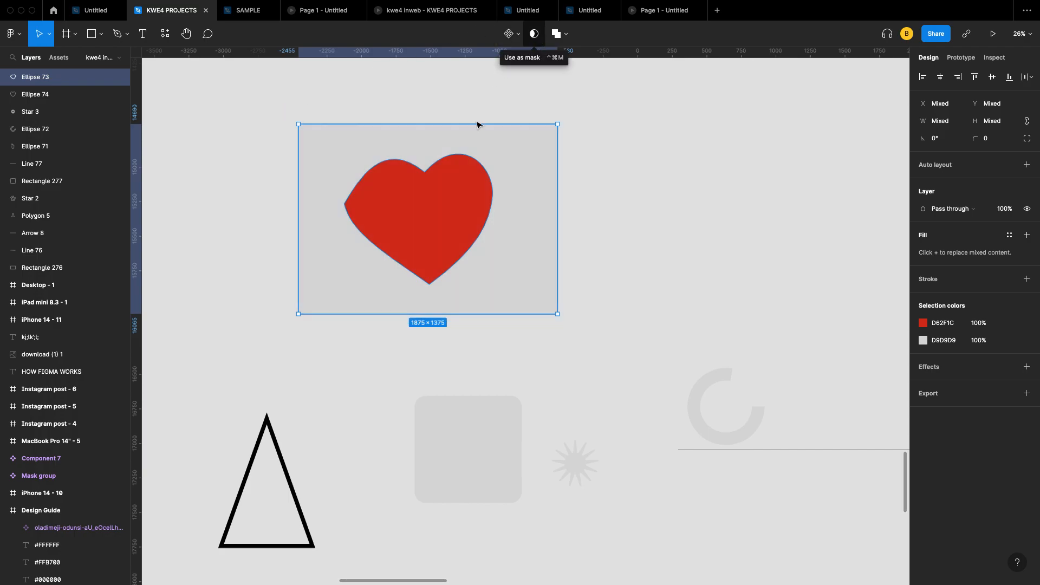
Step: Apply Use as mask so Rectangle 278 clips the red heart
{"action": "right_click", "coordinate": [464, 181]}
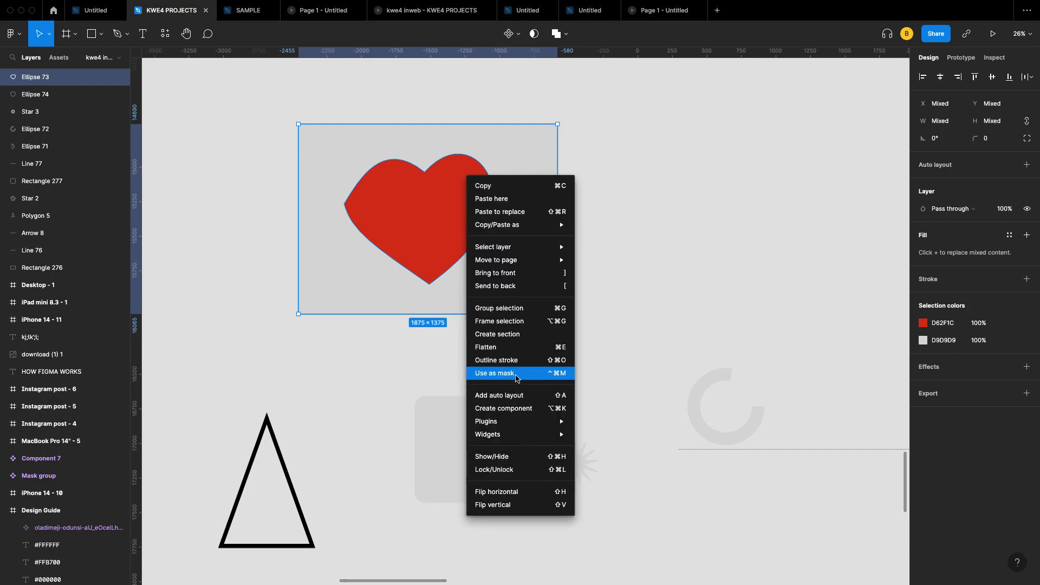
{"action": "left_click", "coordinate": [413, 256]}
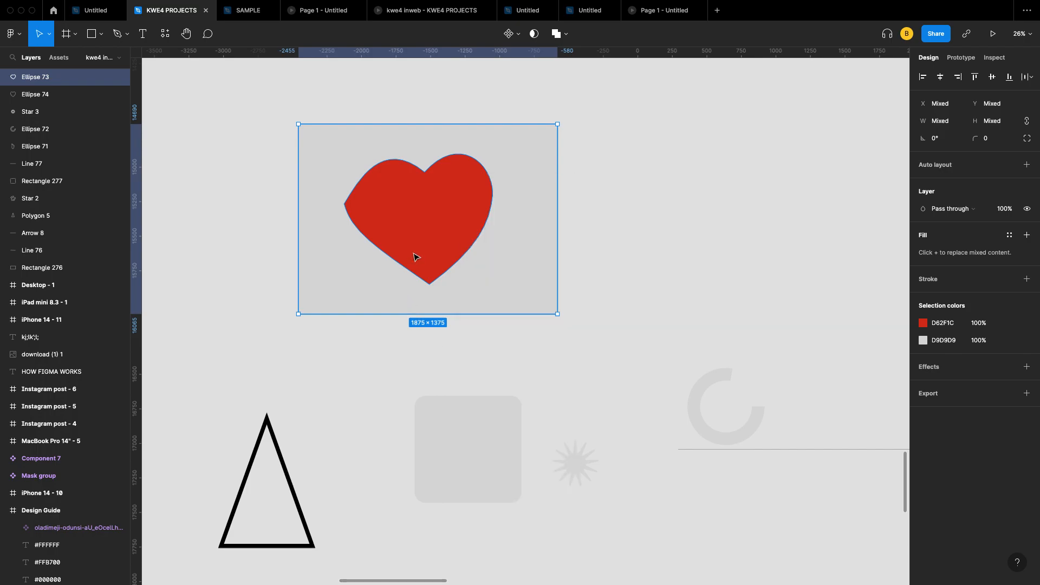
{"action": "right_click", "coordinate": [423, 225]}
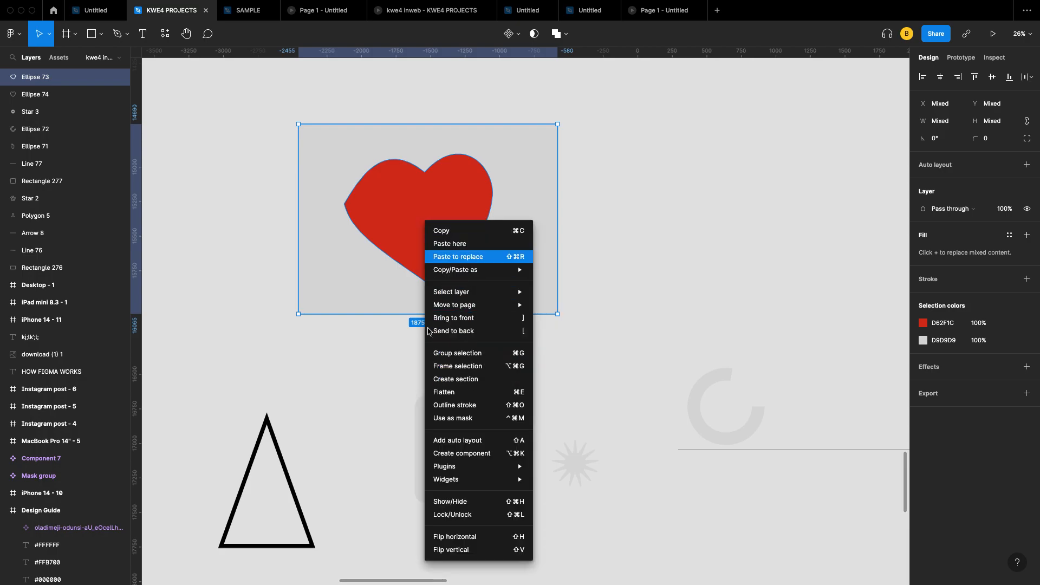
{"action": "left_click", "coordinate": [468, 419]}
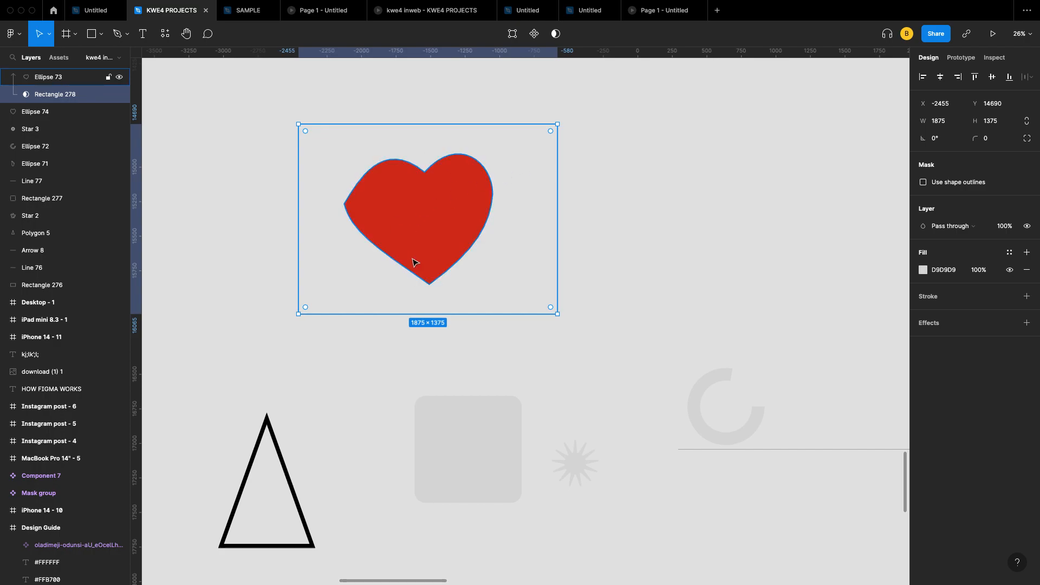
Step: Move the heart inside the mask to X -2055, Y 15121, then select Rectangle 278
{"action": "left_click", "coordinate": [448, 226]}
{"action": "left_click_drag", "start_coordinate": [447, 226], "coordinate": [461, 252]}
{"action": "left_click", "coordinate": [533, 185]}
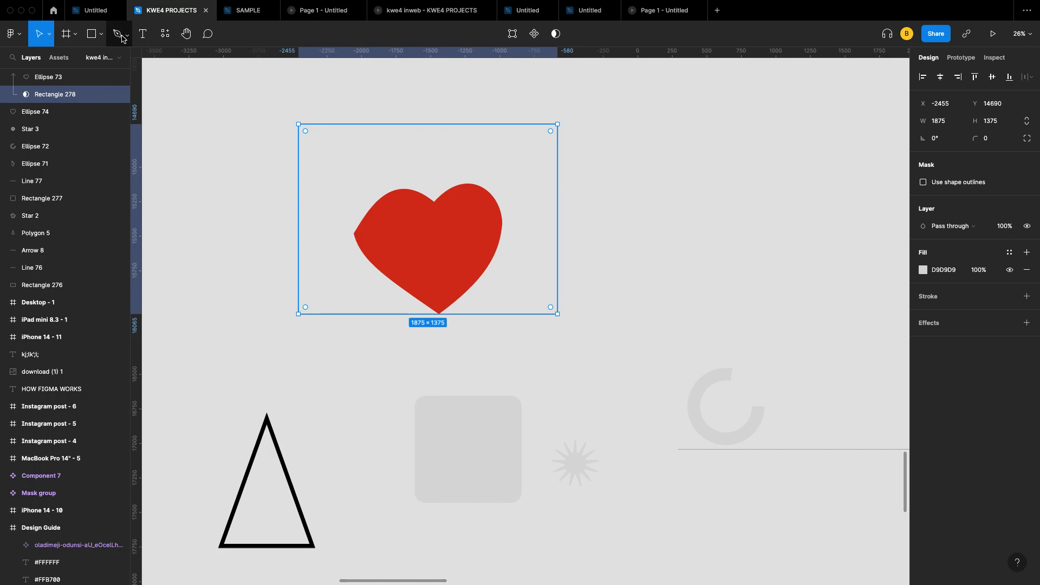
Step: Place the purple velvet couch PNG from Downloads onto the canvas and deselect it
{"action": "left_click", "coordinate": [101, 34]}
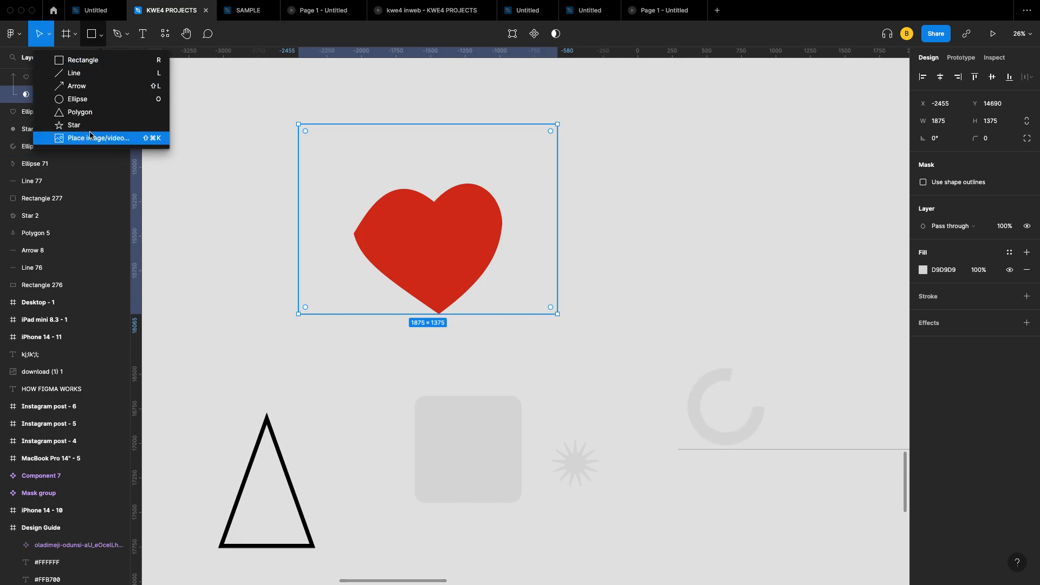
{"action": "left_click", "coordinate": [126, 142]}
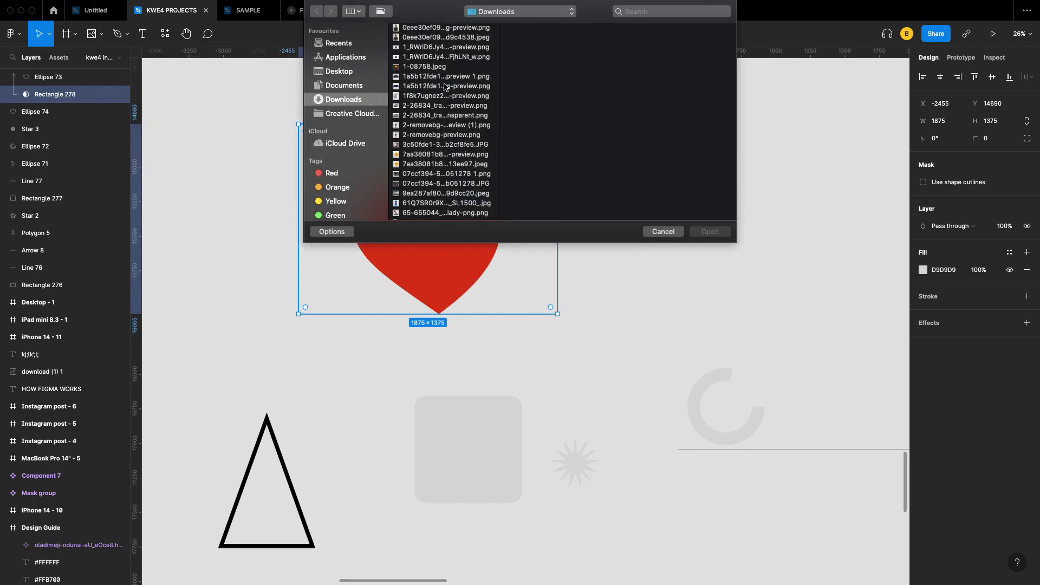
{"action": "left_click", "coordinate": [439, 76]}
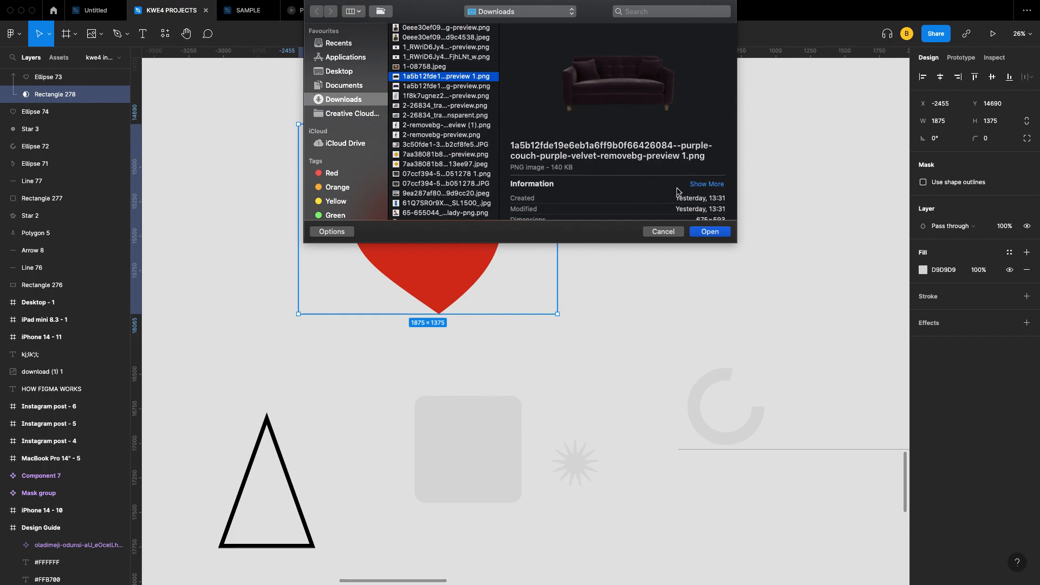
{"action": "left_click", "coordinate": [710, 233]}
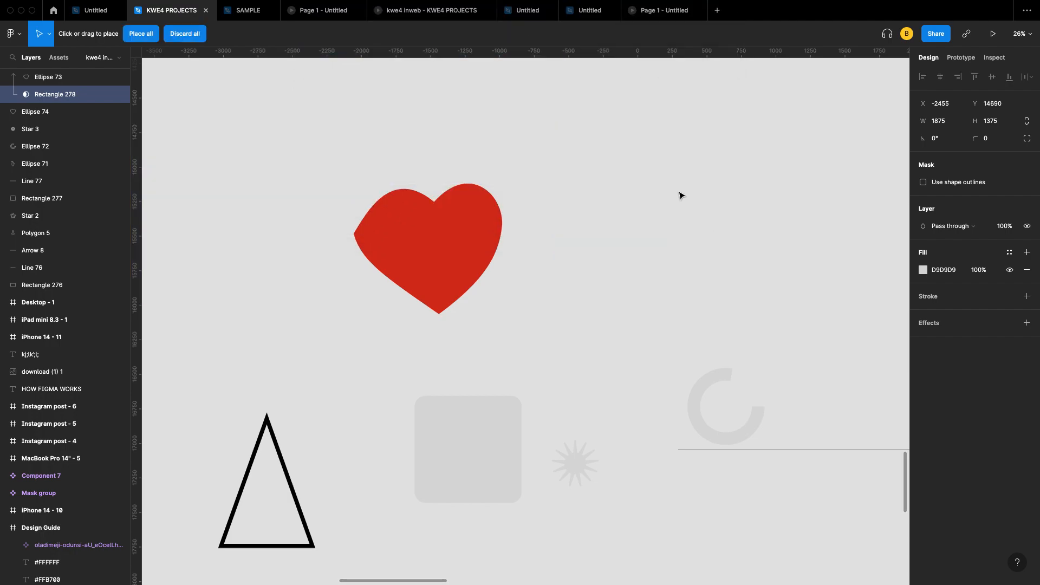
{"action": "left_click", "coordinate": [676, 180]}
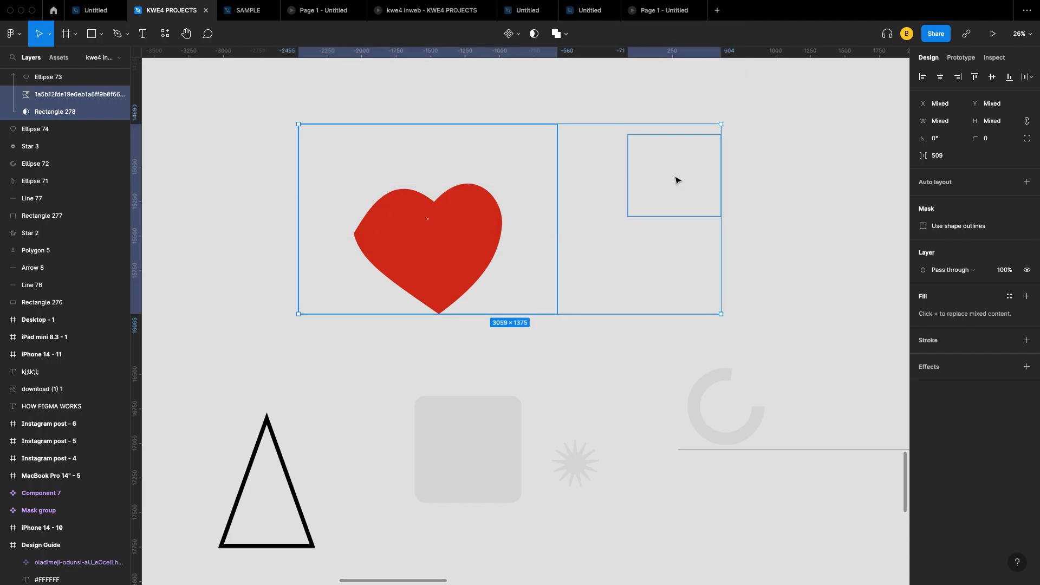
{"action": "left_click", "coordinate": [774, 202]}
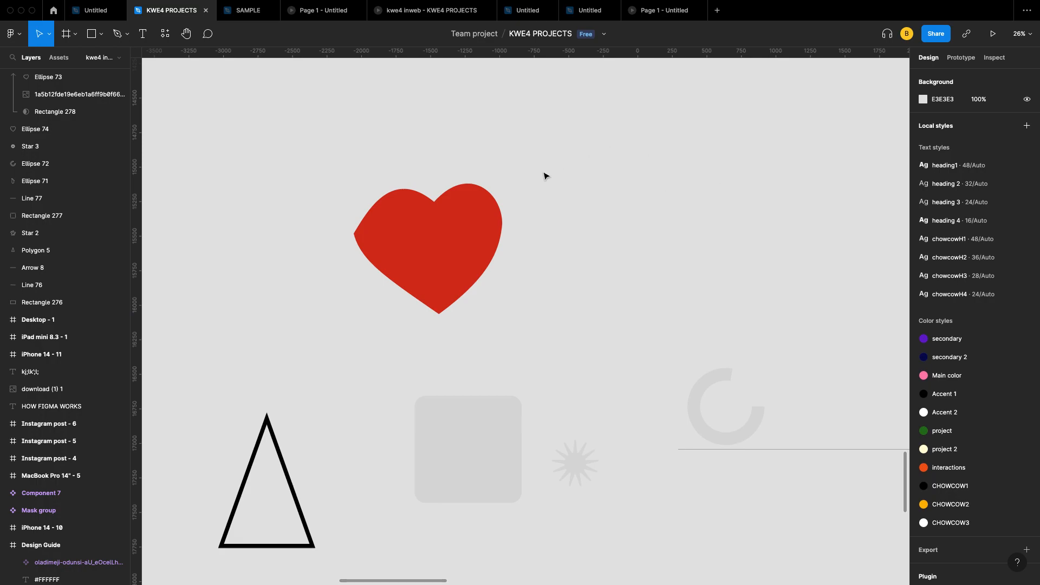
Step: Place the mixer image 2-removebg-preview.png on empty canvas
{"action": "scroll", "coordinate": [671, 237], "scroll_direction": "down", "scroll_amount": 6}
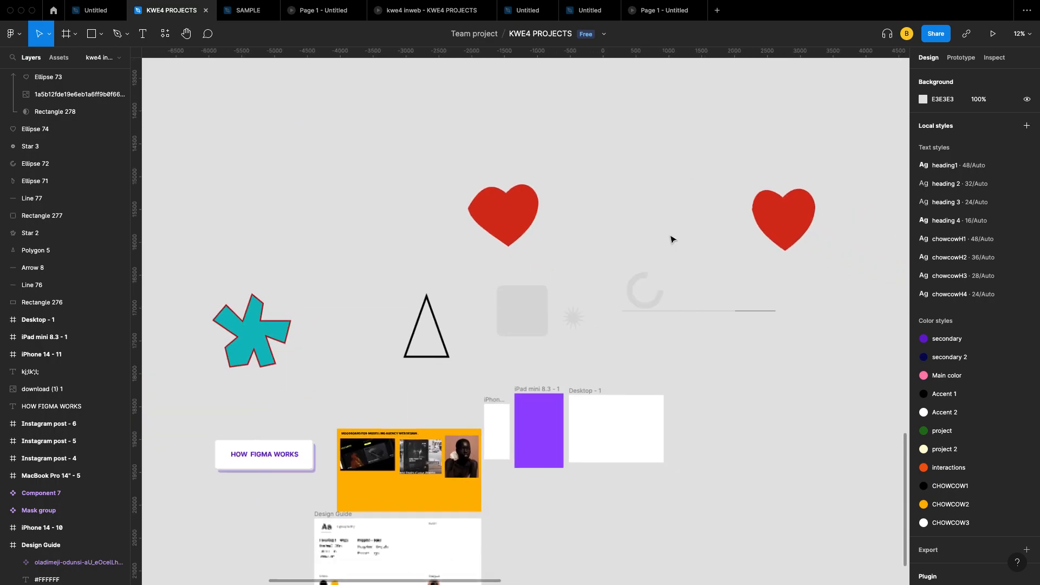
{"action": "scroll", "coordinate": [554, 165], "scroll_direction": "up", "scroll_amount": 1}
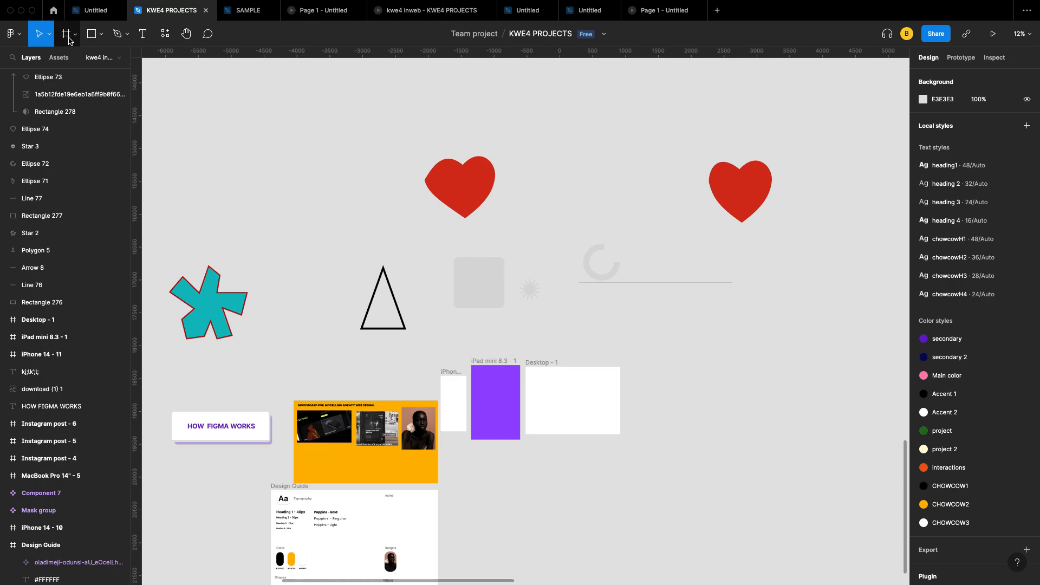
{"action": "left_click", "coordinate": [102, 36]}
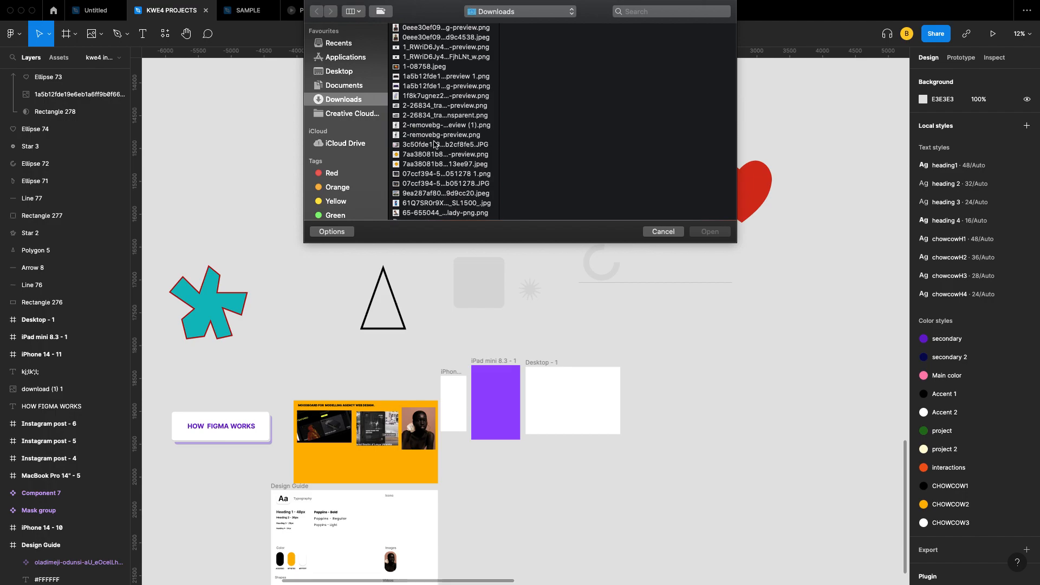
{"action": "left_click", "coordinate": [440, 135]}
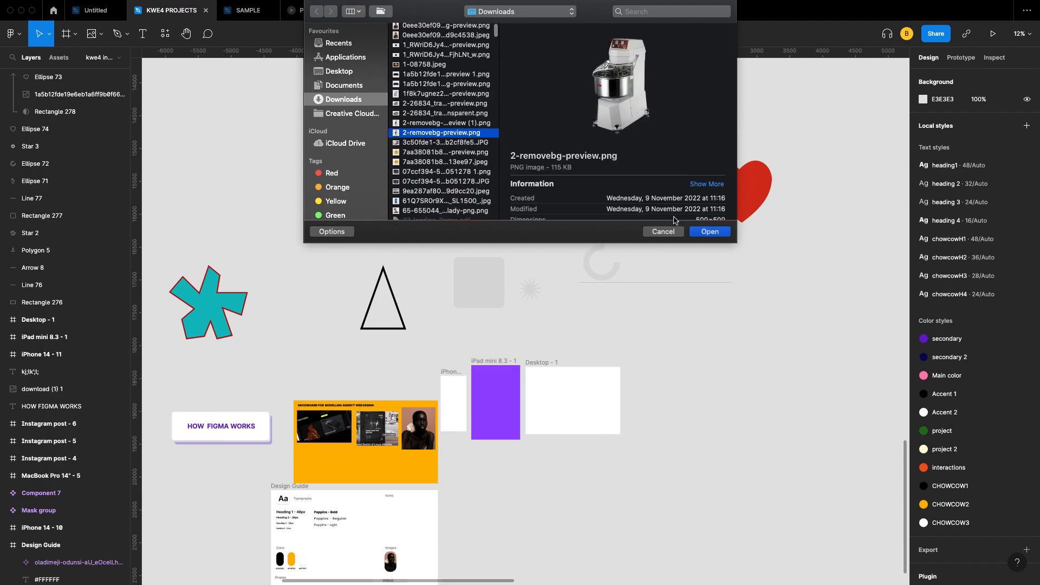
{"action": "left_click", "coordinate": [710, 232]}
{"action": "scroll", "coordinate": [590, 373], "scroll_direction": "right", "scroll_amount": 5}
{"action": "scroll", "coordinate": [590, 374], "scroll_direction": "down", "scroll_amount": 2}
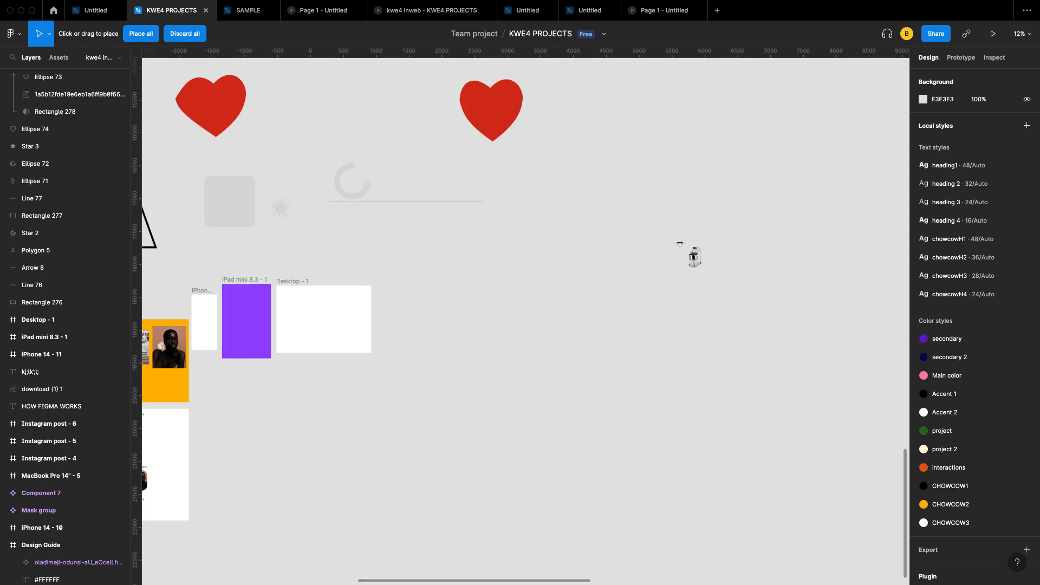
{"action": "left_click", "coordinate": [670, 266]}
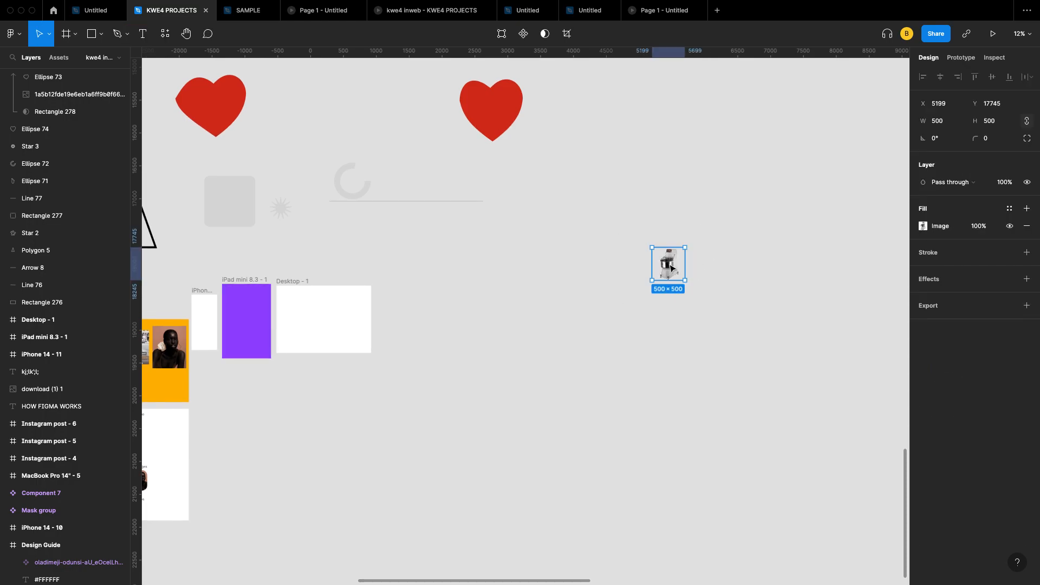
{"action": "left_click", "coordinate": [705, 285]}
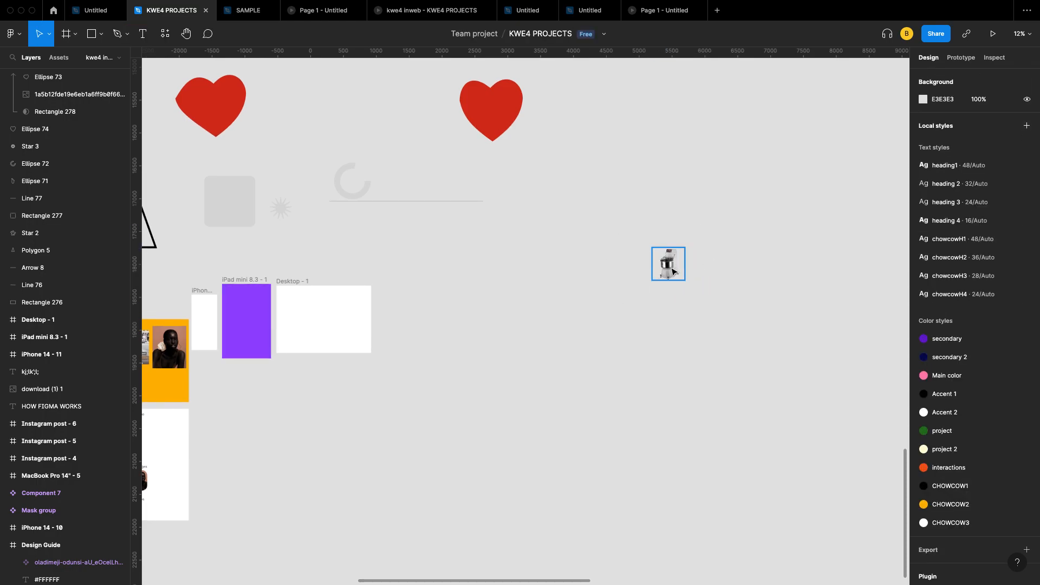
Step: Scale the mixer image proportionally 3.12x to 2269 × 3144.81 and reposition it
{"action": "left_click", "coordinate": [672, 272]}
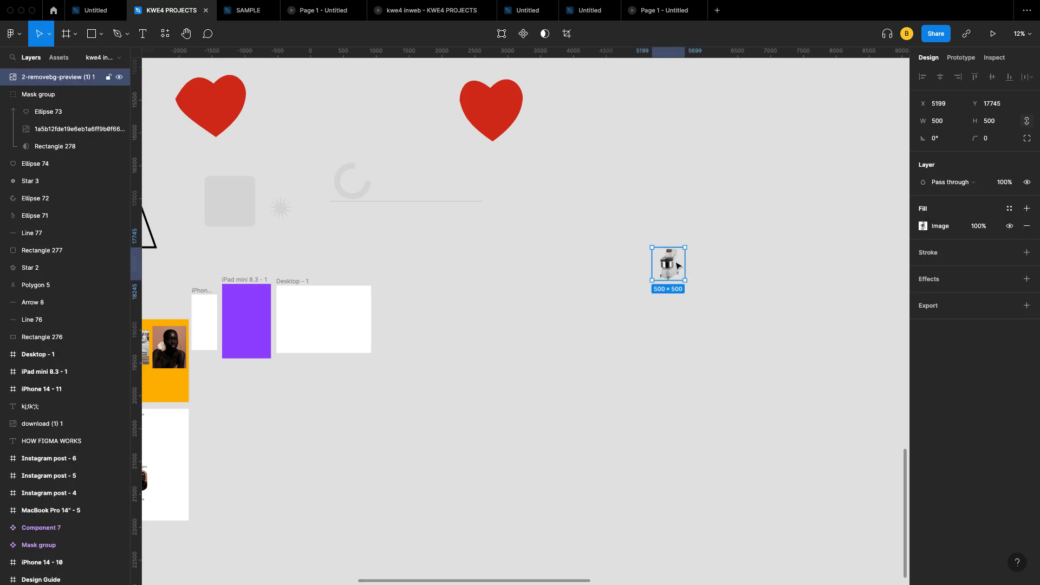
{"action": "left_click_drag", "start_coordinate": [685, 247], "coordinate": [699, 213]}
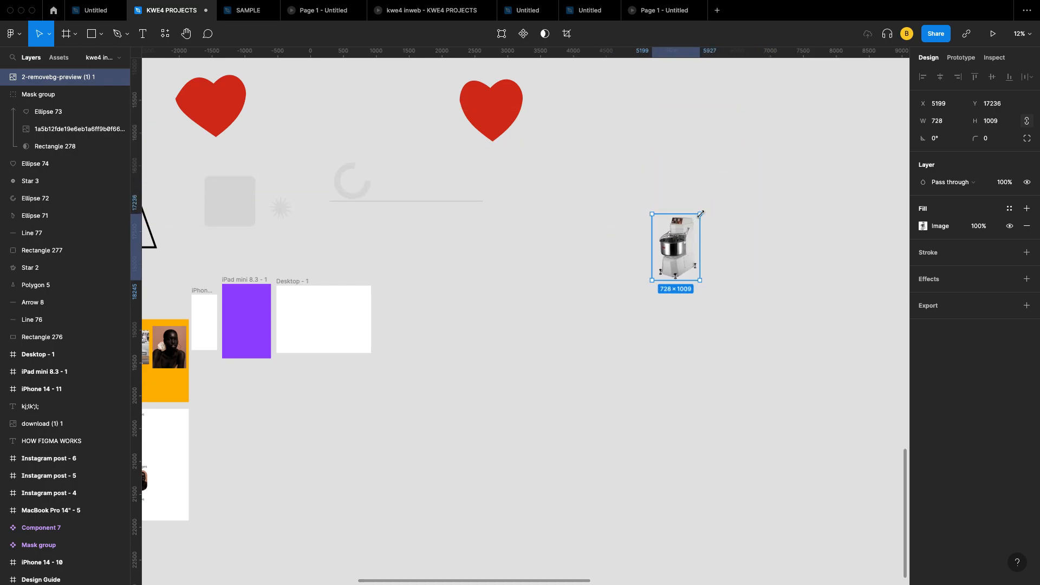
{"action": "left_click", "coordinate": [50, 36]}
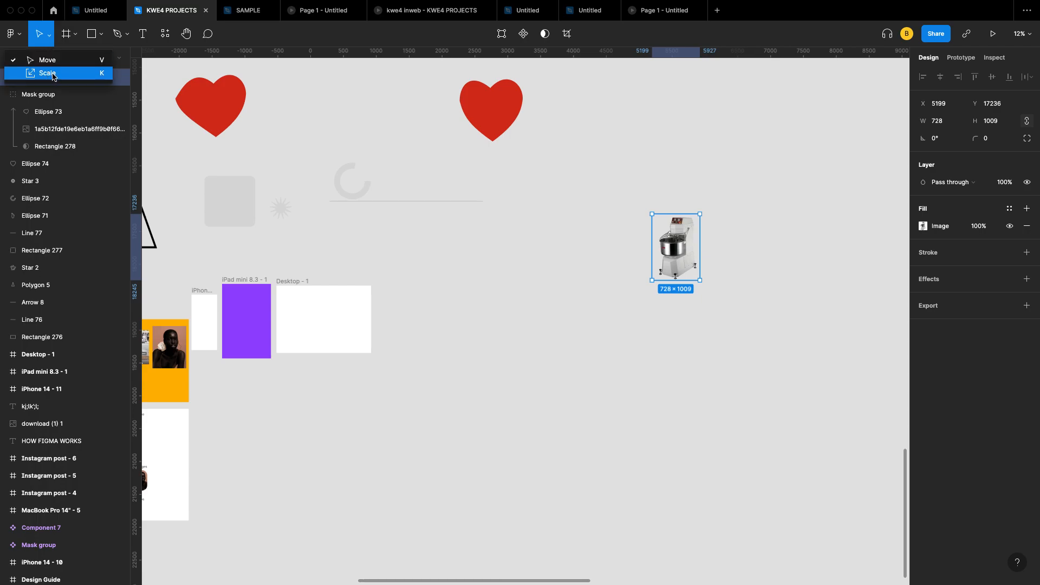
{"action": "left_click", "coordinate": [53, 77]}
{"action": "left_click_drag", "start_coordinate": [699, 213], "coordinate": [801, 106]}
{"action": "left_click_drag", "start_coordinate": [759, 176], "coordinate": [667, 237]}
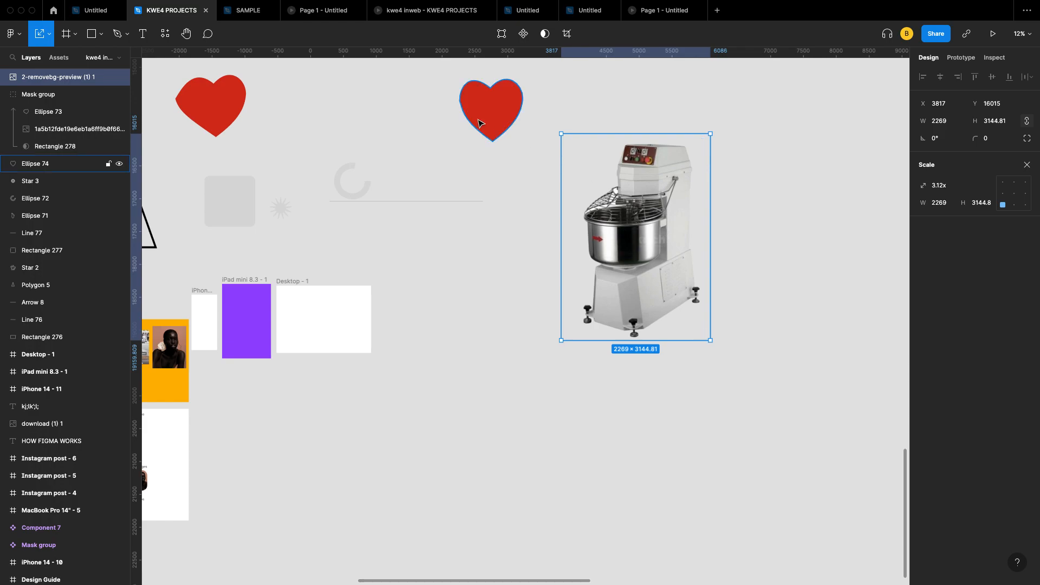
{"action": "left_click", "coordinate": [49, 35]}
{"action": "left_click", "coordinate": [58, 62]}
Step: Pan around the canvas and deselect the mixer image by clicking empty space
{"action": "scroll", "coordinate": [490, 264], "scroll_direction": "down", "scroll_amount": 5}
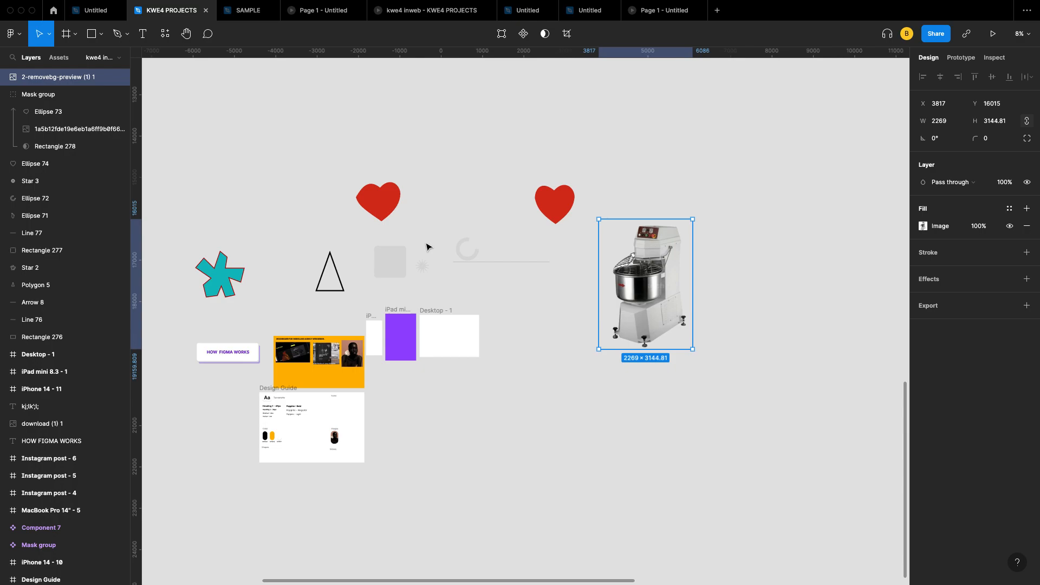
{"action": "scroll", "coordinate": [453, 348], "scroll_direction": "down", "scroll_amount": 3}
{"action": "scroll", "coordinate": [452, 349], "scroll_direction": "left", "scroll_amount": 4}
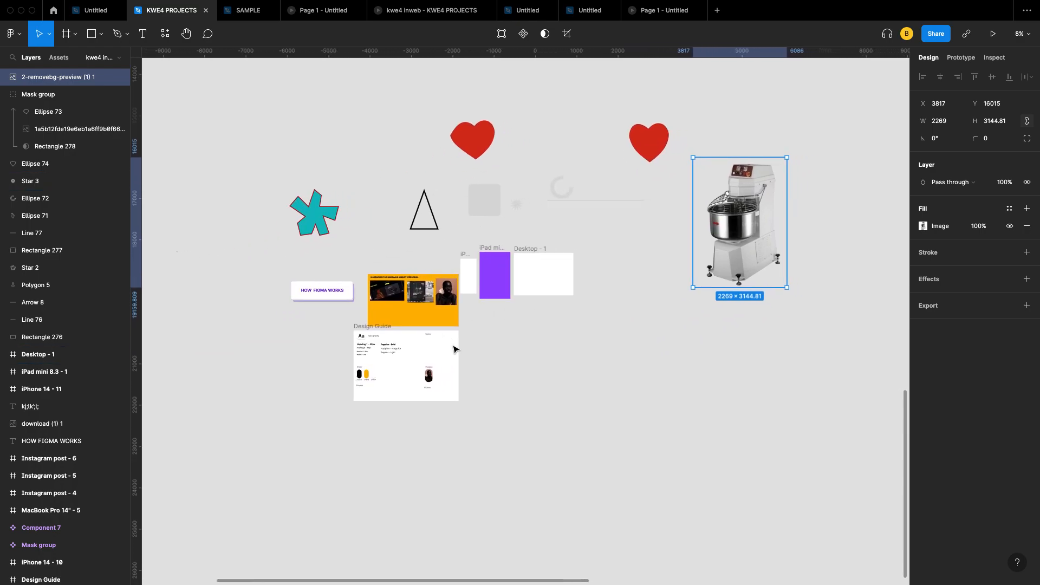
{"action": "scroll", "coordinate": [453, 349], "scroll_direction": "down", "scroll_amount": 2}
{"action": "scroll", "coordinate": [453, 350], "scroll_direction": "down", "scroll_amount": 4}
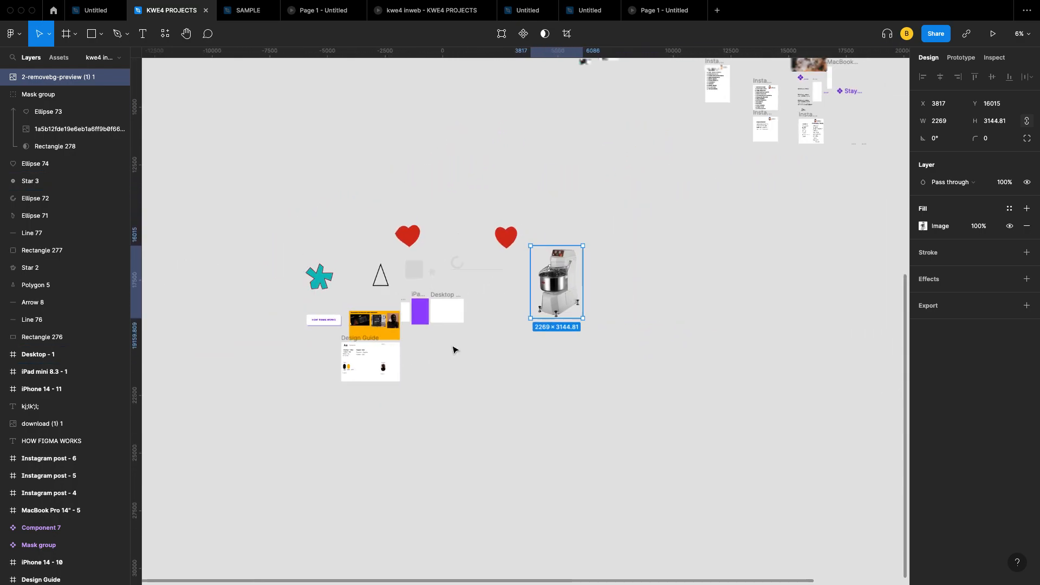
{"action": "scroll", "coordinate": [455, 346], "scroll_direction": "down", "scroll_amount": 2}
{"action": "scroll", "coordinate": [454, 346], "scroll_direction": "left", "scroll_amount": 2}
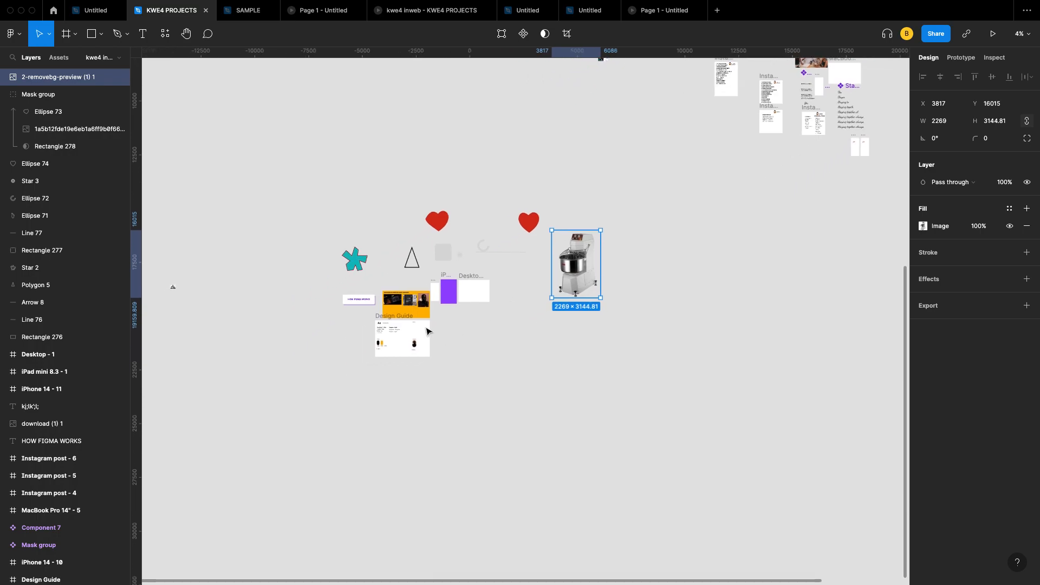
{"action": "scroll", "coordinate": [388, 307], "scroll_direction": "up", "scroll_amount": 8}
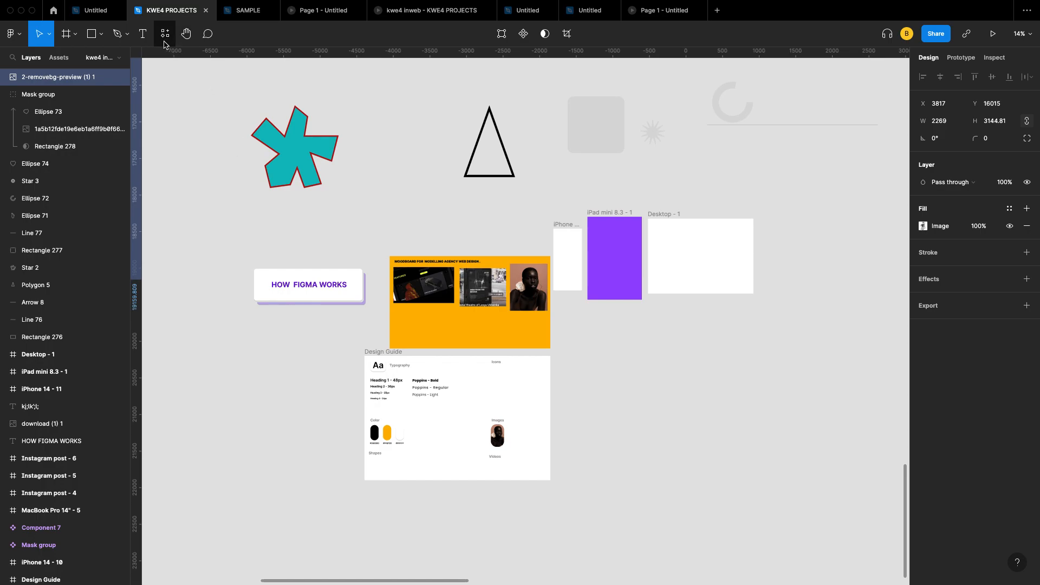
{"action": "left_click", "coordinate": [101, 34]}
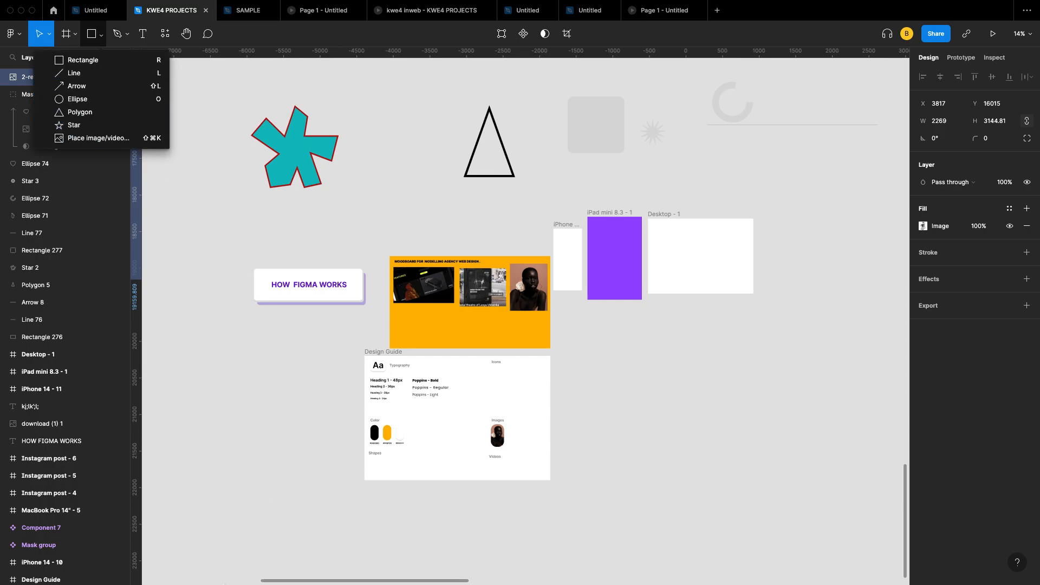
{"action": "mouse_move", "coordinate": [239, 582]}
{"action": "left_click", "coordinate": [463, 213]}
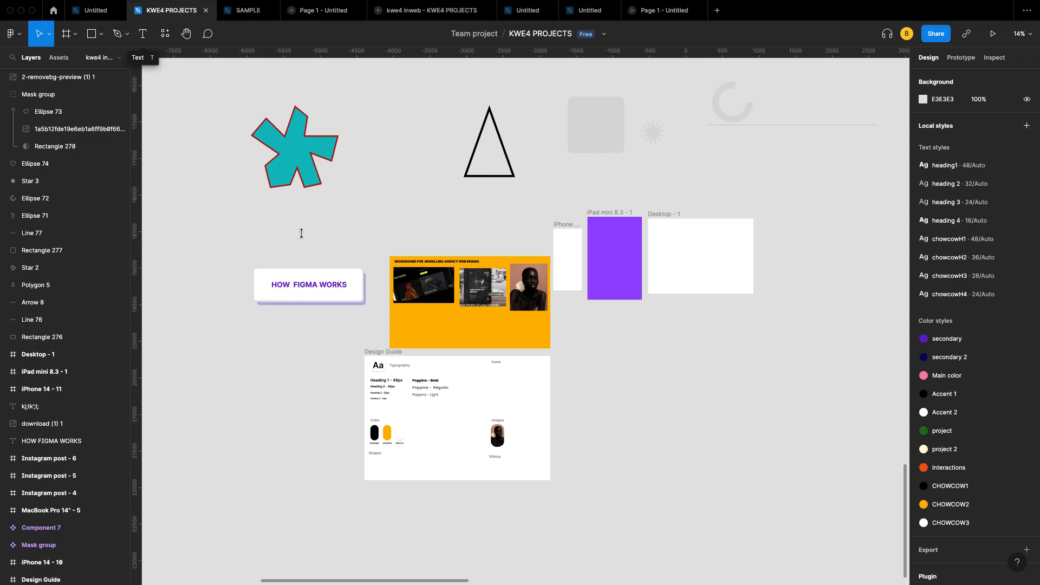
Step: Browse the shape tools, then bring up the pen and pencil drawing options
{"action": "left_click", "coordinate": [101, 36]}
{"action": "left_click", "coordinate": [215, 139]}
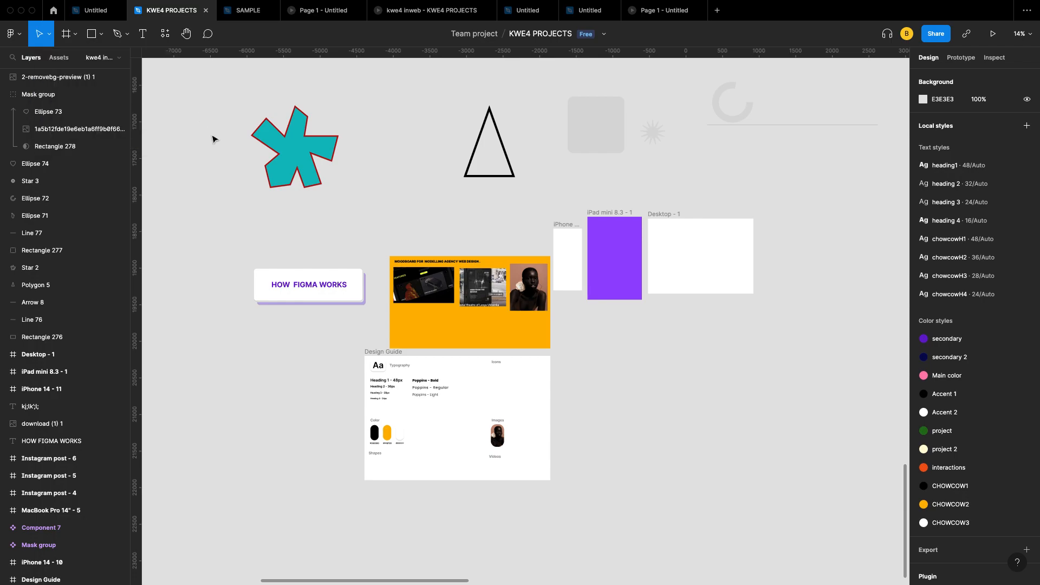
{"action": "left_click", "coordinate": [128, 39]}
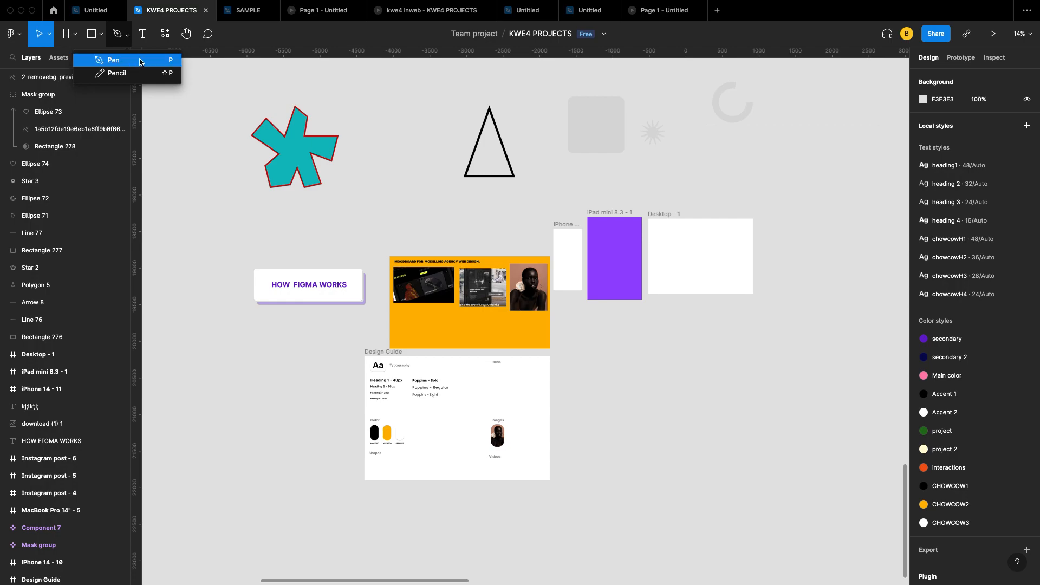
Step: Select the Pen tool and navigate to the mixer image at 28% zoom
{"action": "left_click", "coordinate": [139, 61]}
{"action": "scroll", "coordinate": [255, 227], "scroll_direction": "left", "scroll_amount": 2}
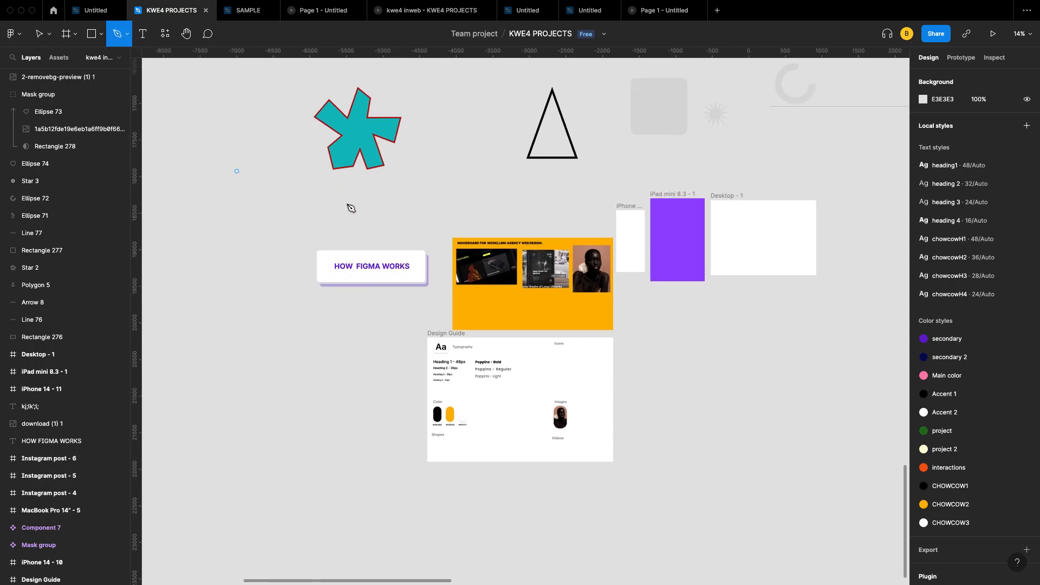
{"action": "scroll", "coordinate": [514, 339], "scroll_direction": "right", "scroll_amount": 3}
{"action": "scroll", "coordinate": [495, 355], "scroll_direction": "up", "scroll_amount": 5}
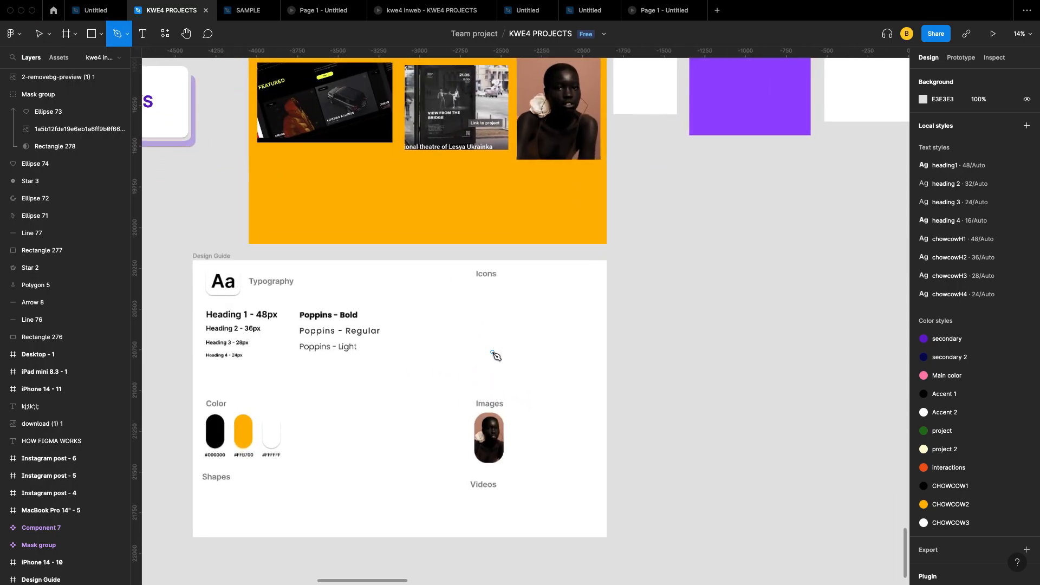
{"action": "scroll", "coordinate": [466, 358], "scroll_direction": "down", "scroll_amount": 1}
{"action": "scroll", "coordinate": [441, 357], "scroll_direction": "up", "scroll_amount": 5}
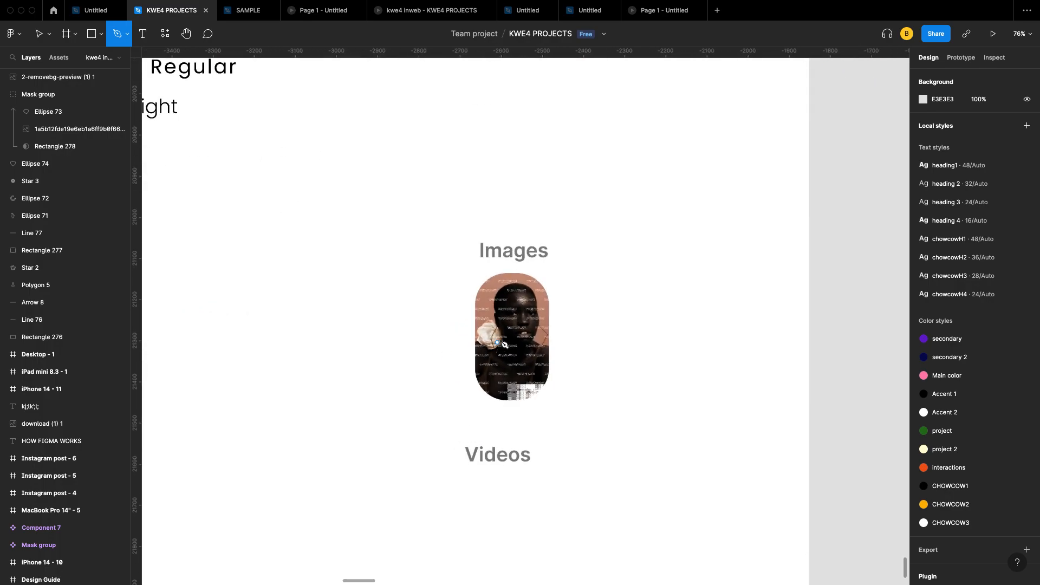
{"action": "scroll", "coordinate": [494, 314], "scroll_direction": "up", "scroll_amount": 4}
{"action": "scroll", "coordinate": [494, 314], "scroll_direction": "down", "scroll_amount": 5}
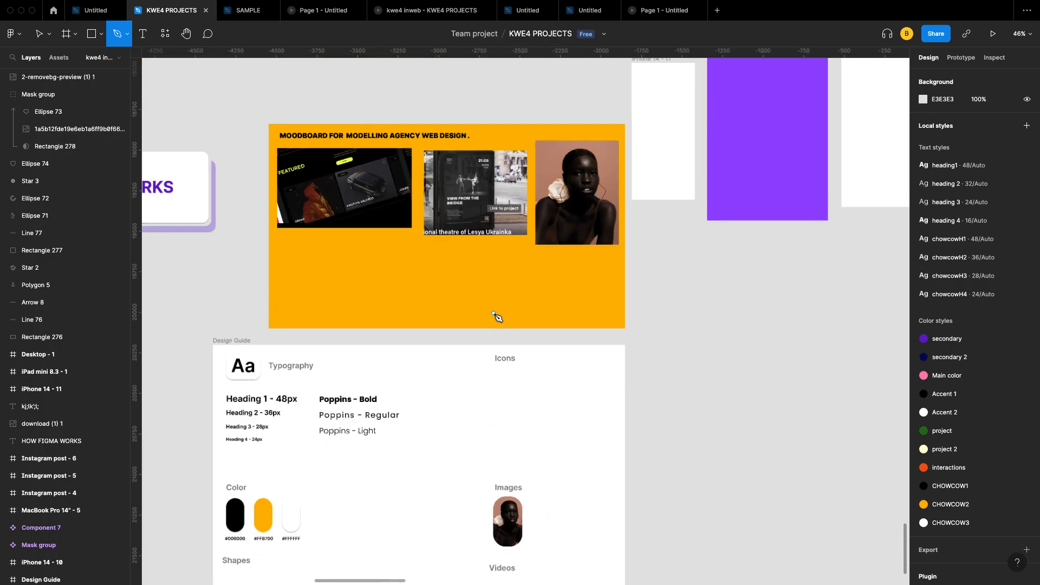
{"action": "scroll", "coordinate": [507, 226], "scroll_direction": "up", "scroll_amount": 2}
{"action": "scroll", "coordinate": [506, 226], "scroll_direction": "right", "scroll_amount": 15}
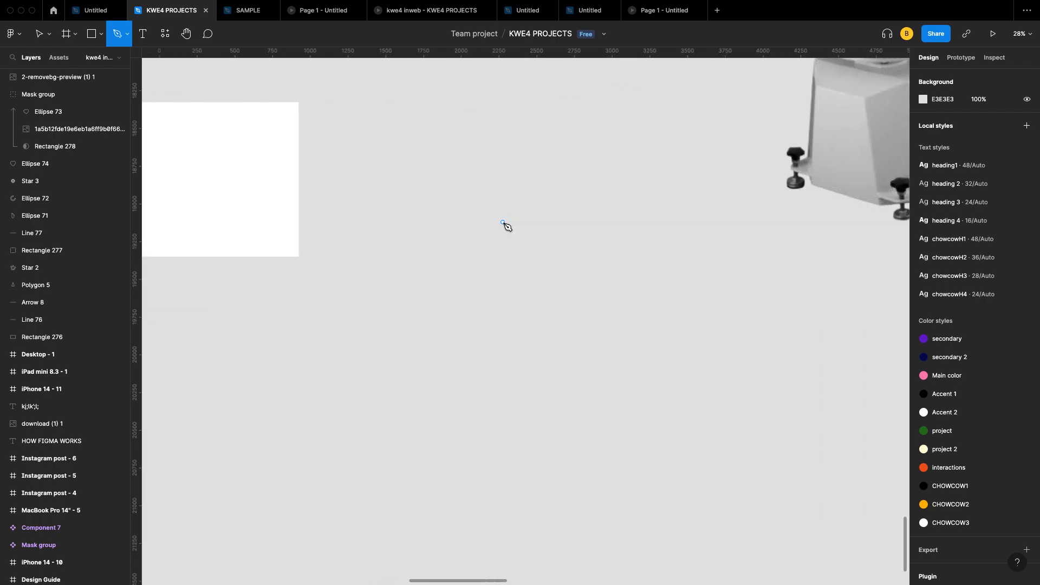
{"action": "scroll", "coordinate": [507, 225], "scroll_direction": "up", "scroll_amount": 7}
{"action": "scroll", "coordinate": [506, 226], "scroll_direction": "right", "scroll_amount": 6}
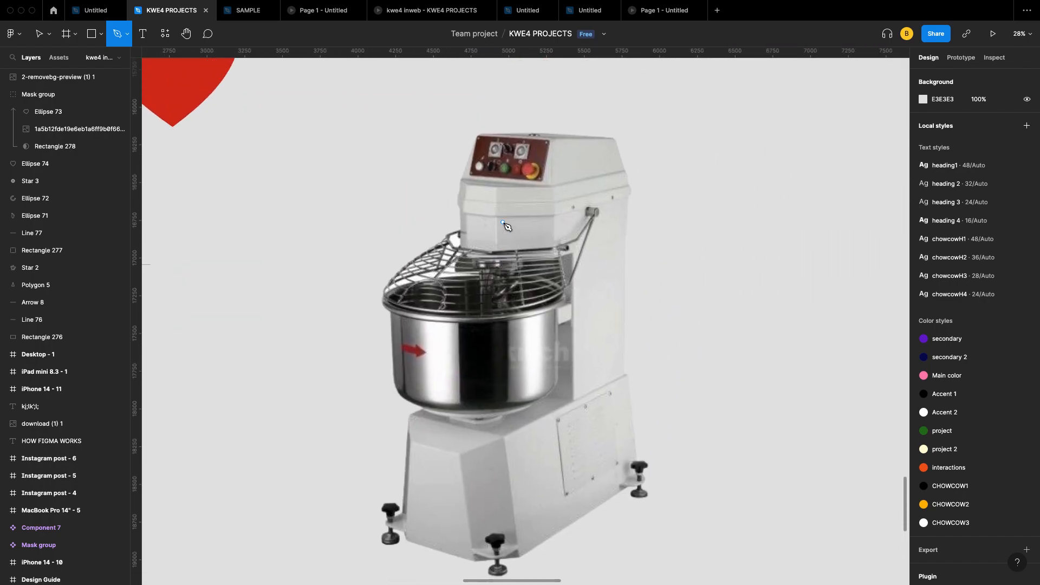
Step: Outline the mixer head from its left edge, over the control panel top, and down its right side
{"action": "left_click", "coordinate": [455, 203]}
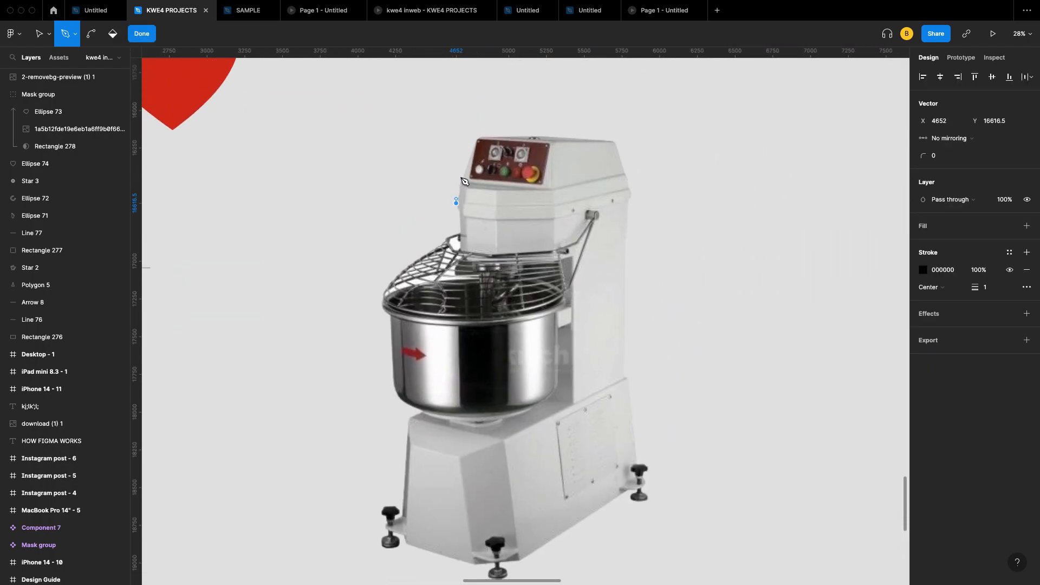
{"action": "left_click", "coordinate": [475, 148]}
{"action": "left_click", "coordinate": [477, 138]}
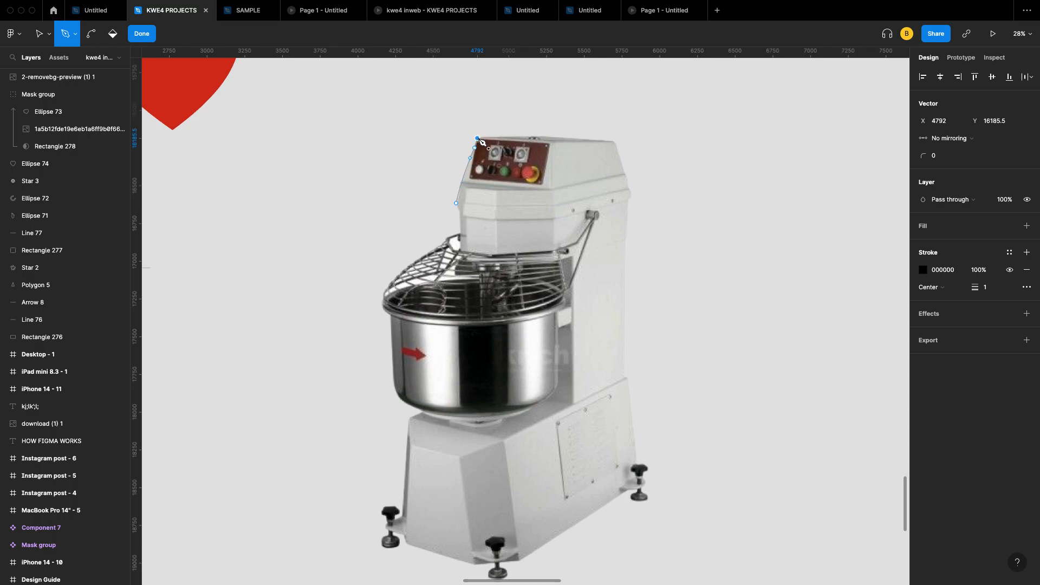
{"action": "left_click", "coordinate": [516, 138]}
{"action": "left_click_drag", "start_coordinate": [554, 134], "coordinate": [565, 134]}
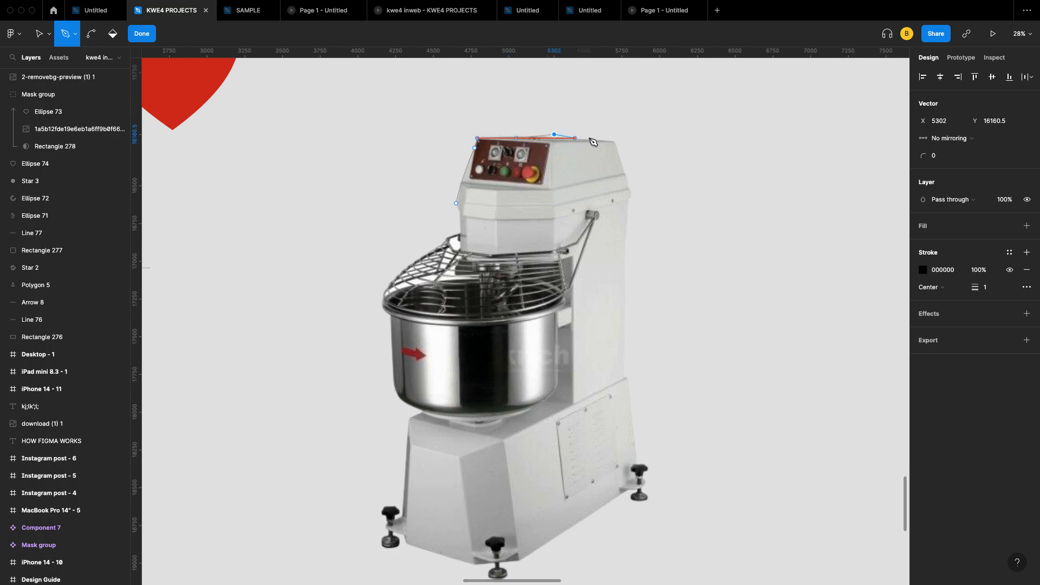
{"action": "left_click", "coordinate": [592, 138]}
{"action": "left_click", "coordinate": [614, 142]}
{"action": "left_click", "coordinate": [624, 173]}
{"action": "left_click", "coordinate": [629, 186]}
{"action": "left_click", "coordinate": [629, 203]}
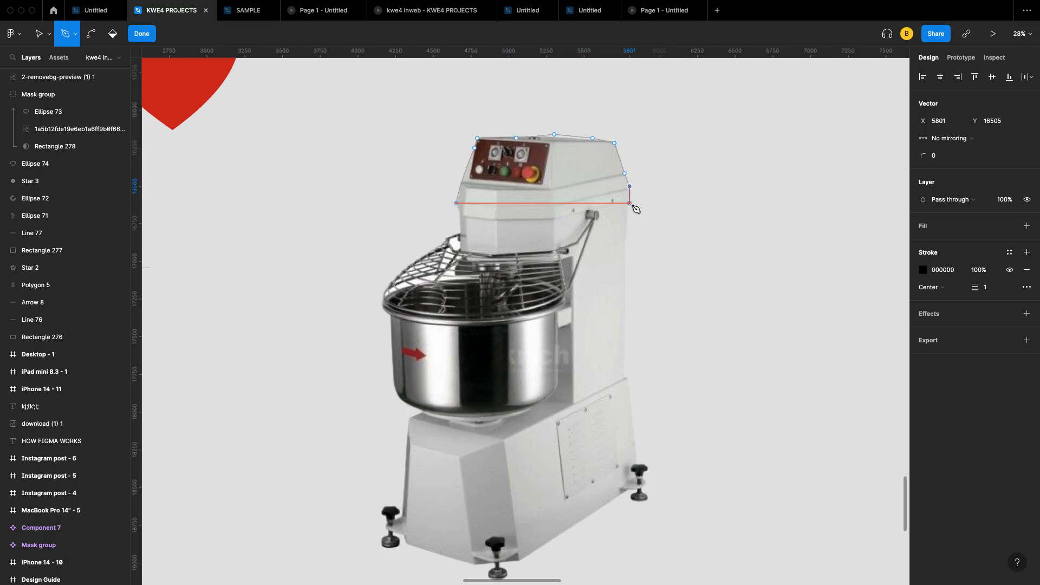
{"action": "left_click", "coordinate": [629, 231]}
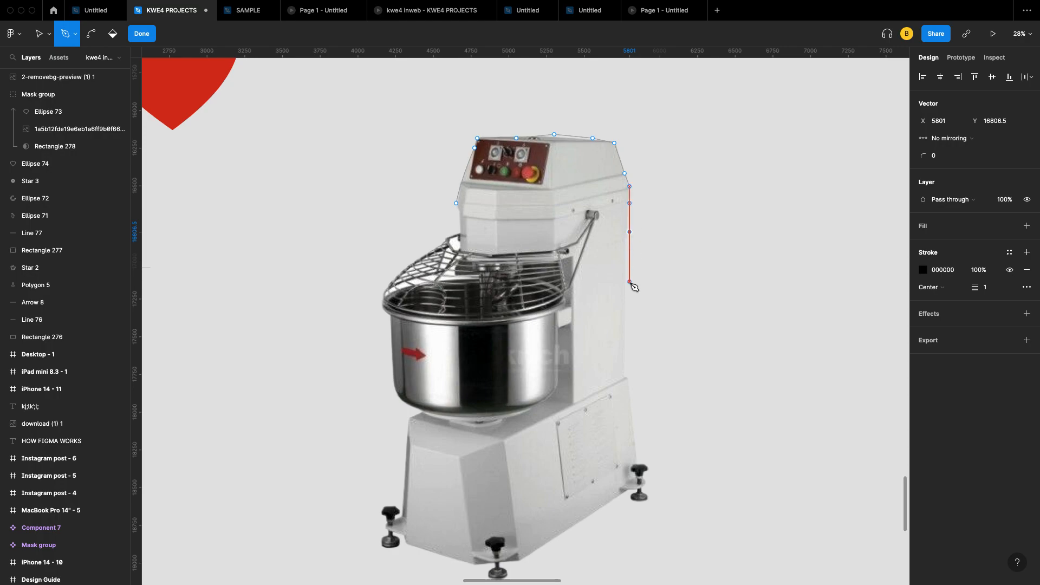
Step: Continue the outline down the right column, past the base's jut and around the right rear foot
{"action": "left_click", "coordinate": [624, 300]}
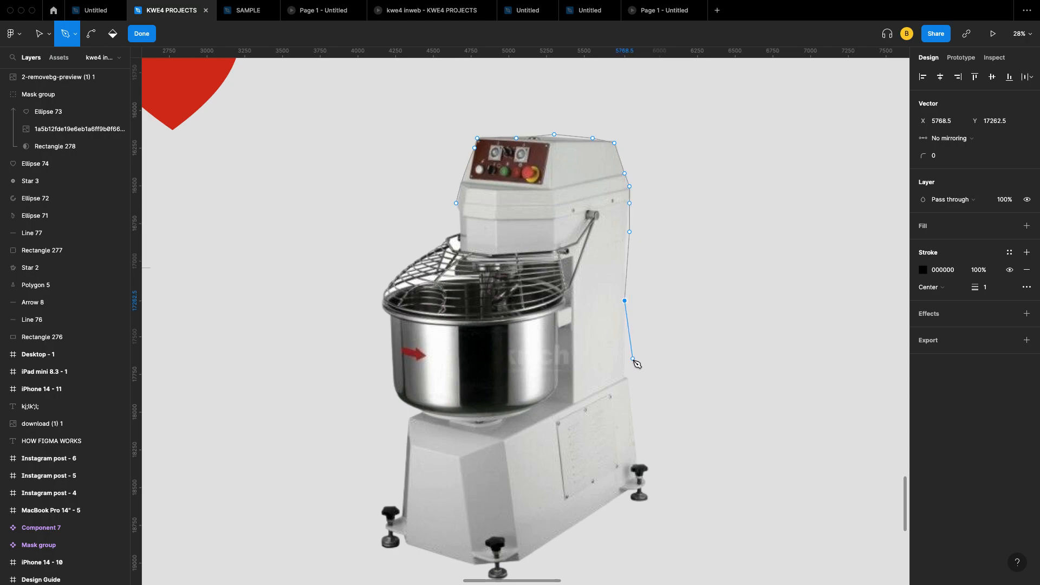
{"action": "left_click", "coordinate": [624, 377]}
{"action": "left_click", "coordinate": [634, 406]}
{"action": "left_click", "coordinate": [635, 437]}
{"action": "left_click", "coordinate": [639, 467]}
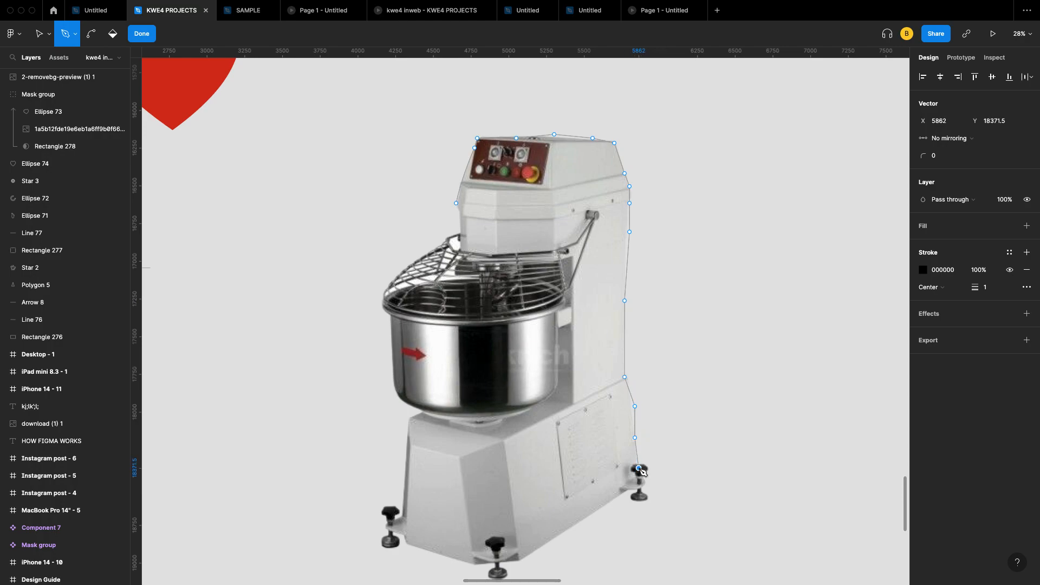
{"action": "left_click", "coordinate": [651, 468]}
{"action": "left_click", "coordinate": [643, 481]}
{"action": "left_click", "coordinate": [646, 490]}
{"action": "left_click", "coordinate": [646, 502]}
{"action": "left_click", "coordinate": [630, 490]}
{"action": "left_click", "coordinate": [615, 502]}
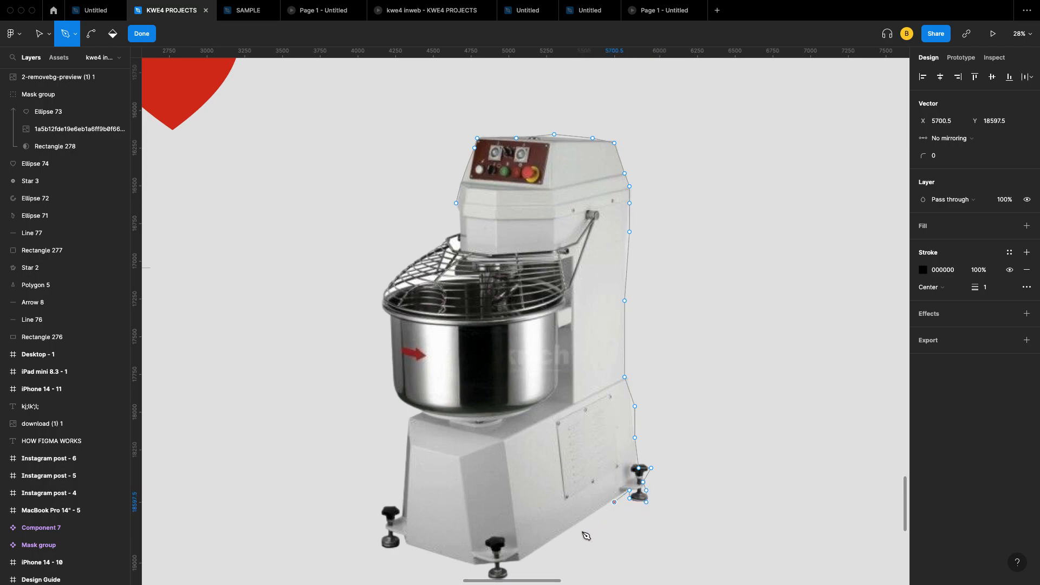
Step: Trace the base's bottom edge around the front foot toward the left
{"action": "left_click", "coordinate": [530, 555]}
{"action": "scroll", "coordinate": [532, 555], "scroll_direction": "down", "scroll_amount": 3}
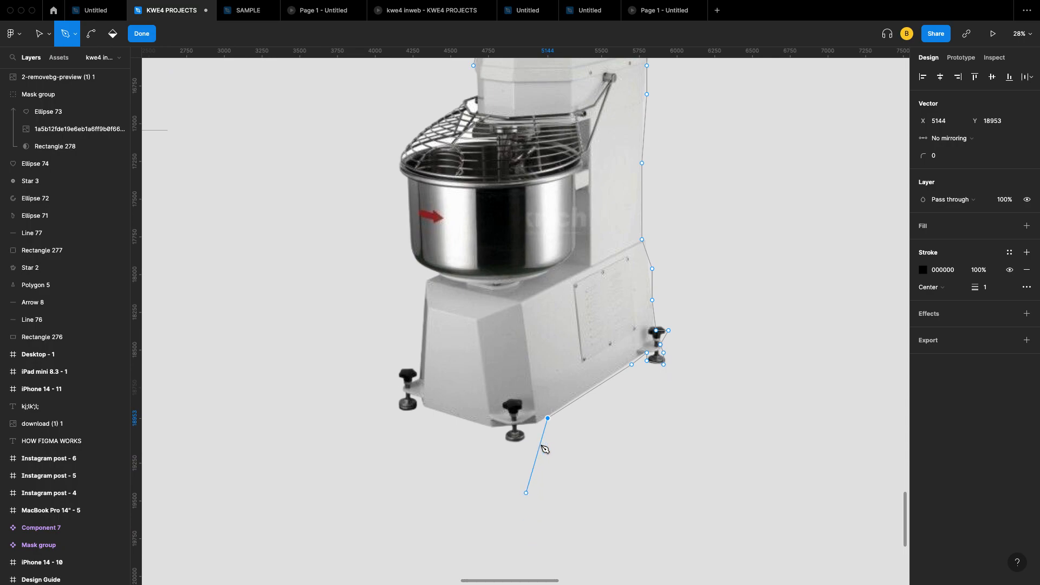
{"action": "left_click", "coordinate": [535, 425]}
{"action": "left_click", "coordinate": [514, 426]}
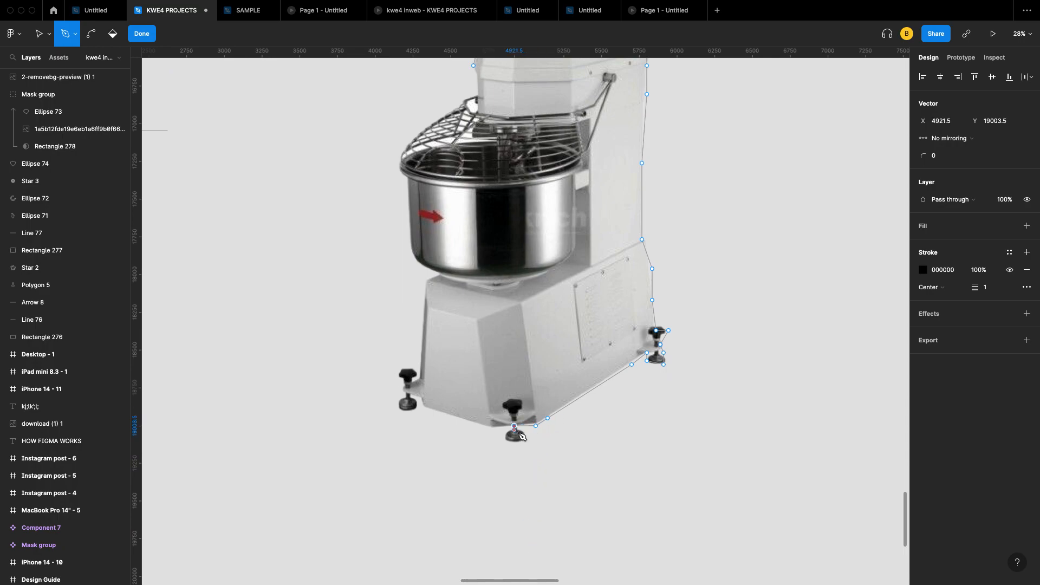
{"action": "left_click_drag", "start_coordinate": [519, 429], "coordinate": [526, 434]}
{"action": "left_click", "coordinate": [508, 438]}
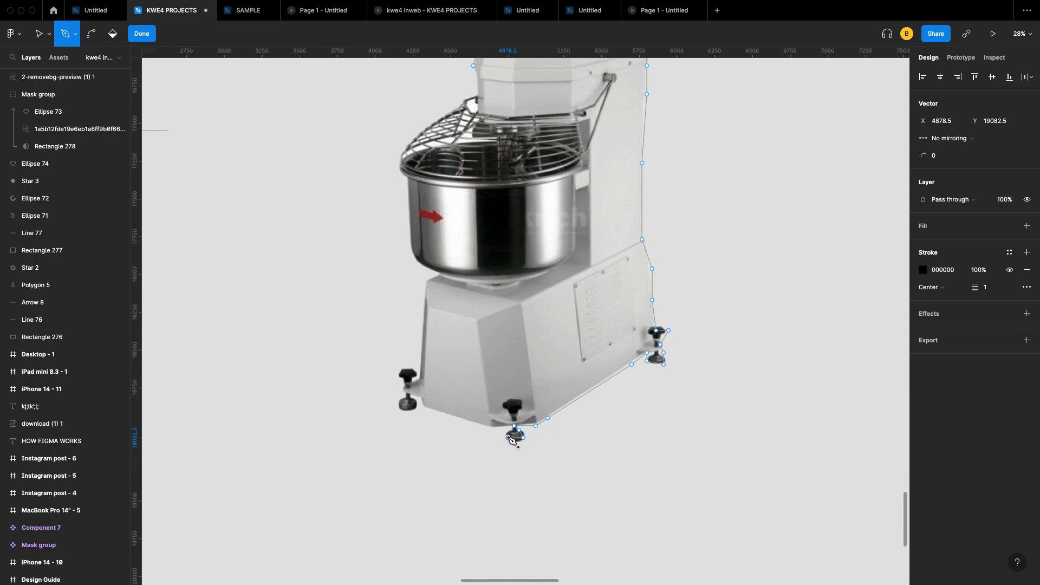
{"action": "left_click", "coordinate": [474, 425]}
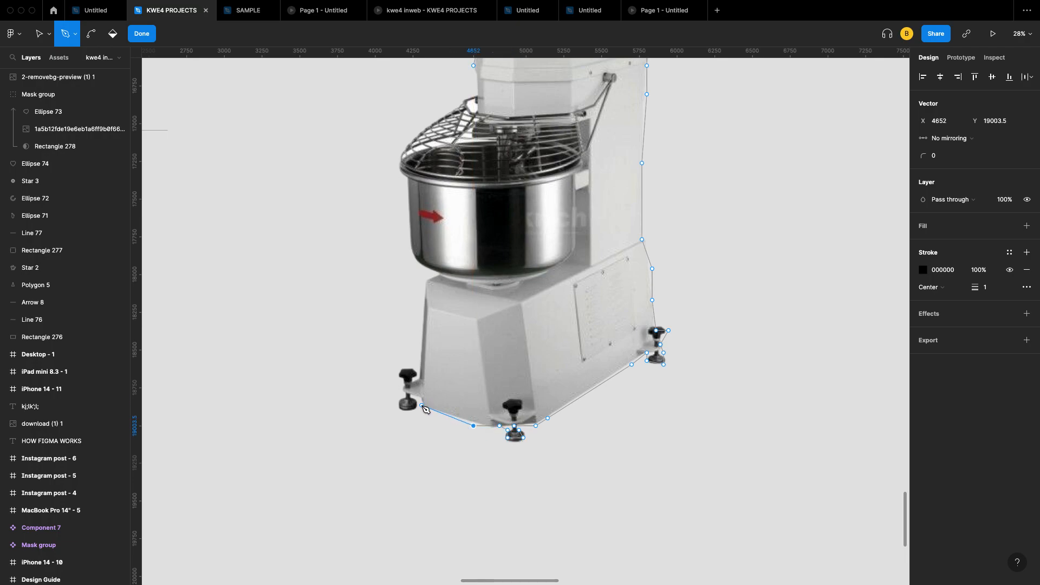
Step: Outline around the left foot to the base's lower-left corner
{"action": "left_click", "coordinate": [409, 394]}
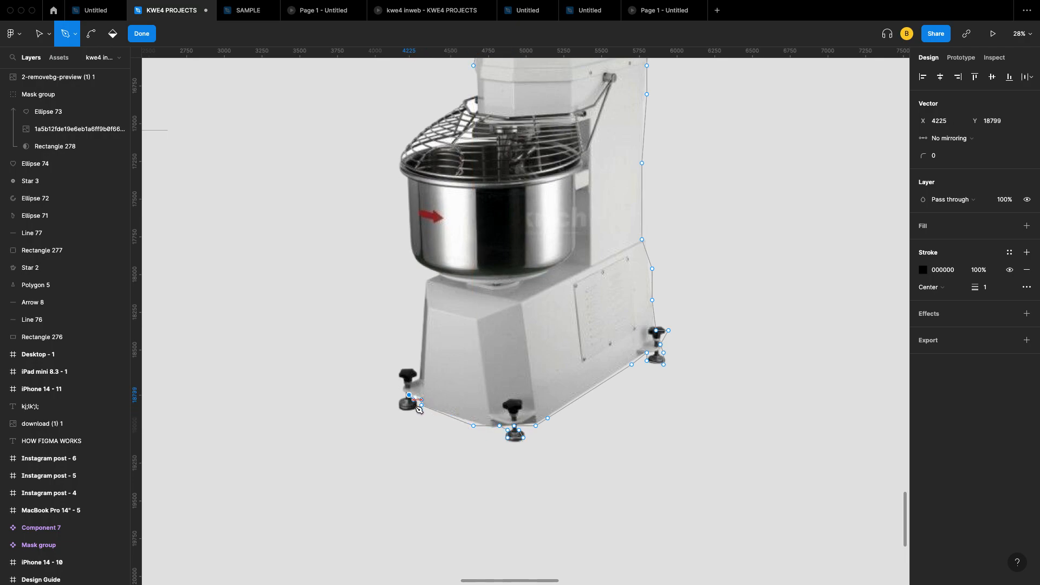
{"action": "left_click", "coordinate": [401, 408]}
{"action": "left_click", "coordinate": [403, 395]}
{"action": "right_click", "coordinate": [405, 373]}
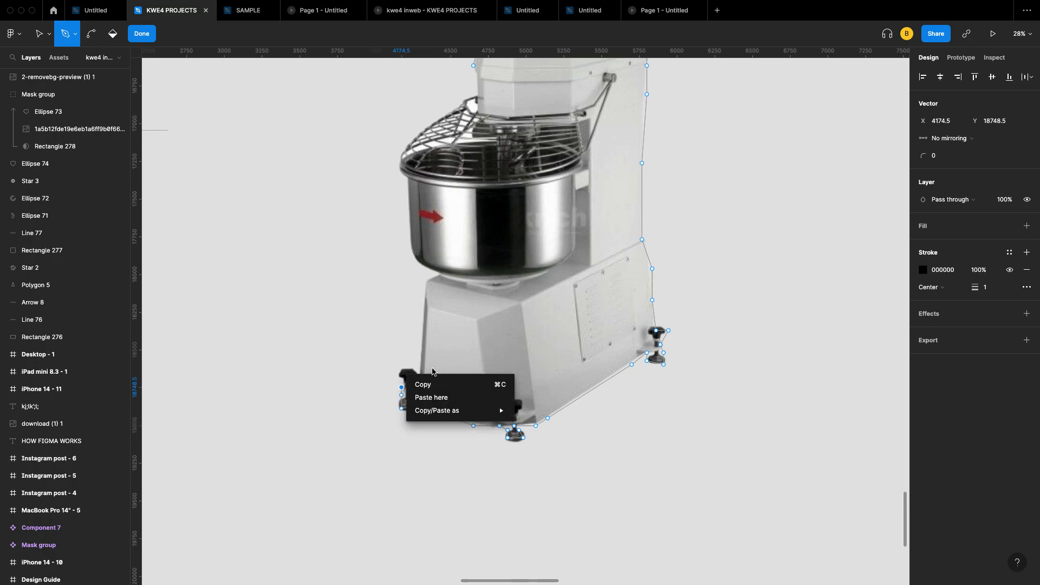
{"action": "left_click", "coordinate": [431, 369]}
{"action": "left_click", "coordinate": [402, 370]}
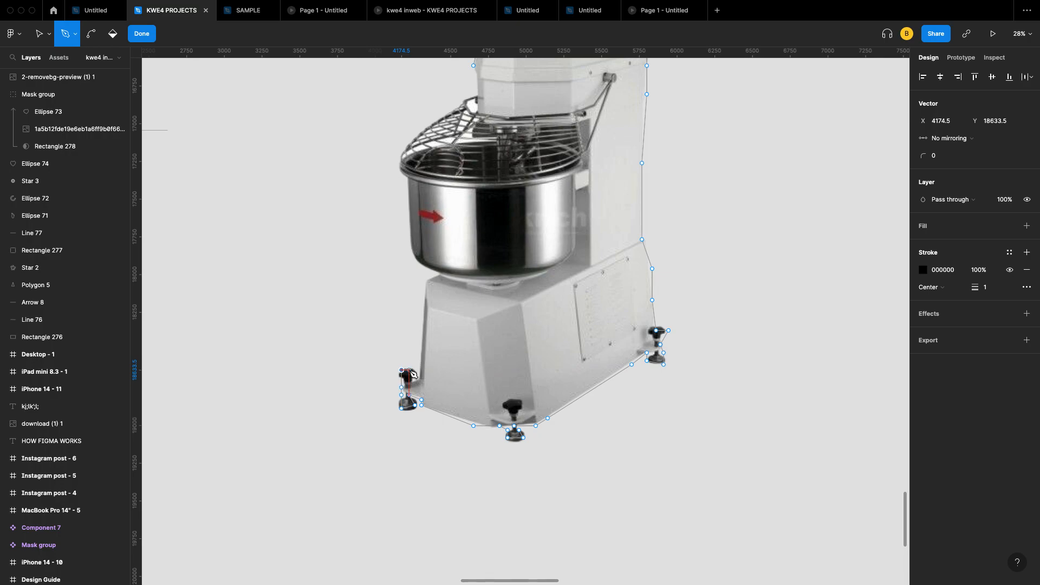
{"action": "left_click", "coordinate": [410, 370]}
{"action": "left_click", "coordinate": [416, 375]}
{"action": "left_click", "coordinate": [422, 378]}
Step: Trace up the base's left edge and the bowl's left side to the top of the rim
{"action": "left_click", "coordinate": [421, 344]}
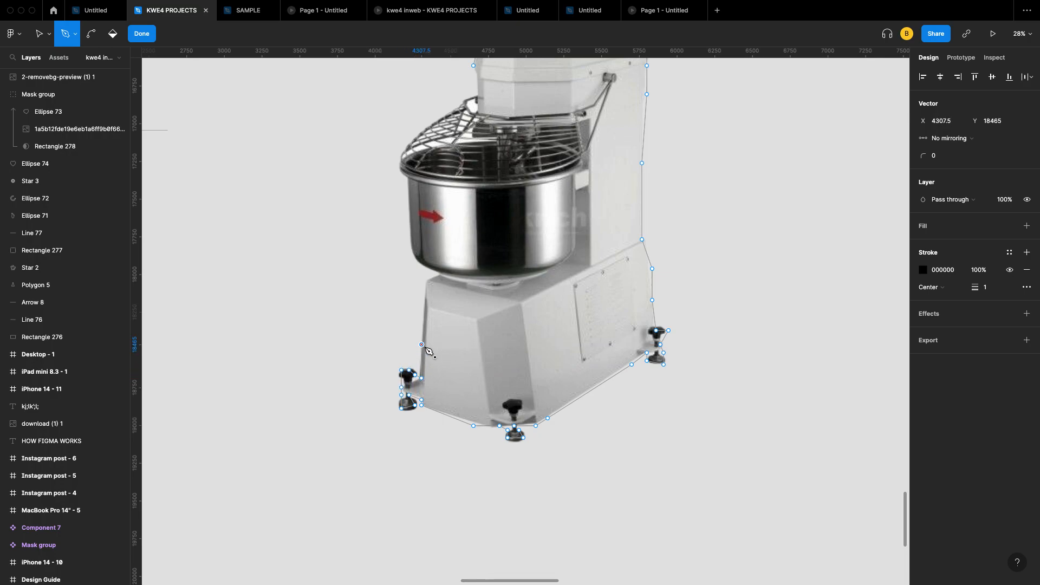
{"action": "left_click", "coordinate": [426, 308]}
{"action": "left_click", "coordinate": [427, 285]}
{"action": "left_click", "coordinate": [439, 276]}
{"action": "left_click", "coordinate": [421, 263]}
{"action": "right_click", "coordinate": [415, 254]}
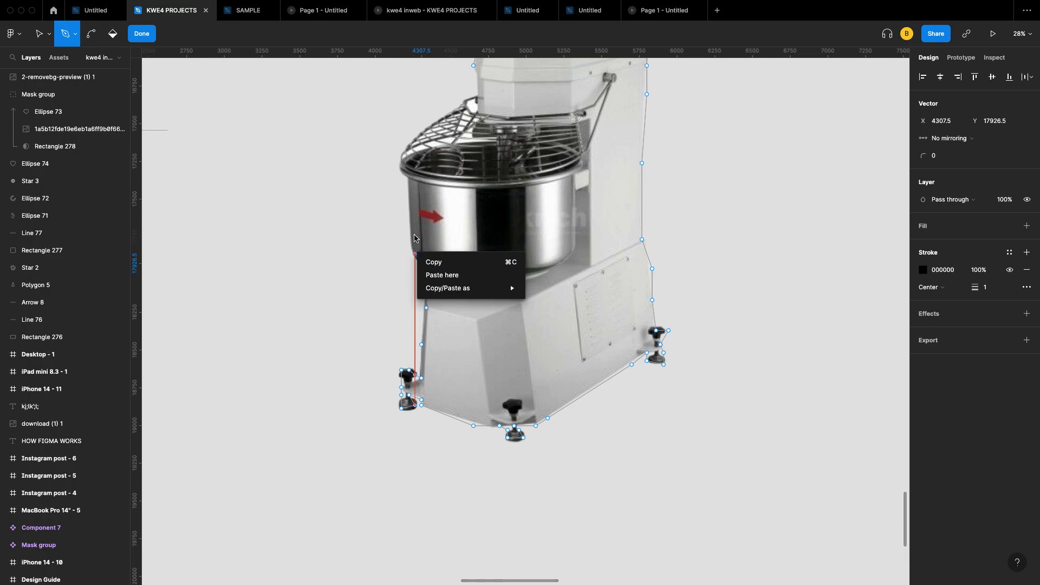
{"action": "left_click", "coordinate": [415, 237]}
{"action": "left_click", "coordinate": [409, 227]}
{"action": "left_click", "coordinate": [409, 201]}
{"action": "left_click", "coordinate": [408, 181]}
{"action": "left_click", "coordinate": [398, 167]}
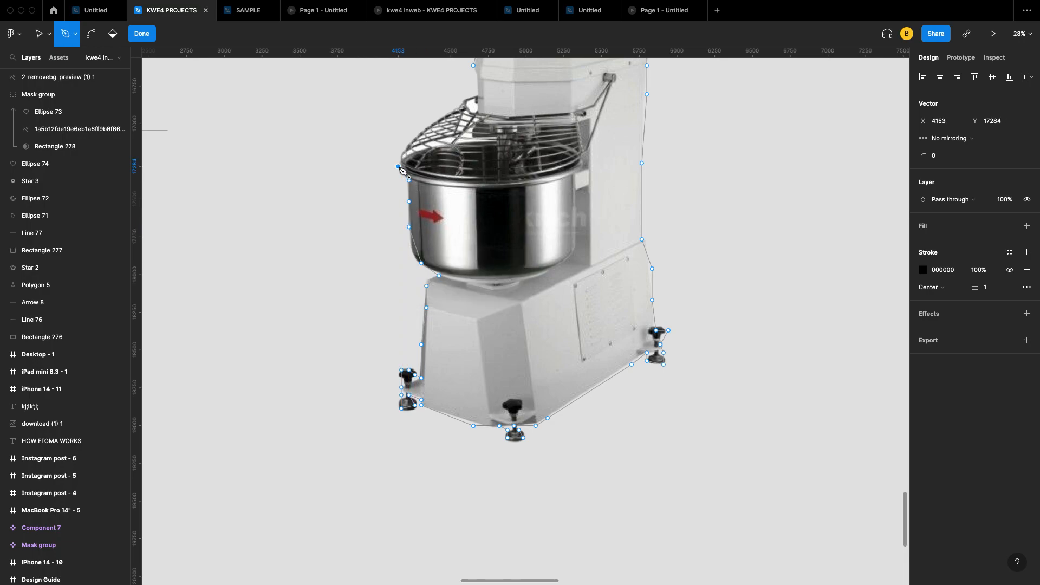
{"action": "left_click", "coordinate": [402, 154]}
Step: Follow the wire guard up to where it meets the head and end the path
{"action": "left_click", "coordinate": [415, 135]}
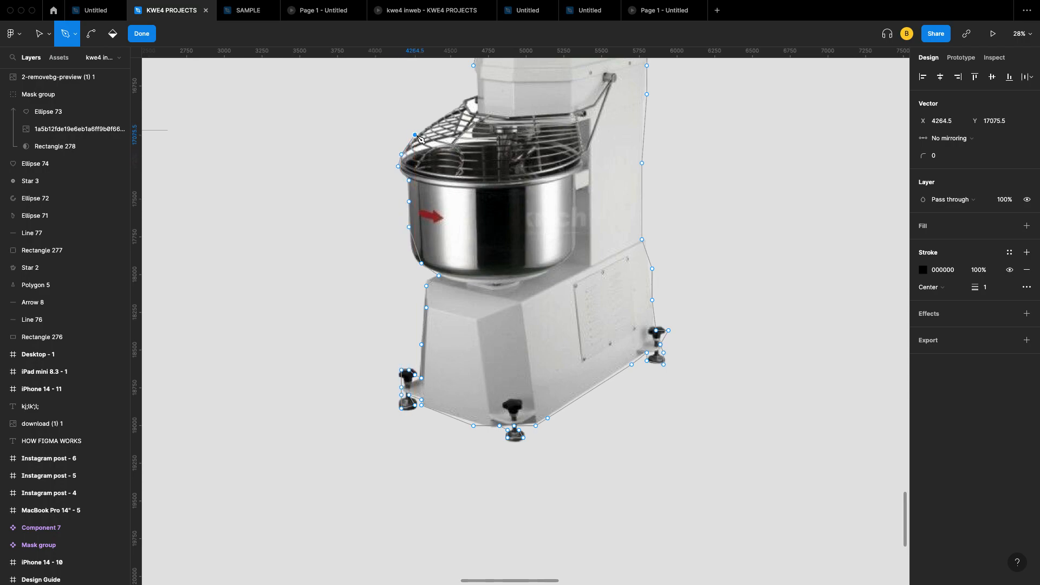
{"action": "scroll", "coordinate": [415, 138], "scroll_direction": "up", "scroll_amount": 3}
{"action": "left_click", "coordinate": [418, 183]}
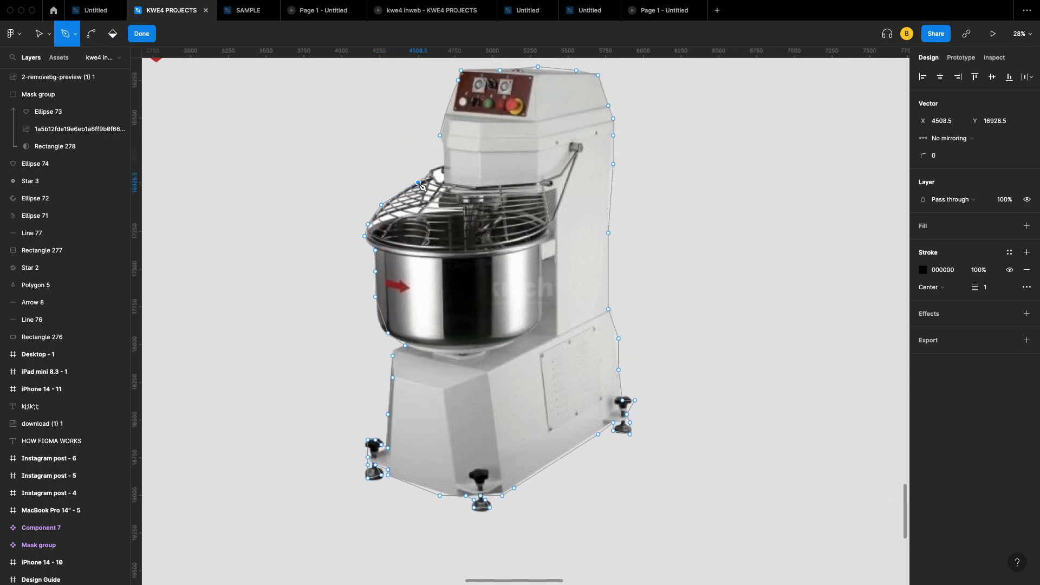
{"action": "left_click", "coordinate": [430, 175]}
{"action": "left_click", "coordinate": [439, 164]}
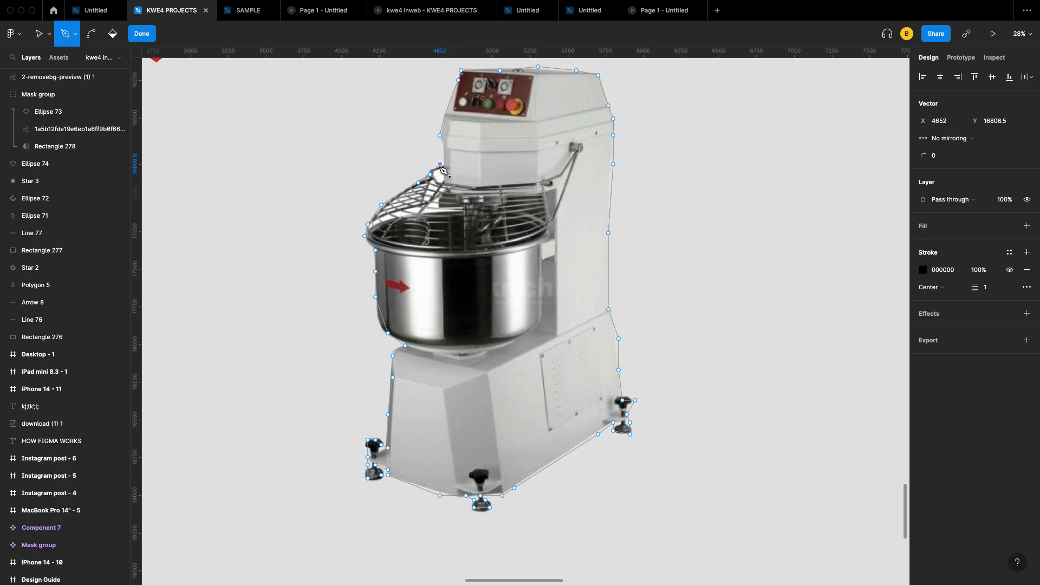
{"action": "scroll", "coordinate": [440, 166], "scroll_direction": "up", "scroll_amount": 3}
{"action": "key", "text": "Escape"}
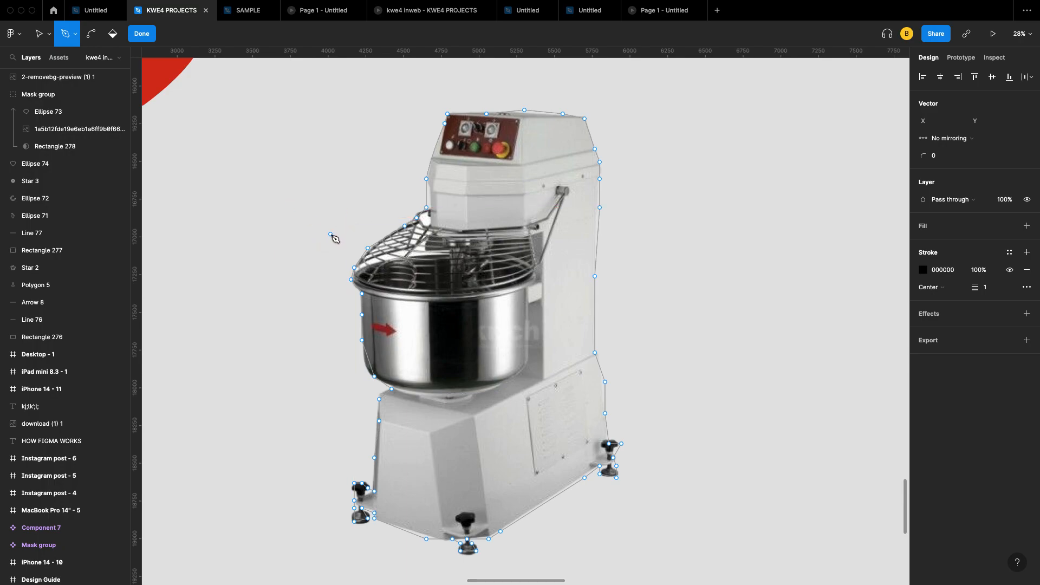
Step: Exit vector editing and move the mixer photo to the right of the traced outline
{"action": "key", "text": "Escape"}
{"action": "key", "text": "Escape"}
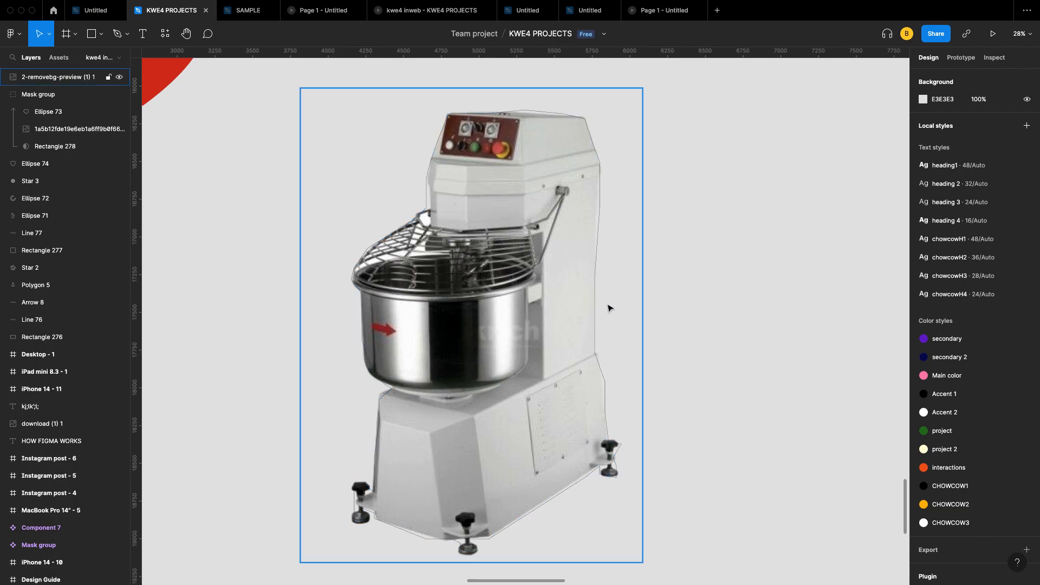
{"action": "scroll", "coordinate": [607, 308], "scroll_direction": "down", "scroll_amount": 3}
{"action": "scroll", "coordinate": [608, 308], "scroll_direction": "up", "scroll_amount": 5}
{"action": "scroll", "coordinate": [608, 308], "scroll_direction": "down", "scroll_amount": 2}
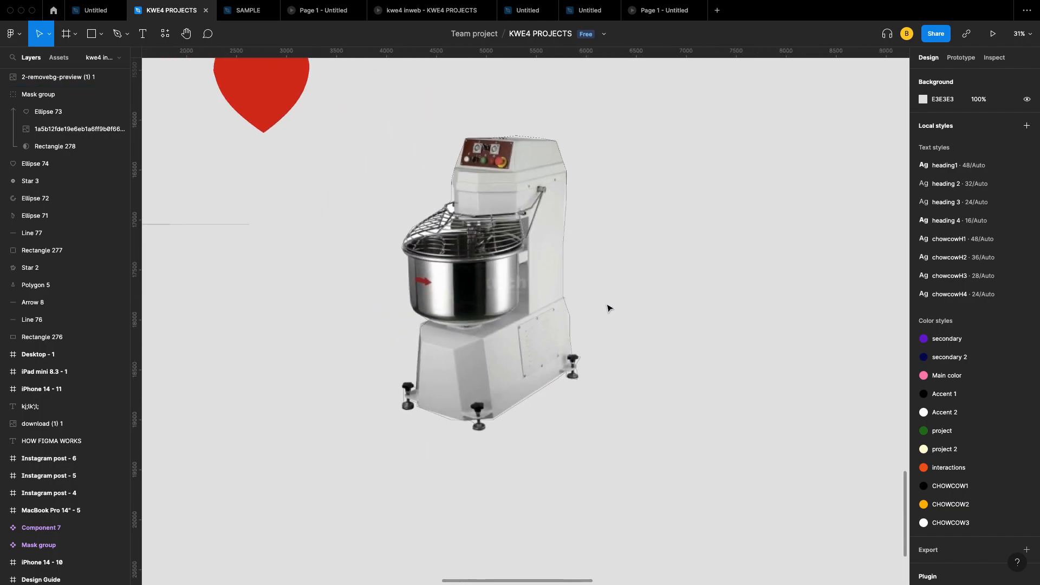
{"action": "scroll", "coordinate": [608, 308], "scroll_direction": "down", "scroll_amount": 1}
{"action": "left_click_drag", "start_coordinate": [541, 273], "coordinate": [789, 251]}
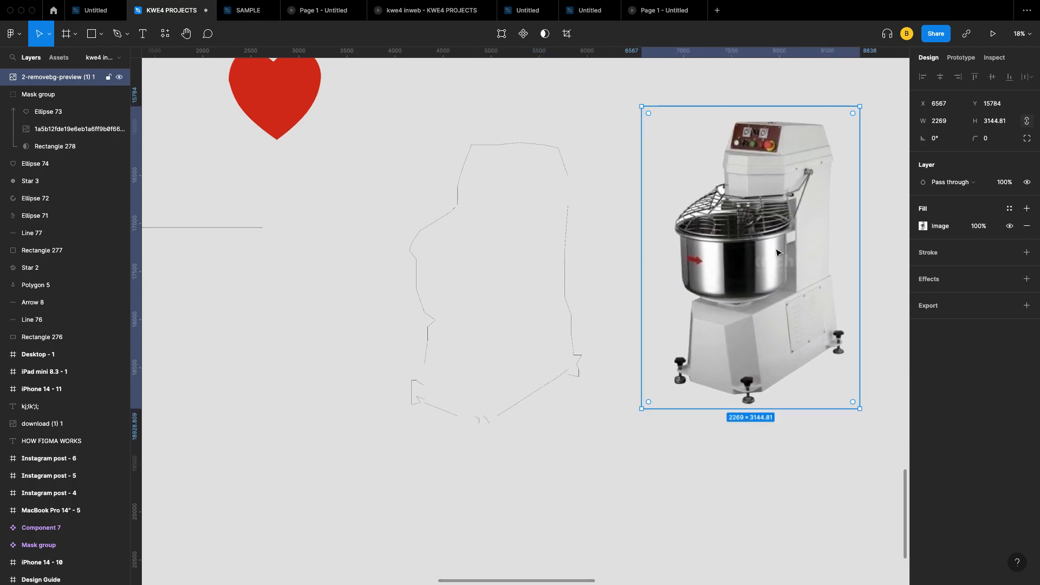
Step: Select the traced mixer outline and raise its stroke weight to 36
{"action": "left_click", "coordinate": [568, 183]}
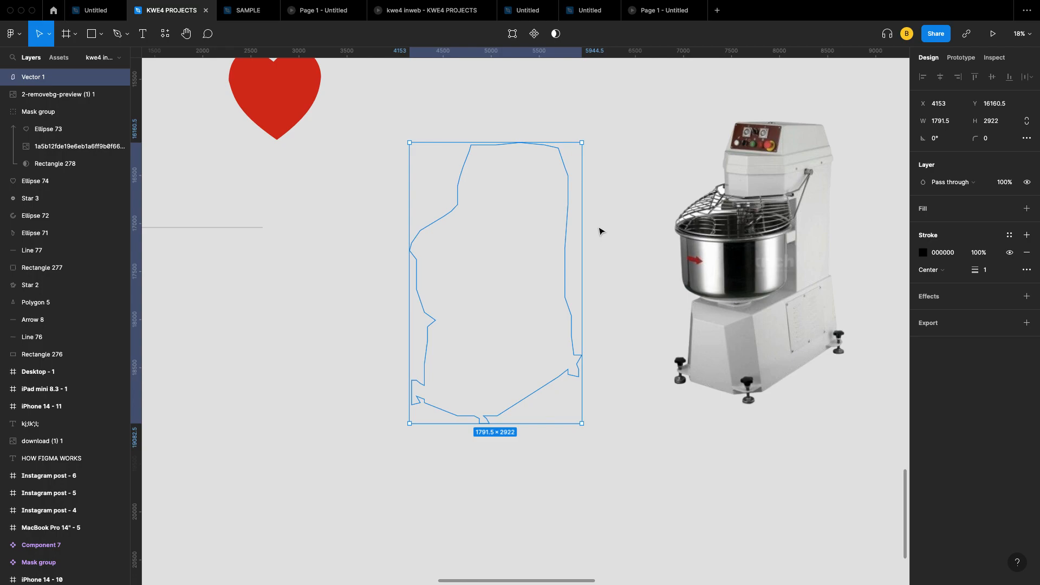
{"action": "scroll", "coordinate": [598, 232], "scroll_direction": "right", "scroll_amount": 3}
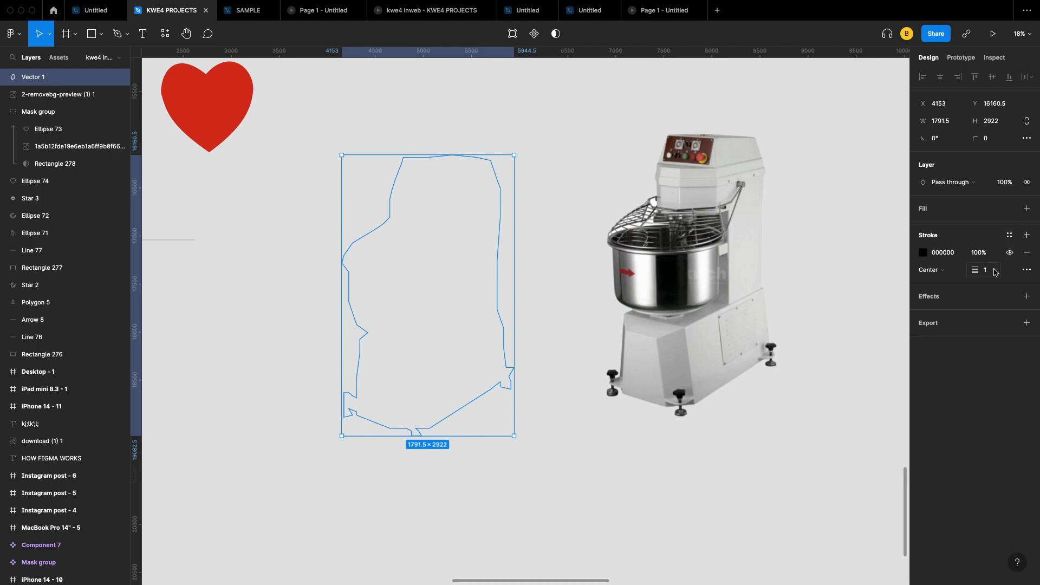
{"action": "key", "text": "Up"}
{"action": "key", "text": "Up"}
{"action": "key", "text": "Up"}
{"action": "key", "text": "Up"}
{"action": "key", "text": "Up"}
{"action": "key", "text": "Up"}
{"action": "key", "text": "Up"}
{"action": "key", "text": "Up"}
{"action": "key", "text": "Up"}
{"action": "key", "text": "Up"}
{"action": "key", "text": "Up"}
{"action": "key", "text": "Up"}
{"action": "key", "text": "Up"}
{"action": "key", "text": "Up"}
{"action": "key", "text": "Up"}
{"action": "key", "text": "Up"}
{"action": "key", "text": "Up"}
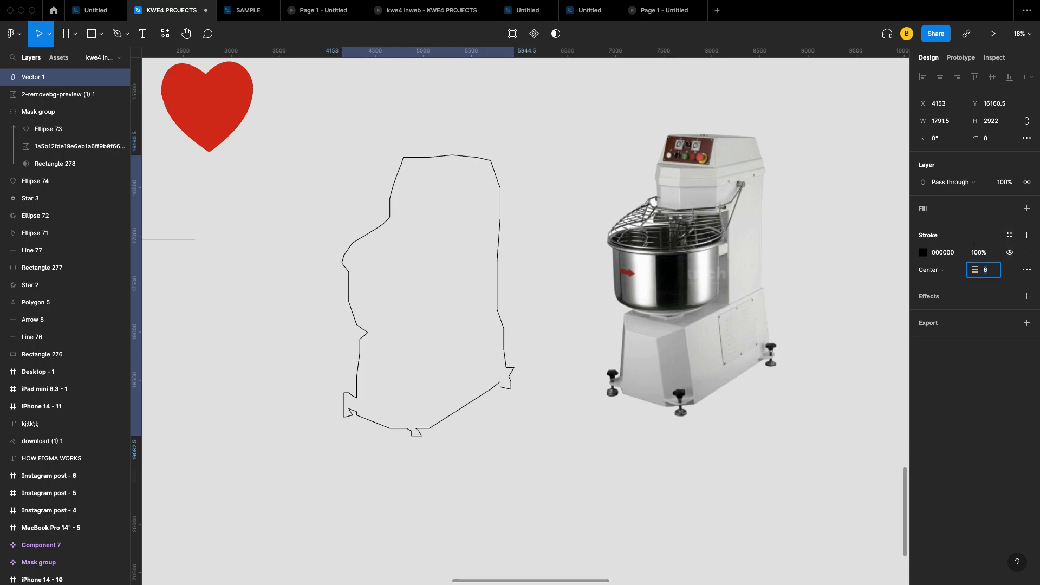
{"action": "key", "text": "Up"}
{"action": "key", "text": "Up"}
{"action": "key", "text": "Up"}
{"action": "key", "text": "Up"}
{"action": "key", "text": "Up"}
{"action": "key", "text": "Up"}
{"action": "key", "text": "Up"}
{"action": "key", "text": "Up"}
{"action": "key", "text": "Up"}
{"action": "key", "text": "Up"}
{"action": "key", "text": "Up"}
{"action": "key", "text": "Up"}
{"action": "key", "text": "Up"}
{"action": "key", "text": "Up"}
{"action": "key", "text": "Up"}
{"action": "key", "text": "Up"}
{"action": "key", "text": "Up"}
{"action": "key", "text": "Up"}
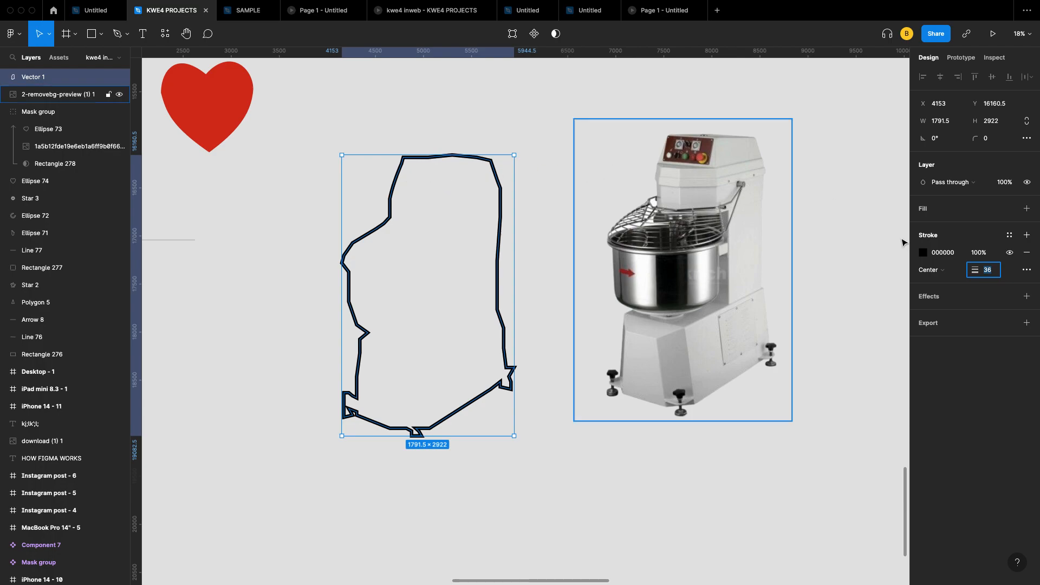
Step: Try a purple fill on the outline, then remove the fill so it stays unfilled
{"action": "left_click", "coordinate": [1027, 210]}
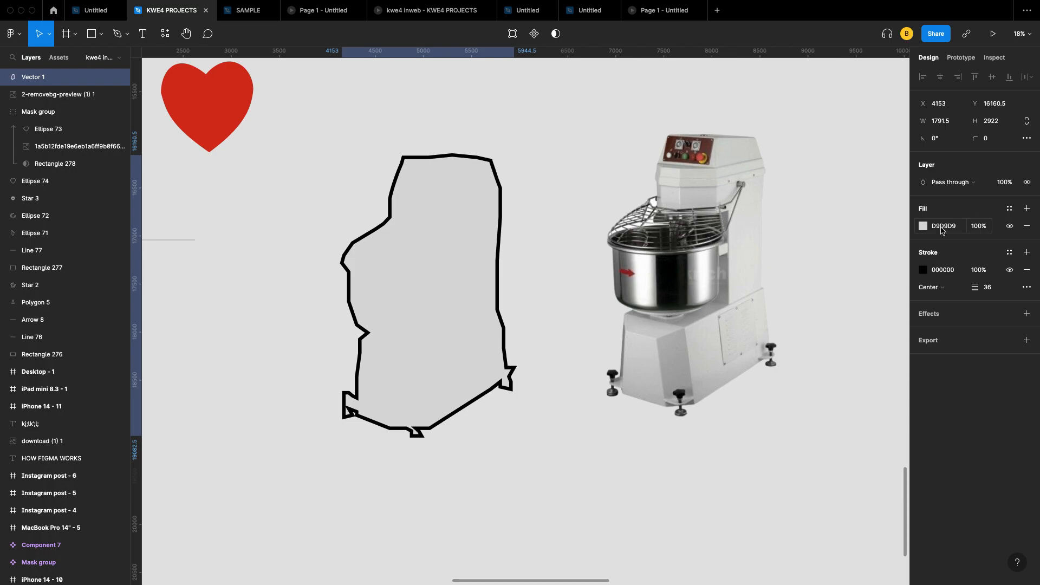
{"action": "left_click", "coordinate": [923, 226]}
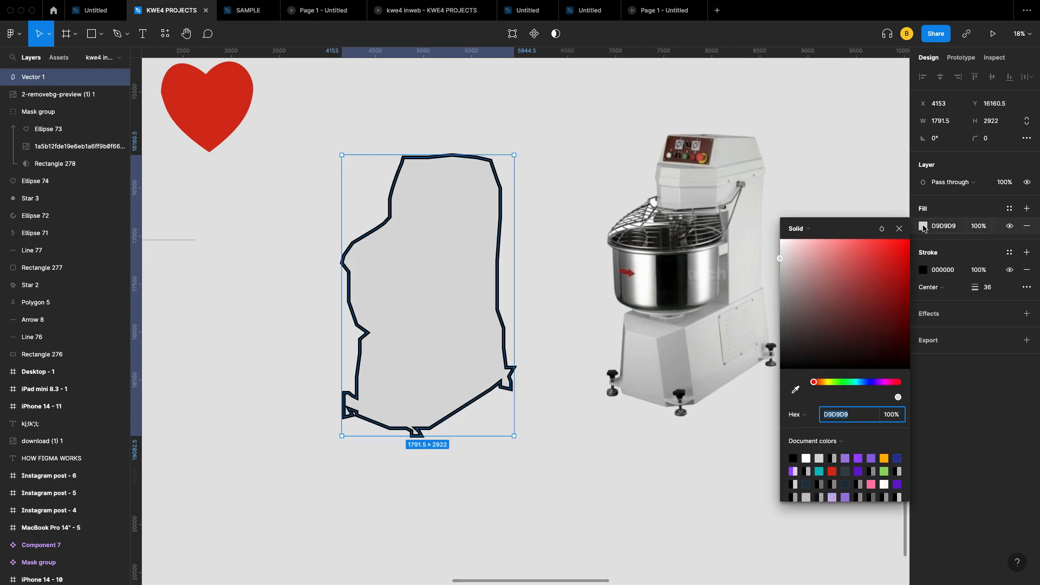
{"action": "left_click", "coordinate": [879, 383]}
{"action": "left_click", "coordinate": [885, 283]}
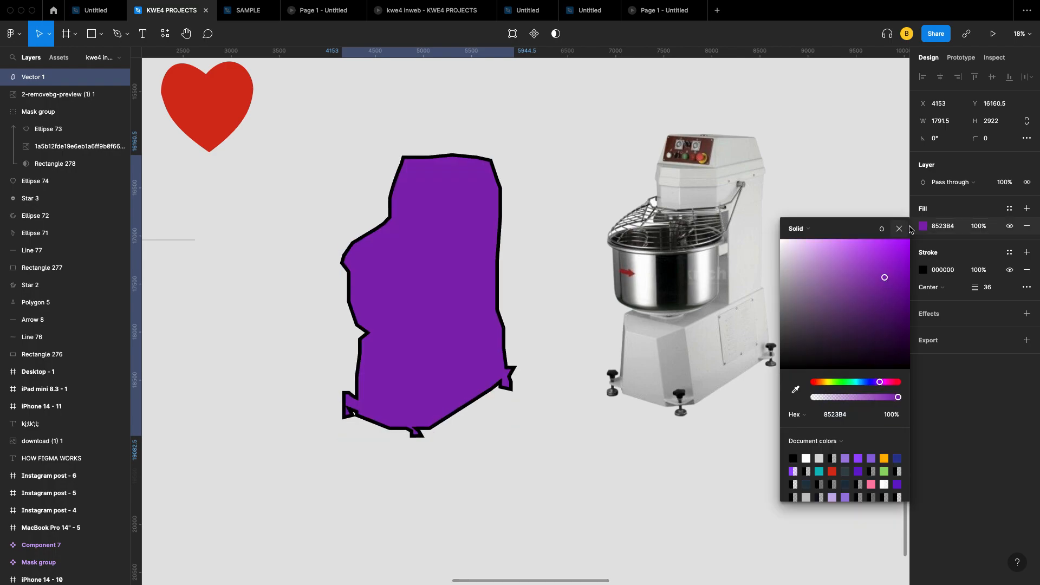
{"action": "left_click", "coordinate": [898, 228]}
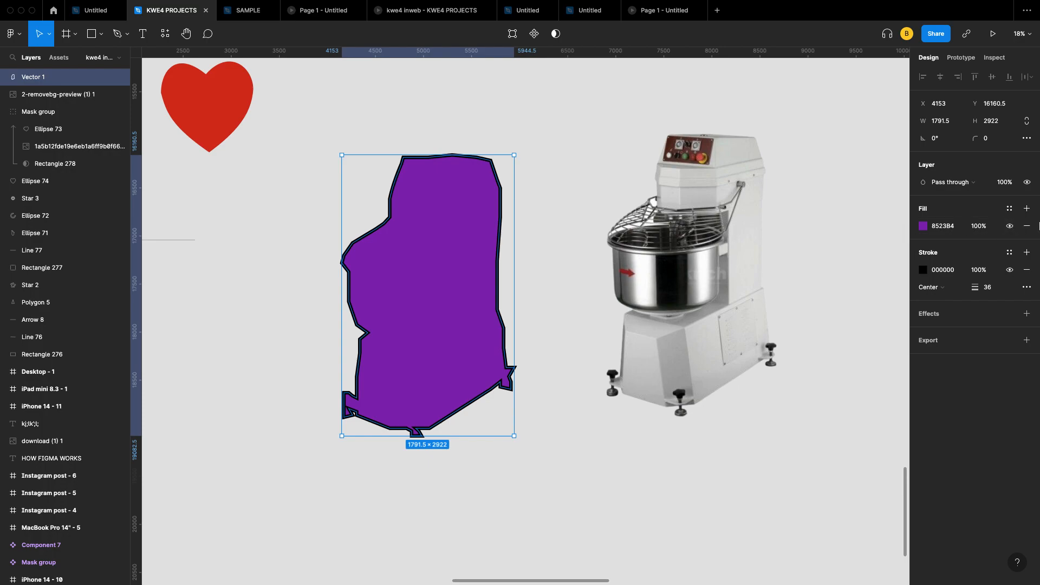
{"action": "left_click", "coordinate": [1026, 226]}
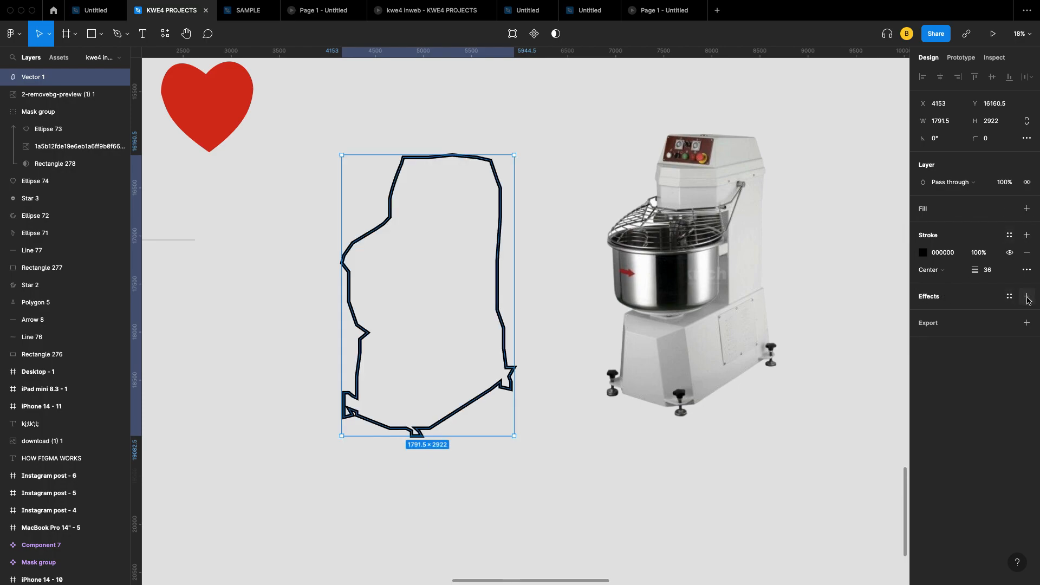
Step: Add an export setting to the outline and remove it again
{"action": "left_click", "coordinate": [1027, 323]}
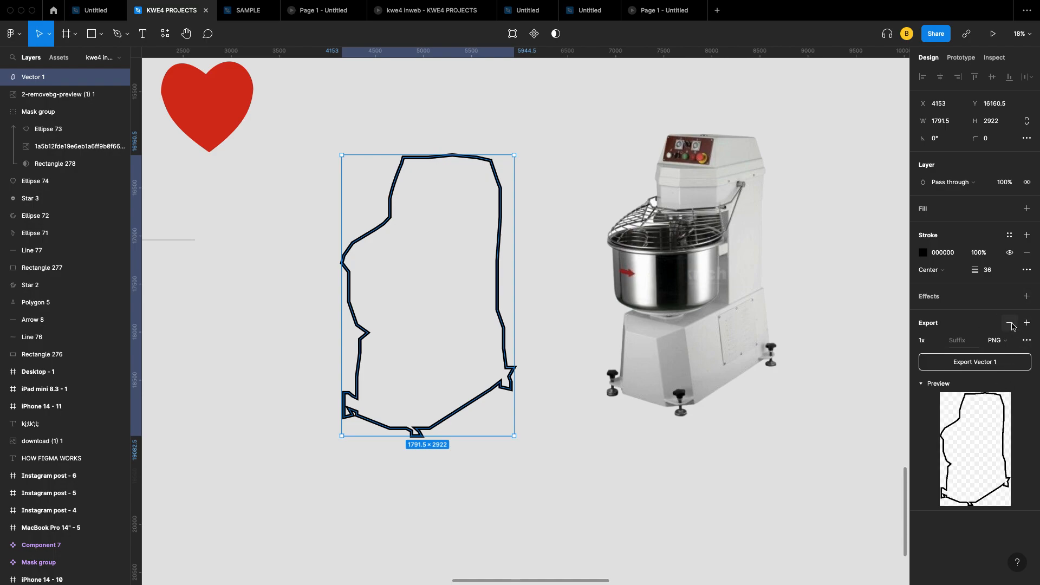
{"action": "left_click", "coordinate": [1010, 323]}
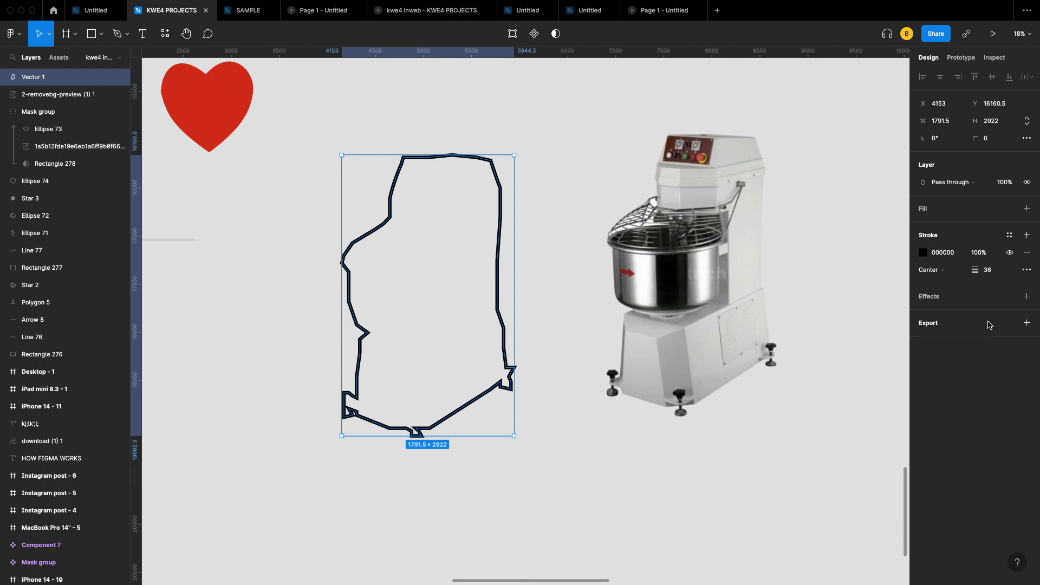
{"action": "scroll", "coordinate": [598, 257], "scroll_direction": "left", "scroll_amount": 3}
{"action": "scroll", "coordinate": [598, 257], "scroll_direction": "up", "scroll_amount": 1}
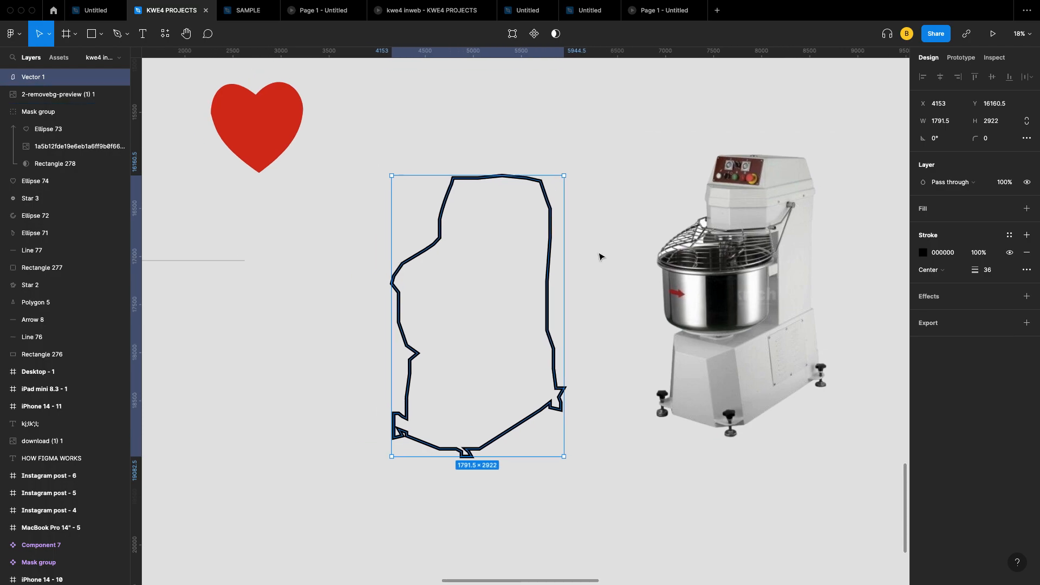
{"action": "left_click", "coordinate": [125, 36]}
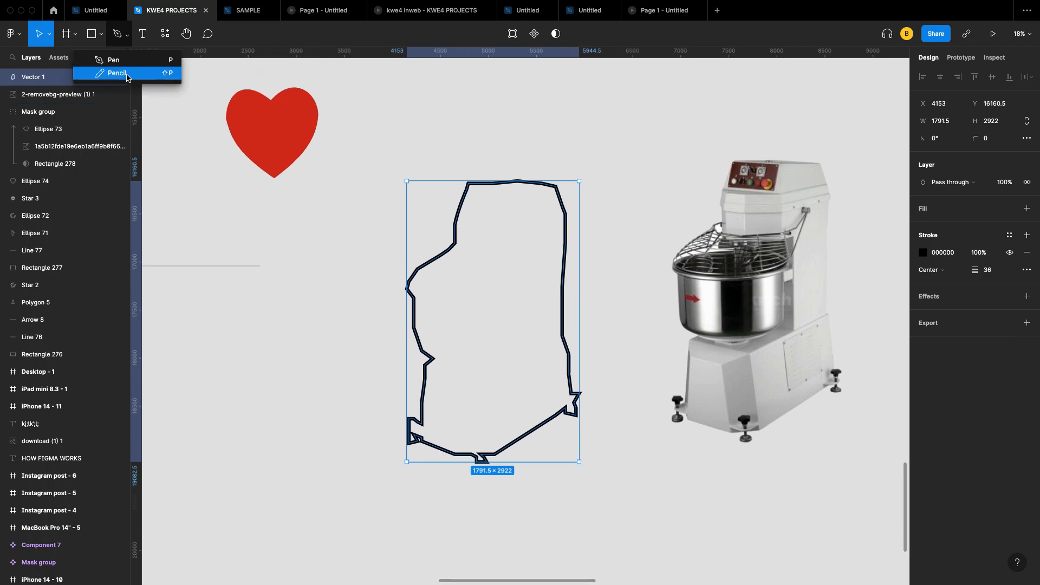
Step: Sketch two freehand pencil curves below Line 77, then return to the Move tool
{"action": "left_click", "coordinate": [128, 80]}
{"action": "scroll", "coordinate": [325, 236], "scroll_direction": "left", "scroll_amount": 10}
{"action": "scroll", "coordinate": [325, 237], "scroll_direction": "down", "scroll_amount": 1}
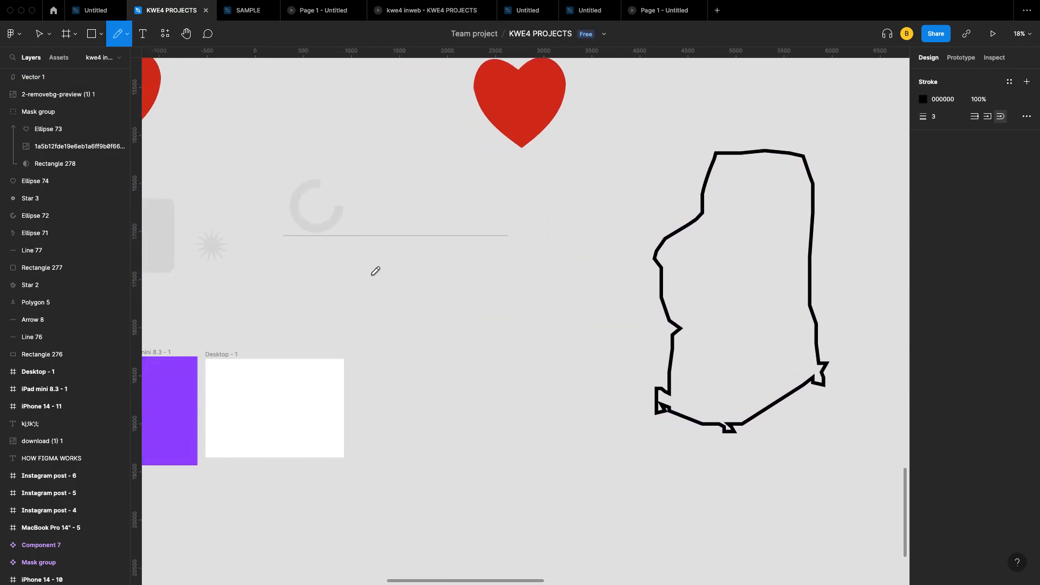
{"action": "mouse_move", "coordinate": [383, 258]}
{"action": "left_mouse_down"}
{"action": "mouse_move", "coordinate": [449, 295]}
{"action": "mouse_move", "coordinate": [440, 346]}
{"action": "mouse_move", "coordinate": [344, 253]}
{"action": "mouse_move", "coordinate": [349, 291]}
{"action": "mouse_move", "coordinate": [444, 357]}
{"action": "mouse_move", "coordinate": [463, 386]}
{"action": "mouse_move", "coordinate": [451, 254]}
{"action": "mouse_move", "coordinate": [480, 296]}
{"action": "left_mouse_up"}
{"action": "scroll", "coordinate": [481, 297], "scroll_direction": "right", "scroll_amount": 4}
{"action": "mouse_move", "coordinate": [409, 264]}
{"action": "left_mouse_down"}
{"action": "mouse_move", "coordinate": [459, 308]}
{"action": "mouse_move", "coordinate": [409, 315]}
{"action": "mouse_move", "coordinate": [361, 286]}
{"action": "left_mouse_up"}
{"action": "scroll", "coordinate": [376, 296], "scroll_direction": "up", "scroll_amount": 5}
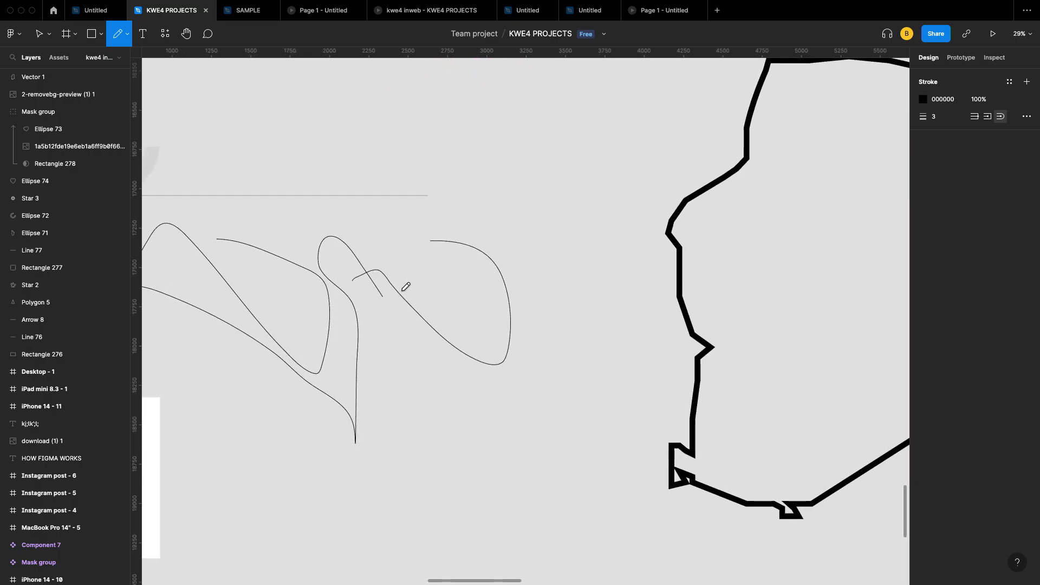
{"action": "scroll", "coordinate": [352, 289], "scroll_direction": "left", "scroll_amount": 2}
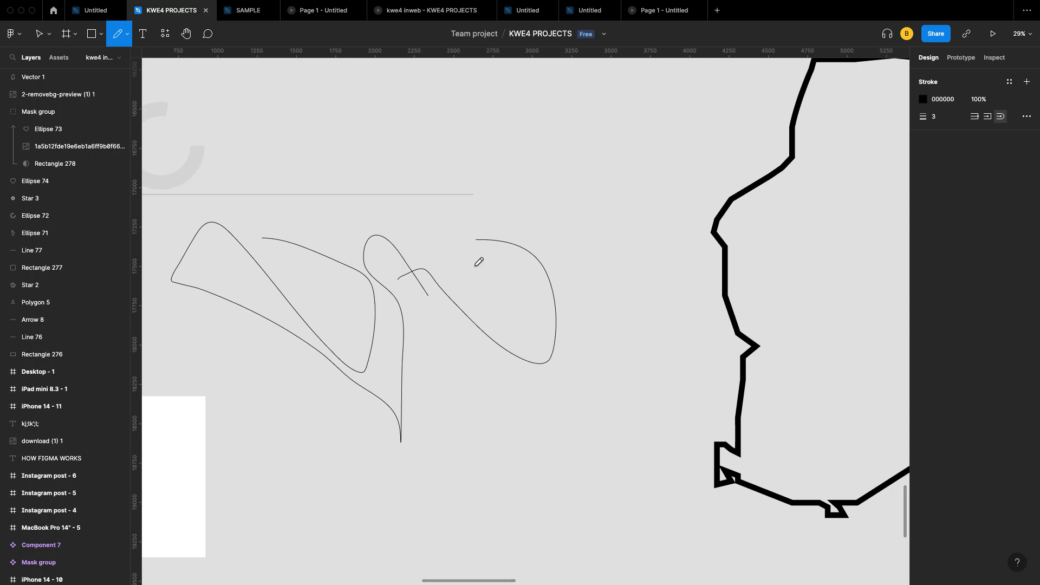
{"action": "key", "text": "v"}
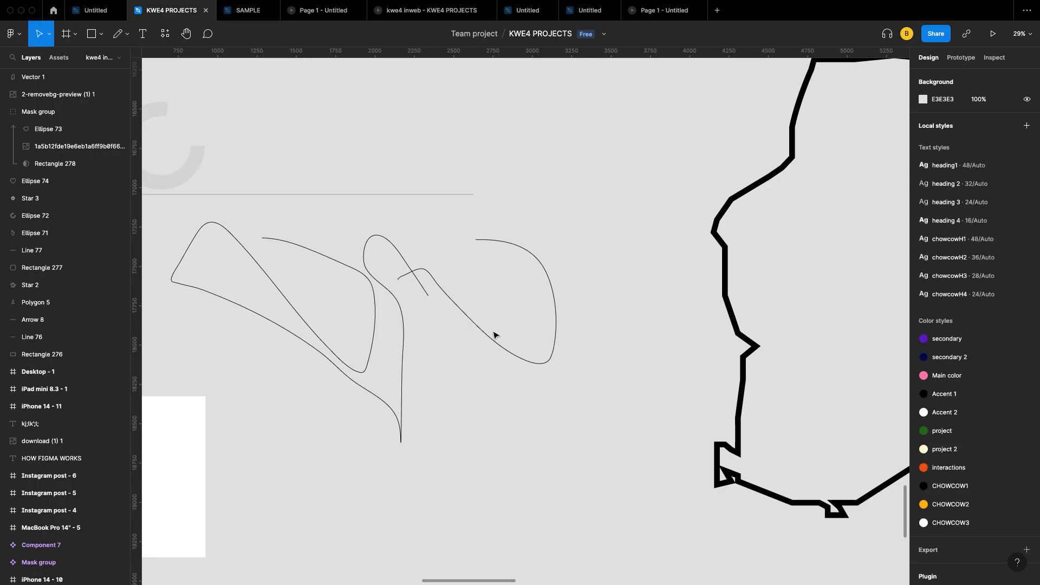
Step: Give the larger freehand curve (Vector 2) a purple 710EAD stroke of weight 26
{"action": "left_click", "coordinate": [409, 274]}
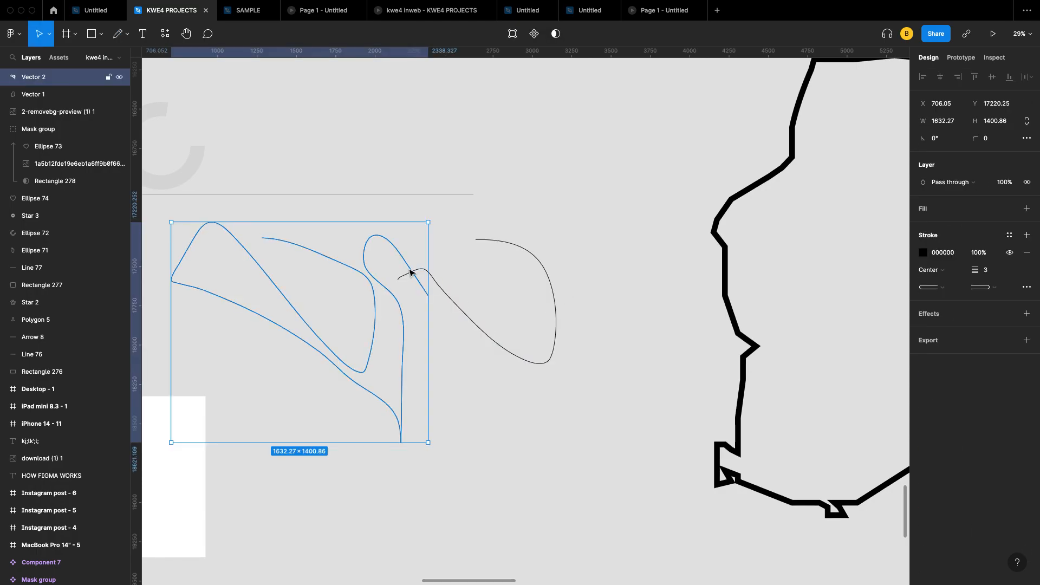
{"action": "scroll", "coordinate": [409, 273], "scroll_direction": "down", "scroll_amount": 3}
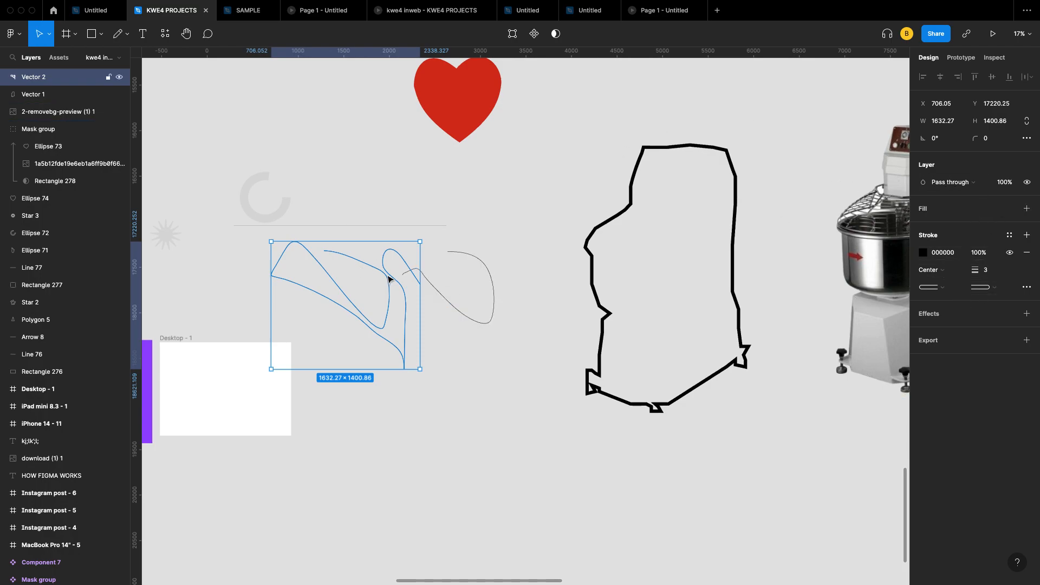
{"action": "left_click", "coordinate": [924, 253]}
{"action": "left_click", "coordinate": [879, 409]}
{"action": "left_click", "coordinate": [900, 313]}
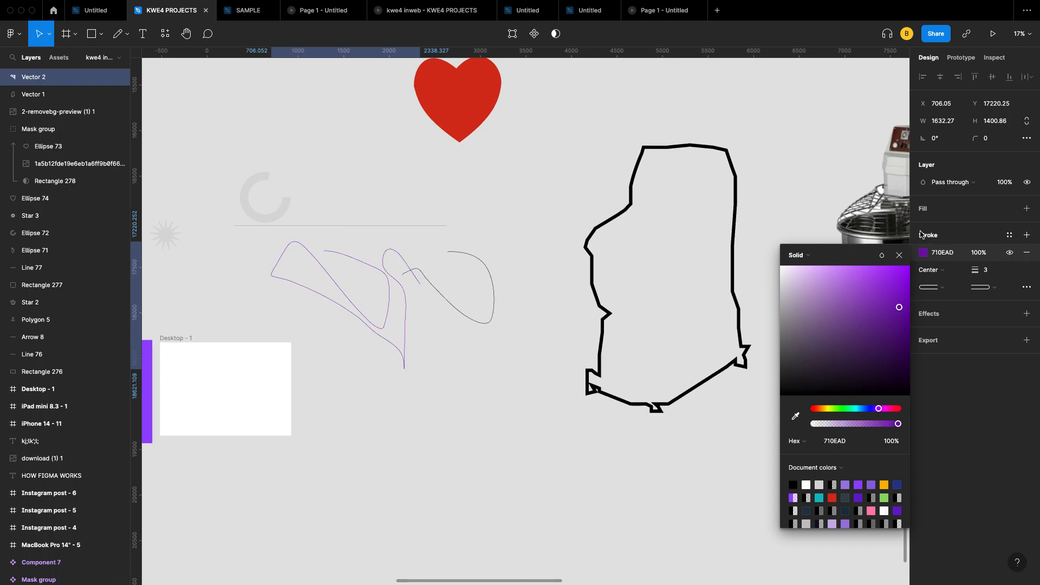
{"action": "left_click", "coordinate": [899, 255]}
{"action": "left_click", "coordinate": [993, 277]}
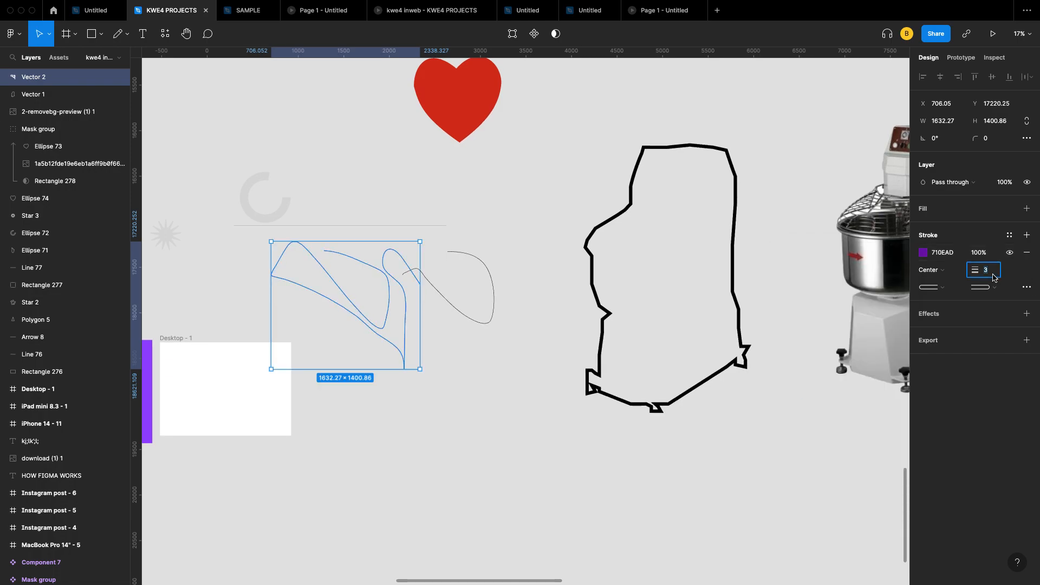
{"action": "key", "text": "Up"}
{"action": "key", "text": "Up"}
{"action": "key", "text": "Up"}
{"action": "key", "text": "Up"}
{"action": "key", "text": "Up"}
{"action": "key", "text": "Up"}
{"action": "key", "text": "Up"}
{"action": "key", "text": "Up"}
{"action": "key", "text": "Up"}
{"action": "key", "text": "Up"}
{"action": "key", "text": "Up"}
{"action": "key", "text": "Up"}
{"action": "key", "text": "Up"}
{"action": "key", "text": "Up"}
{"action": "key", "text": "Up"}
{"action": "key", "text": "Up"}
{"action": "key", "text": "Up"}
{"action": "key", "text": "Up"}
{"action": "key", "text": "Up"}
{"action": "key", "text": "Up"}
{"action": "key", "text": "Up"}
{"action": "key", "text": "Up"}
{"action": "key", "text": "Up"}
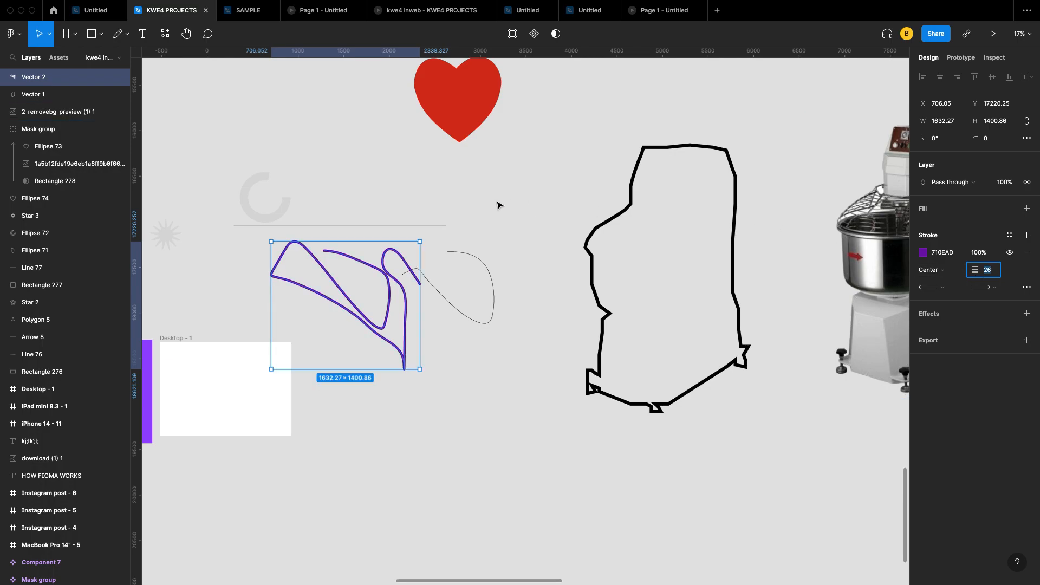
{"action": "left_click", "coordinate": [142, 34]}
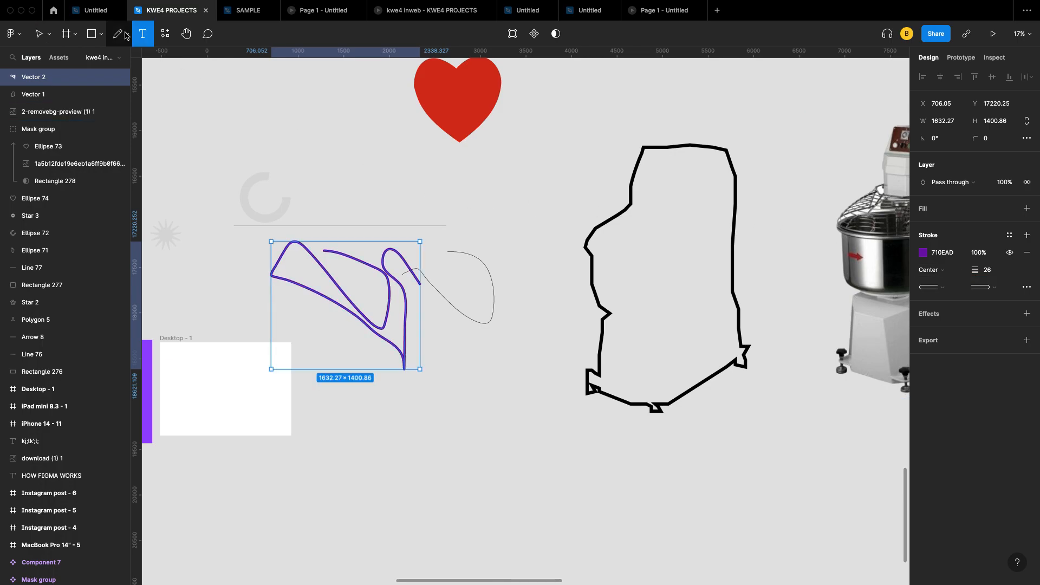
{"action": "left_click", "coordinate": [126, 35]}
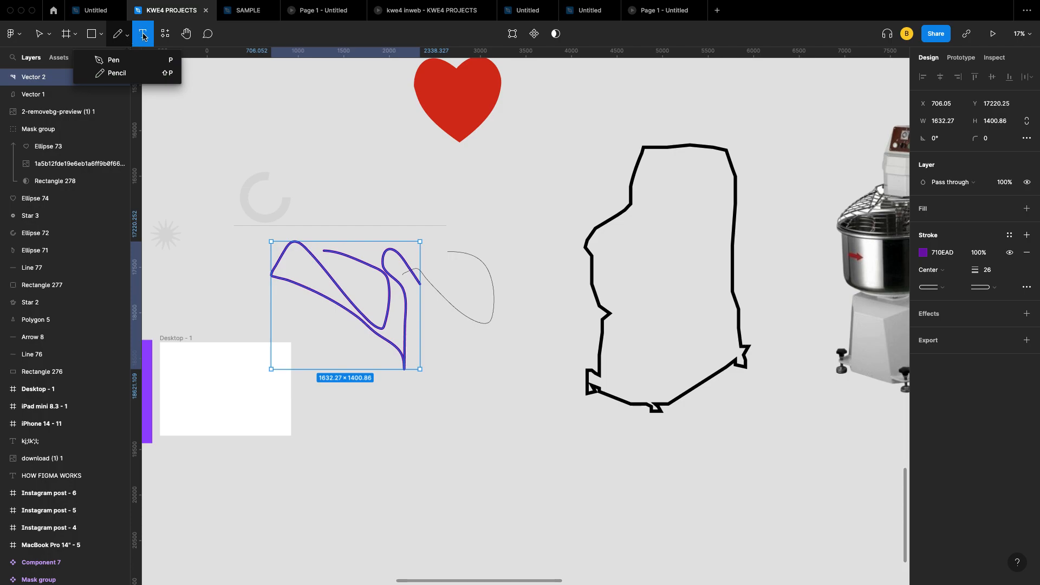
Step: Add a text box reading 'hello my friend' above the curves
{"action": "left_click", "coordinate": [146, 39]}
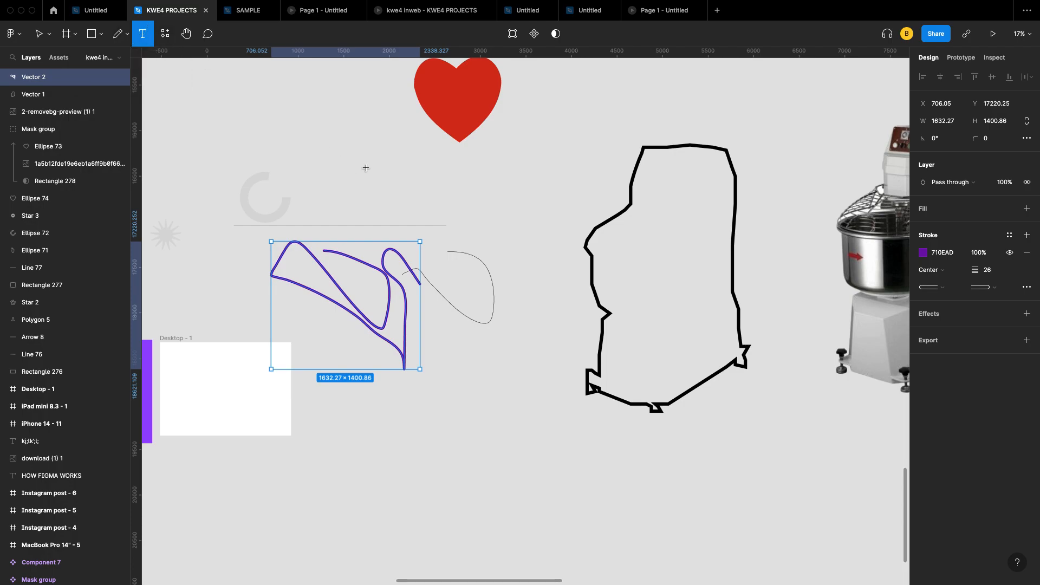
{"action": "scroll", "coordinate": [365, 168], "scroll_direction": "up", "scroll_amount": 5}
{"action": "scroll", "coordinate": [351, 172], "scroll_direction": "up", "scroll_amount": 1}
{"action": "left_click", "coordinate": [352, 199]}
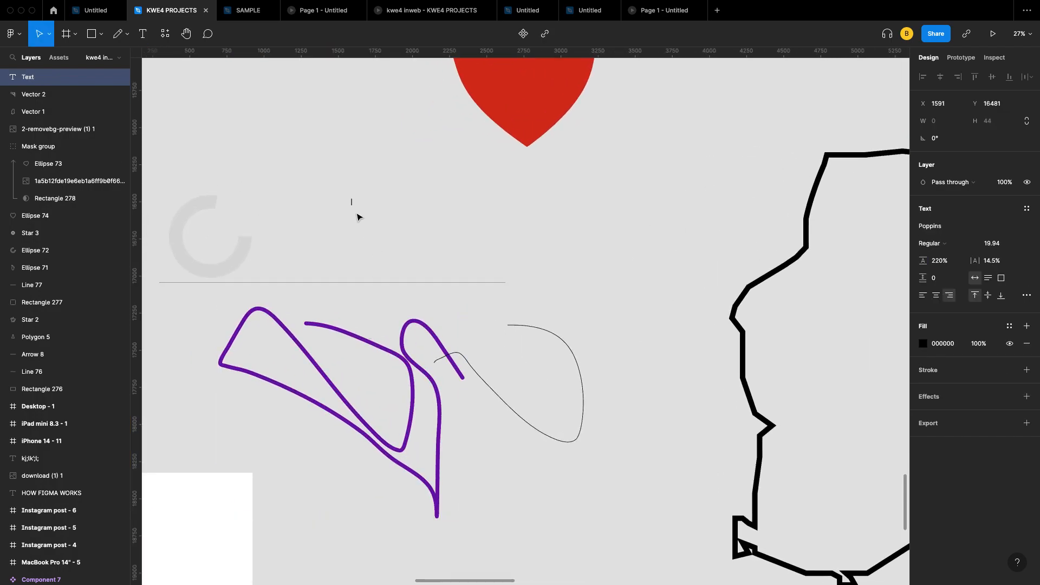
{"action": "scroll", "coordinate": [359, 212], "scroll_direction": "up", "scroll_amount": 5}
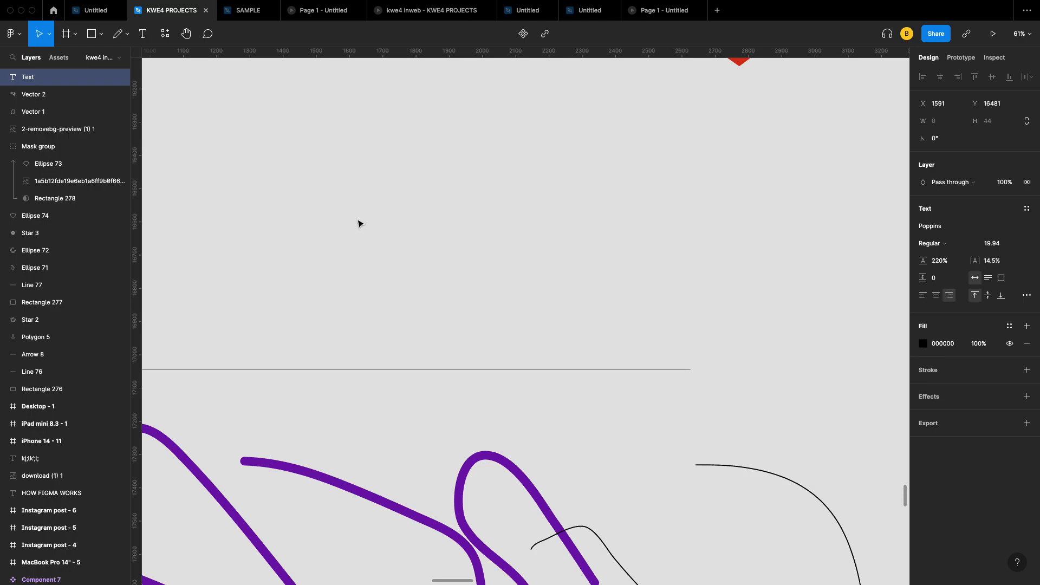
{"action": "type", "text": "hello my friend"}
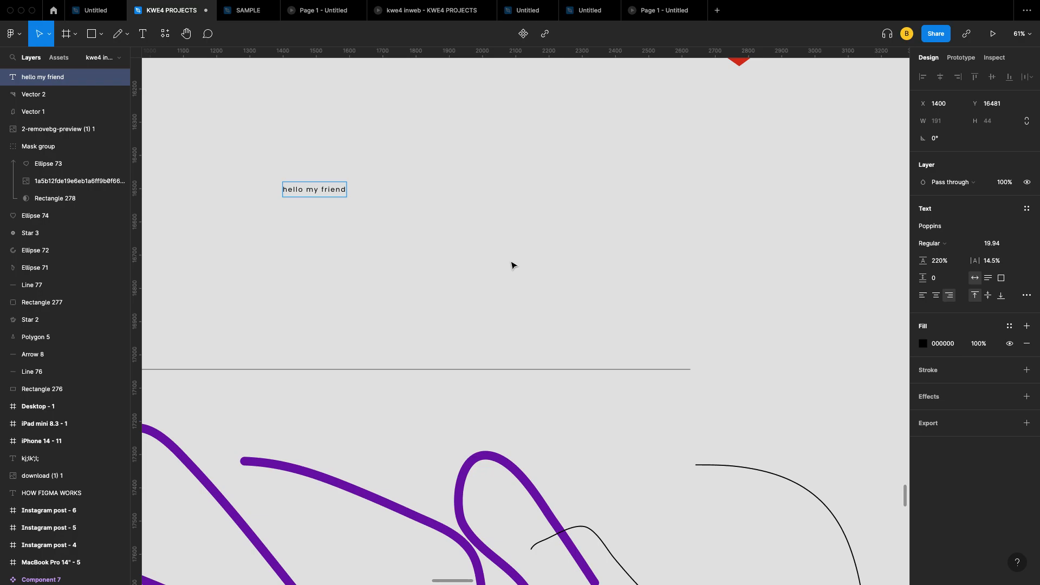
{"action": "key", "text": "Escape"}
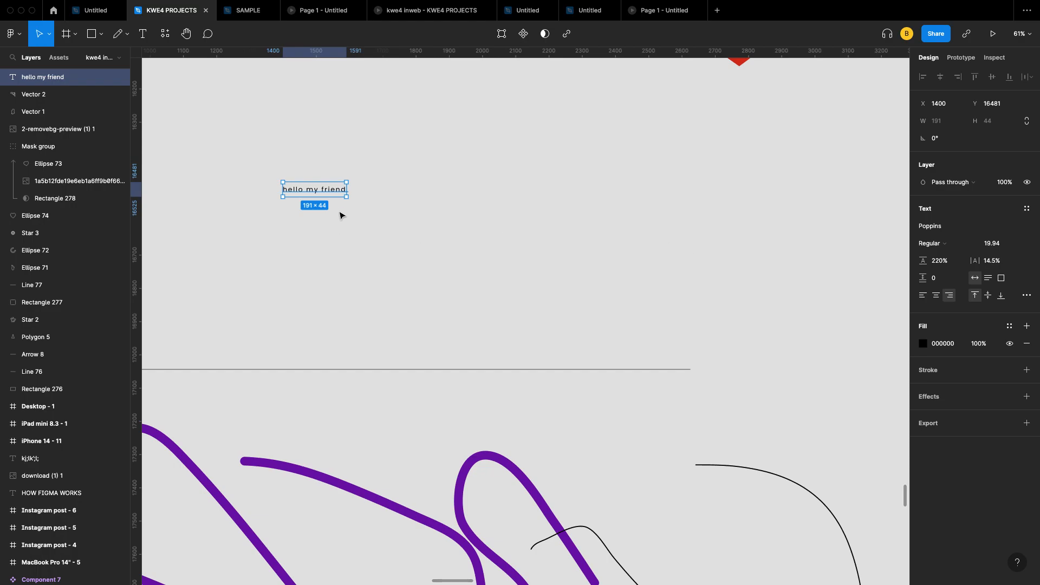
Step: Set the text's font size to 28.94
{"action": "scroll", "coordinate": [465, 233], "scroll_direction": "up", "scroll_amount": 5}
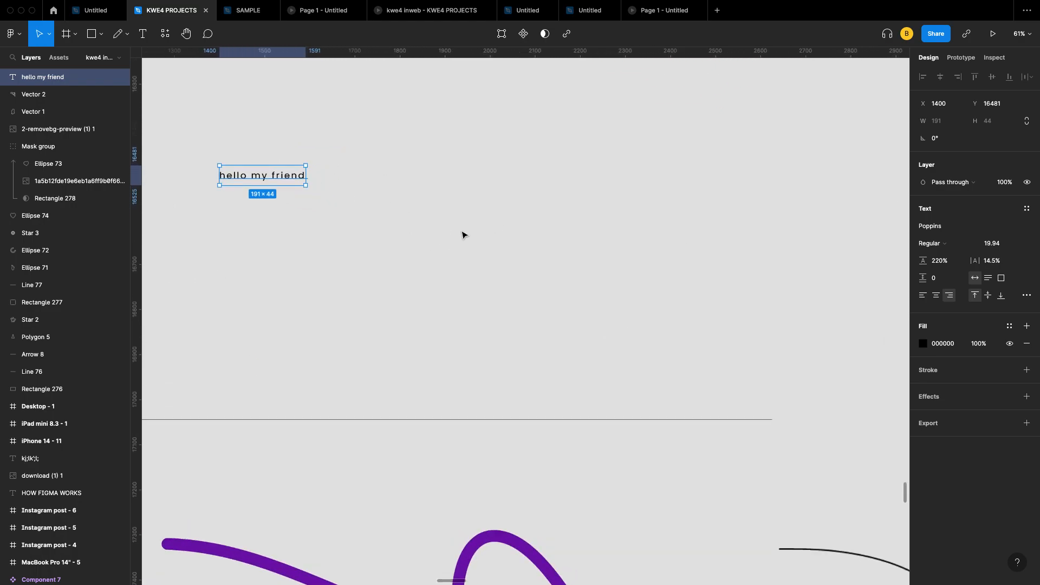
{"action": "scroll", "coordinate": [548, 210], "scroll_direction": "down", "scroll_amount": 5}
{"action": "scroll", "coordinate": [550, 211], "scroll_direction": "left", "scroll_amount": 3}
{"action": "scroll", "coordinate": [554, 184], "scroll_direction": "up", "scroll_amount": 10}
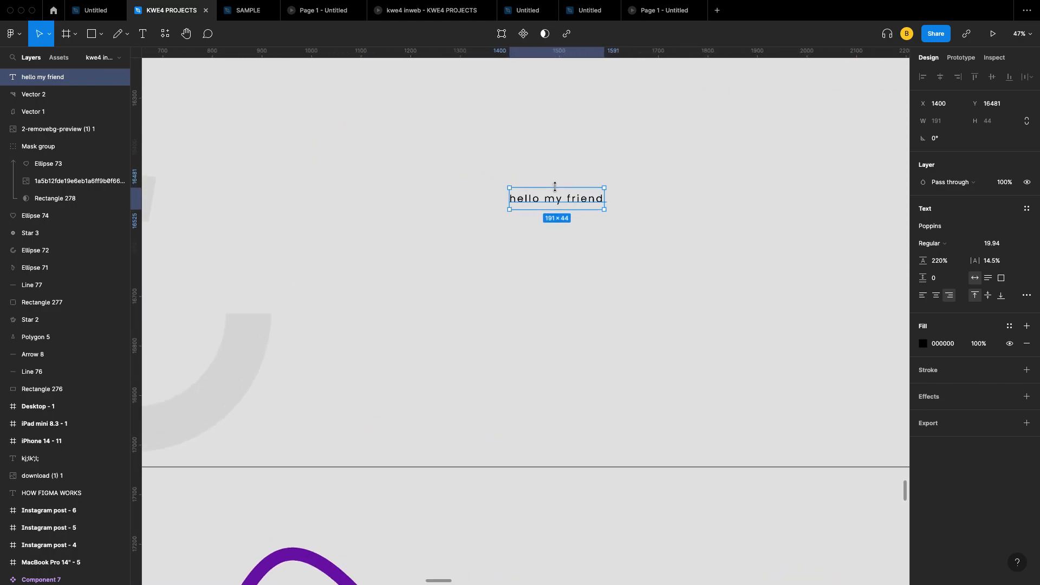
{"action": "left_click", "coordinate": [1000, 245]}
{"action": "key", "text": "Down"}
{"action": "key", "text": "Down"}
{"action": "key", "text": "Down"}
{"action": "key", "text": "Down"}
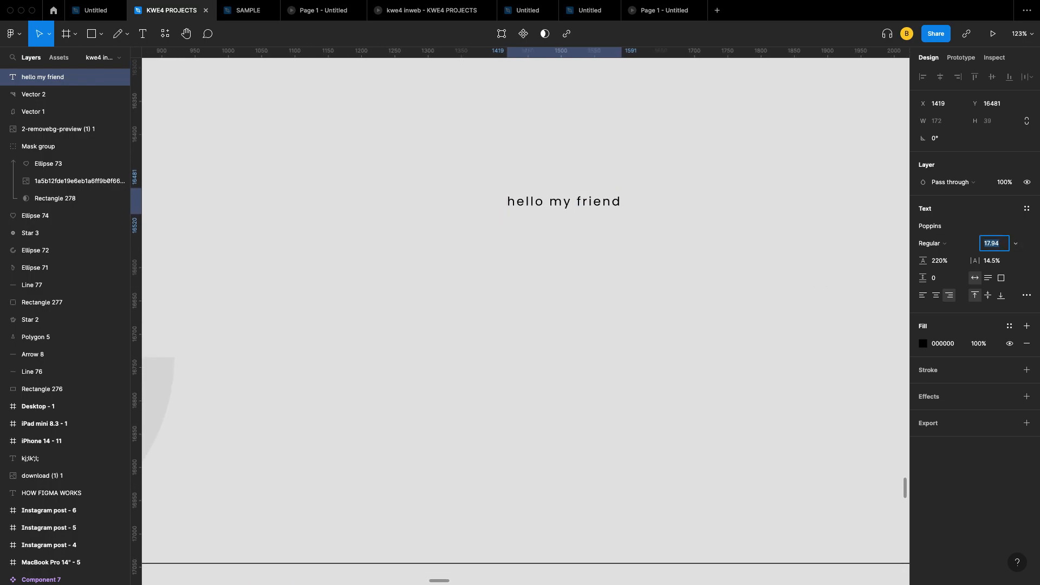
{"action": "key", "text": "Up"}
{"action": "key", "text": "Up"}
{"action": "key", "text": "Up"}
{"action": "key", "text": "Up"}
{"action": "key", "text": "Up"}
{"action": "key", "text": "Up"}
{"action": "key", "text": "Up"}
{"action": "key", "text": "Up"}
{"action": "key", "text": "Up"}
{"action": "key", "text": "Up"}
{"action": "key", "text": "Up"}
{"action": "key", "text": "Up"}
{"action": "key", "text": "Up"}
{"action": "key", "text": "Up"}
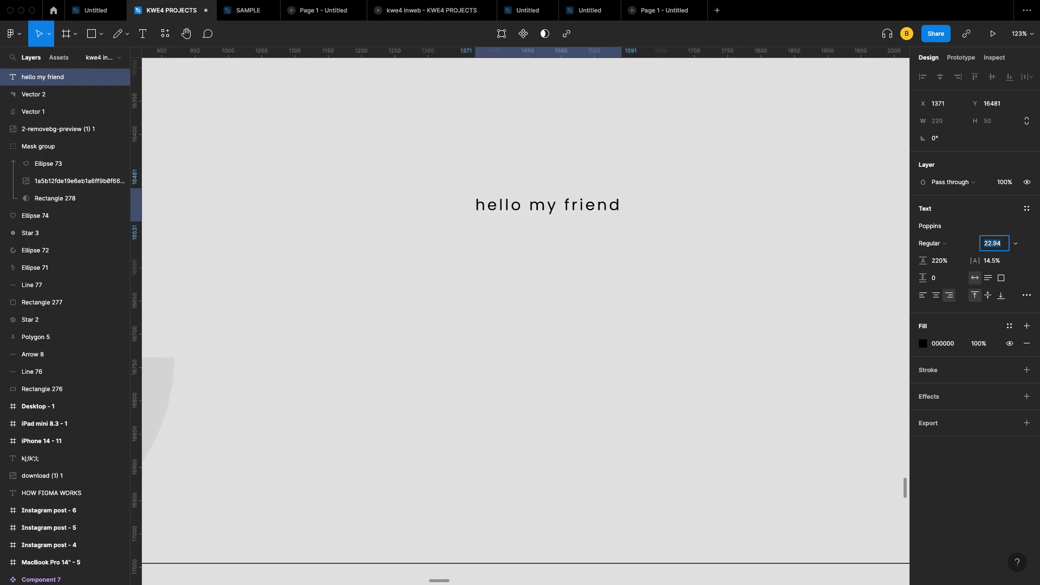
{"action": "key", "text": "Down"}
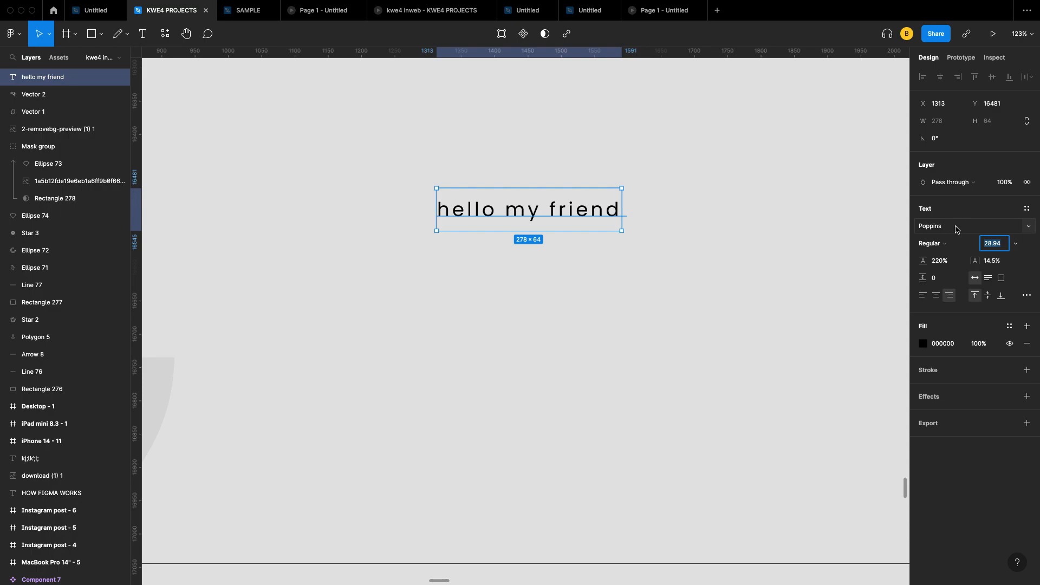
Step: Change the text to Inter Extra Bold with 34% letter spacing, aligned left
{"action": "left_click", "coordinate": [1025, 229]}
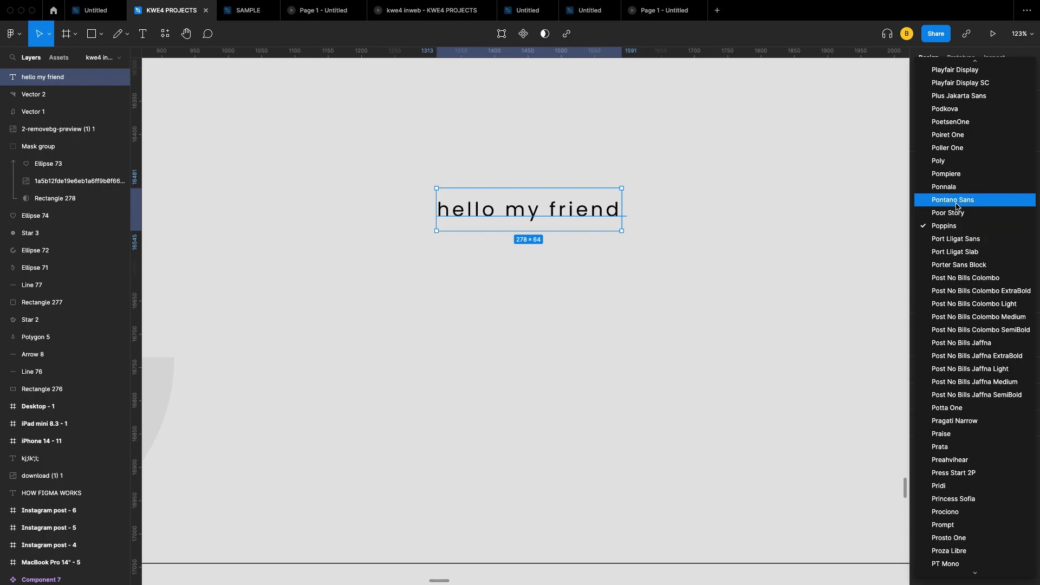
{"action": "left_click", "coordinate": [955, 213]}
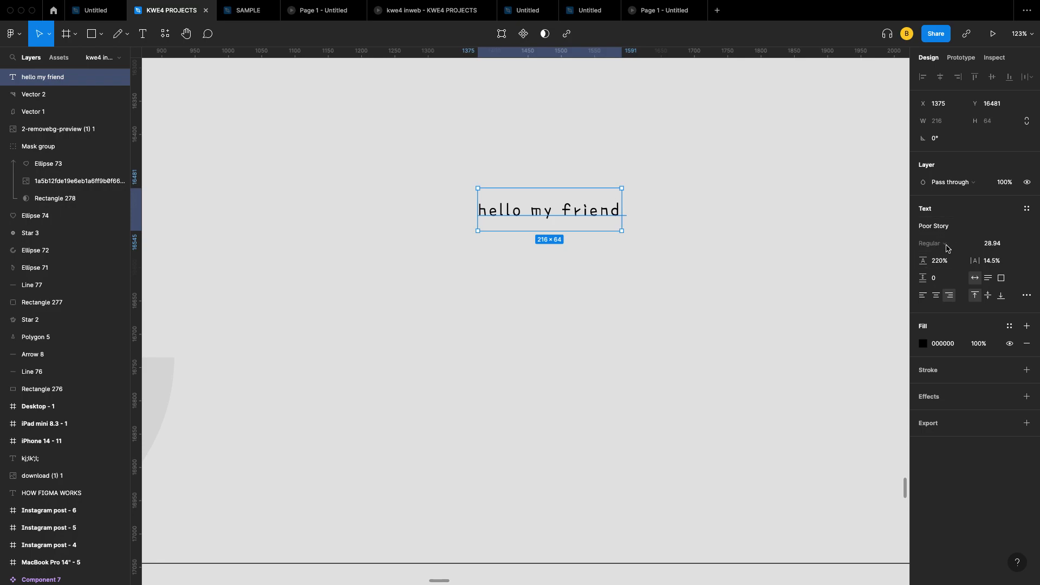
{"action": "left_click", "coordinate": [965, 230]}
{"action": "type", "text": "Inter"}
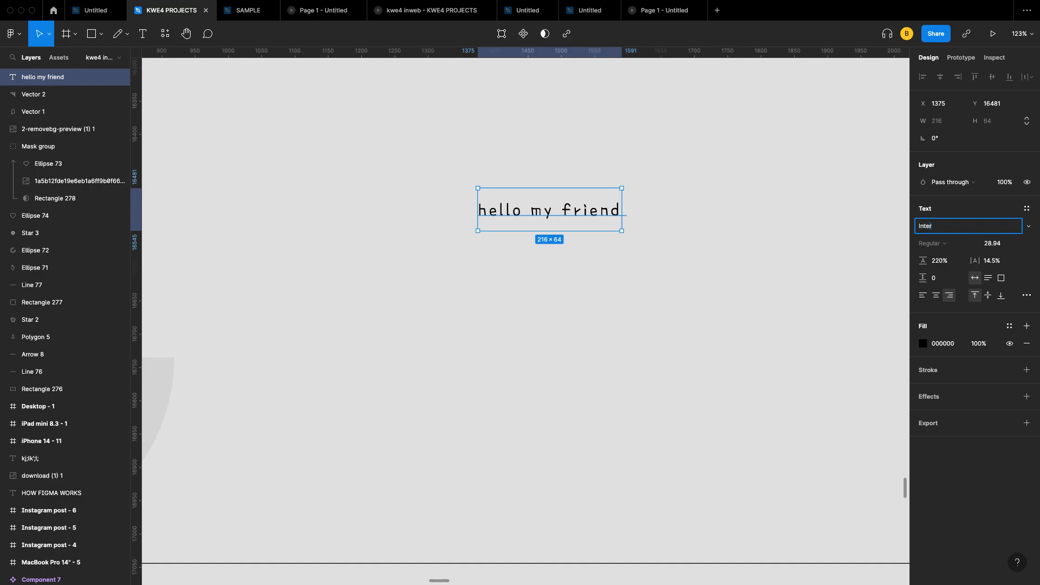
{"action": "key", "text": "Return"}
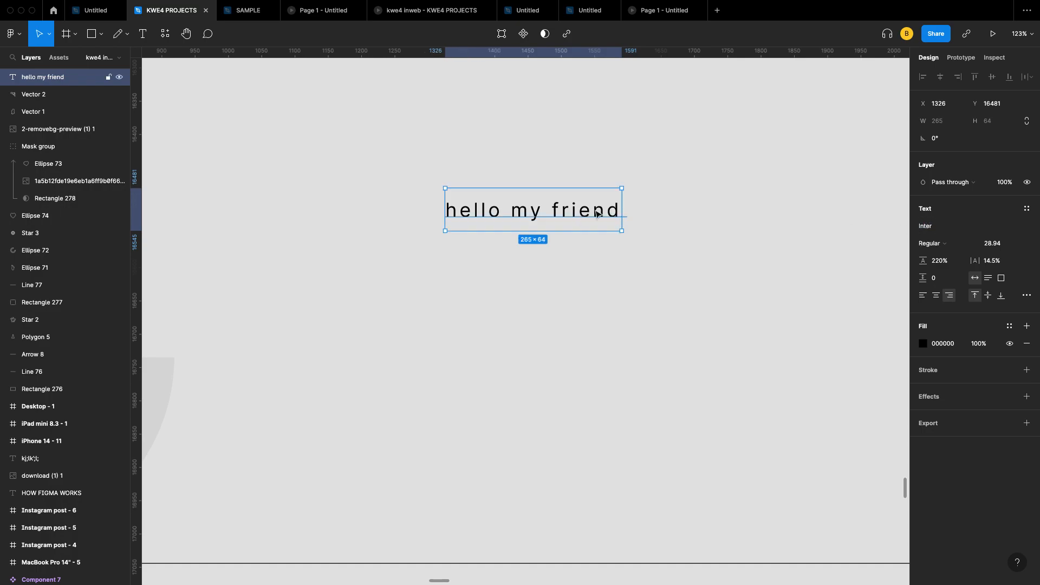
{"action": "left_click", "coordinate": [940, 245]}
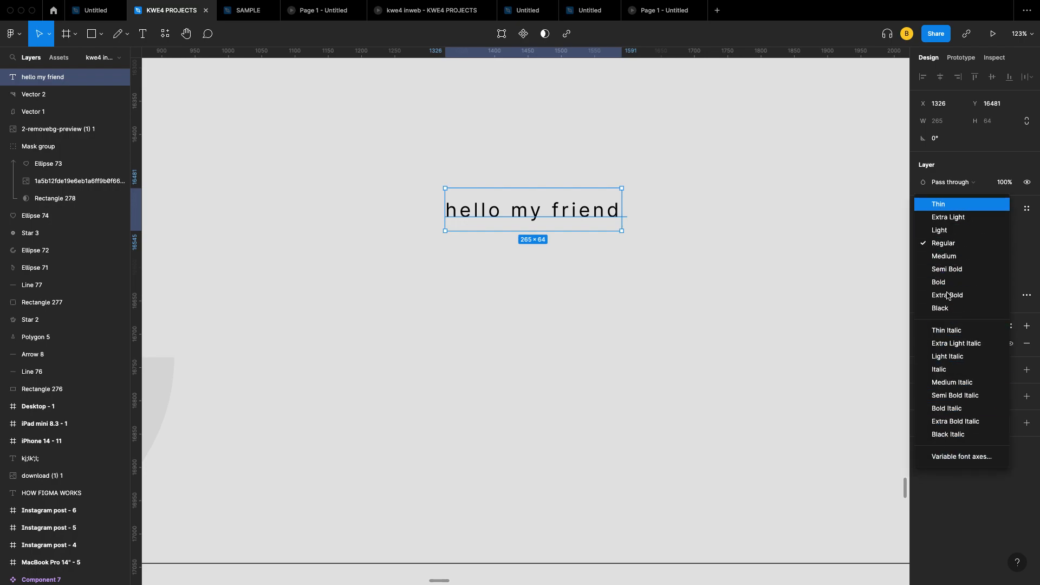
{"action": "left_click", "coordinate": [954, 255]}
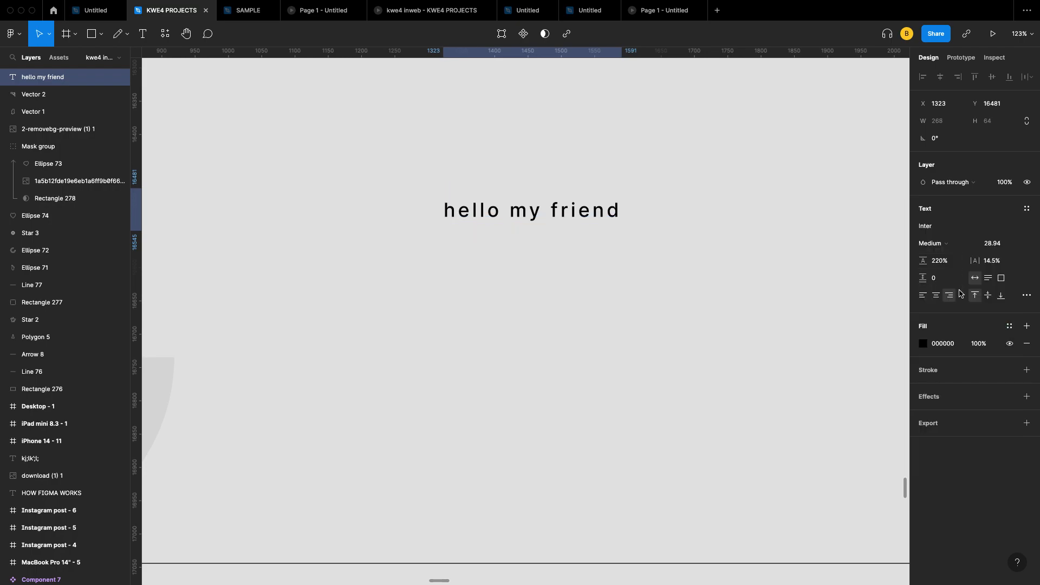
{"action": "left_click", "coordinate": [948, 243]}
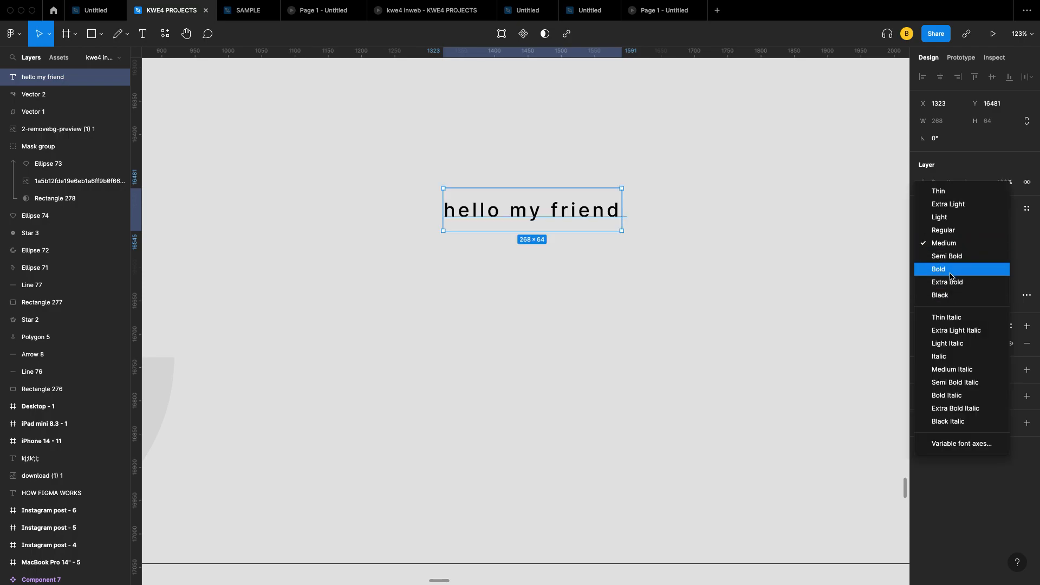
{"action": "left_click", "coordinate": [951, 282]}
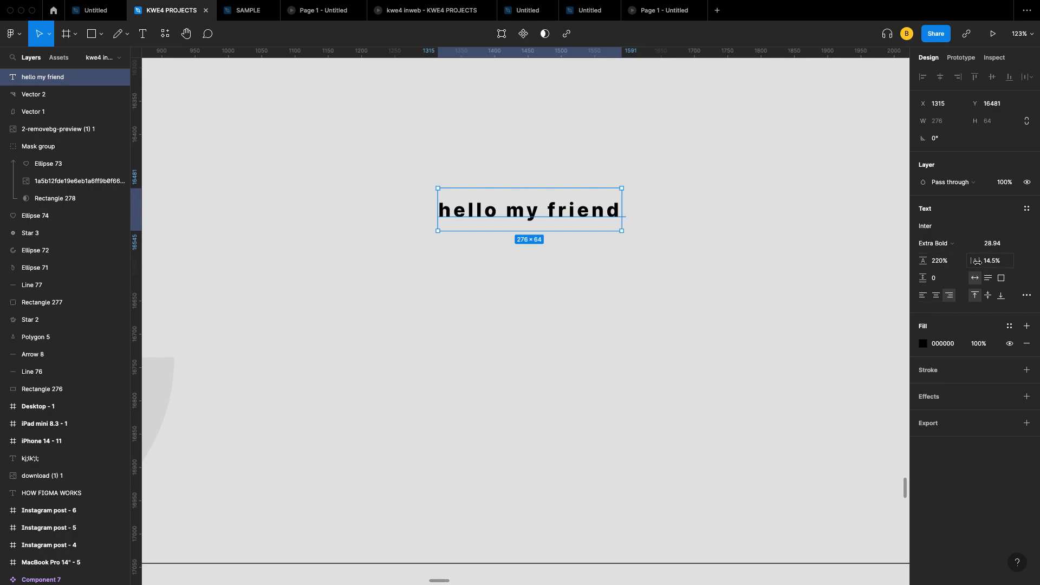
{"action": "mouse_move", "coordinate": [976, 262]}
{"action": "left_mouse_down"}
{"action": "mouse_move", "coordinate": [1027, 259]}
{"action": "mouse_move", "coordinate": [977, 261]}
{"action": "left_mouse_up"}
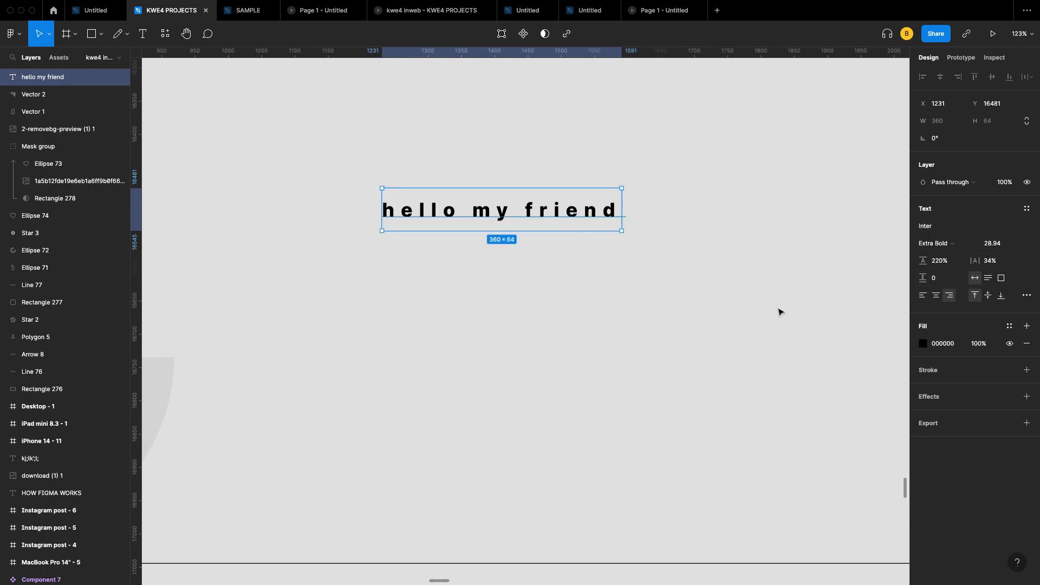
{"action": "left_click", "coordinate": [922, 299]}
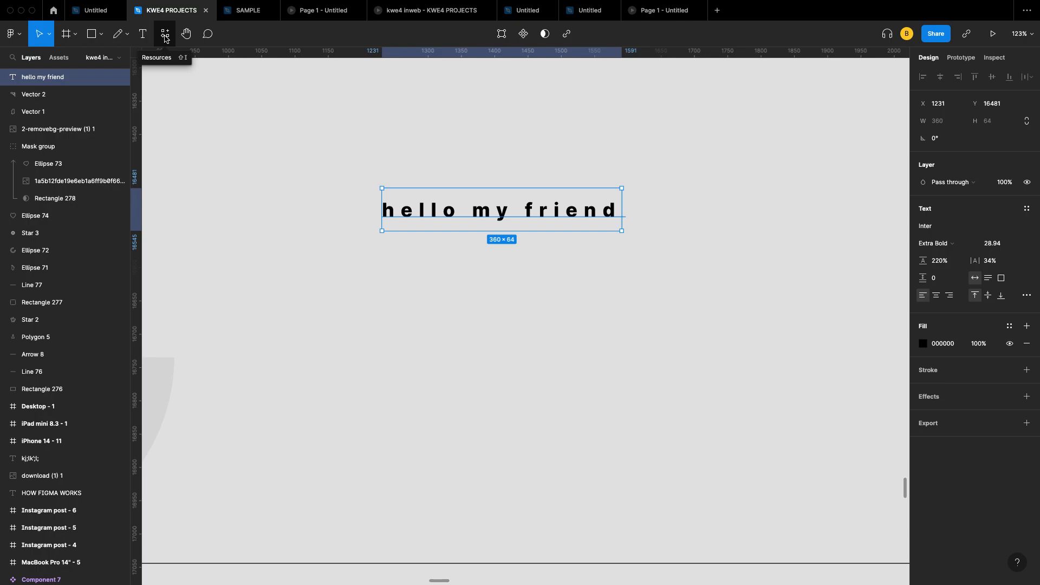
Step: Open the Plugins tab under Resources and browse recent plugins like Easy Mockup and Unbackground
{"action": "right_click", "coordinate": [308, 154]}
{"action": "mouse_move", "coordinate": [360, 240]}
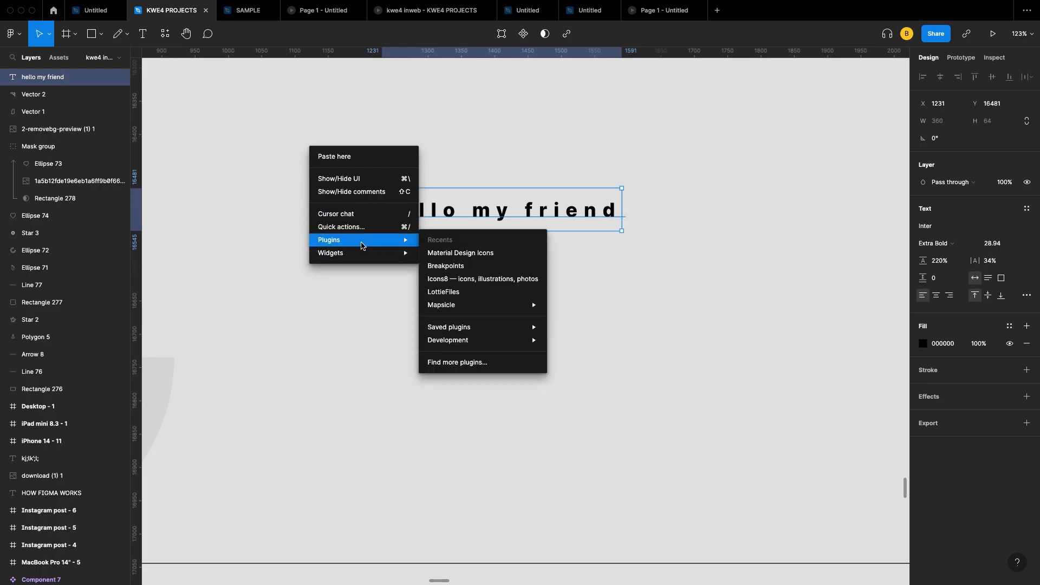
{"action": "left_click", "coordinate": [238, 85]}
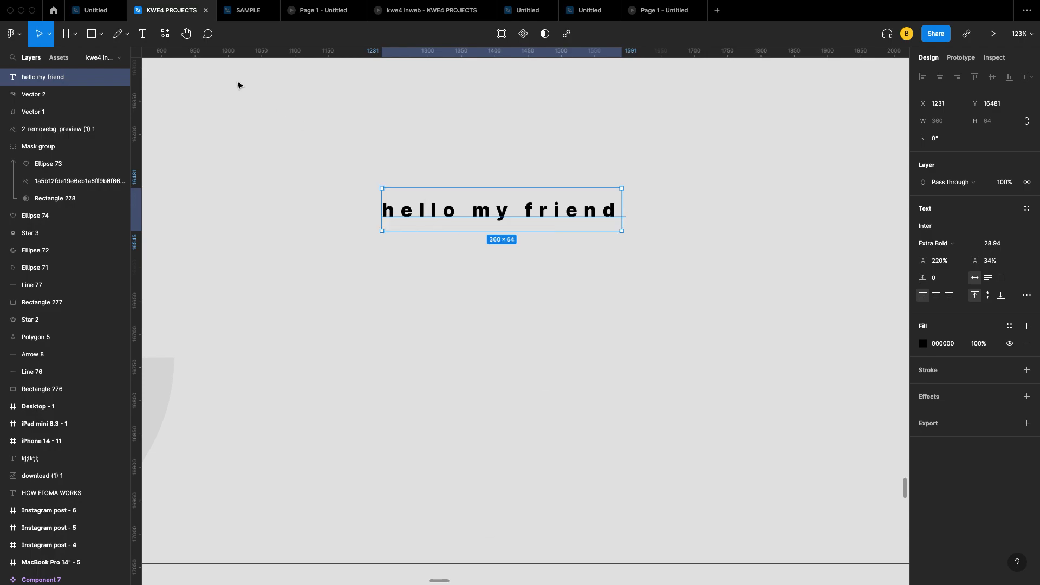
{"action": "left_click", "coordinate": [167, 33]}
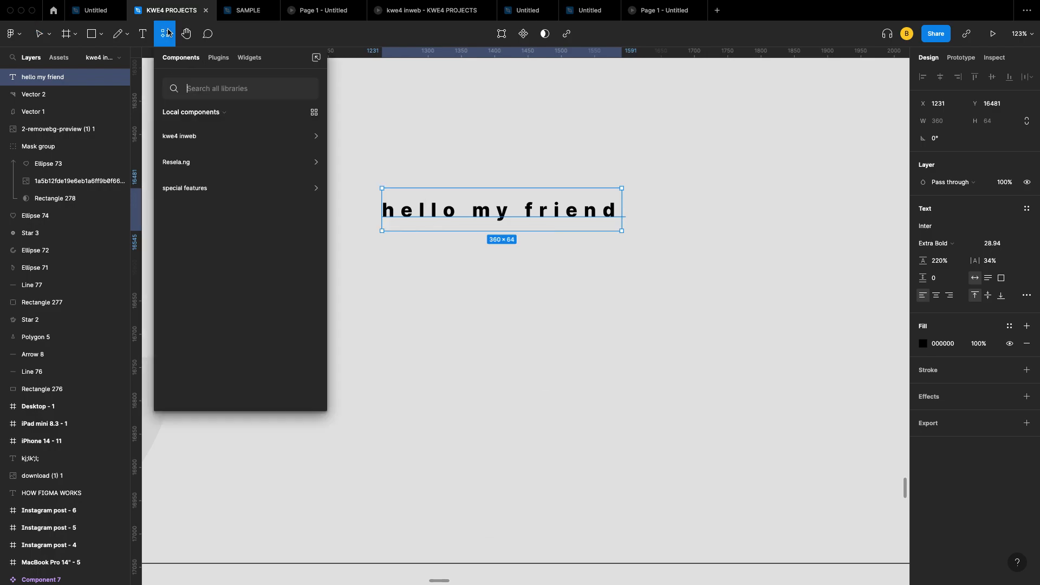
{"action": "left_click", "coordinate": [218, 57]}
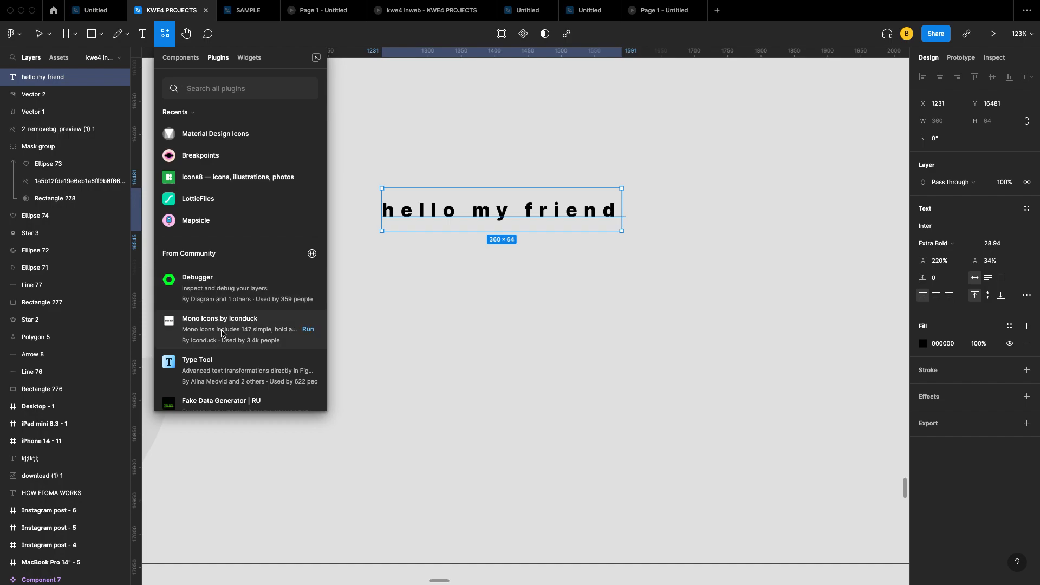
{"action": "scroll", "coordinate": [221, 333], "scroll_direction": "down", "scroll_amount": 4}
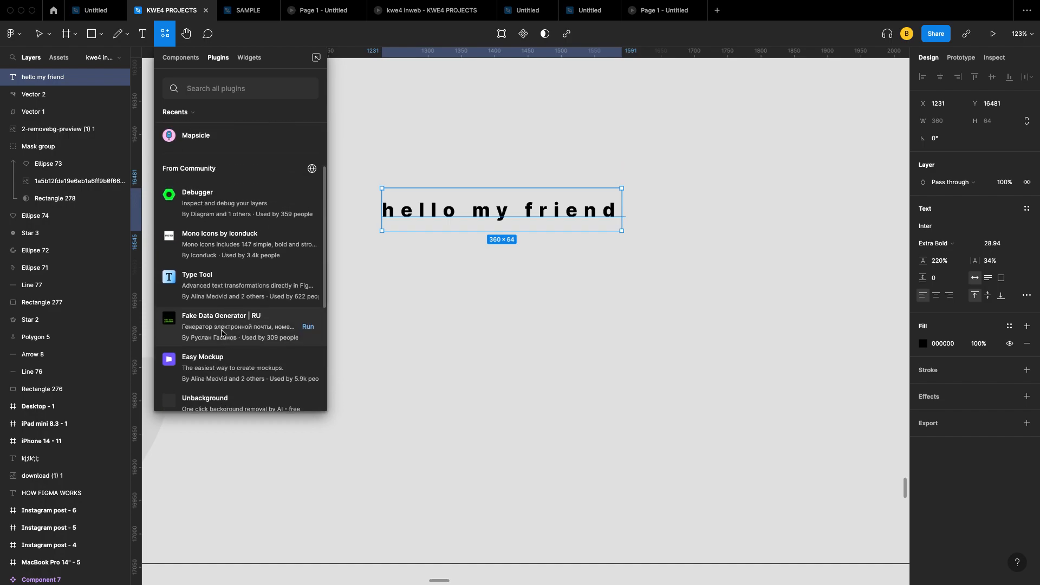
{"action": "scroll", "coordinate": [221, 333], "scroll_direction": "down", "scroll_amount": 1}
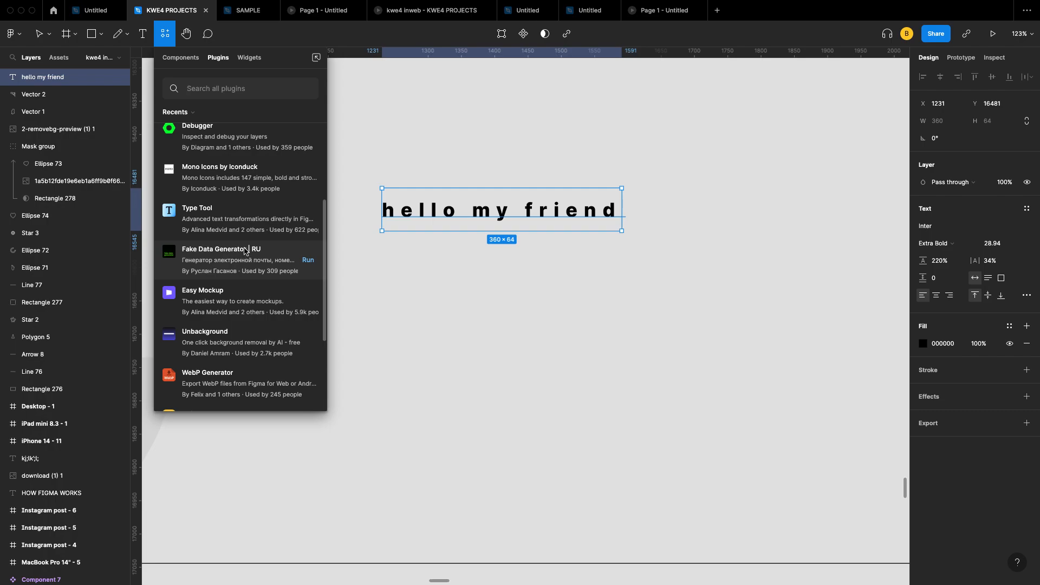
{"action": "scroll", "coordinate": [241, 258], "scroll_direction": "down", "scroll_amount": 3}
{"action": "scroll", "coordinate": [238, 262], "scroll_direction": "up", "scroll_amount": 3}
{"action": "scroll", "coordinate": [233, 269], "scroll_direction": "down", "scroll_amount": 3}
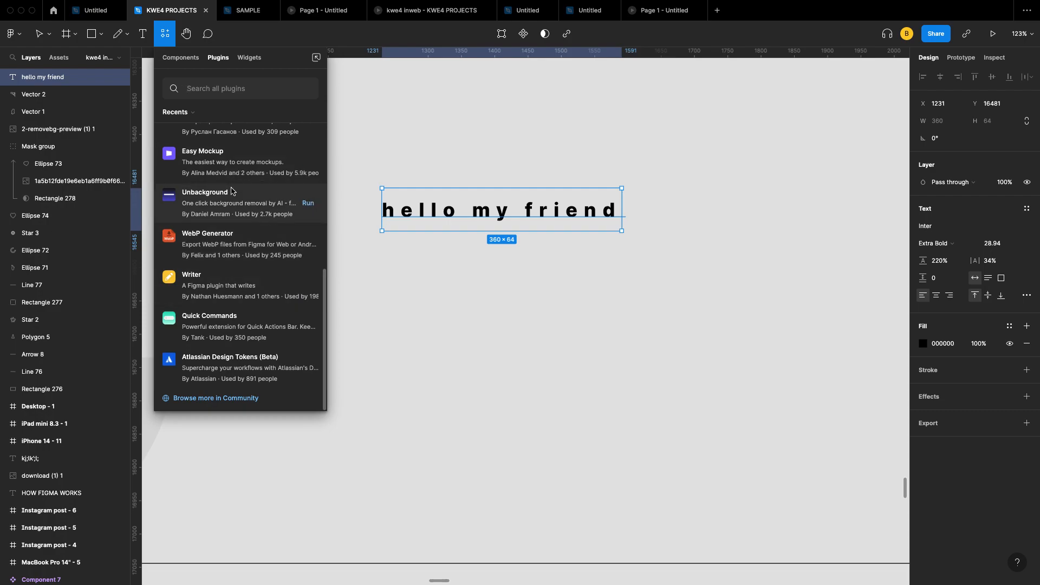
{"action": "left_click", "coordinate": [219, 89]}
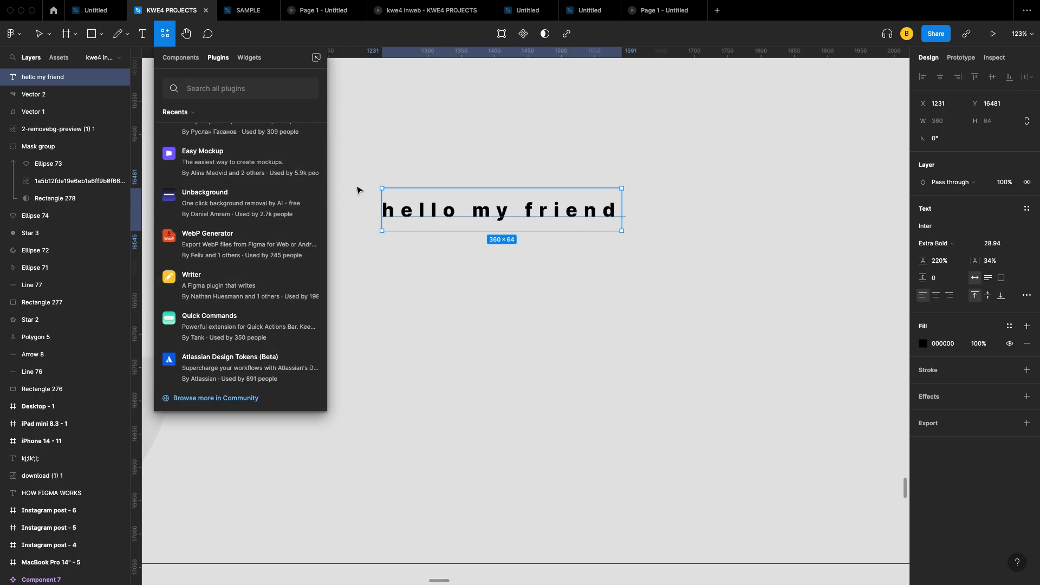
{"action": "scroll", "coordinate": [238, 174], "scroll_direction": "up", "scroll_amount": 5}
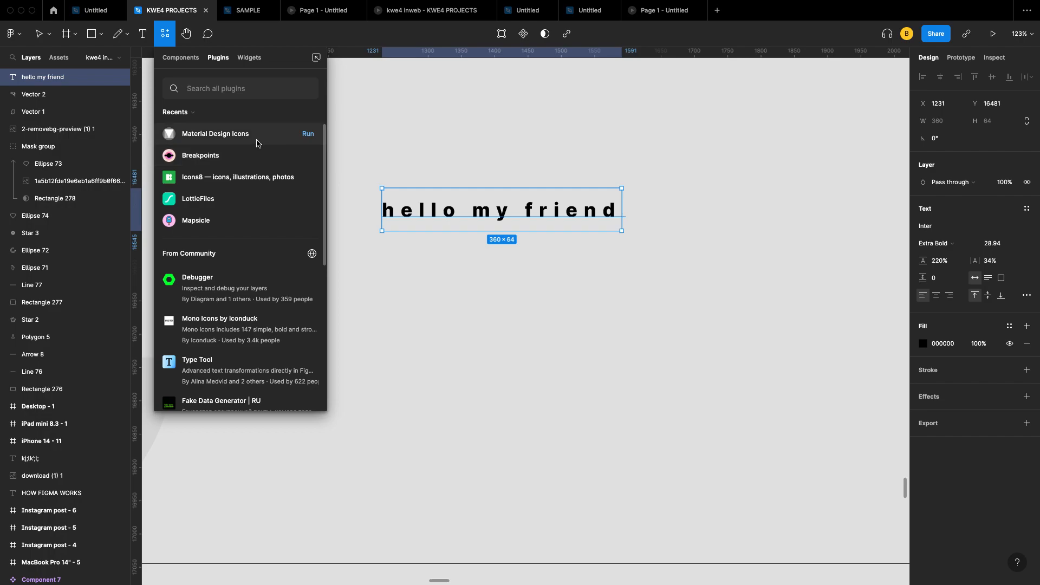
Step: Run Material Design Icons and place account circle and alarm-off icons below the text
{"action": "left_click", "coordinate": [308, 135]}
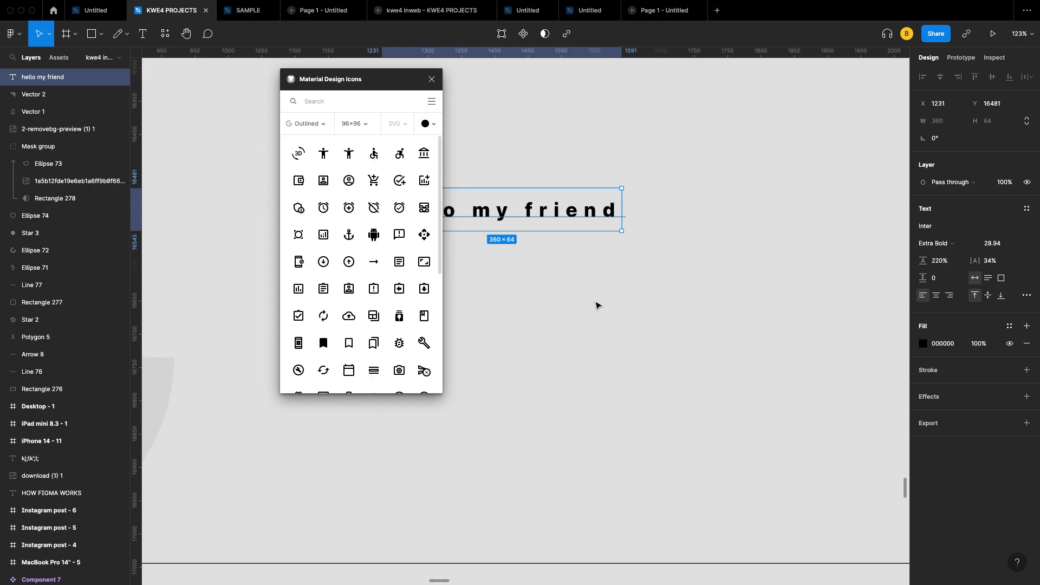
{"action": "left_click", "coordinate": [352, 184]}
{"action": "left_click_drag", "start_coordinate": [512, 279], "coordinate": [513, 278]}
{"action": "left_click_drag", "start_coordinate": [524, 222], "coordinate": [597, 251]}
{"action": "left_click_drag", "start_coordinate": [513, 278], "coordinate": [693, 267]}
{"action": "left_click_drag", "start_coordinate": [702, 230], "coordinate": [697, 251]}
{"action": "scroll", "coordinate": [720, 230], "scroll_direction": "up", "scroll_amount": 5}
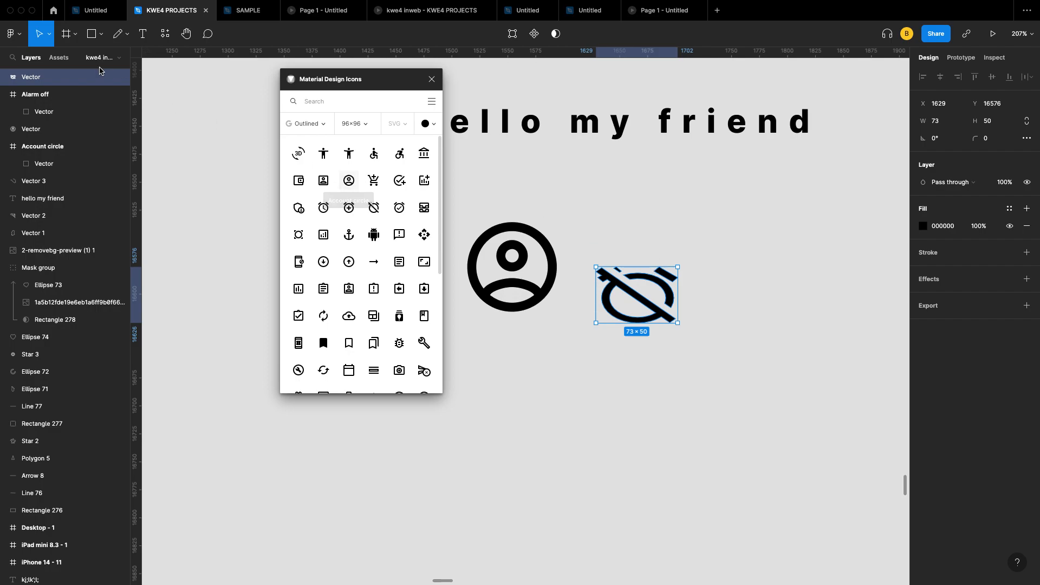
Step: Scale the account circle icon down proportionally with the Scale tool
{"action": "left_click", "coordinate": [50, 35]}
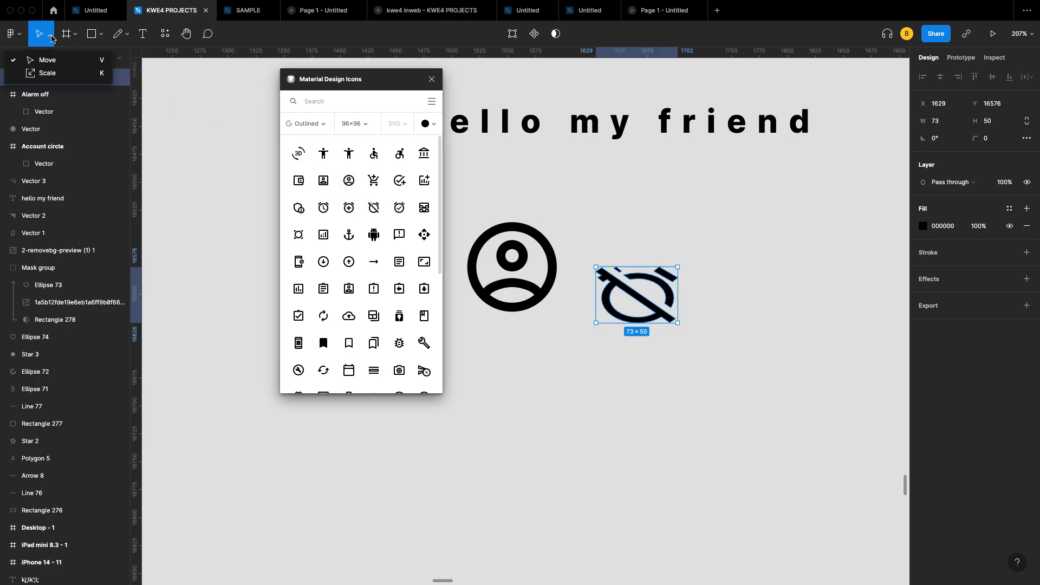
{"action": "left_click", "coordinate": [58, 73]}
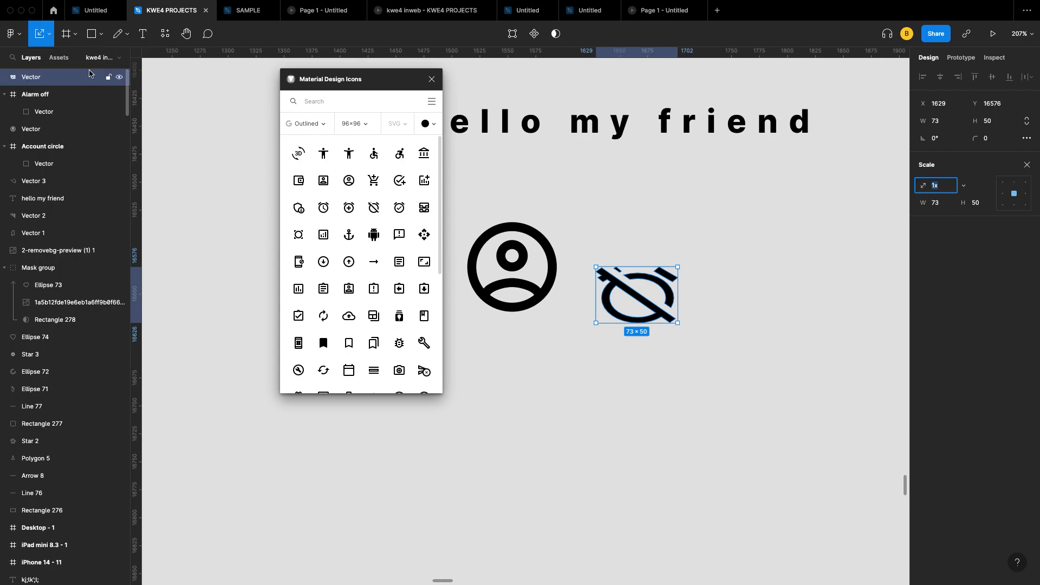
{"action": "left_click", "coordinate": [546, 244]}
{"action": "left_click_drag", "start_coordinate": [557, 222], "coordinate": [538, 241]}
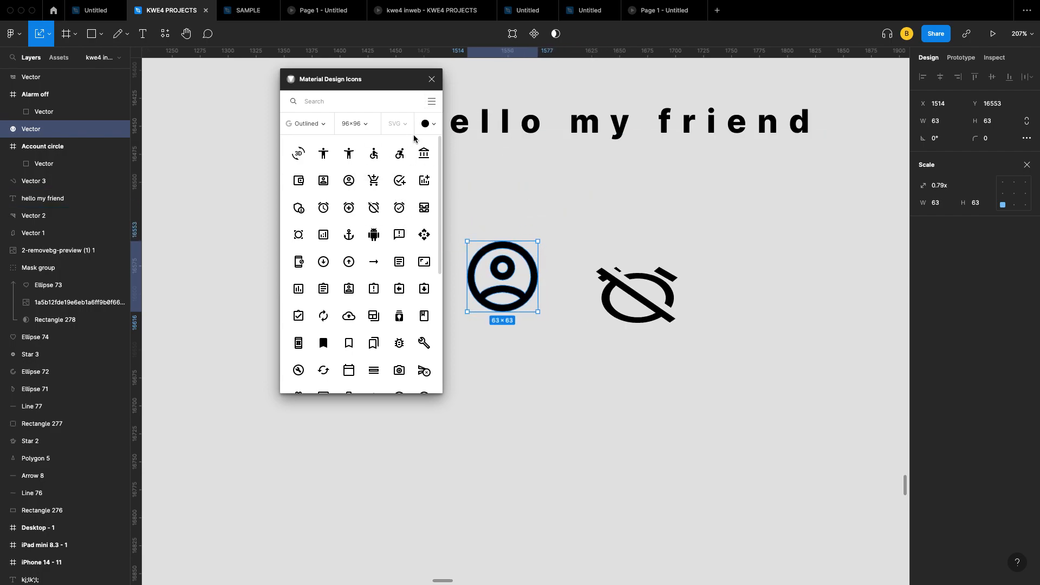
Step: Insert an 80×80 library books icon beside the others and clear the icon search
{"action": "left_click", "coordinate": [322, 100]}
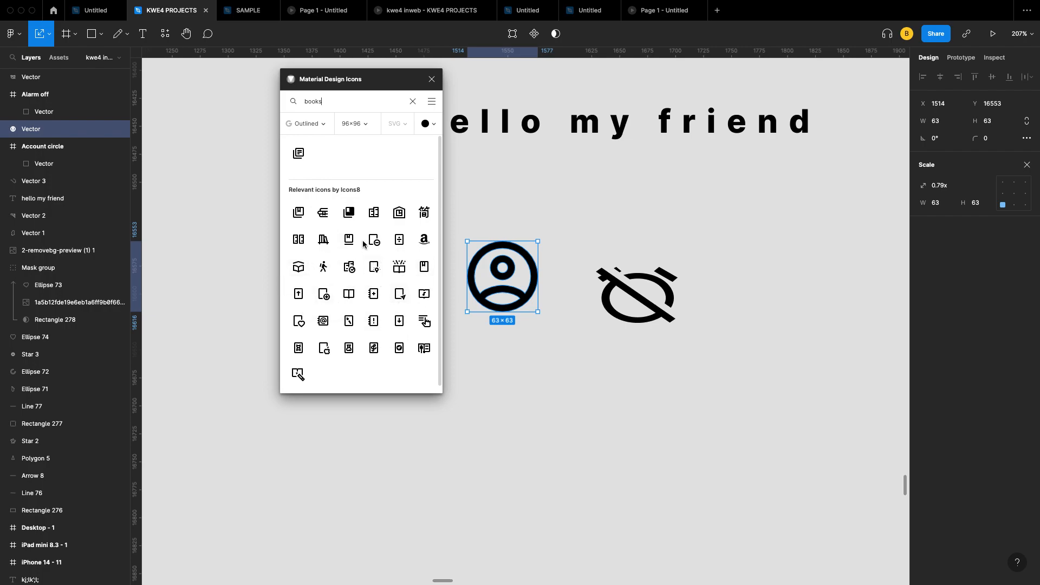
{"action": "left_click_drag", "start_coordinate": [299, 153], "coordinate": [570, 210]}
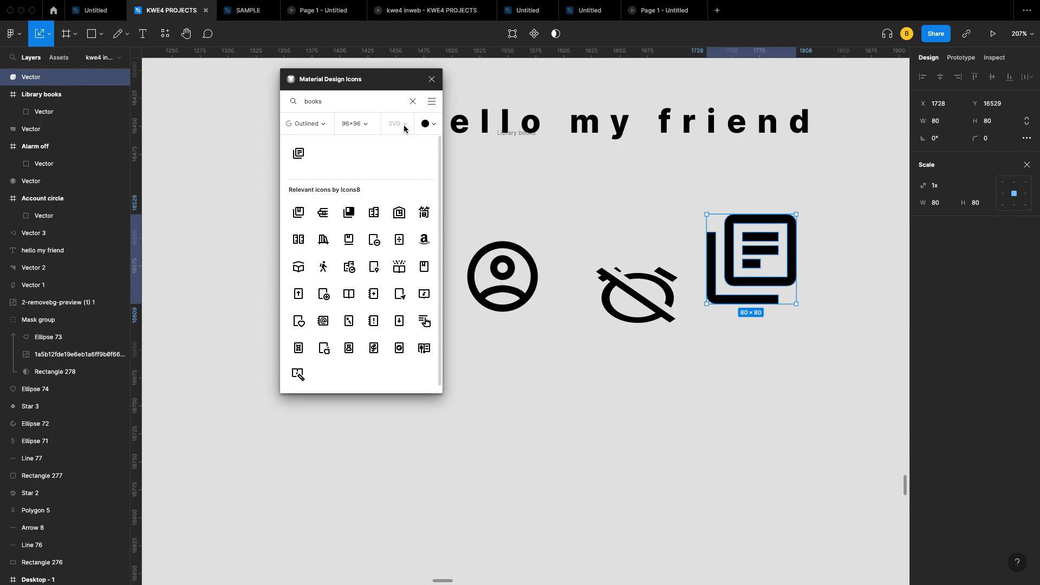
{"action": "left_click", "coordinate": [428, 124]}
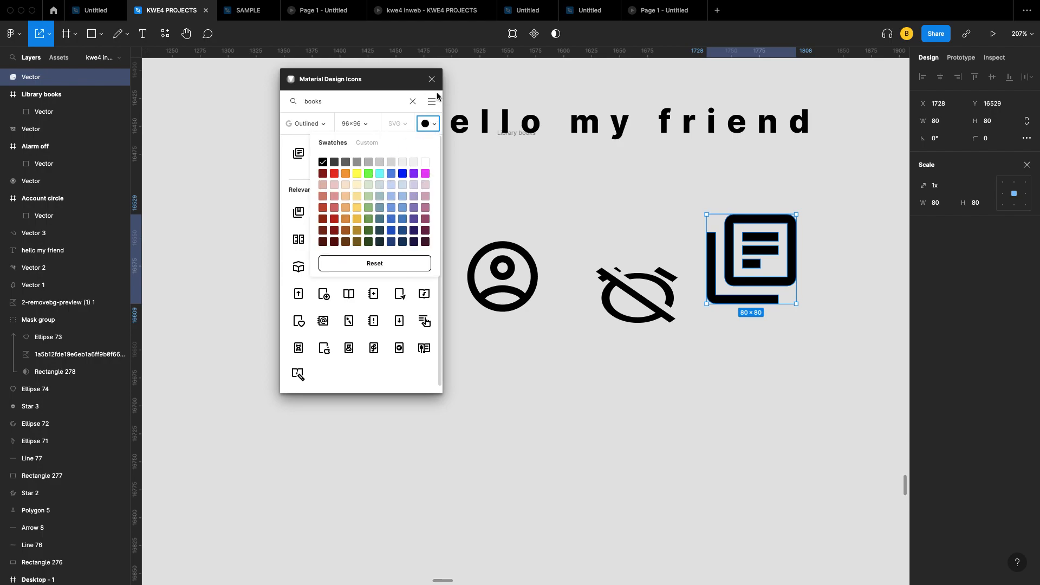
{"action": "left_click", "coordinate": [412, 101]}
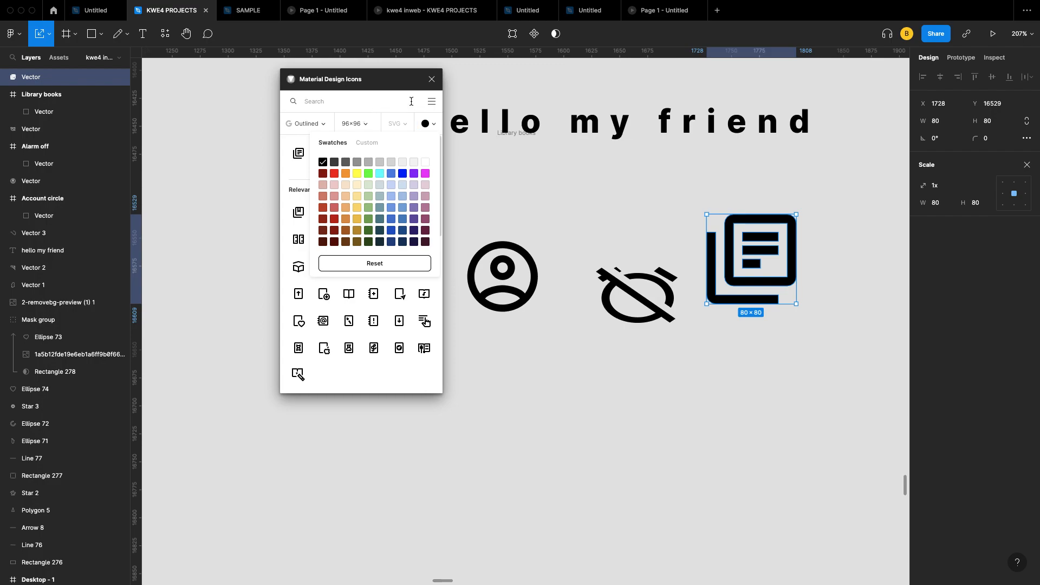
Step: Close the icon plugin, scroll through the Resources plugin list, then pick the Hand tool
{"action": "left_click", "coordinate": [432, 80]}
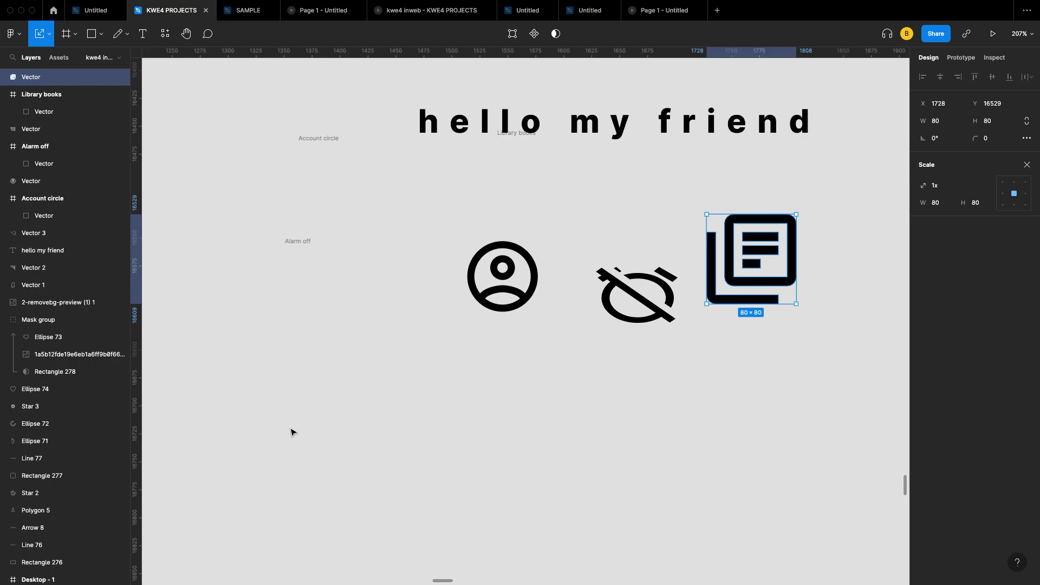
{"action": "left_click", "coordinate": [166, 36]}
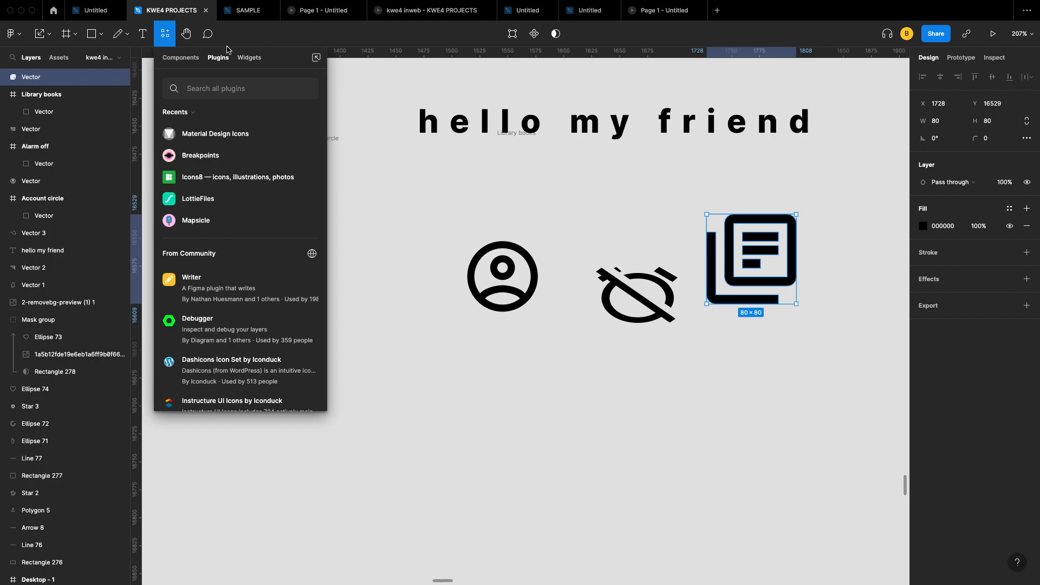
{"action": "scroll", "coordinate": [218, 295], "scroll_direction": "down", "scroll_amount": 10}
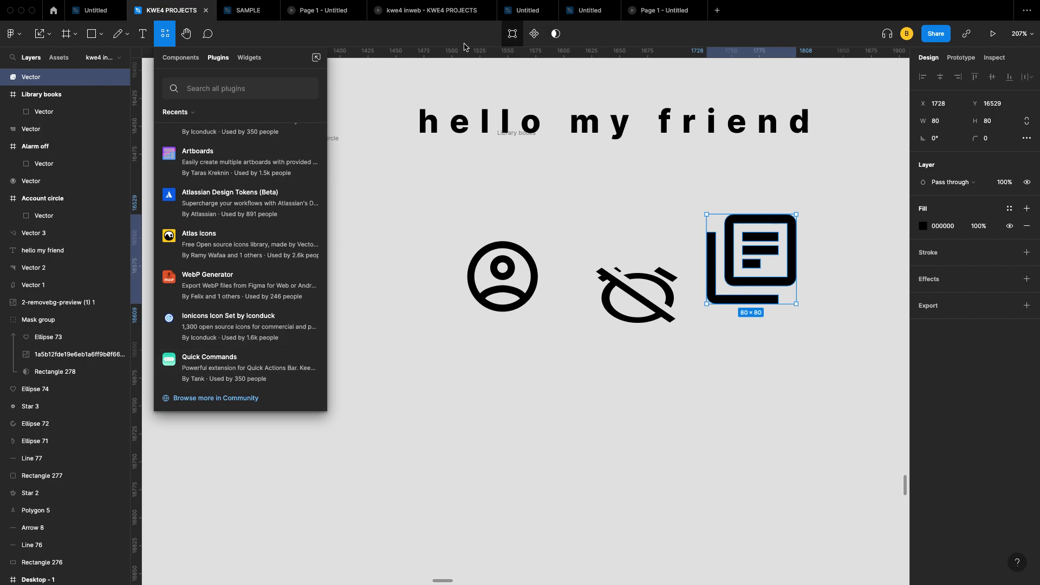
{"action": "left_click", "coordinate": [187, 35]}
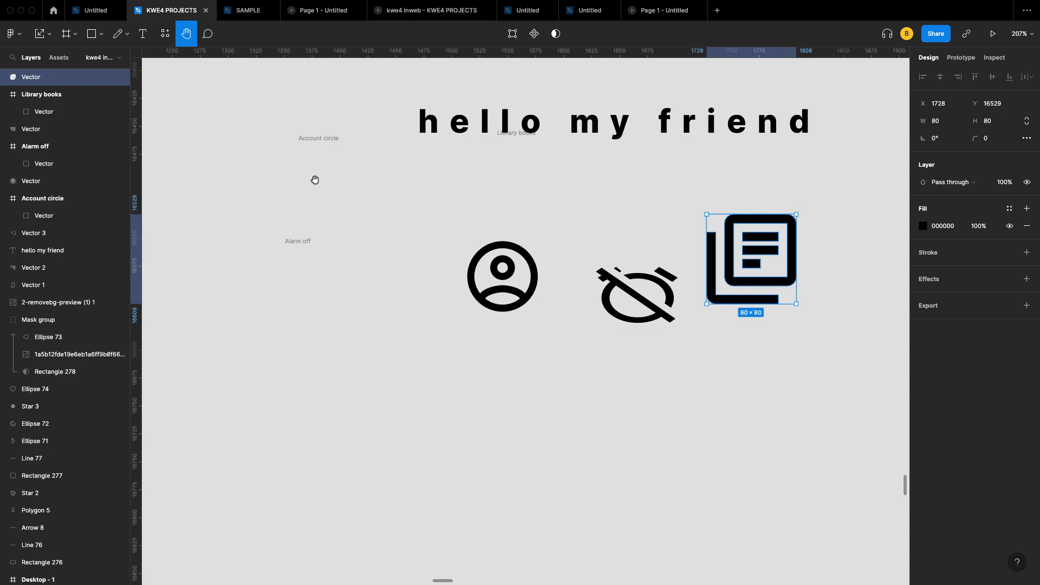
Step: Pan and scroll around the canvas to survey the icons
{"action": "left_click_drag", "start_coordinate": [554, 174], "coordinate": [476, 232]}
{"action": "scroll", "coordinate": [477, 232], "scroll_direction": "down", "scroll_amount": 3}
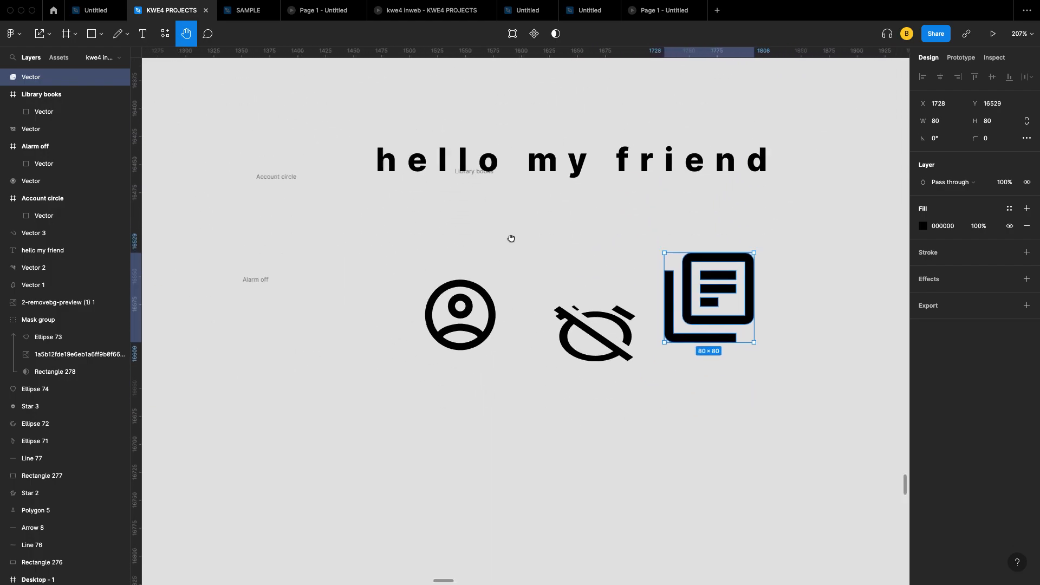
{"action": "left_click_drag", "start_coordinate": [511, 203], "coordinate": [517, 199]}
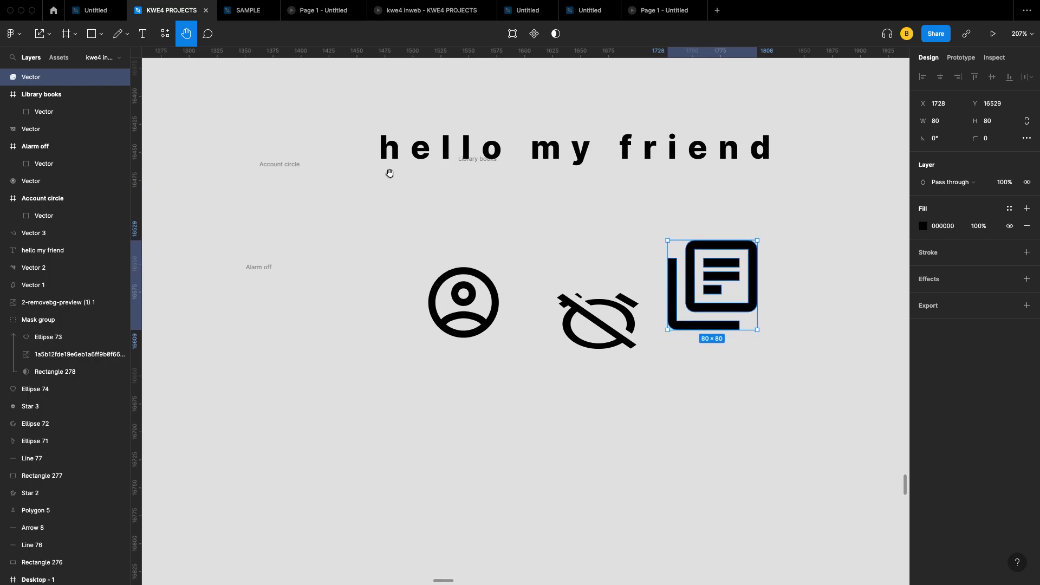
{"action": "key", "text": "v"}
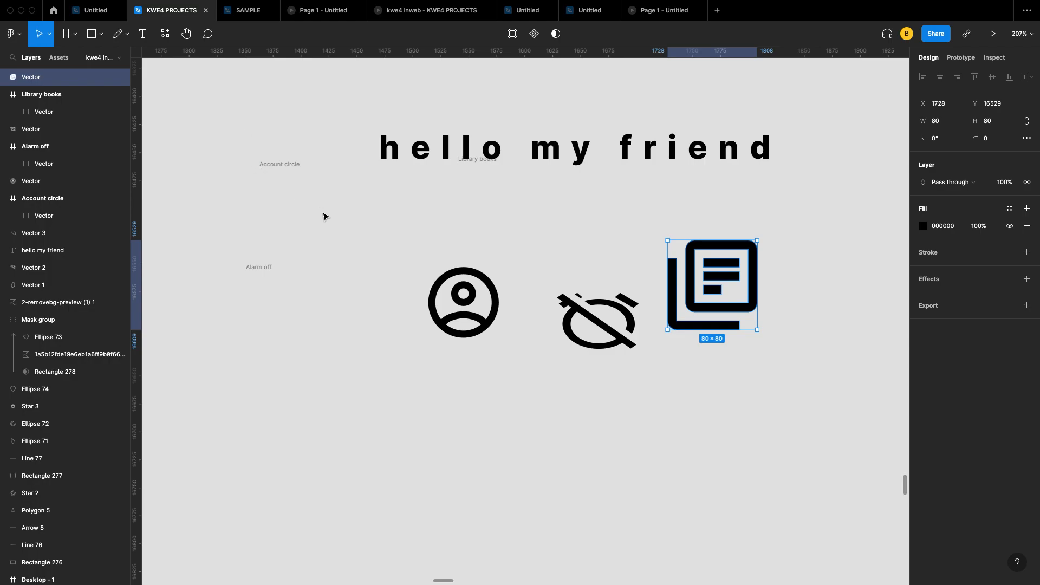
{"action": "scroll", "coordinate": [323, 215], "scroll_direction": "down", "scroll_amount": 5}
{"action": "scroll", "coordinate": [323, 216], "scroll_direction": "up", "scroll_amount": 5}
{"action": "scroll", "coordinate": [322, 214], "scroll_direction": "left", "scroll_amount": 4}
{"action": "scroll", "coordinate": [323, 213], "scroll_direction": "down", "scroll_amount": 2}
{"action": "scroll", "coordinate": [323, 214], "scroll_direction": "up", "scroll_amount": 2}
{"action": "scroll", "coordinate": [292, 182], "scroll_direction": "left", "scroll_amount": 5}
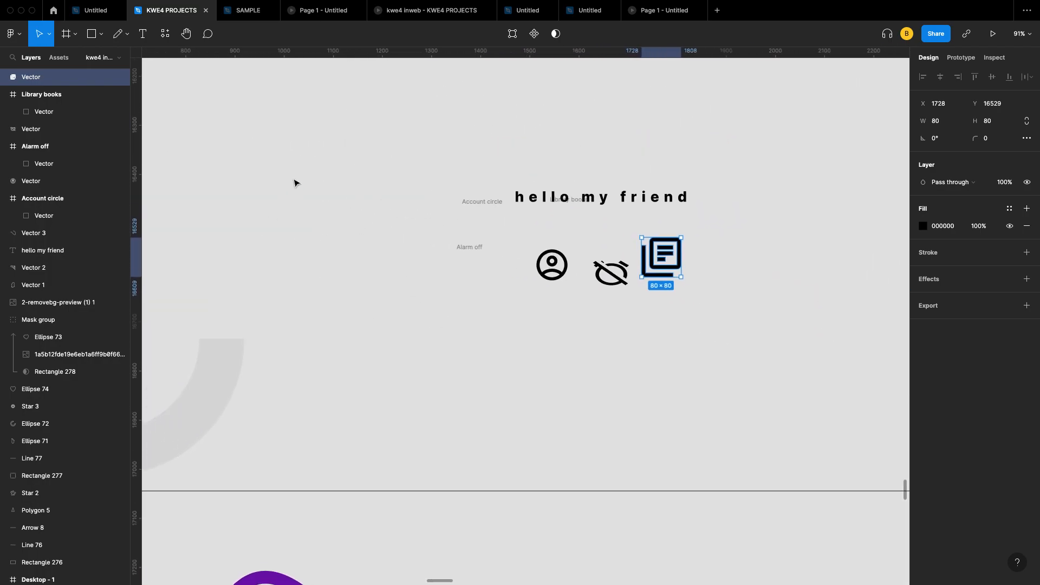
{"action": "scroll", "coordinate": [296, 182], "scroll_direction": "down", "scroll_amount": 2}
{"action": "scroll", "coordinate": [296, 182], "scroll_direction": "up", "scroll_amount": 2}
{"action": "scroll", "coordinate": [296, 182], "scroll_direction": "right", "scroll_amount": 3}
{"action": "scroll", "coordinate": [353, 177], "scroll_direction": "left", "scroll_amount": 1}
{"action": "scroll", "coordinate": [353, 178], "scroll_direction": "down", "scroll_amount": 1}
{"action": "scroll", "coordinate": [353, 177], "scroll_direction": "right", "scroll_amount": 1}
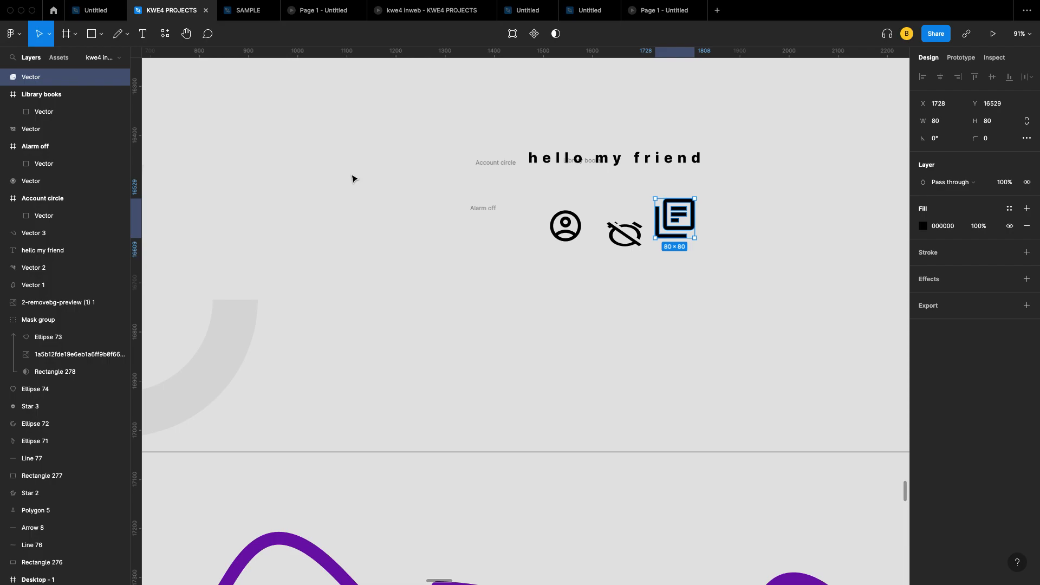
{"action": "scroll", "coordinate": [399, 186], "scroll_direction": "right", "scroll_amount": 2}
{"action": "scroll", "coordinate": [399, 186], "scroll_direction": "up", "scroll_amount": 1}
{"action": "scroll", "coordinate": [486, 236], "scroll_direction": "right", "scroll_amount": 1}
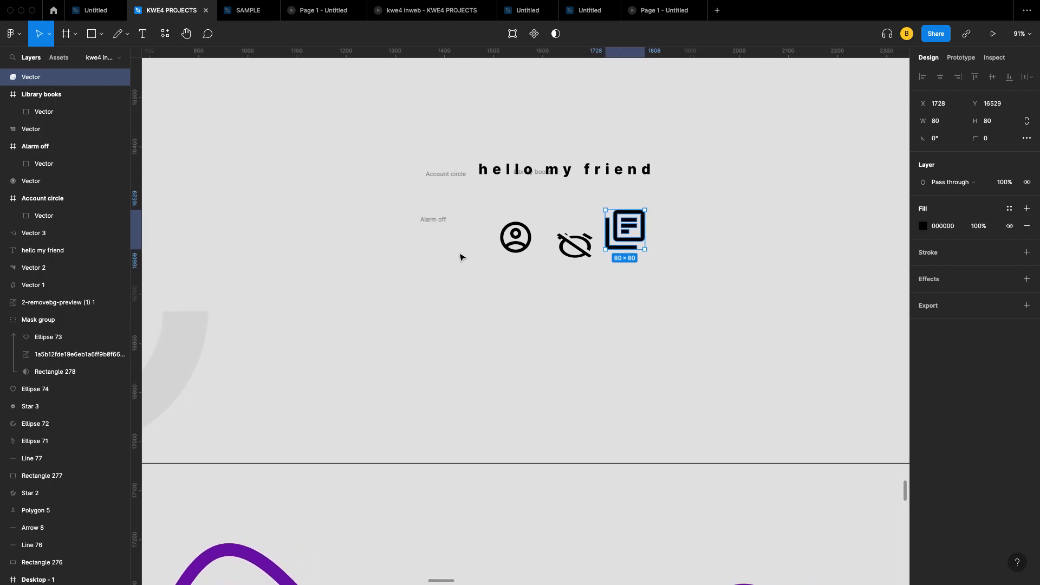
{"action": "scroll", "coordinate": [460, 257], "scroll_direction": "down", "scroll_amount": 5}
{"action": "scroll", "coordinate": [460, 256], "scroll_direction": "left", "scroll_amount": 8}
{"action": "scroll", "coordinate": [459, 255], "scroll_direction": "right", "scroll_amount": 2}
{"action": "scroll", "coordinate": [460, 255], "scroll_direction": "up", "scroll_amount": 1}
{"action": "scroll", "coordinate": [466, 255], "scroll_direction": "left", "scroll_amount": 1}
{"action": "scroll", "coordinate": [465, 254], "scroll_direction": "up", "scroll_amount": 5, "text": "ctrl"}
{"action": "scroll", "coordinate": [465, 255], "scroll_direction": "down", "scroll_amount": 5, "text": "ctrl"}
{"action": "scroll", "coordinate": [465, 254], "scroll_direction": "up", "scroll_amount": 5, "text": "ctrl"}
{"action": "scroll", "coordinate": [465, 254], "scroll_direction": "down", "scroll_amount": 5, "text": "ctrl"}
{"action": "scroll", "coordinate": [465, 255], "scroll_direction": "up", "scroll_amount": 3, "text": "ctrl"}
{"action": "scroll", "coordinate": [465, 254], "scroll_direction": "down", "scroll_amount": 10, "text": "ctrl"}
{"action": "scroll", "coordinate": [465, 254], "scroll_direction": "up", "scroll_amount": 7, "text": "ctrl"}
{"action": "scroll", "coordinate": [515, 242], "scroll_direction": "up", "scroll_amount": 4, "text": "ctrl"}
{"action": "scroll", "coordinate": [514, 243], "scroll_direction": "up", "scroll_amount": 3, "text": "ctrl"}
{"action": "scroll", "coordinate": [514, 242], "scroll_direction": "down", "scroll_amount": 6, "text": "ctrl"}
{"action": "scroll", "coordinate": [559, 217], "scroll_direction": "up", "scroll_amount": 2, "text": "ctrl"}
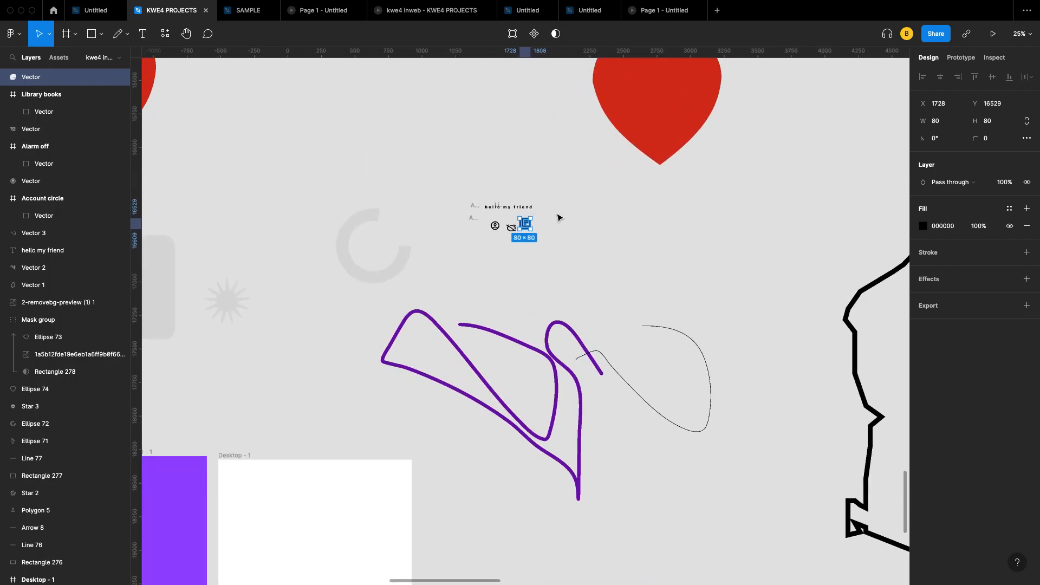
{"action": "scroll", "coordinate": [558, 217], "scroll_direction": "up", "scroll_amount": 5}
{"action": "scroll", "coordinate": [558, 217], "scroll_direction": "left", "scroll_amount": 4}
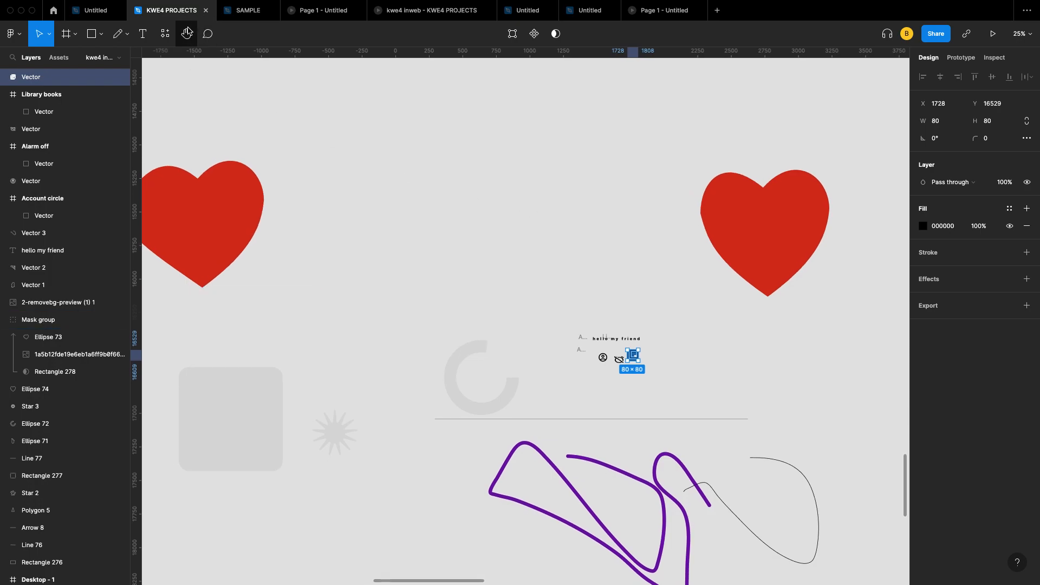
Step: Pan the view with the Hand tool over the hearts and sketches
{"action": "left_click", "coordinate": [187, 33]}
{"action": "left_click_drag", "start_coordinate": [399, 169], "coordinate": [427, 184]}
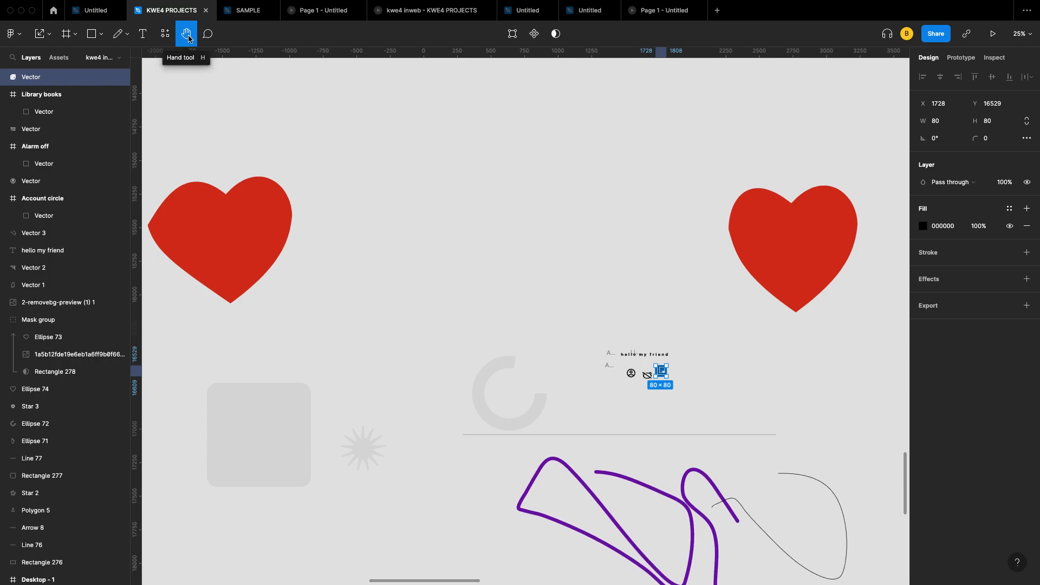
{"action": "left_click_drag", "start_coordinate": [448, 188], "coordinate": [485, 202]}
{"action": "scroll", "coordinate": [520, 366], "scroll_direction": "down", "scroll_amount": 3}
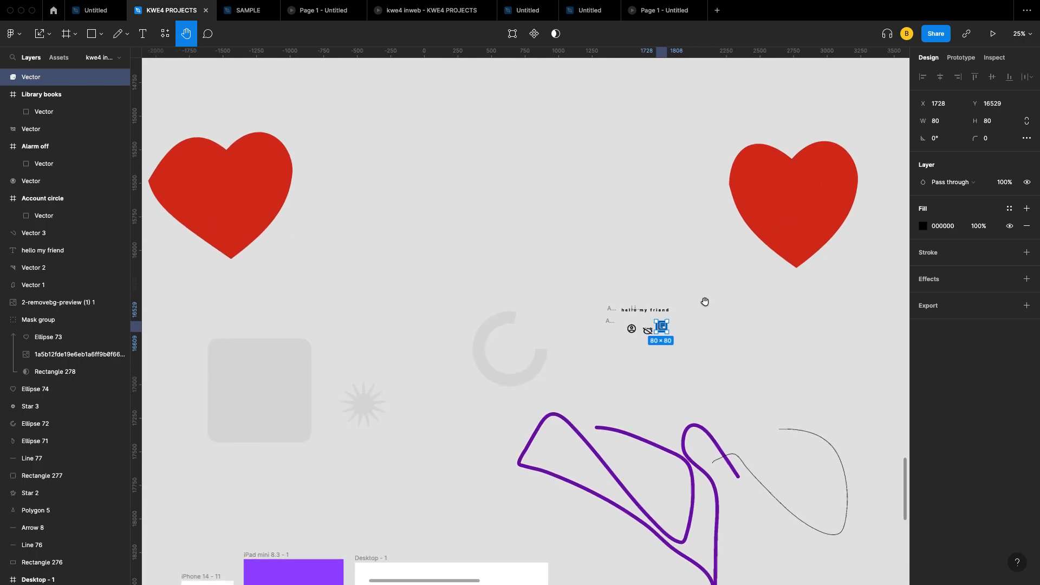
{"action": "scroll", "coordinate": [596, 404], "scroll_direction": "down", "scroll_amount": 3}
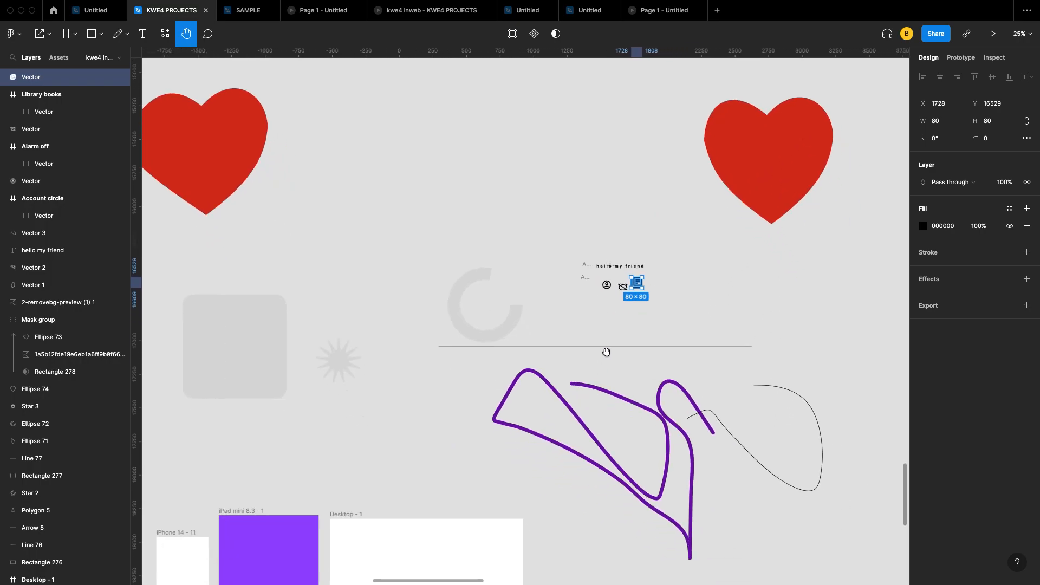
{"action": "scroll", "coordinate": [599, 339], "scroll_direction": "down", "scroll_amount": 3}
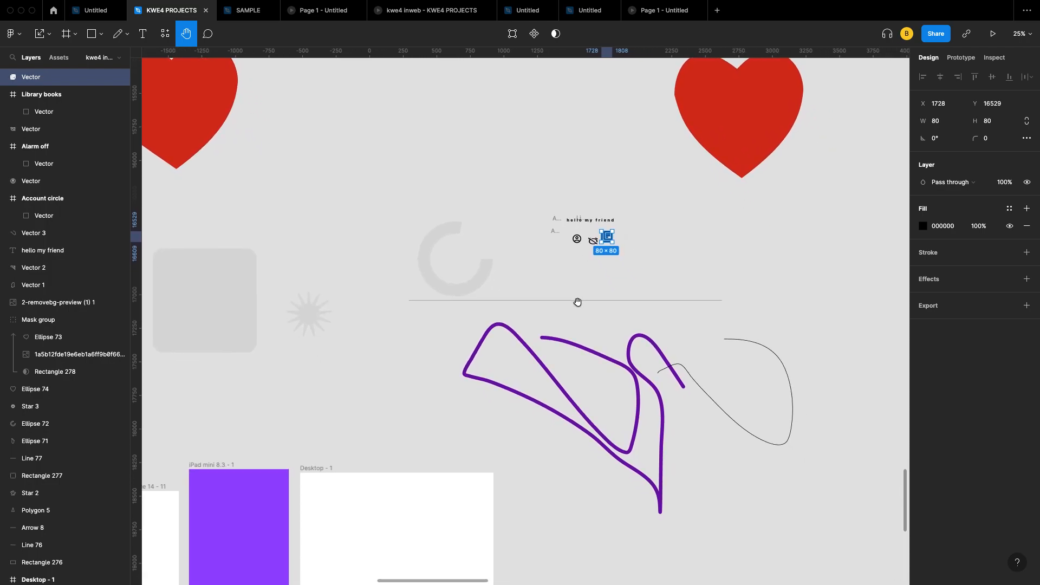
{"action": "scroll", "coordinate": [671, 315], "scroll_direction": "left", "scroll_amount": 2}
{"action": "scroll", "coordinate": [747, 269], "scroll_direction": "up", "scroll_amount": 2}
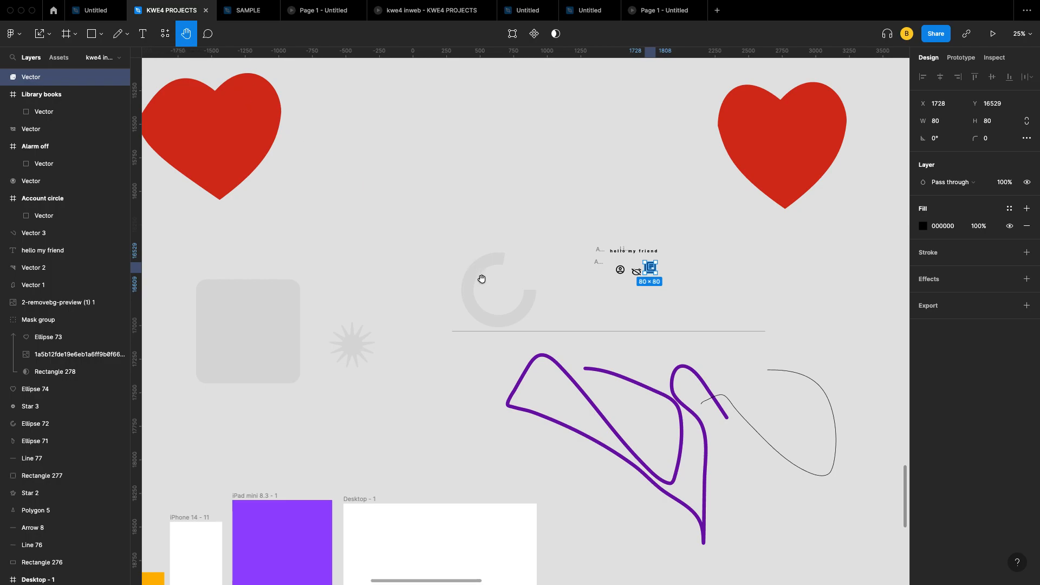
{"action": "scroll", "coordinate": [481, 279], "scroll_direction": "left", "scroll_amount": 2}
{"action": "scroll", "coordinate": [481, 278], "scroll_direction": "up", "scroll_amount": 1}
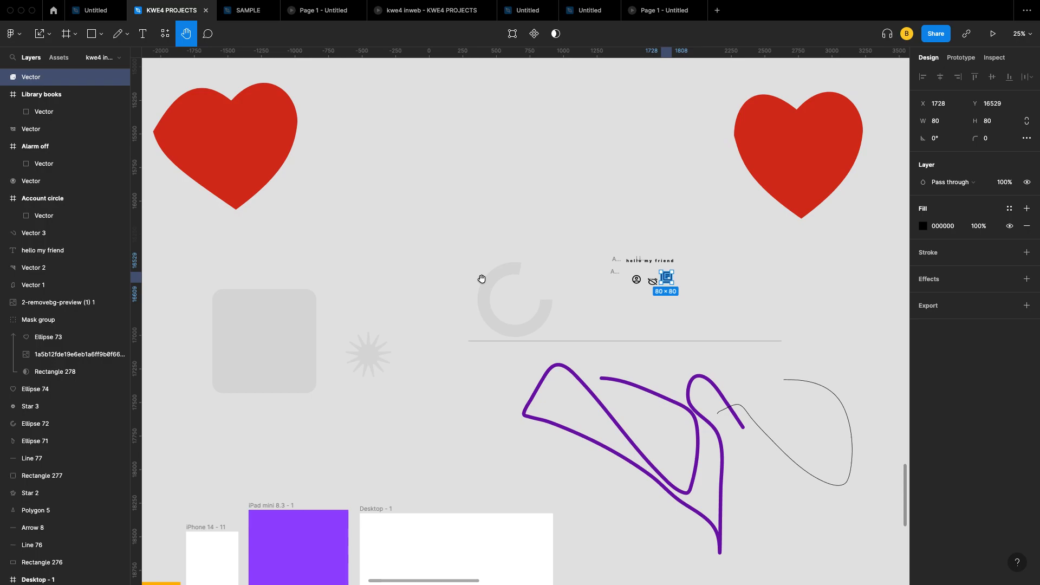
Step: Select and deselect the grey arc shape, then switch to the Comment tool
{"action": "key", "text": "v"}
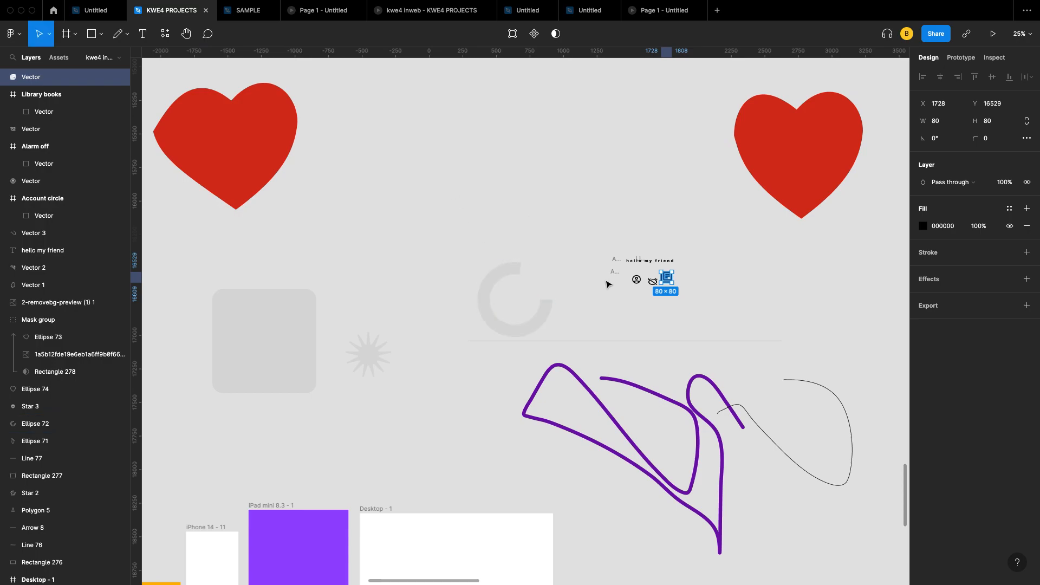
{"action": "left_click", "coordinate": [506, 288]}
{"action": "left_click", "coordinate": [622, 242]}
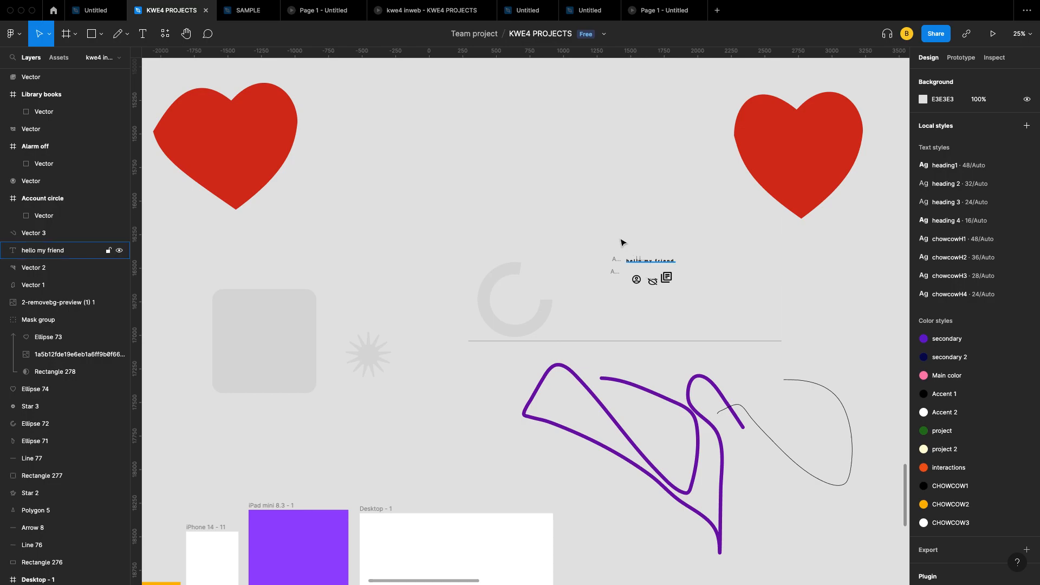
{"action": "scroll", "coordinate": [277, 155], "scroll_direction": "up", "scroll_amount": 1}
{"action": "scroll", "coordinate": [277, 155], "scroll_direction": "left", "scroll_amount": 1}
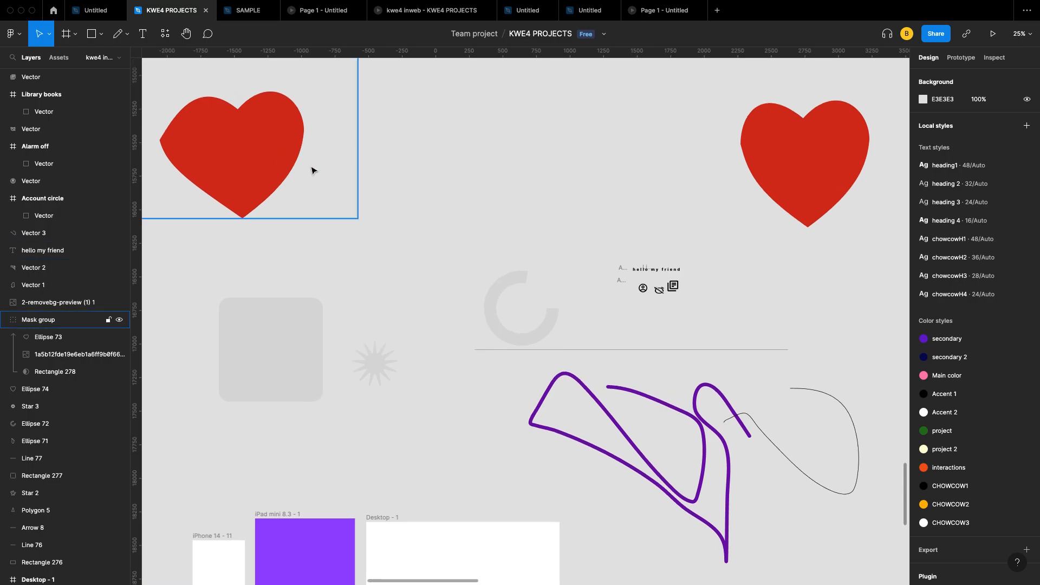
{"action": "left_click", "coordinate": [209, 38]}
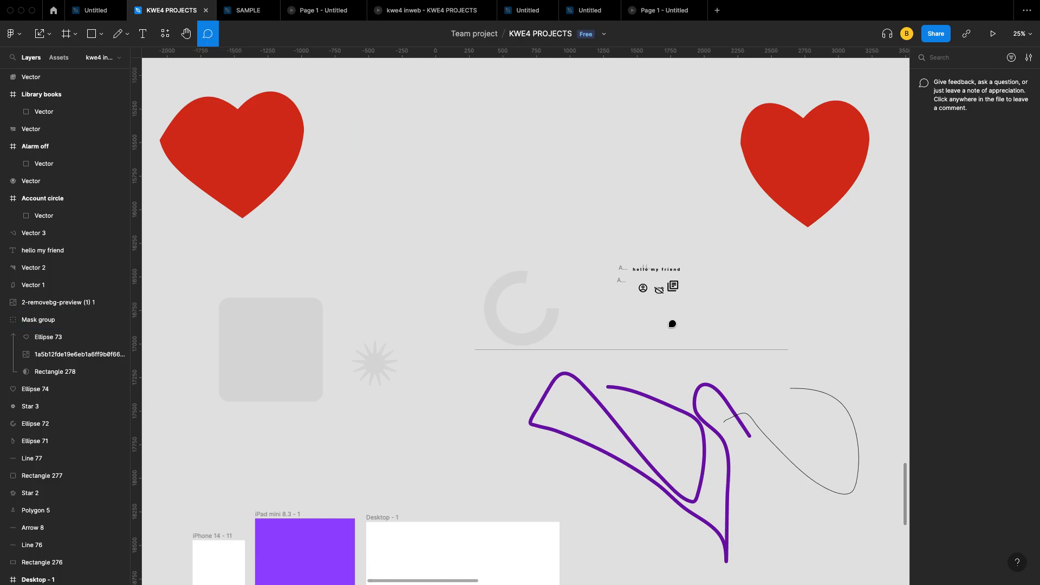
Step: Post the comment 'this shape is not perfect' on the right-hand red heart
{"action": "scroll", "coordinate": [750, 221], "scroll_direction": "down", "scroll_amount": 5}
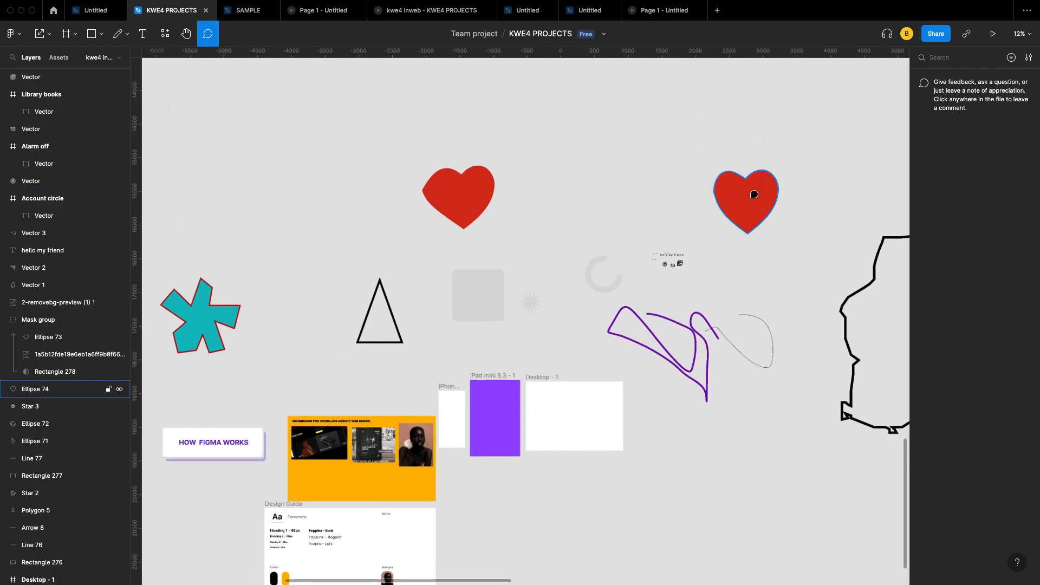
{"action": "scroll", "coordinate": [749, 195], "scroll_direction": "up", "scroll_amount": 5}
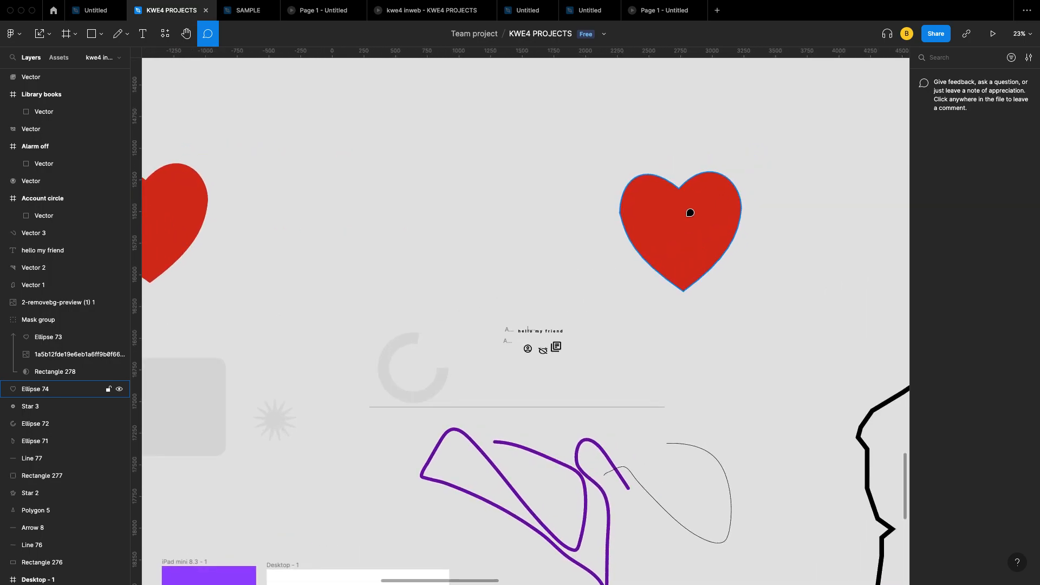
{"action": "left_click", "coordinate": [689, 214]}
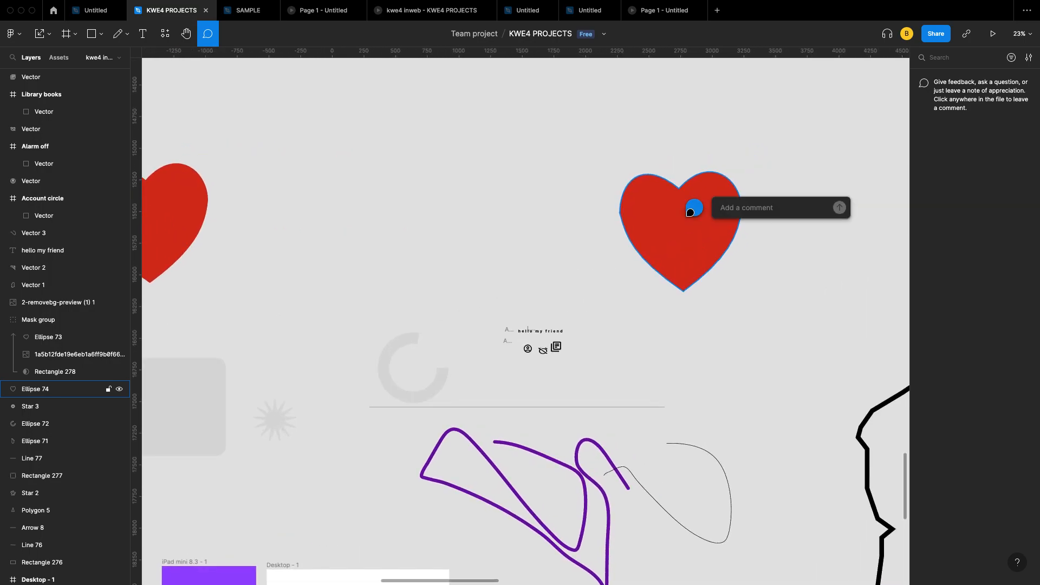
{"action": "type", "text": "this shape is nor"}
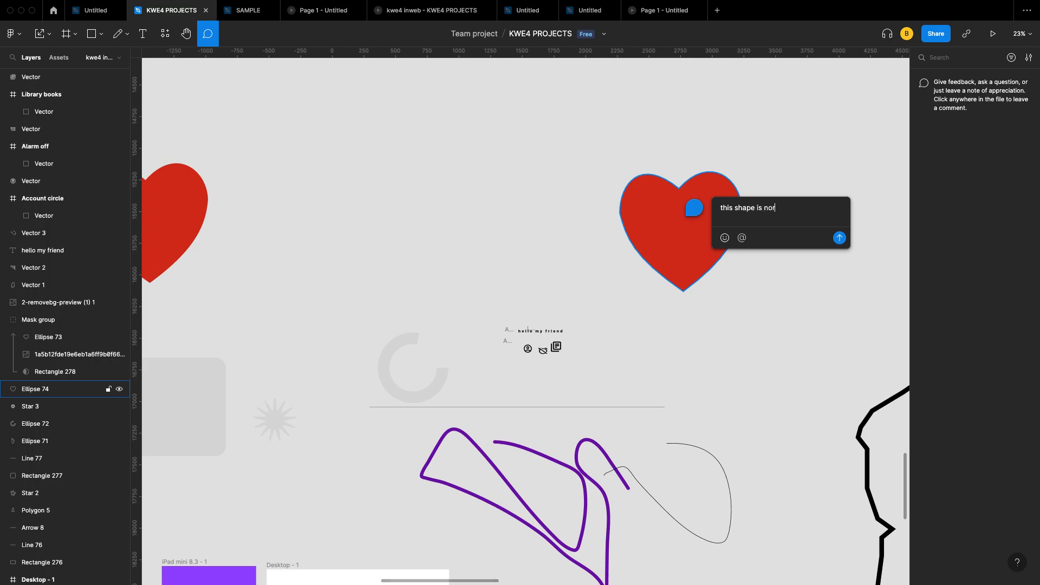
{"action": "type", "text": "erfect"}
{"action": "left_click", "coordinate": [839, 237]}
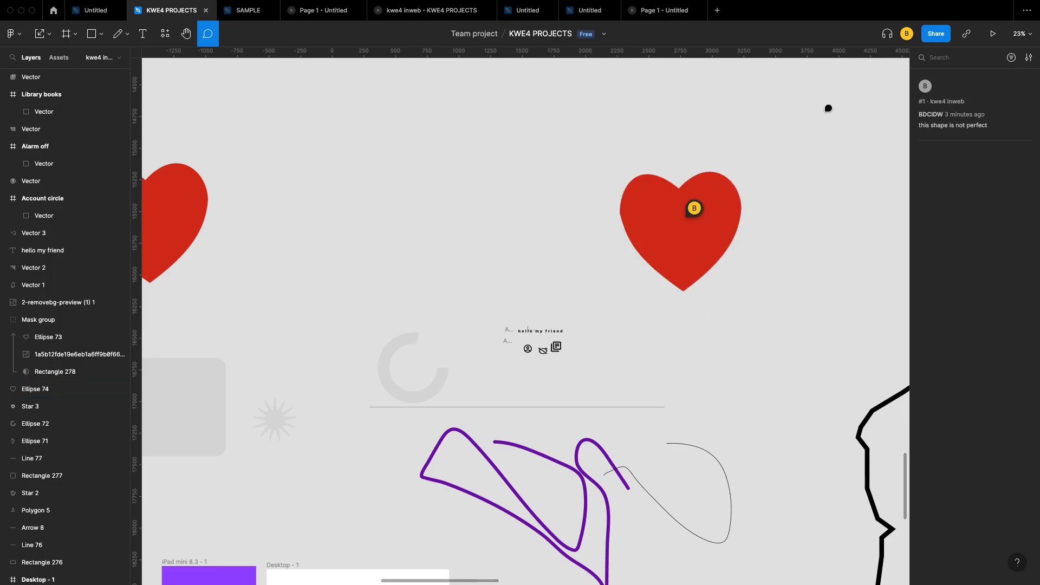
{"action": "scroll", "coordinate": [803, 135], "scroll_direction": "down", "scroll_amount": 5}
{"action": "scroll", "coordinate": [717, 207], "scroll_direction": "up", "scroll_amount": 4}
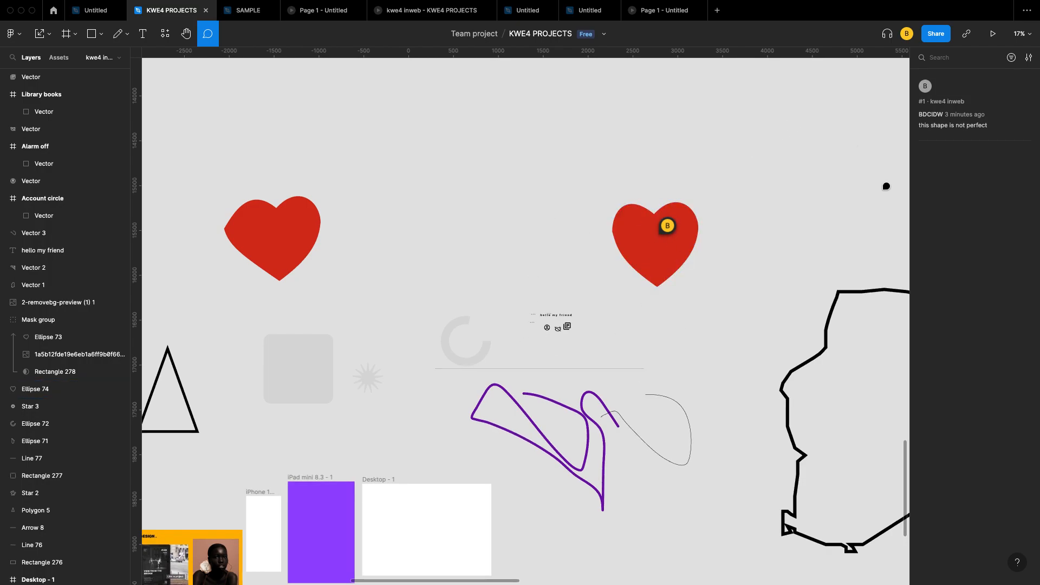
{"action": "scroll", "coordinate": [854, 276], "scroll_direction": "down", "scroll_amount": 2}
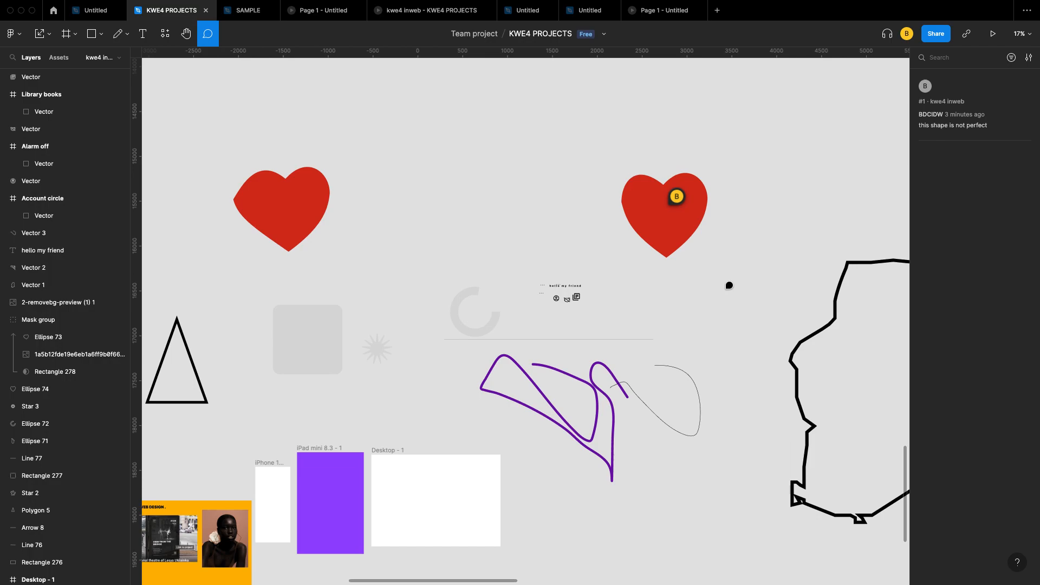
{"action": "scroll", "coordinate": [729, 285], "scroll_direction": "left", "scroll_amount": 2}
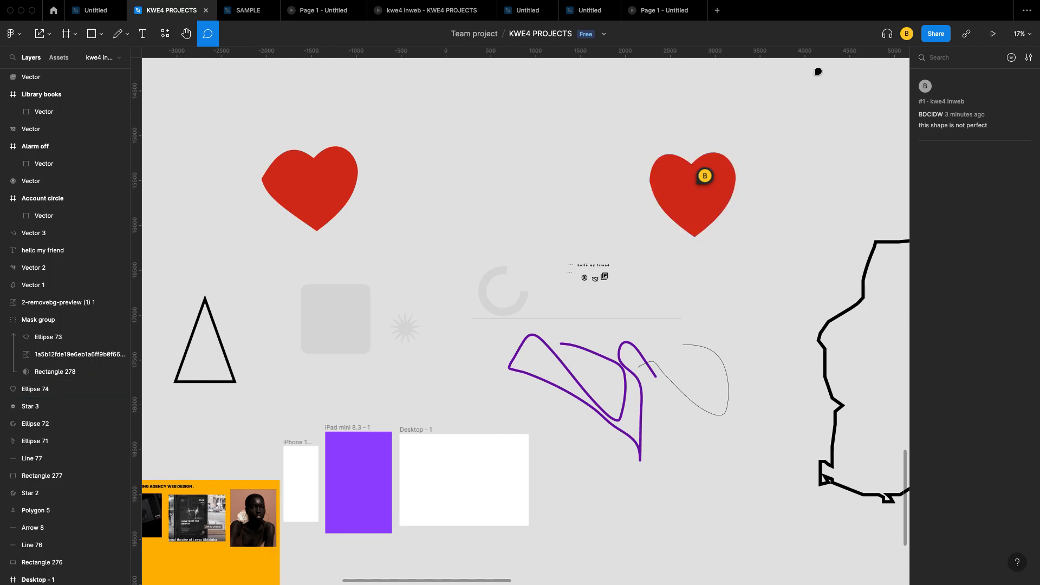
Step: Open the file's Share dialog and enter an invitee's address
{"action": "left_click", "coordinate": [937, 34]}
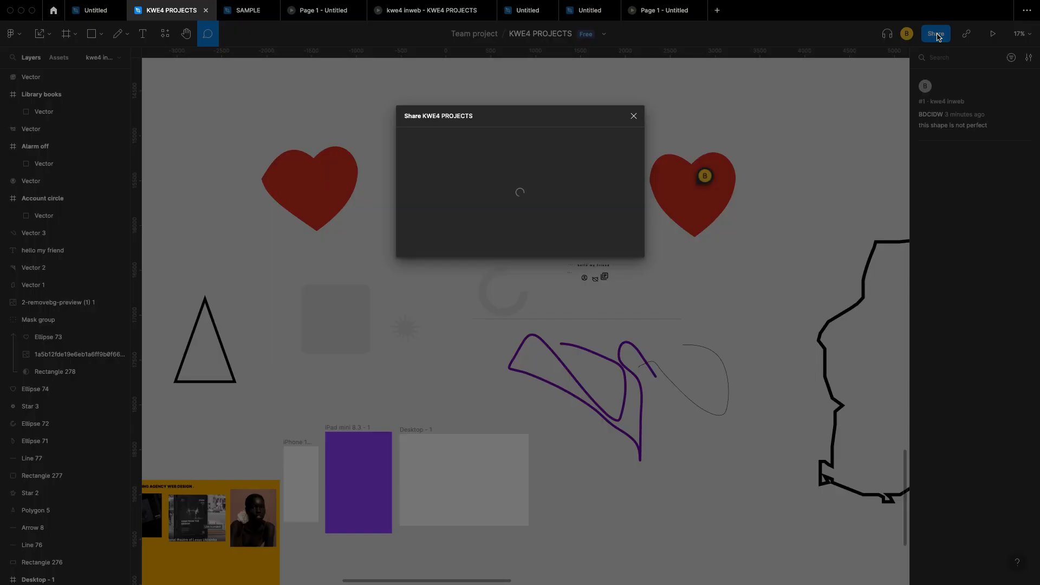
{"action": "type", "text": "shug"}
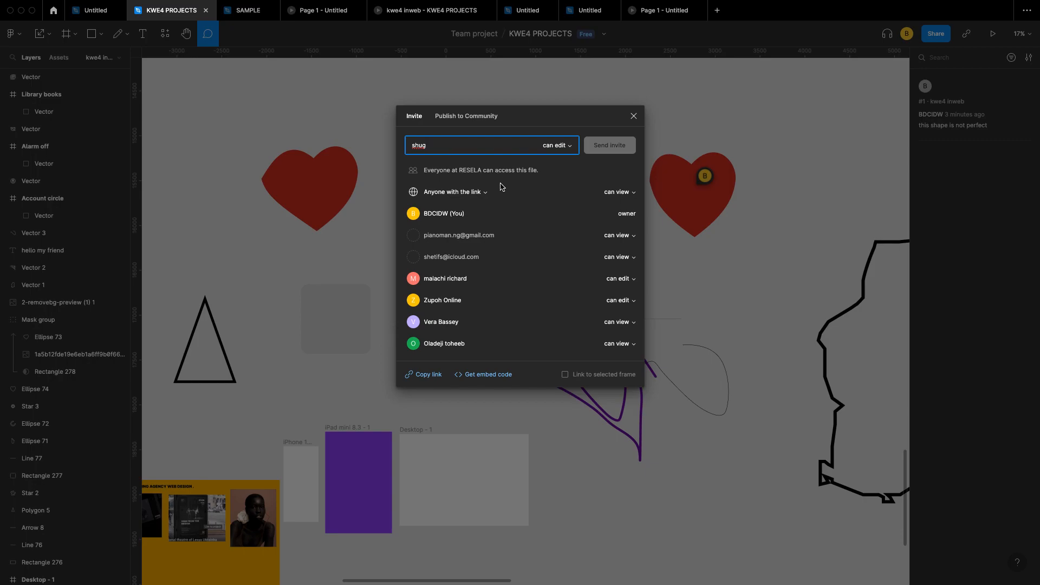
{"action": "left_click", "coordinate": [469, 300]}
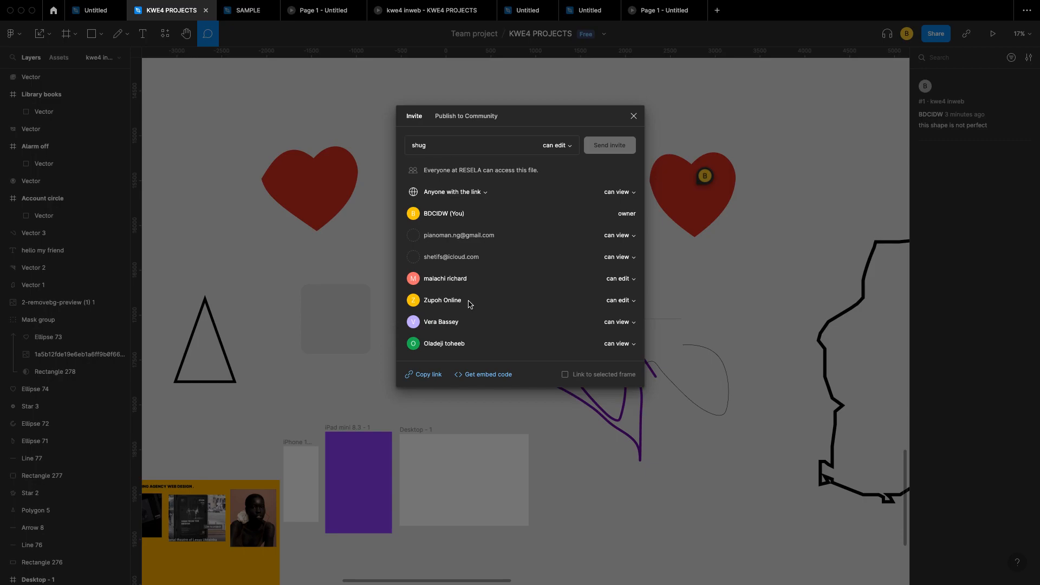
{"action": "left_click", "coordinate": [459, 144]}
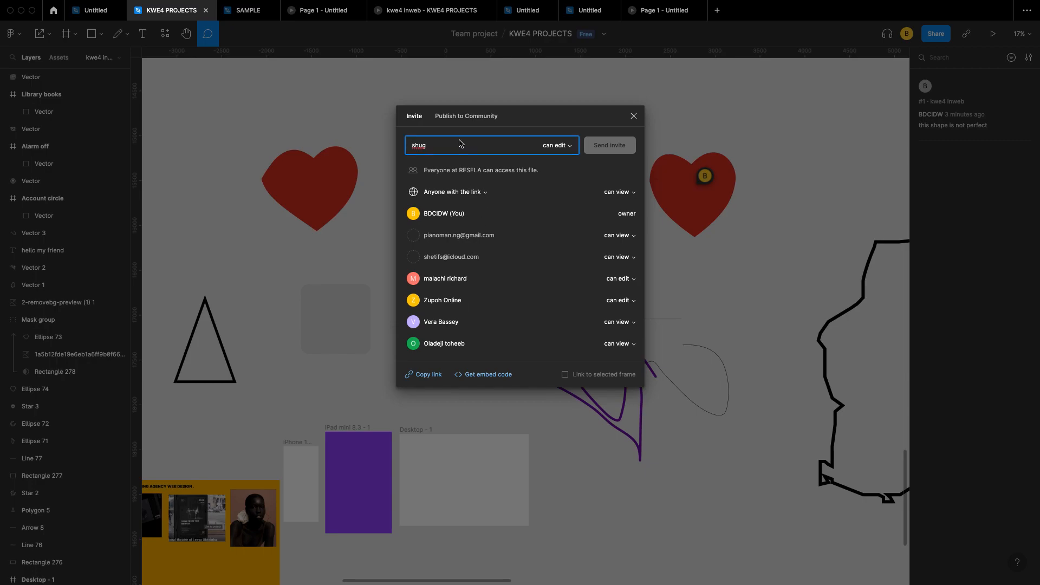
{"action": "key", "text": "BackSpace"}
{"action": "key", "text": "BackSpace"}
{"action": "key", "text": "BackSpace"}
{"action": "key", "text": "BackSpace"}
Step: Switch the invitee to can view, back to can edit, then close the dialog unsent
{"action": "left_click", "coordinate": [572, 146]}
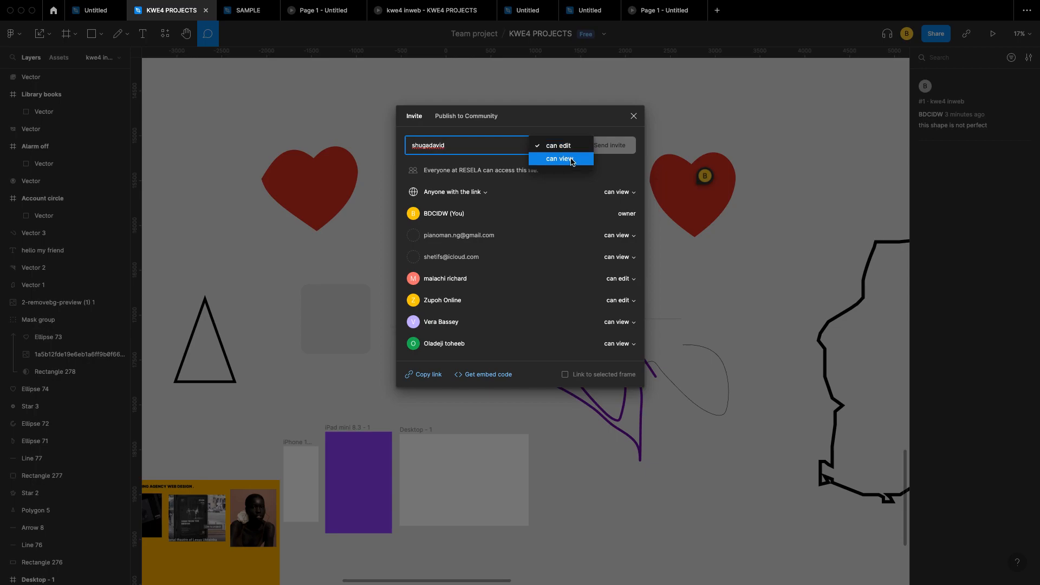
{"action": "left_click", "coordinate": [571, 161]}
{"action": "left_click", "coordinate": [567, 147]}
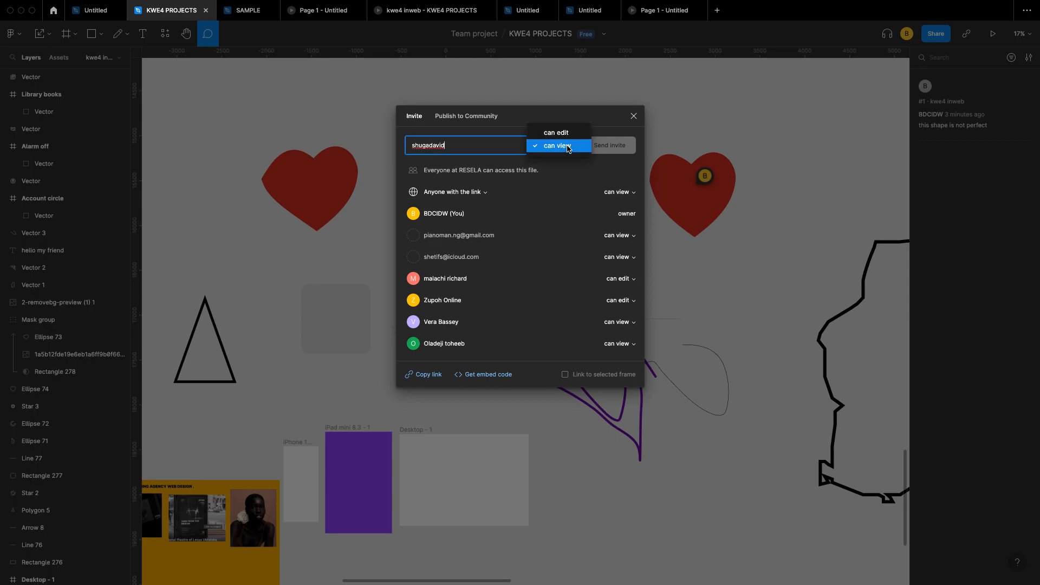
{"action": "left_click", "coordinate": [567, 147]}
{"action": "left_click", "coordinate": [567, 146]}
{"action": "left_click", "coordinate": [566, 134]}
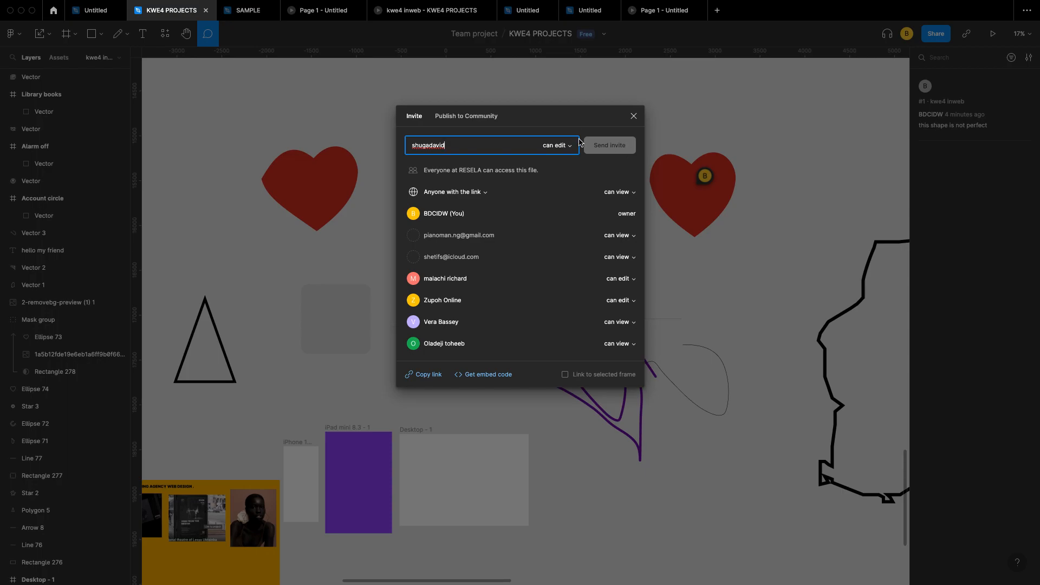
{"action": "left_click", "coordinate": [634, 116]}
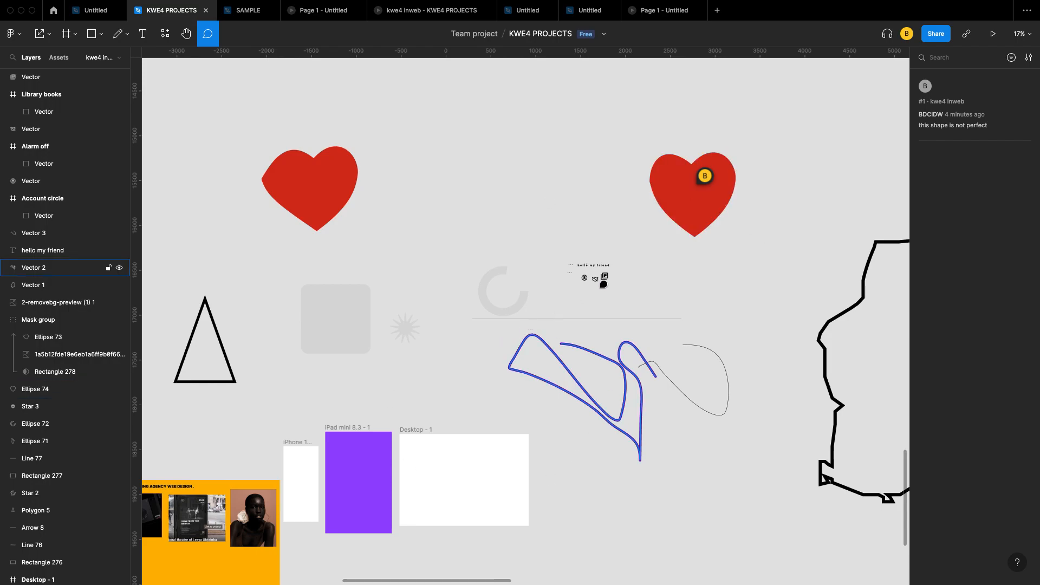
Step: Exit commenting mode with Escape and scroll the canvas sideways
{"action": "mouse_move", "coordinate": [702, 183]}
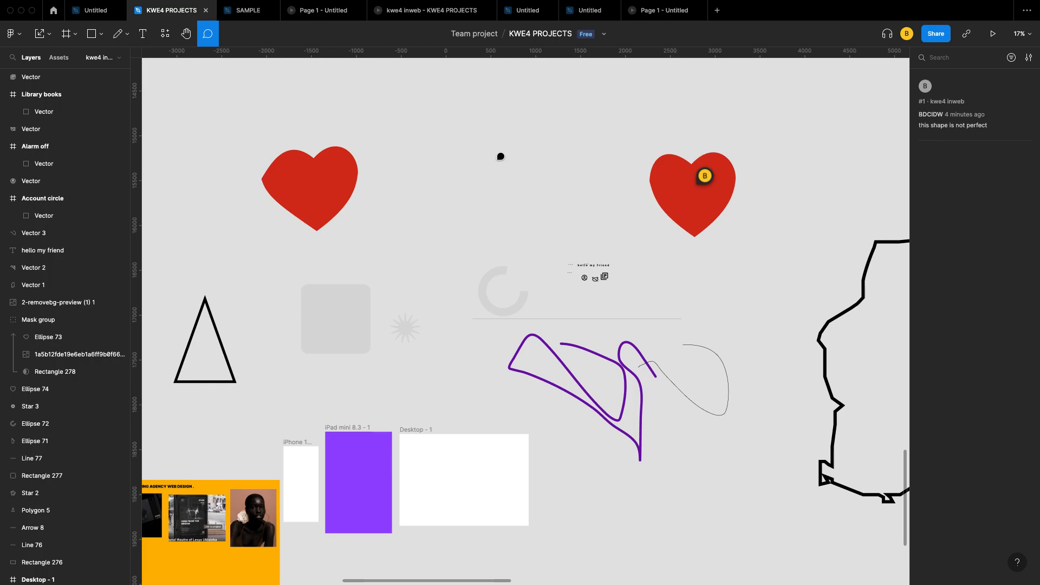
{"action": "key", "text": "Escape"}
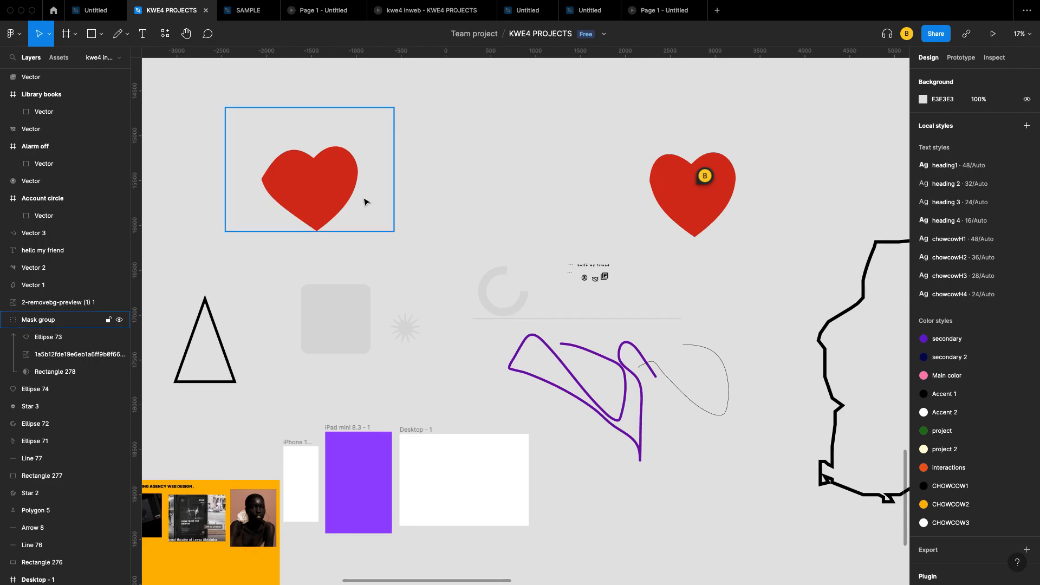
{"action": "scroll", "coordinate": [364, 198], "scroll_direction": "left", "scroll_amount": 3}
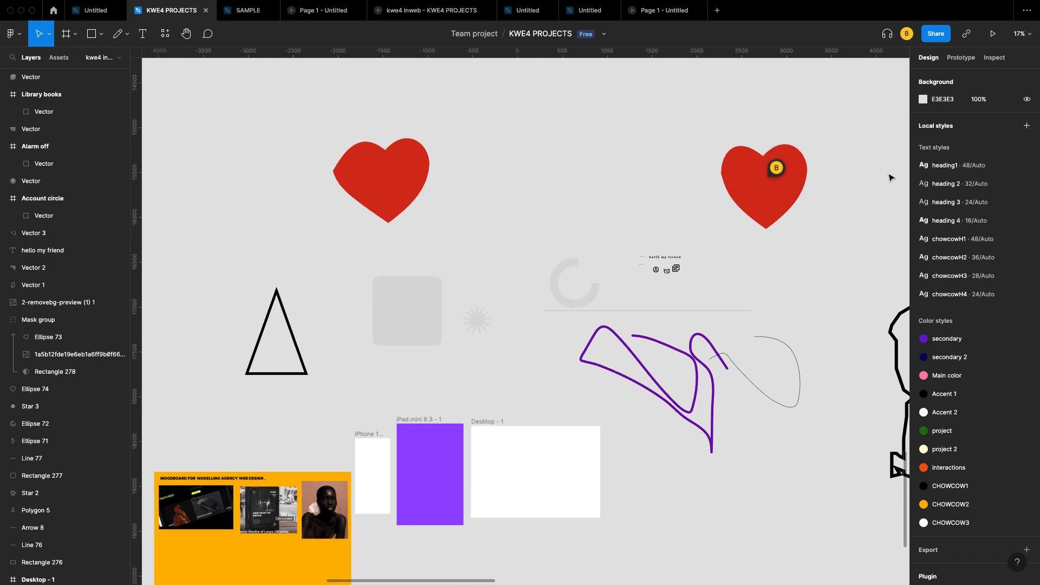
{"action": "scroll", "coordinate": [738, 195], "scroll_direction": "right", "scroll_amount": 3}
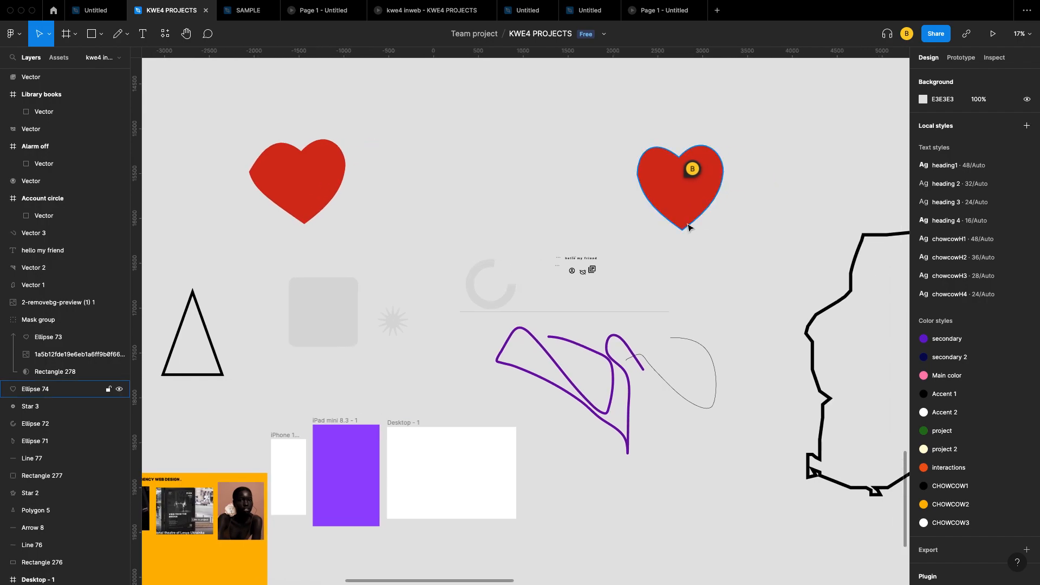
{"action": "scroll", "coordinate": [687, 226], "scroll_direction": "left", "scroll_amount": 4}
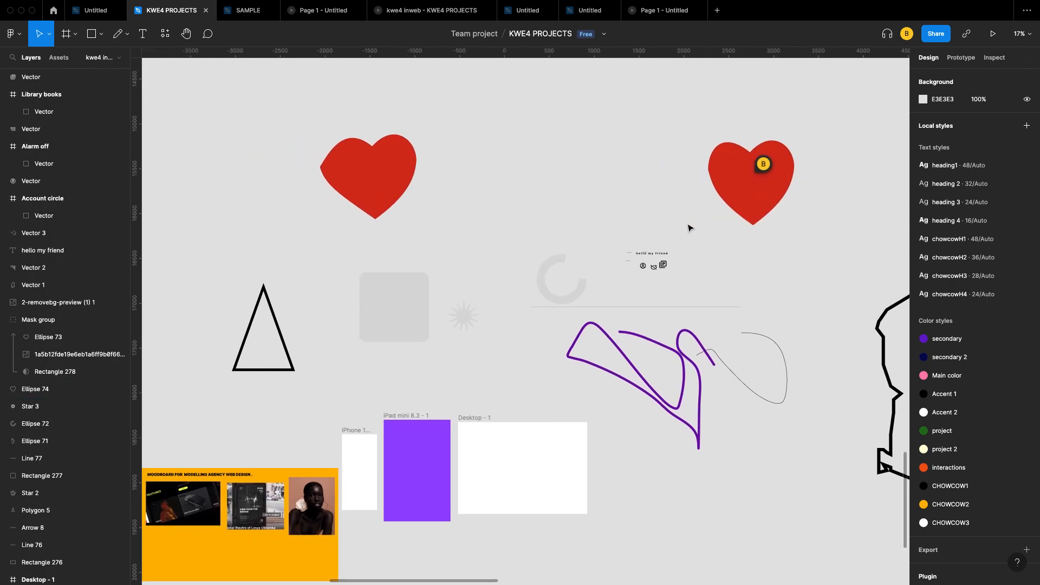
Step: Draft a comment on the left heart mentioning a teammate and asking 'what is this please?', then discard it
{"action": "left_click", "coordinate": [209, 35]}
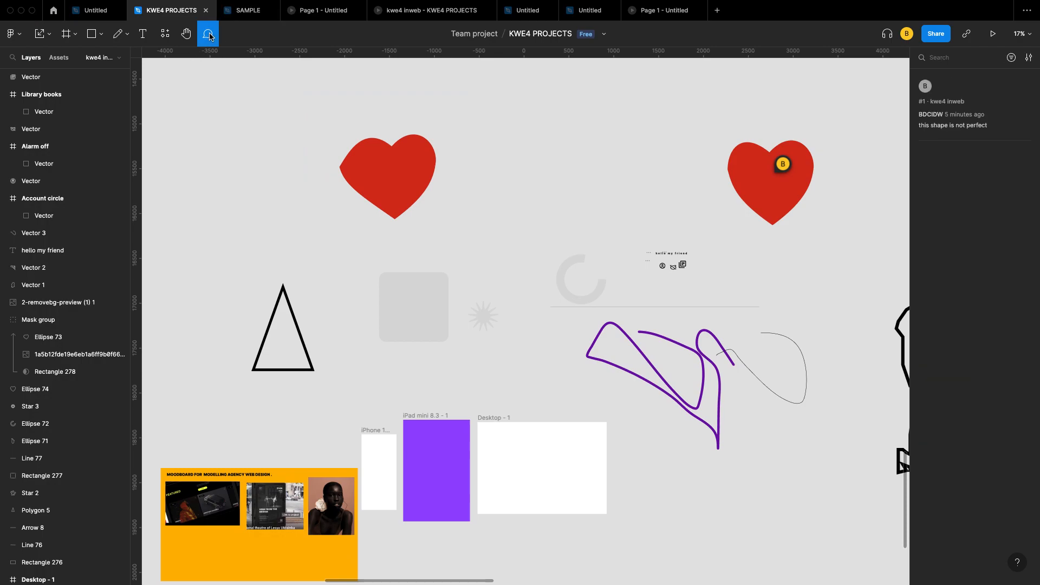
{"action": "left_click", "coordinate": [390, 173]}
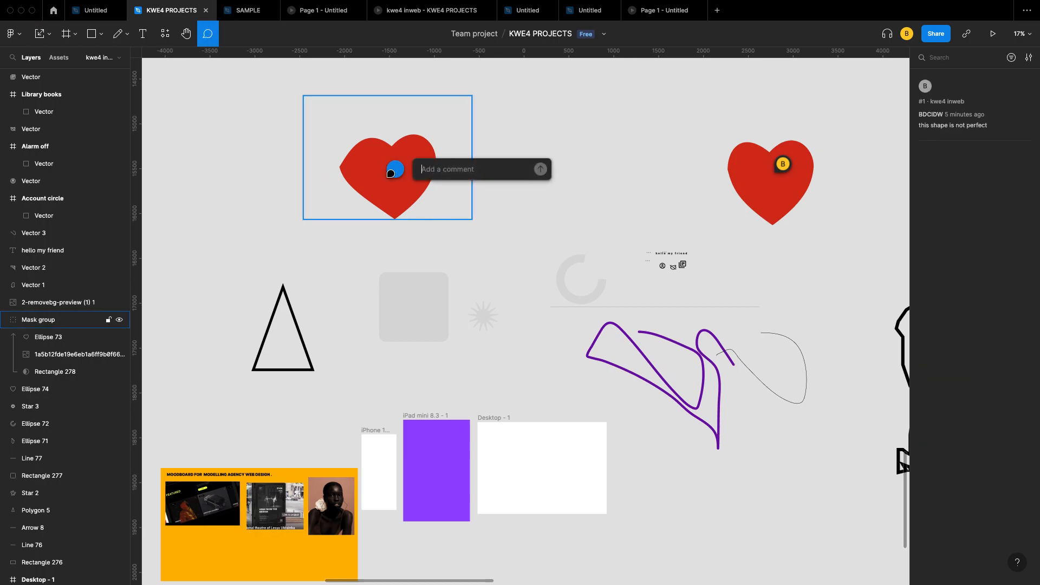
{"action": "scroll", "coordinate": [390, 173], "scroll_direction": "up", "scroll_amount": 1}
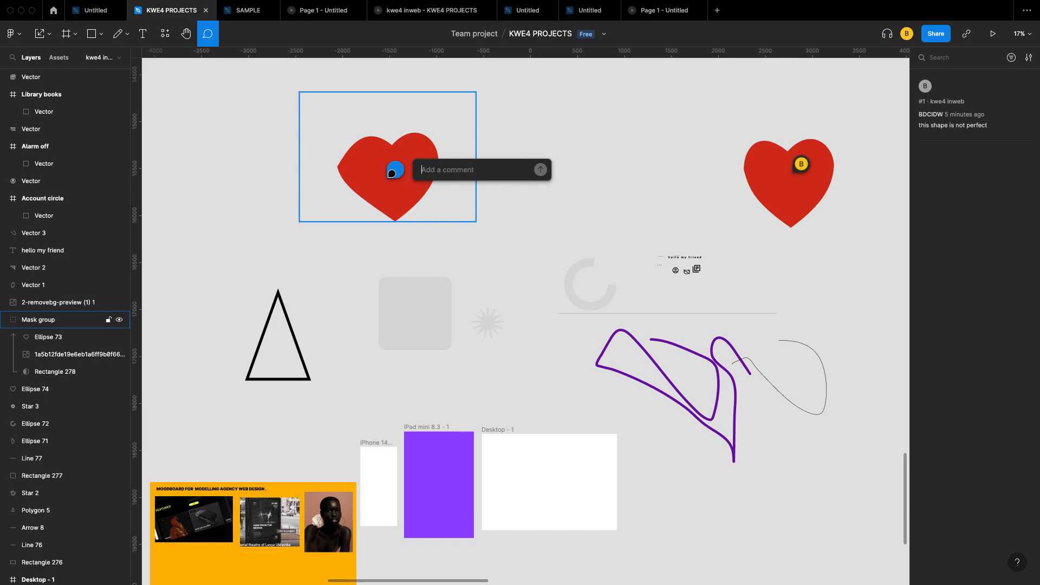
{"action": "type", "text": "@"}
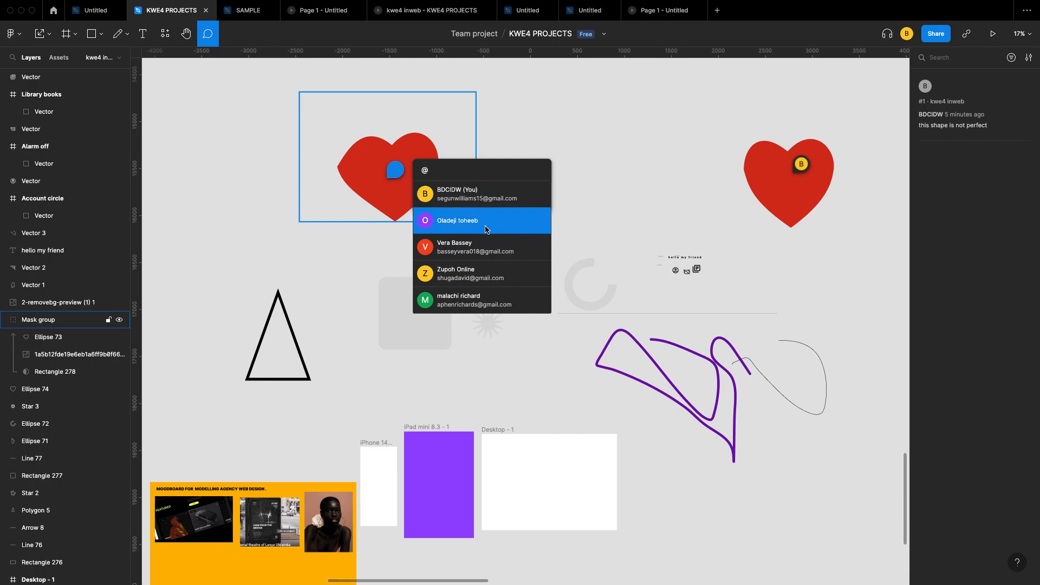
{"action": "left_click", "coordinate": [492, 242]}
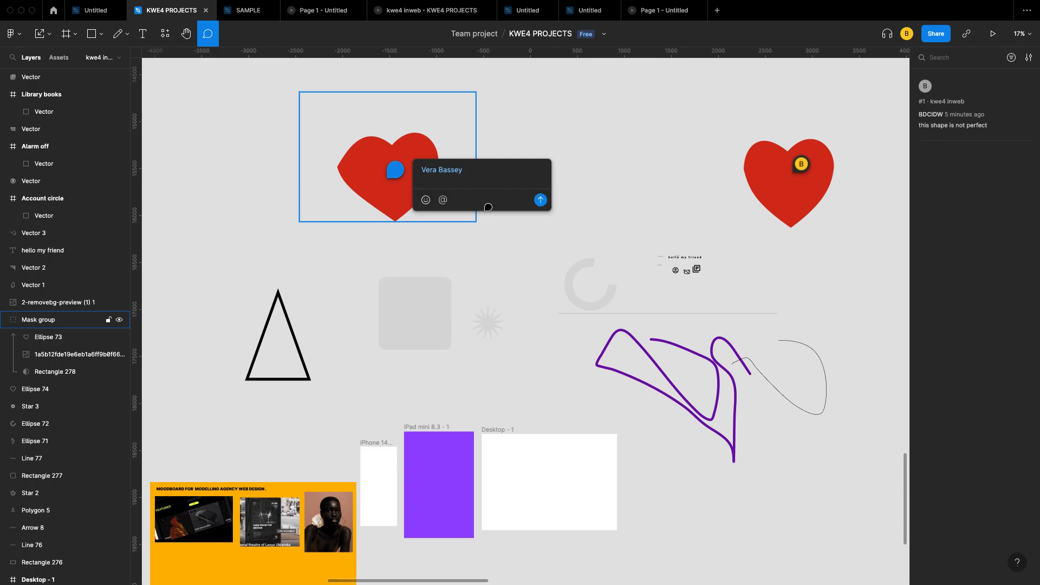
{"action": "type", "text": "wh"}
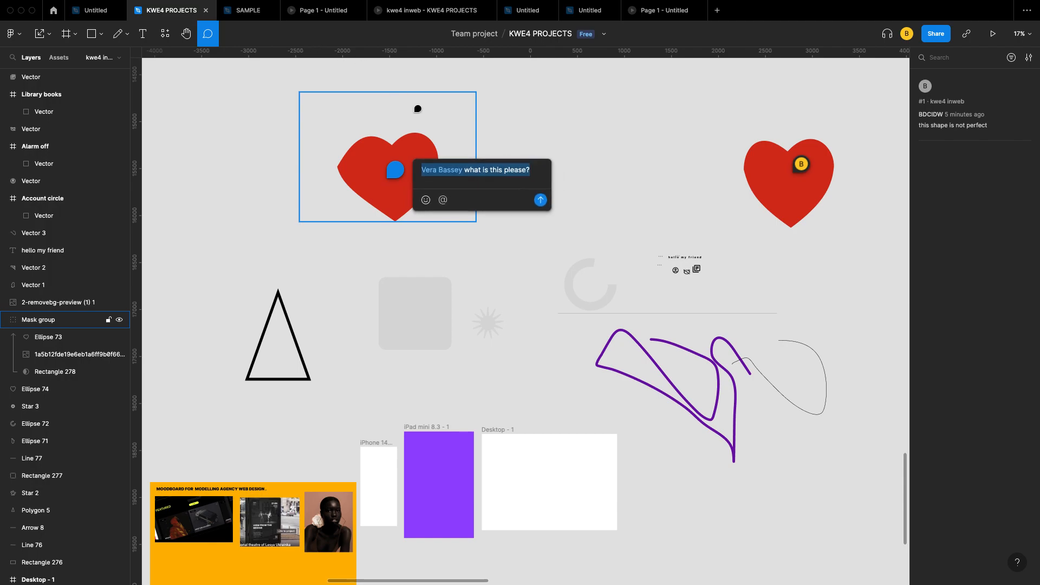
{"action": "key", "text": "Escape"}
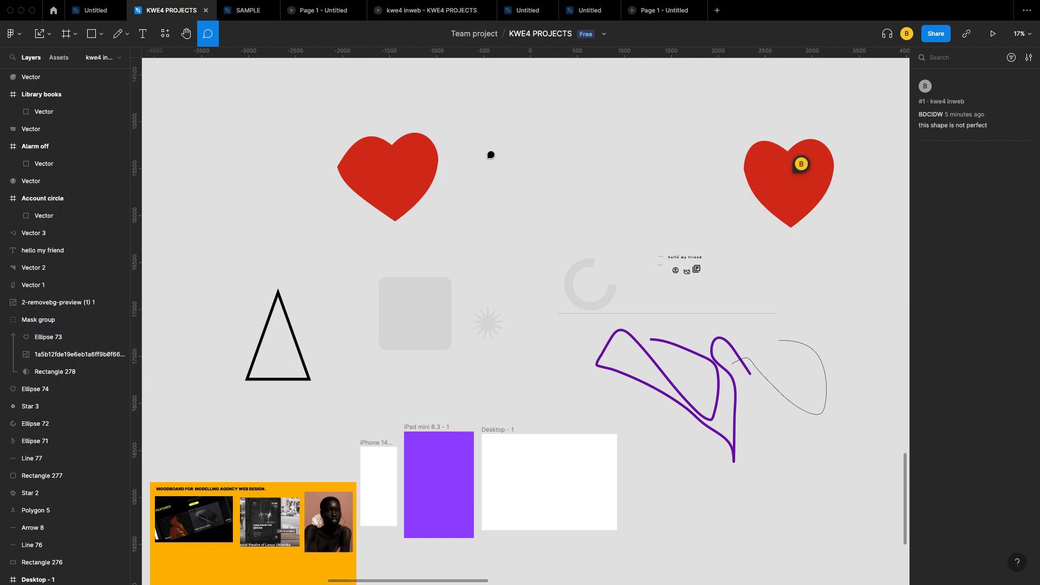
Step: Add four vertical guides (x -2214, -2403, -2685, one further left) and three horizontal guides by the hearts
{"action": "key", "text": "Escape"}
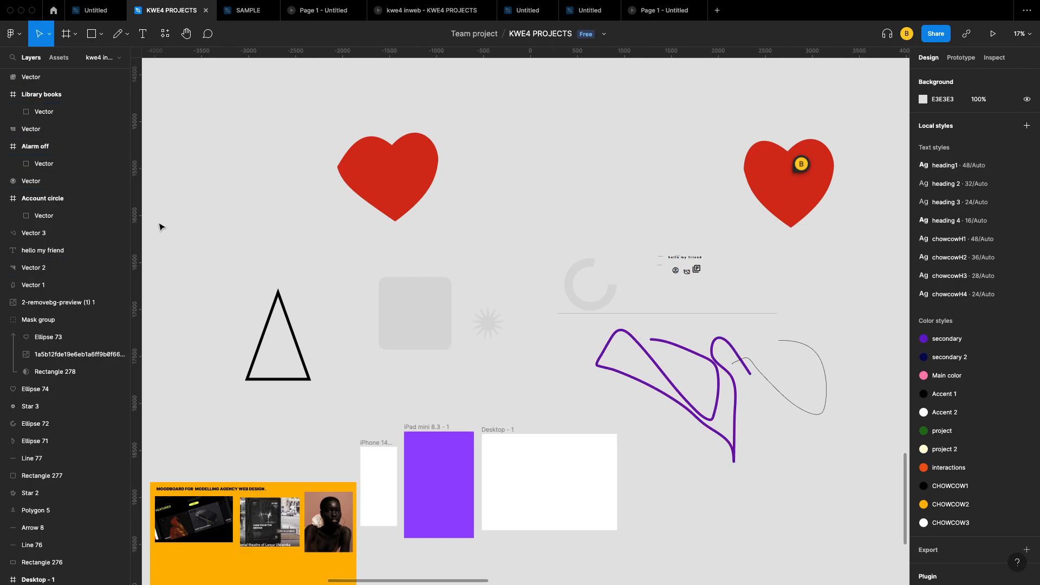
{"action": "left_click_drag", "start_coordinate": [139, 194], "coordinate": [322, 204]}
{"action": "left_click_drag", "start_coordinate": [138, 196], "coordinate": [304, 228]}
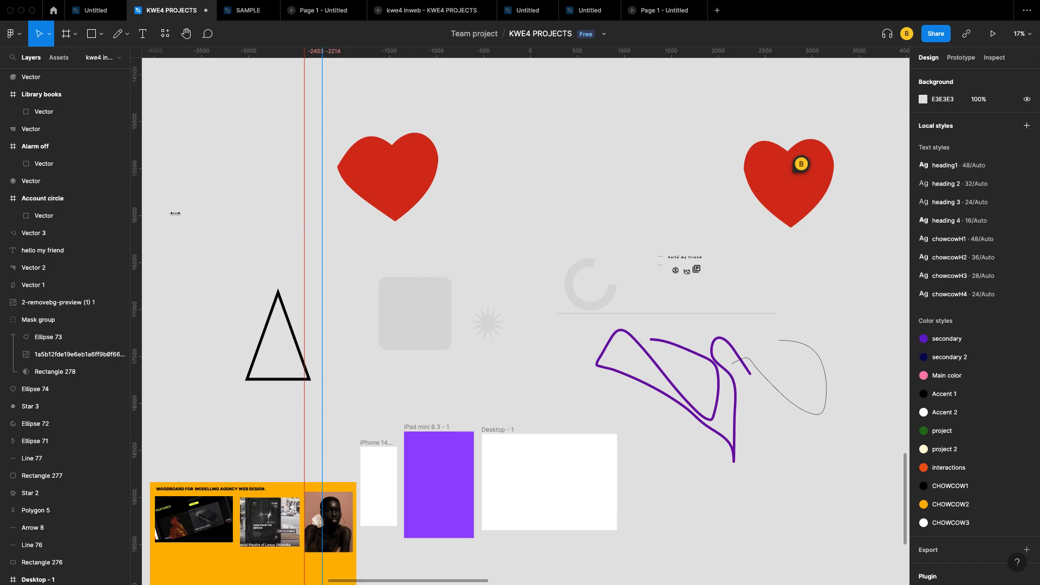
{"action": "left_click_drag", "start_coordinate": [138, 210], "coordinate": [278, 232]}
{"action": "left_click_drag", "start_coordinate": [137, 214], "coordinate": [339, 251]}
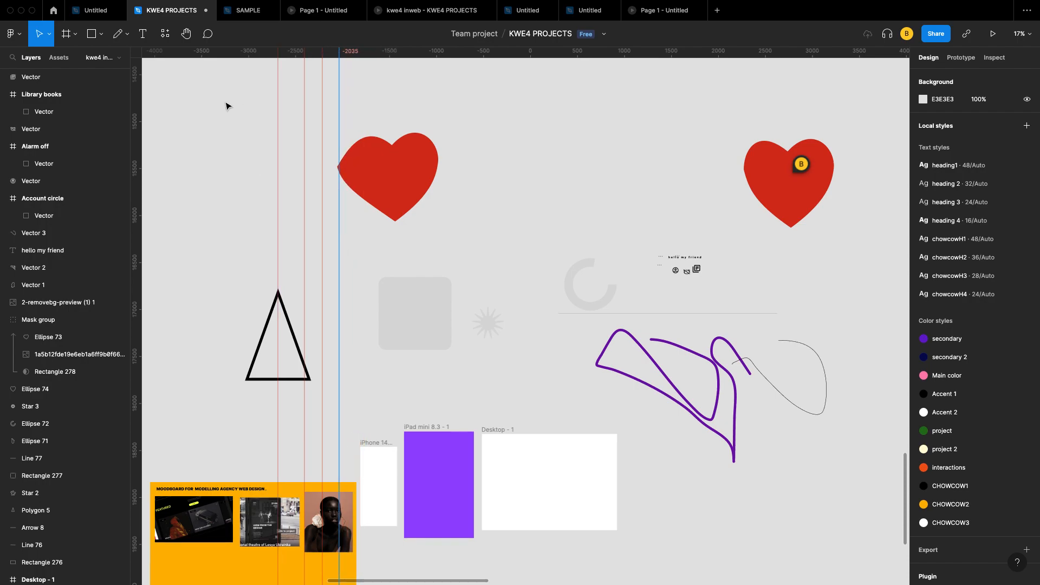
{"action": "left_click_drag", "start_coordinate": [477, 52], "coordinate": [479, 134]}
{"action": "left_click_drag", "start_coordinate": [515, 55], "coordinate": [520, 153]}
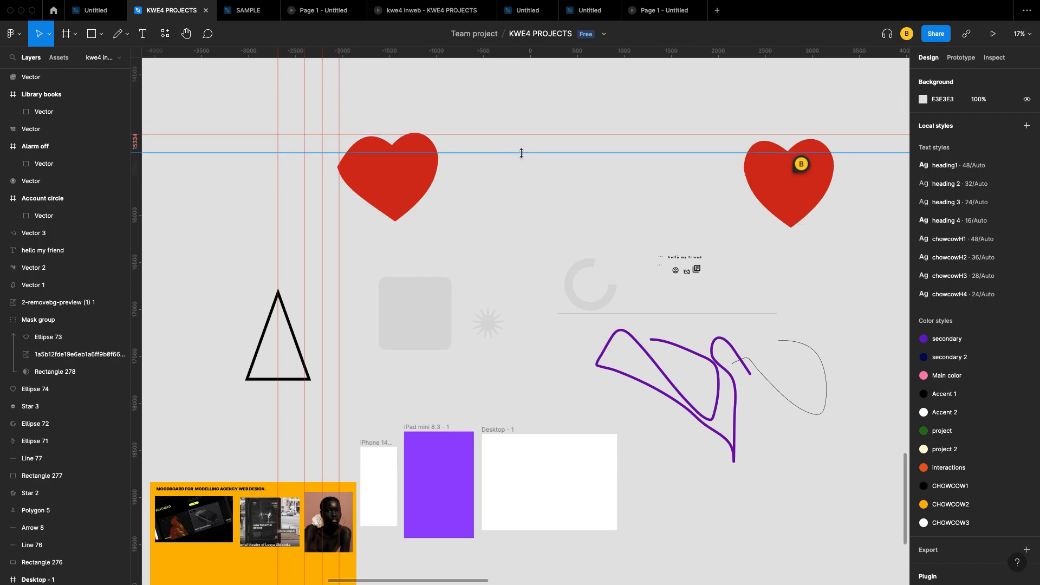
{"action": "left_click_drag", "start_coordinate": [542, 55], "coordinate": [559, 177]}
Step: Move the left heart down onto the guides and the right heart beside it at X -351, Y 15594
{"action": "left_click", "coordinate": [346, 199]}
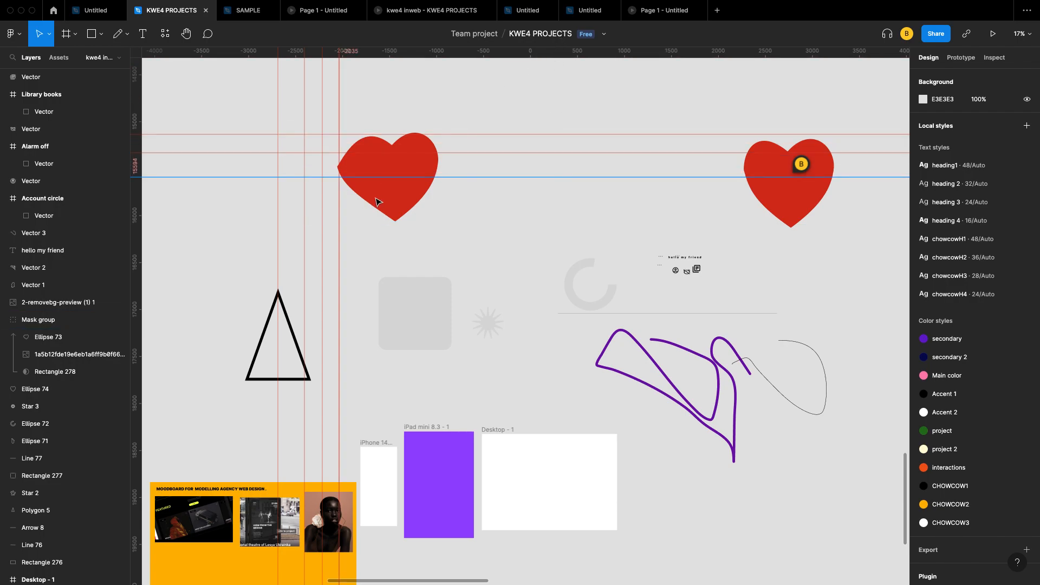
{"action": "left_click_drag", "start_coordinate": [388, 200], "coordinate": [387, 244]}
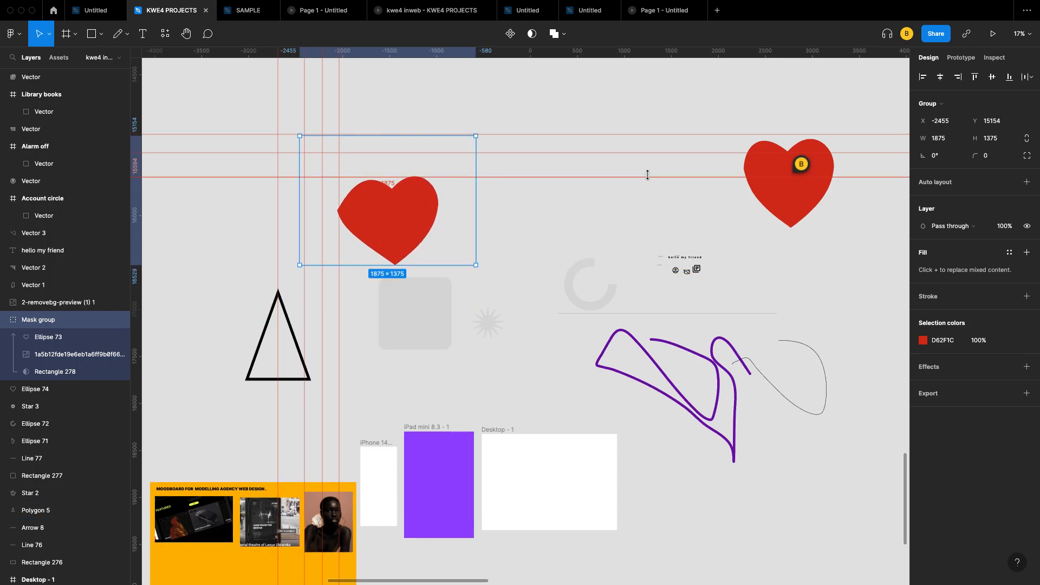
{"action": "left_click_drag", "start_coordinate": [808, 197], "coordinate": [517, 243]}
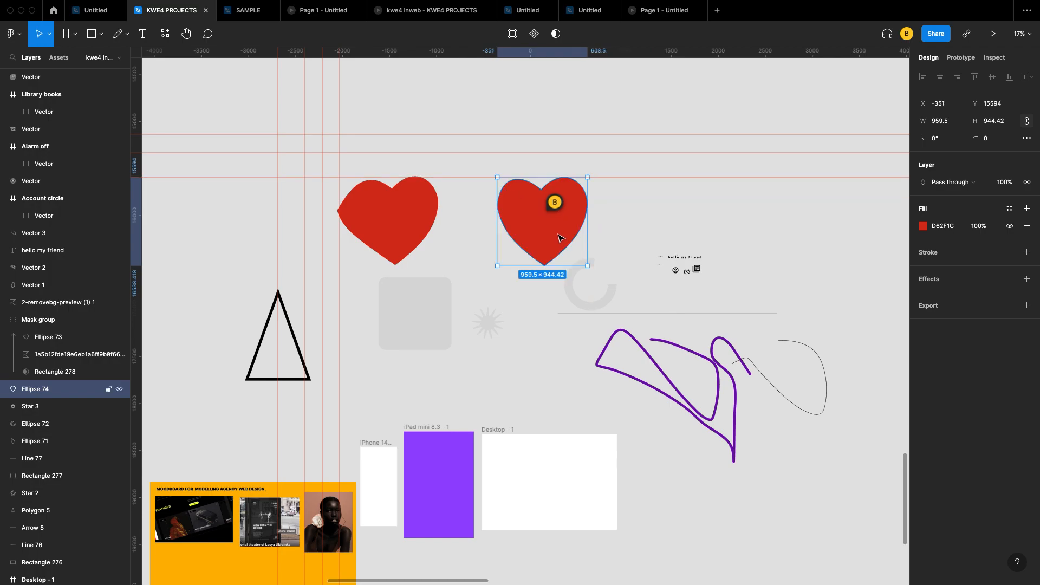
{"action": "left_click", "coordinate": [655, 195]}
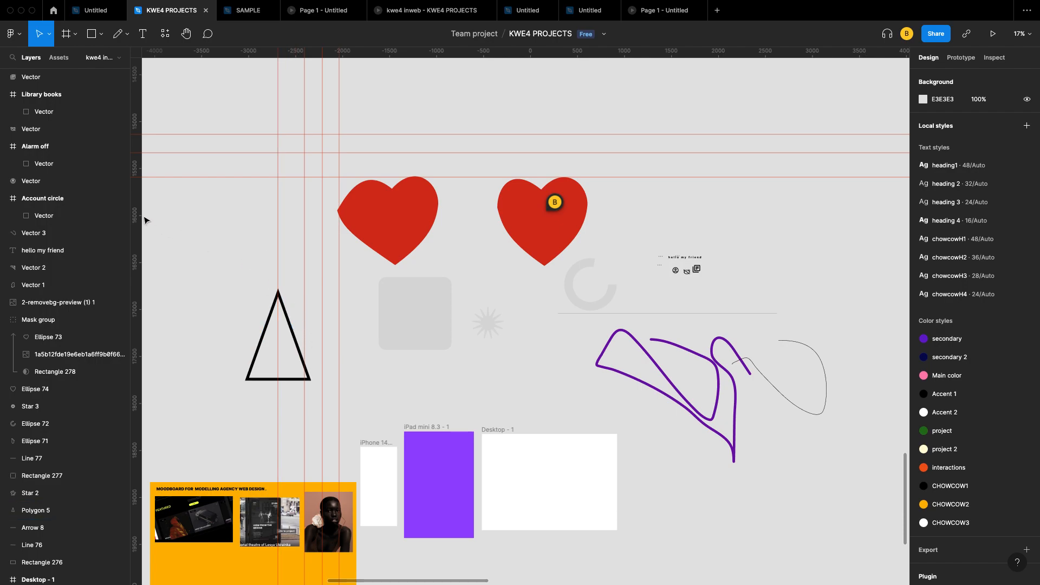
Step: Add two more vertical and two horizontal guides, then toggle the rulers off and on with Shift+R
{"action": "left_click_drag", "start_coordinate": [139, 214], "coordinate": [266, 228]}
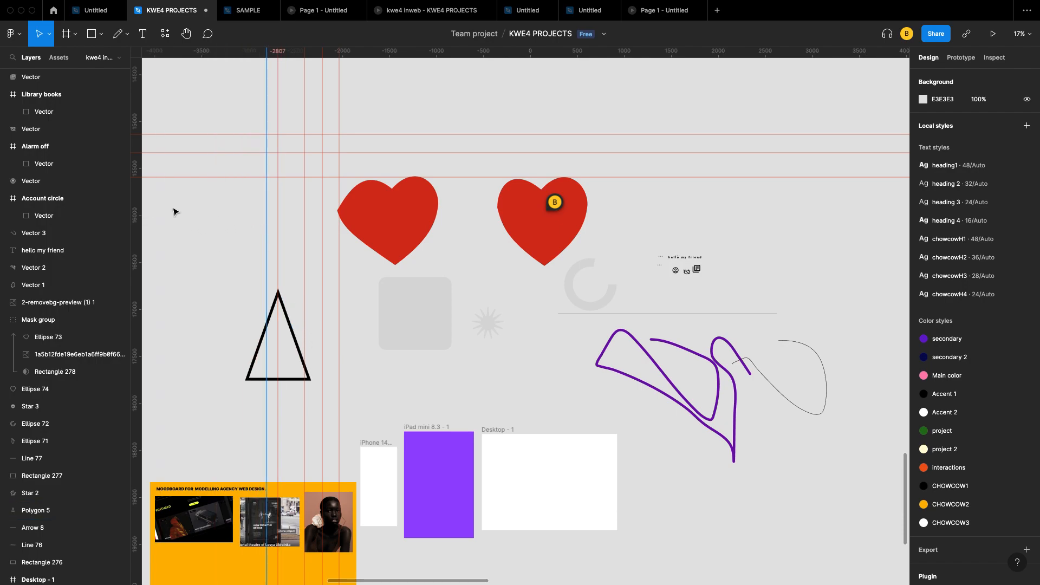
{"action": "left_click_drag", "start_coordinate": [137, 199], "coordinate": [247, 219]}
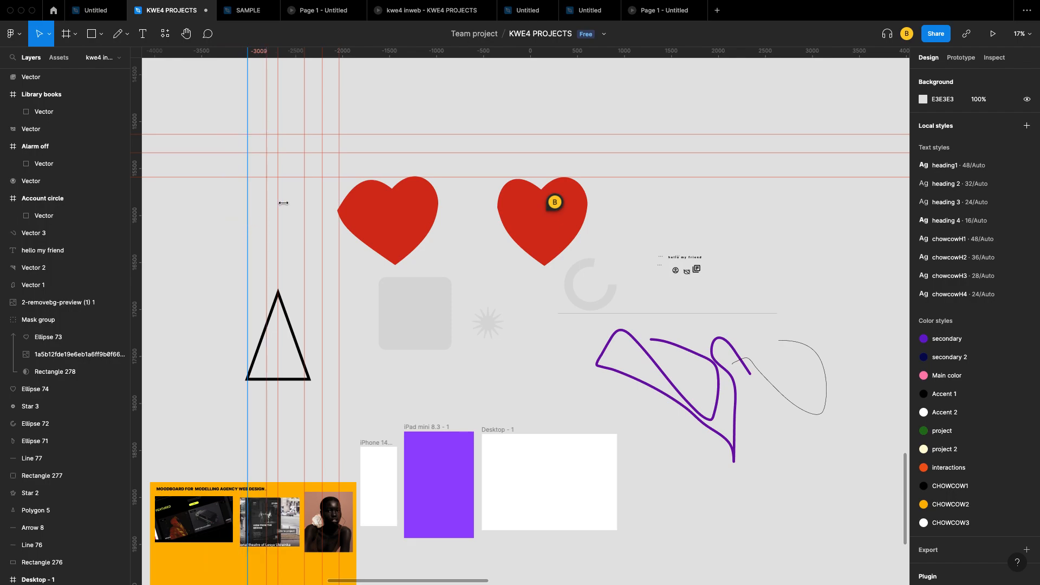
{"action": "left_click_drag", "start_coordinate": [481, 55], "coordinate": [485, 124]}
{"action": "left_click_drag", "start_coordinate": [493, 55], "coordinate": [498, 167]}
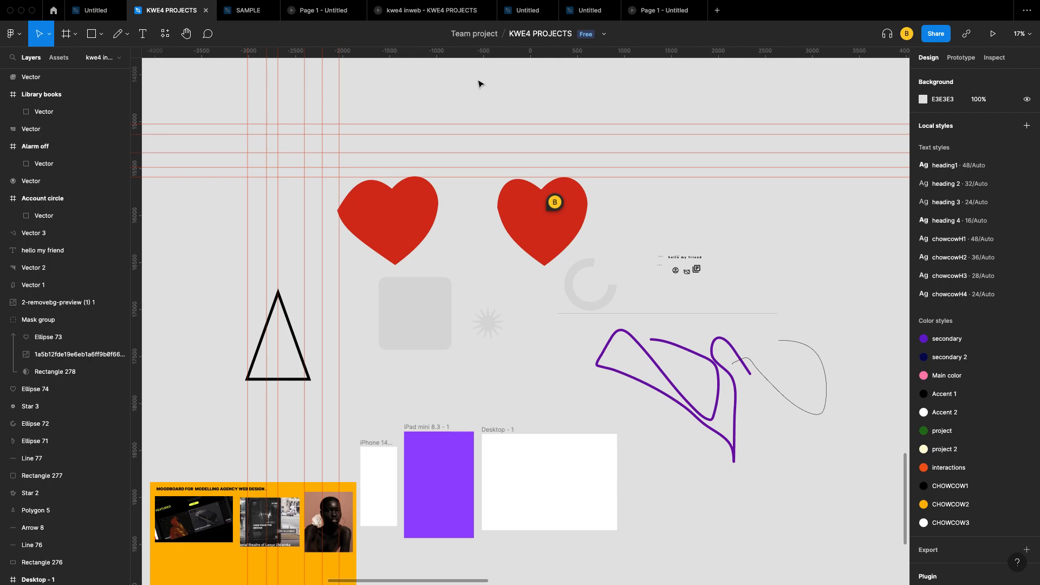
{"action": "key", "text": "shift+r"}
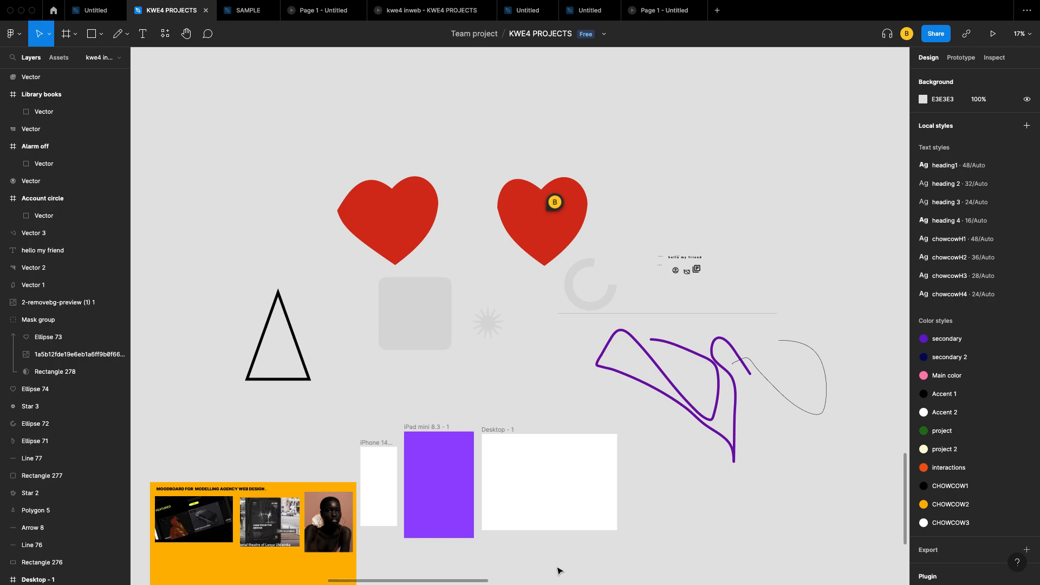
{"action": "key", "text": "shift+r"}
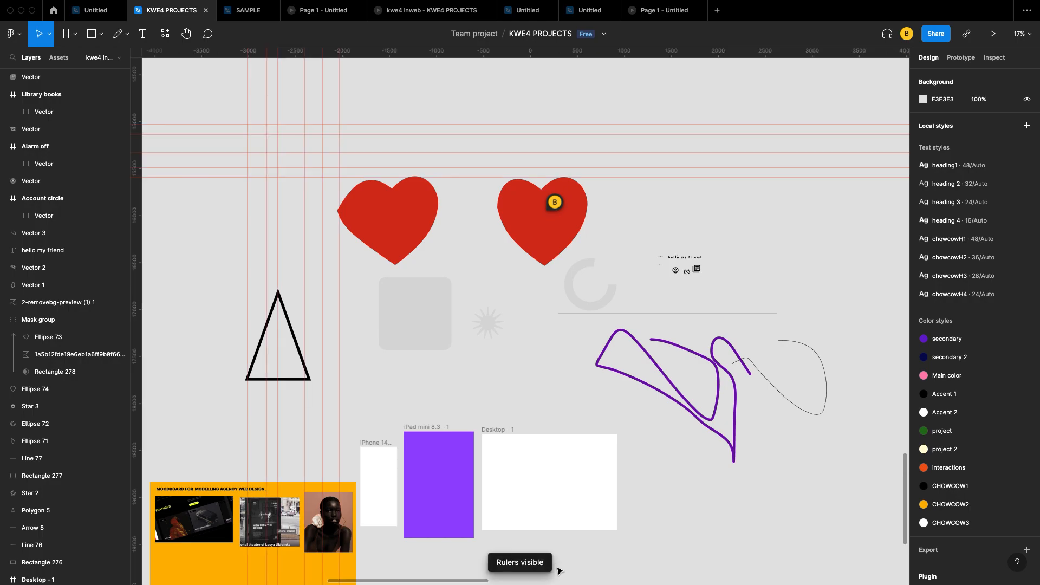
Step: Delete all five horizontal guides one by one
{"action": "left_click", "coordinate": [342, 154]}
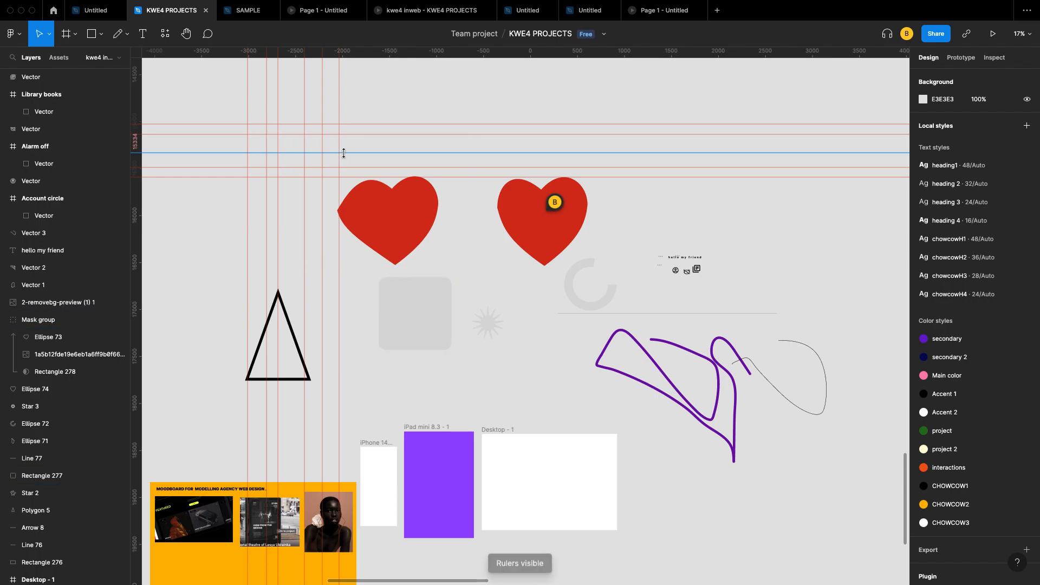
{"action": "key", "text": "Delete"}
{"action": "left_click", "coordinate": [346, 124]}
{"action": "key", "text": "Delete"}
{"action": "left_click", "coordinate": [350, 133]}
{"action": "key", "text": "Delete"}
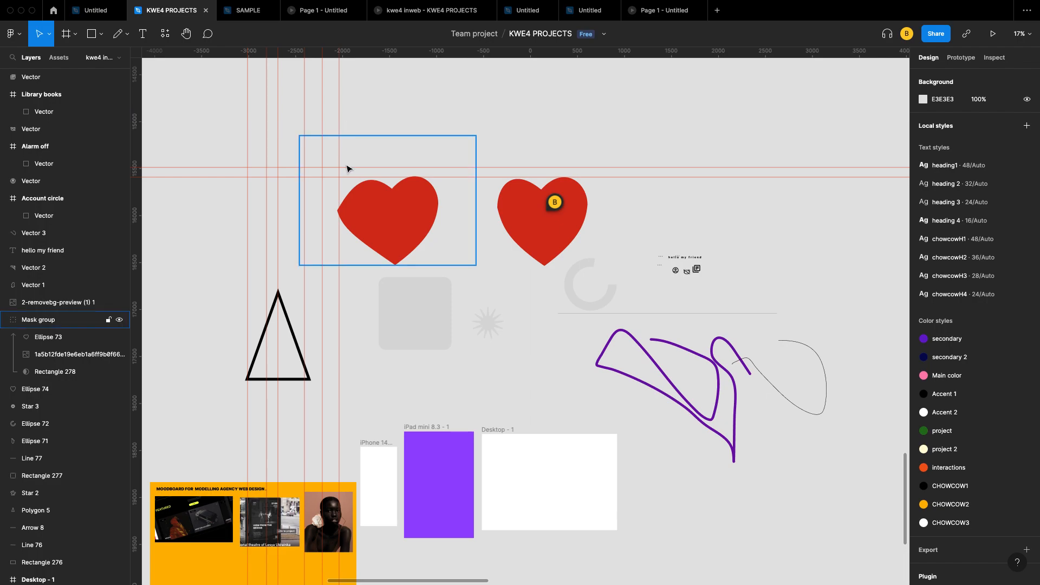
{"action": "left_click", "coordinate": [346, 168]}
{"action": "key", "text": "Delete"}
{"action": "left_click", "coordinate": [344, 177]}
{"action": "key", "text": "Delete"}
Step: Delete all six vertical guides, including the one at -2807
{"action": "left_click", "coordinate": [339, 112]}
{"action": "key", "text": "Delete"}
{"action": "left_click", "coordinate": [322, 103]}
{"action": "key", "text": "Delete"}
{"action": "left_click", "coordinate": [305, 101]}
{"action": "key", "text": "Delete"}
{"action": "left_click", "coordinate": [278, 93]}
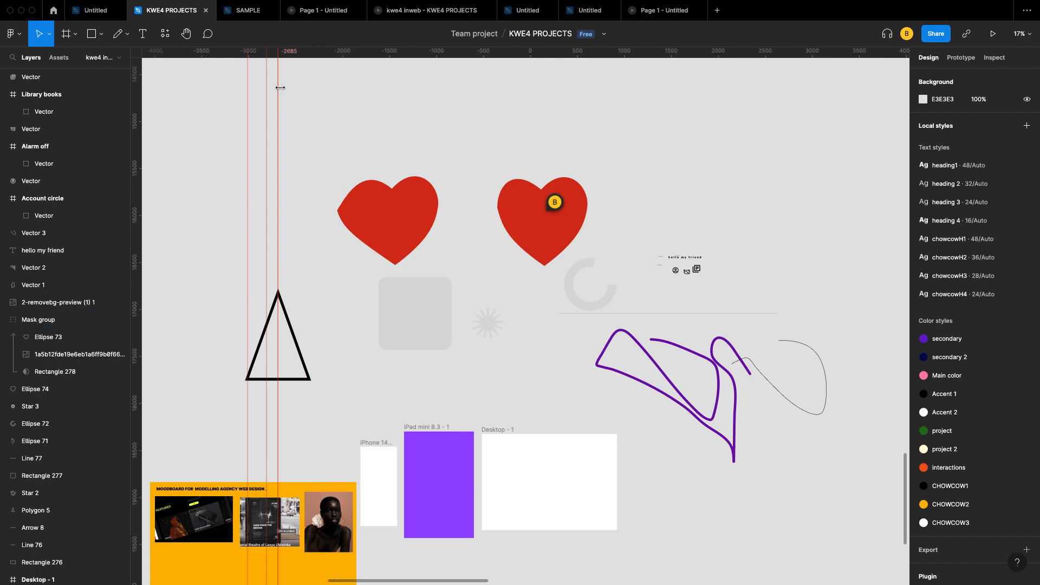
{"action": "key", "text": "Delete"}
{"action": "left_click", "coordinate": [266, 87]}
{"action": "key", "text": "Delete"}
{"action": "left_click", "coordinate": [248, 90]}
{"action": "key", "text": "Delete"}
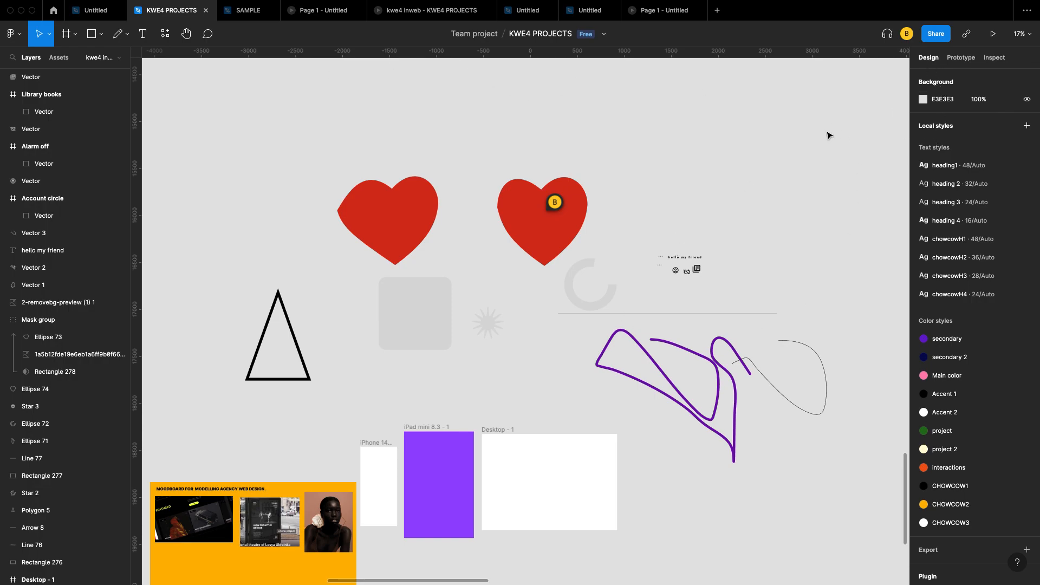
Step: Show the Prototype settings and select the iPad mini 8.3 - 1 frame
{"action": "scroll", "coordinate": [625, 299], "scroll_direction": "down", "scroll_amount": 2}
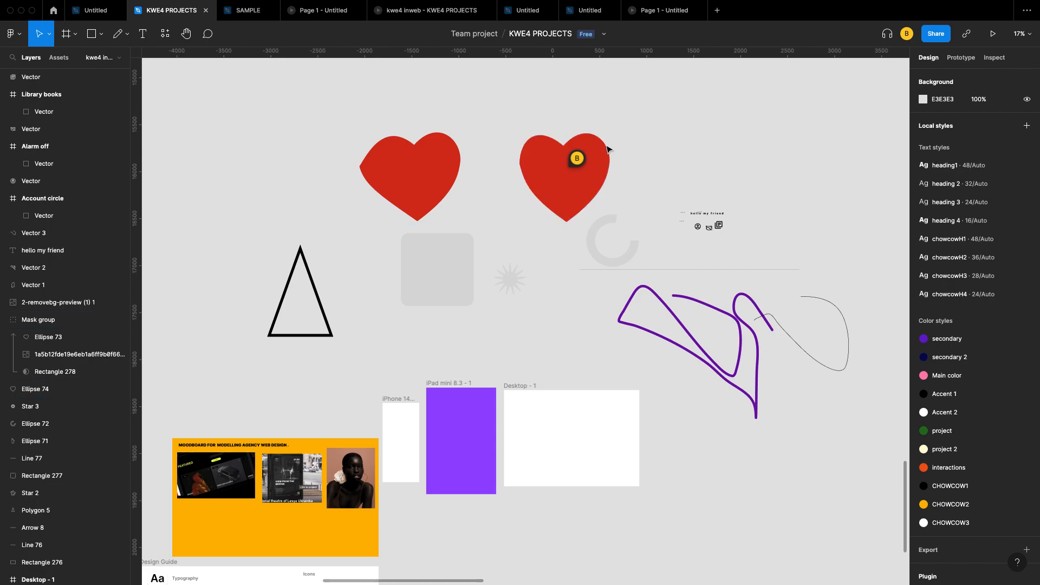
{"action": "left_click", "coordinate": [962, 58]}
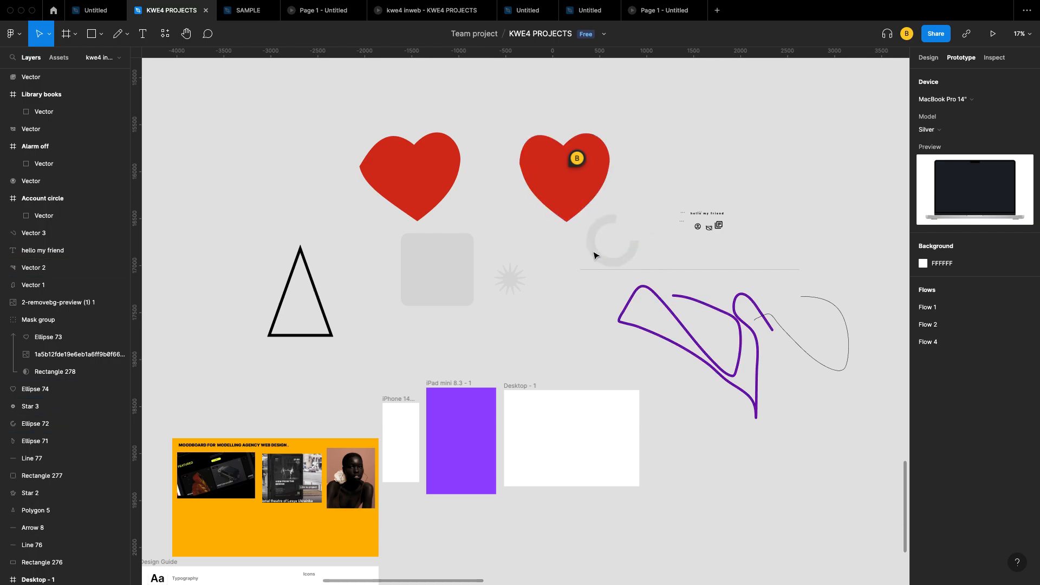
{"action": "left_click", "coordinate": [583, 181]}
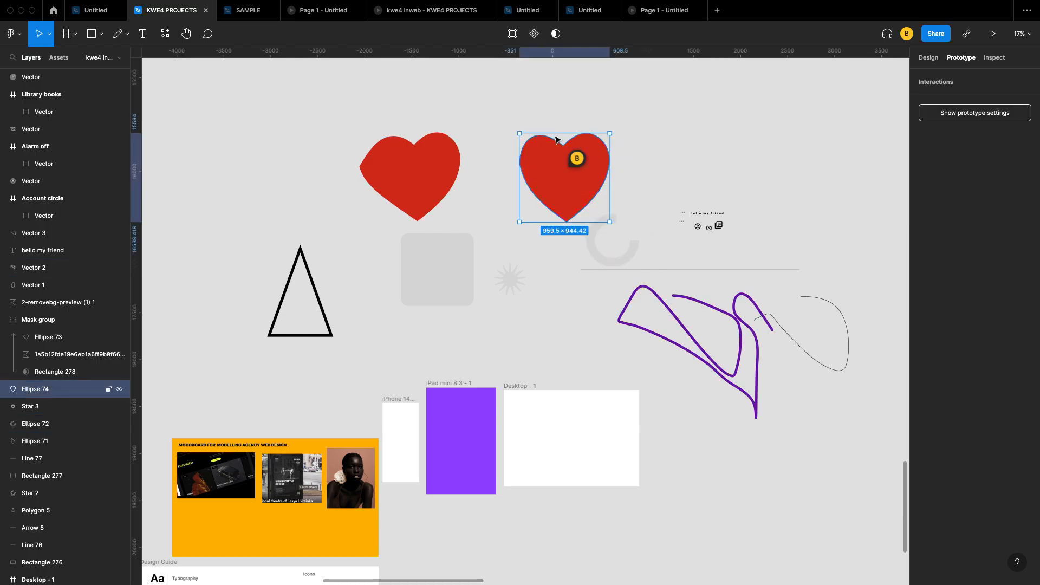
{"action": "scroll", "coordinate": [460, 418], "scroll_direction": "down", "scroll_amount": 2}
{"action": "scroll", "coordinate": [459, 418], "scroll_direction": "left", "scroll_amount": 1}
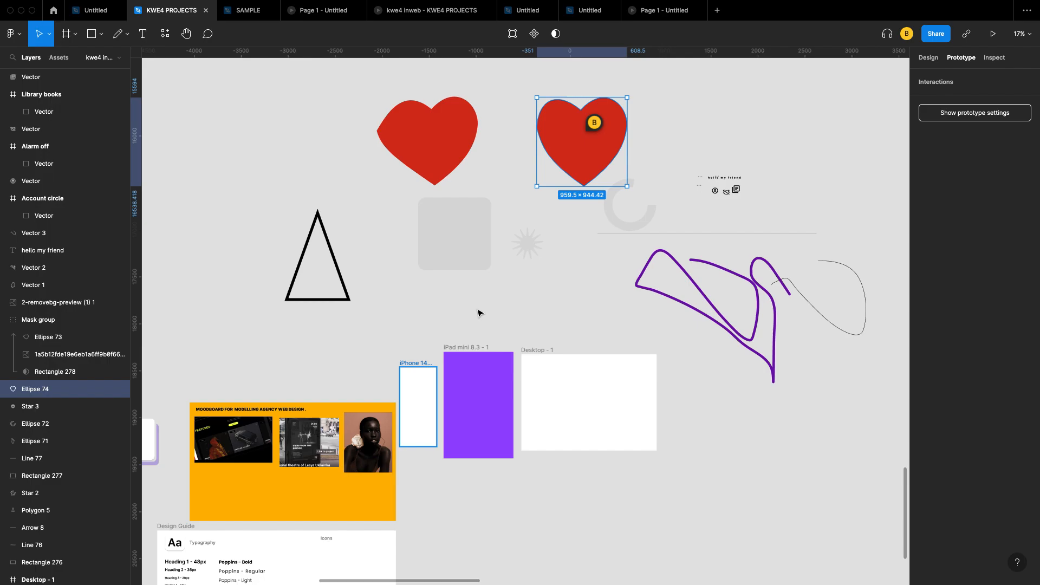
{"action": "left_click", "coordinate": [475, 351]}
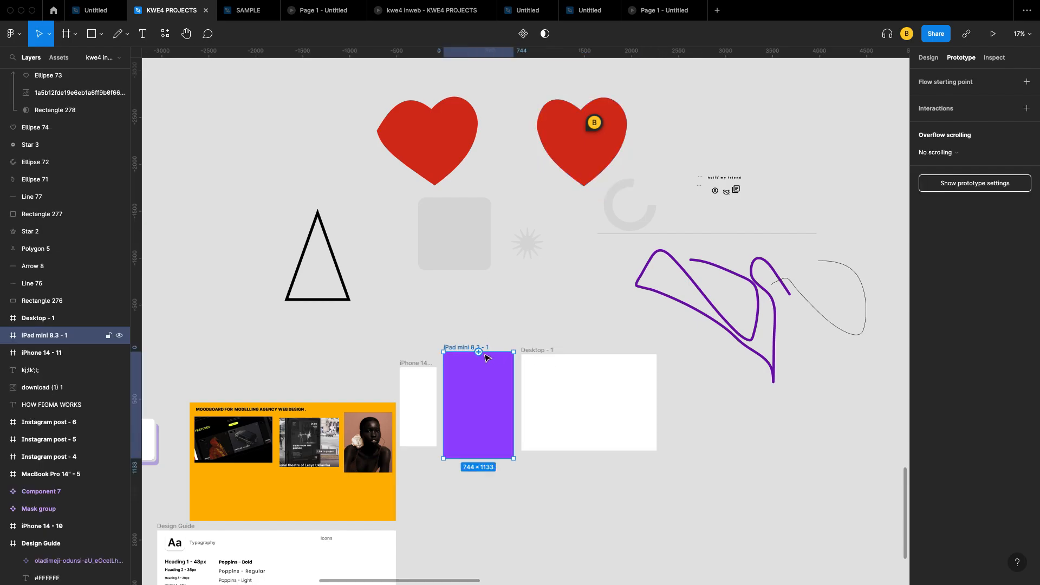
Step: Connect the iPad frame to Desktop - 1 to start Flow 5, then delete the Click interaction
{"action": "scroll", "coordinate": [478, 352], "scroll_direction": "up", "scroll_amount": 3}
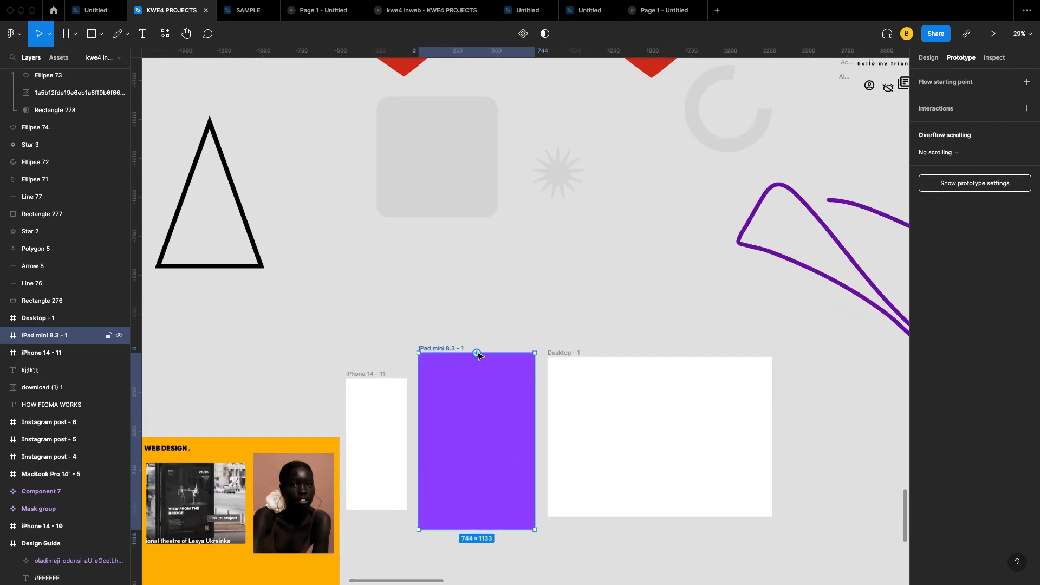
{"action": "scroll", "coordinate": [476, 353], "scroll_direction": "up", "scroll_amount": 2}
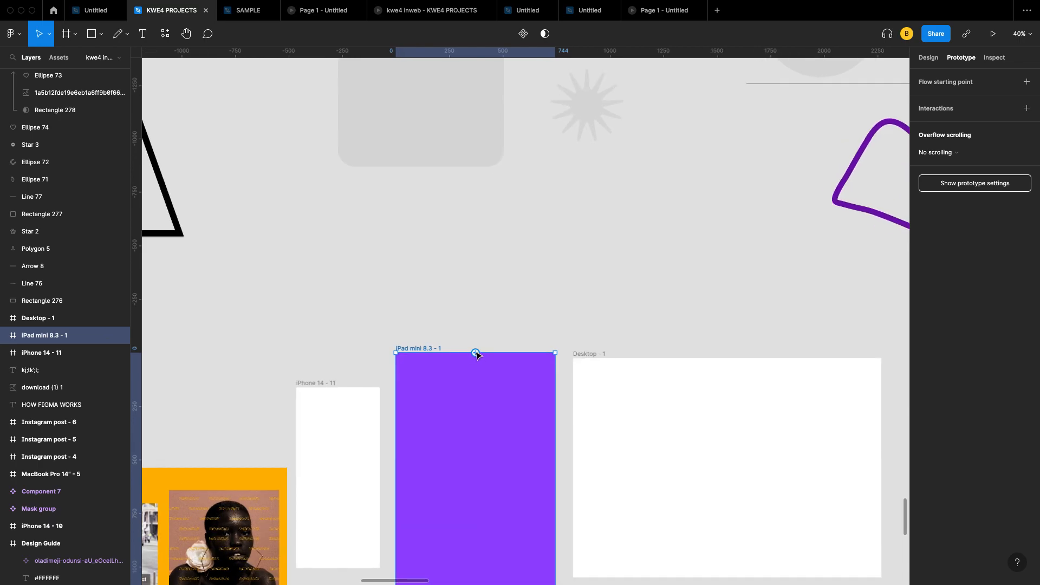
{"action": "left_click_drag", "start_coordinate": [555, 474], "coordinate": [656, 325]}
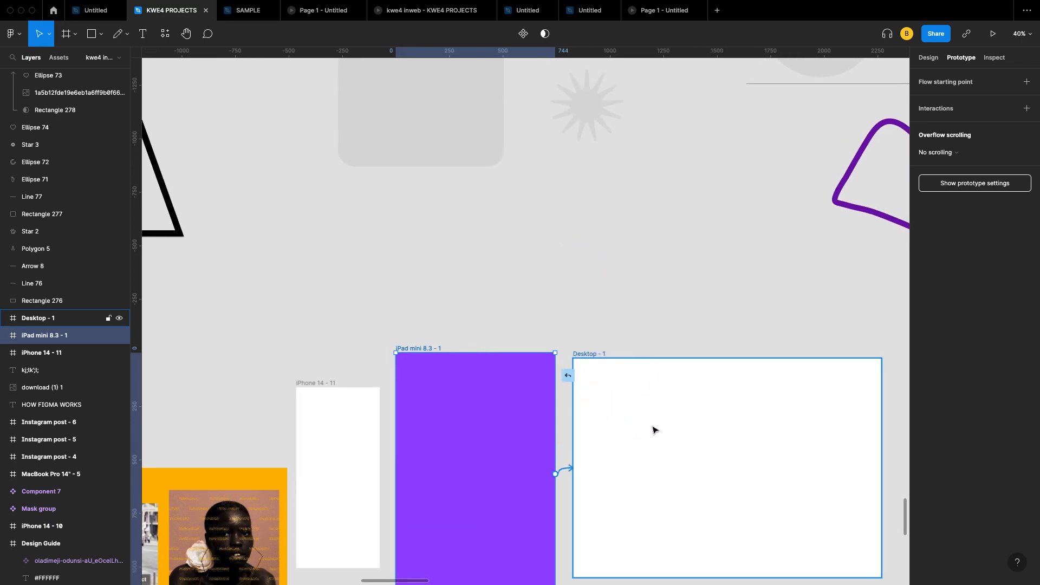
{"action": "scroll", "coordinate": [654, 429], "scroll_direction": "down", "scroll_amount": 6}
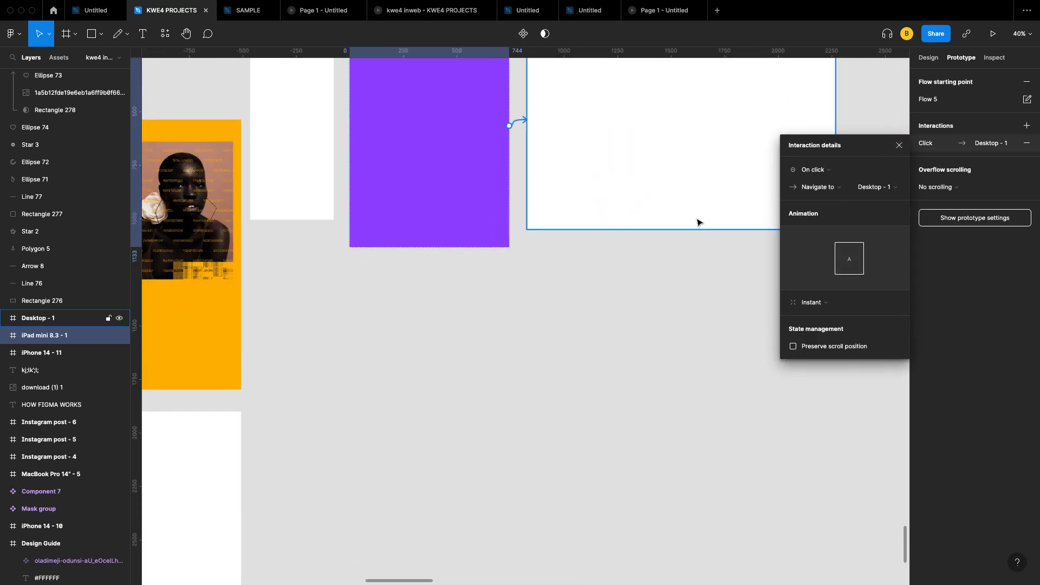
{"action": "scroll", "coordinate": [697, 222], "scroll_direction": "up", "scroll_amount": 3}
{"action": "left_click", "coordinate": [900, 145]}
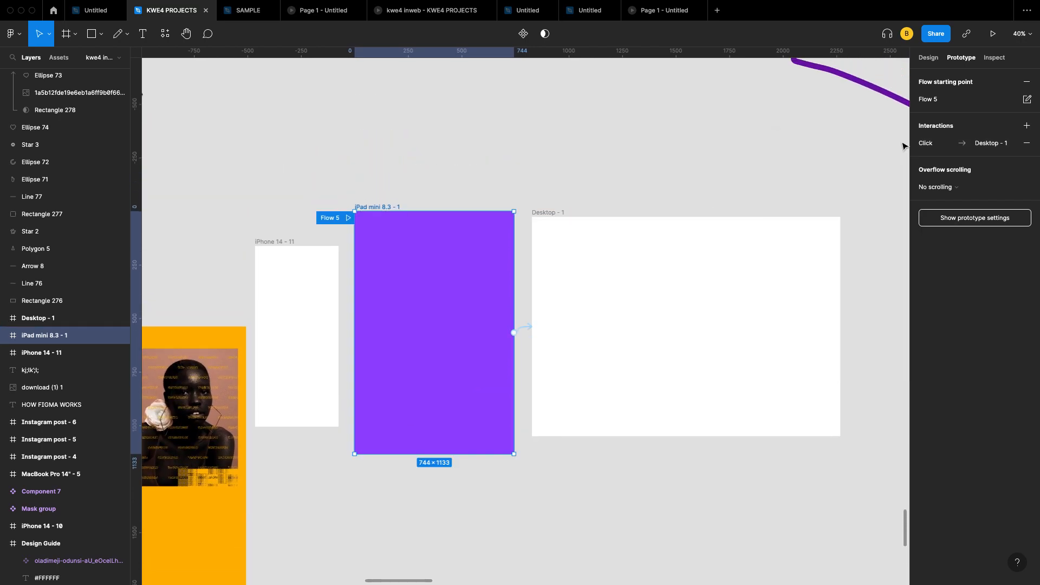
{"action": "left_click", "coordinate": [529, 329]}
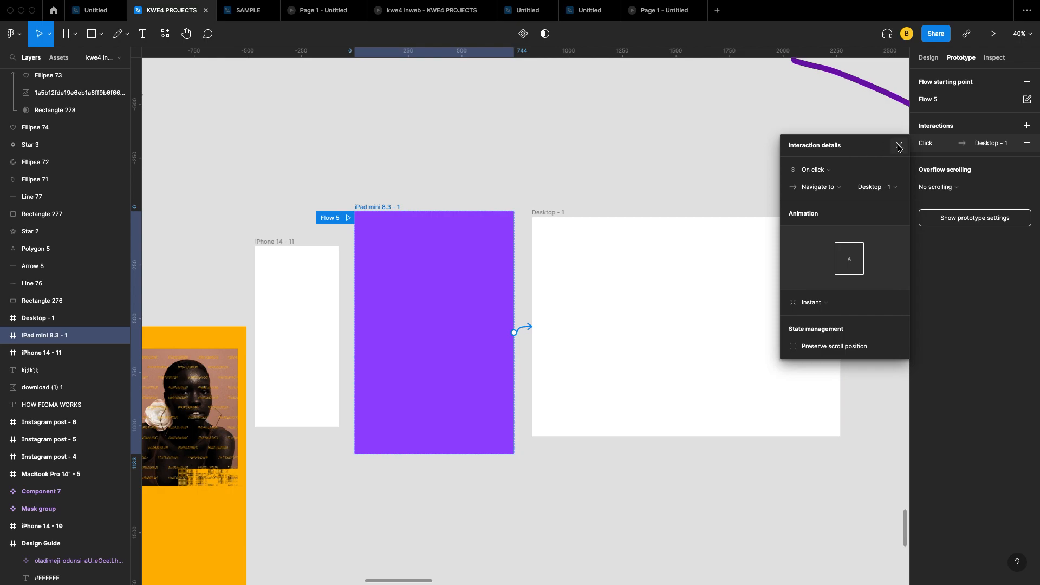
{"action": "left_click", "coordinate": [898, 146]}
{"action": "left_click", "coordinate": [1026, 143]}
{"action": "scroll", "coordinate": [813, 188], "scroll_direction": "up", "scroll_amount": 1}
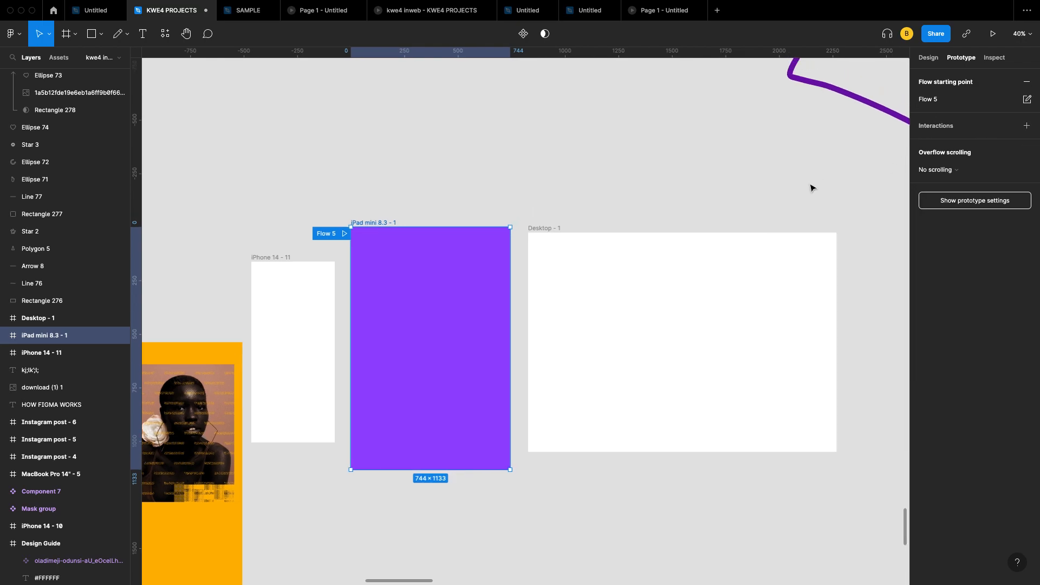
Step: Show the iPad frame's Inspect specs (744×1133px, fill #9747FF) as a property list instead of CSS
{"action": "left_click", "coordinate": [994, 57]}
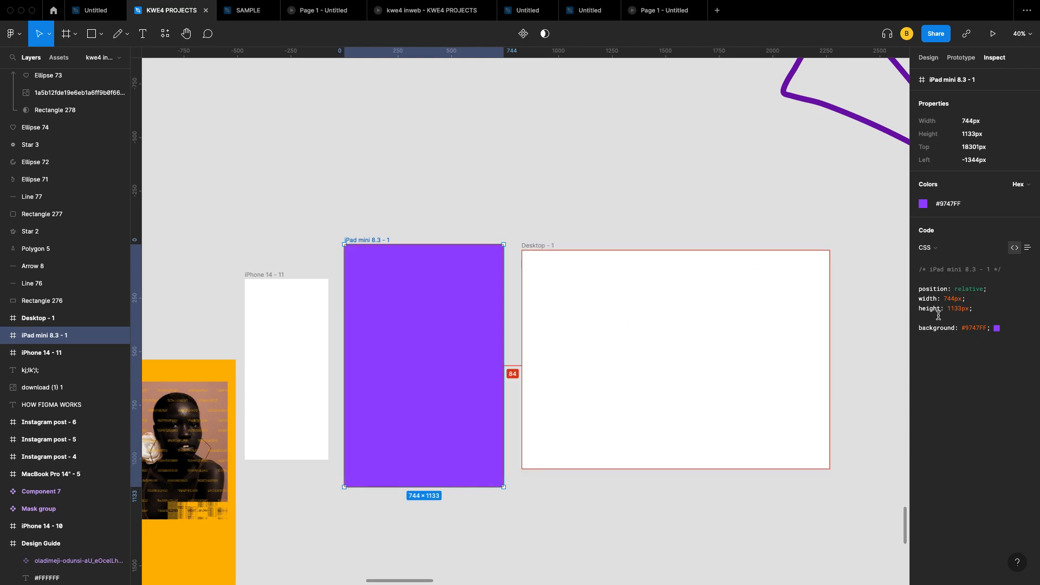
{"action": "left_click", "coordinate": [1027, 250]}
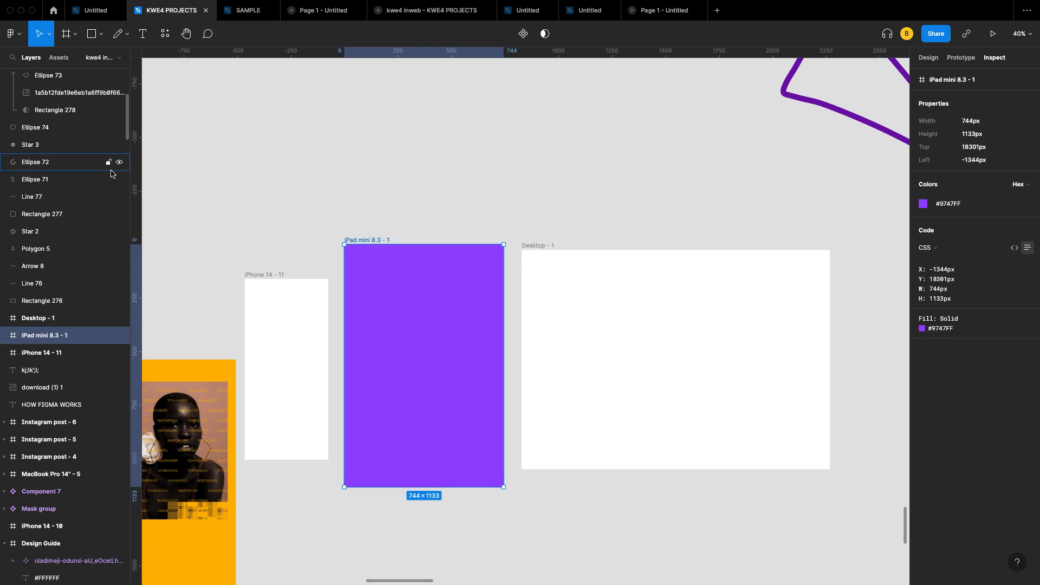
{"action": "scroll", "coordinate": [111, 170], "scroll_direction": "up", "scroll_amount": 5}
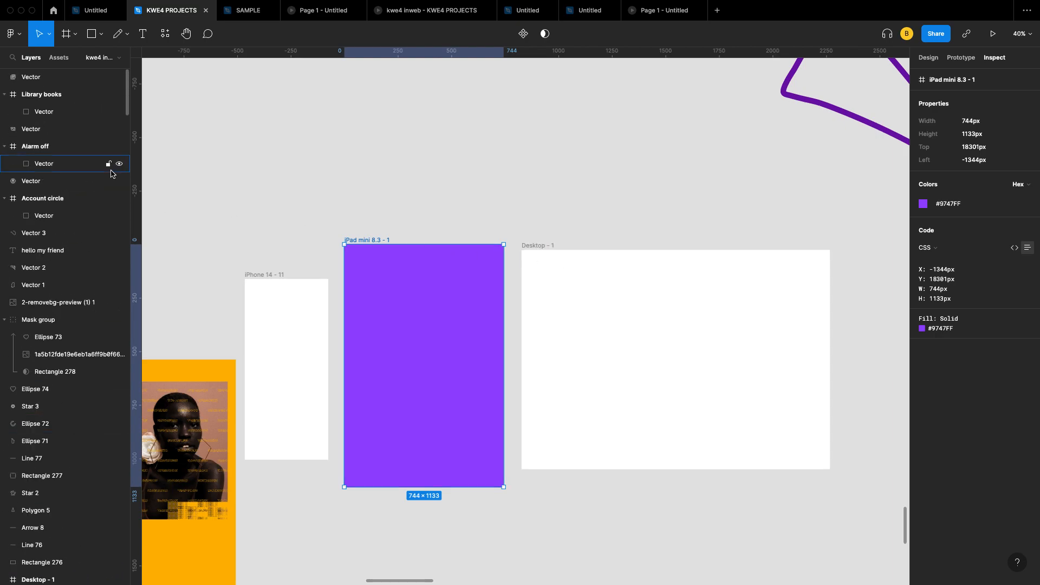
Step: Glance at the file's Assets, then return to the Layers list
{"action": "left_click", "coordinate": [57, 57]}
{"action": "left_click", "coordinate": [31, 58]}
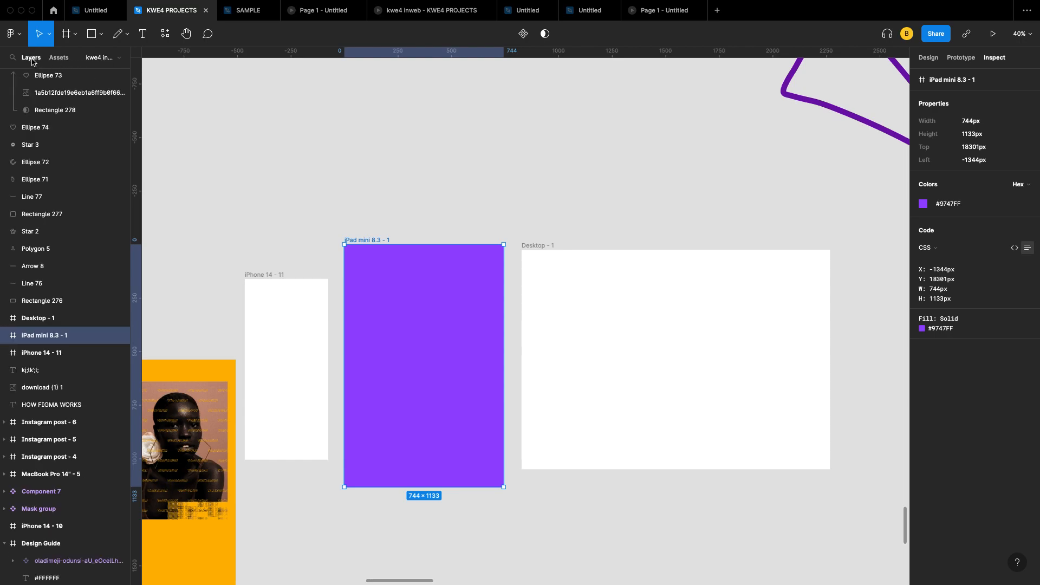
{"action": "scroll", "coordinate": [70, 149], "scroll_direction": "up", "scroll_amount": 5}
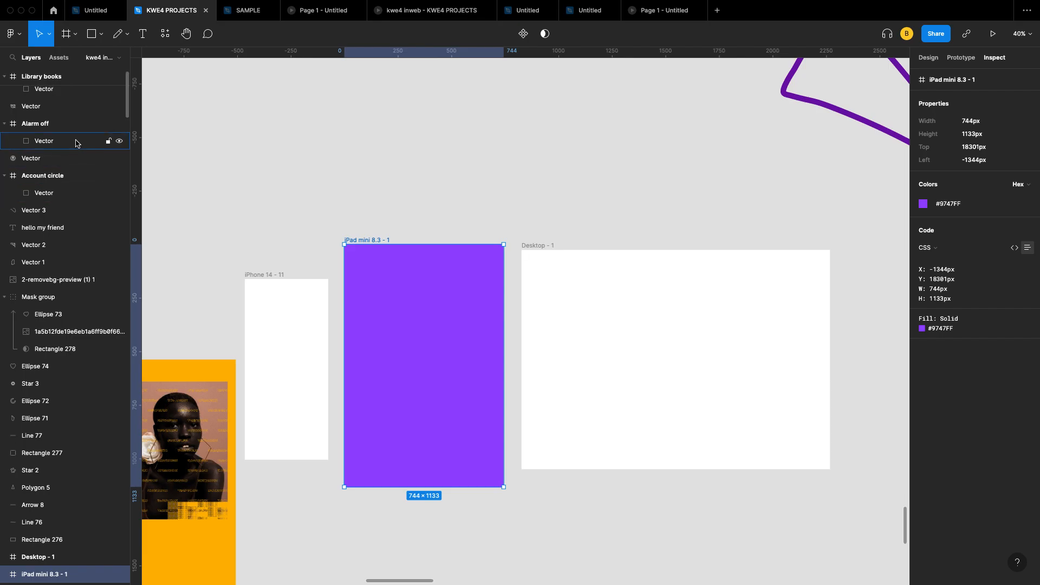
{"action": "scroll", "coordinate": [76, 144], "scroll_direction": "up", "scroll_amount": 1}
Step: Select the teal Star 2 shape to inspect its #10BCBF fill, 18px #BA1414 border and drop shadow
{"action": "scroll", "coordinate": [343, 385], "scroll_direction": "down", "scroll_amount": 6}
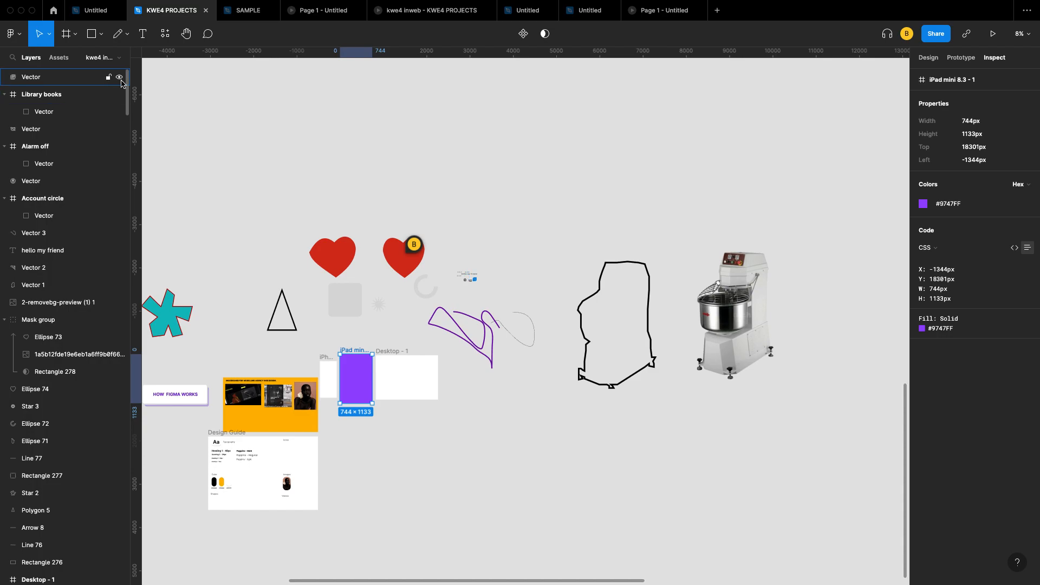
{"action": "scroll", "coordinate": [359, 389], "scroll_direction": "down", "scroll_amount": 3}
{"action": "scroll", "coordinate": [359, 389], "scroll_direction": "left", "scroll_amount": 2}
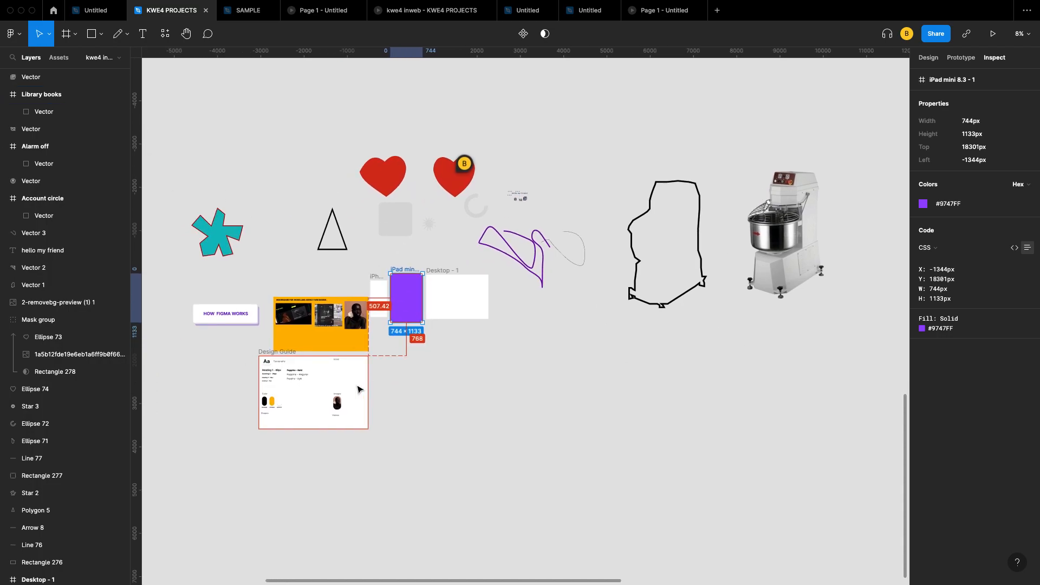
{"action": "left_click", "coordinate": [225, 253]}
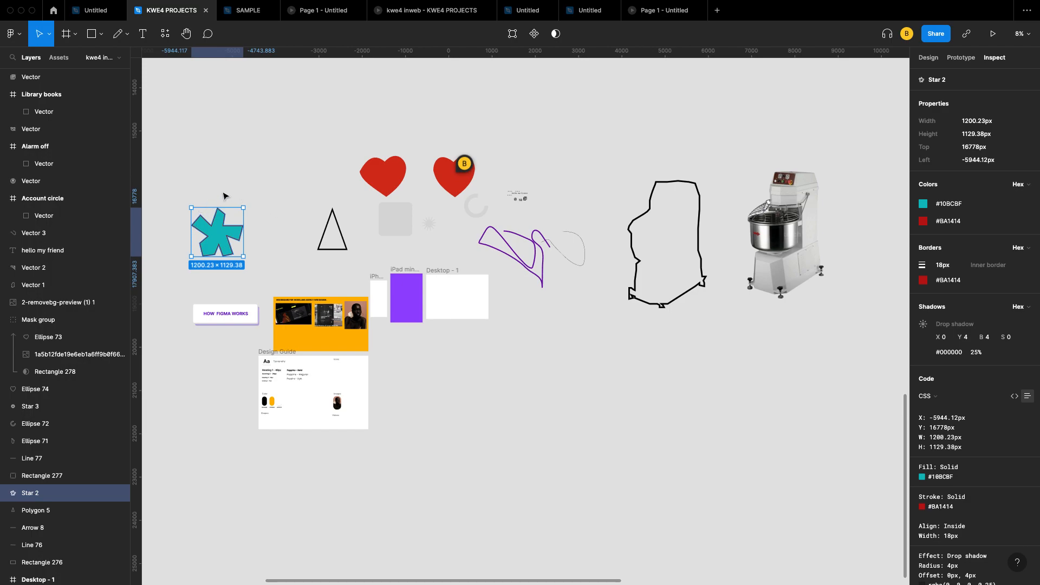
{"action": "mouse_move", "coordinate": [673, 2]}
{"action": "mouse_move", "coordinate": [869, 3]}
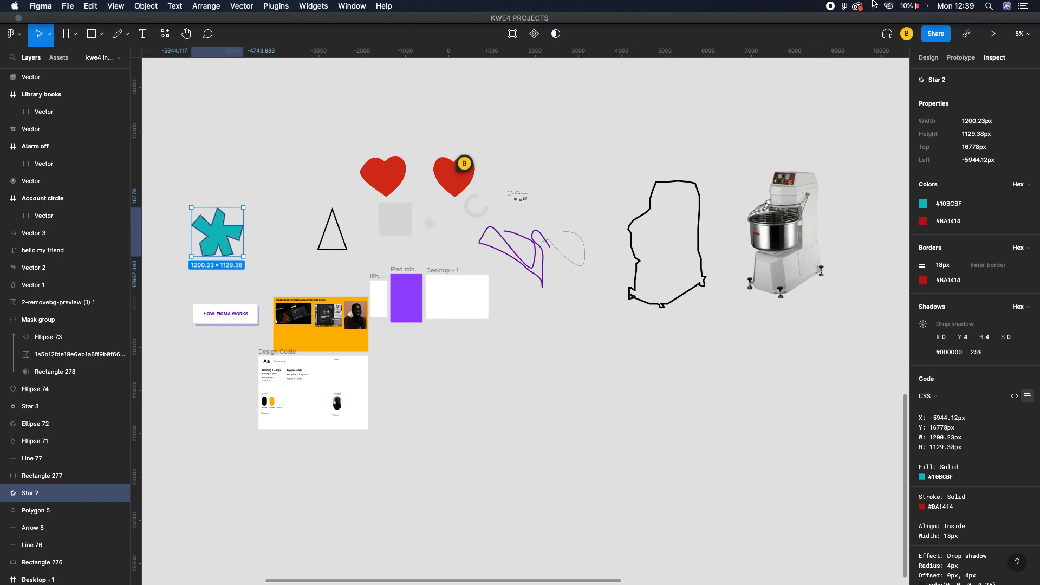